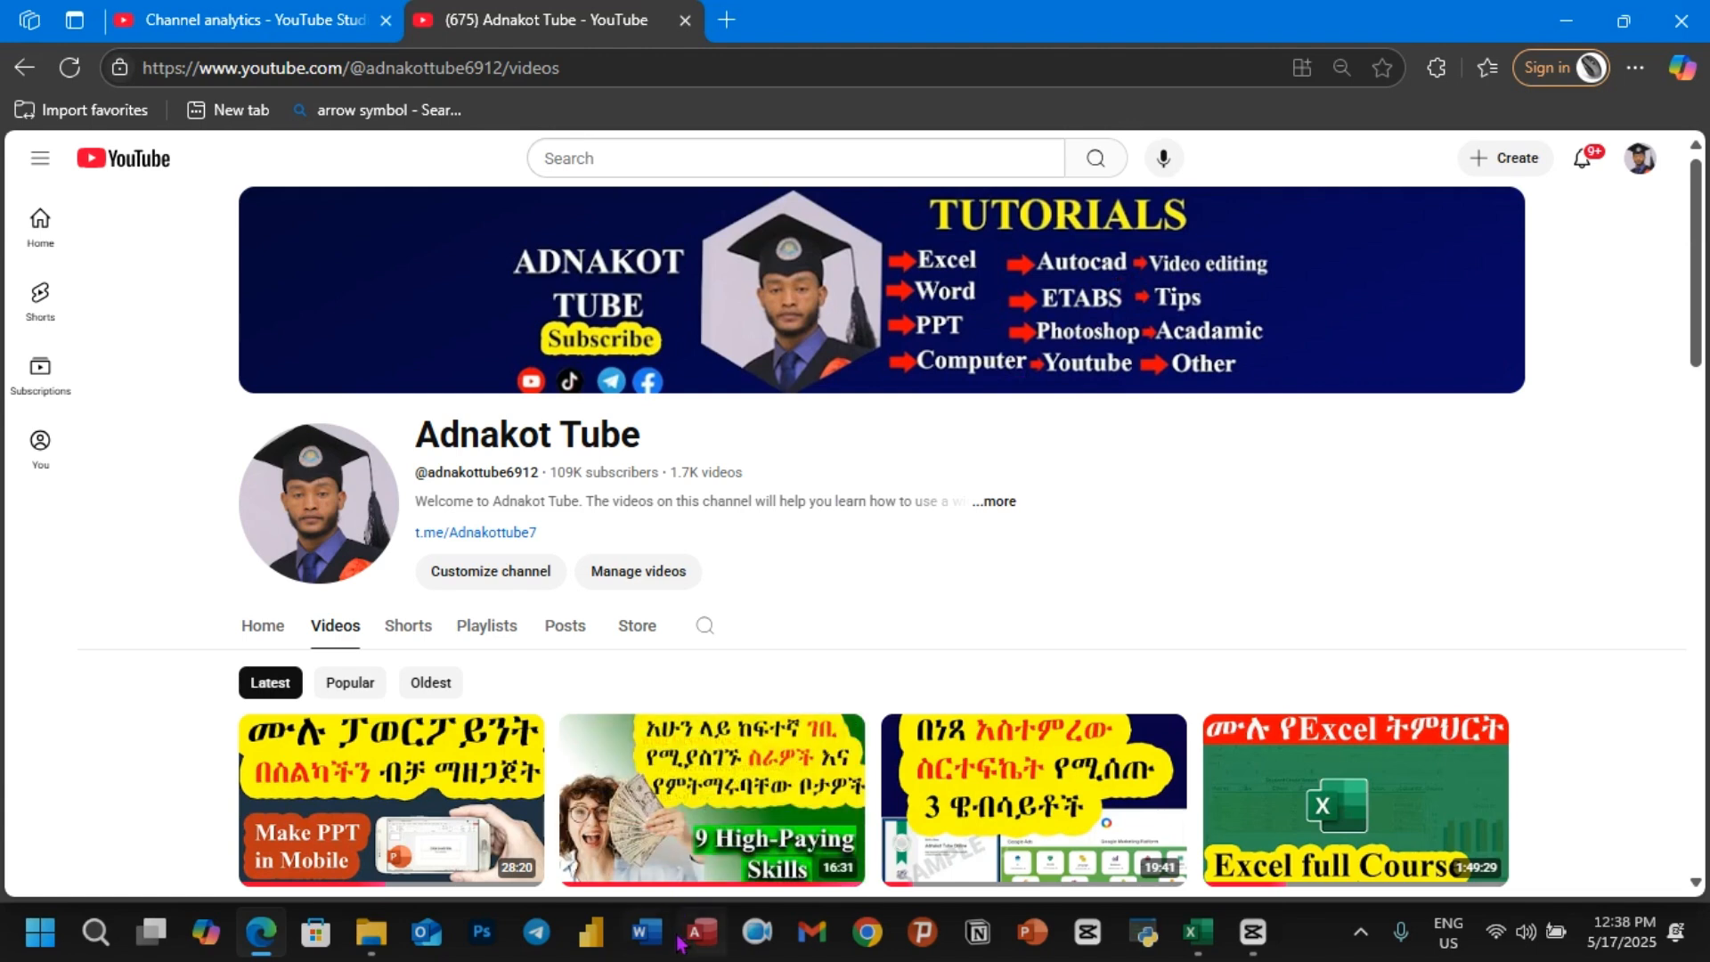
# Step: Open Word with a blank document and fill it with several pages of sample text using the rand function
pyautogui.click(653, 950)
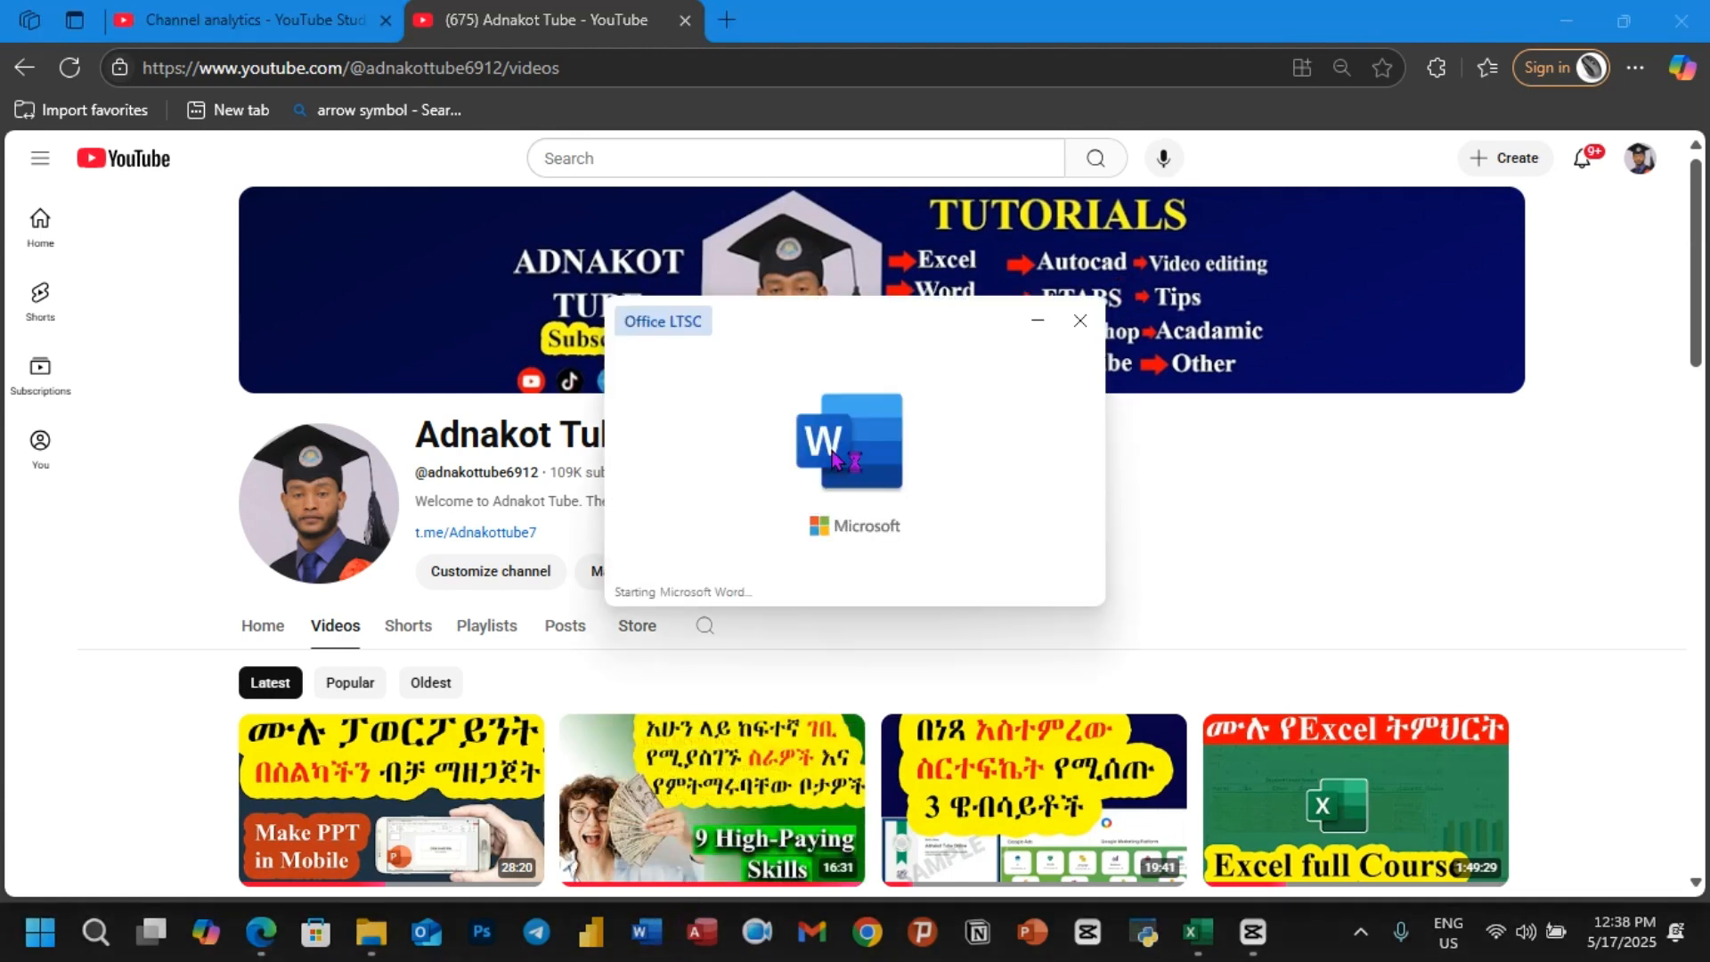
pyautogui.click(398, 251)
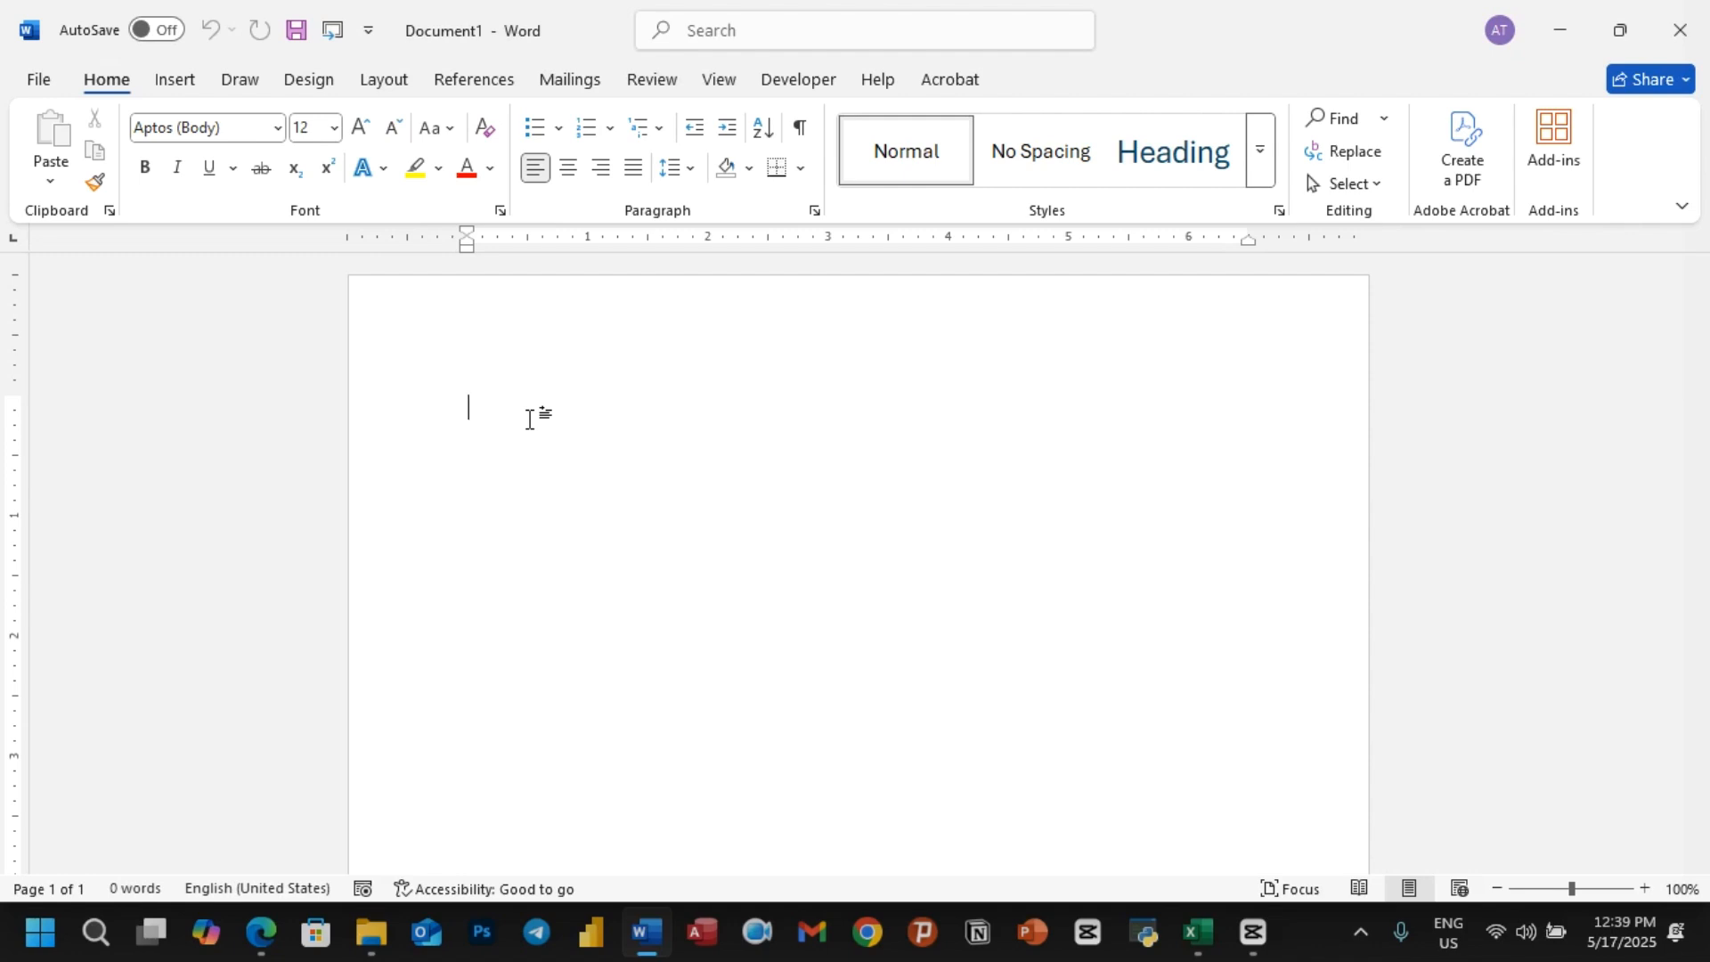
pyautogui.write('=r')
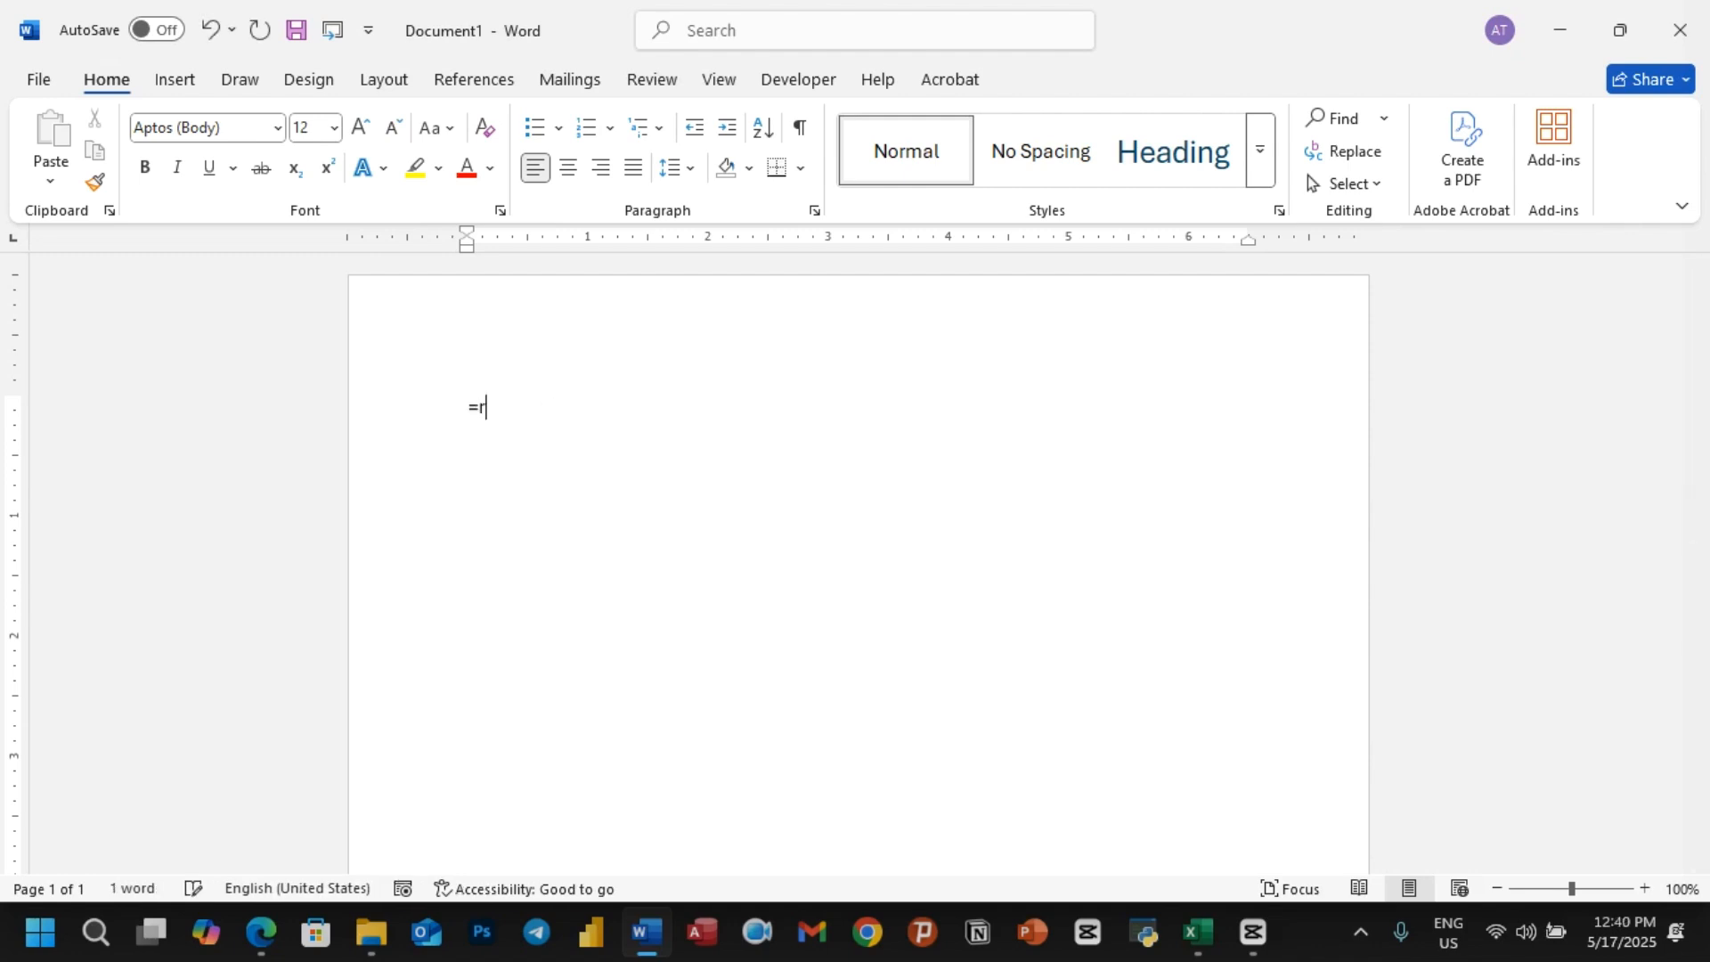
pyautogui.write('and()')
pyautogui.press('Return')
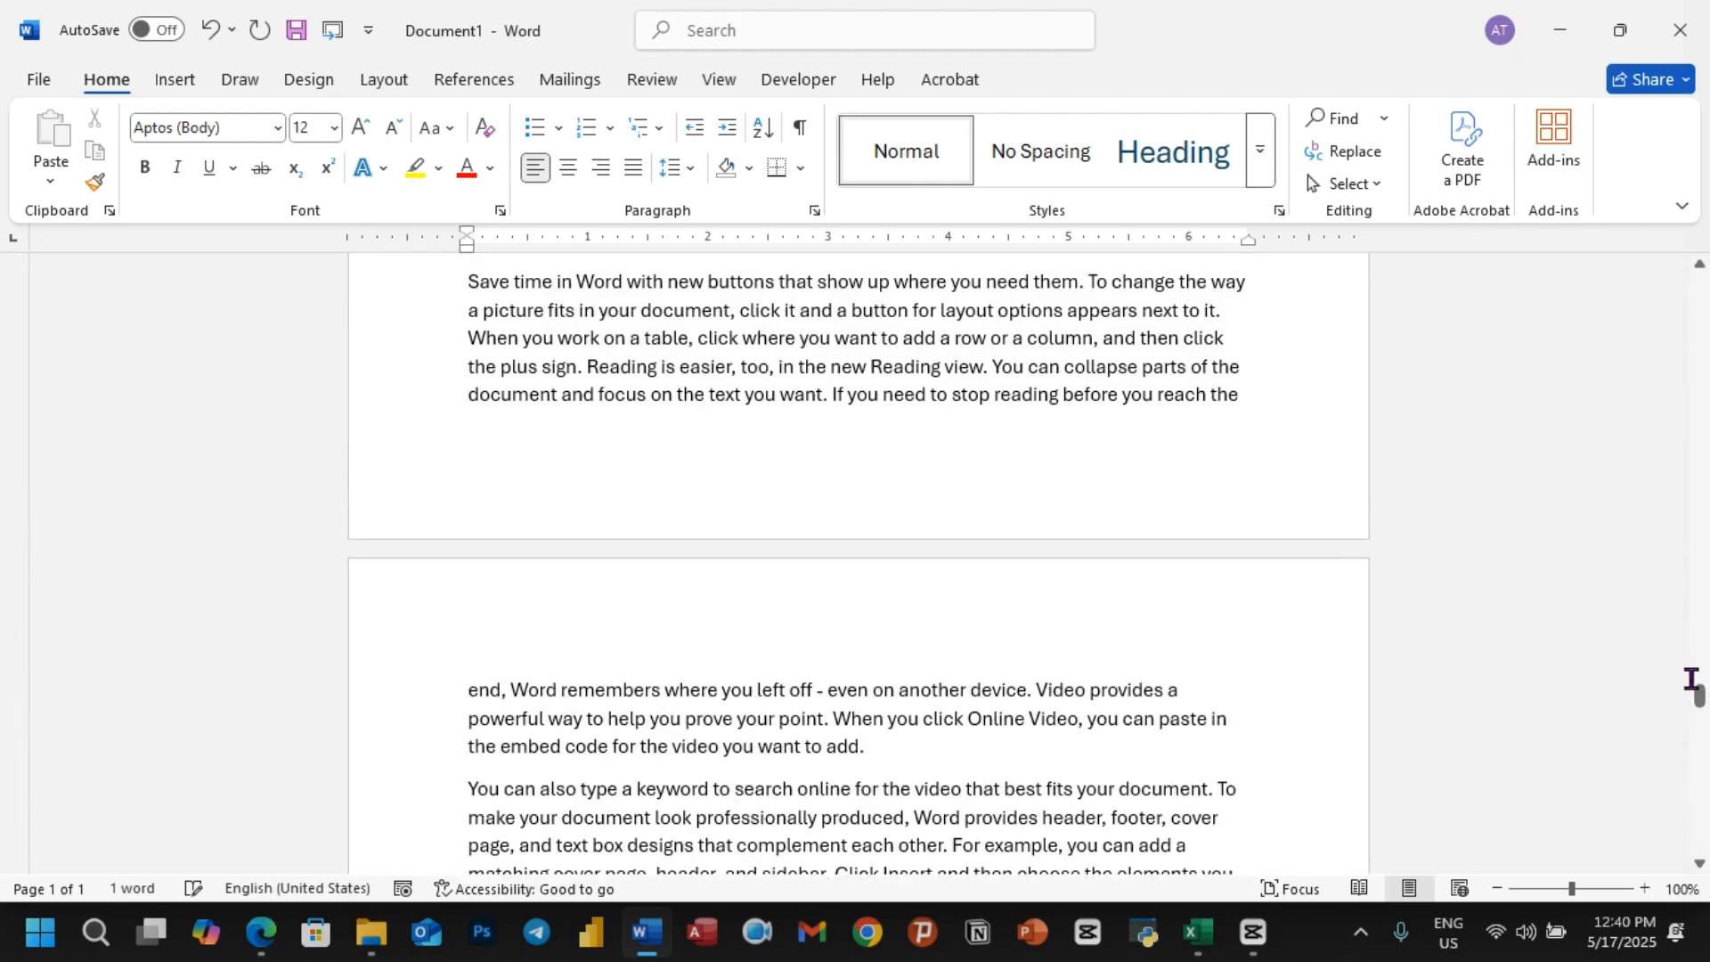
# Step: Add the title Banana above the first paragraph of the document and apply the Heading 1 style to it
pyautogui.moveTo(1698, 691); pyautogui.dragTo(1698, 267)
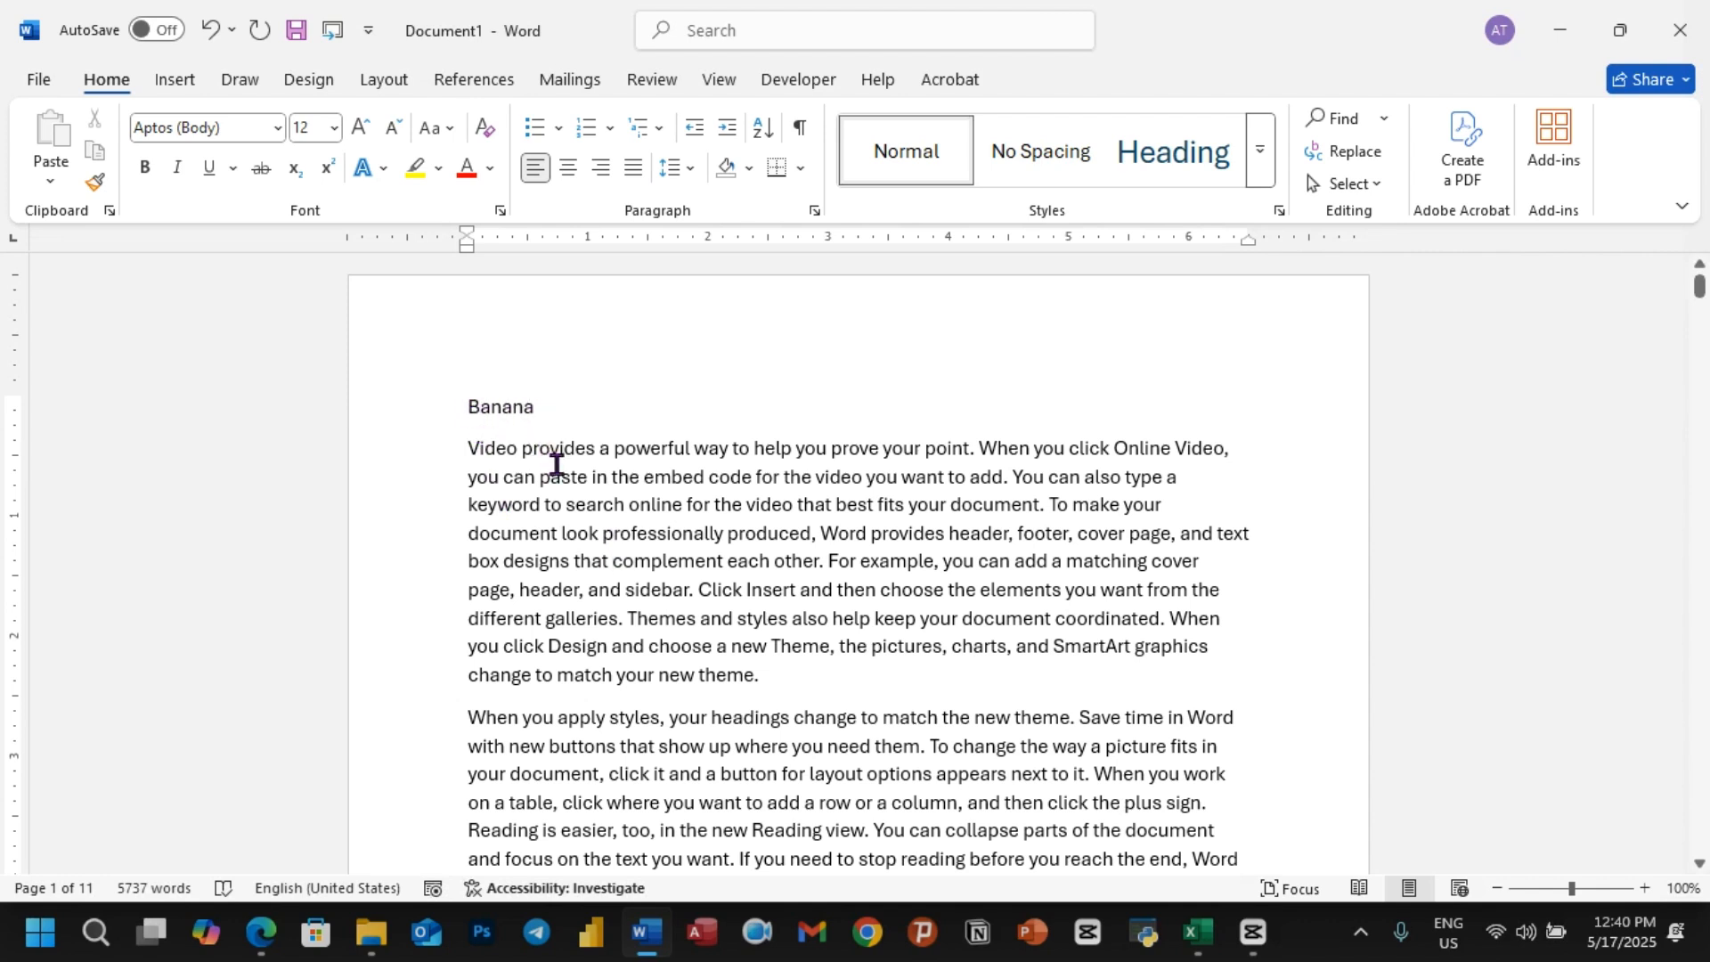
pyautogui.moveTo(459, 406); pyautogui.dragTo(571, 429)
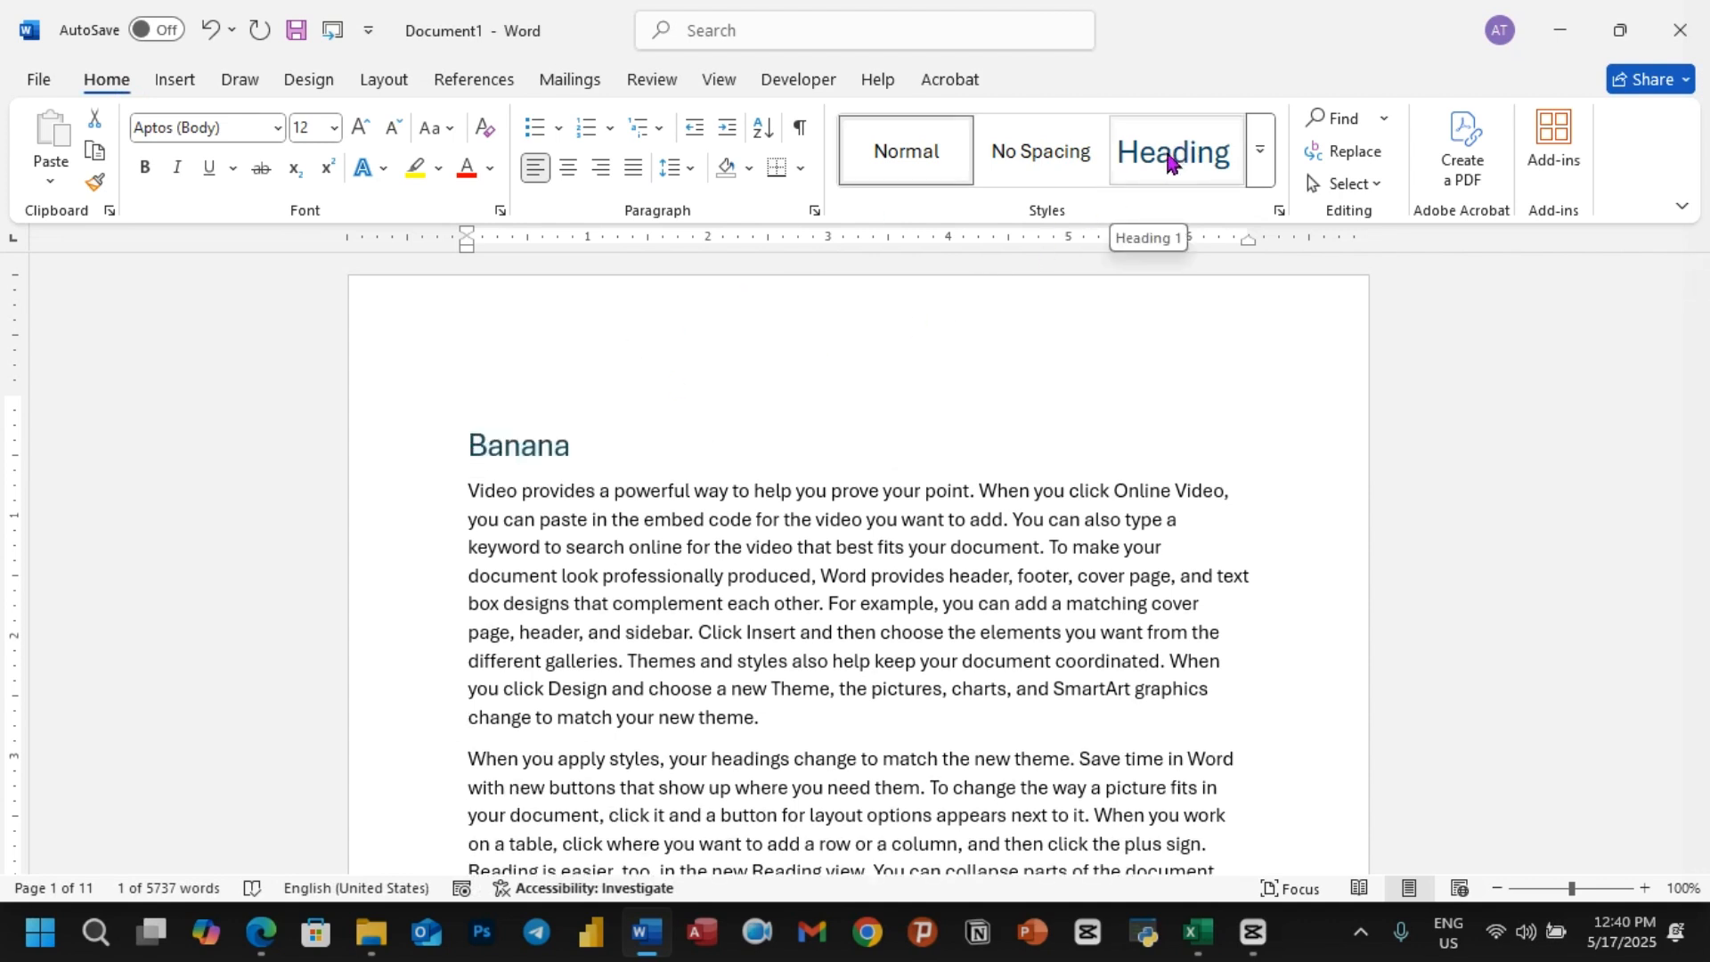
pyautogui.click(1257, 157)
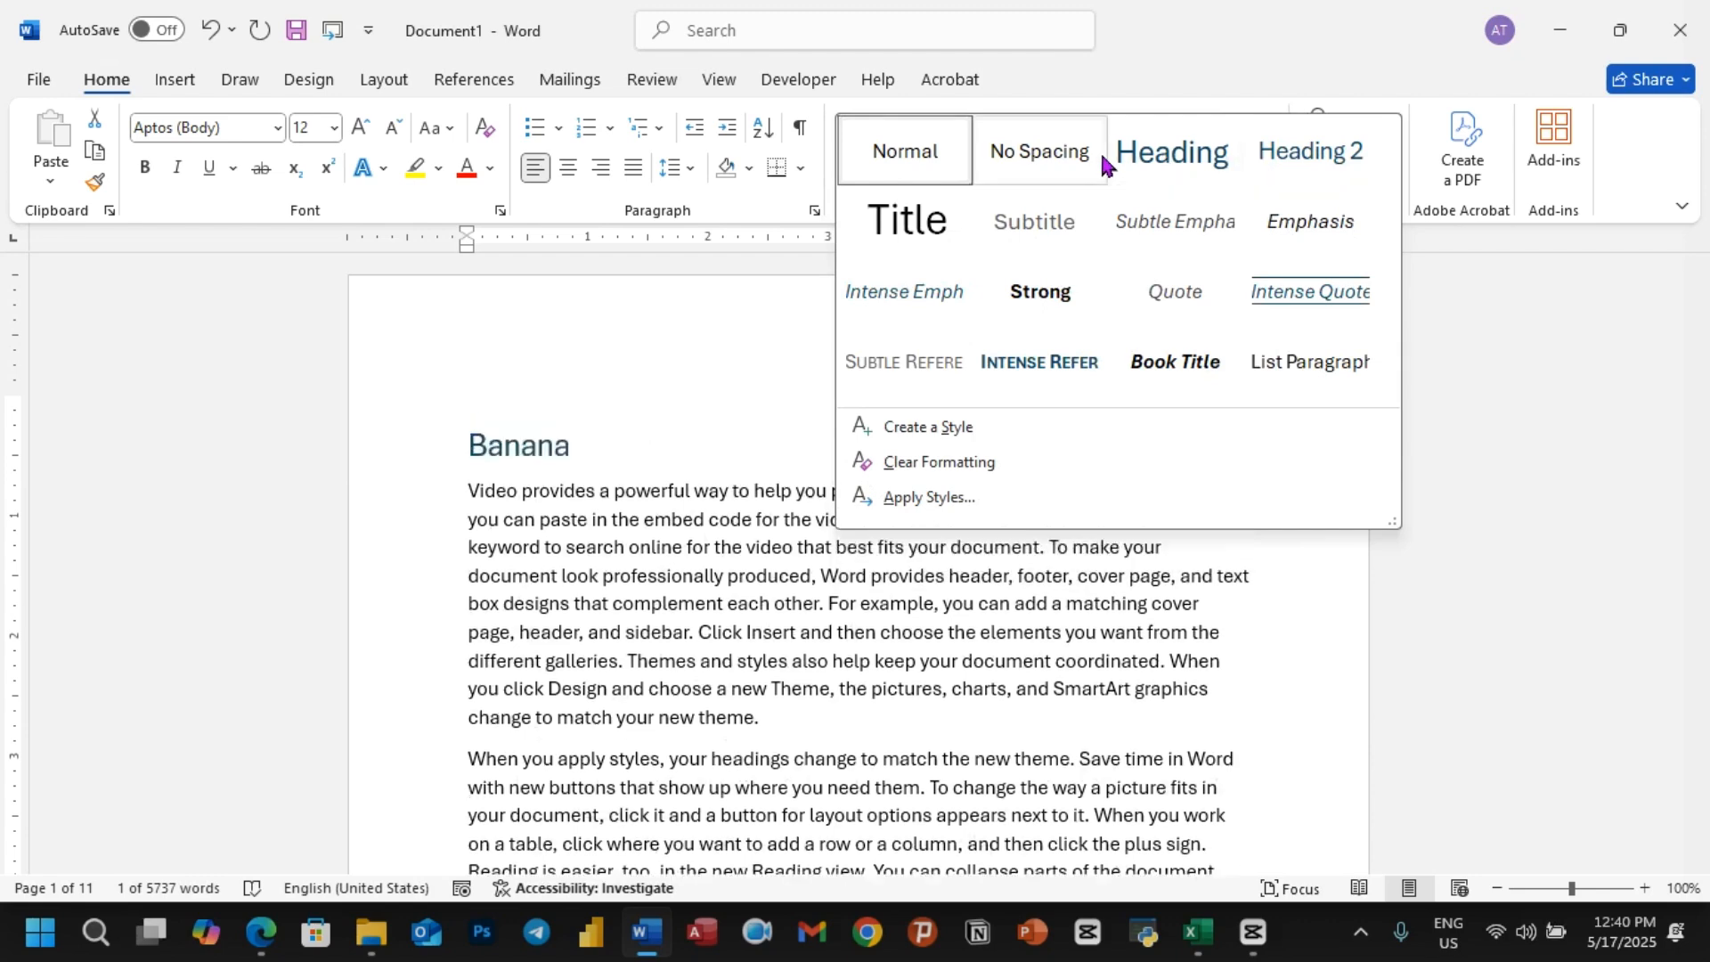
pyautogui.click(1185, 159)
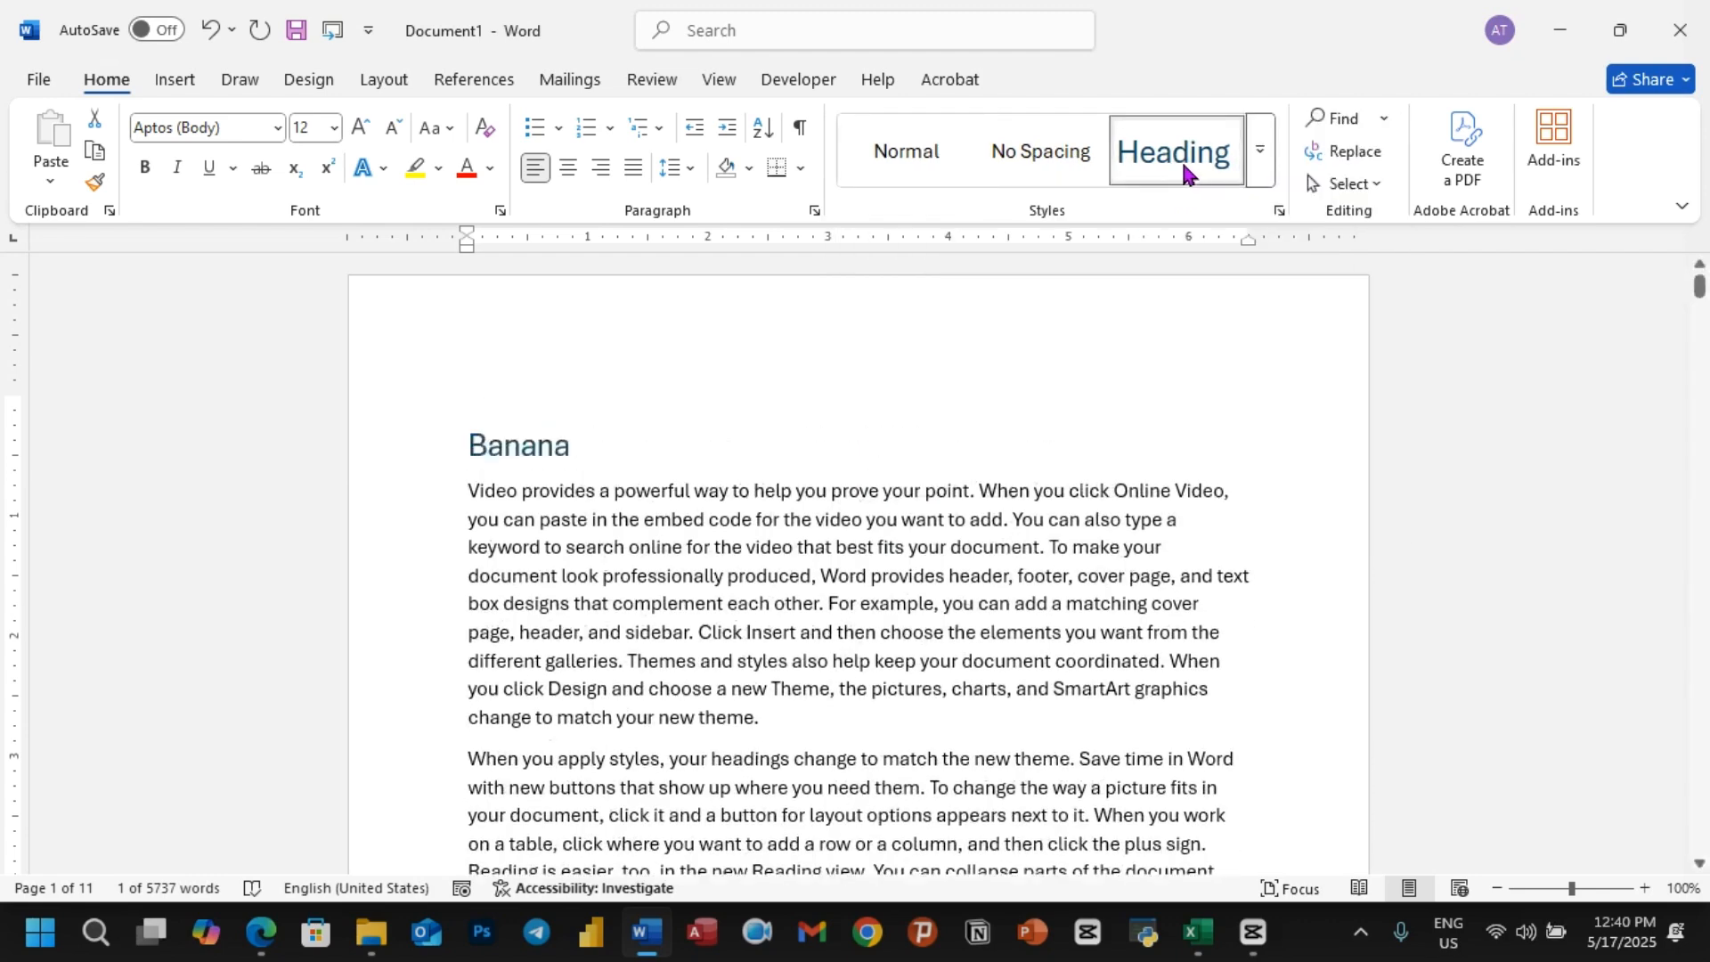
# Step: Insert the title Apple on its own line after the second paragraph and style it as Heading 1
pyautogui.scroll(-2, 691, 389)
pyautogui.scroll(-3, 659, 431)
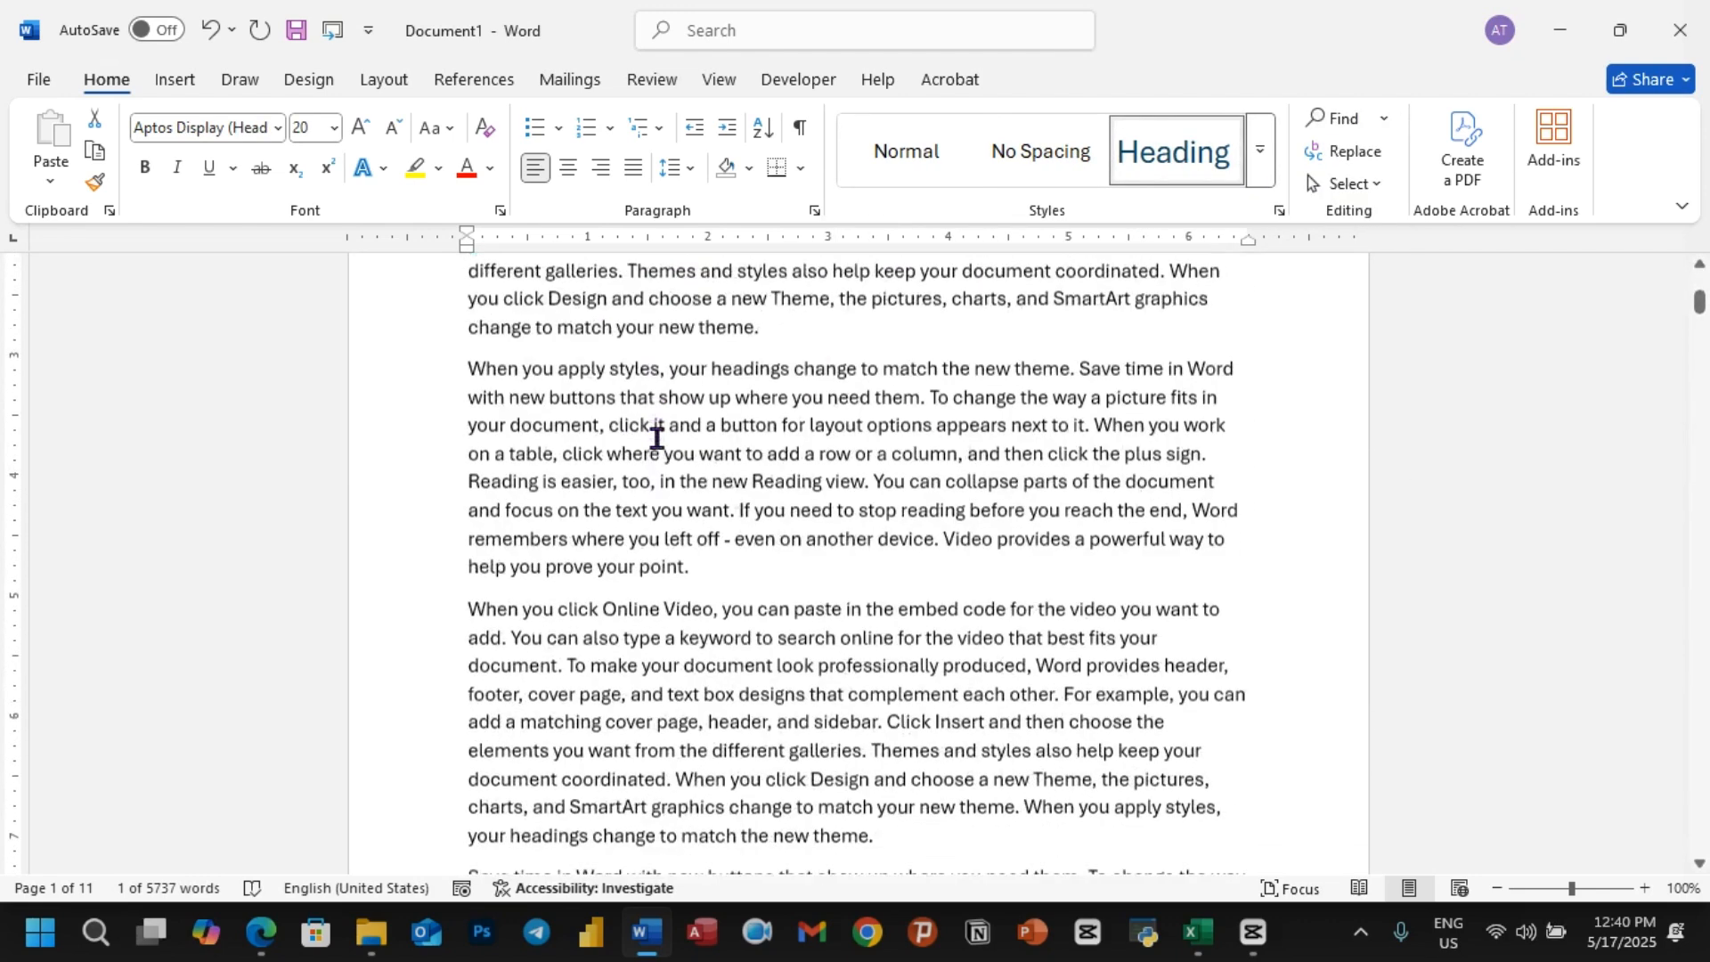
pyautogui.click(690, 559)
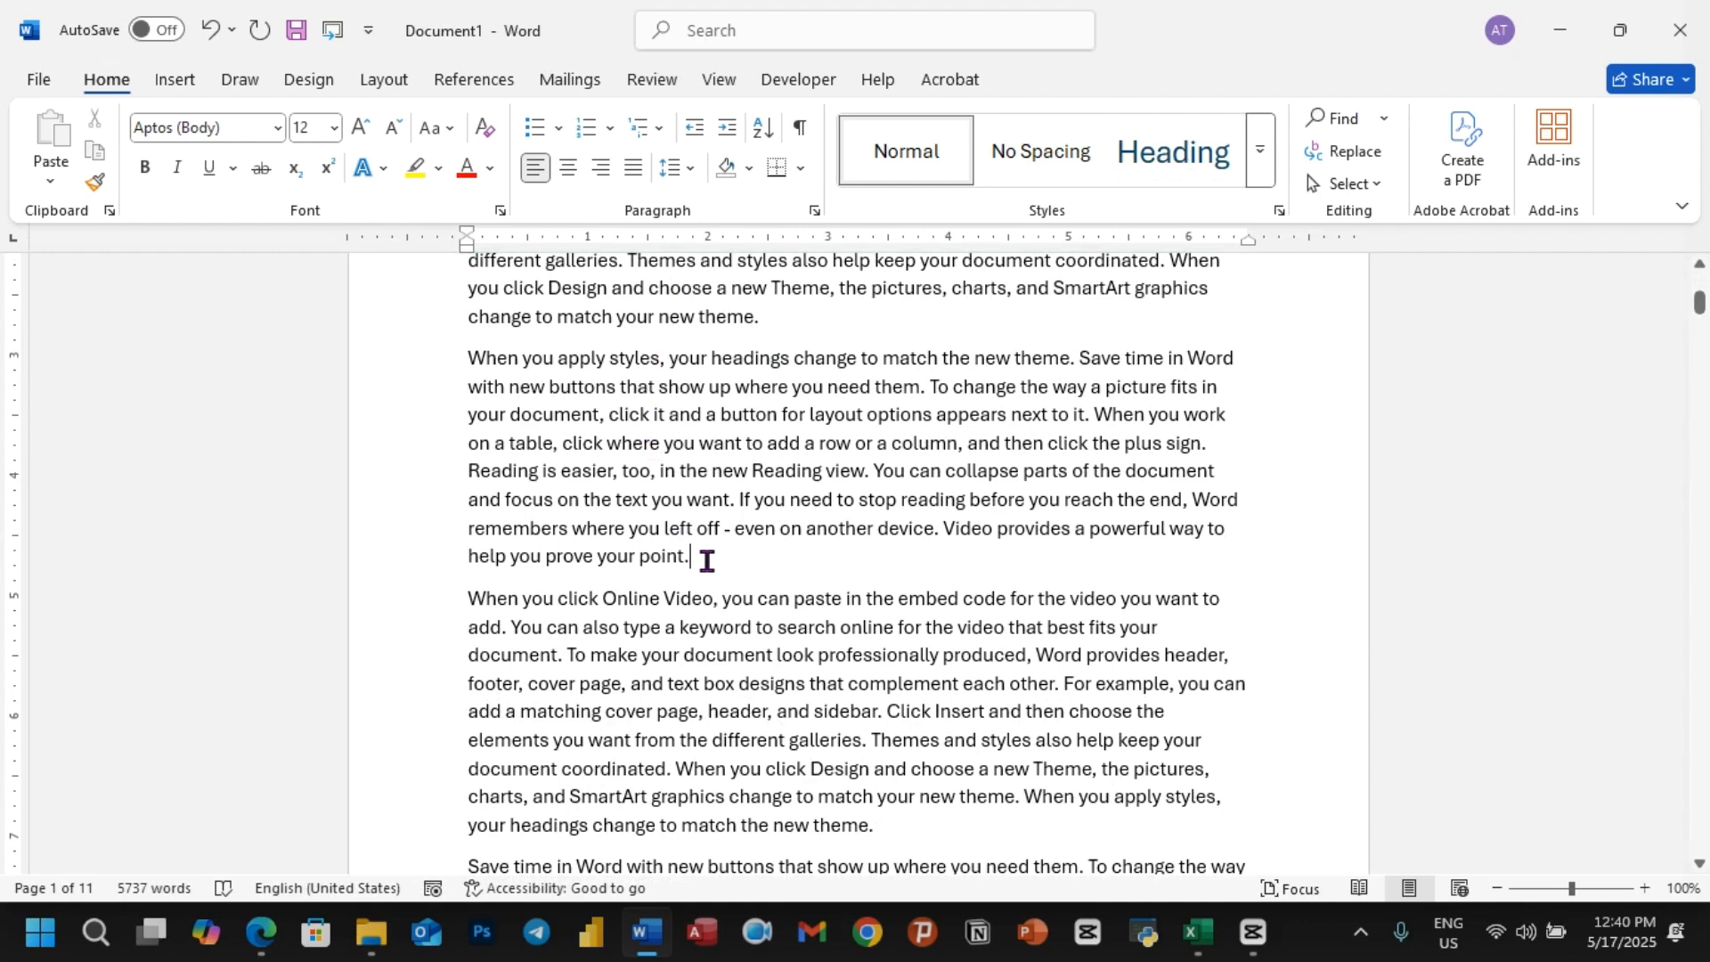
pyautogui.press('Return')
pyautogui.write('Apple')
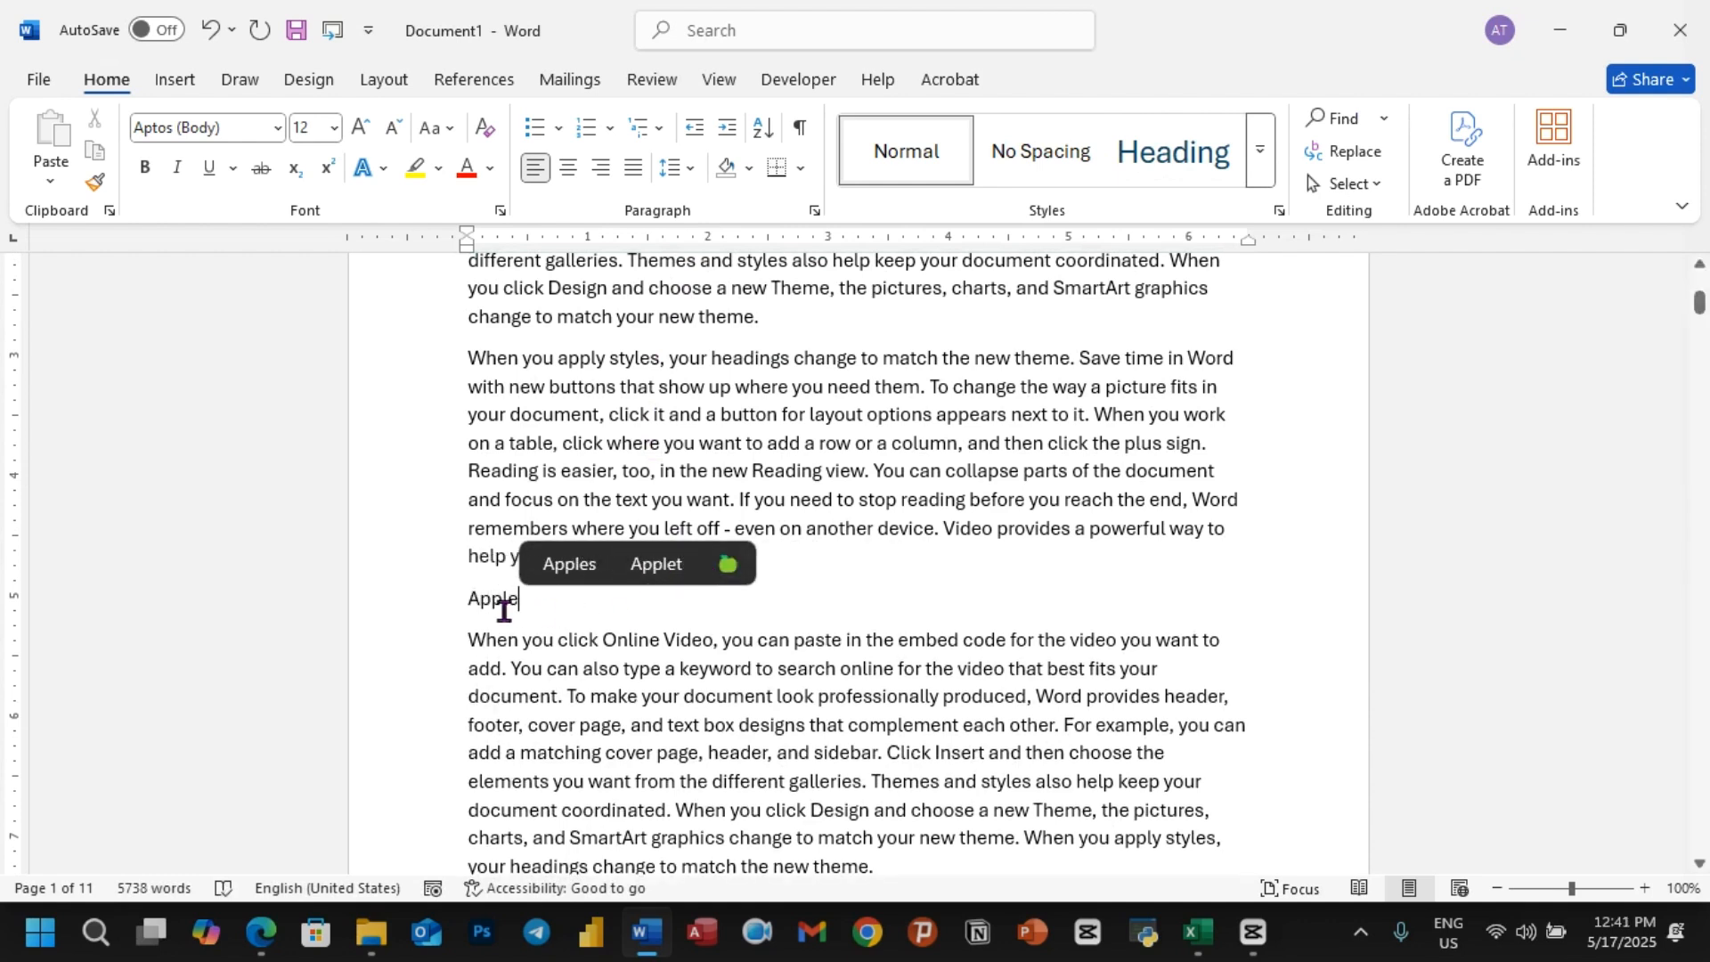
pyautogui.moveTo(468, 601); pyautogui.dragTo(535, 601)
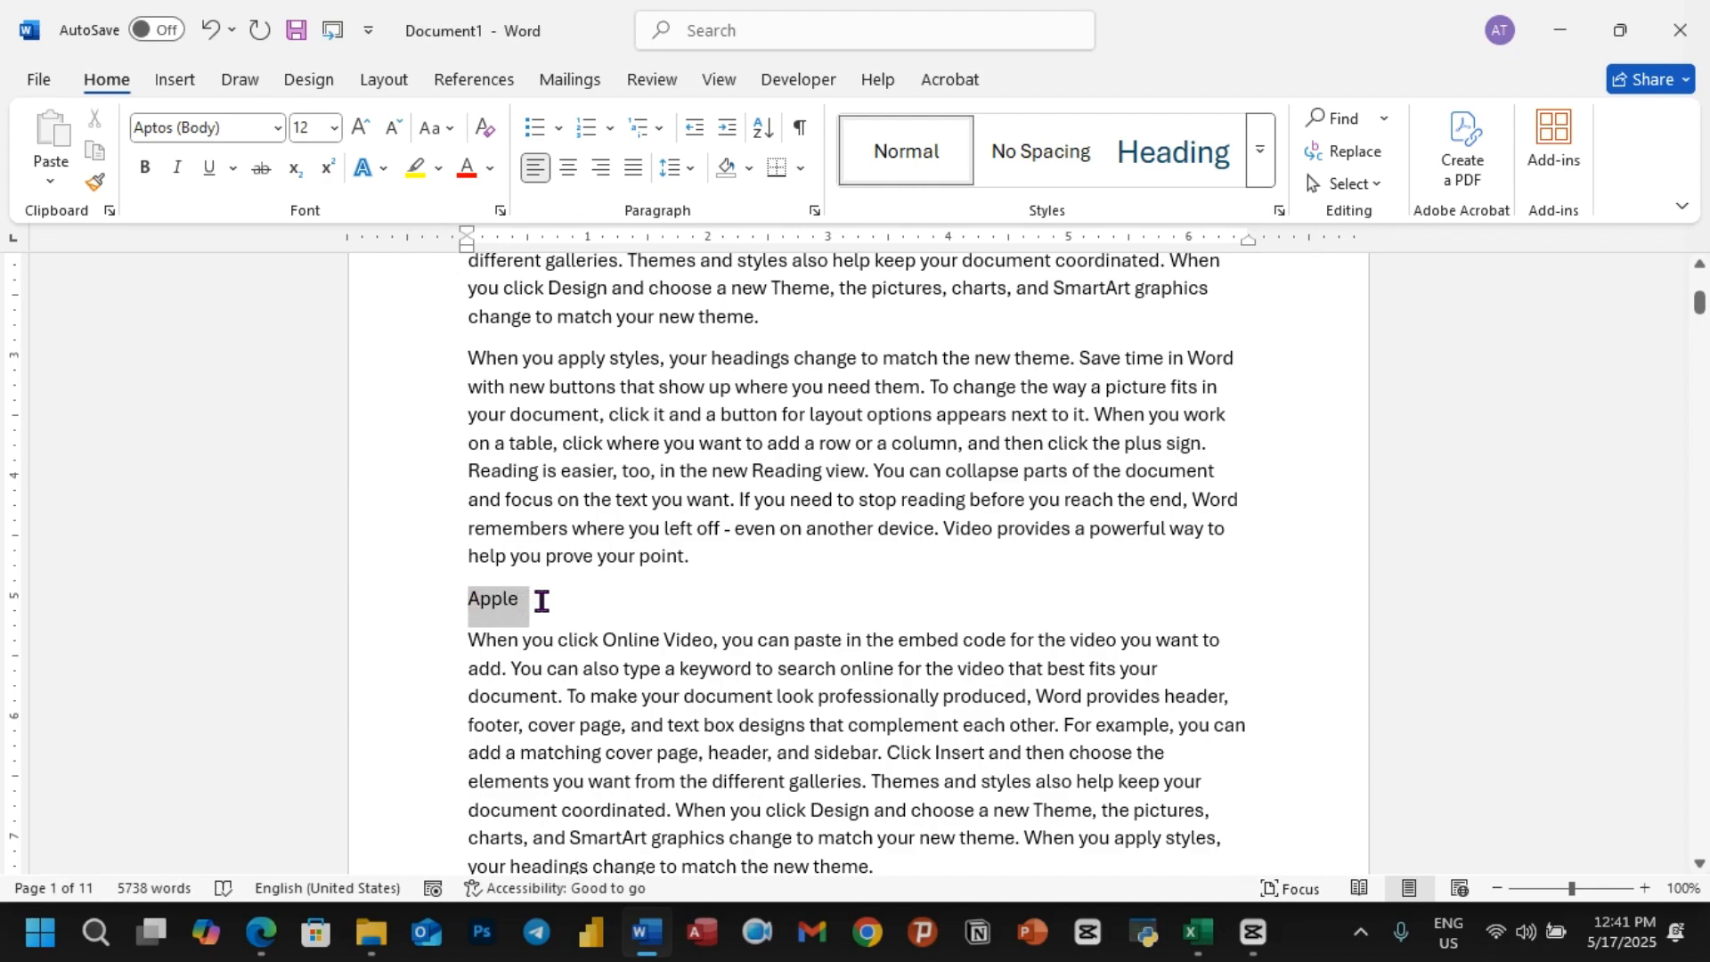
pyautogui.click(1174, 152)
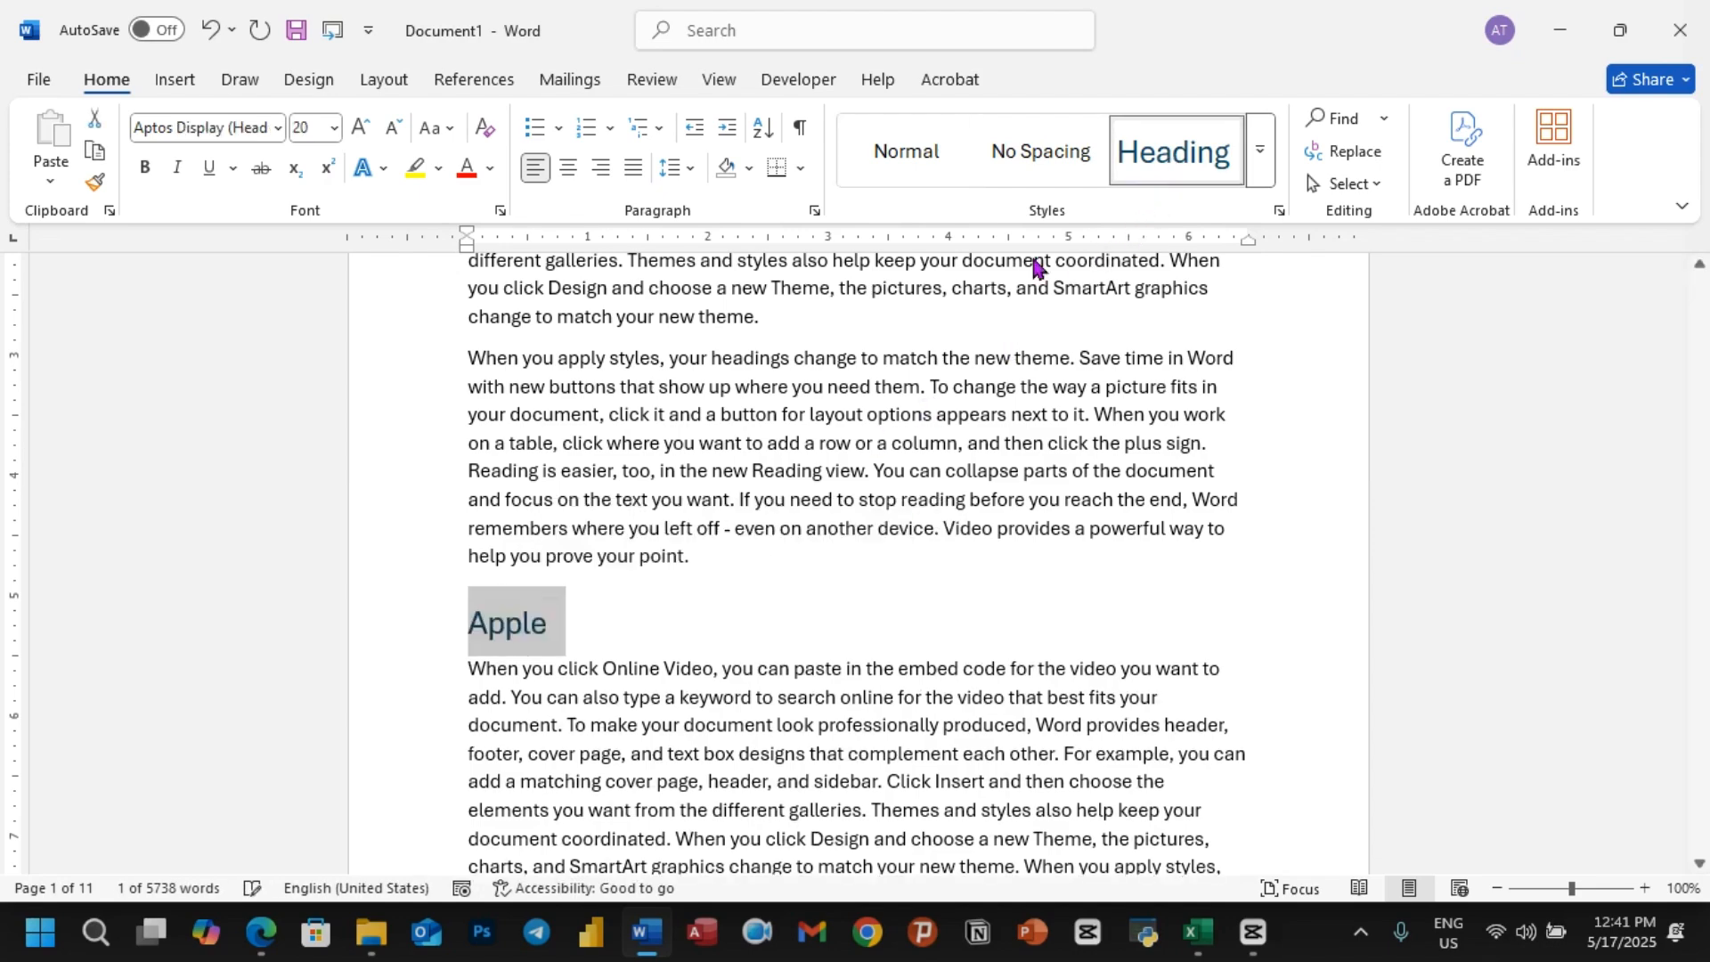
# Step: Insert the title Orange before the page 2 paragraph starting "When you work on a table" and style it as Heading 1
pyautogui.scroll(-10, 579, 668)
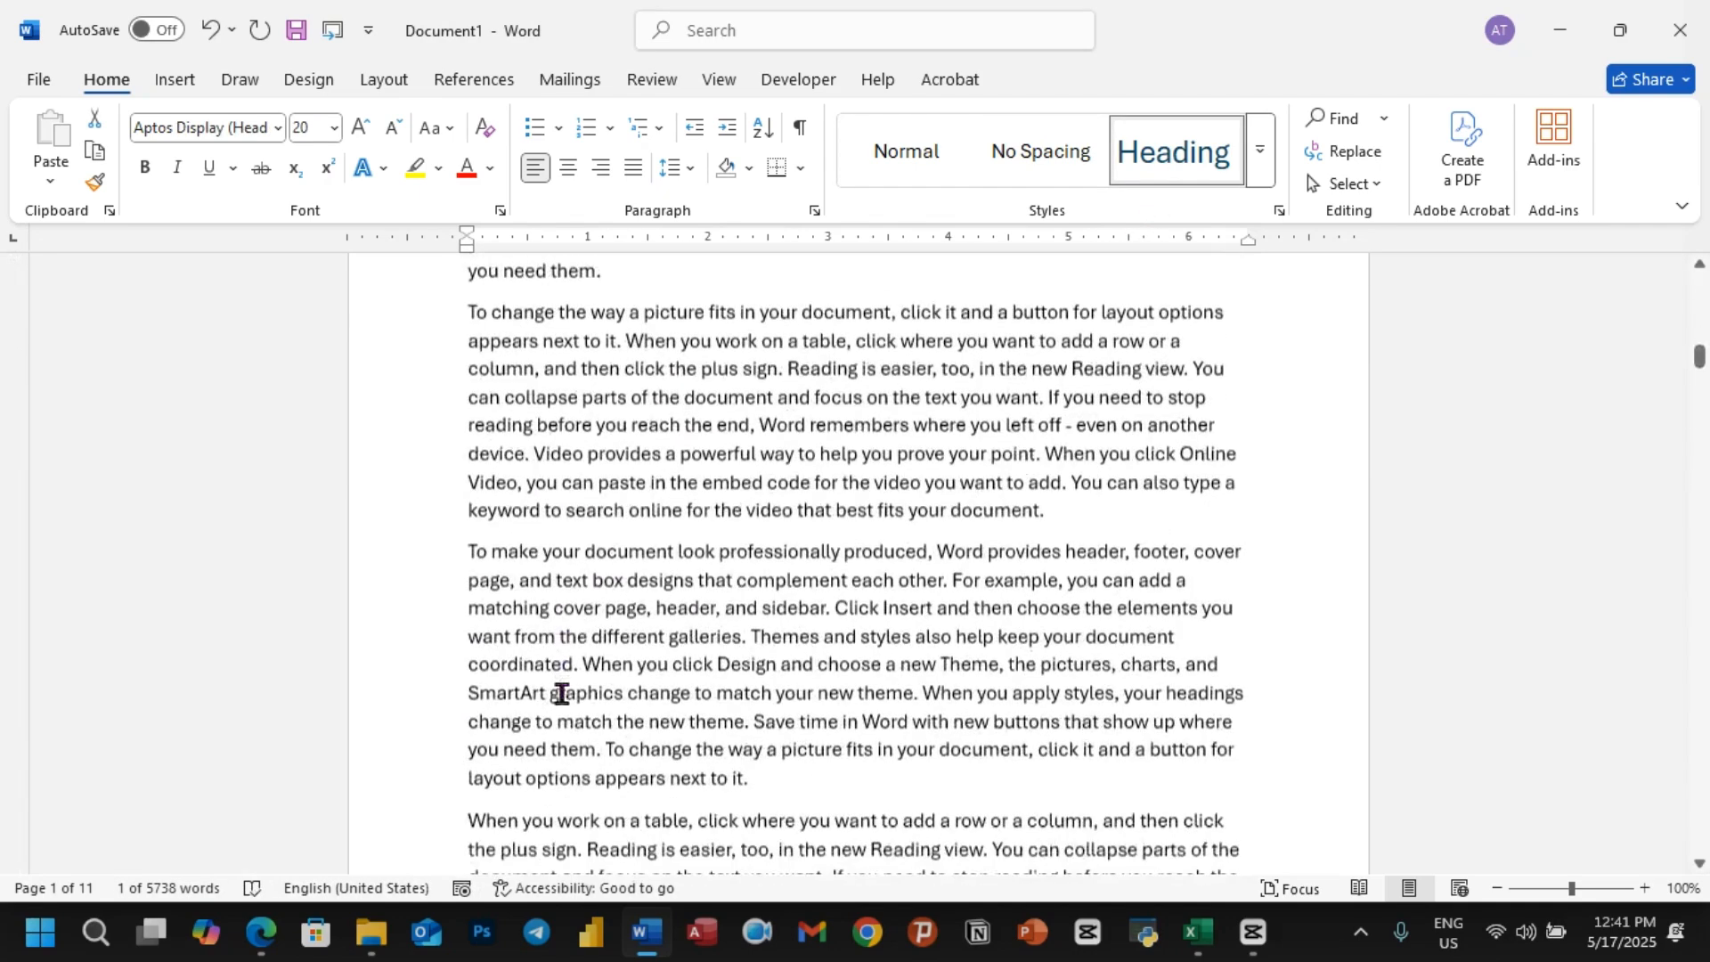
pyautogui.scroll(-5, 561, 694)
pyautogui.click(794, 383)
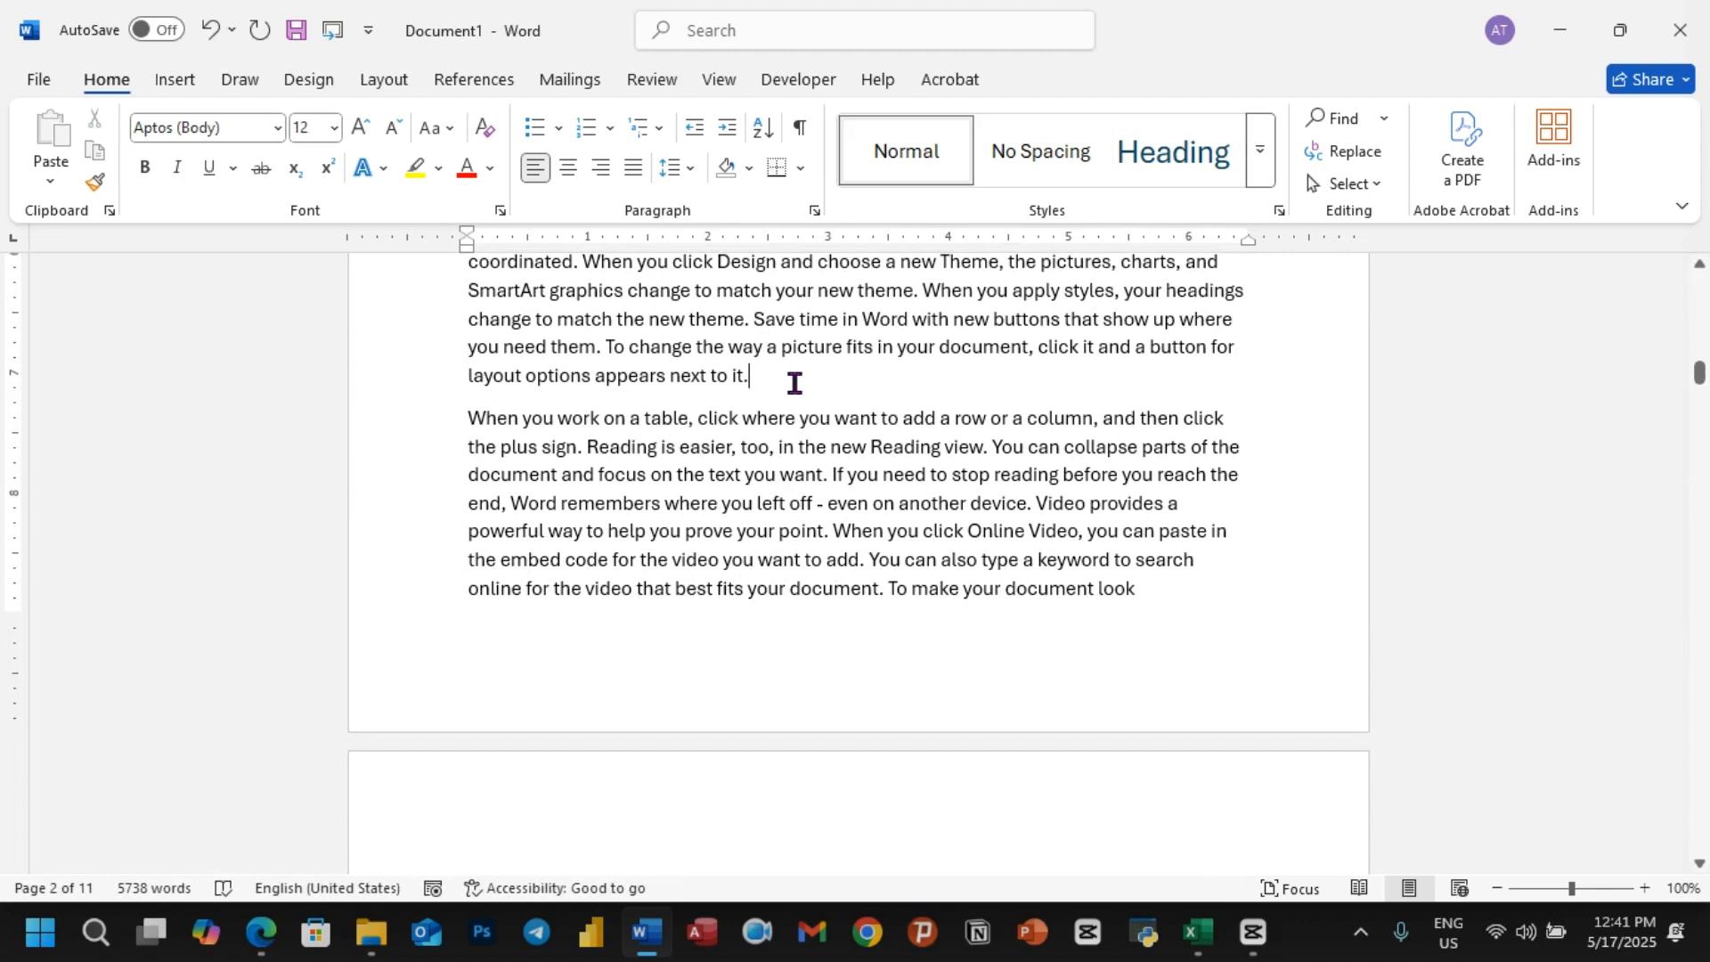
pyautogui.press('Return')
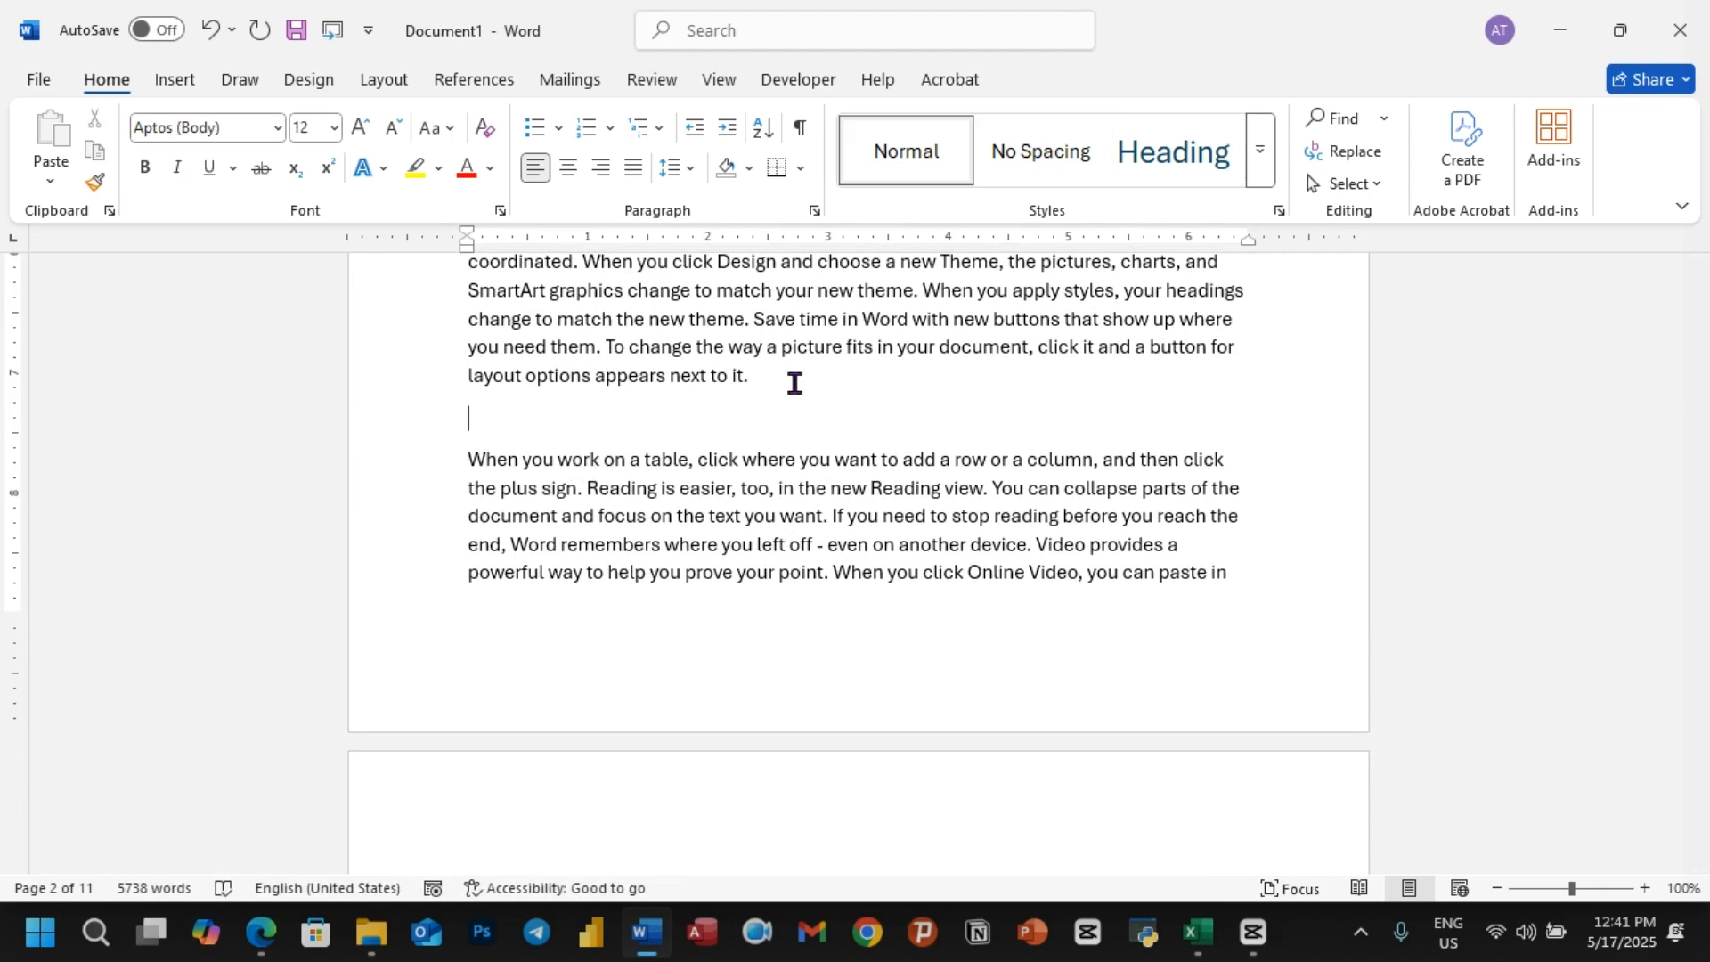
pyautogui.write('Orange')
pyautogui.tripleClick(563, 422)
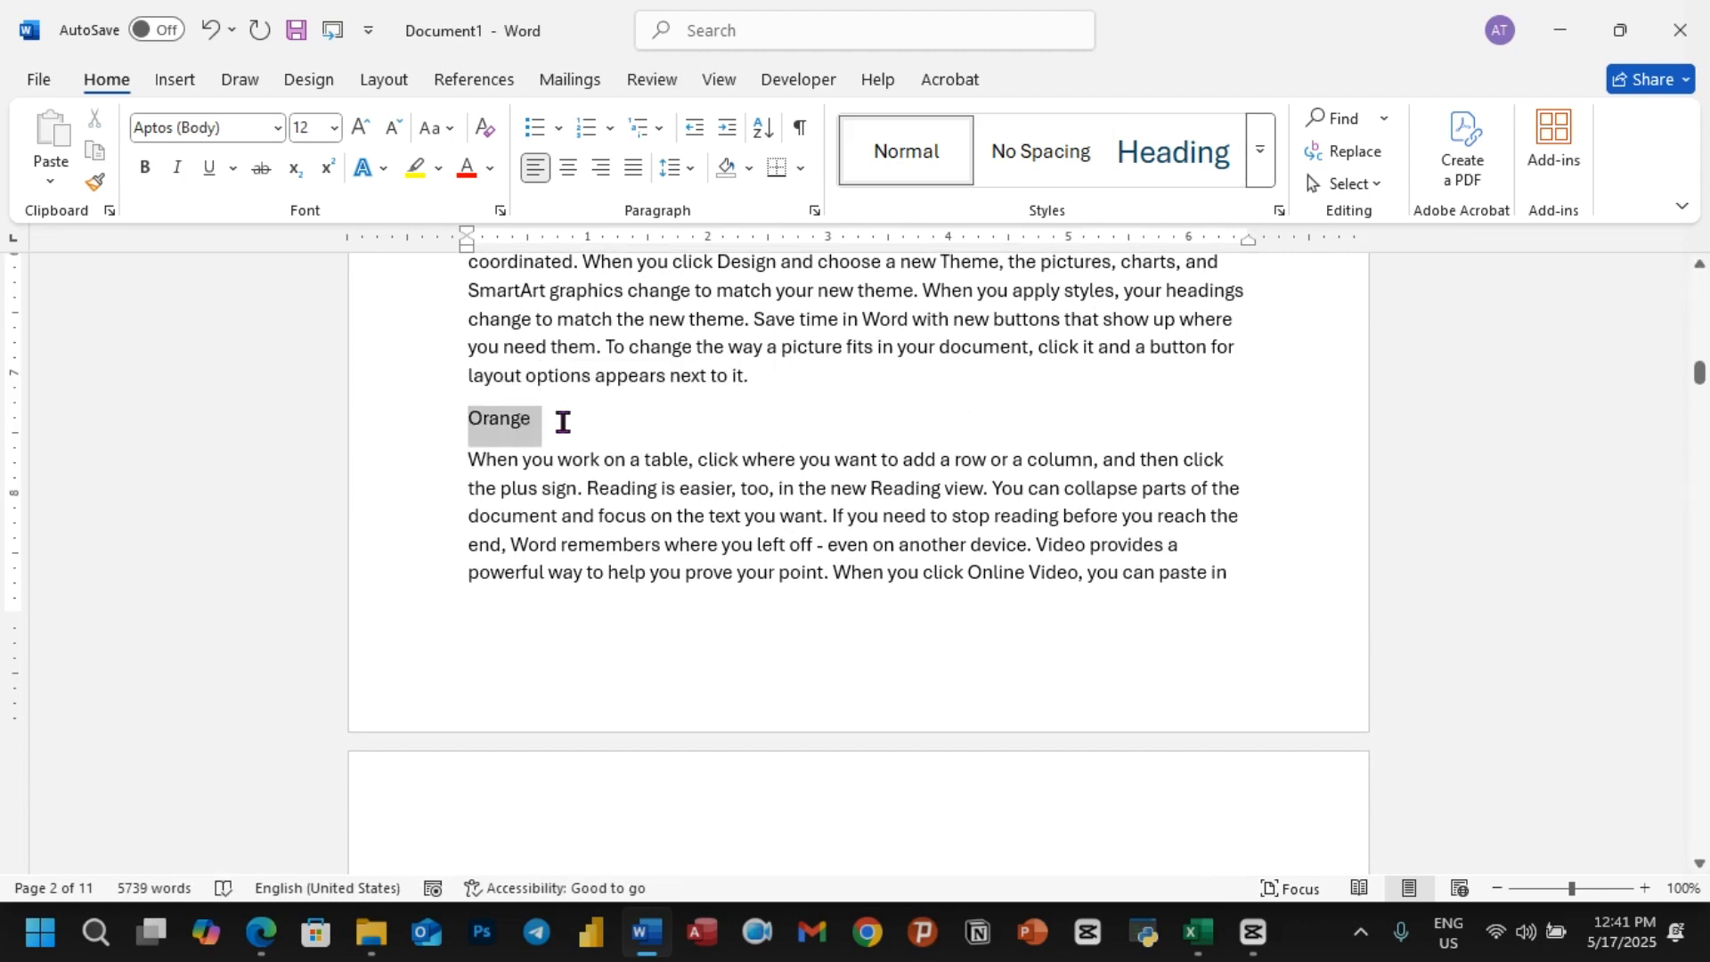
pyautogui.click(1173, 168)
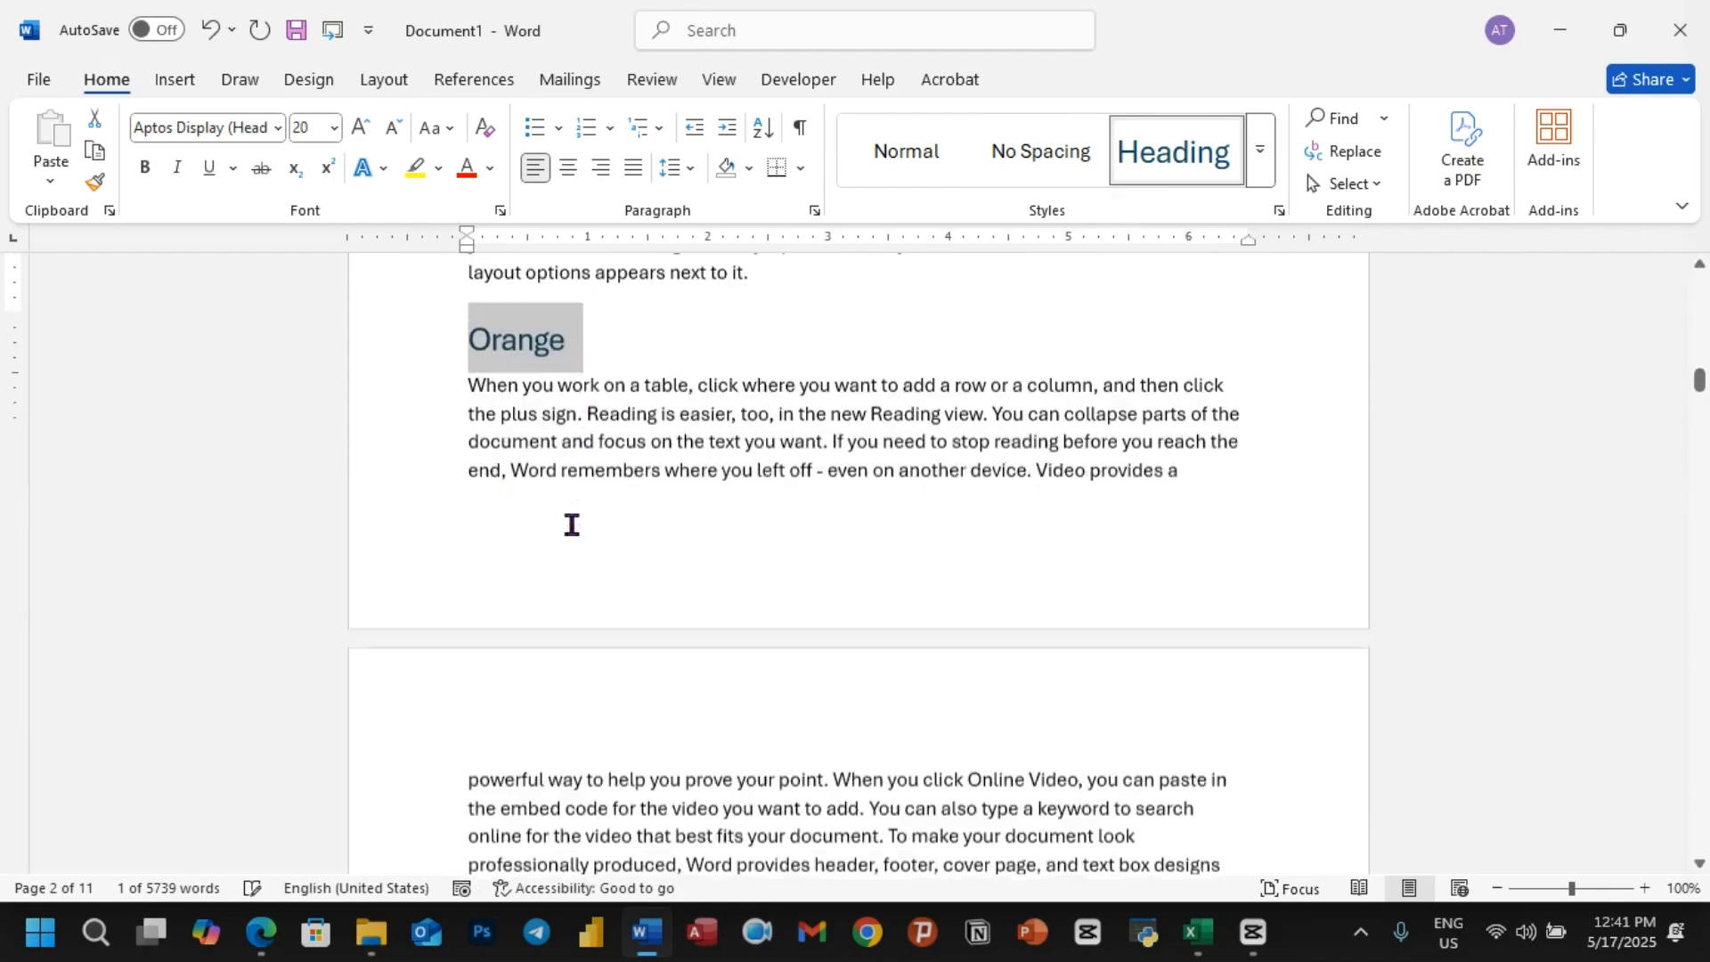
# Step: Insert the title Carrot before the page 3 paragraph starting "You can collapse parts" and style it as Heading 1
pyautogui.scroll(-8, 570, 525)
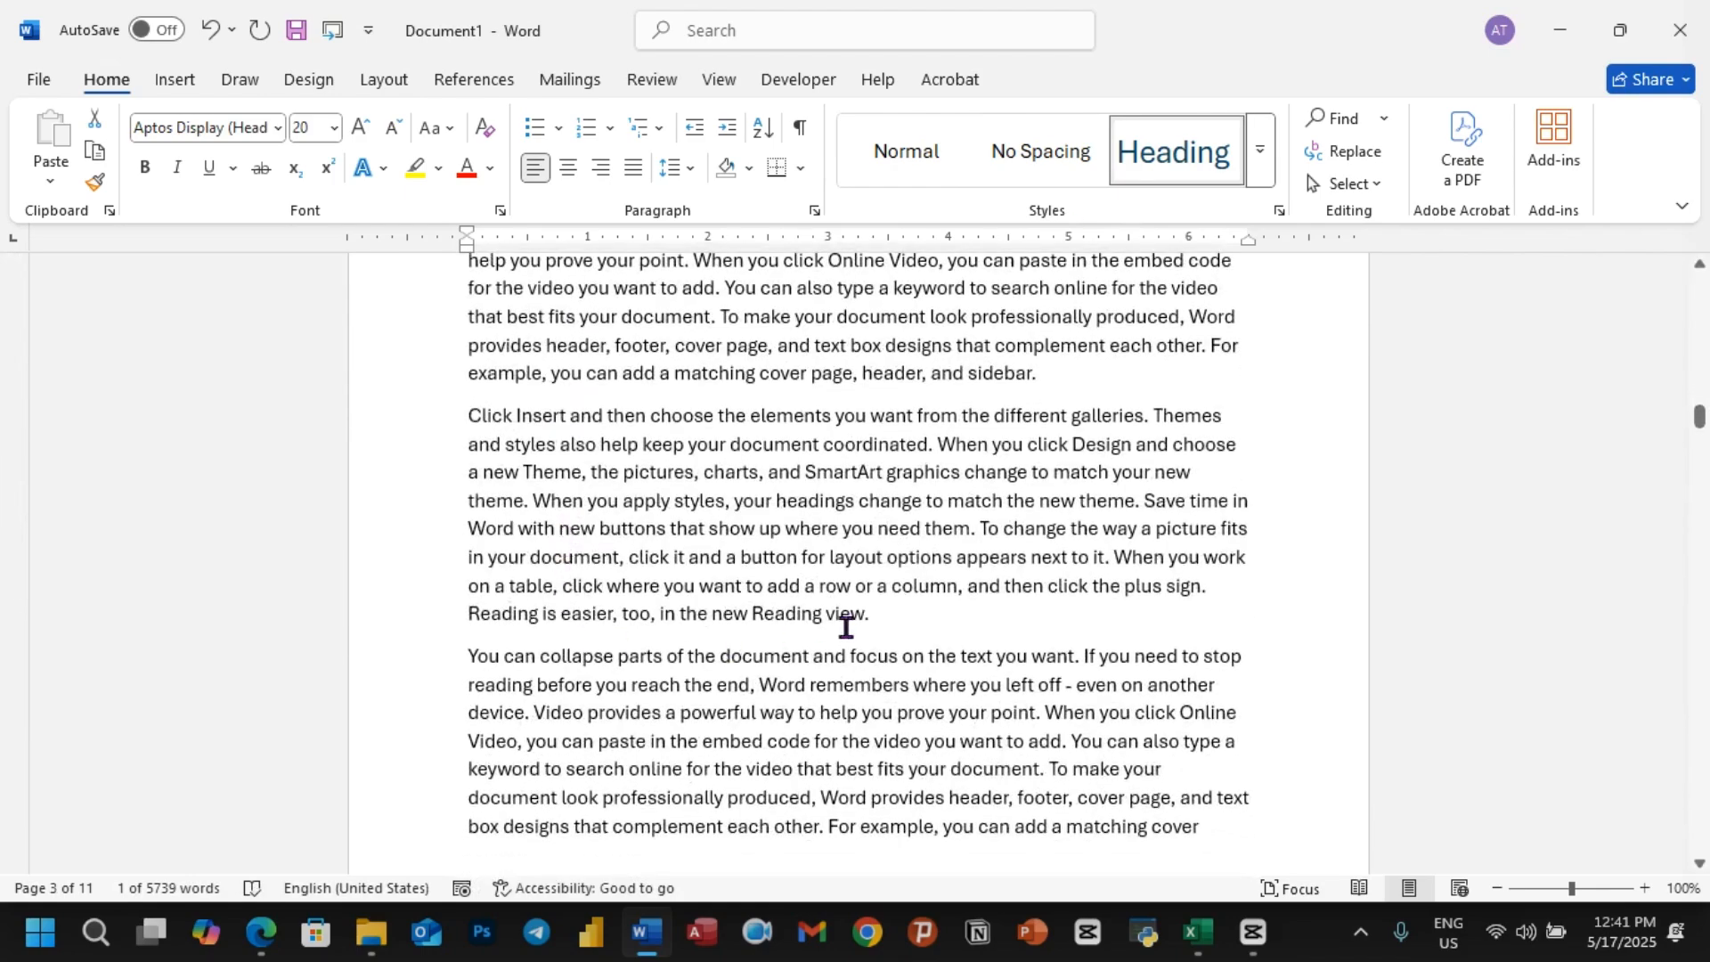
pyautogui.click(879, 626)
pyautogui.press('Return')
pyautogui.write('Carrot')
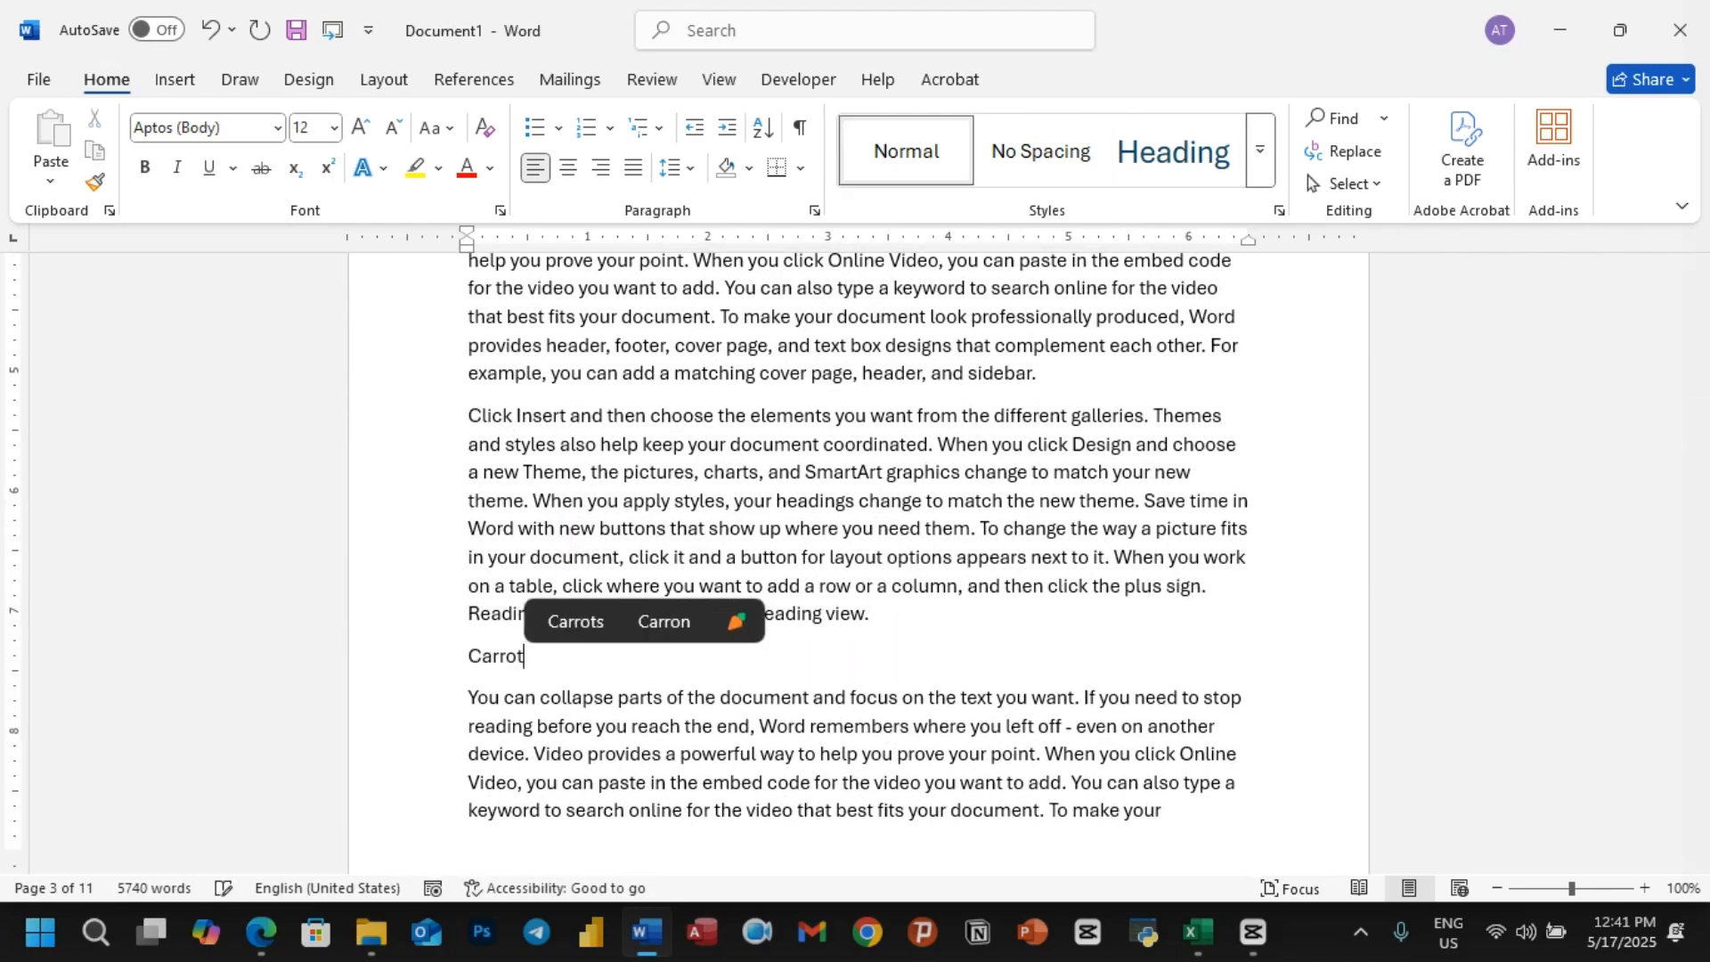
pyautogui.moveTo(532, 660); pyautogui.dragTo(448, 666)
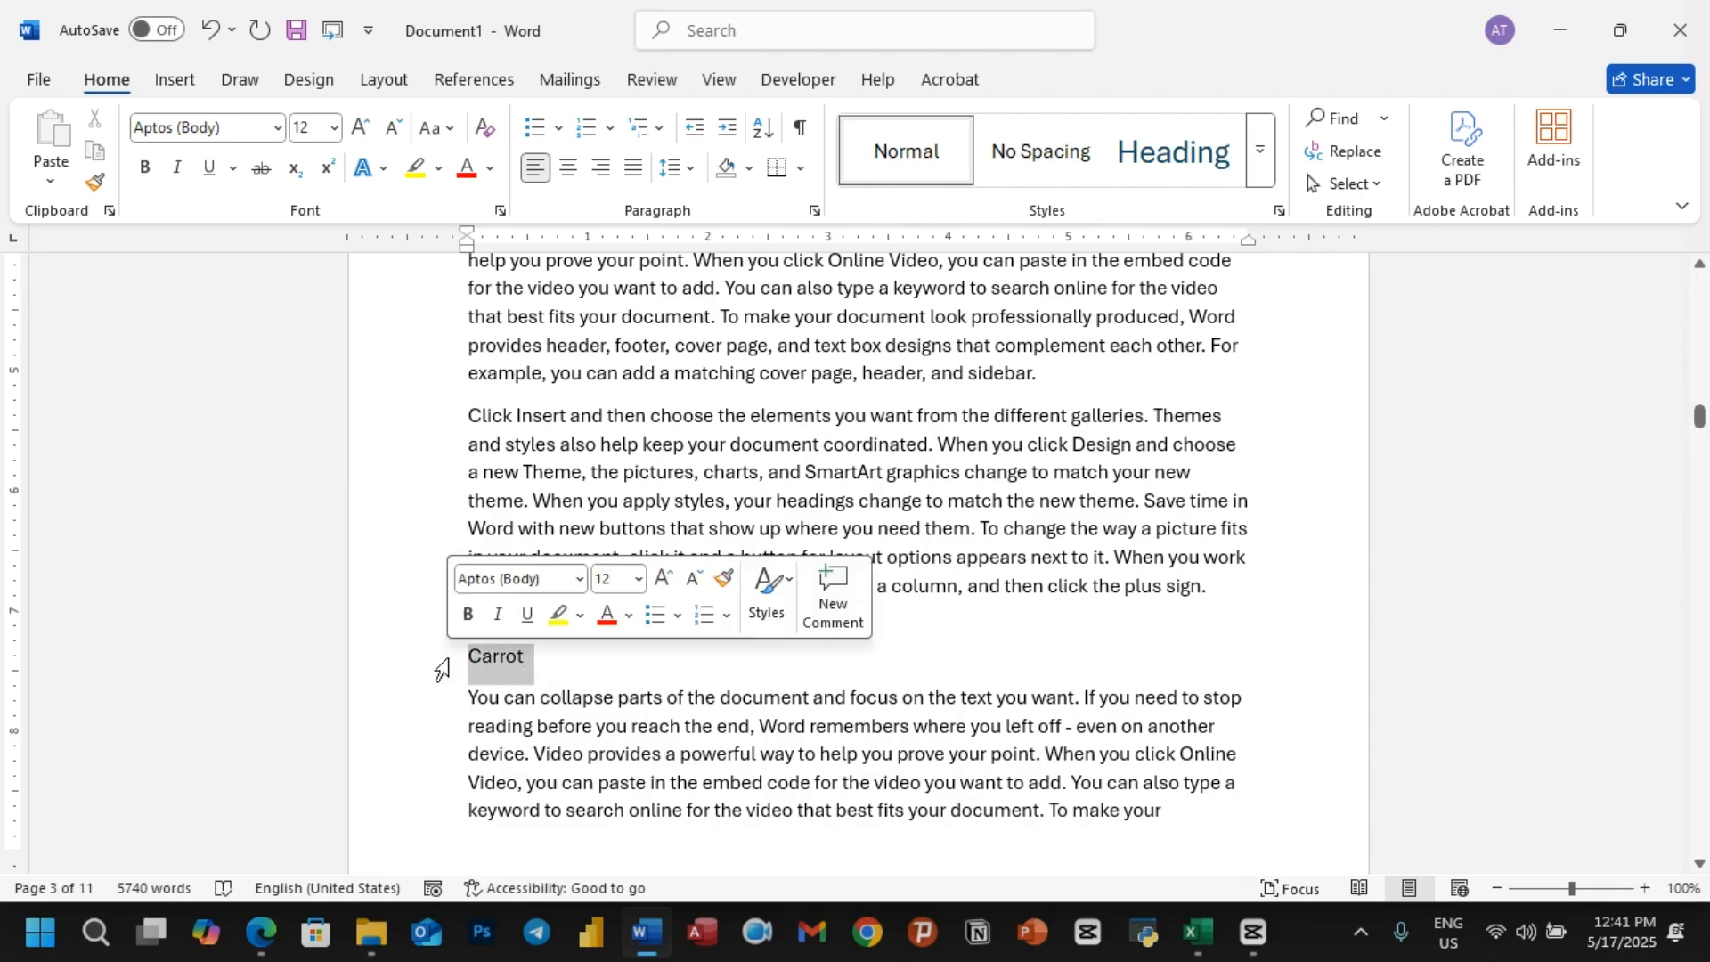
pyautogui.click(1173, 151)
# Step: Insert the subtitle Banana1 on its own line after the first paragraph under the Banana heading
pyautogui.scroll(5, 801, 587)
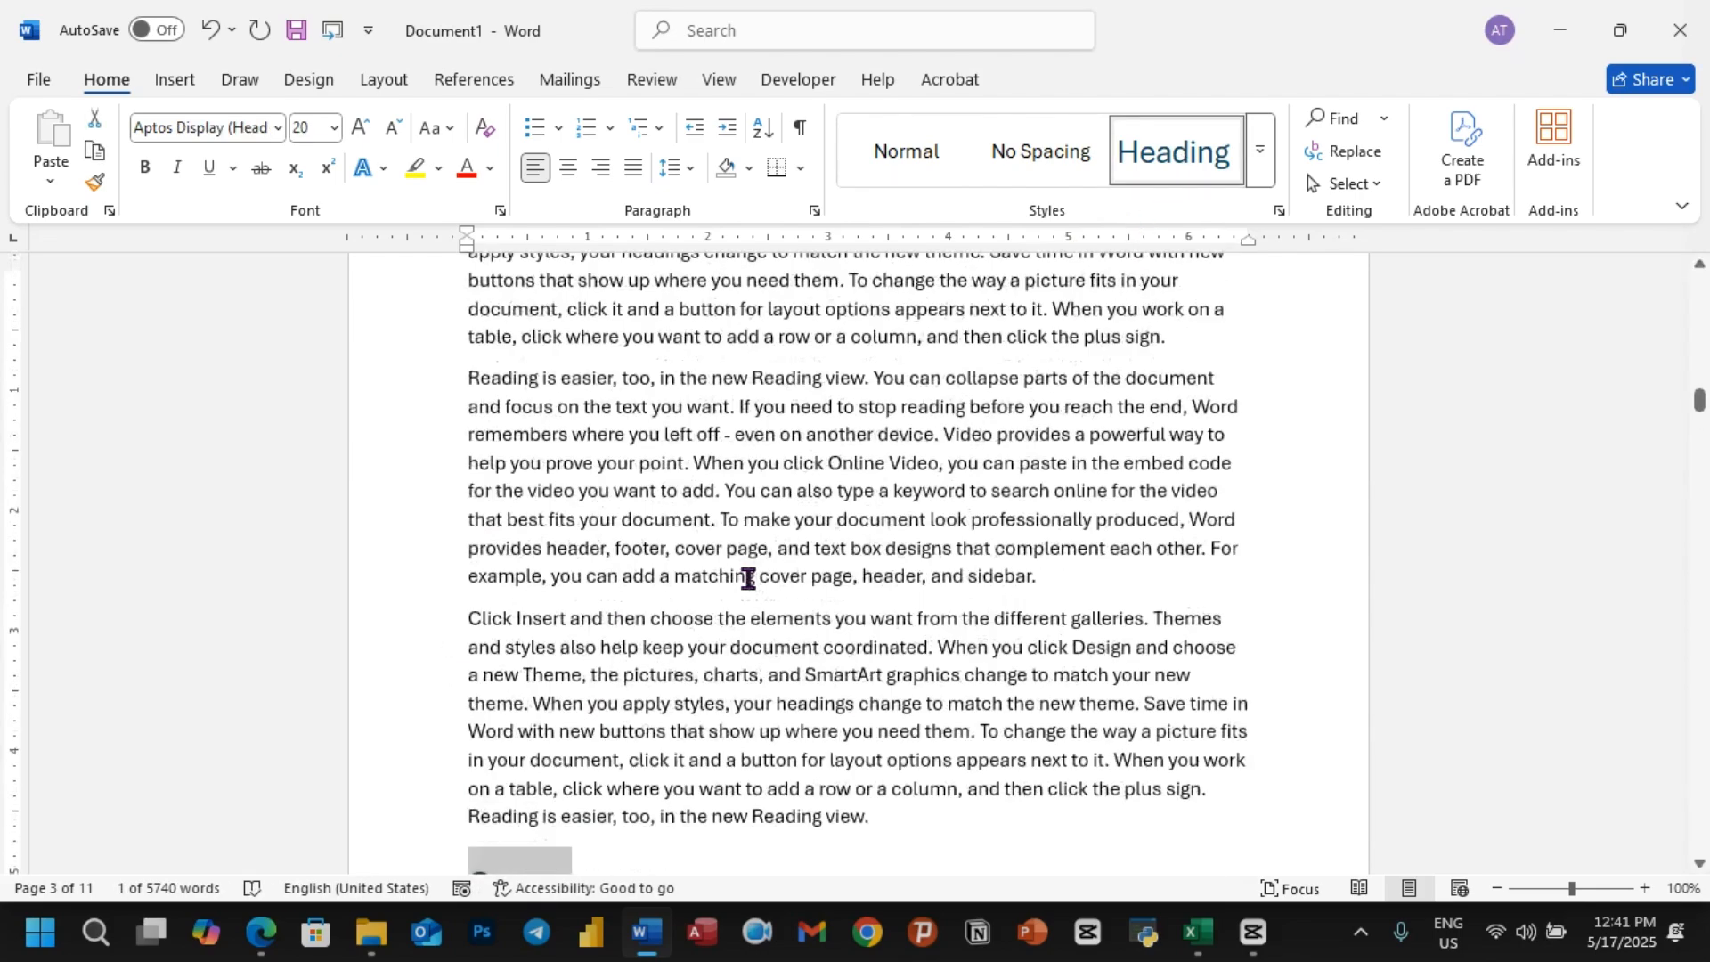
pyautogui.scroll(12, 820, 594)
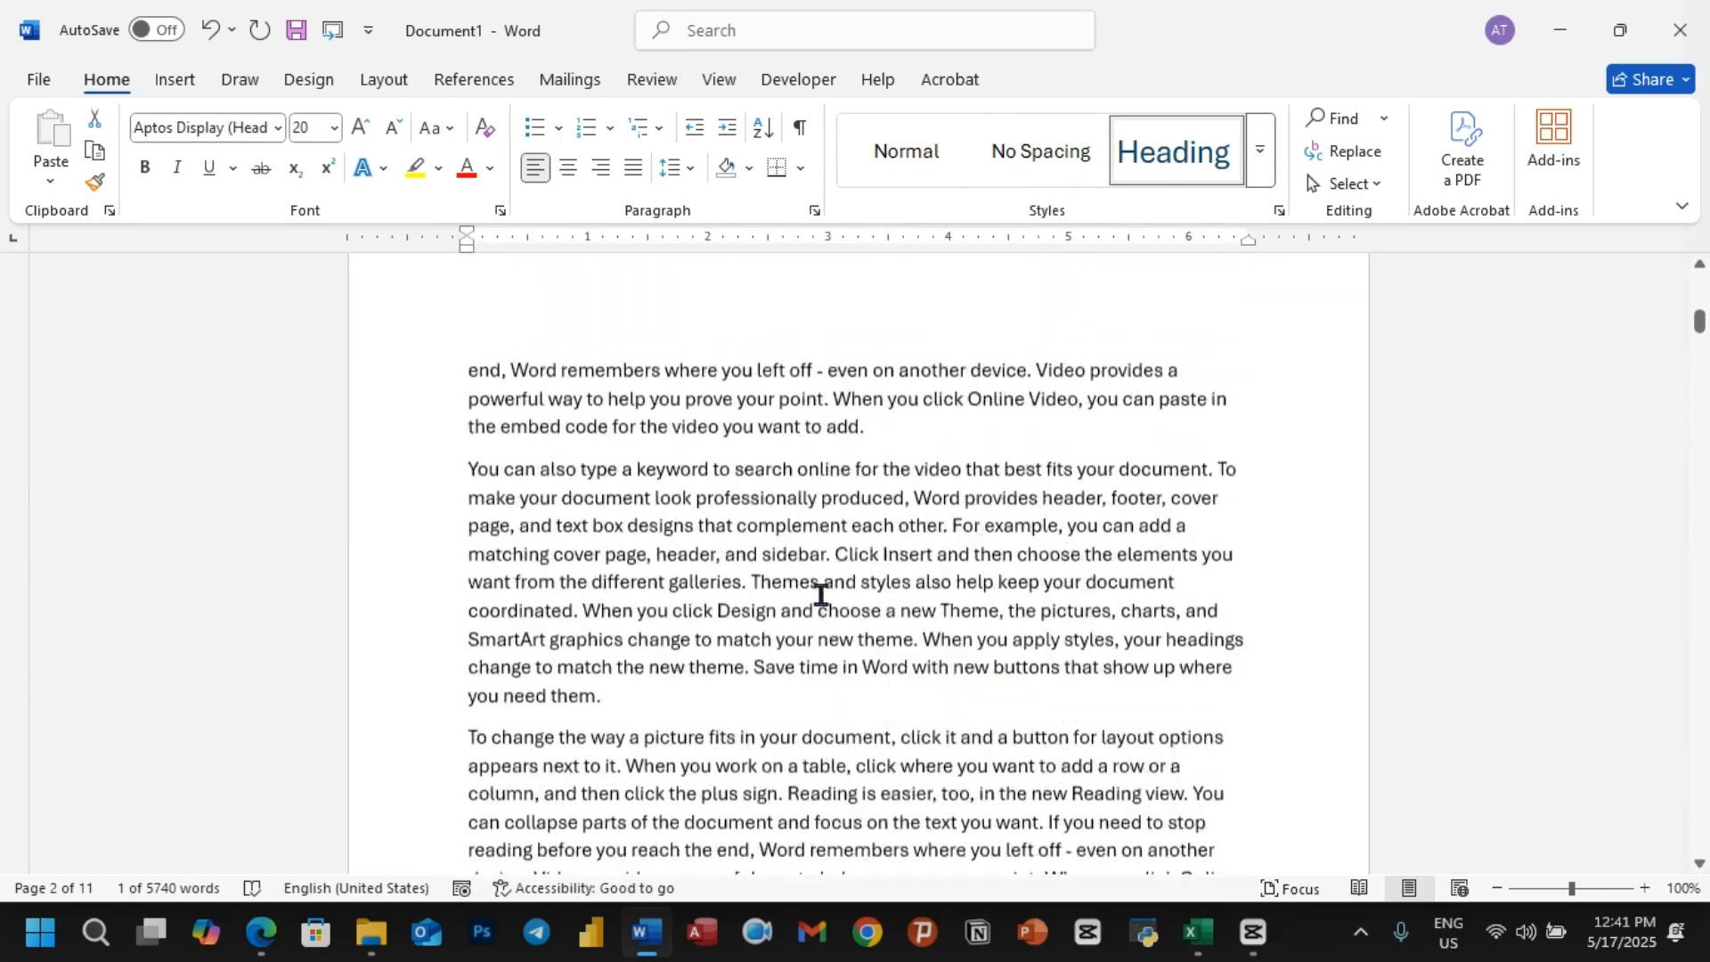
pyautogui.scroll(8, 820, 593)
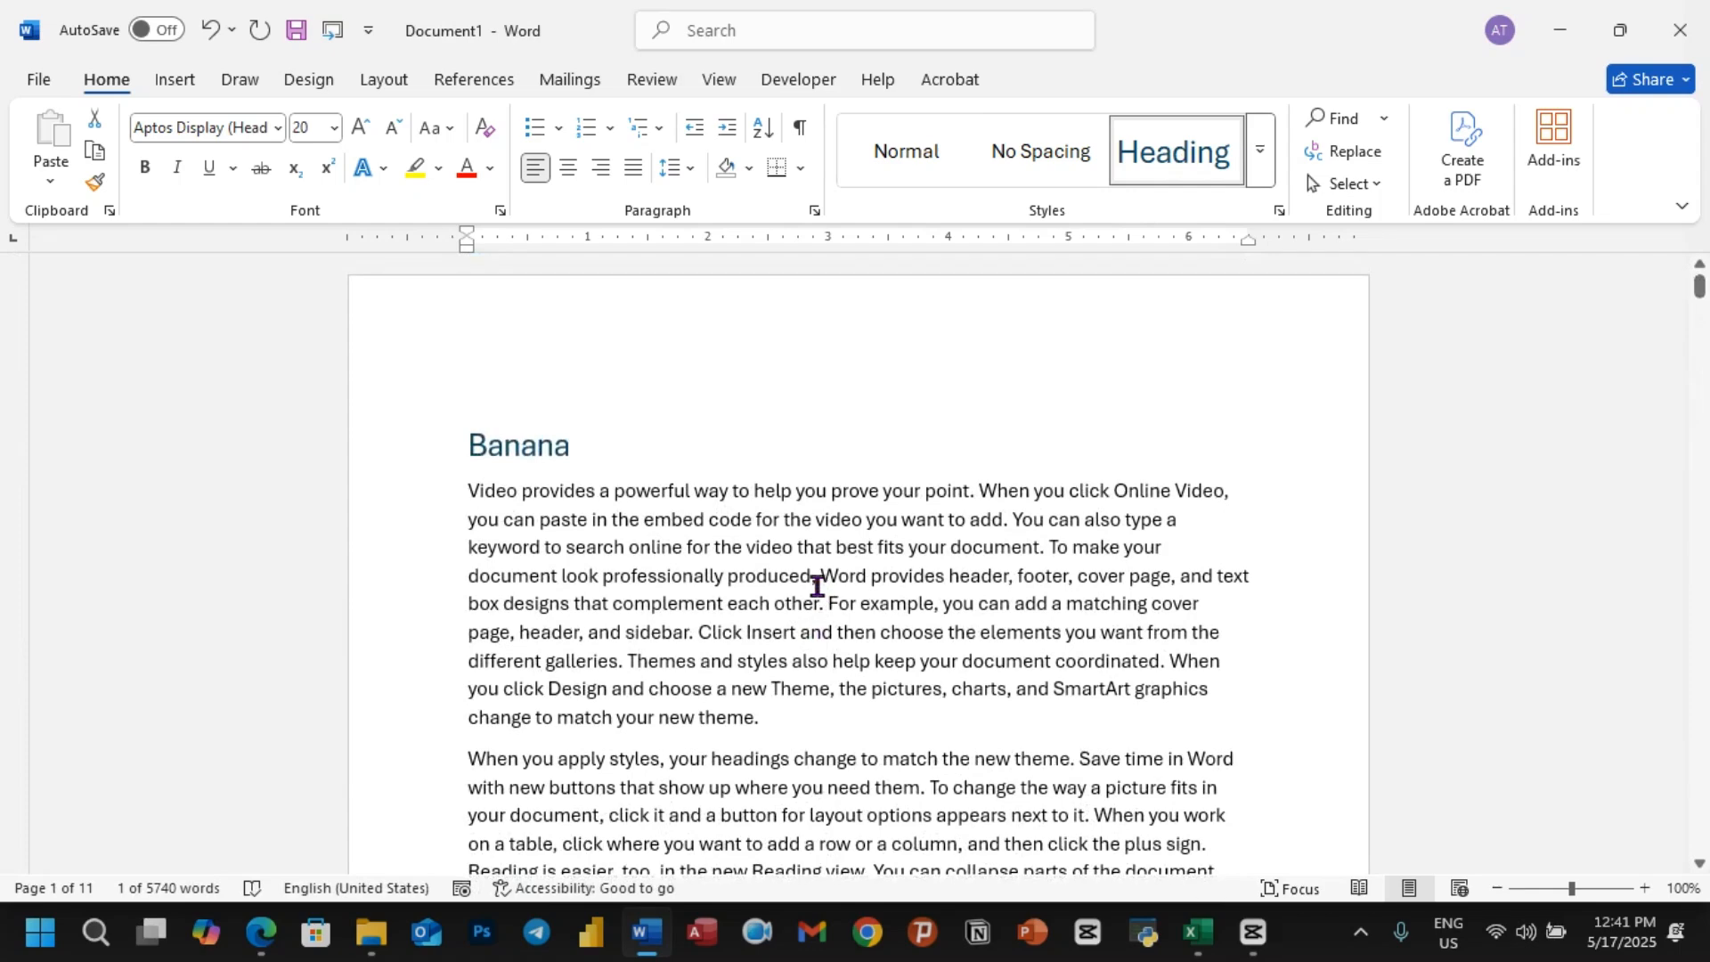
pyautogui.scroll(-1, 704, 568)
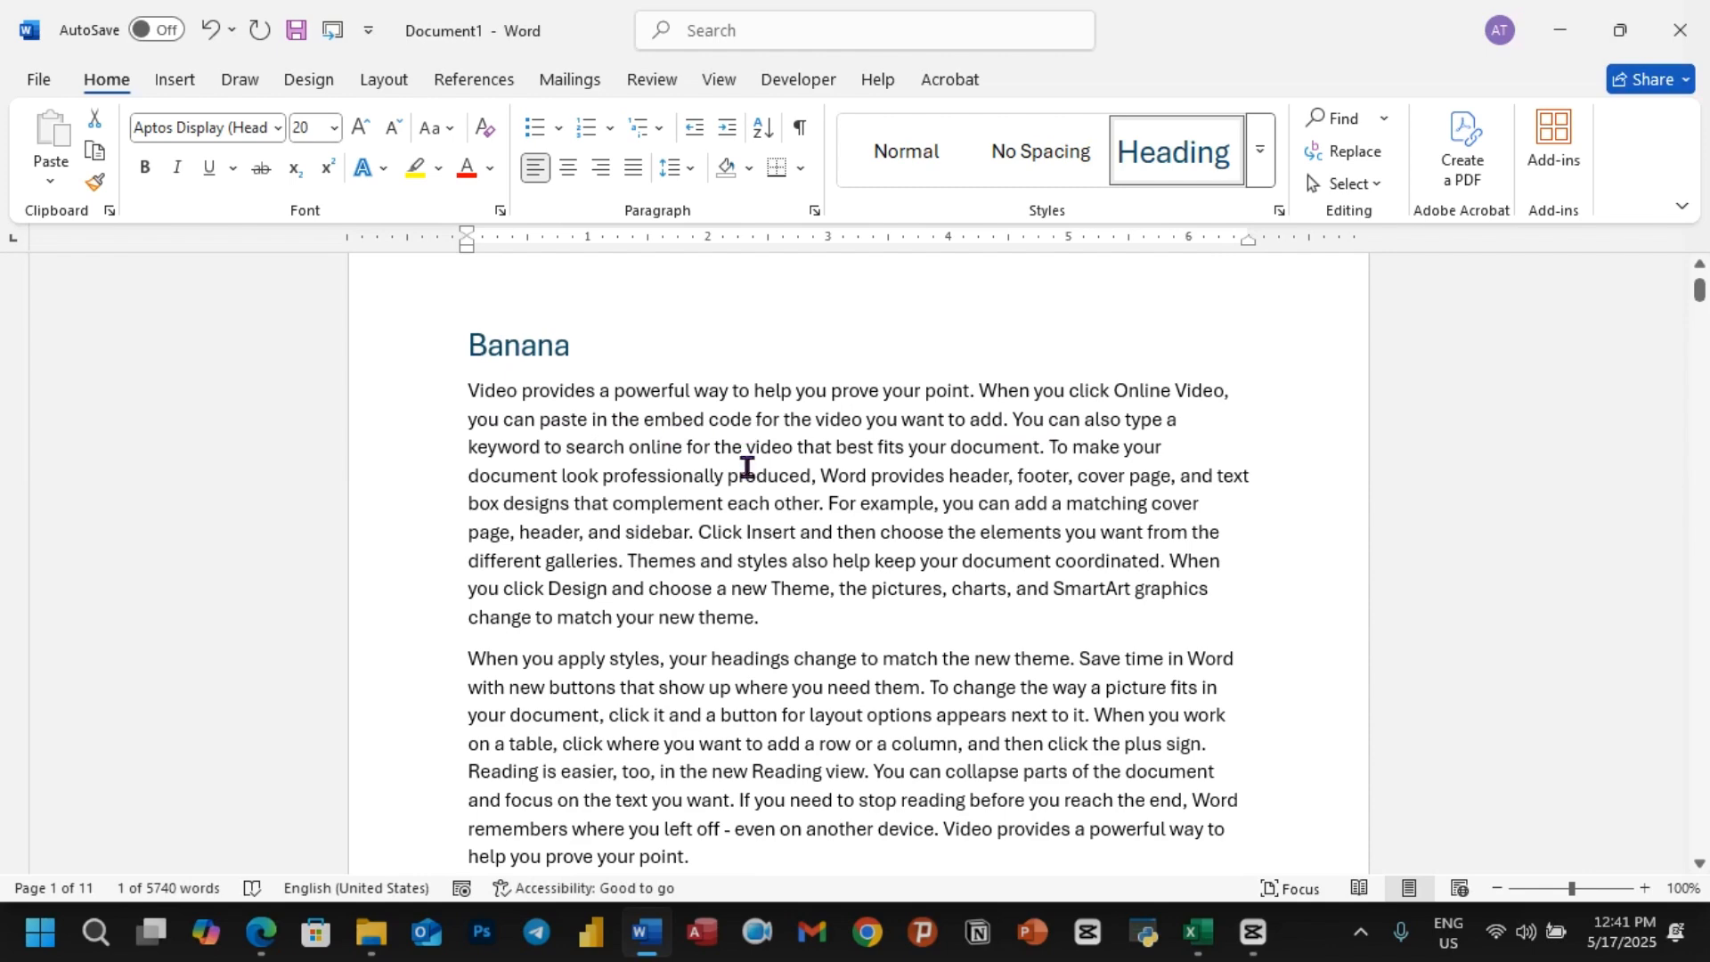
pyautogui.click(769, 617)
pyautogui.press('Return')
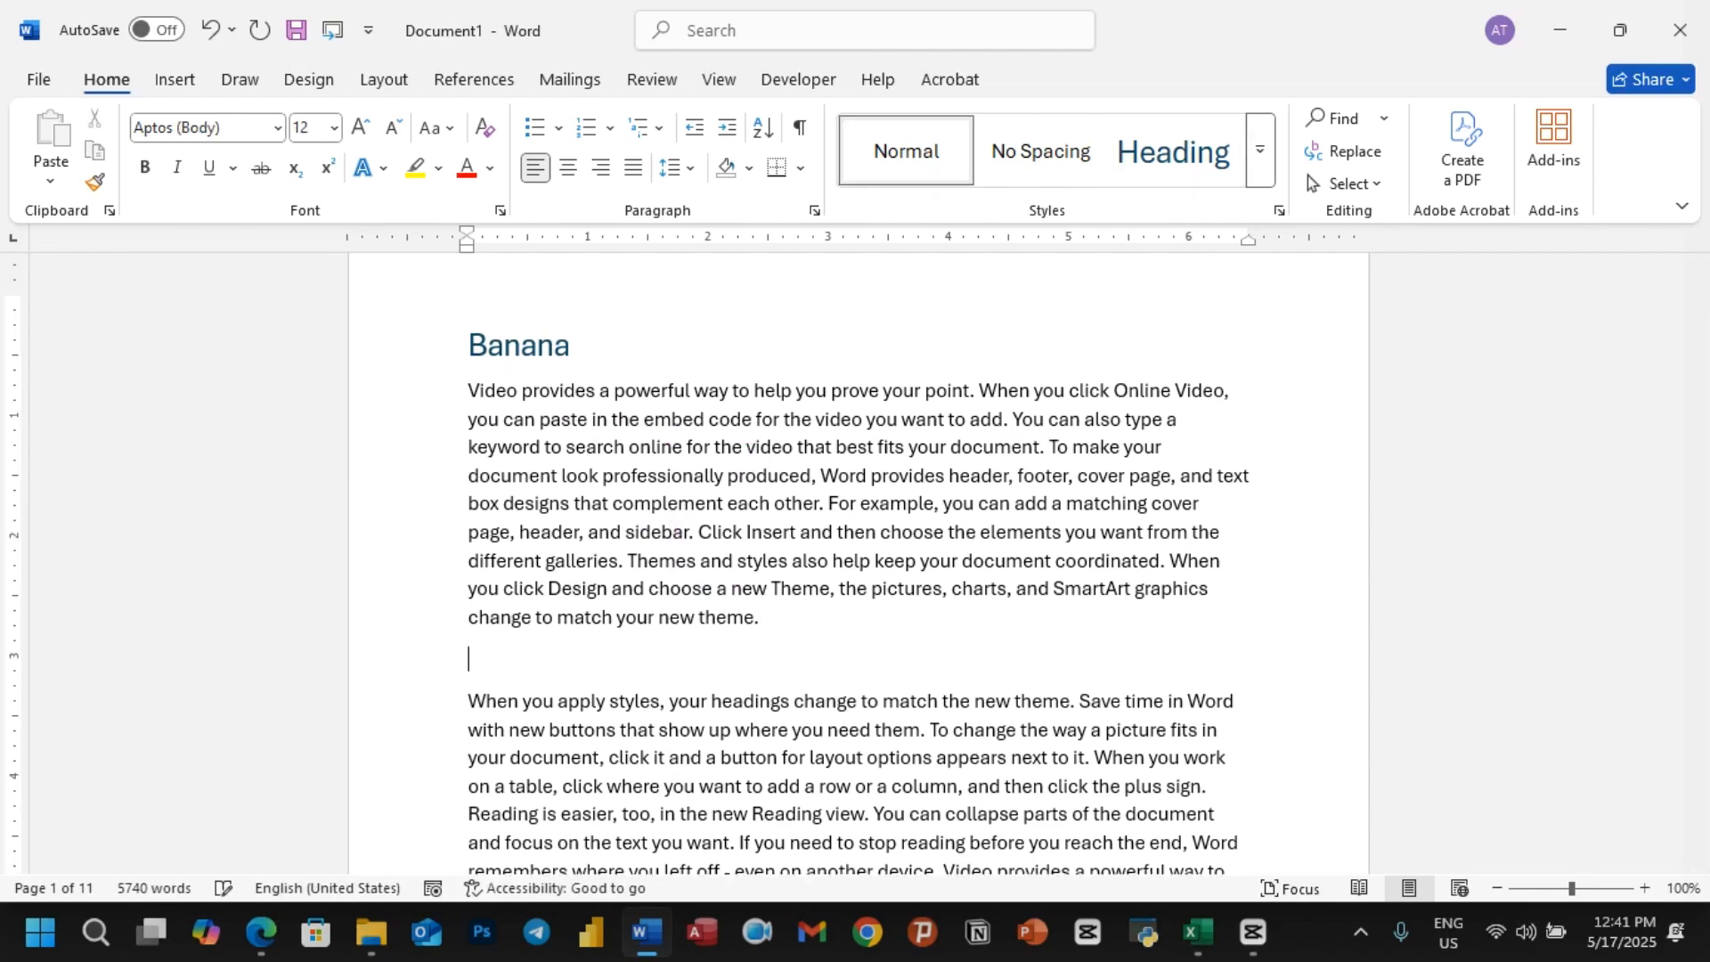
pyautogui.write('Banana1')
# Step: Split the paragraph under Banana1 after "When you work" and insert the subtitle Banana2 on its own line there
pyautogui.scroll(-2, 730, 634)
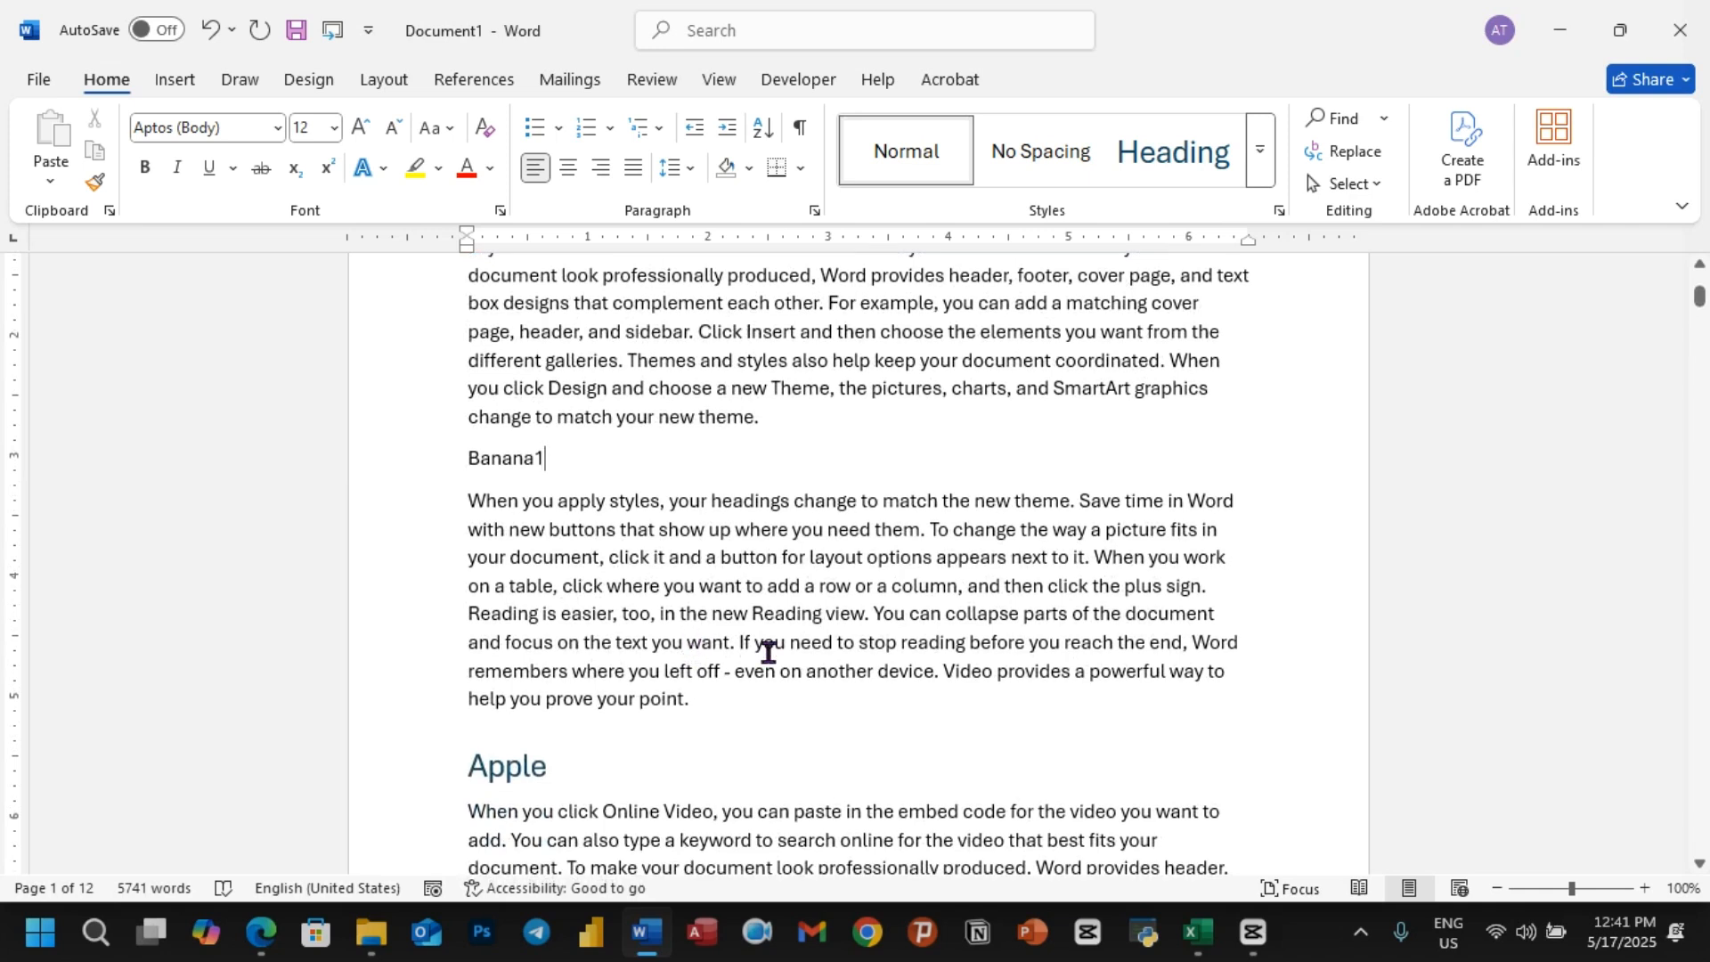
pyautogui.press('Return')
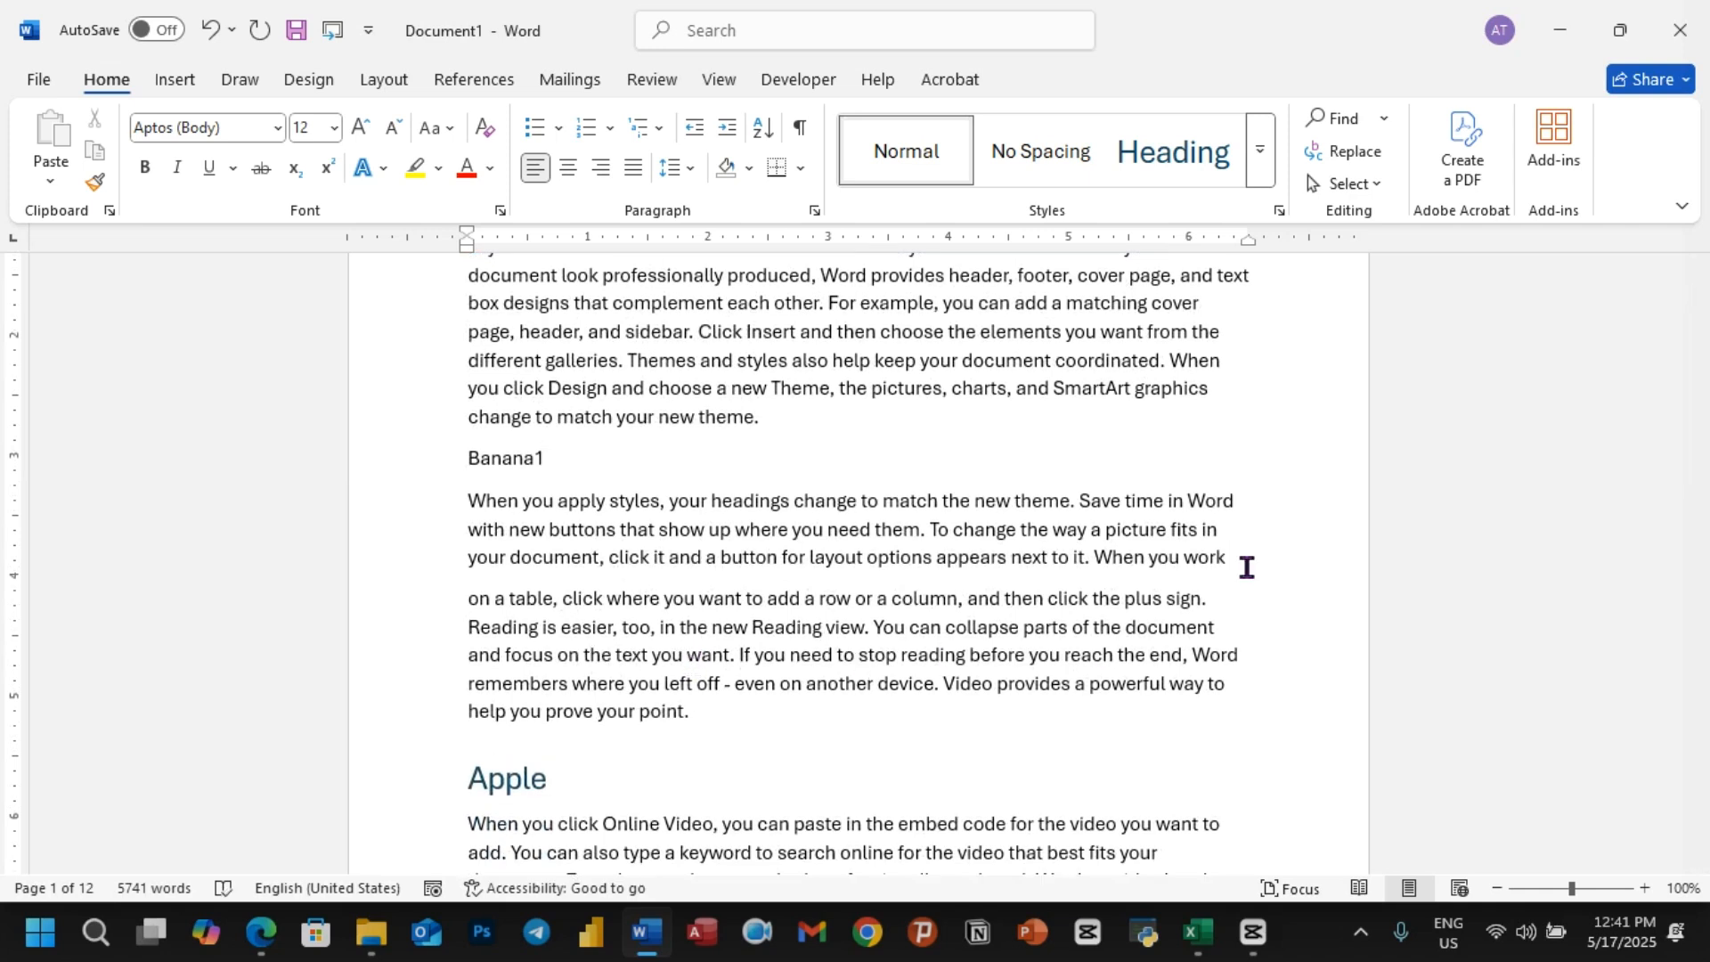
pyautogui.write('Banana')
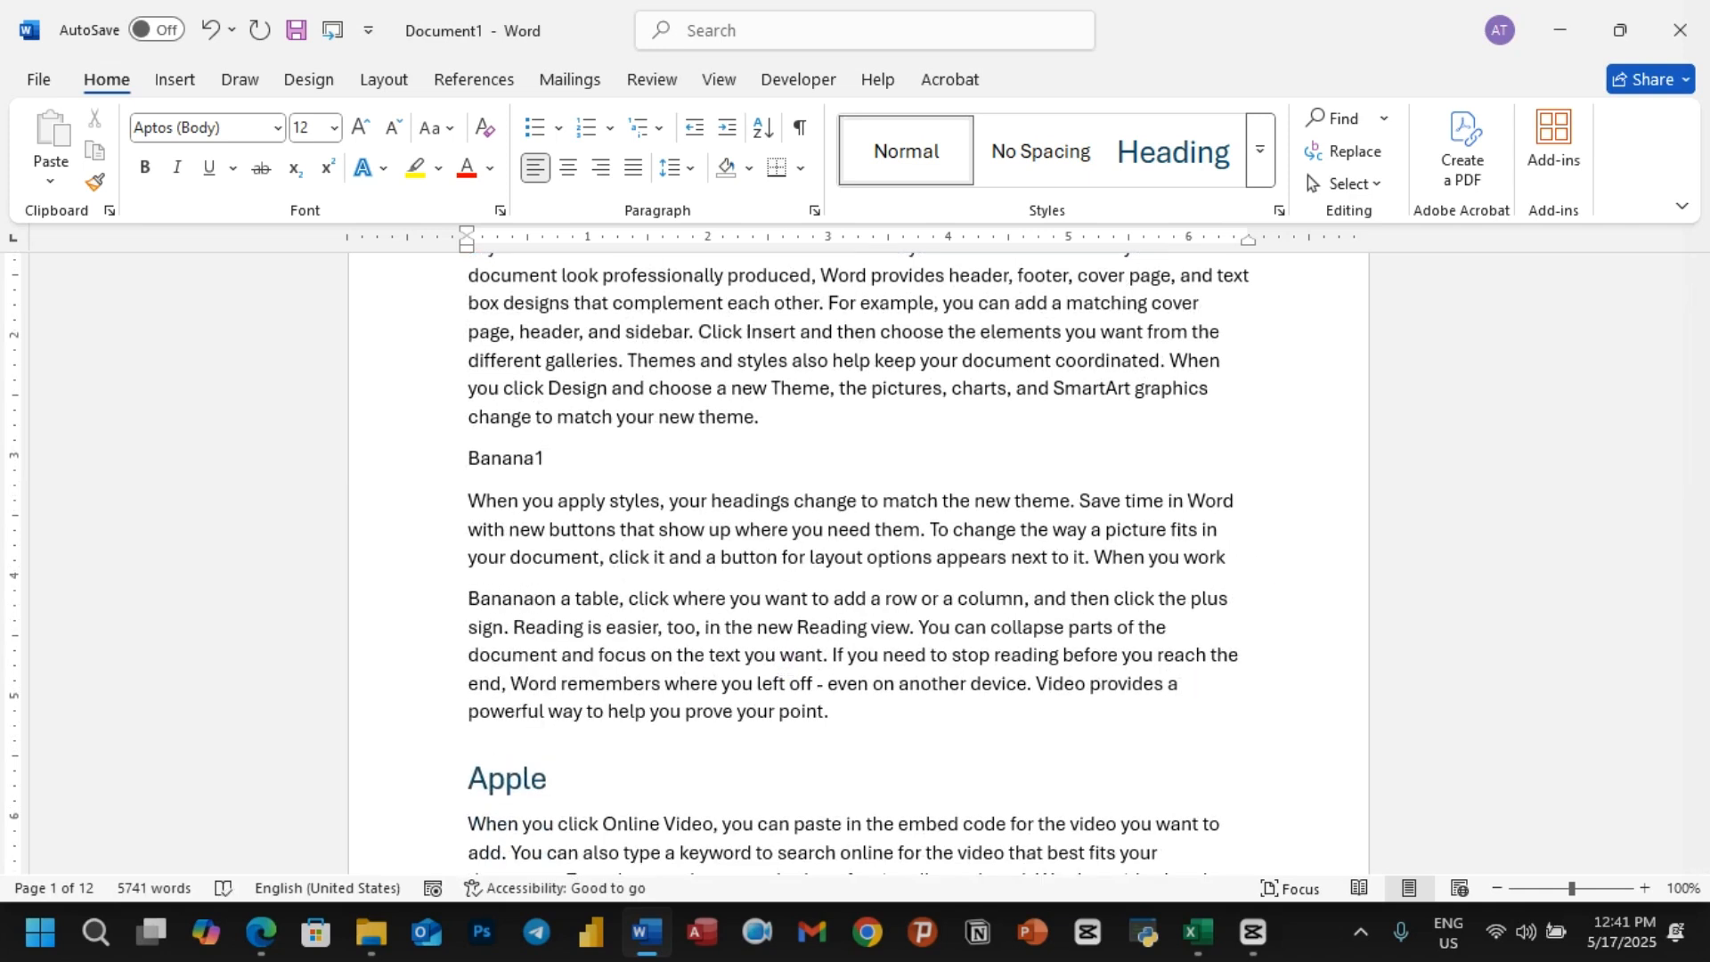
pyautogui.write('2')
pyautogui.press('Return')
# Step: Apply the Heading 2 style to the Banana1 and Banana2 subtitles
pyautogui.moveTo(556, 462); pyautogui.dragTo(462, 476)
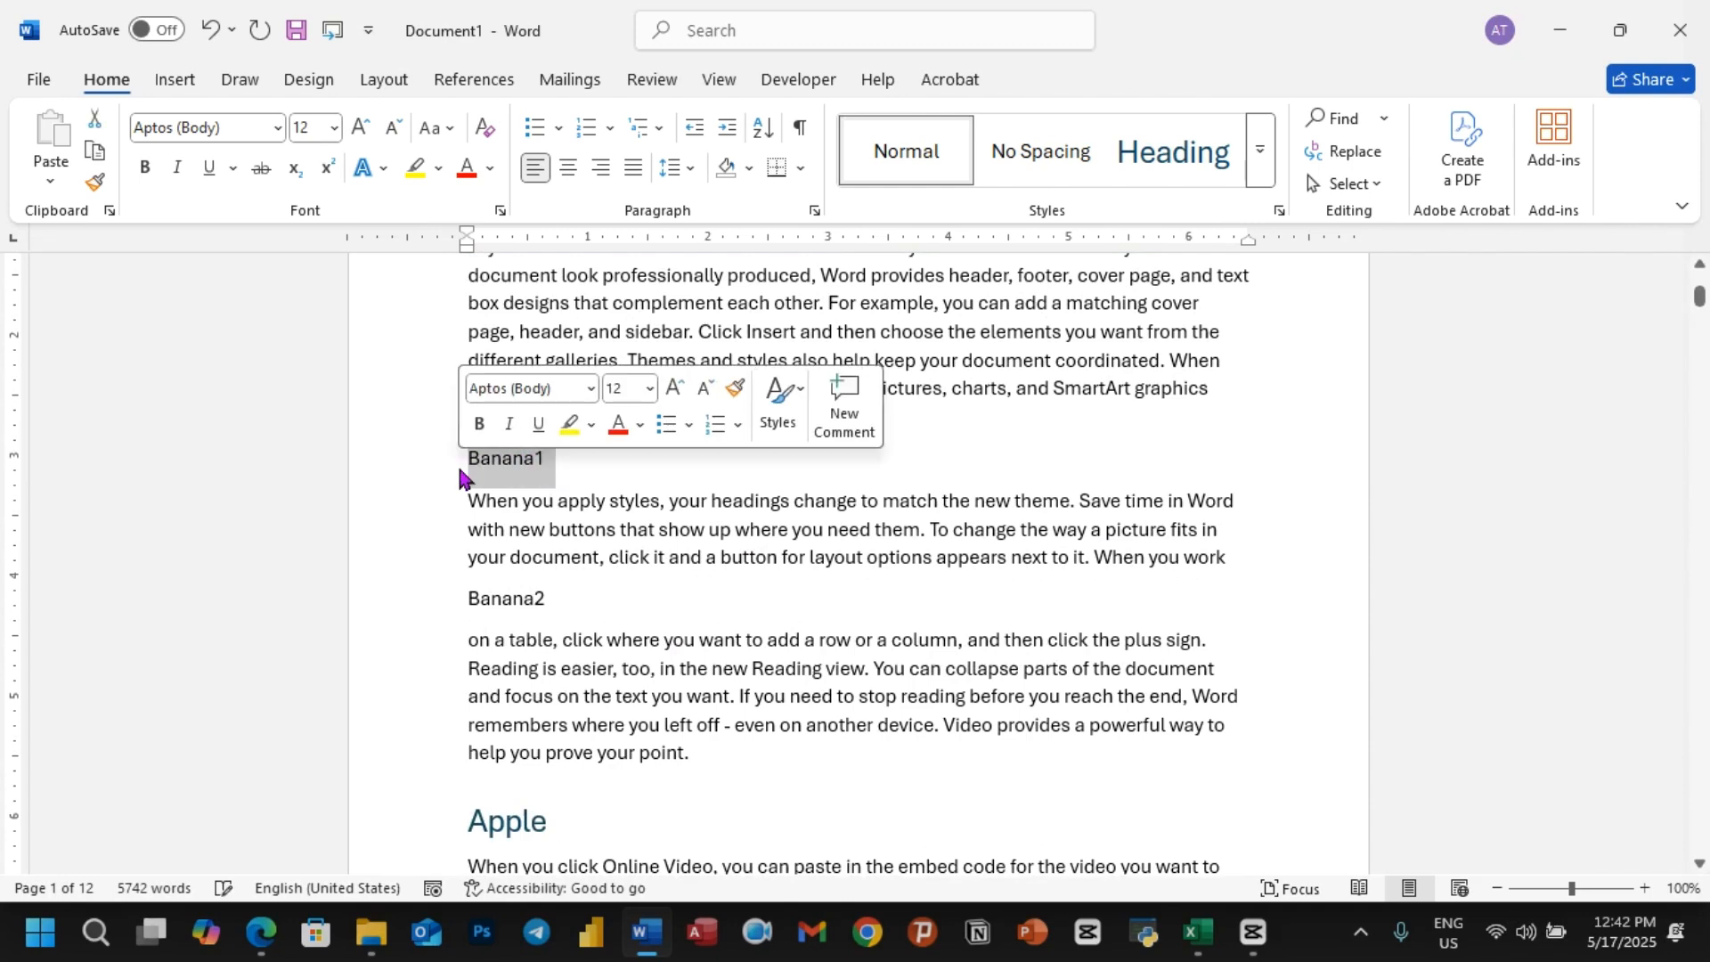
pyautogui.click(1259, 160)
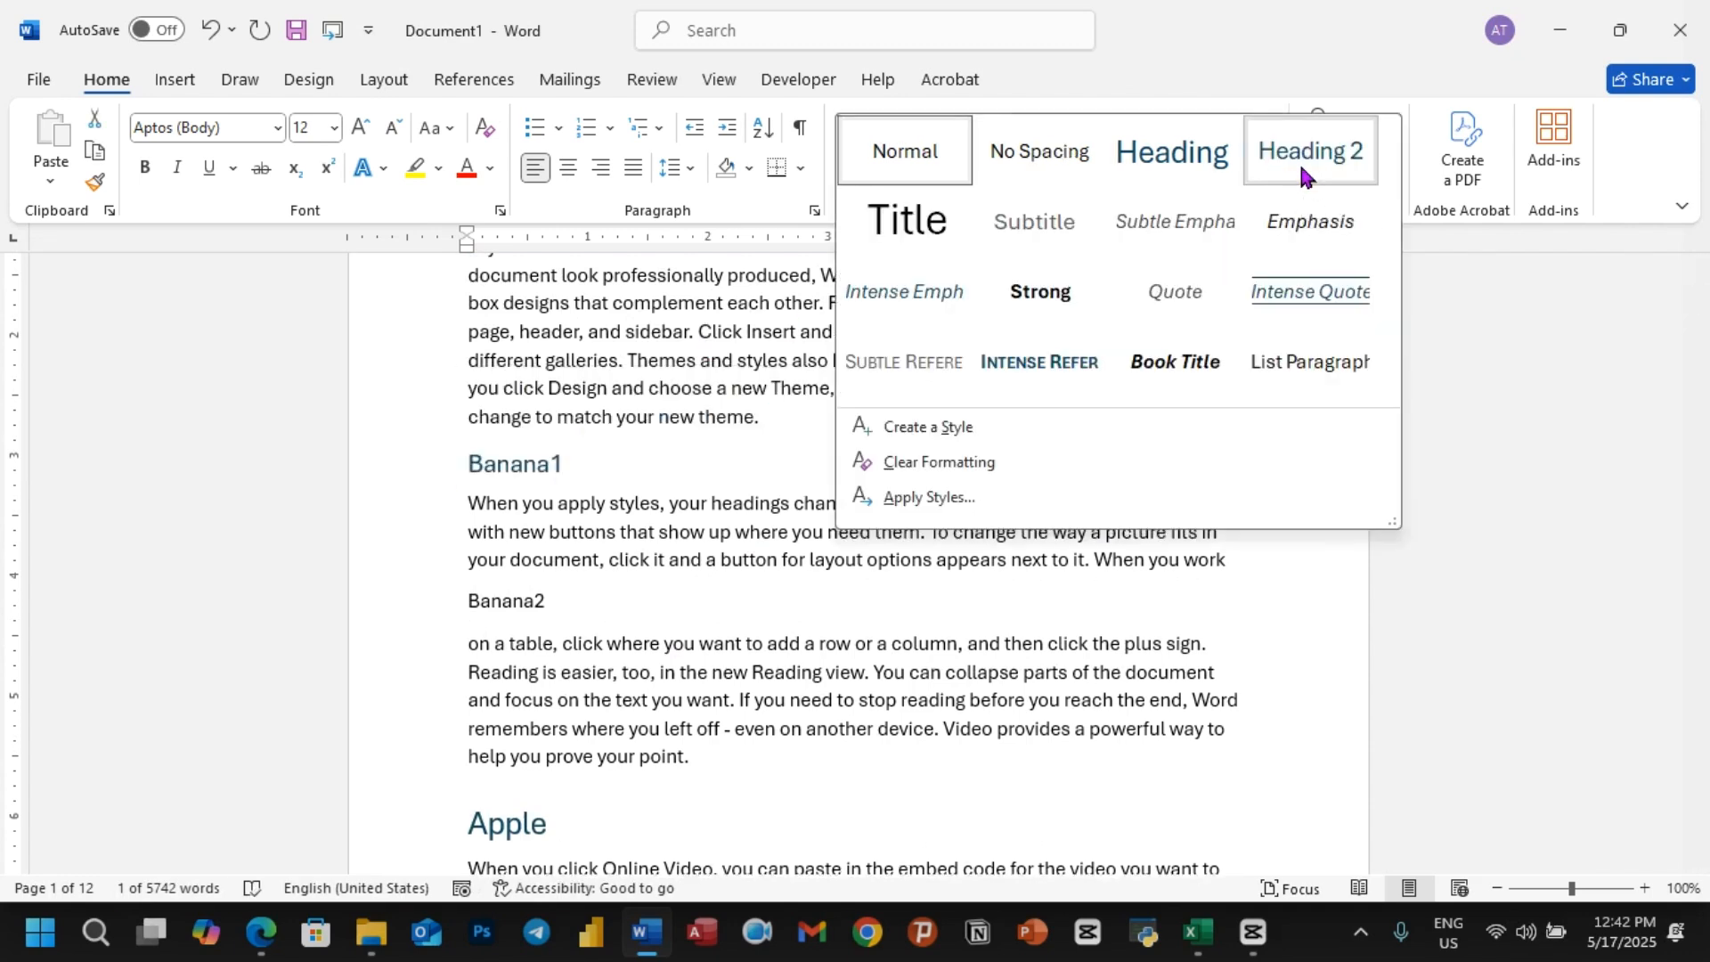
pyautogui.click(1301, 165)
pyautogui.moveTo(568, 599); pyautogui.dragTo(461, 610)
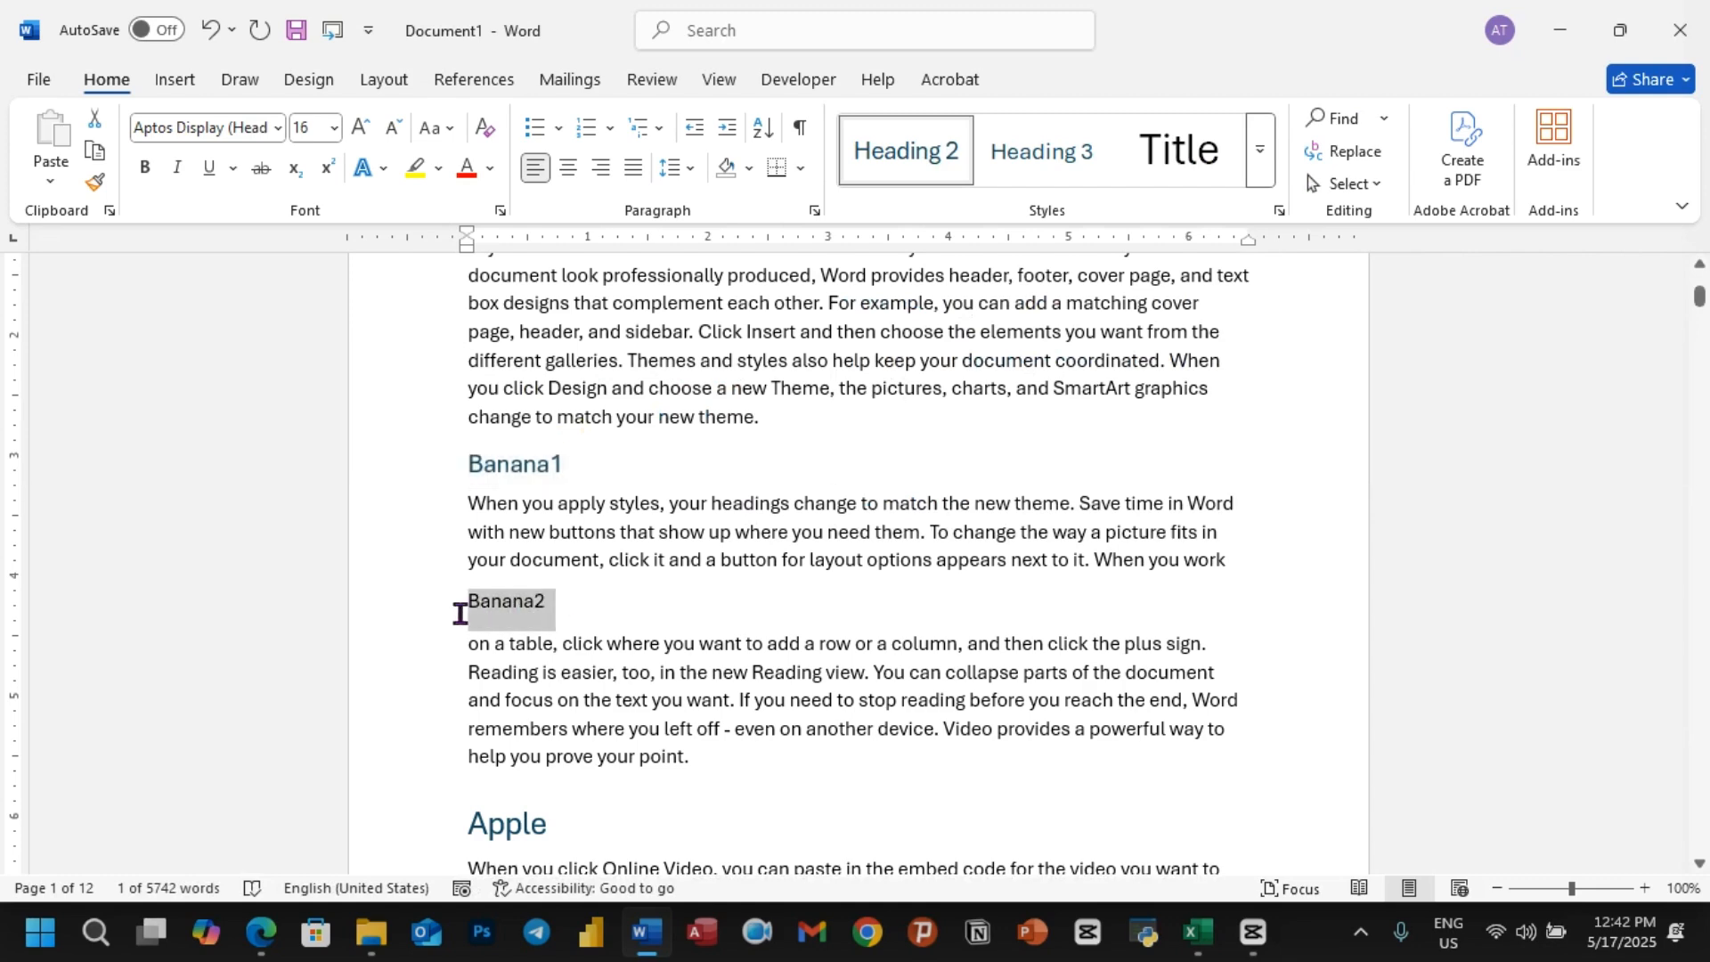
pyautogui.click(908, 151)
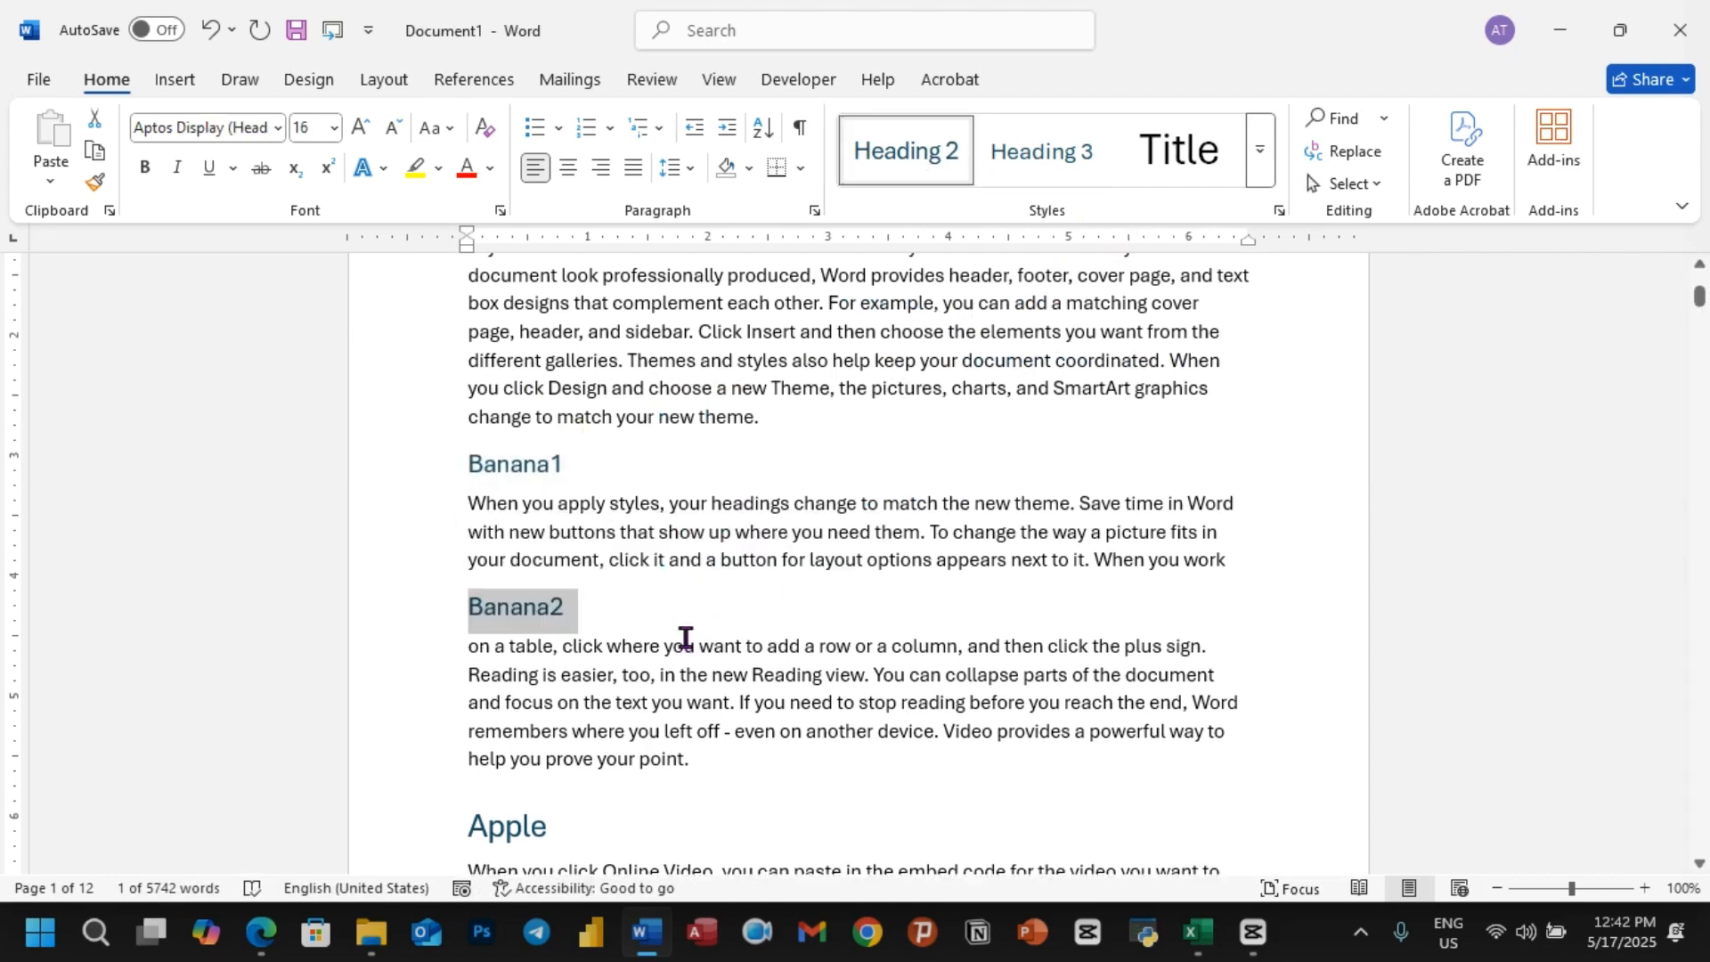
# Step: Split the paragraph under the Apple heading after "help keep your" and insert the subtitle Apple 1 on its own line there
pyautogui.scroll(-5, 679, 641)
pyautogui.scroll(-4, 563, 524)
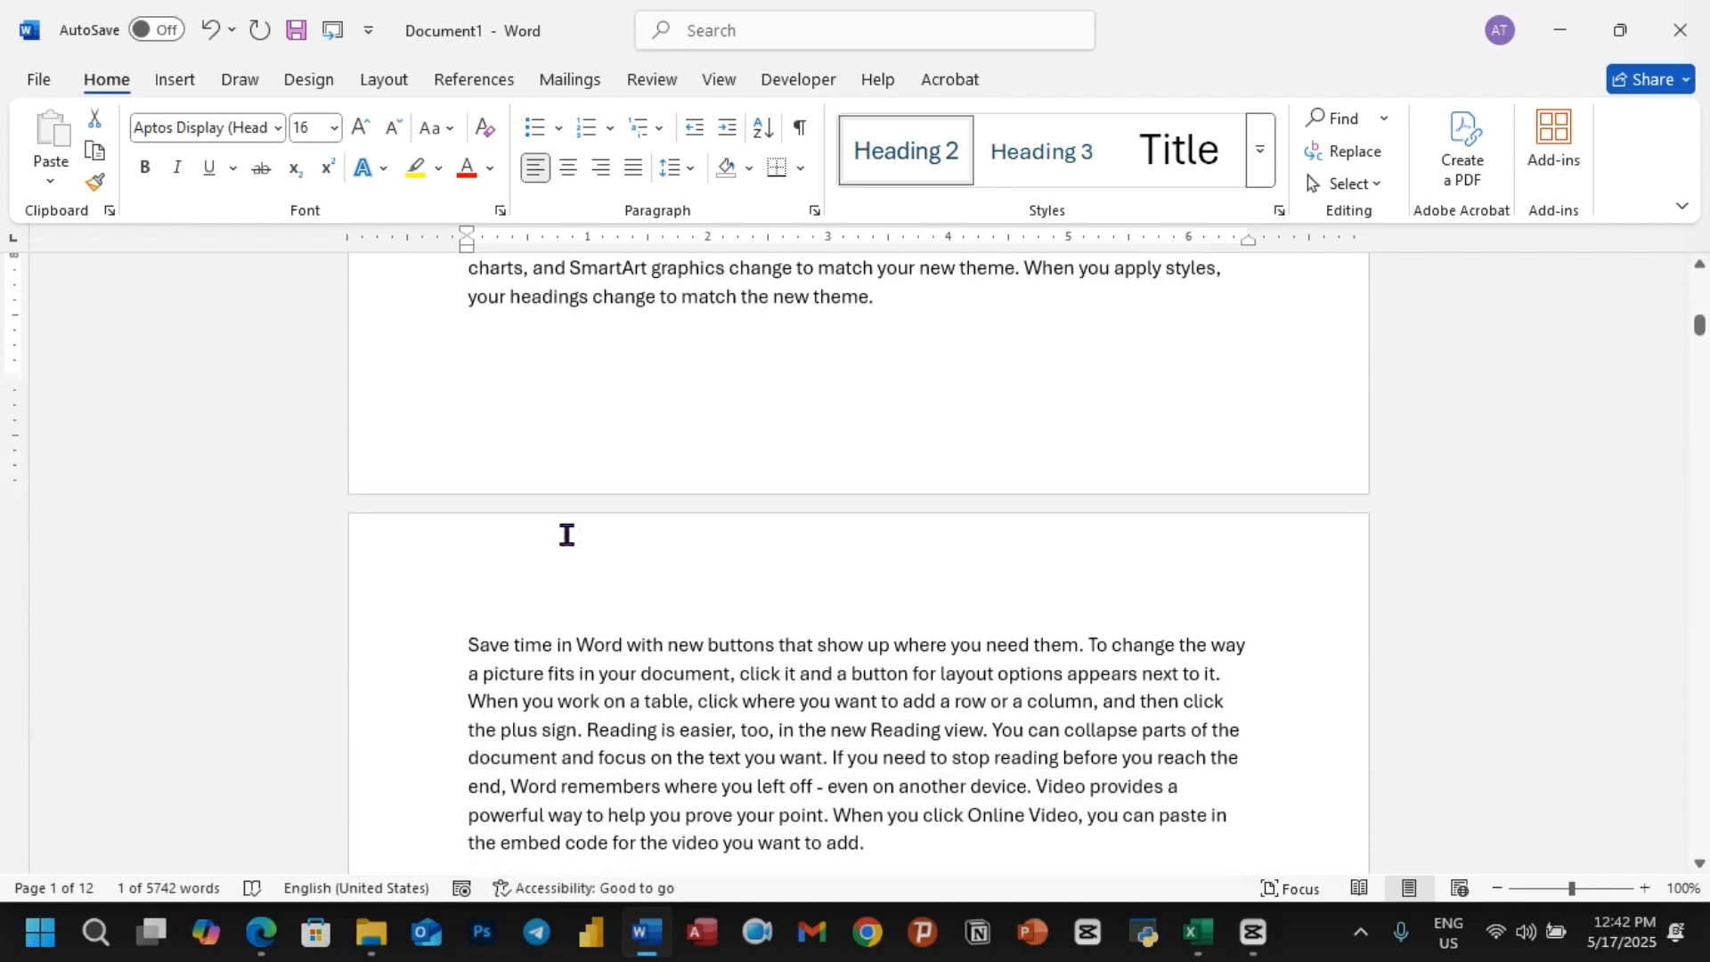
pyautogui.scroll(3, 664, 397)
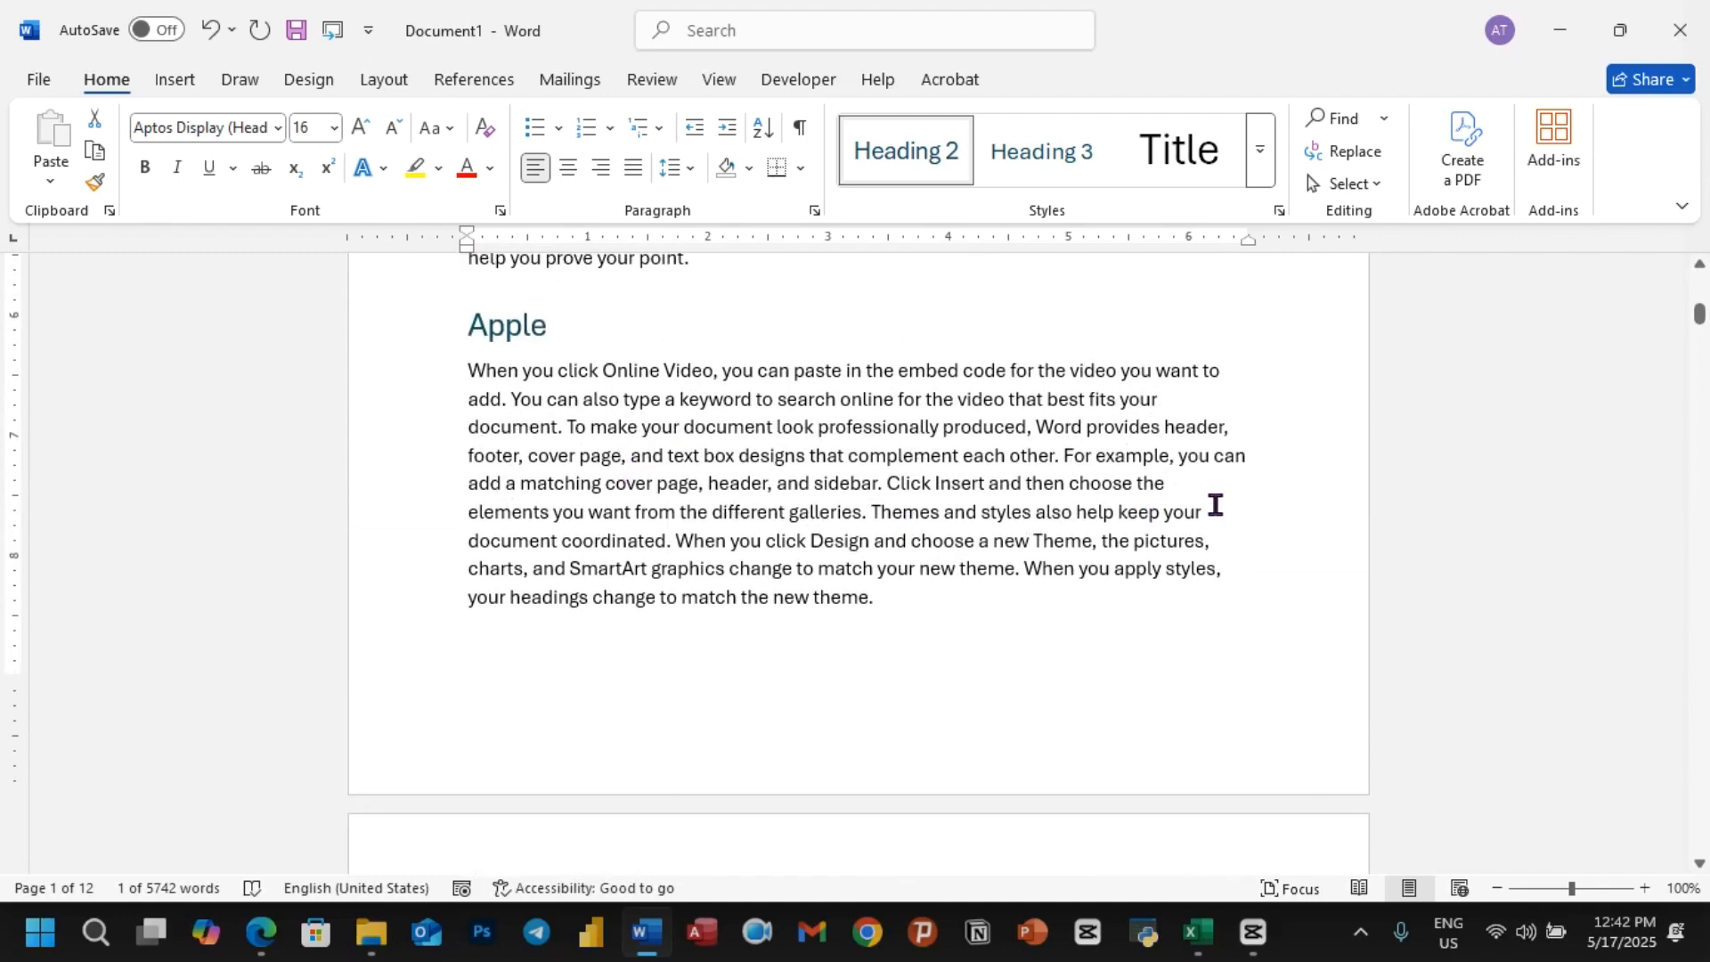
pyautogui.click(1214, 504)
pyautogui.press('Return')
pyautogui.press('Return')
pyautogui.press('Up')
pyautogui.write('Apple ')
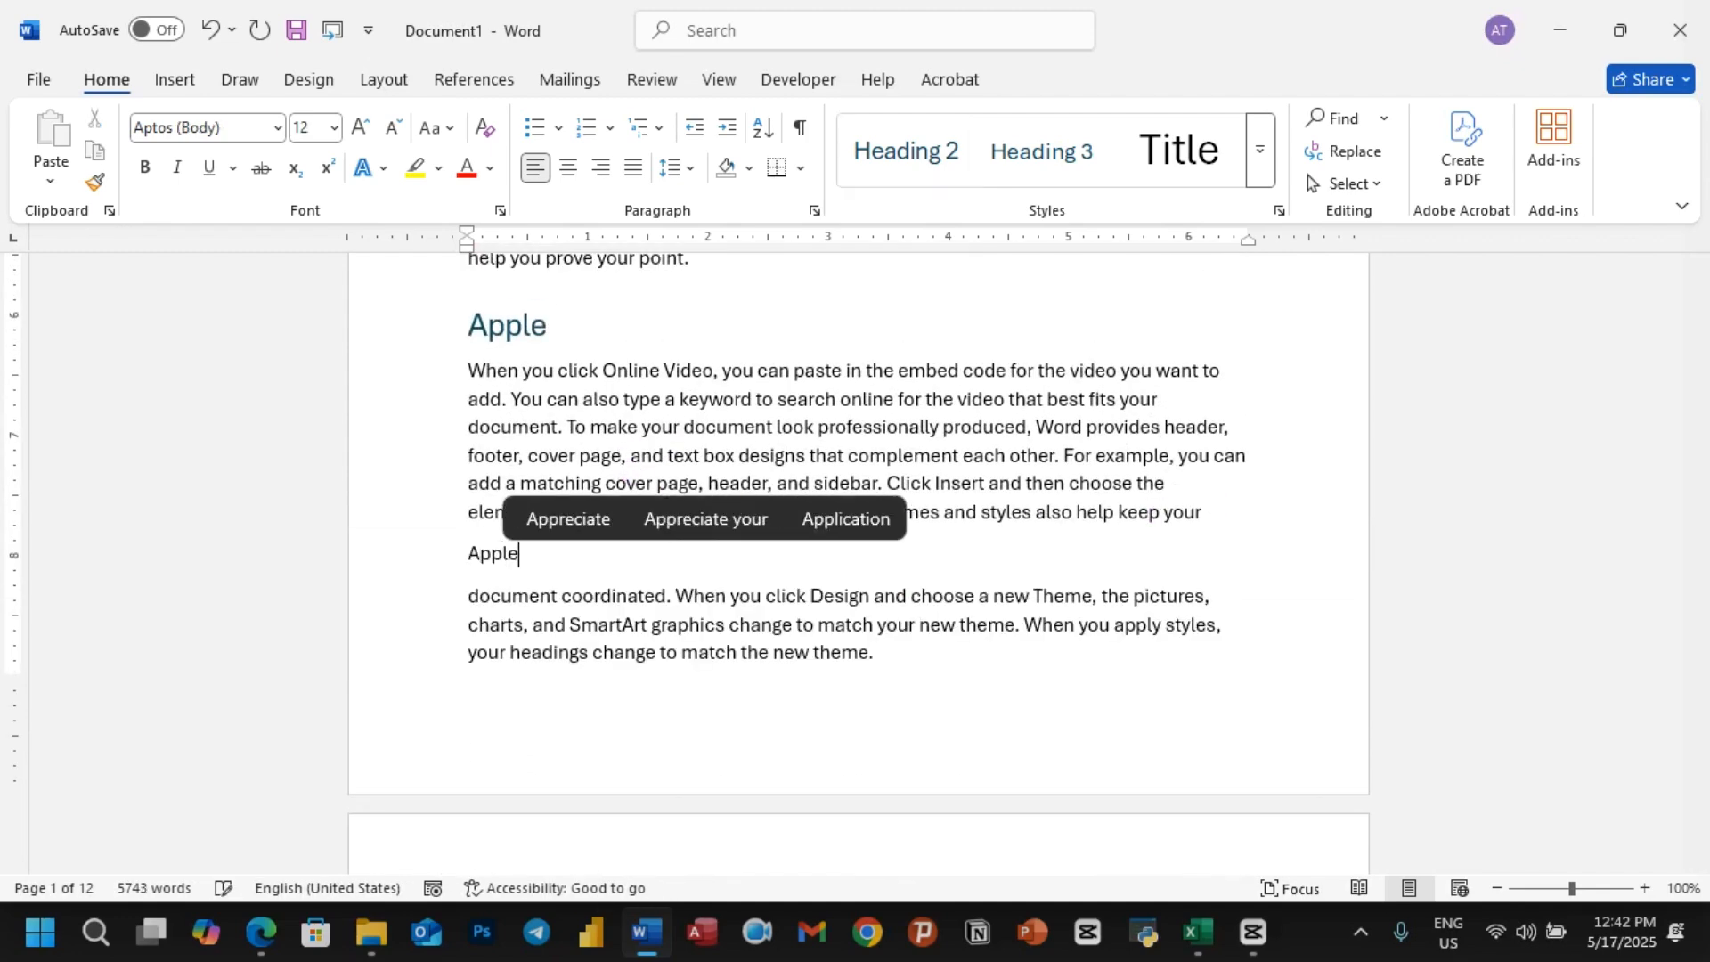
pyautogui.write('1')
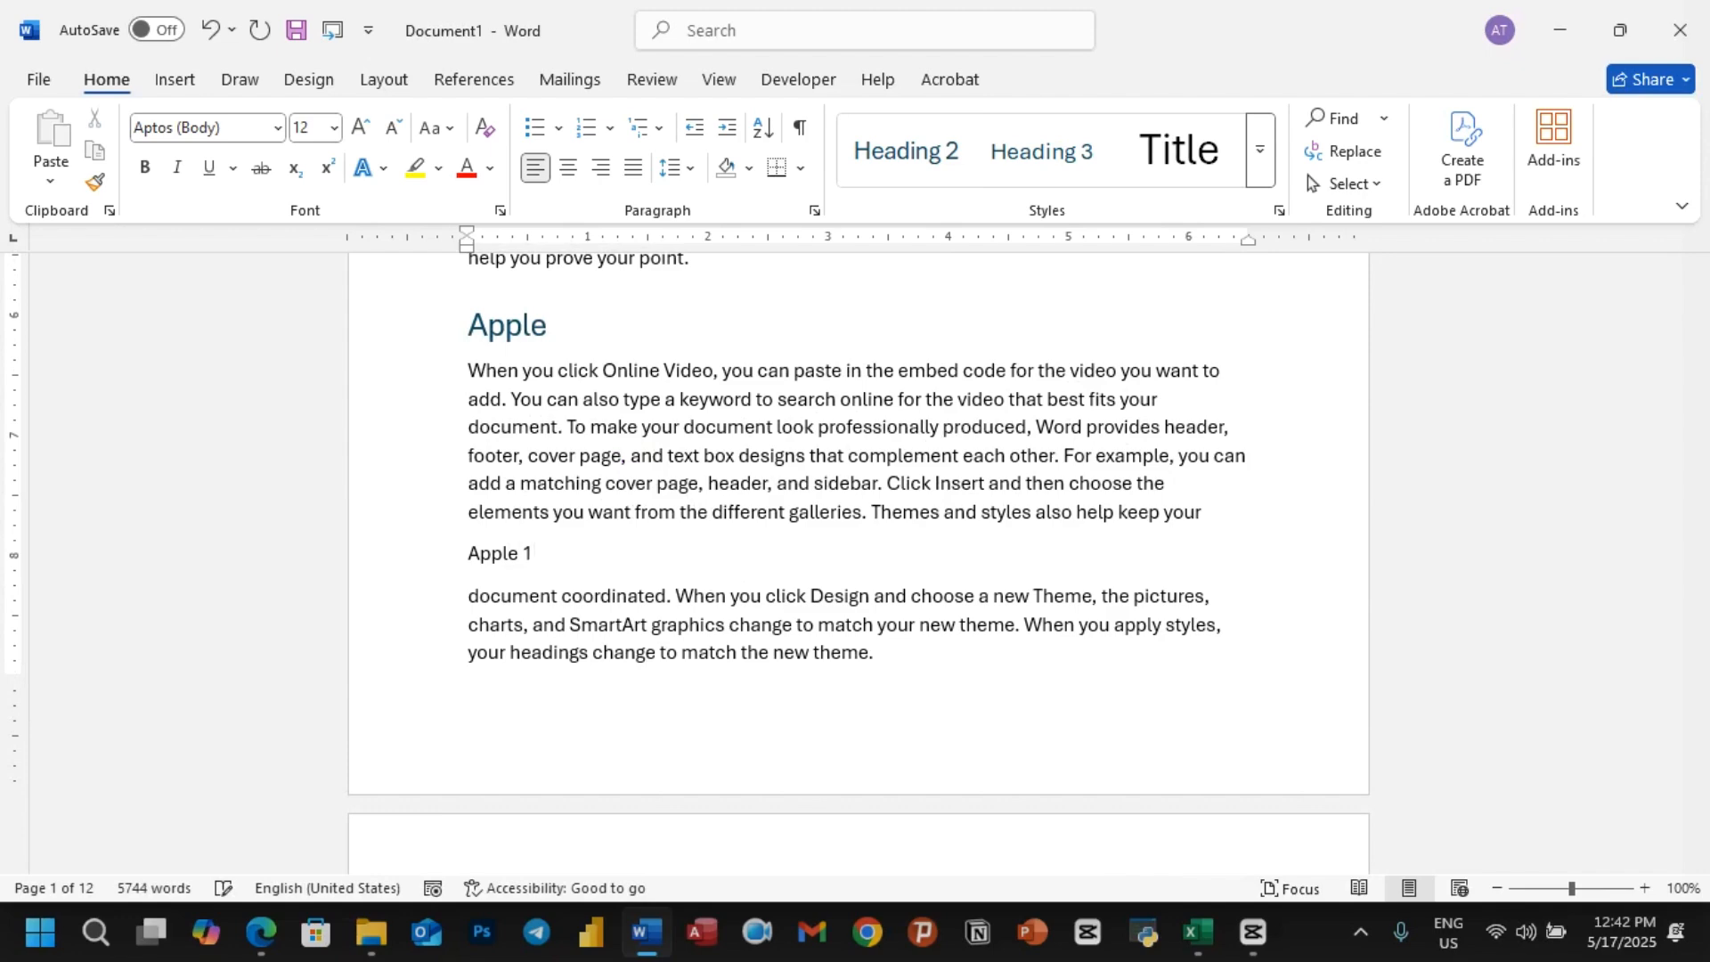
# Step: Apply the Heading 2 style to the Apple 1 subtitle
pyautogui.moveTo(545, 554); pyautogui.dragTo(458, 557)
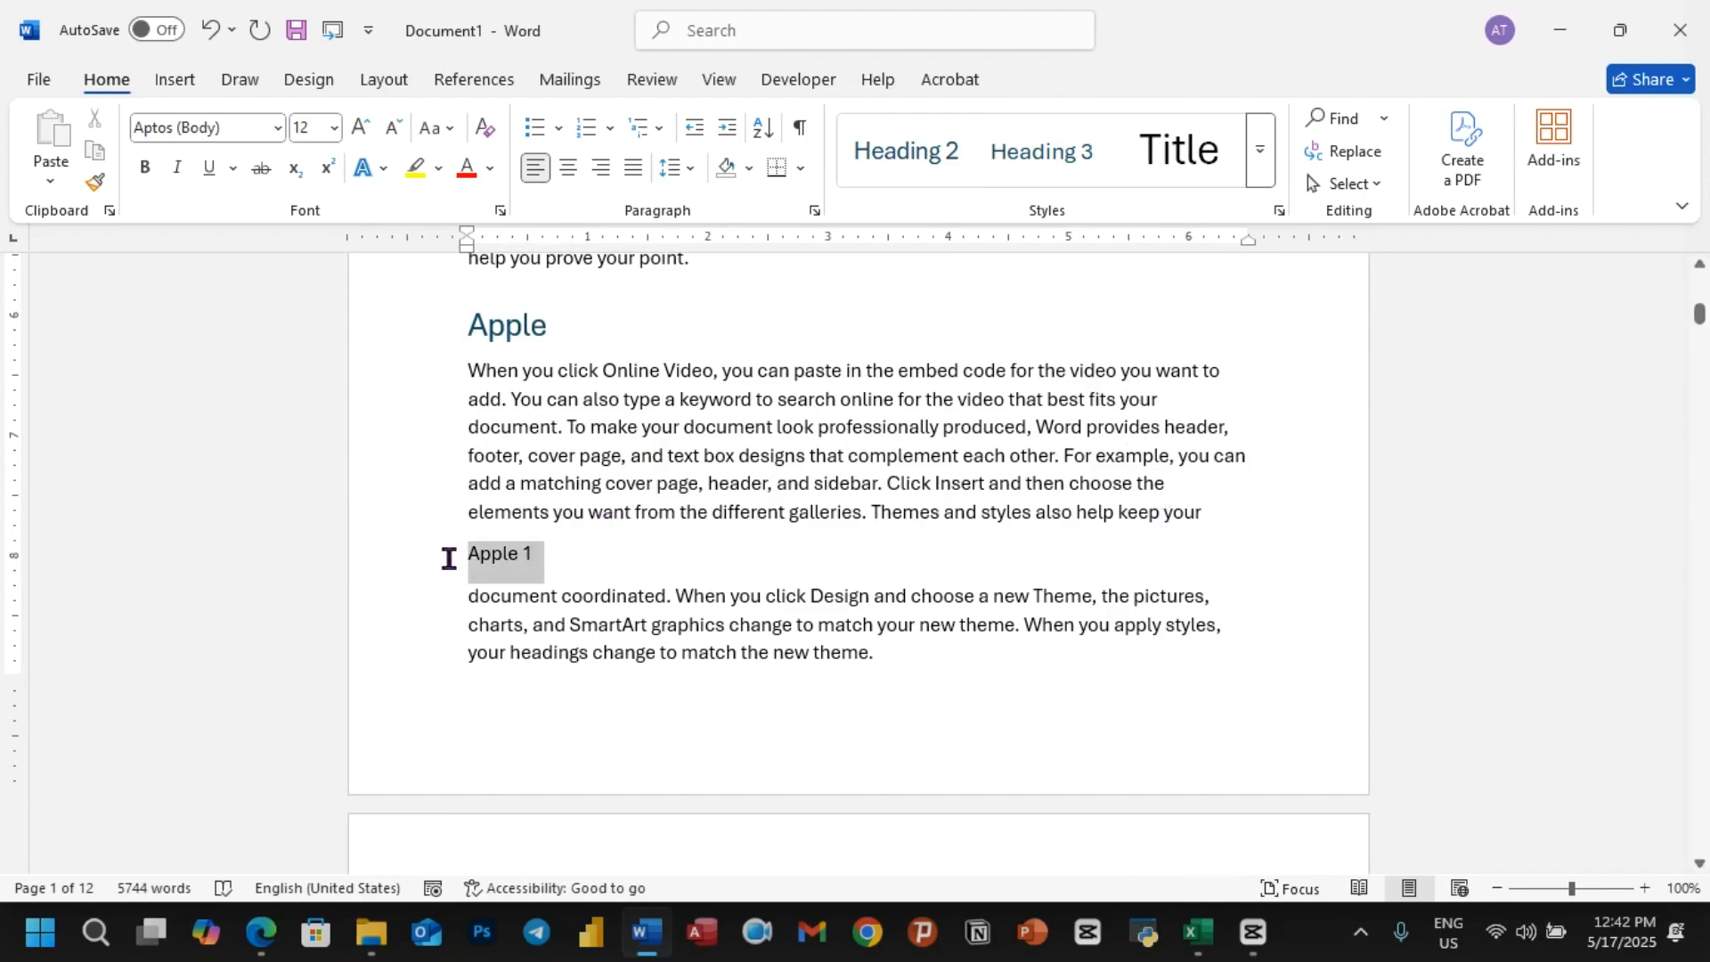
pyautogui.click(932, 172)
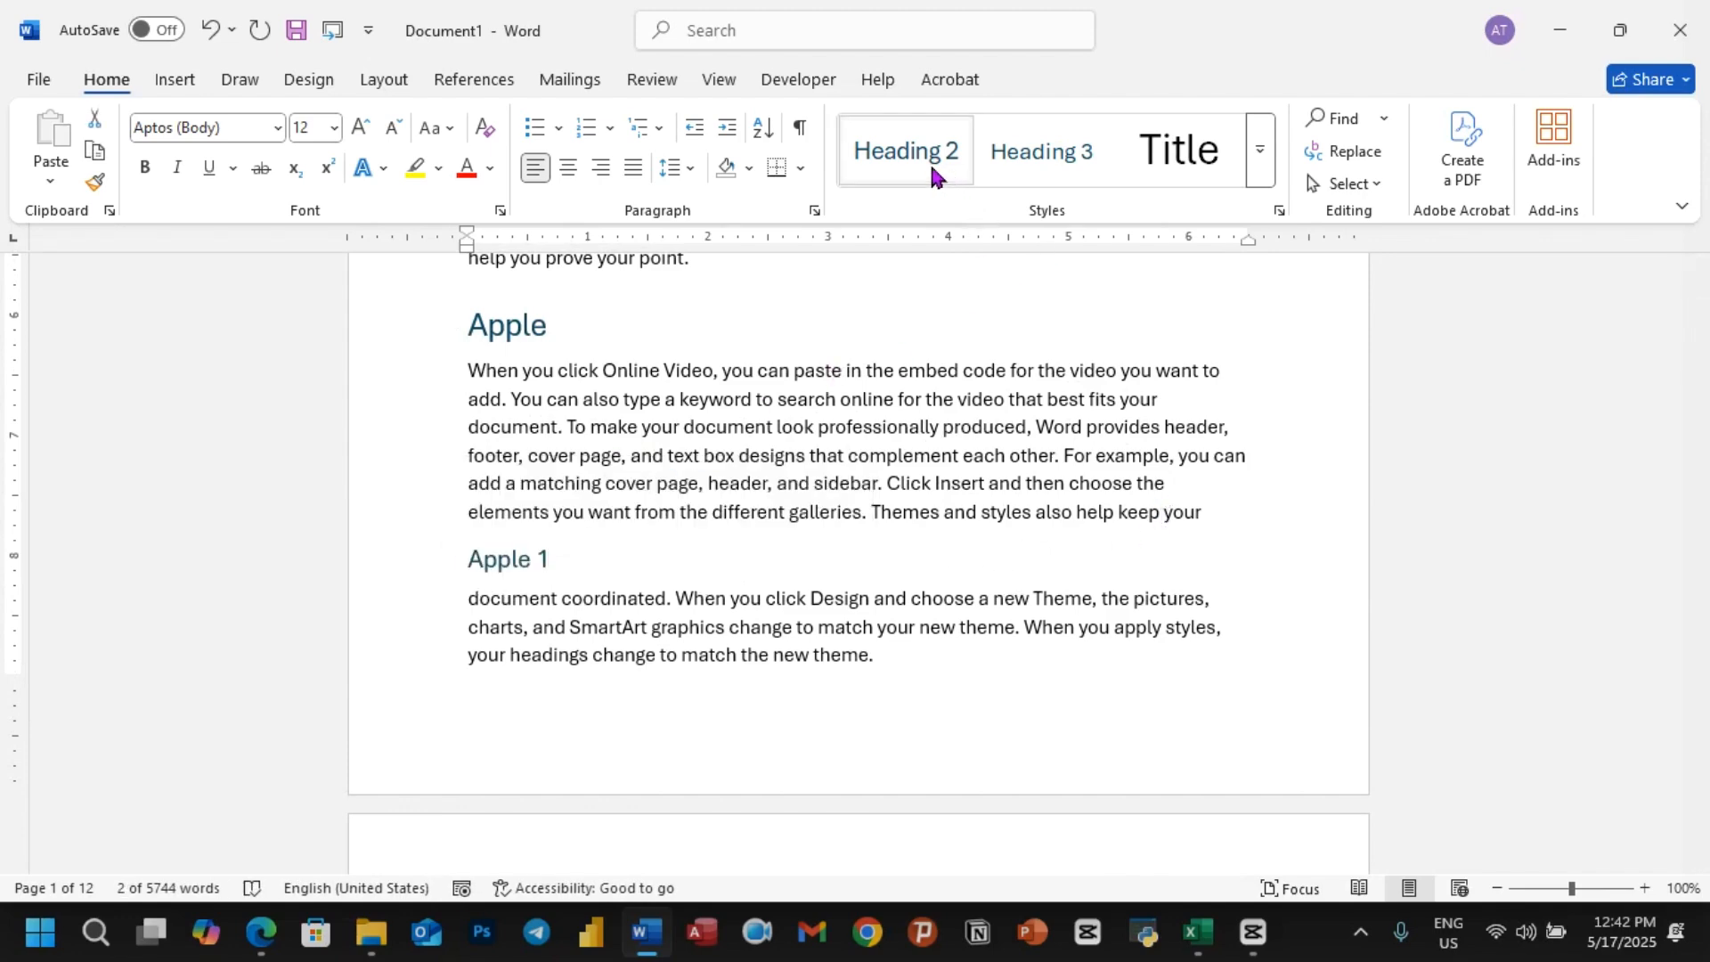
pyautogui.click(932, 172)
# Step: Insert the subtitle Apple2 before the page 2 paragraph starting "To change the way a picture fits" and style it as Heading 2
pyautogui.scroll(-9, 737, 450)
pyautogui.click(633, 610)
pyautogui.press('Return')
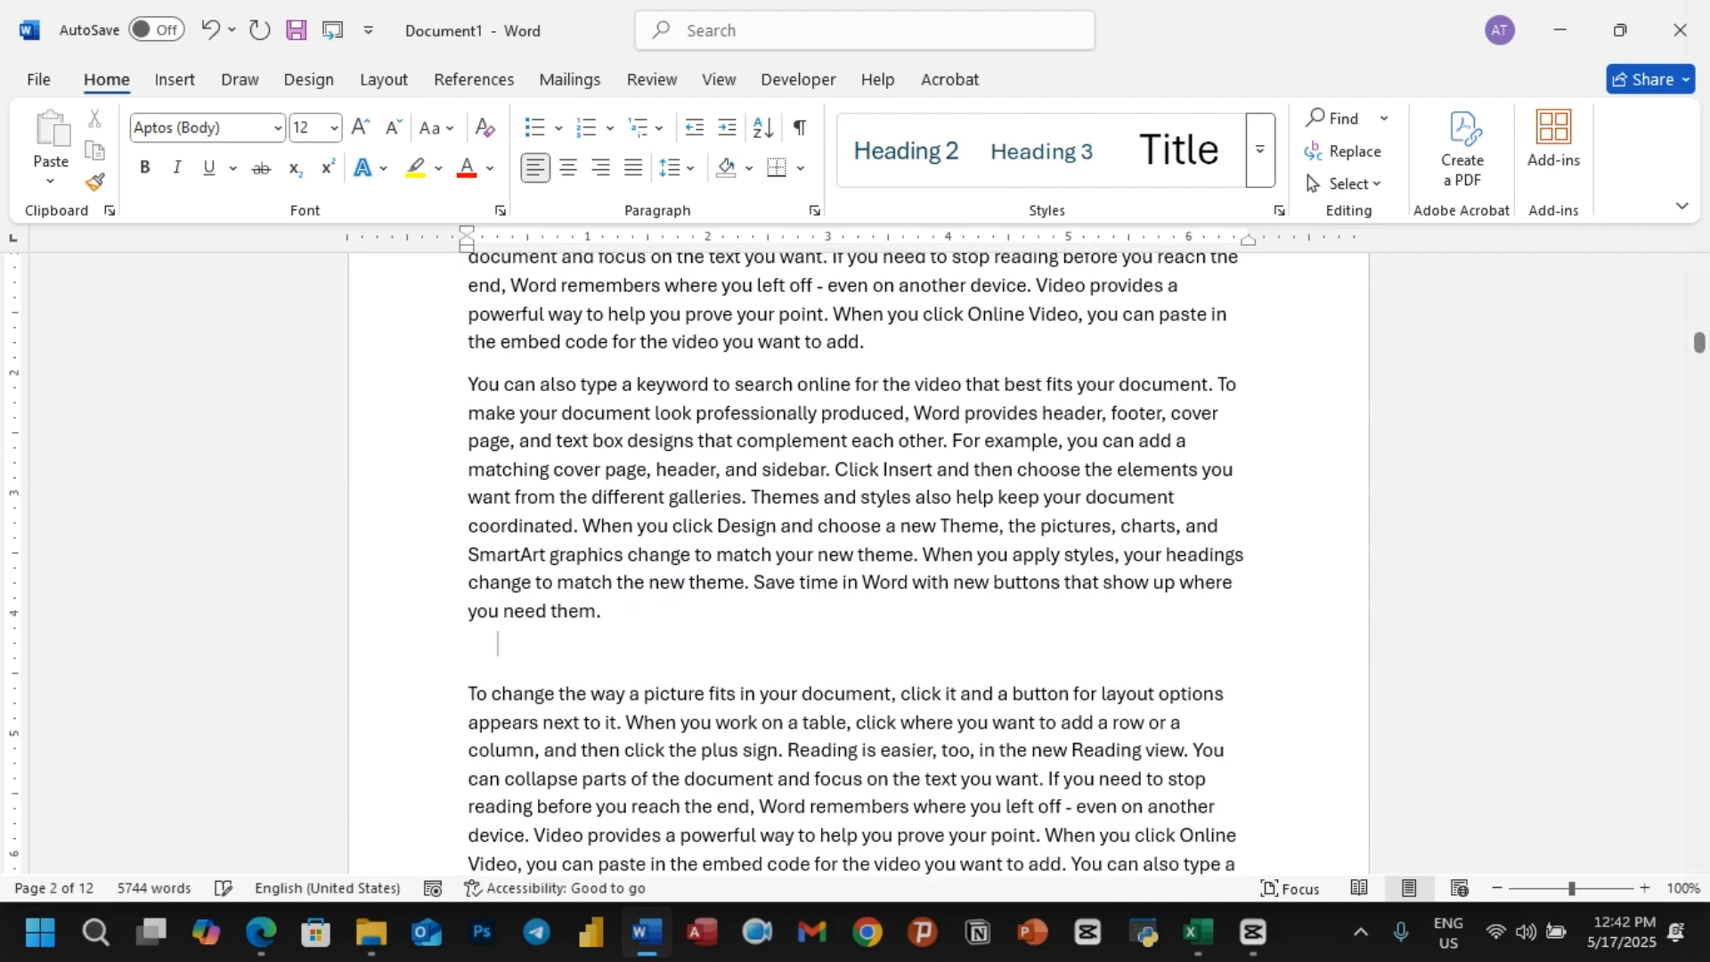
pyautogui.write('Applw')
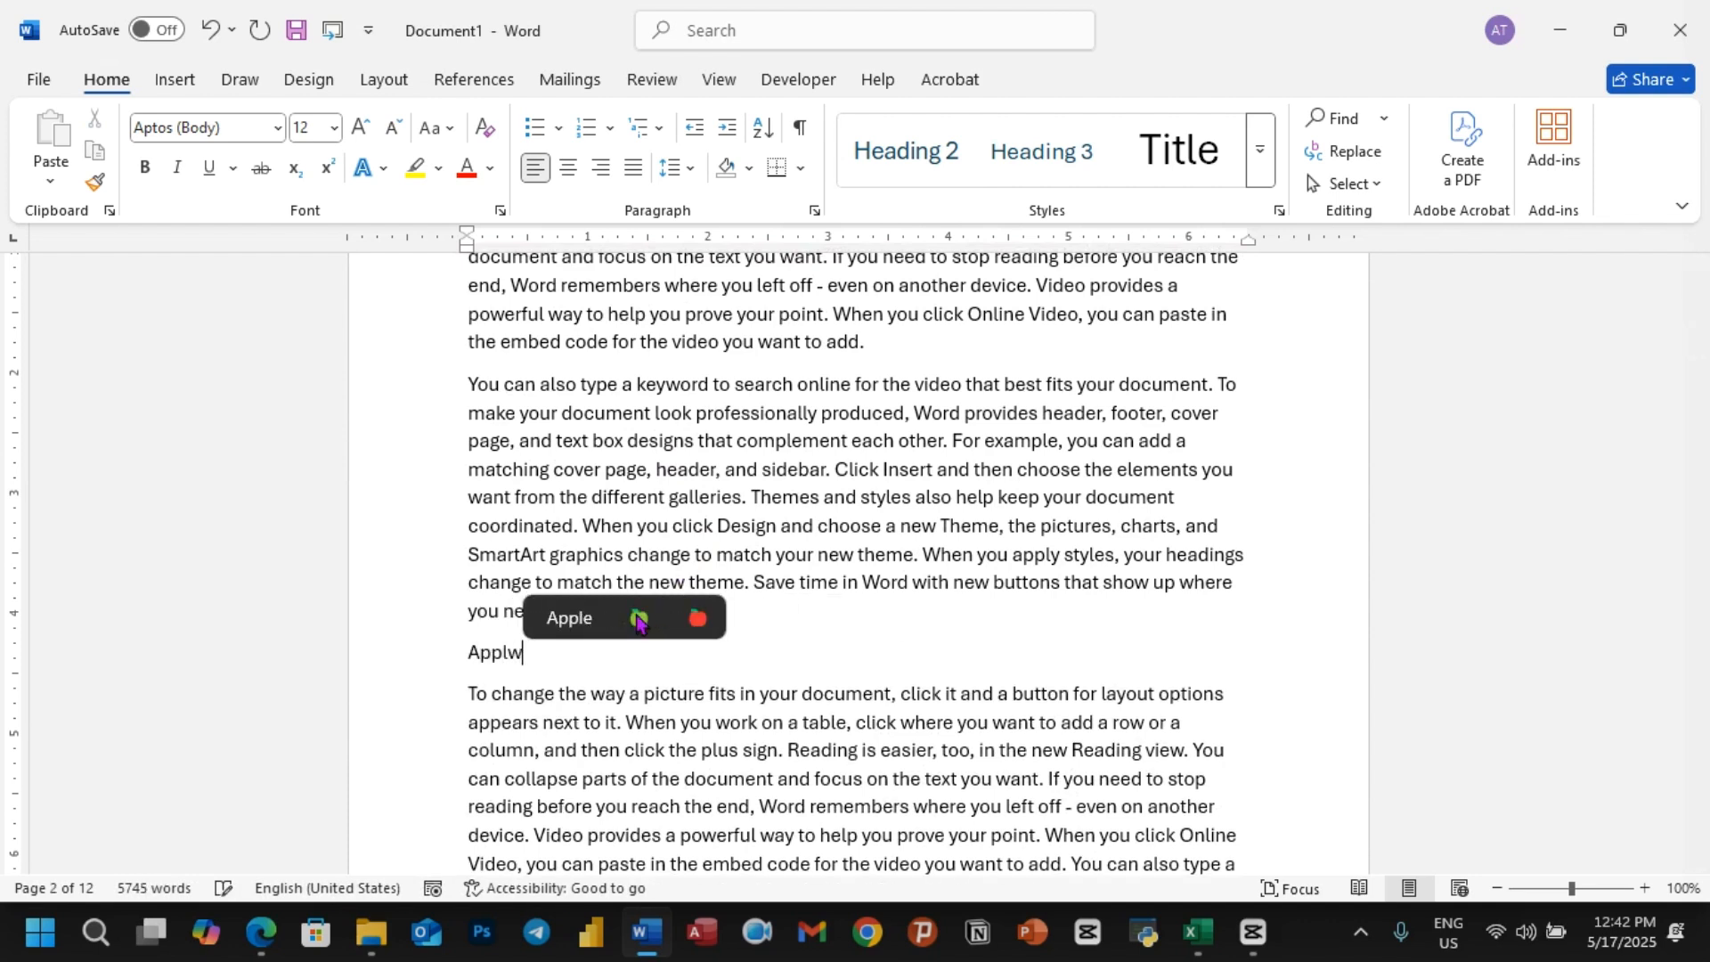
pyautogui.press('BackSpace')
pyautogui.write('e2')
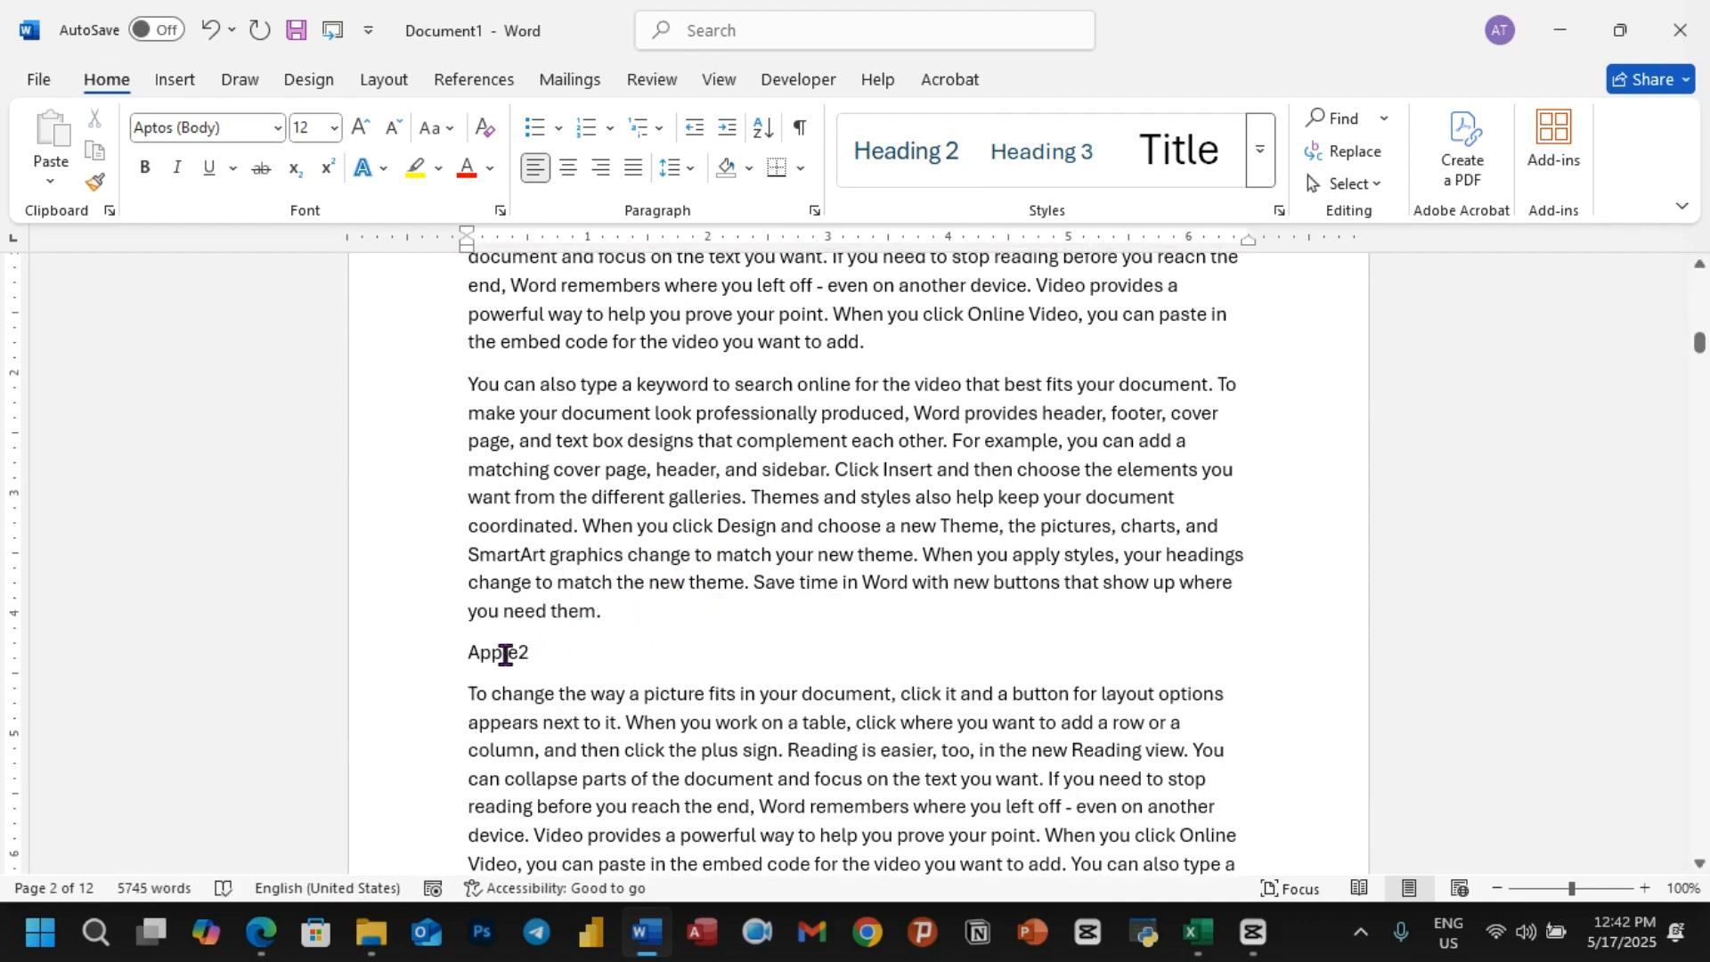
pyautogui.click(419, 654)
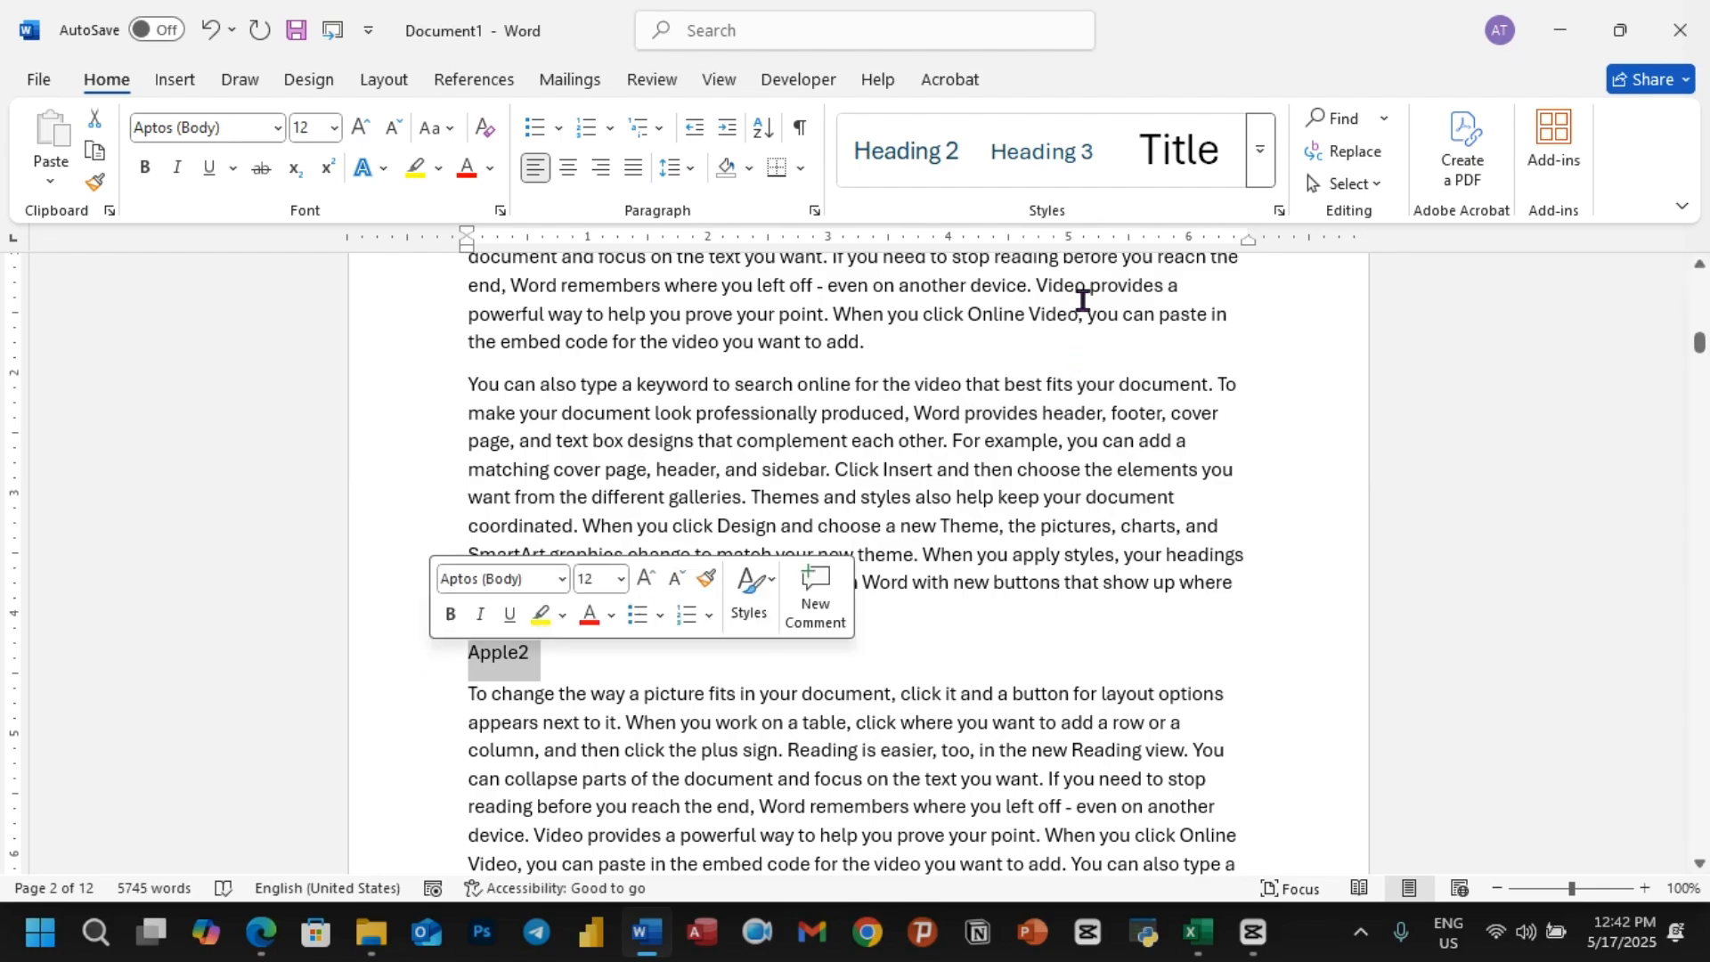
pyautogui.click(908, 169)
# Step: Insert a page break before the Banana heading to add a blank first page
pyautogui.scroll(-9, 739, 517)
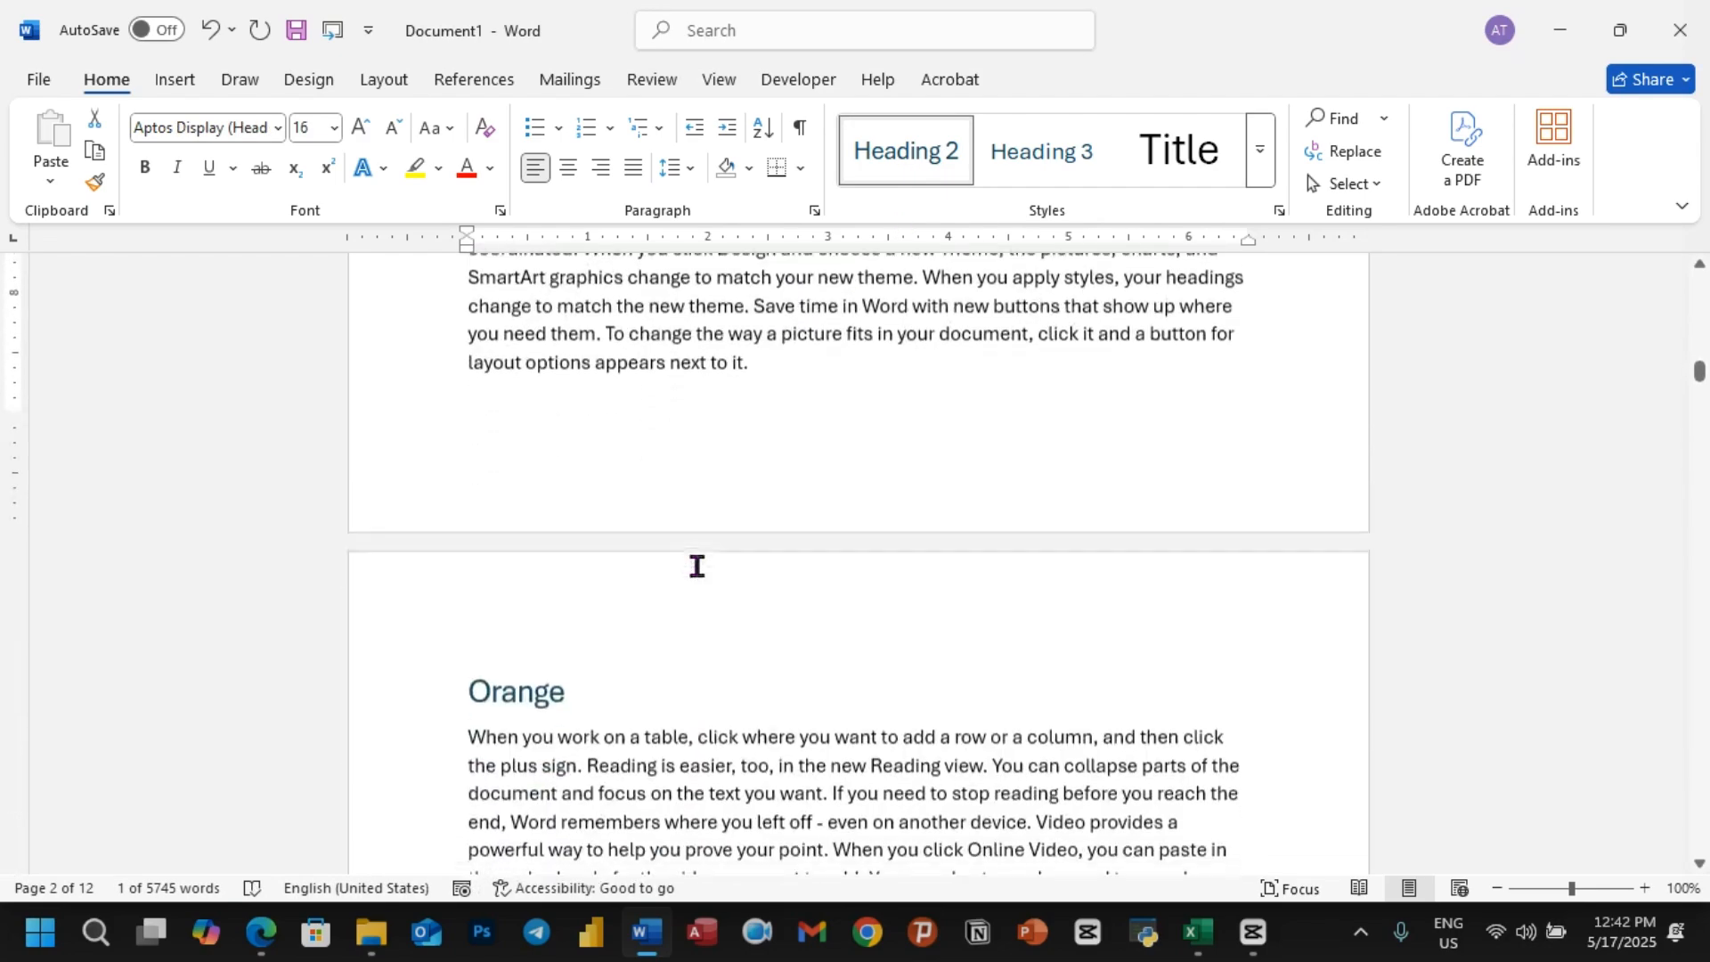
pyautogui.scroll(-6, 696, 566)
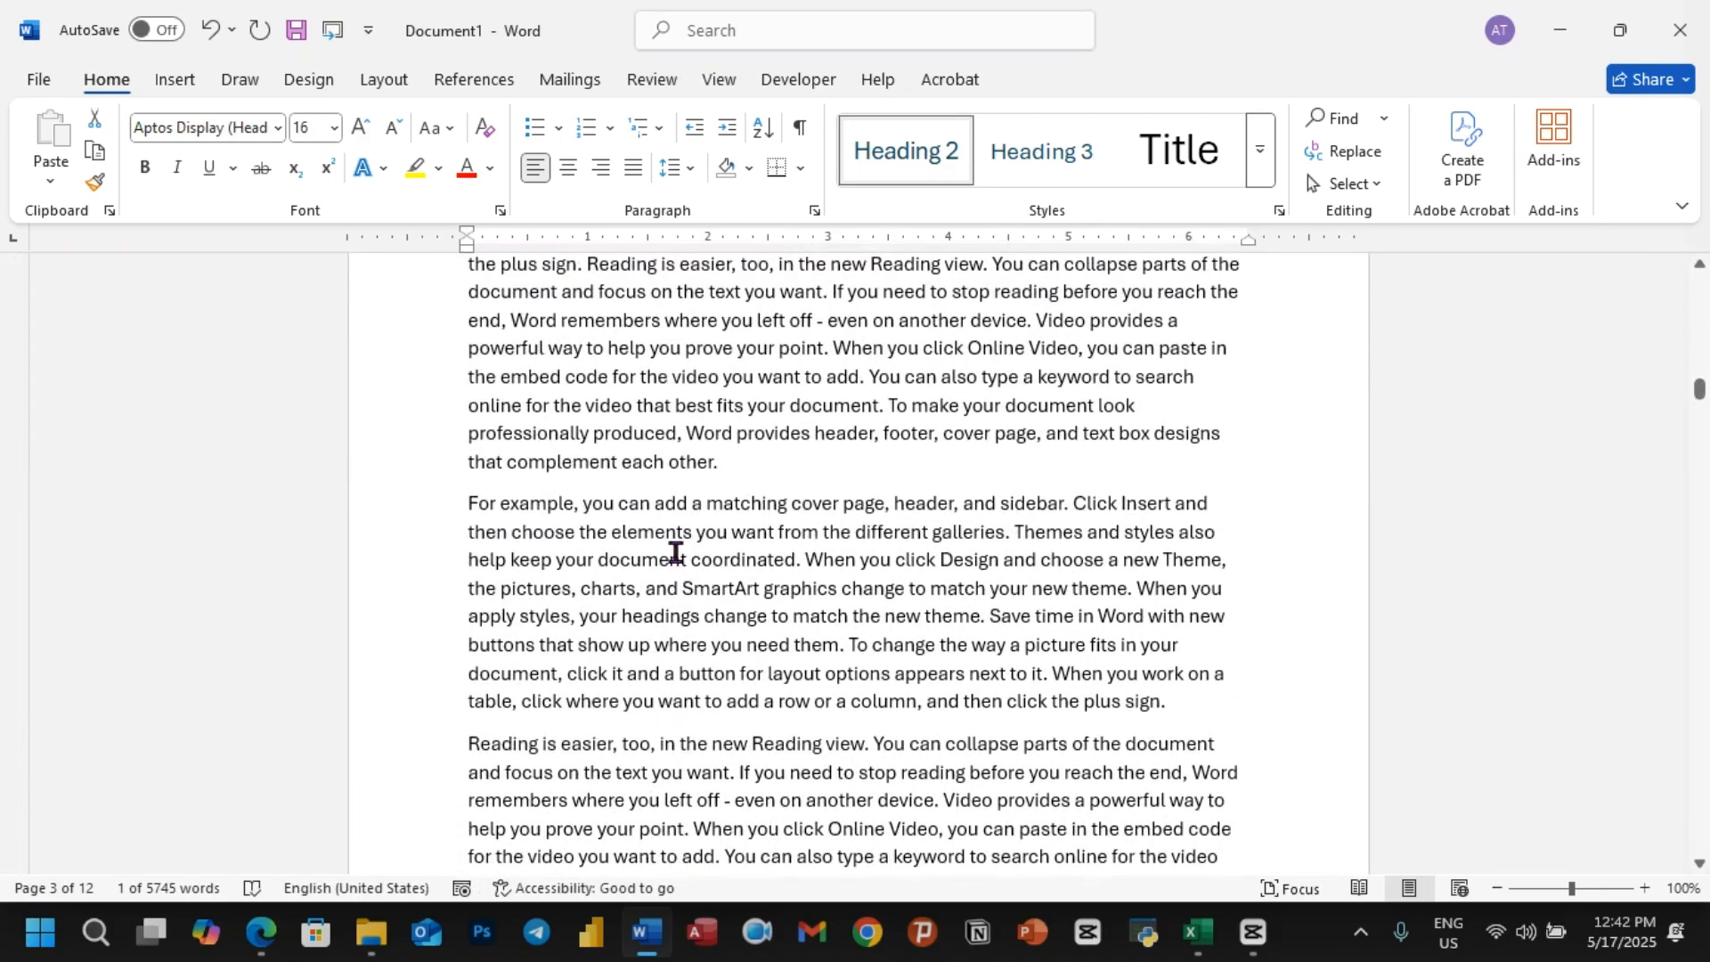
pyautogui.scroll(20, 695, 486)
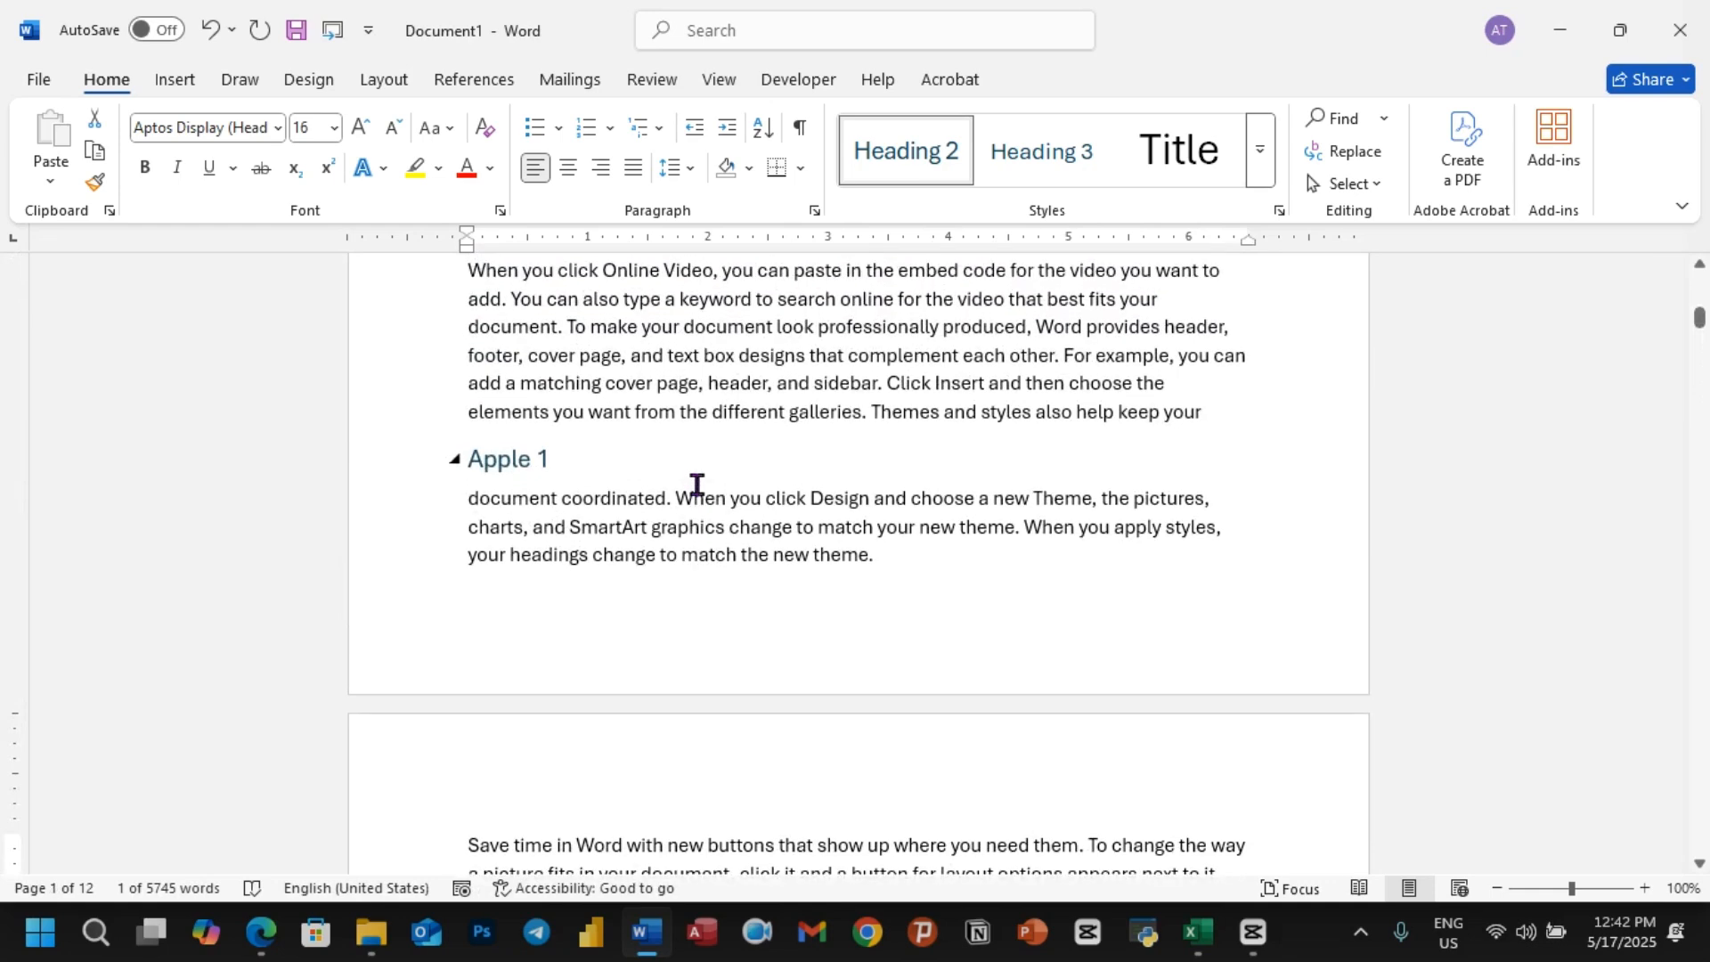
pyautogui.scroll(10, 696, 486)
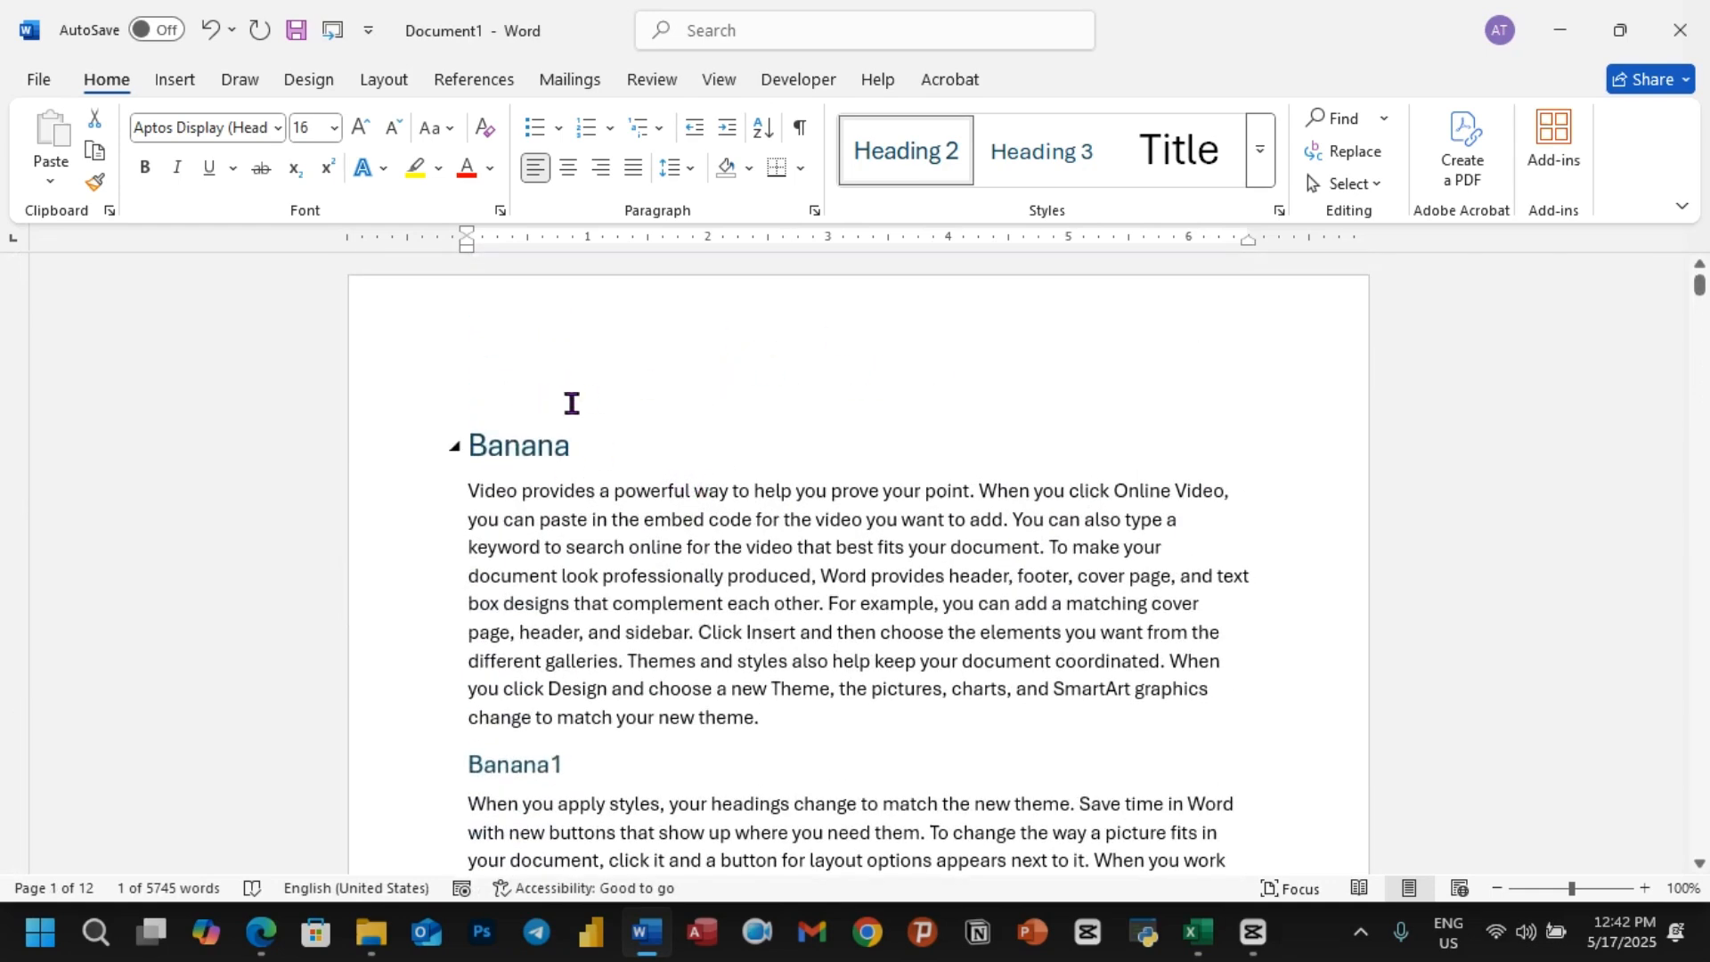
pyautogui.click(467, 444)
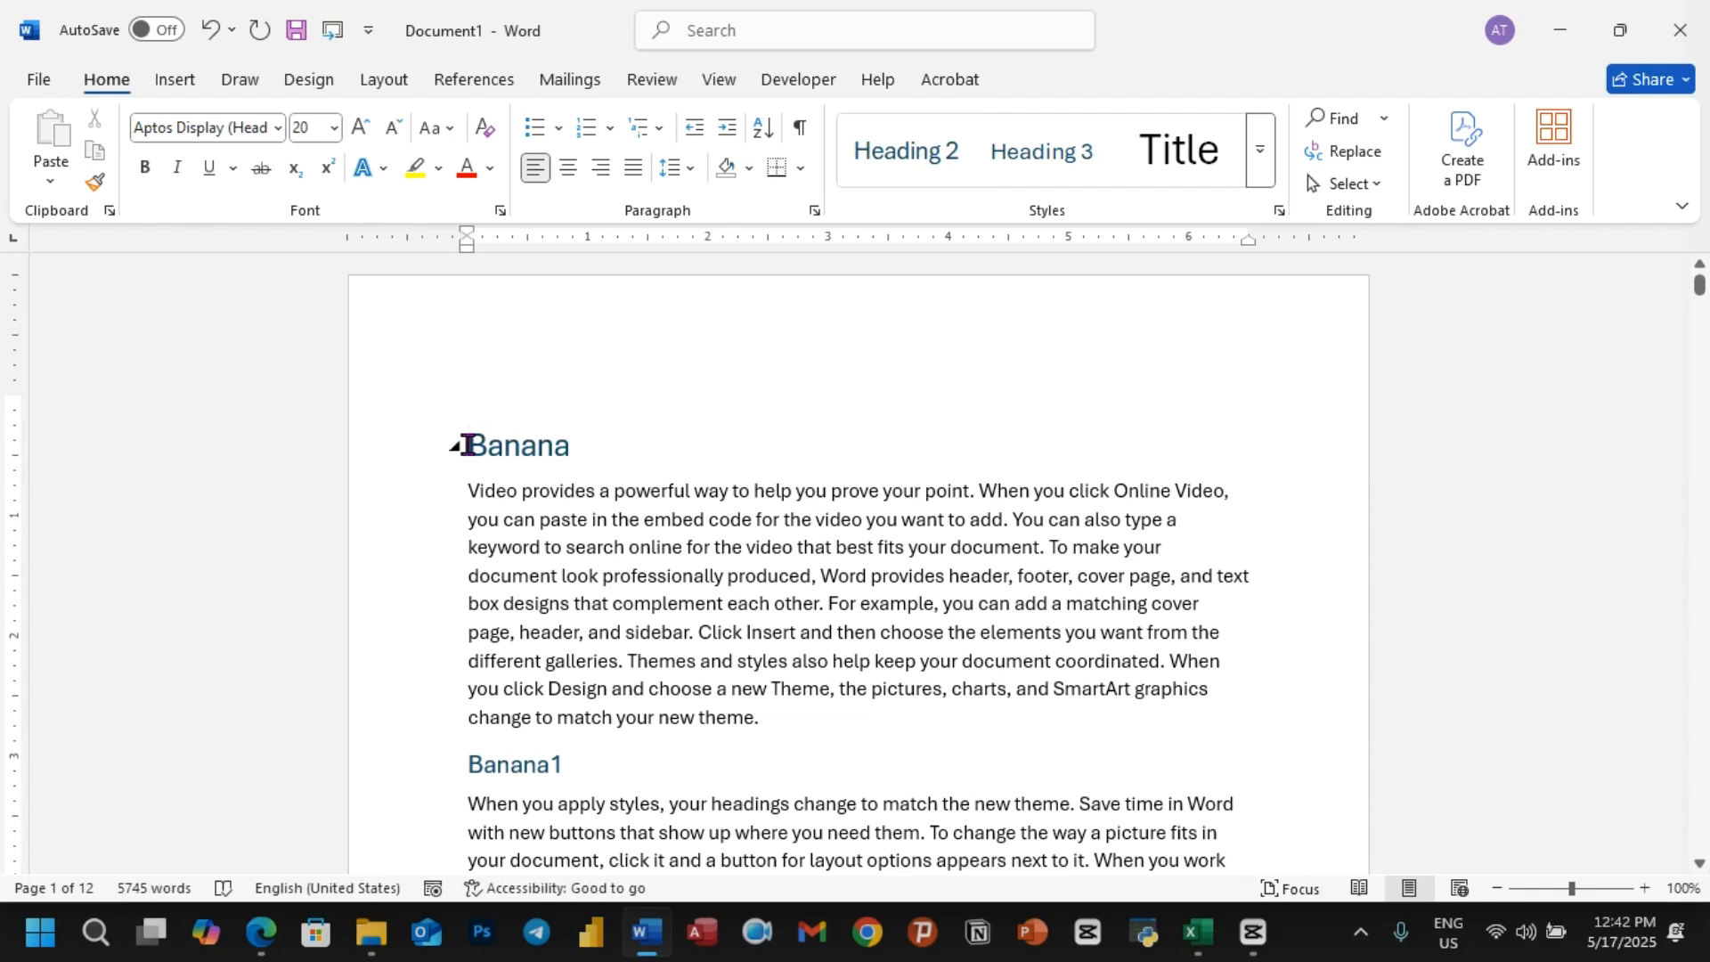
pyautogui.hotkey('ctrl', 'Return')
pyautogui.scroll(3, 469, 443)
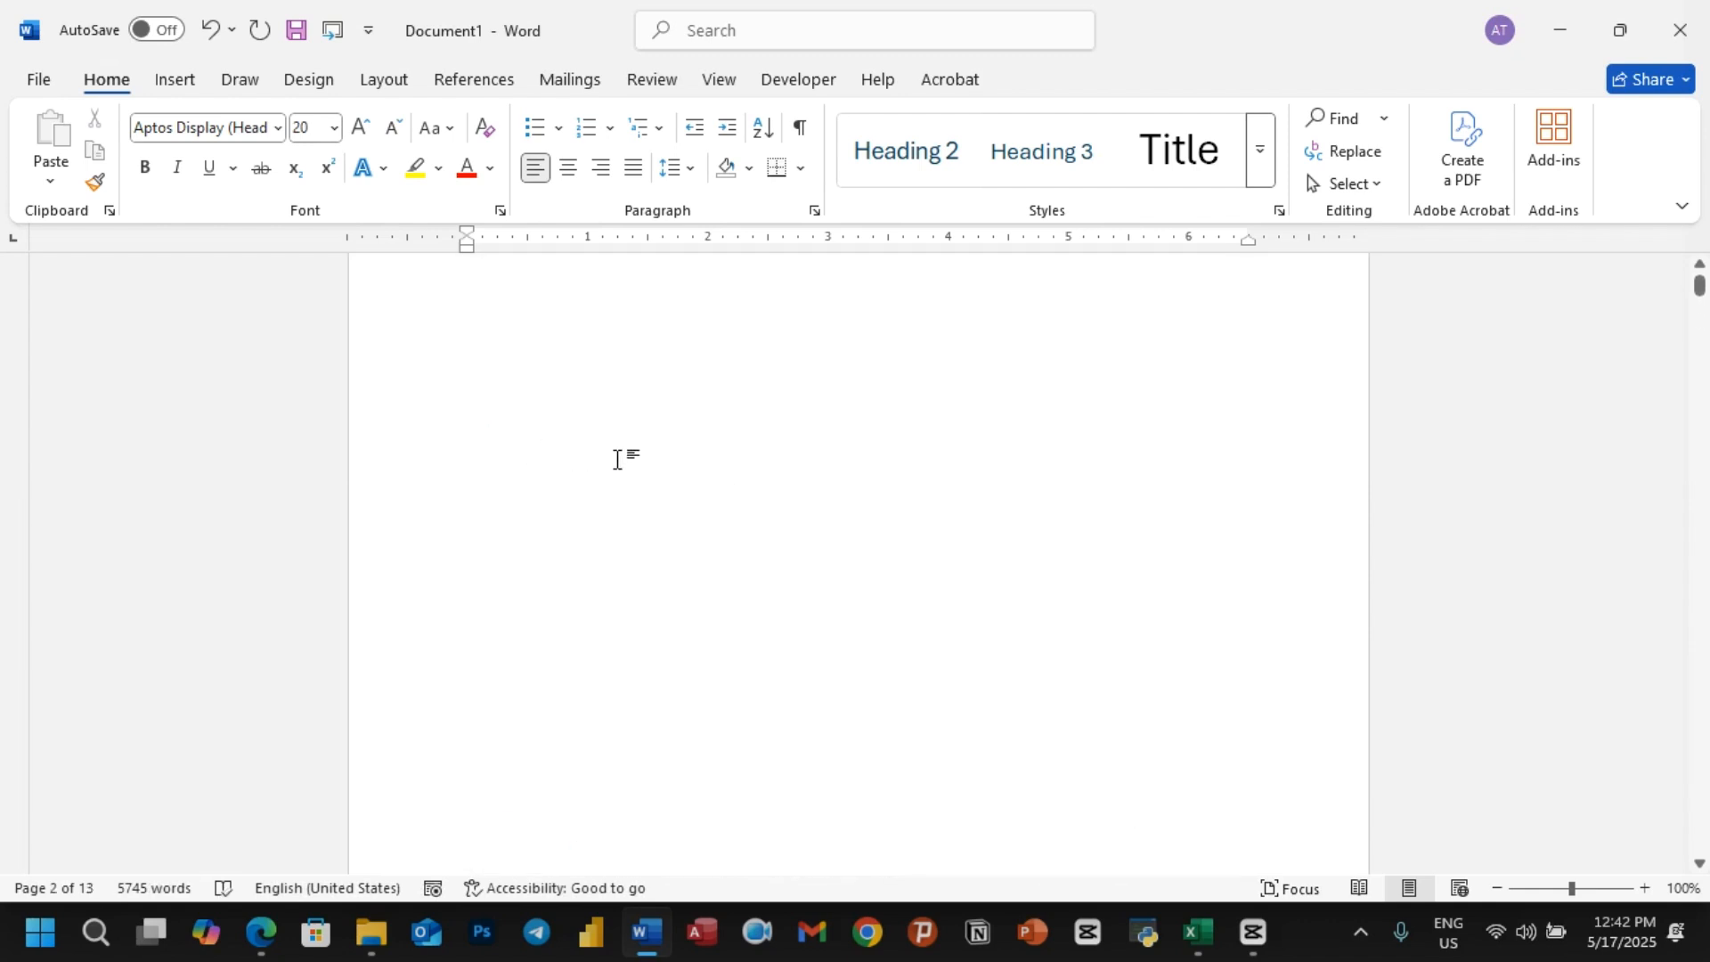
# Step: Insert a table of contents on the blank first page using the built-in Automatic Table 1 design
pyautogui.click(663, 481)
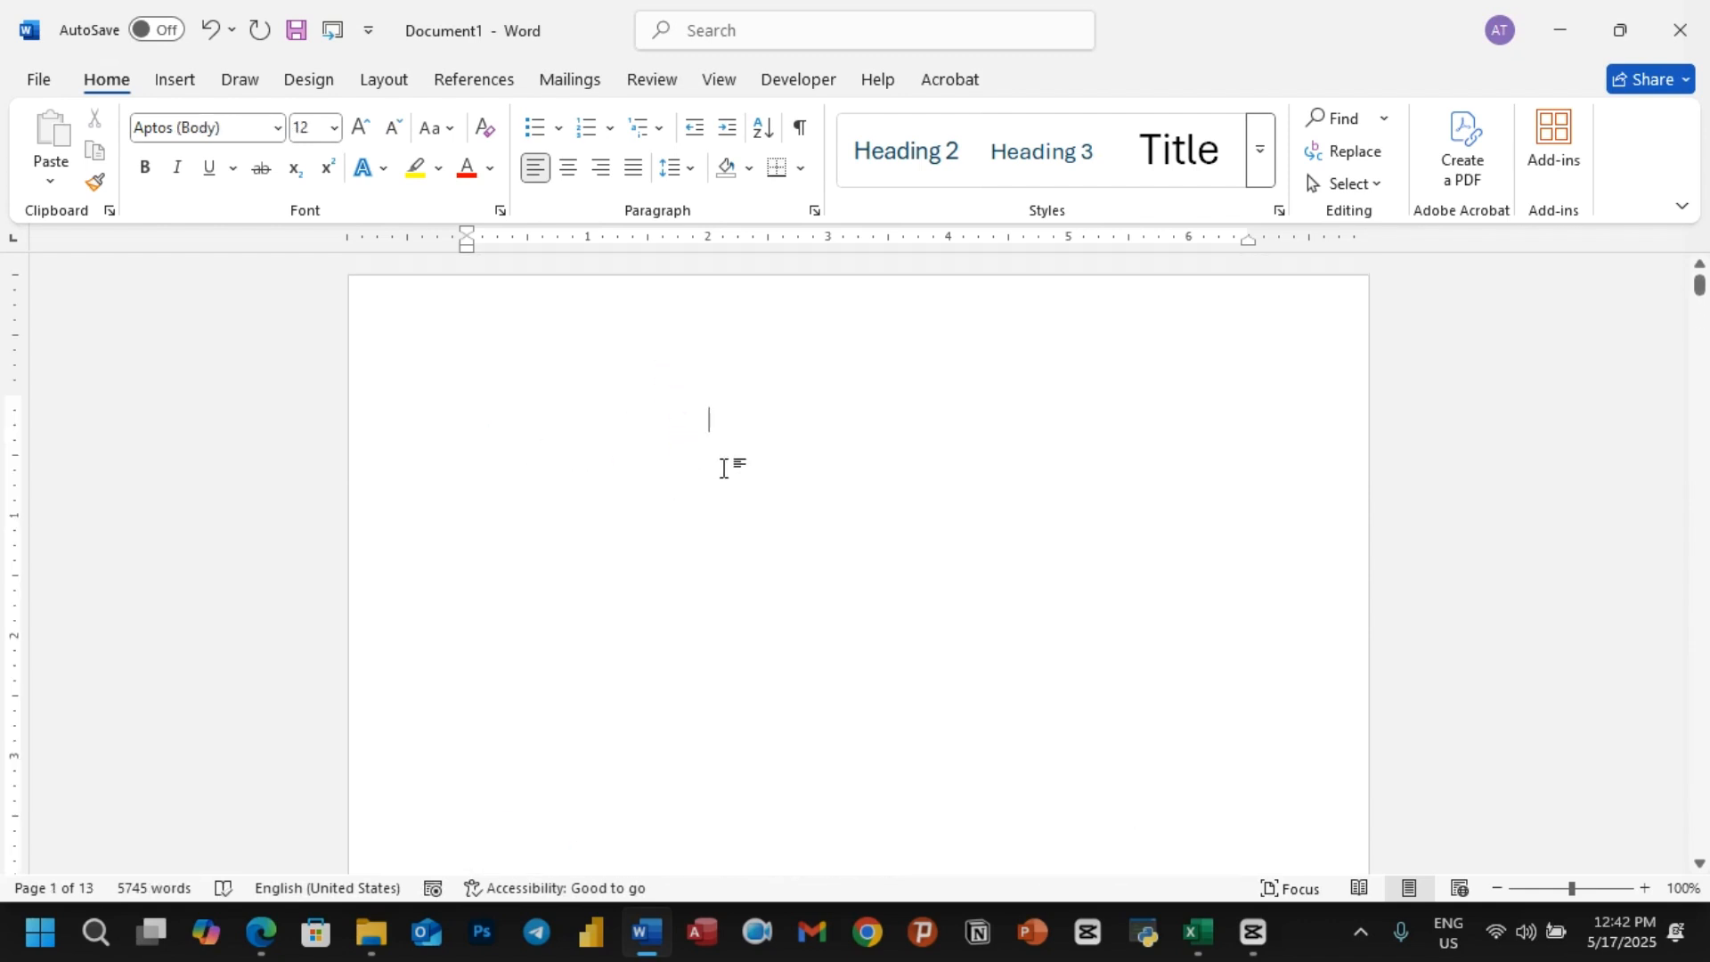
pyautogui.scroll(-3, 735, 489)
pyautogui.scroll(6, 680, 401)
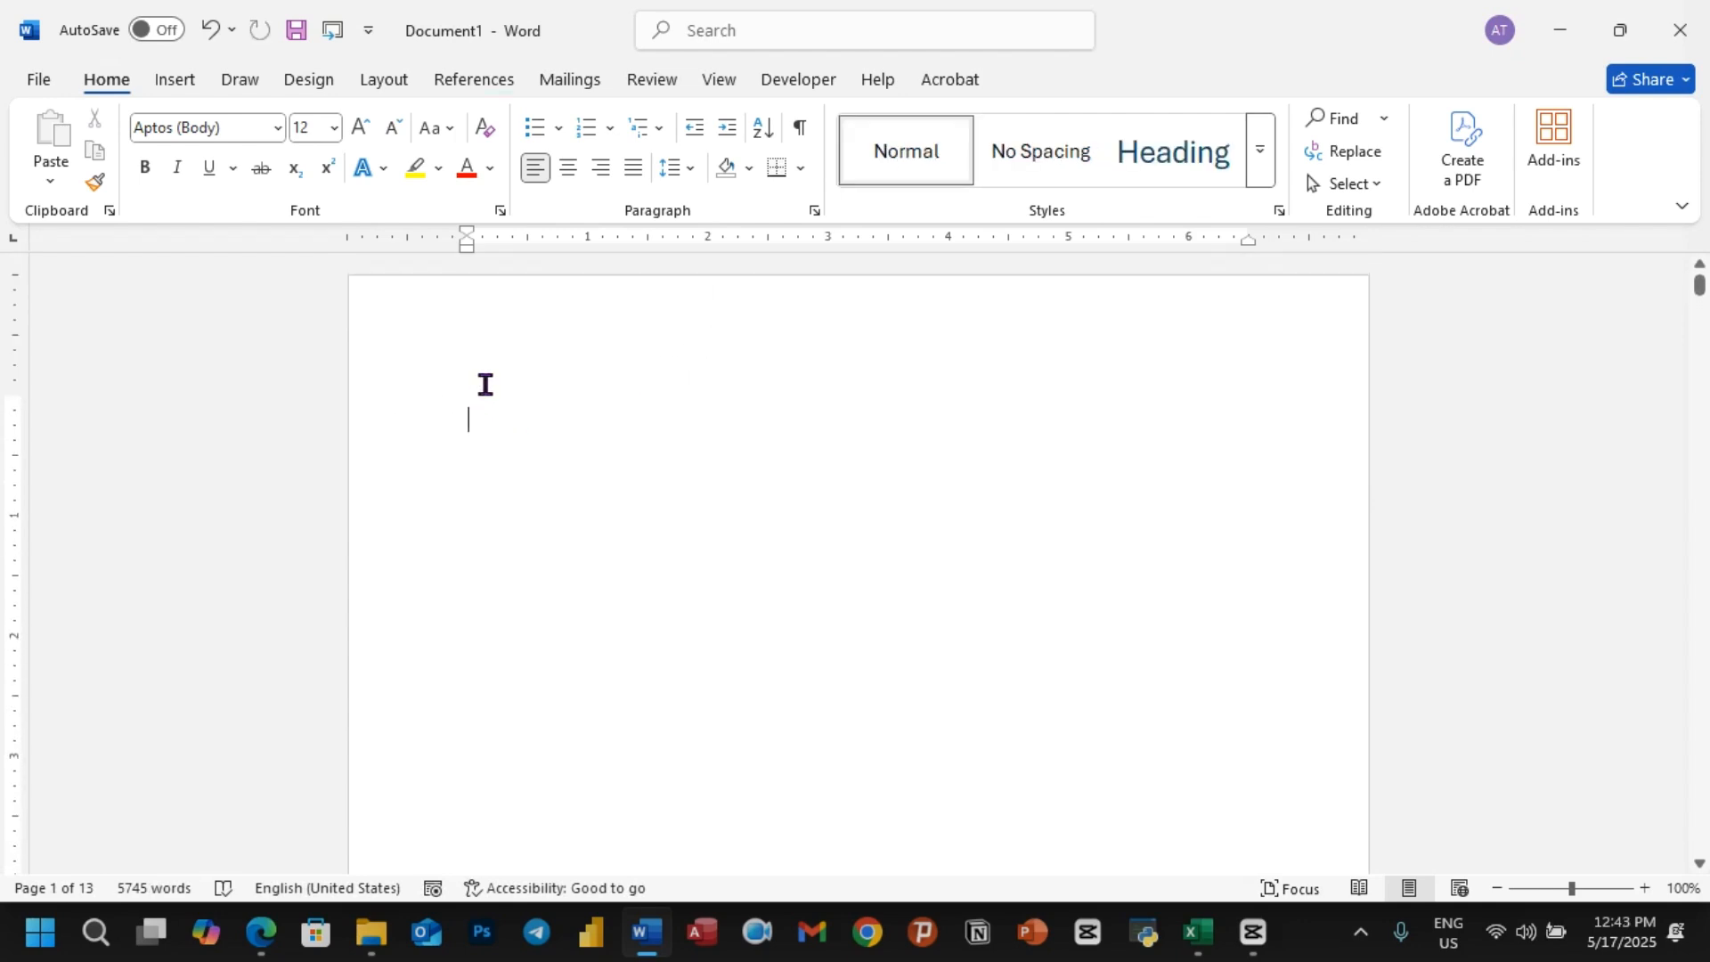
pyautogui.click(474, 80)
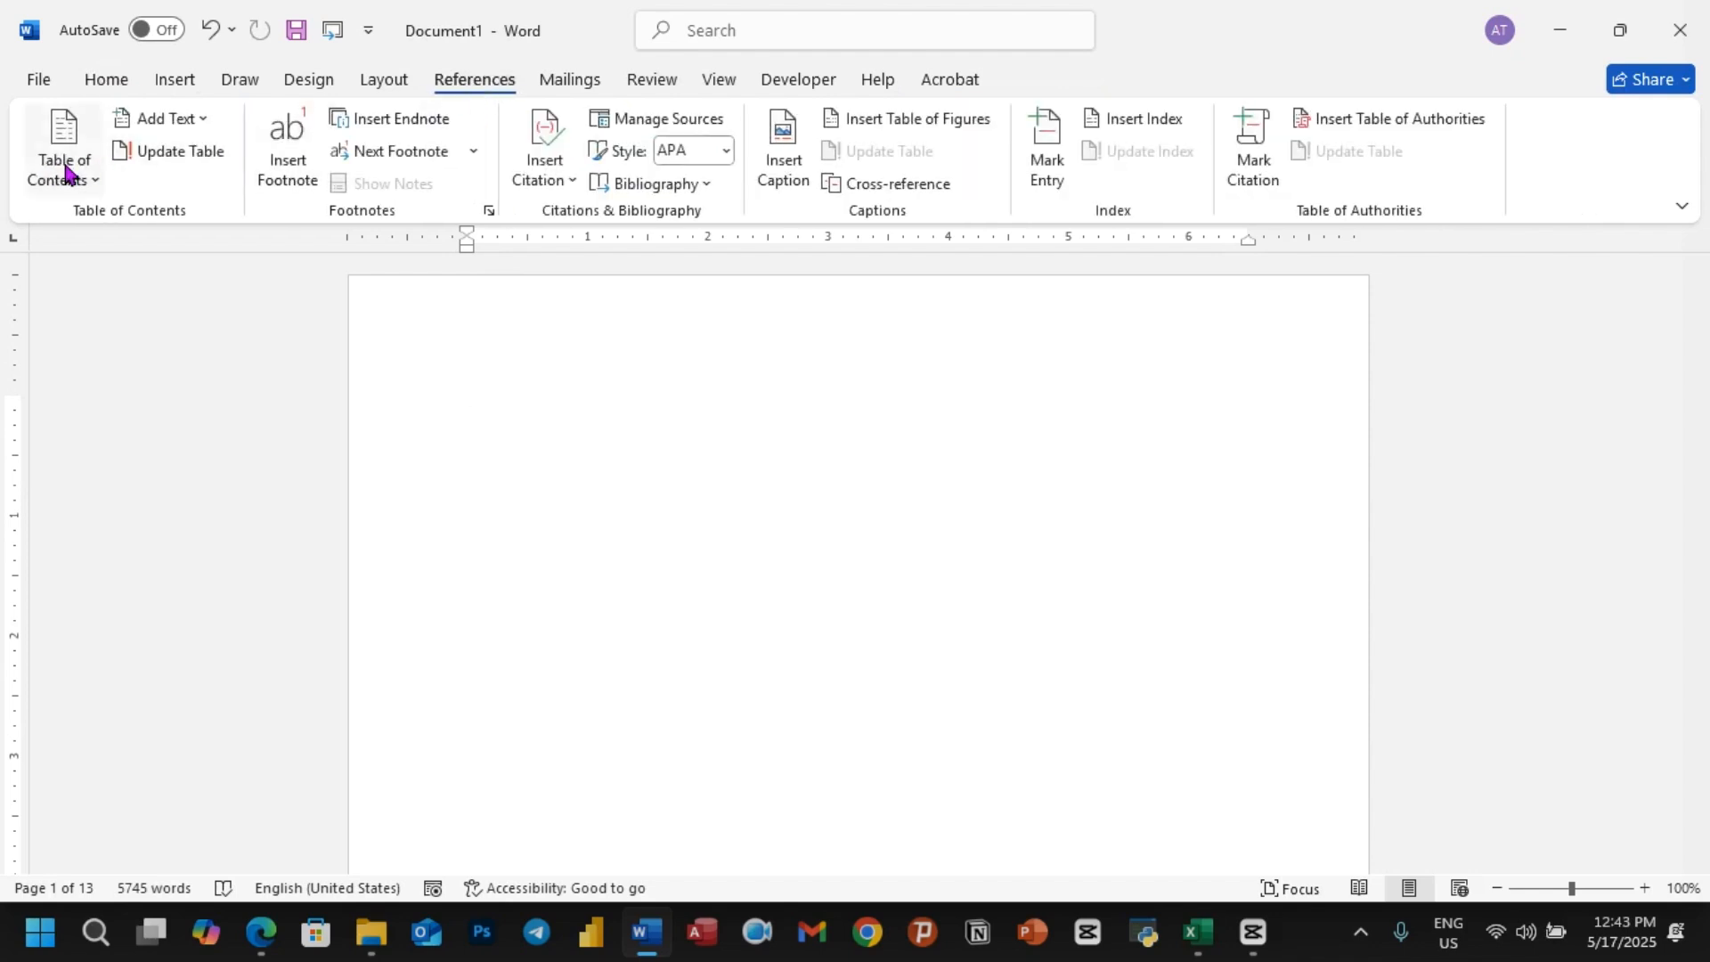
pyautogui.click(95, 184)
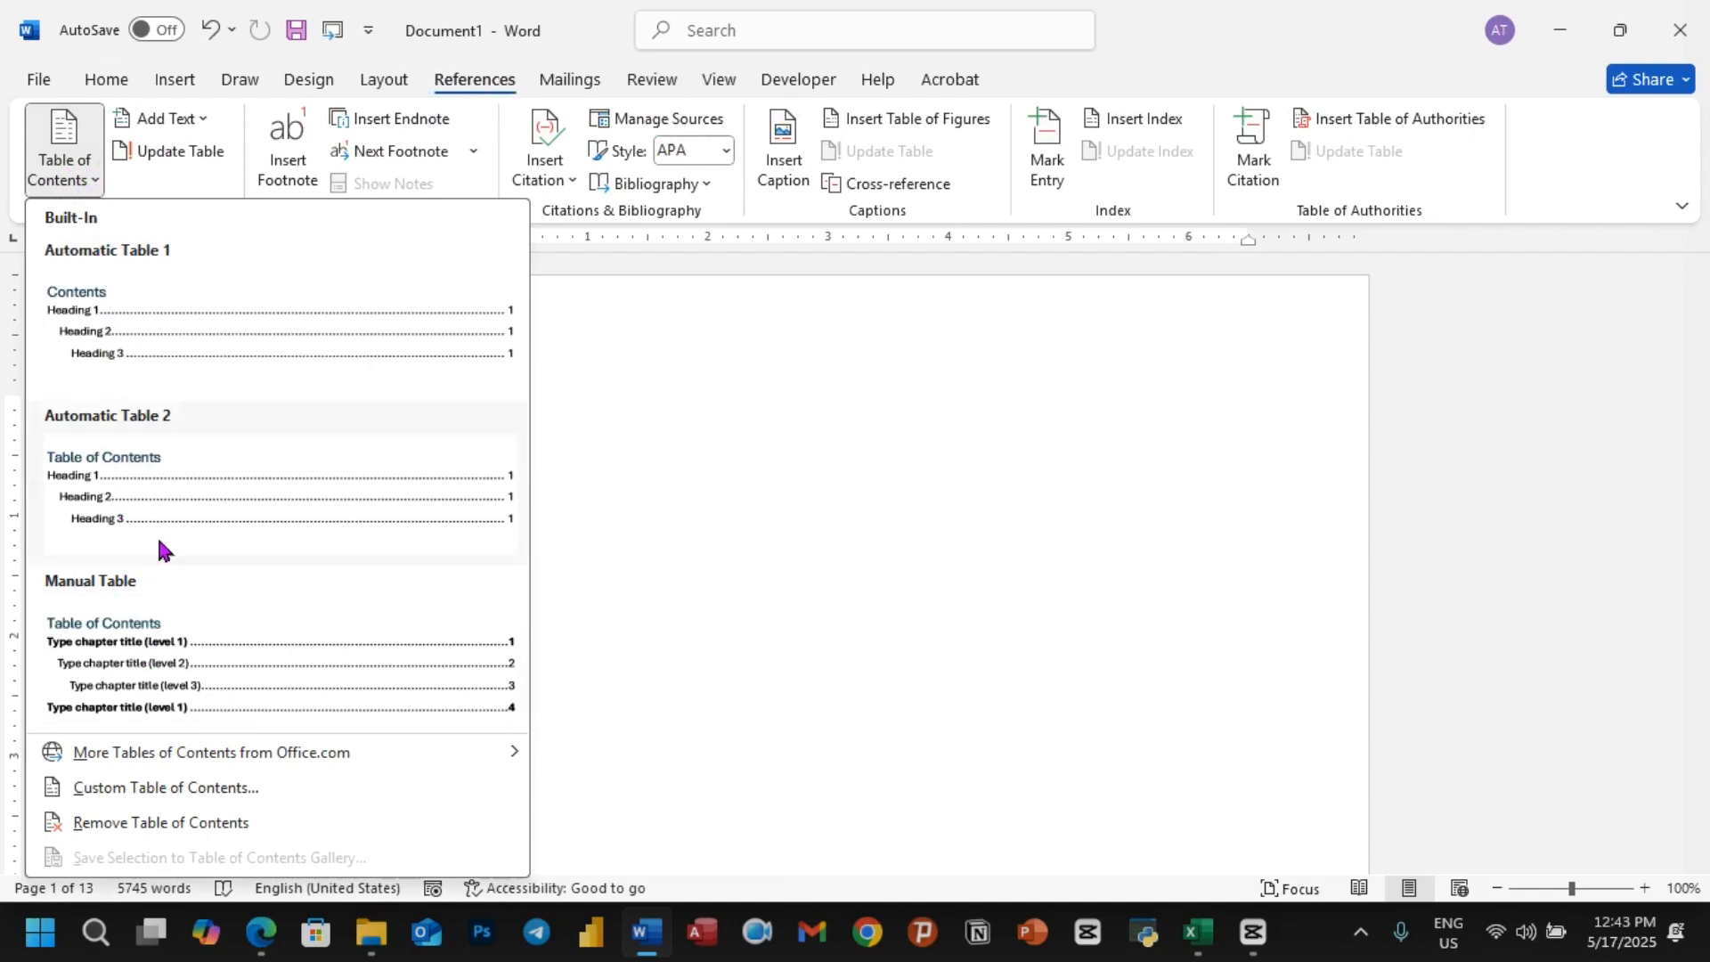
pyautogui.click(230, 342)
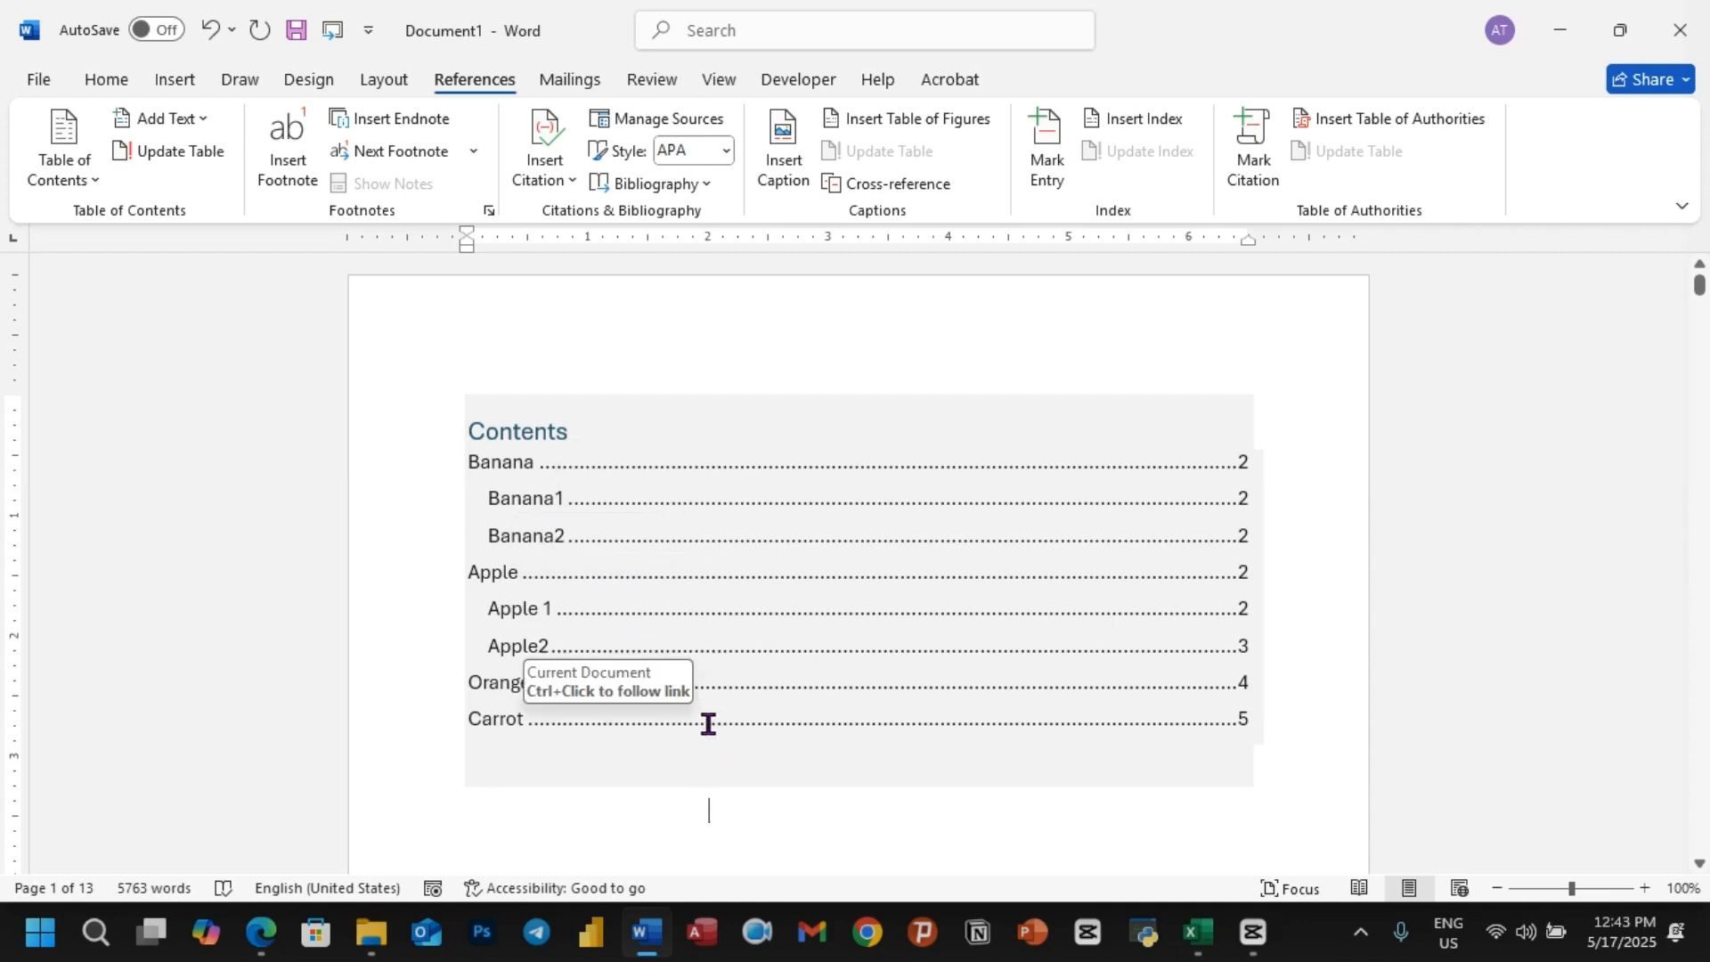
# Step: Follow the Carrot entry in the table of contents and insert the subtitle Carrot 1 on its own line after that section's first paragraph
pyautogui.click(614, 805)
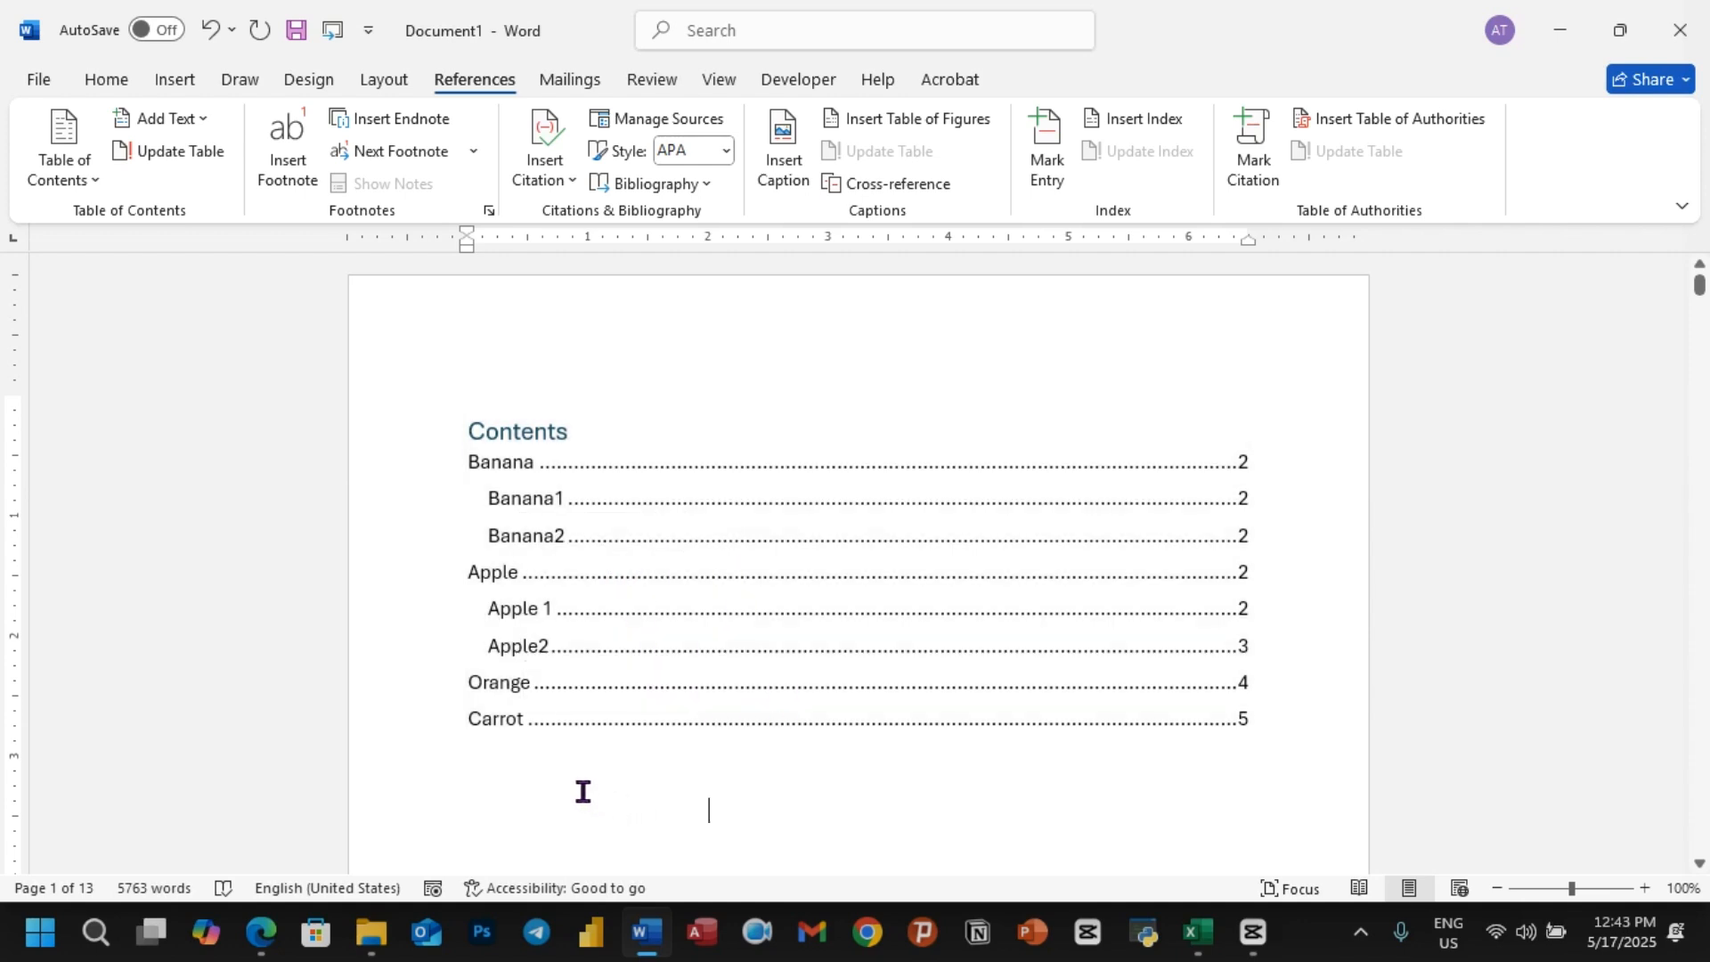
pyautogui.click(517, 746)
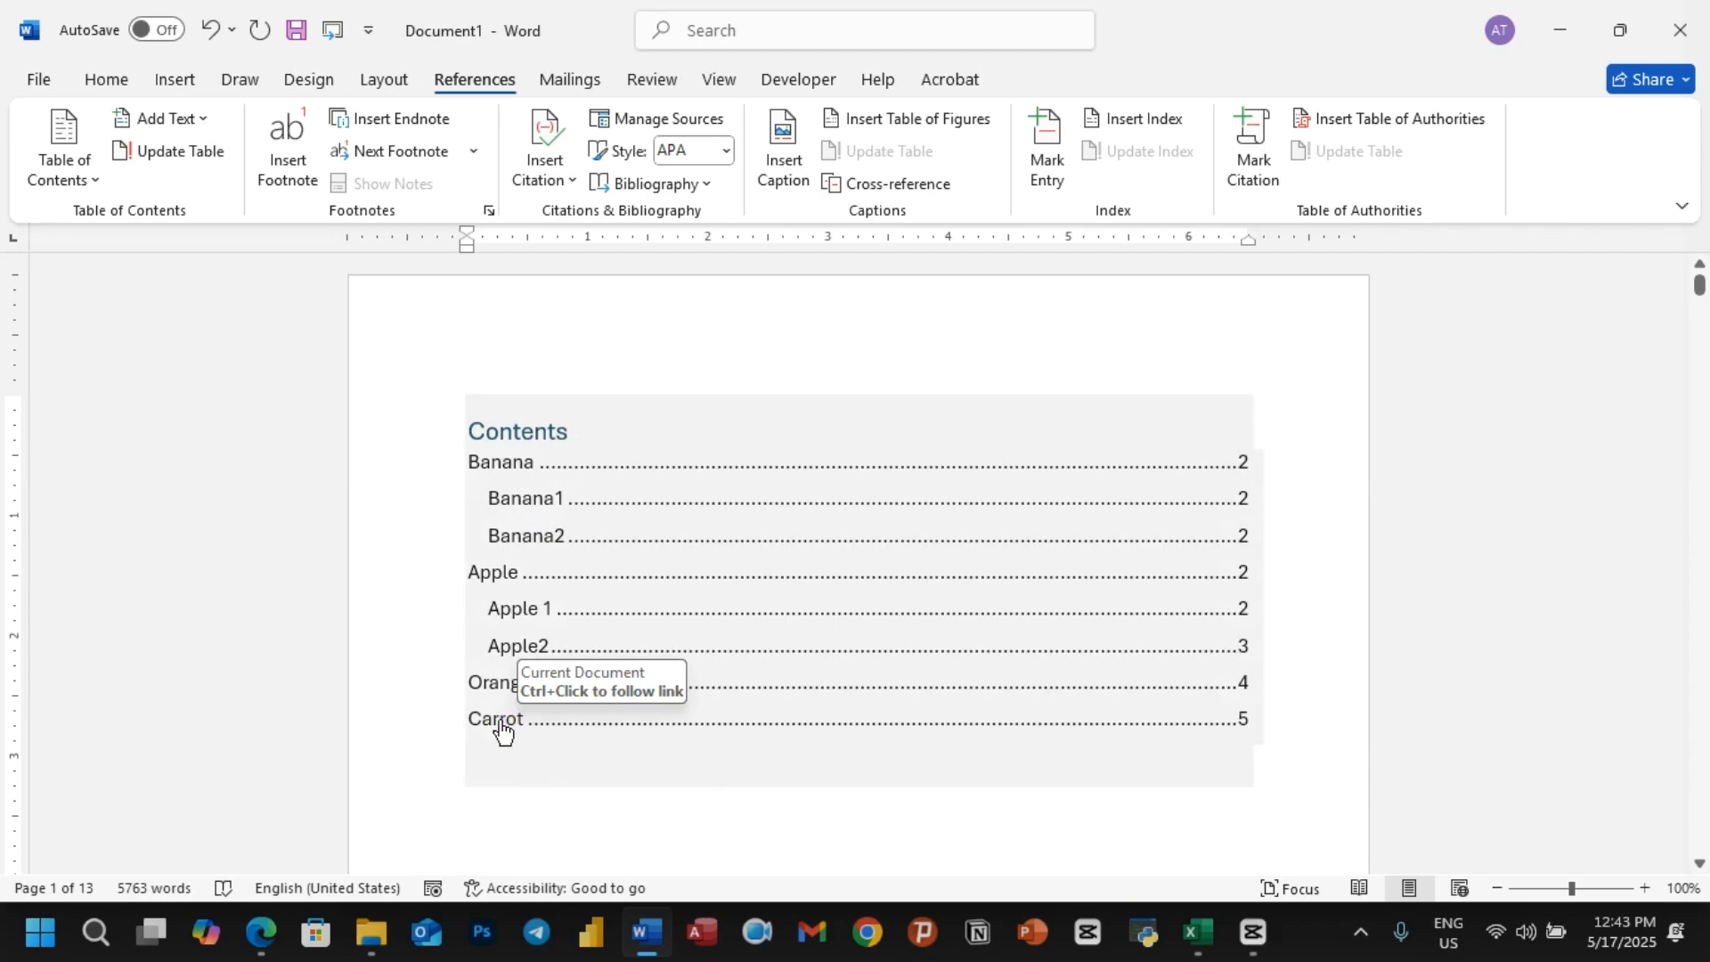
pyautogui.keyDown('ctrl'); pyautogui.click(502, 720); pyautogui.keyUp('ctrl')
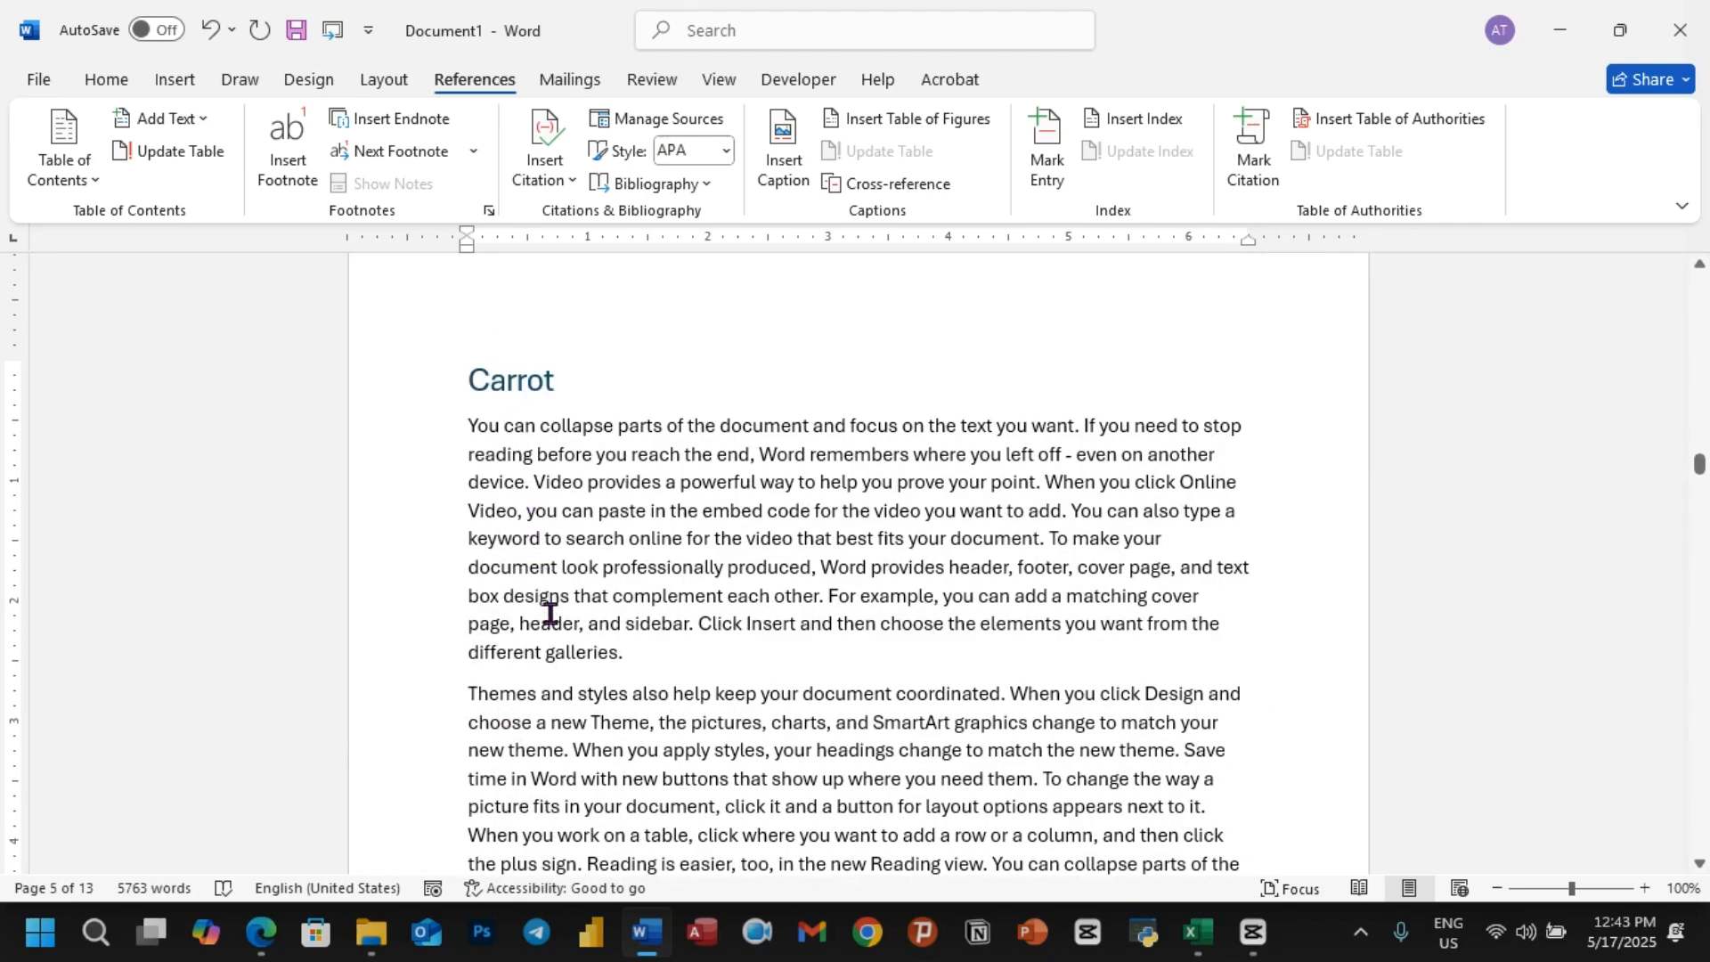
pyautogui.scroll(-1, 549, 624)
pyautogui.press('Return')
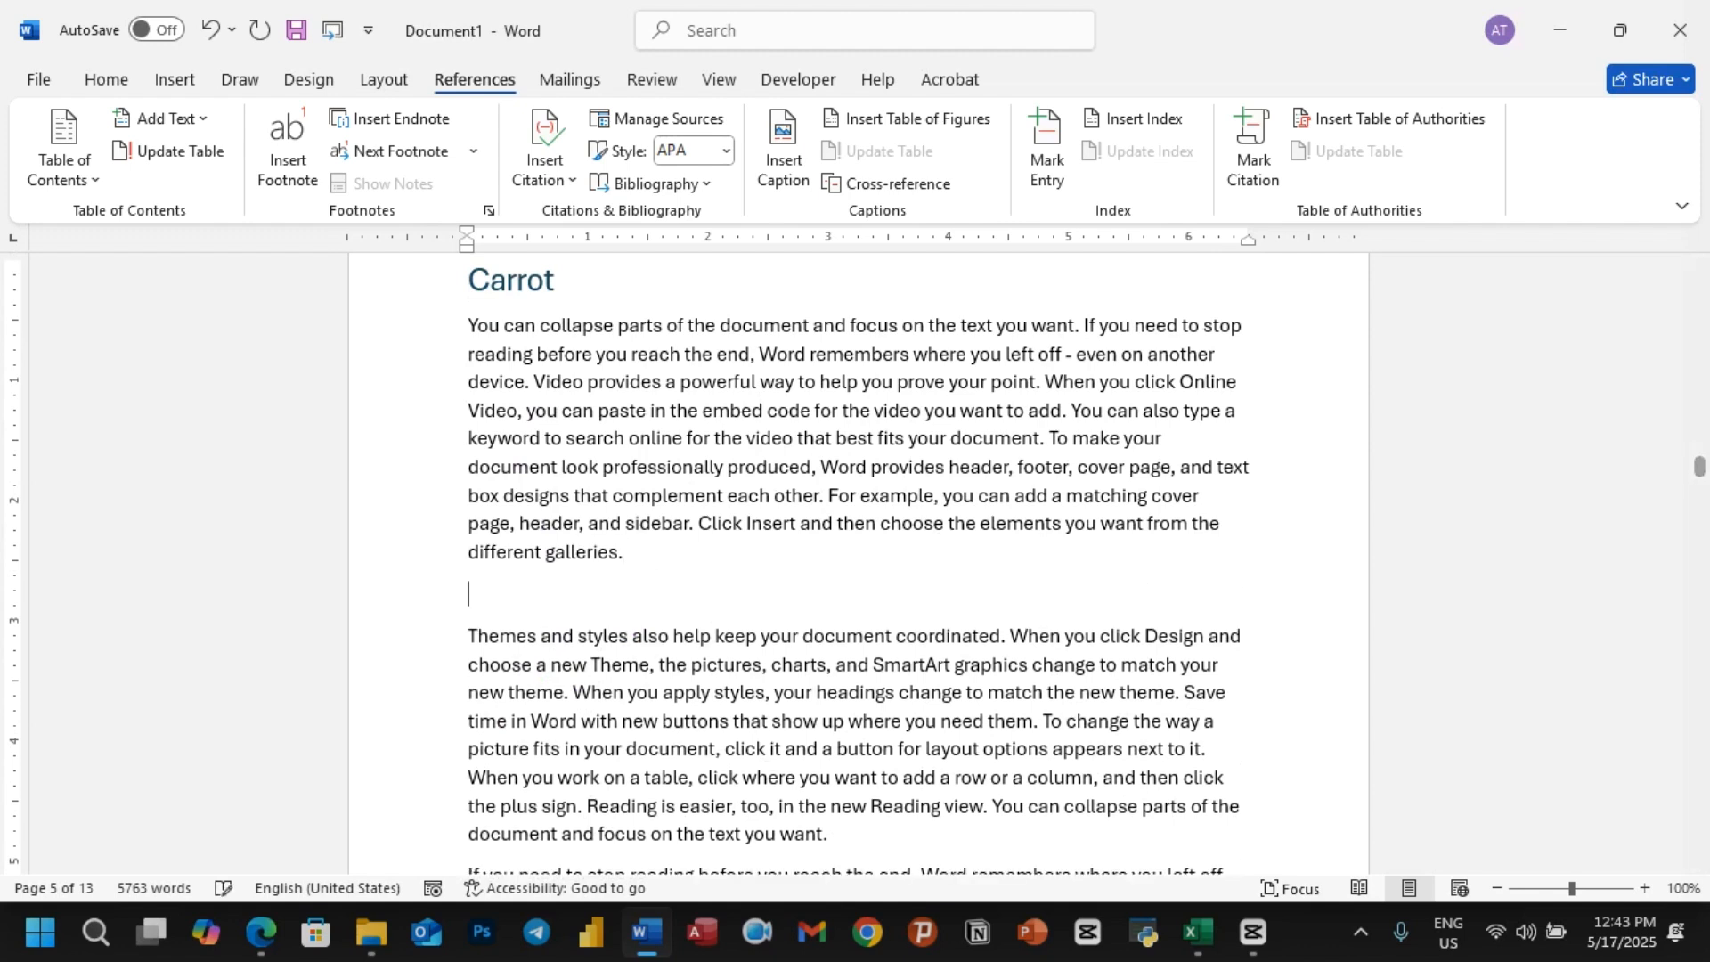
pyautogui.write('Carrot 1')
# Step: Apply the Heading 2 style to the Carrot 1 subtitle
pyautogui.moveTo(470, 594); pyautogui.dragTo(583, 591)
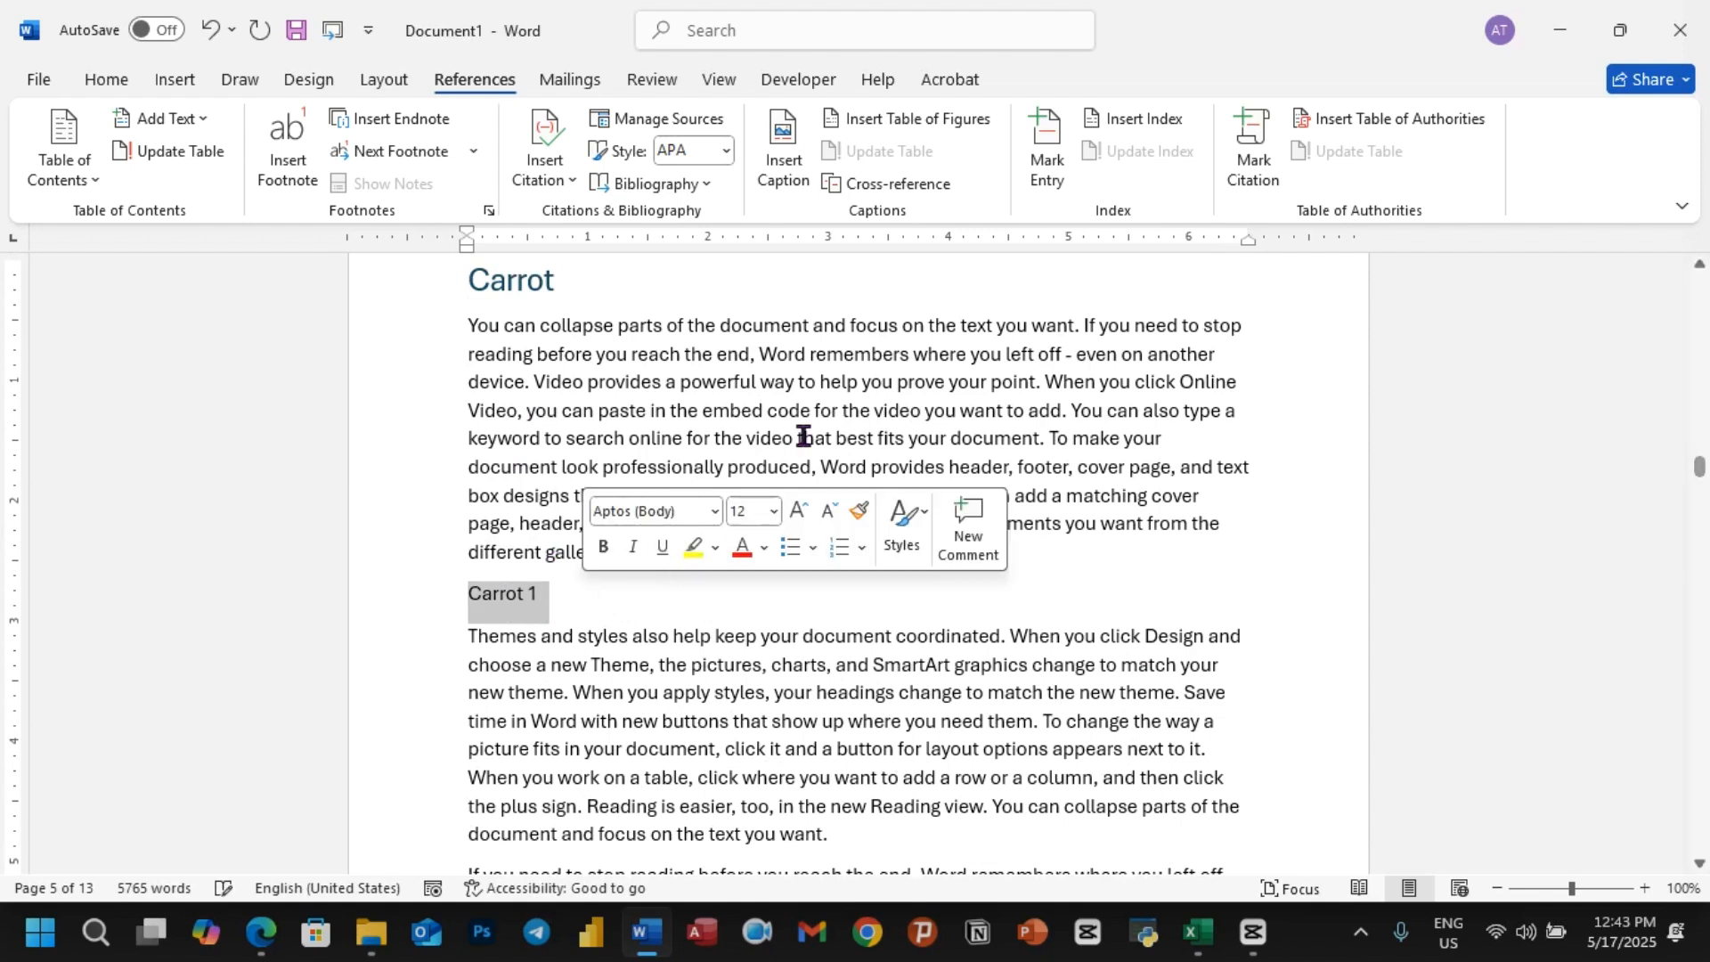
pyautogui.click(120, 82)
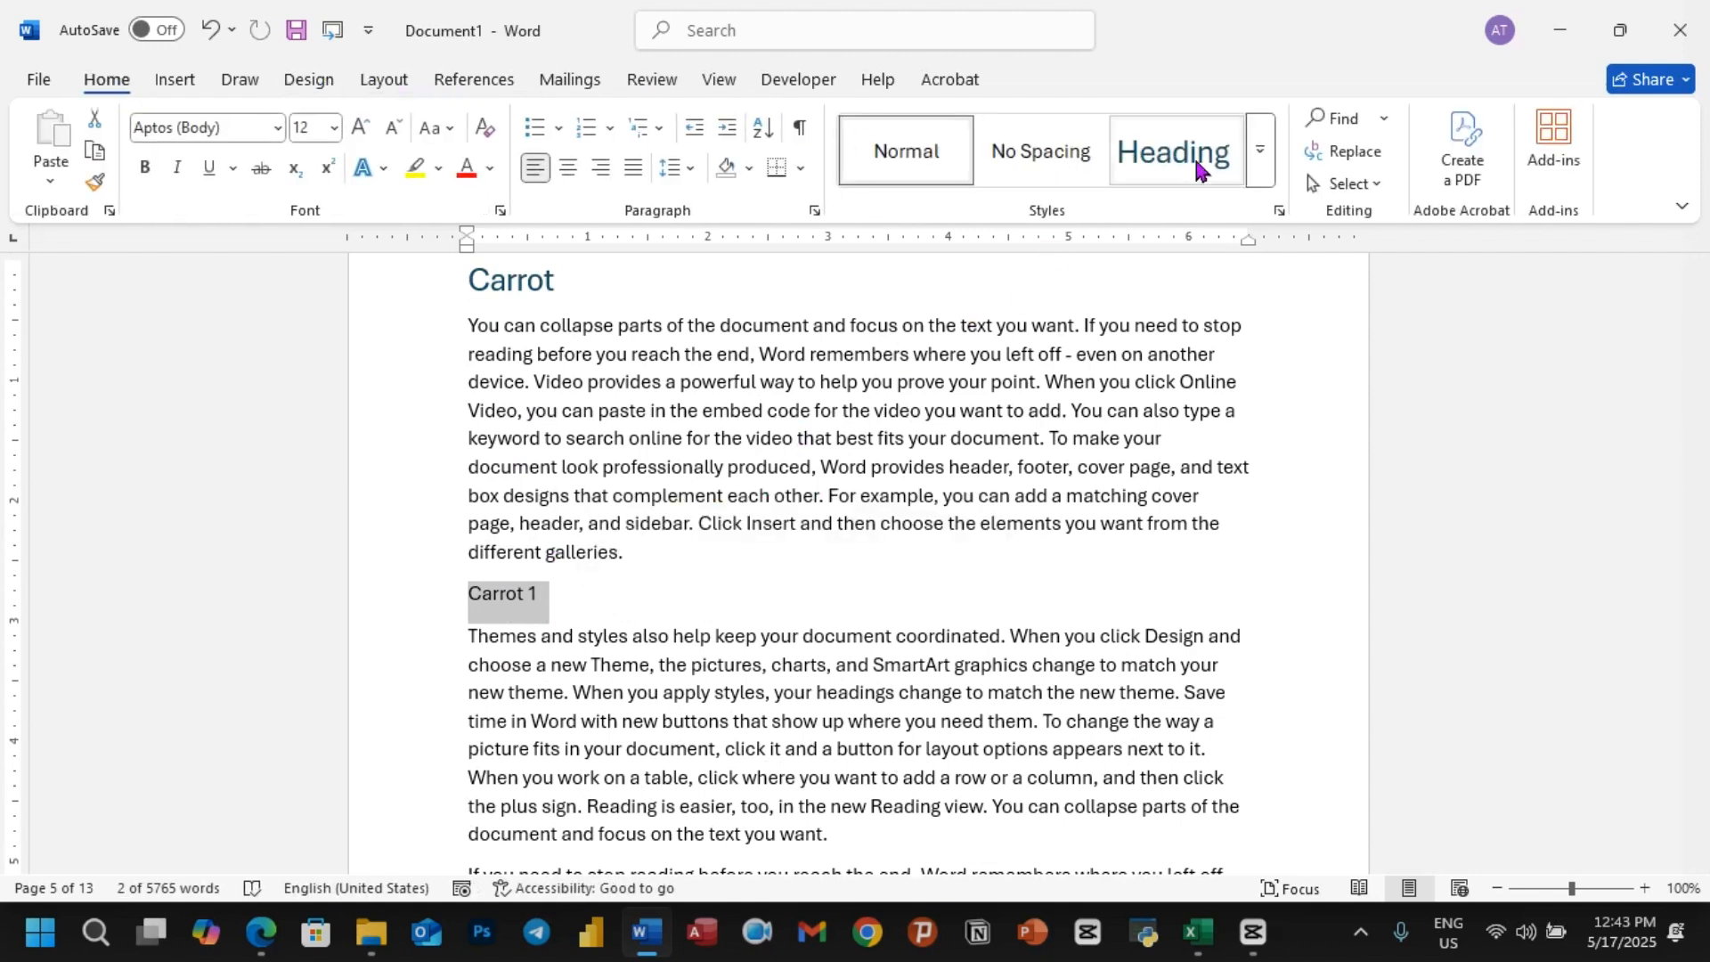
pyautogui.click(1257, 148)
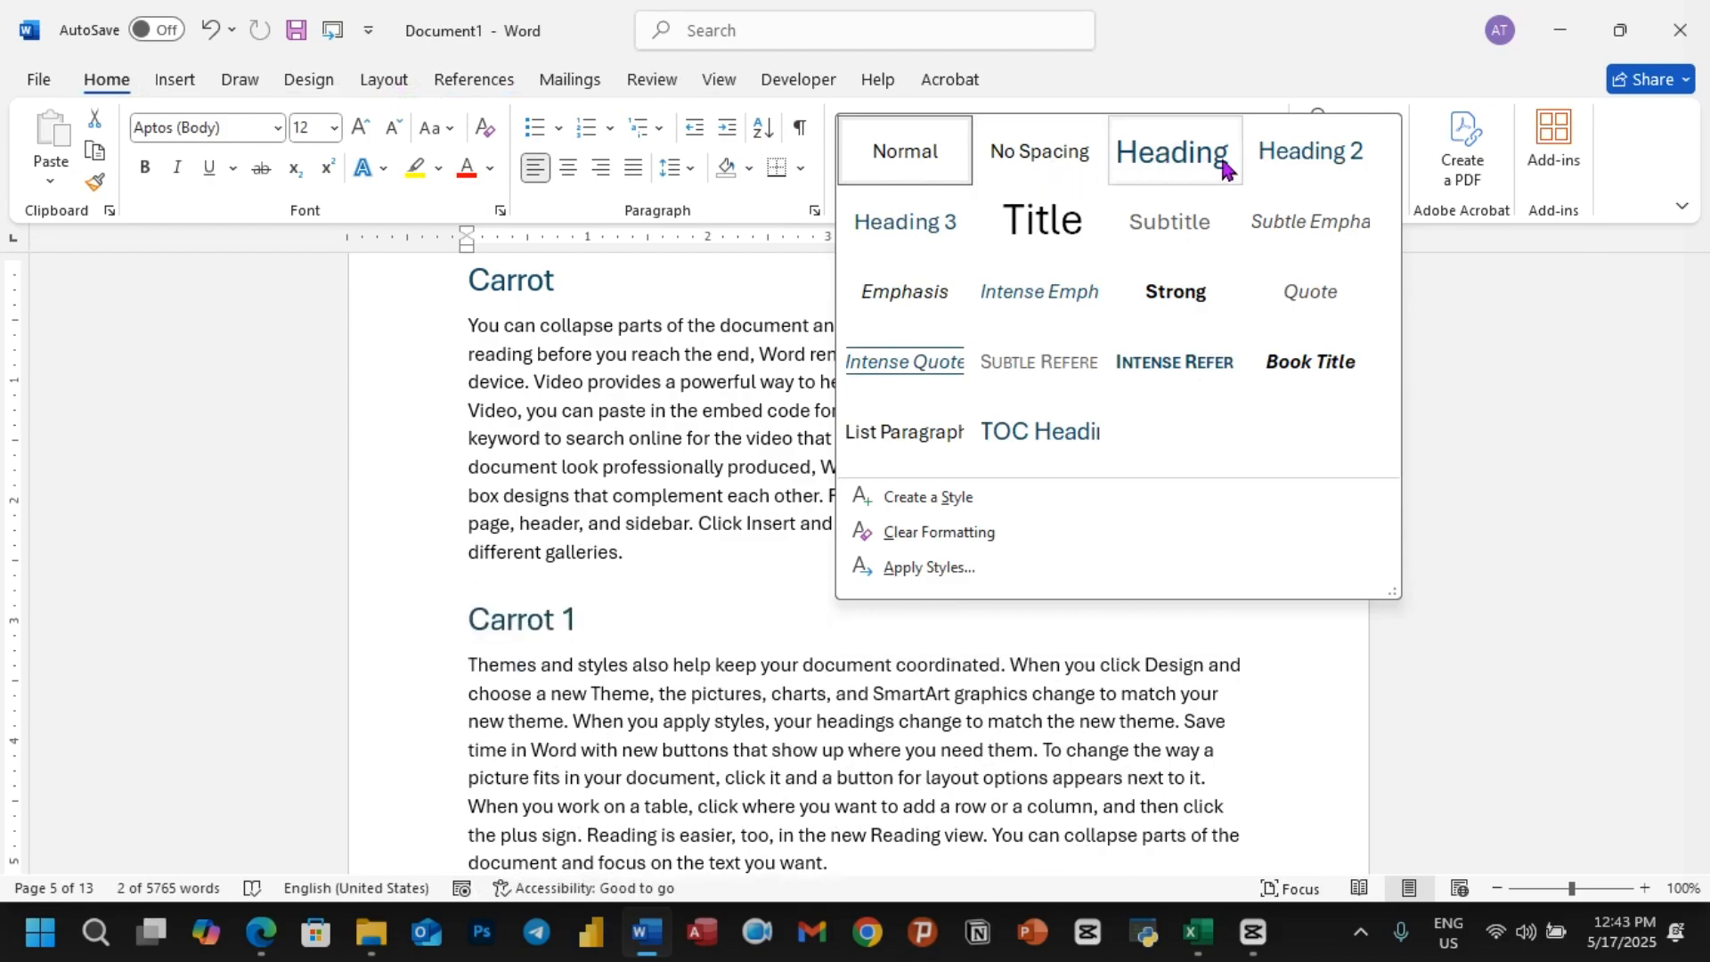
pyautogui.click(1300, 153)
# Step: Update the entire table of contents on the first page, not just its page numbers
pyautogui.scroll(10, 541, 460)
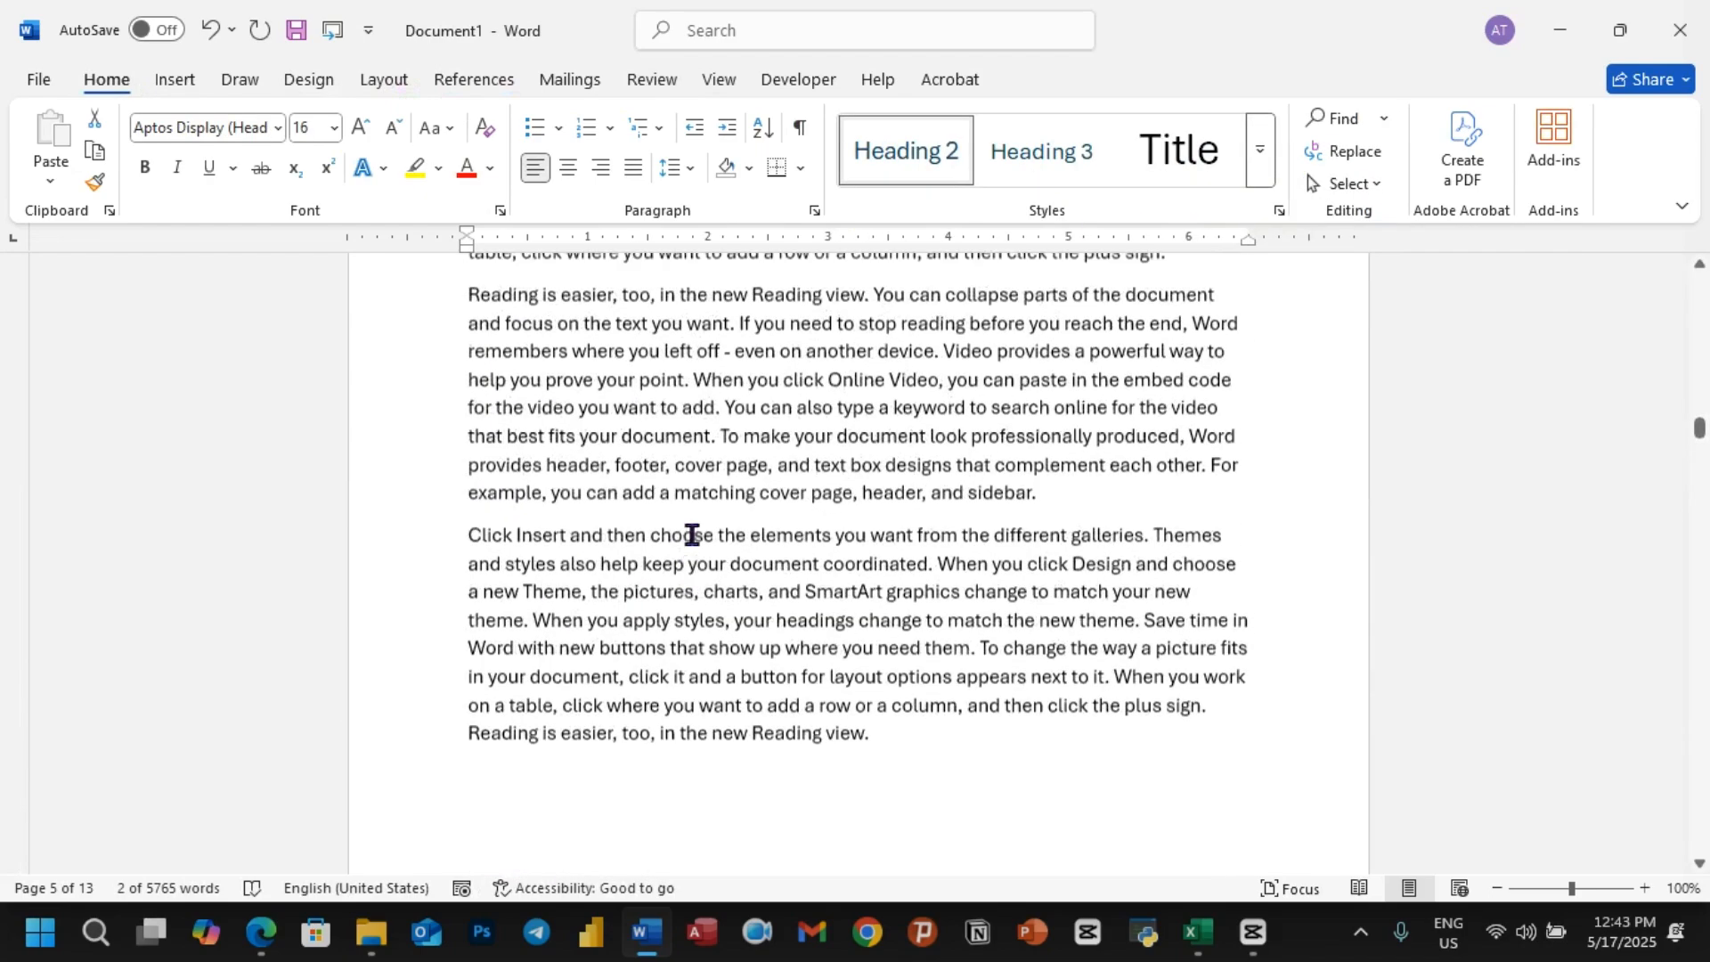
pyautogui.scroll(12, 715, 514)
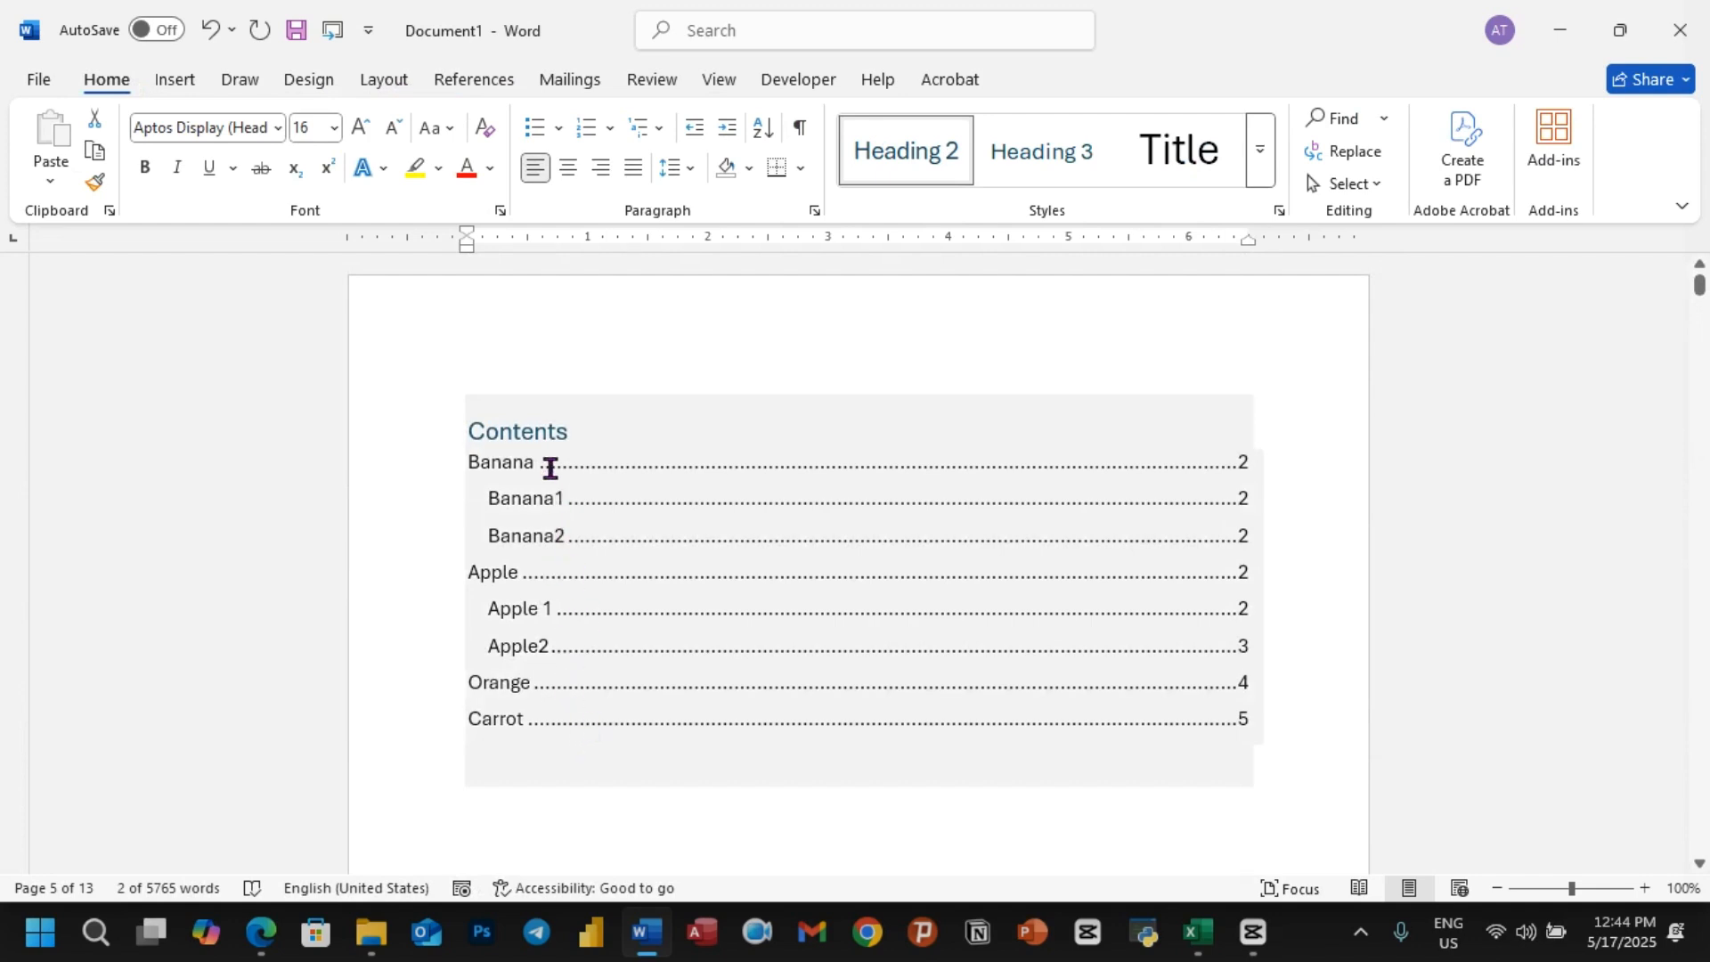
pyautogui.click(547, 398)
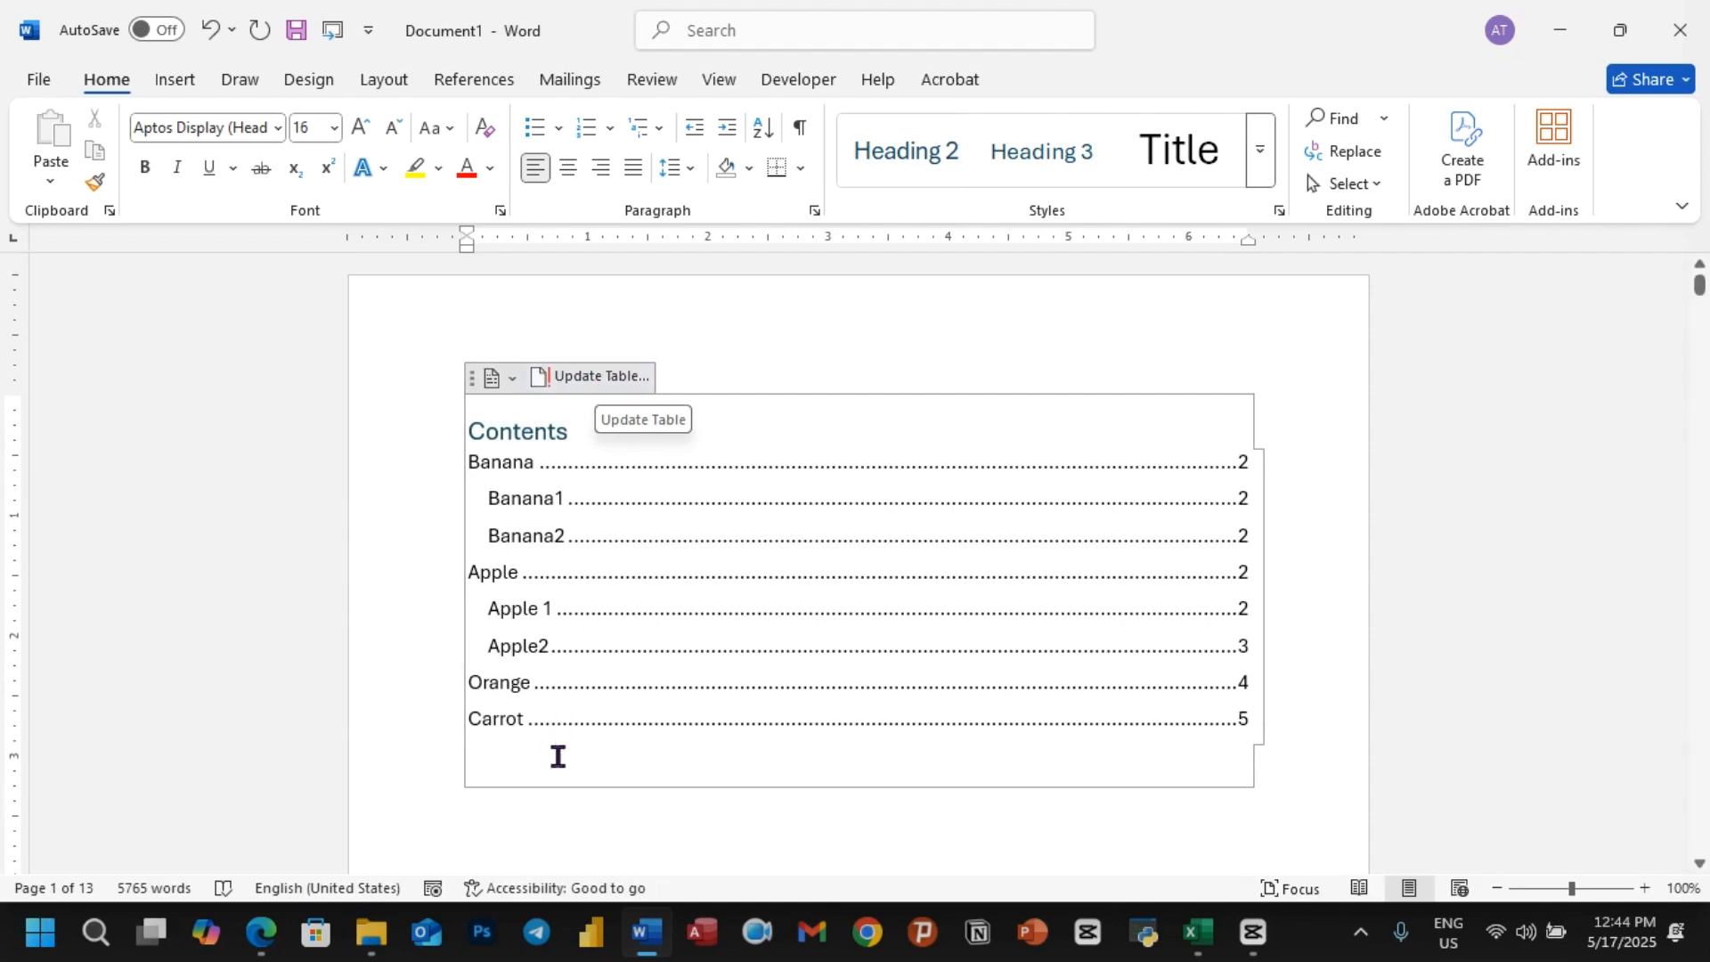
pyautogui.click(594, 381)
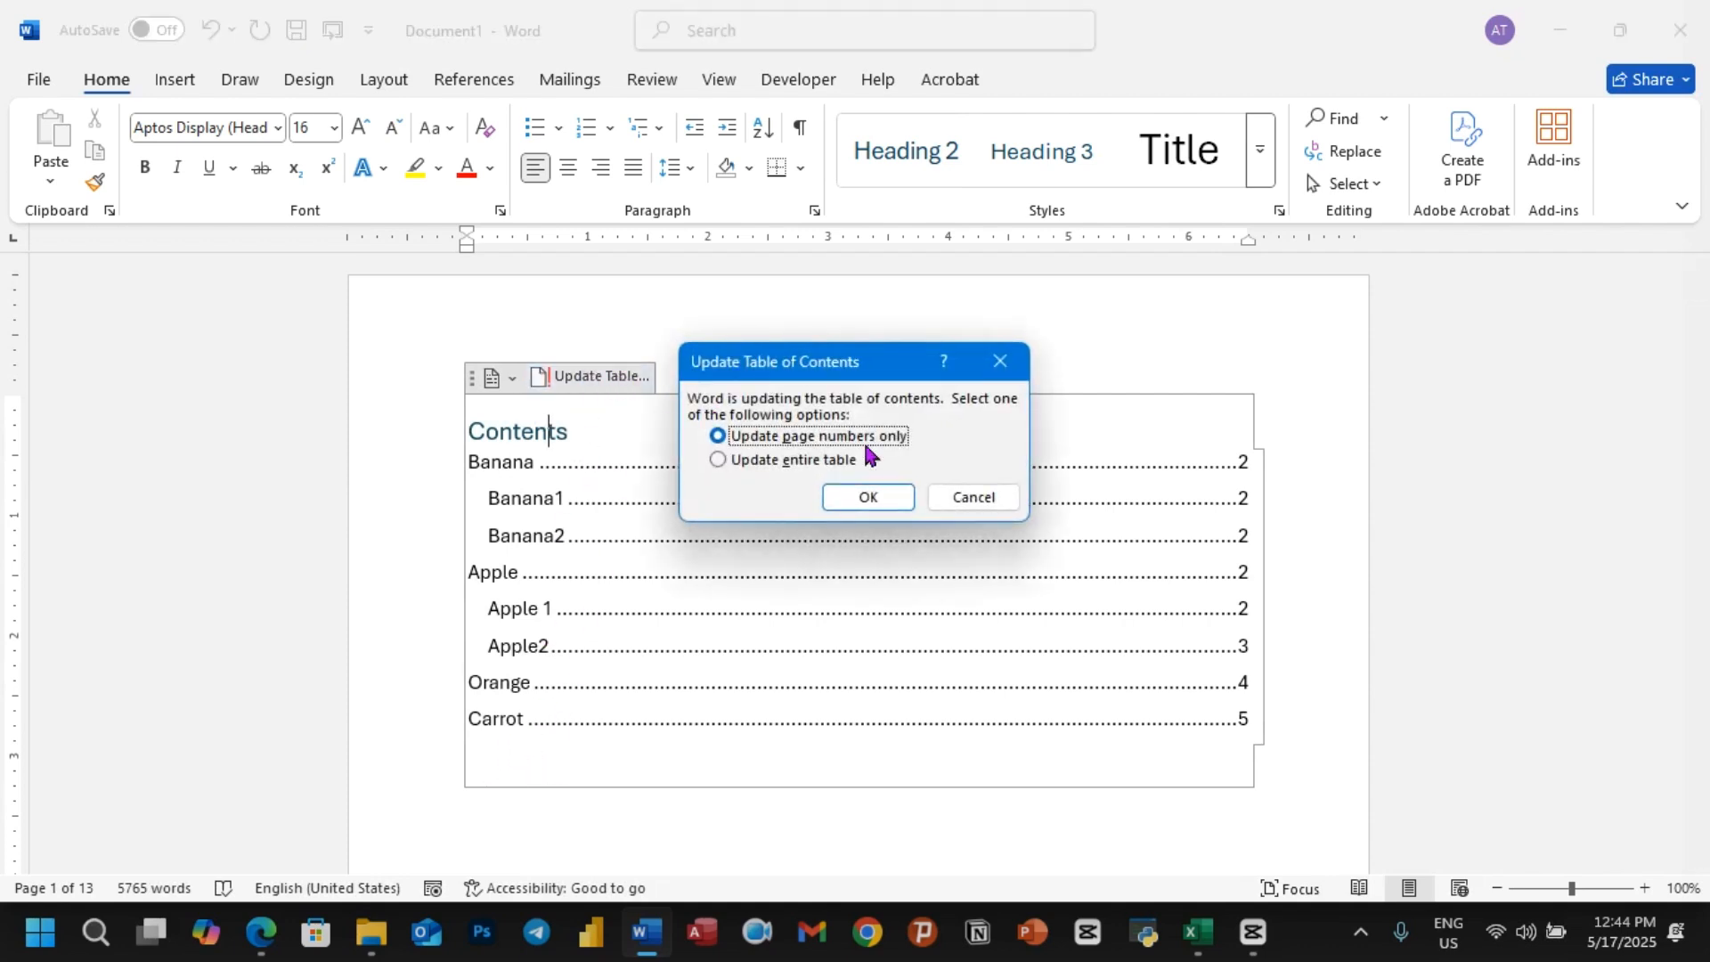
pyautogui.click(729, 465)
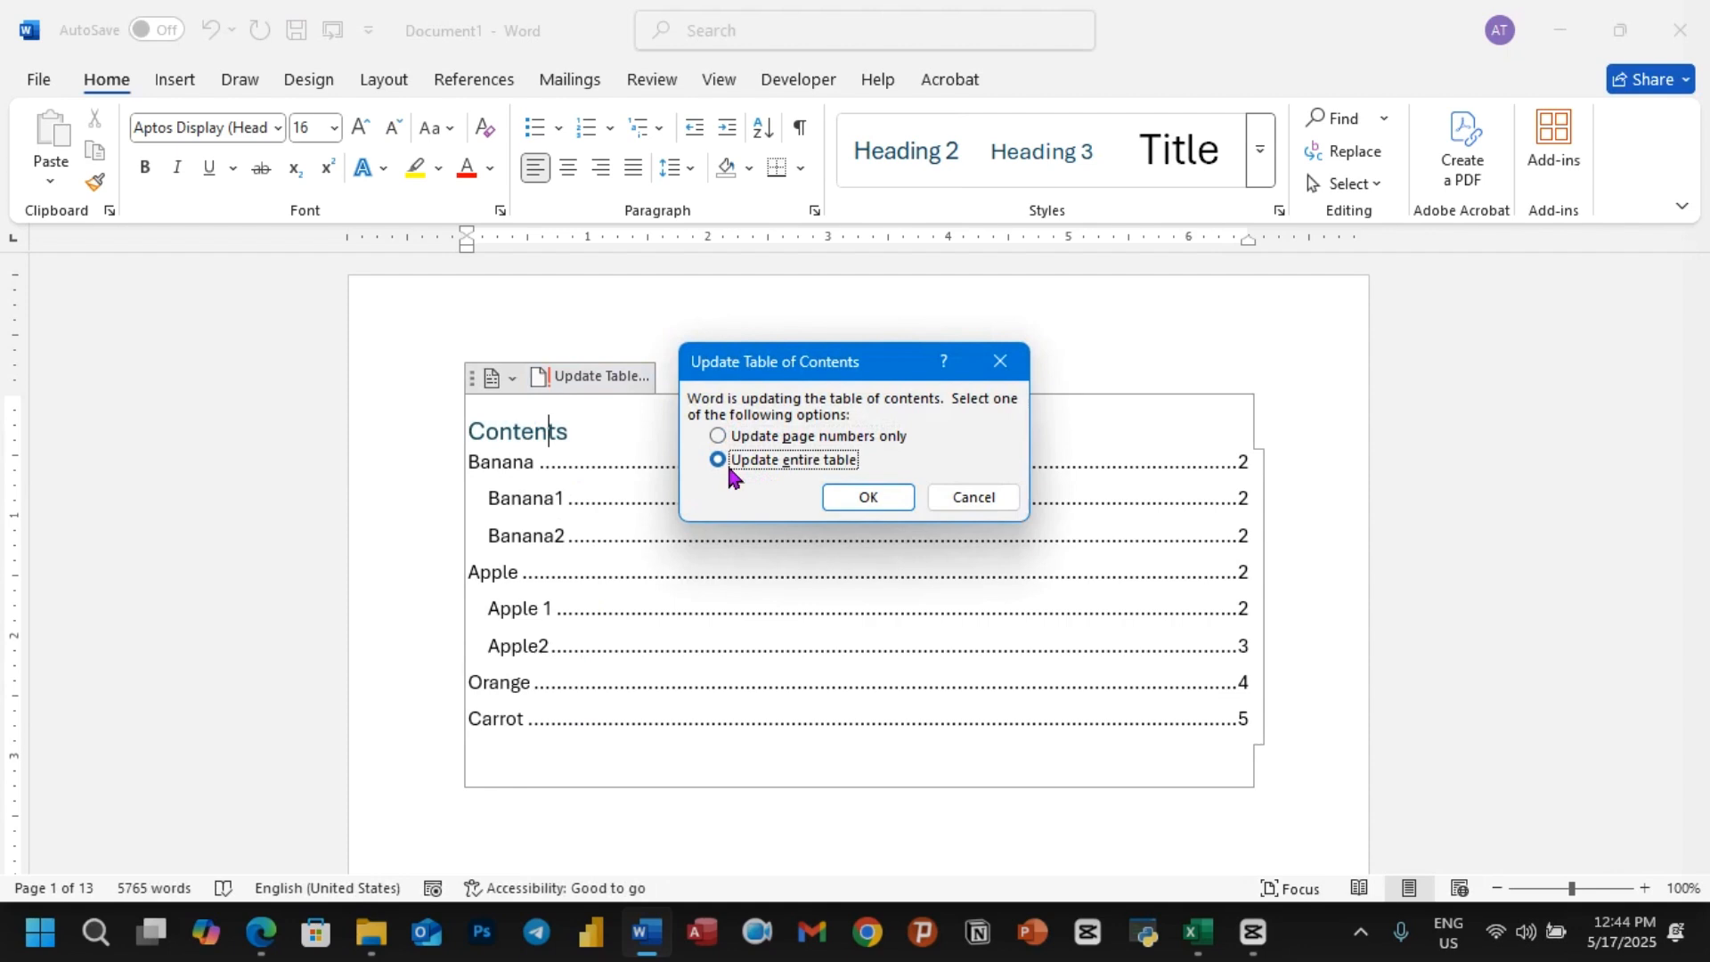
pyautogui.click(856, 499)
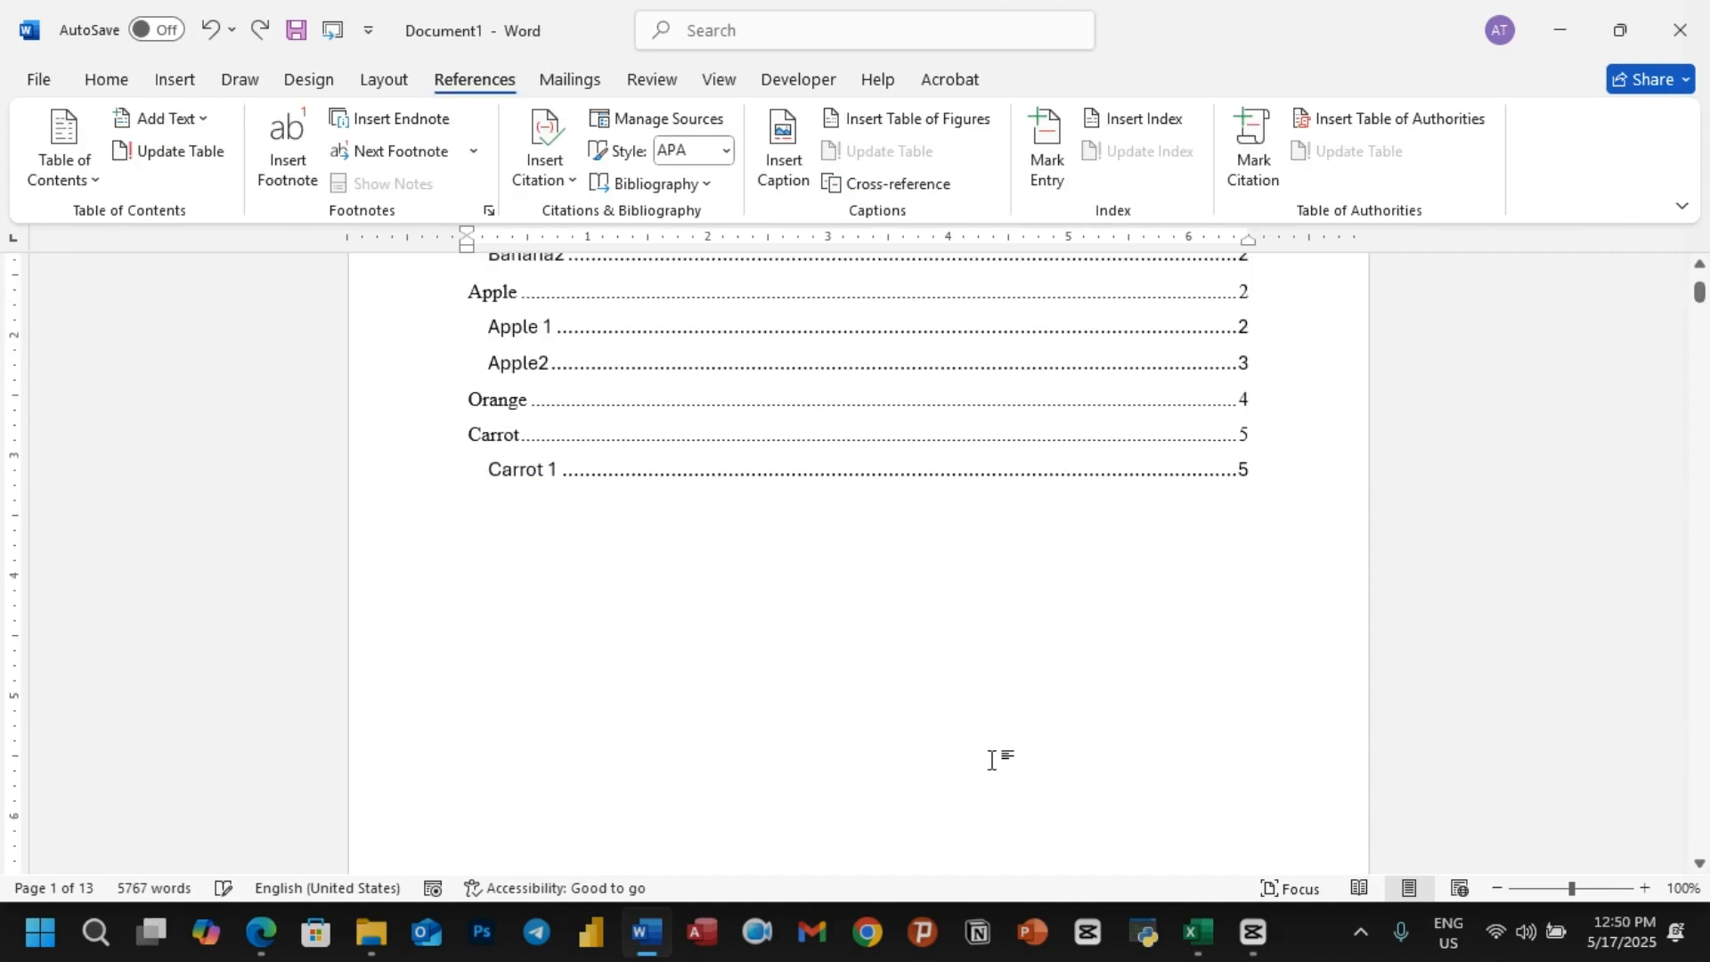
pyautogui.scroll(4, 991, 759)
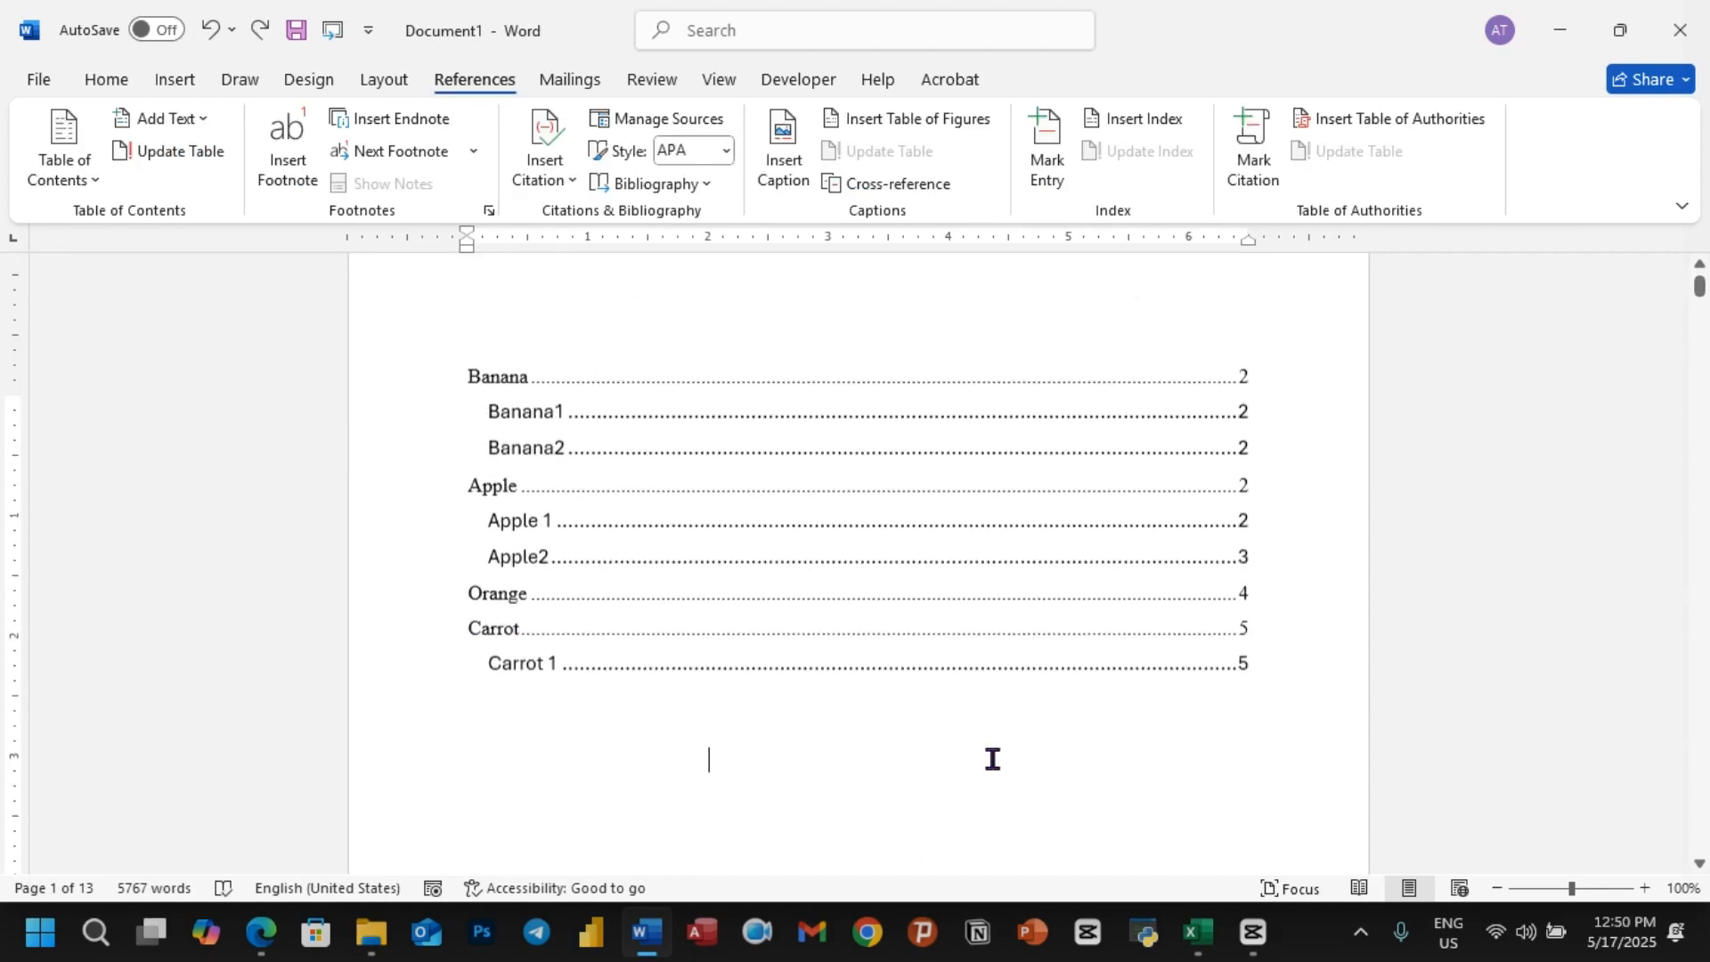
# Step: Replace the existing table of contents with the built-in Automatic Table 2 design
pyautogui.click(670, 424)
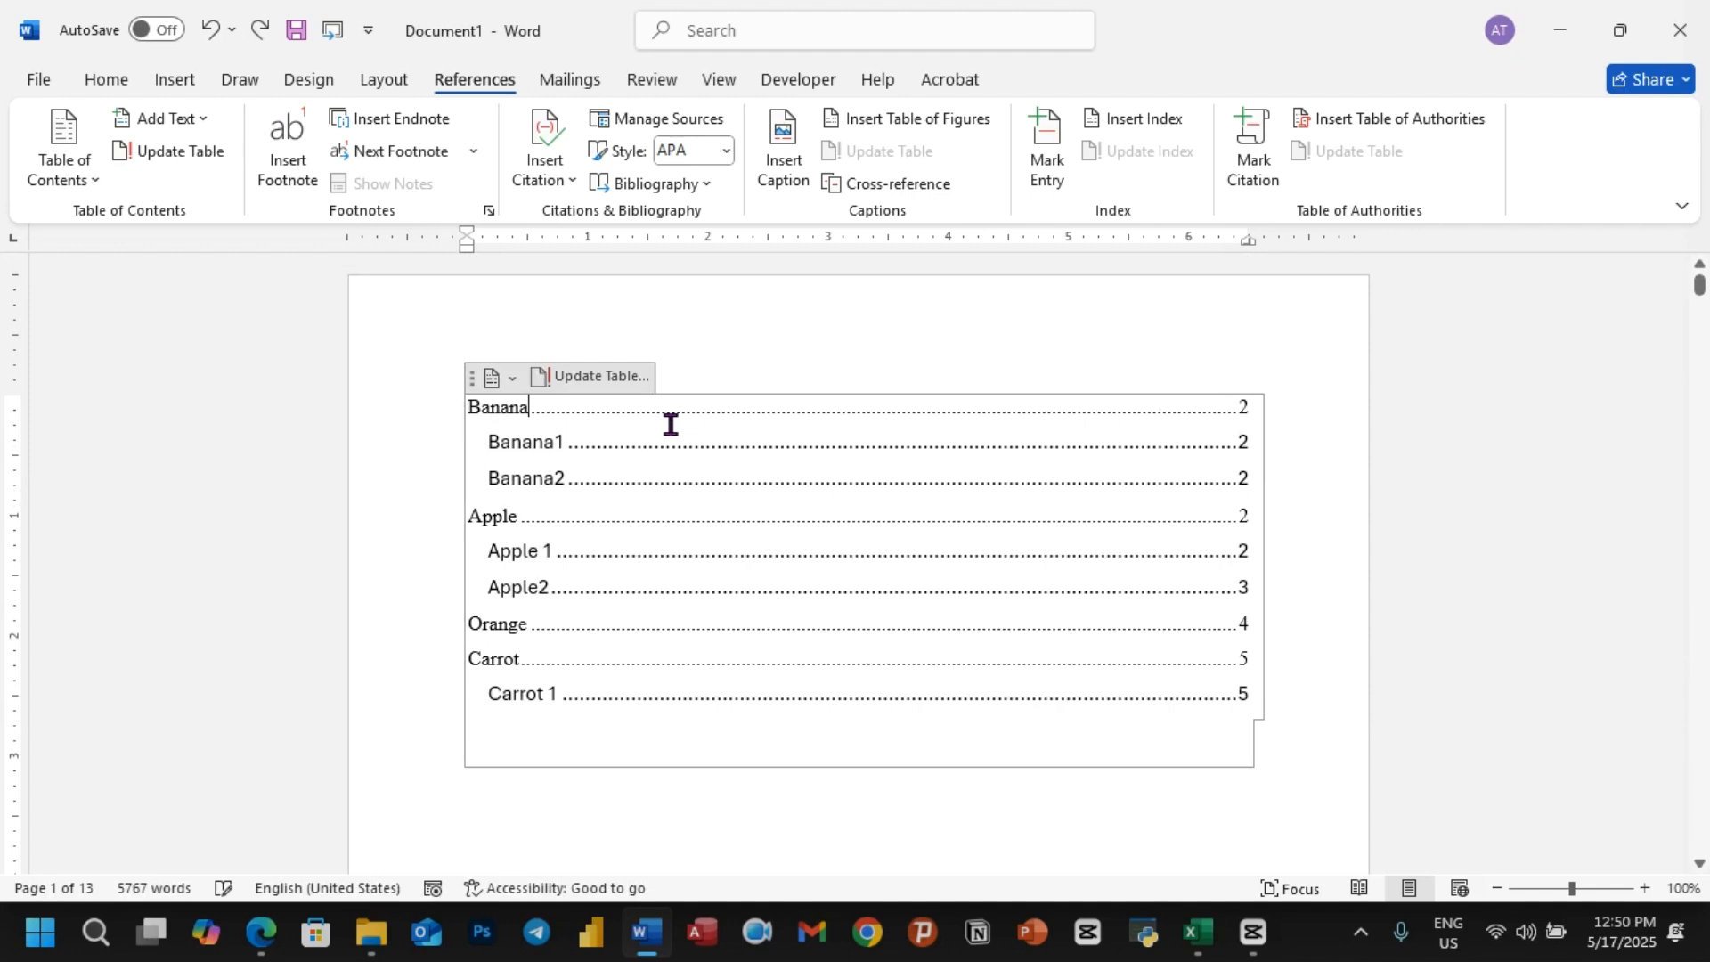
pyautogui.click(97, 185)
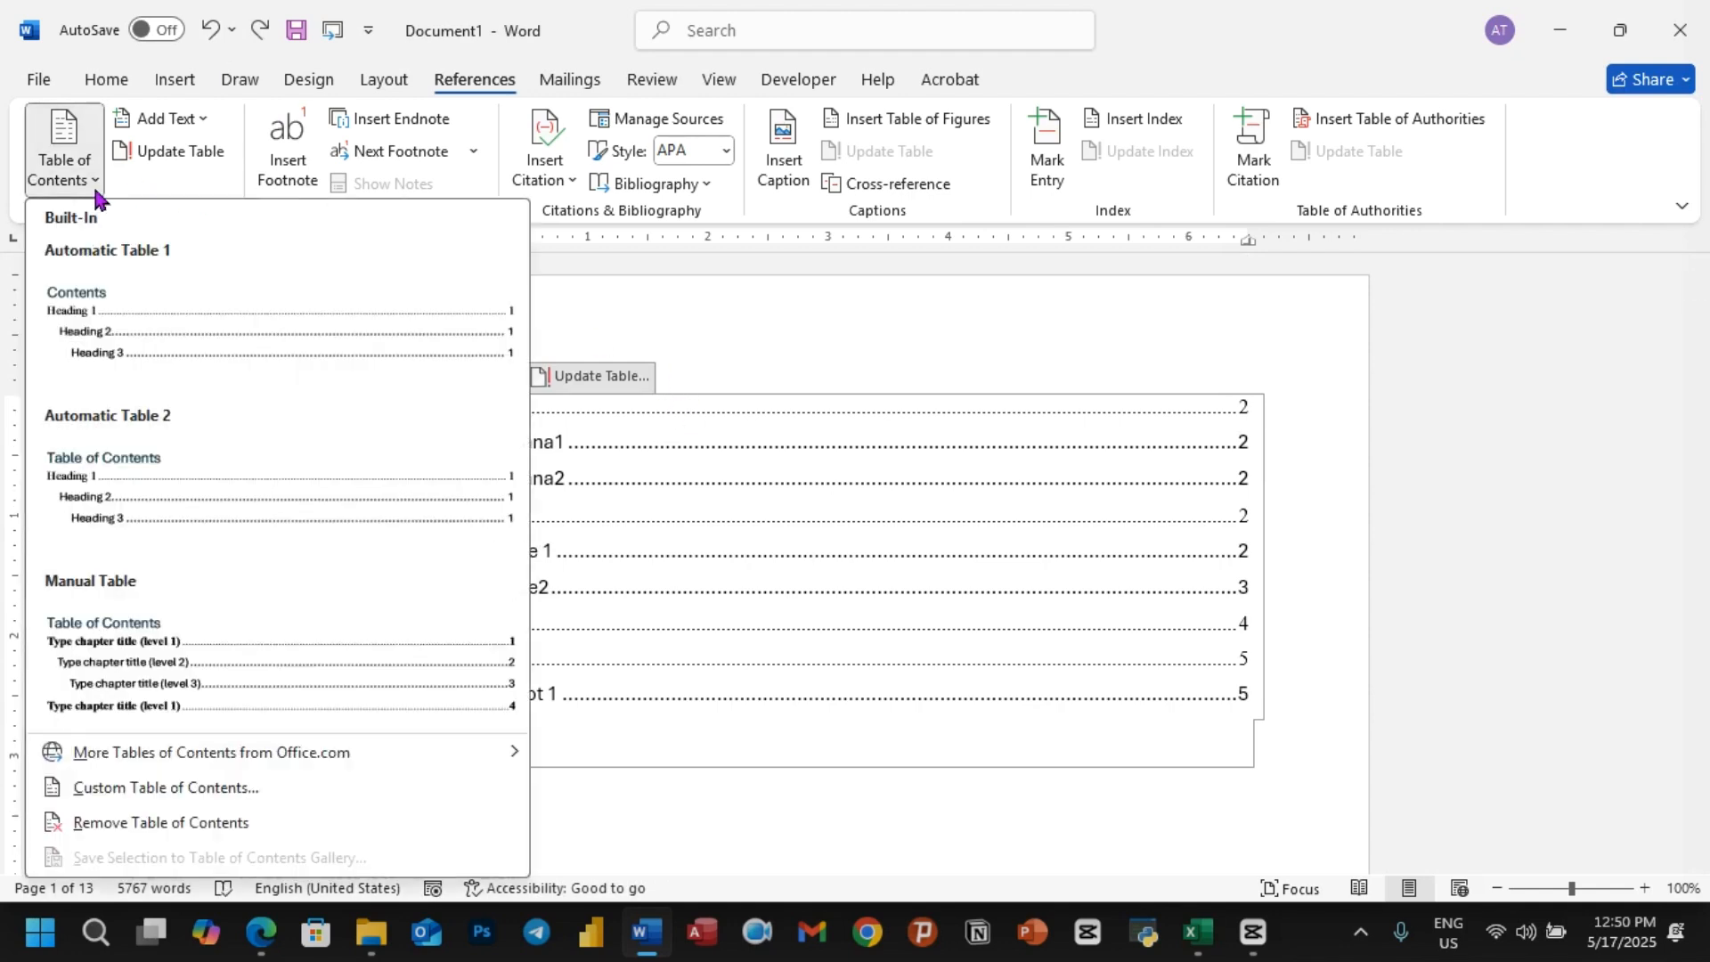
pyautogui.click(129, 486)
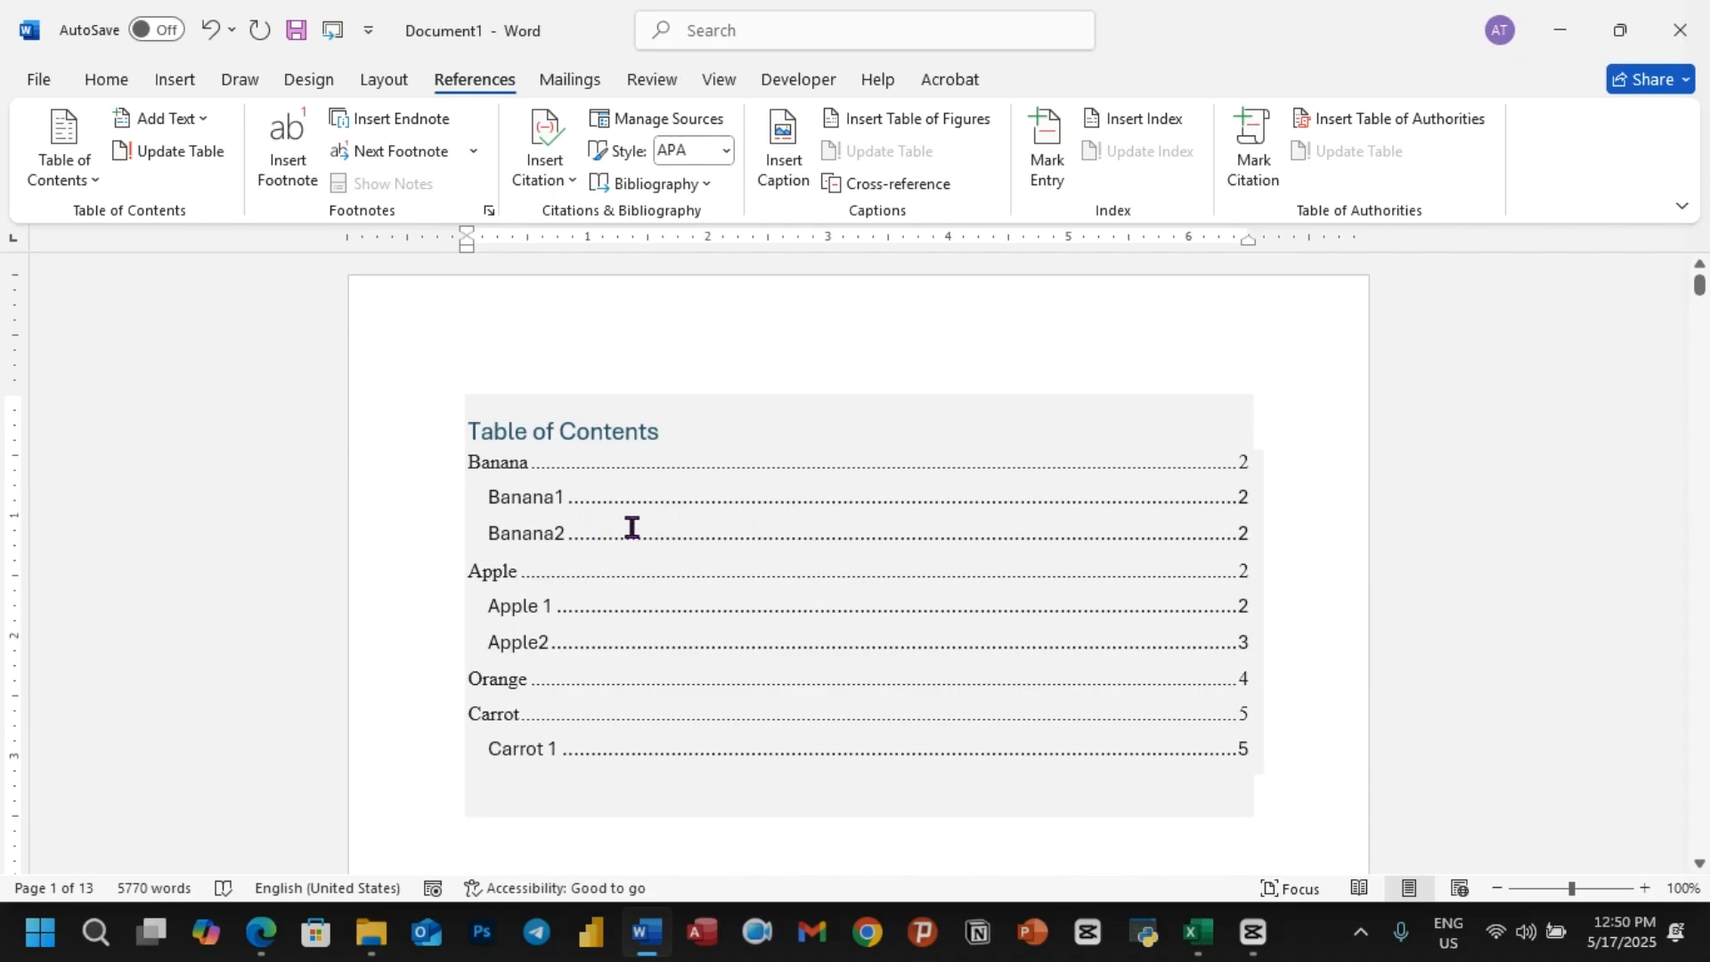
# Step: Add several blank lines after the first paragraph of the Banana section, above the Banana1 subtitle
pyautogui.scroll(-6, 673, 539)
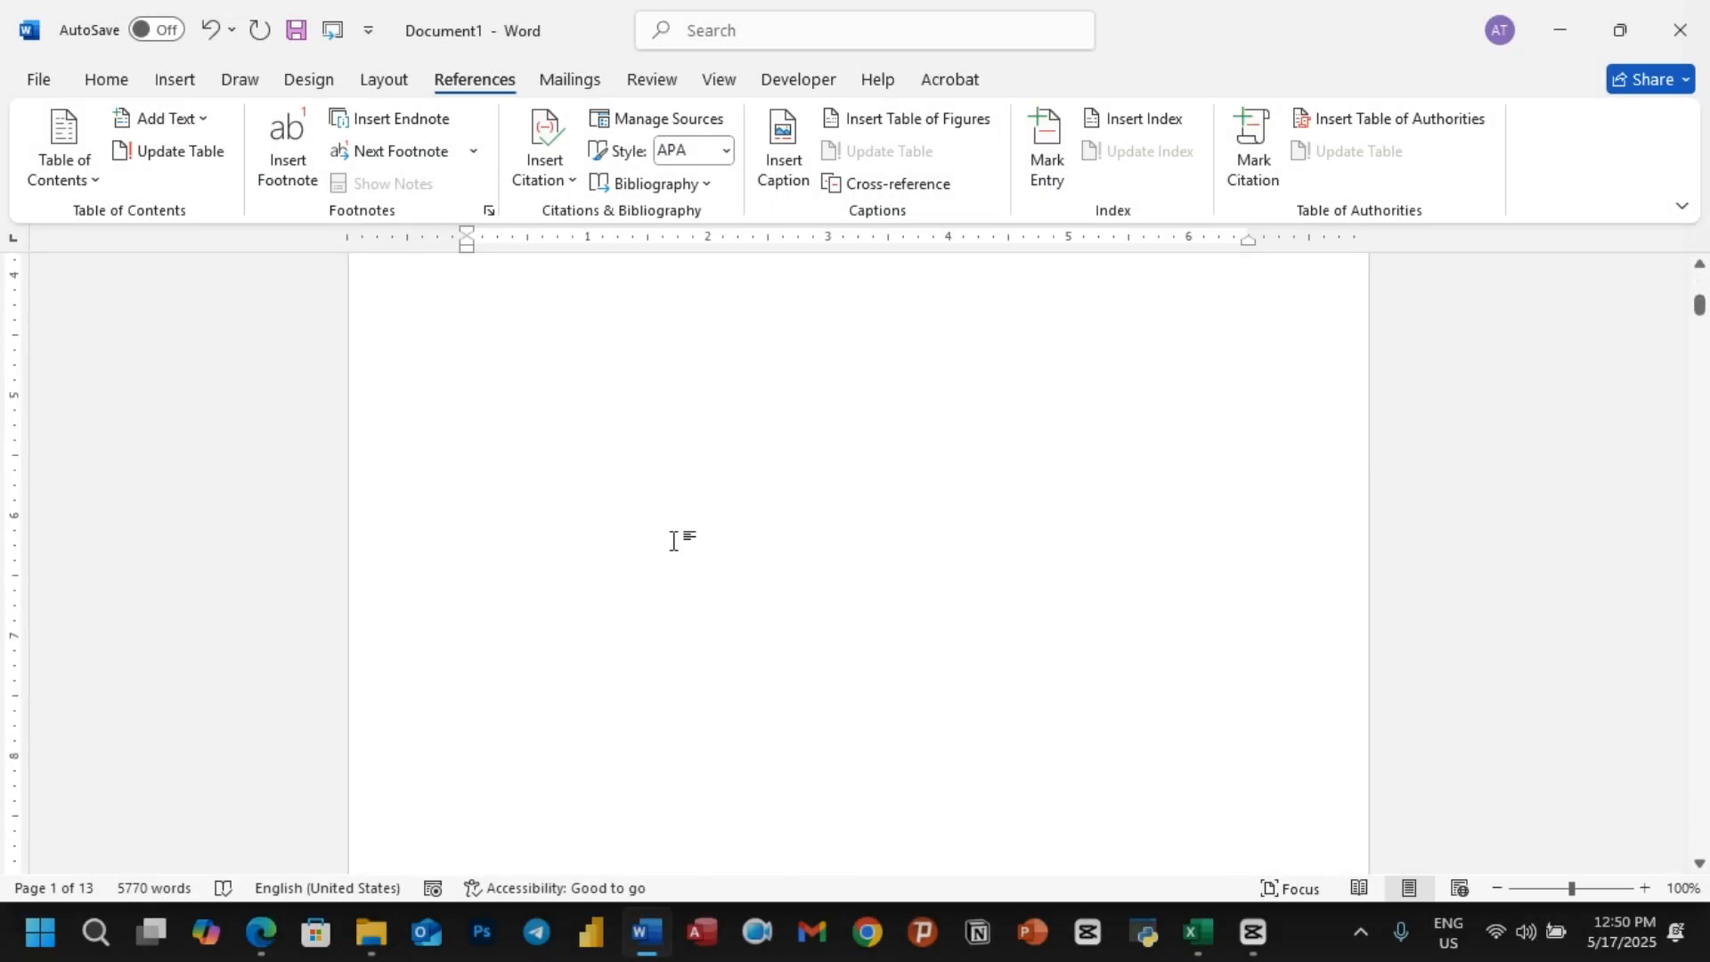
pyautogui.scroll(-5, 673, 539)
pyautogui.scroll(-2, 629, 449)
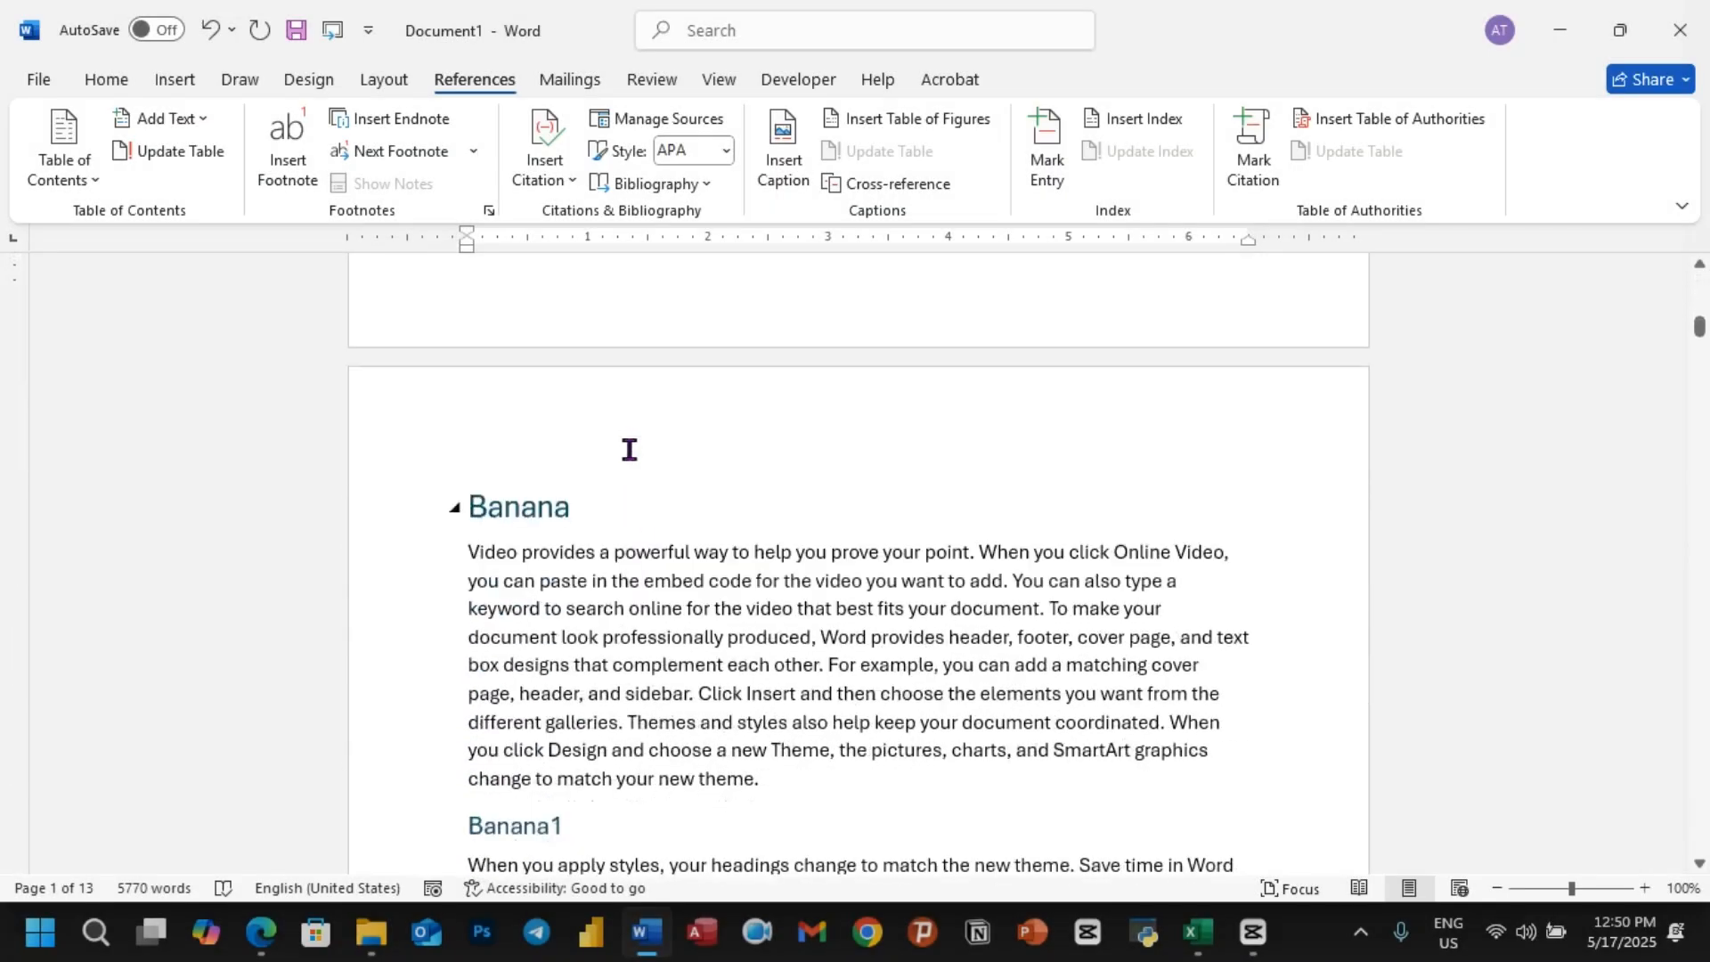
pyautogui.scroll(-2, 677, 463)
pyautogui.scroll(-1, 744, 499)
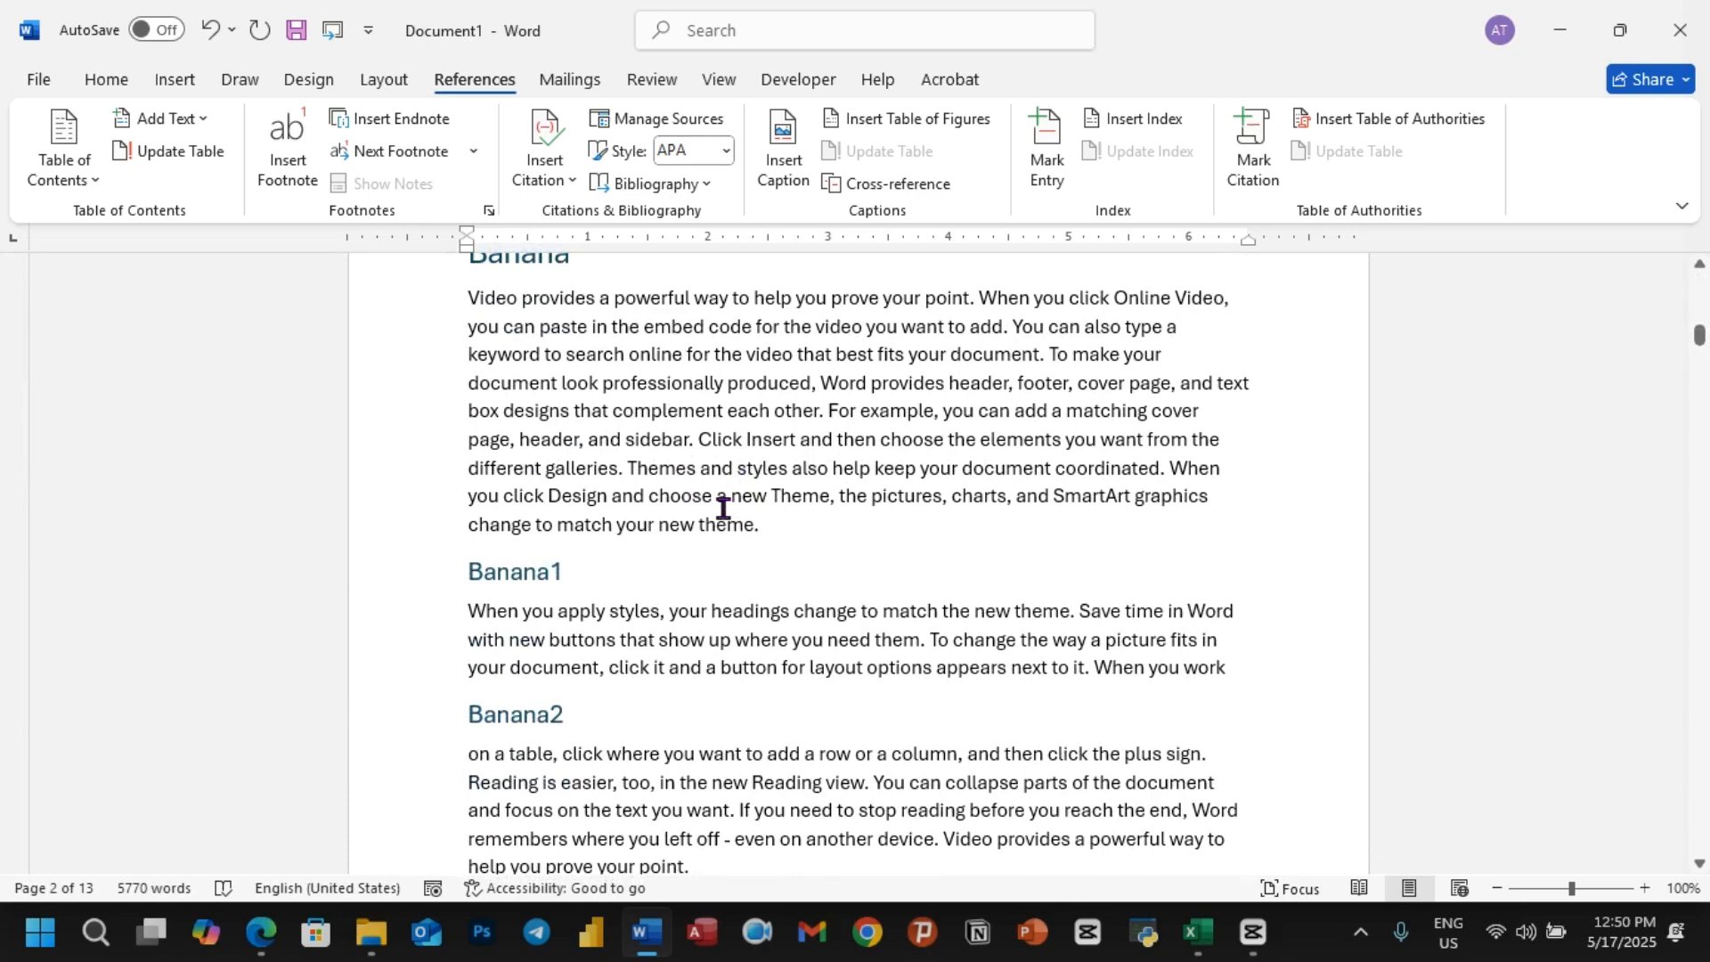
pyautogui.click(774, 528)
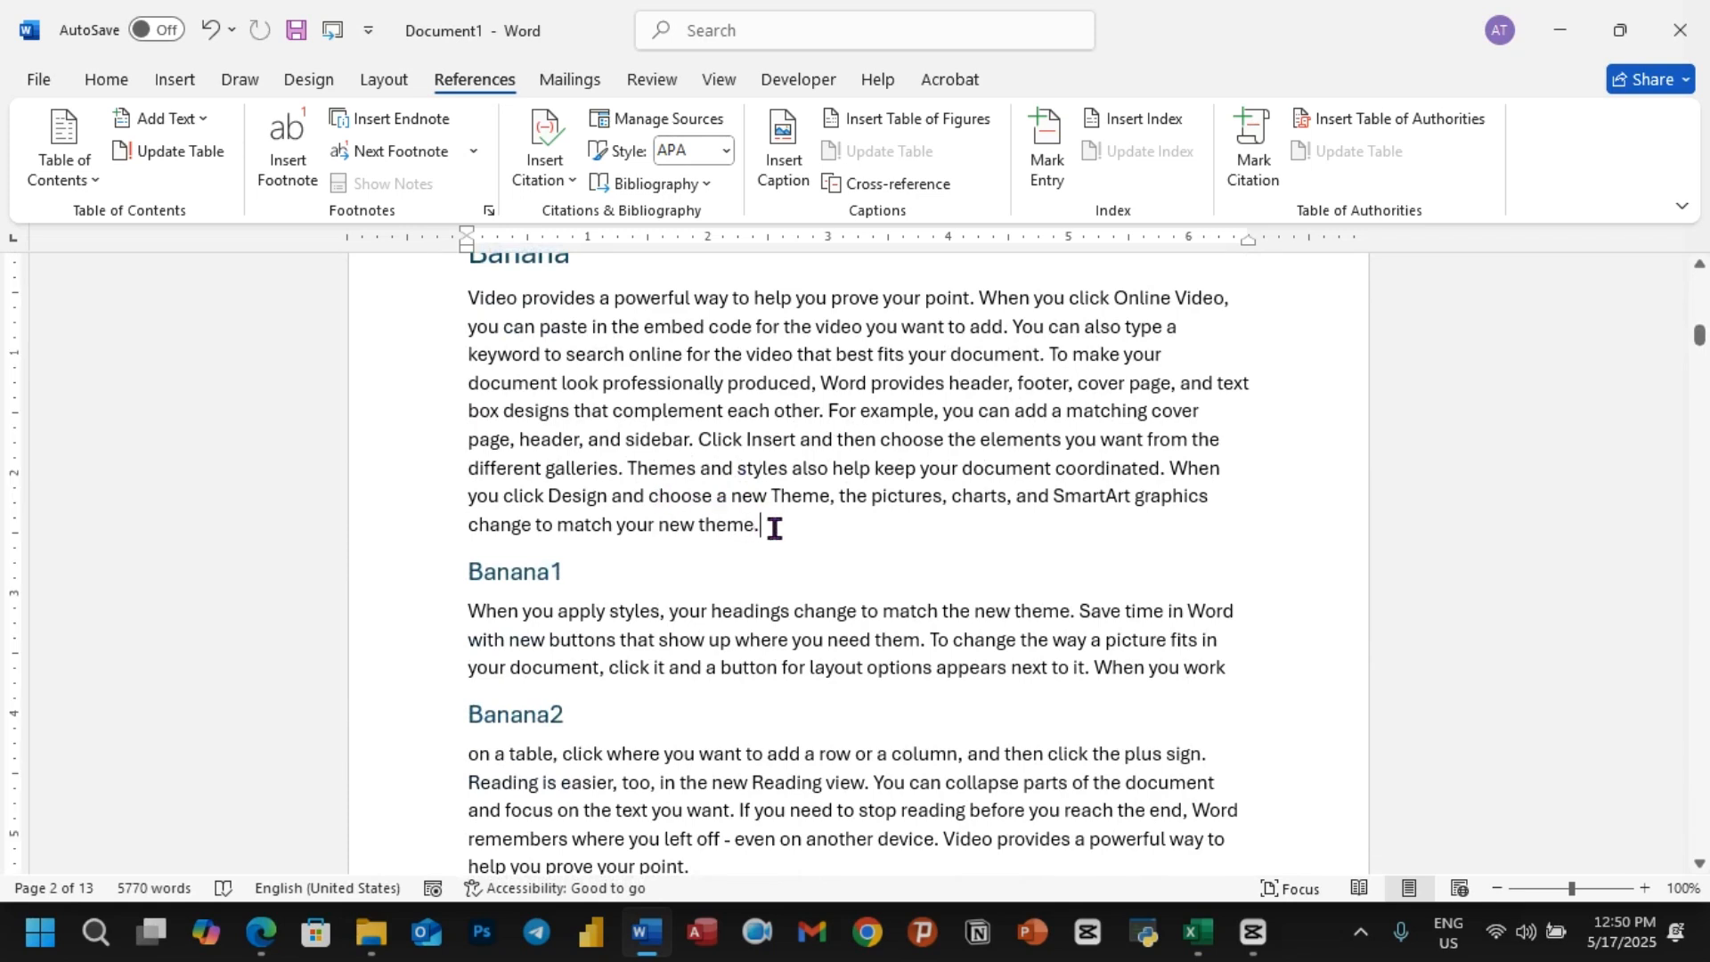
pyautogui.press('Return')
pyautogui.press('Return')
pyautogui.press('Return')
pyautogui.press('Return')
pyautogui.press('Return')
pyautogui.press('Return')
pyautogui.press('Return')
pyautogui.press('Return')
pyautogui.press('Return')
pyautogui.press('Return')
pyautogui.press('Return')
pyautogui.press('Return')
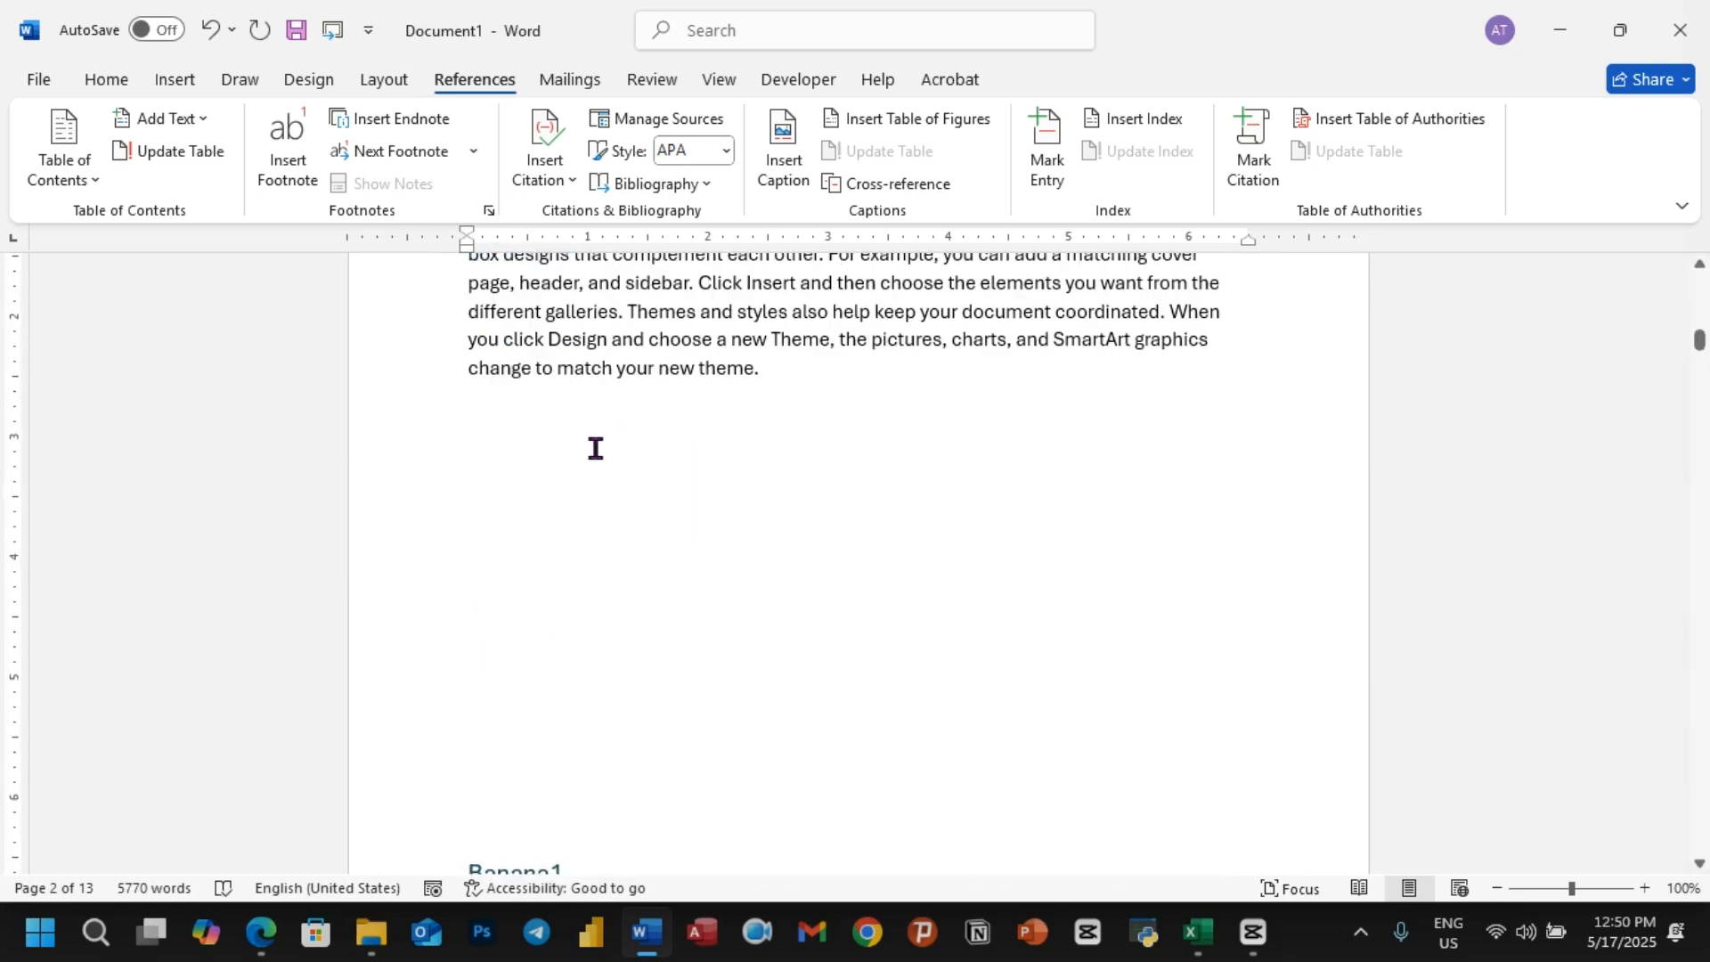
# Step: Insert a table with four columns and three rows in the blank space above the Banana1 subtitle
pyautogui.click(493, 476)
pyautogui.click(177, 80)
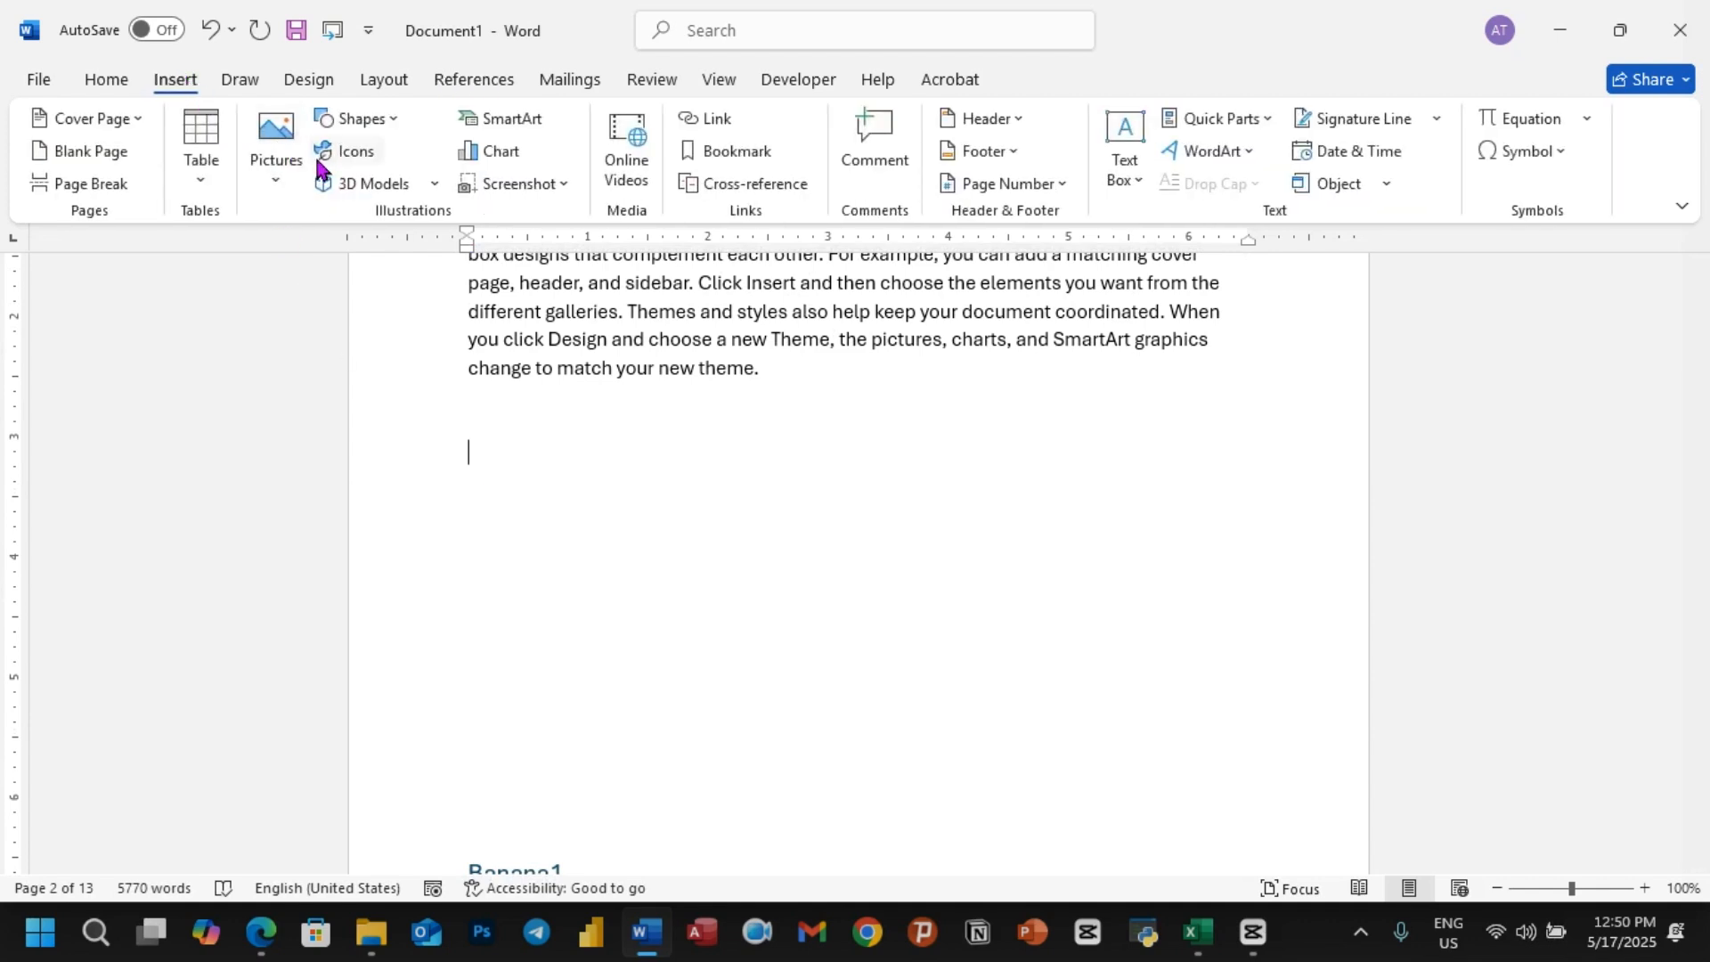
pyautogui.click(202, 171)
pyautogui.click(285, 333)
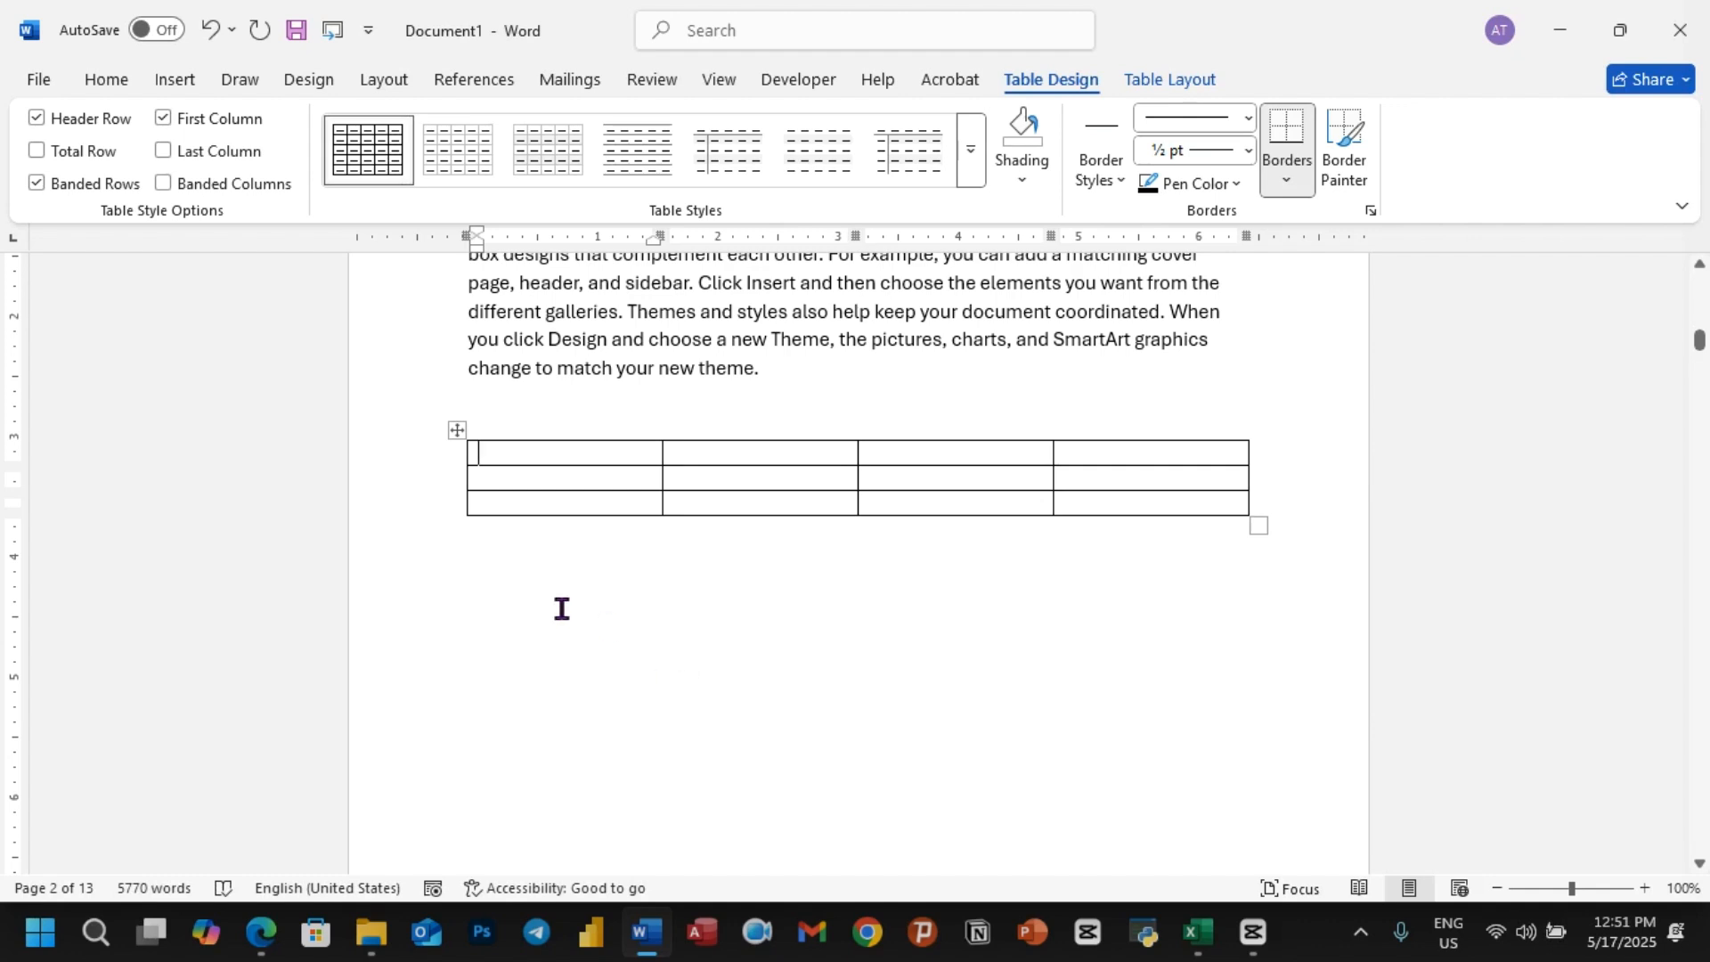
# Step: Insert the caption "Table 1:Fruit" for the whole Banana table, keeping the Table label and positioning it below the selected item
pyautogui.click(454, 430)
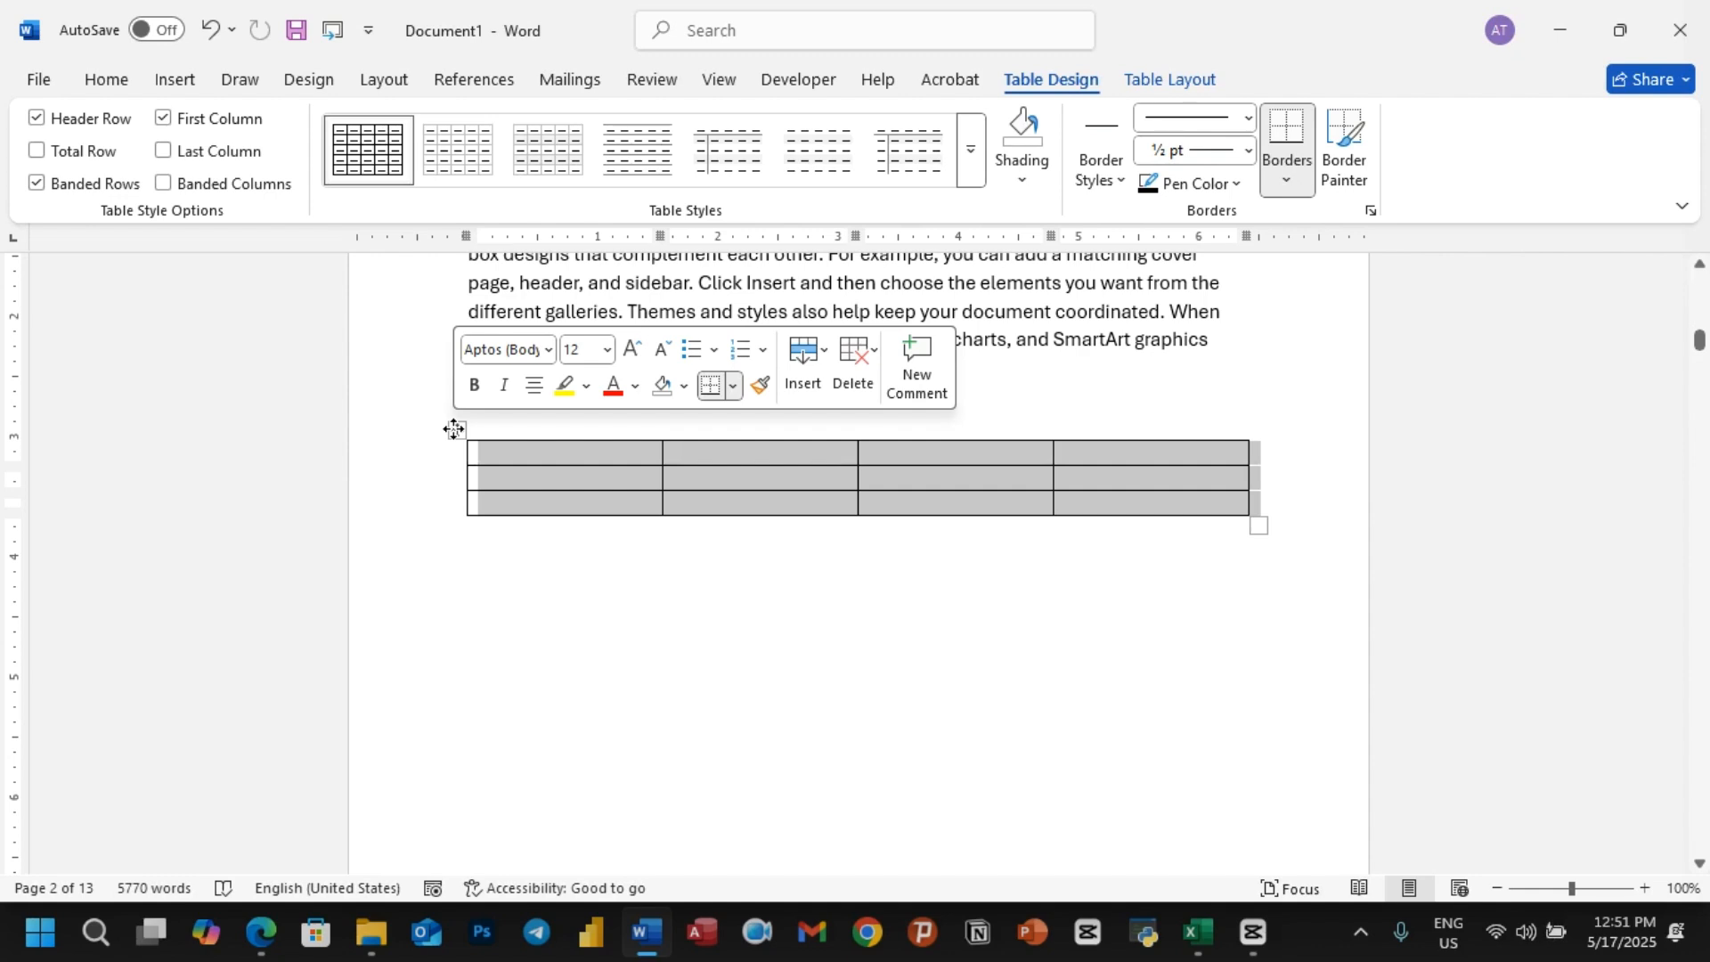
pyautogui.rightClick(454, 430)
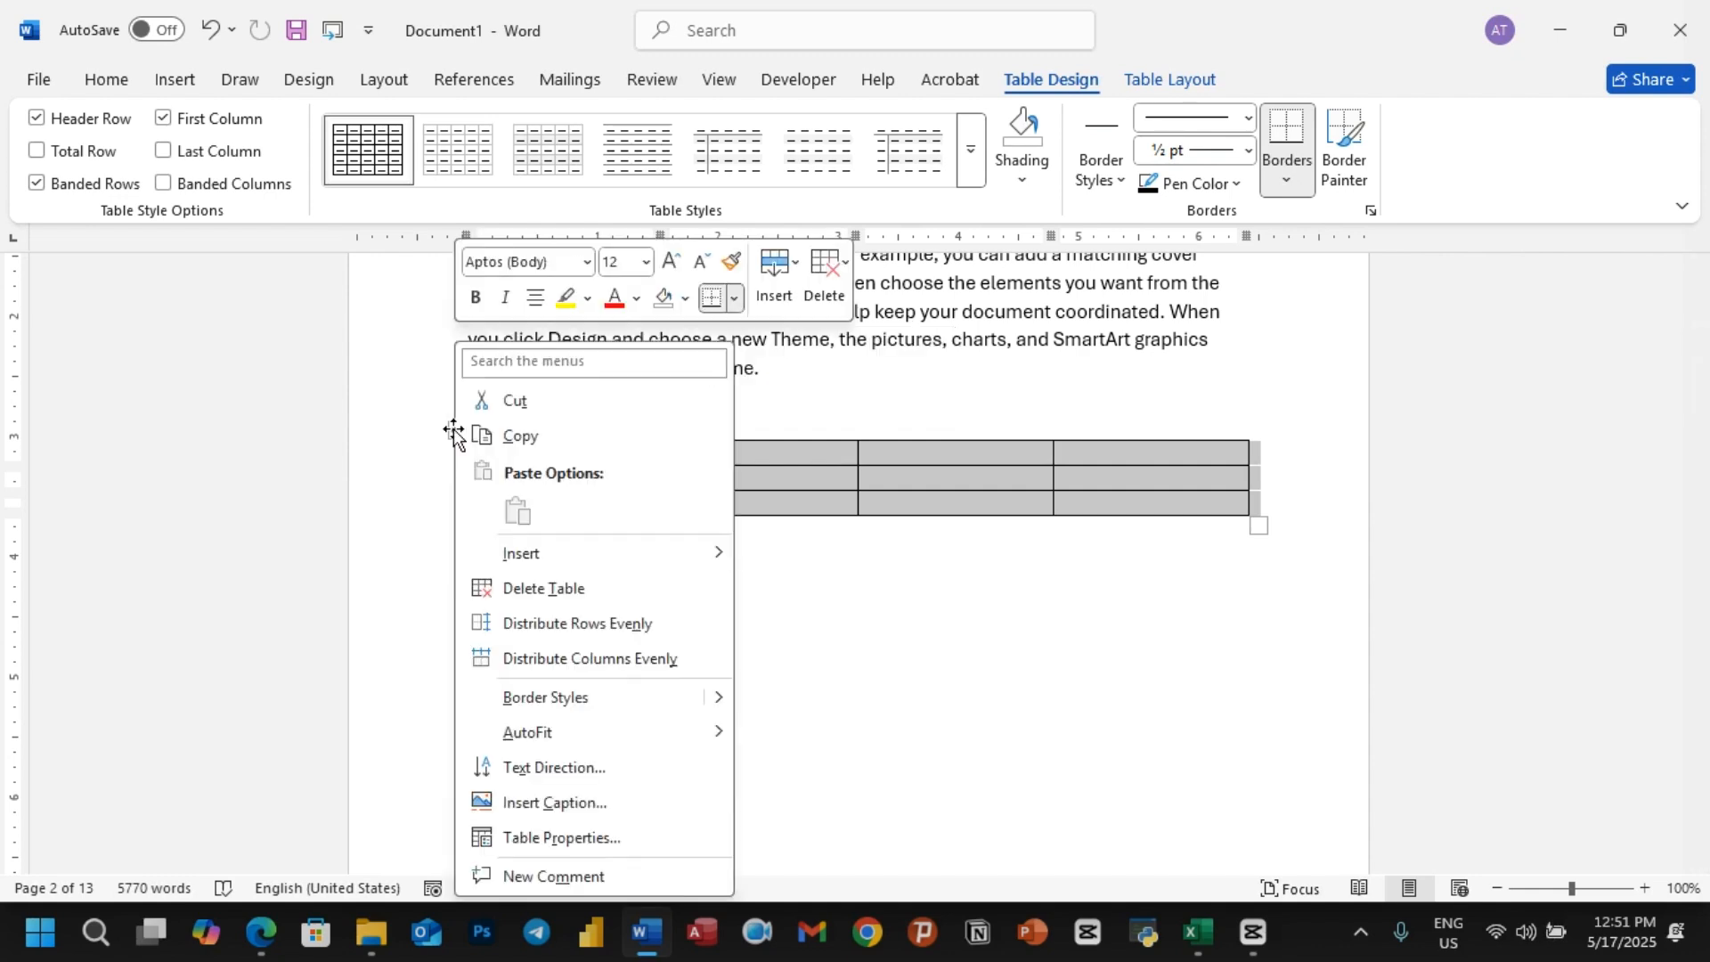
pyautogui.click(534, 805)
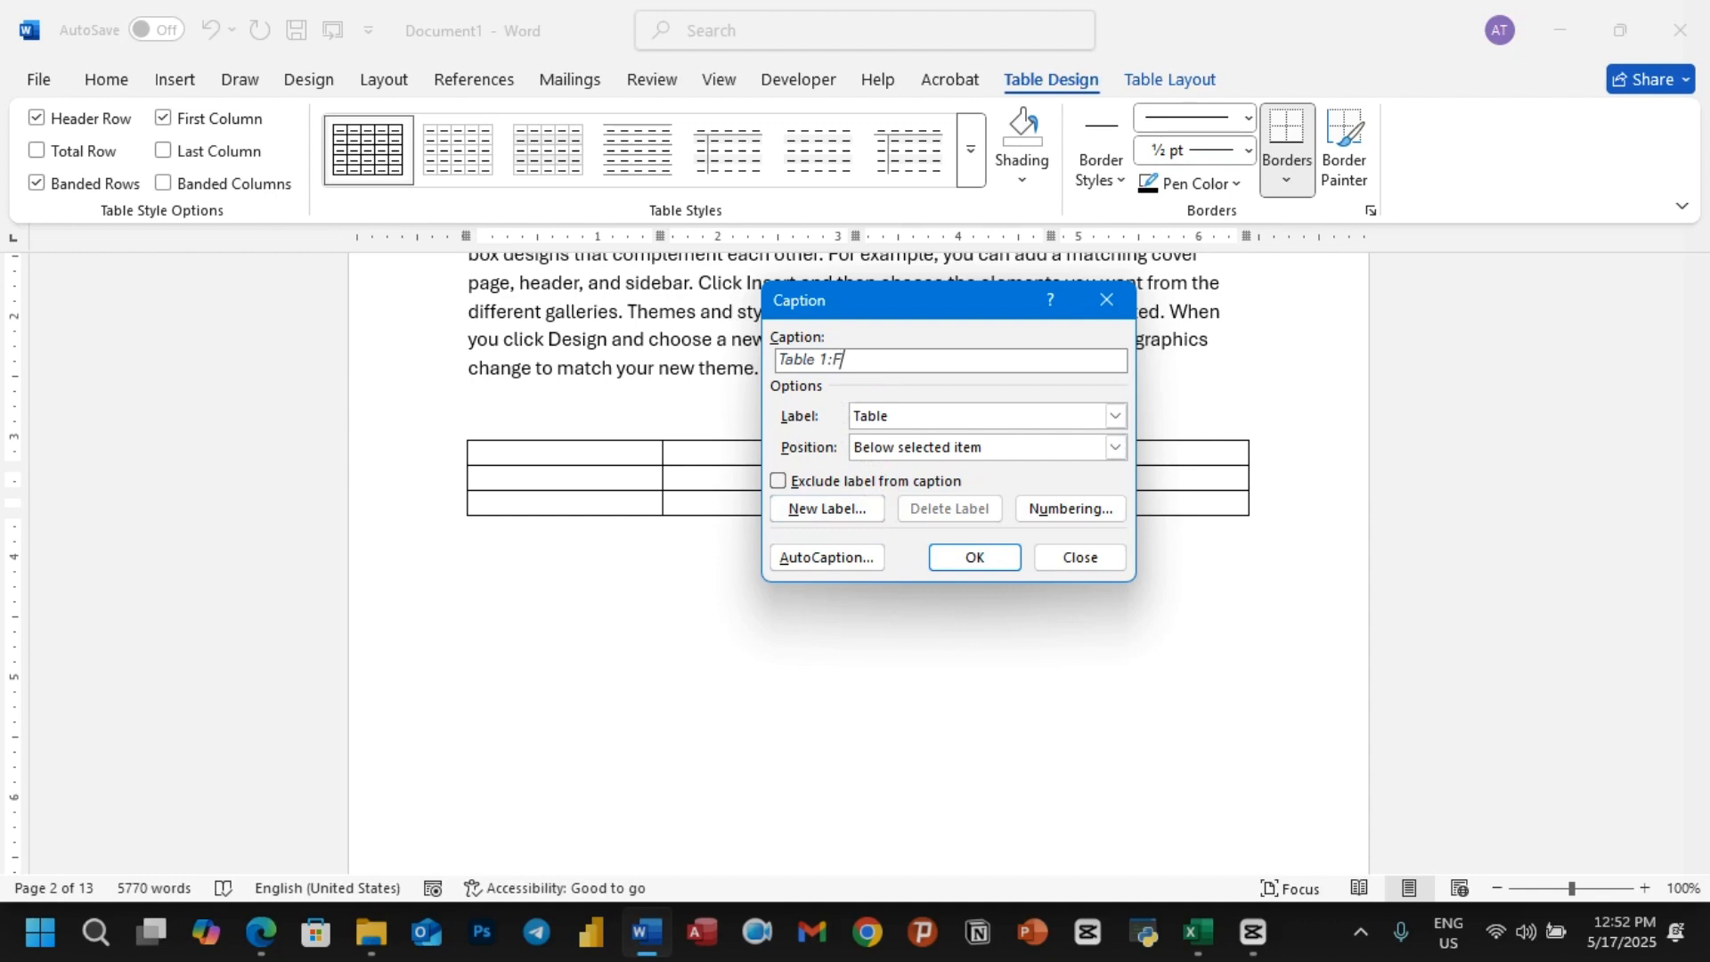
pyautogui.write('Fruit')
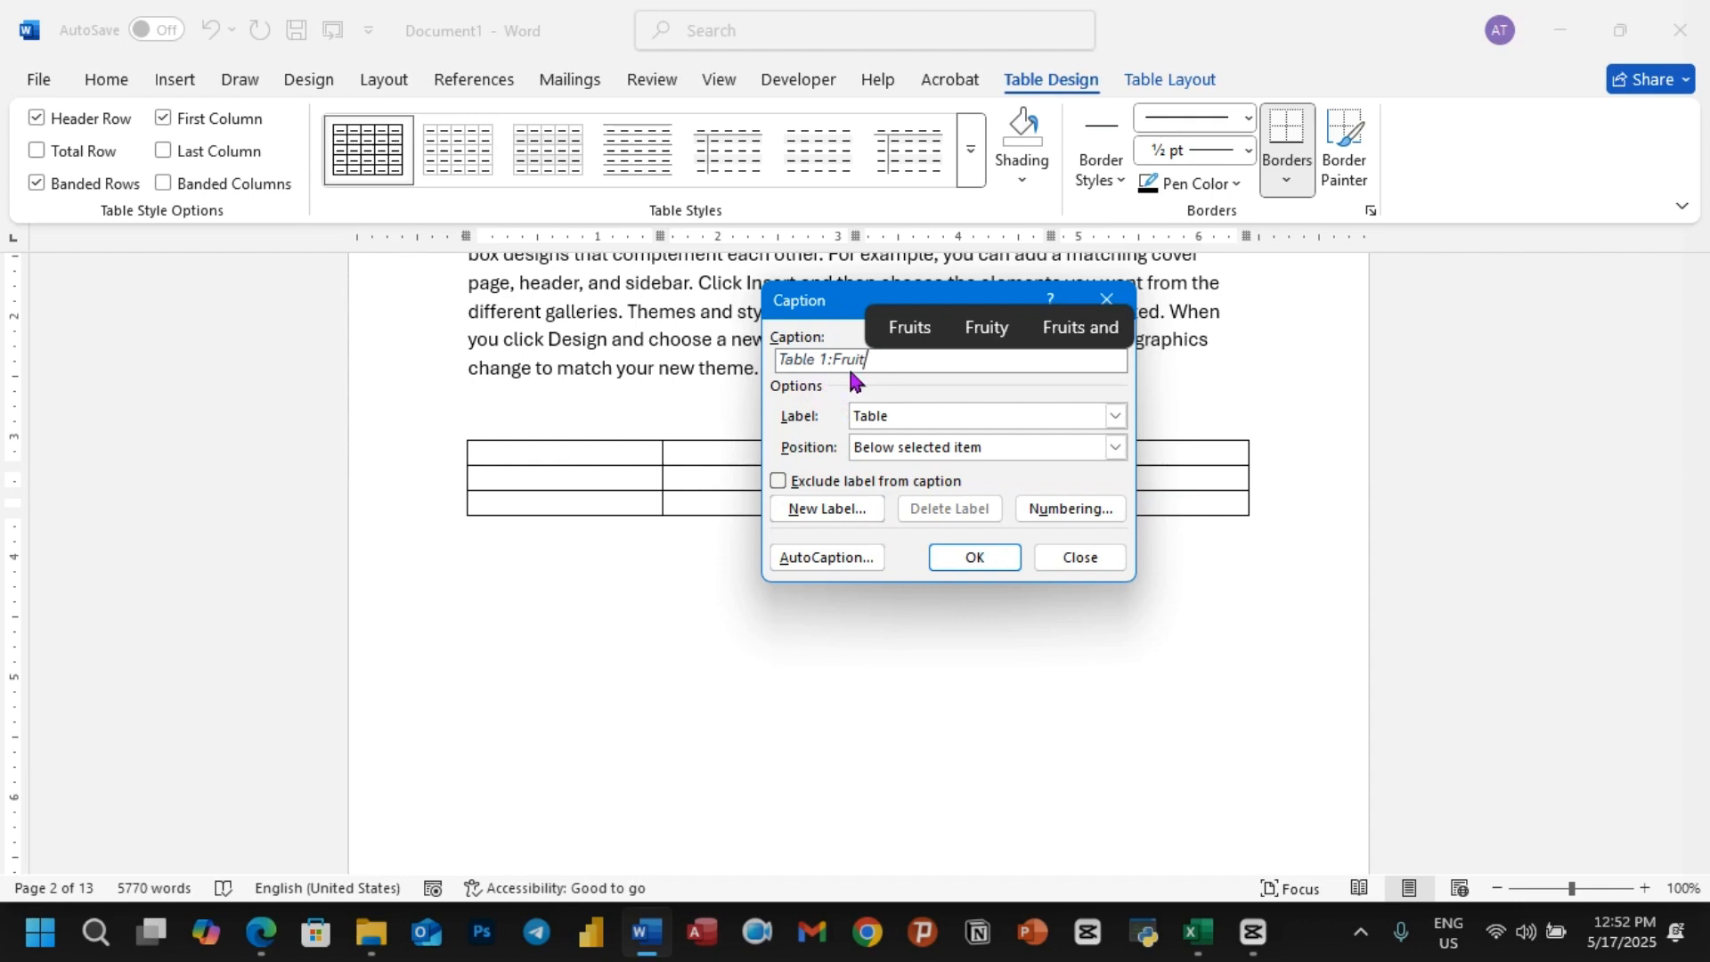
pyautogui.click(780, 481)
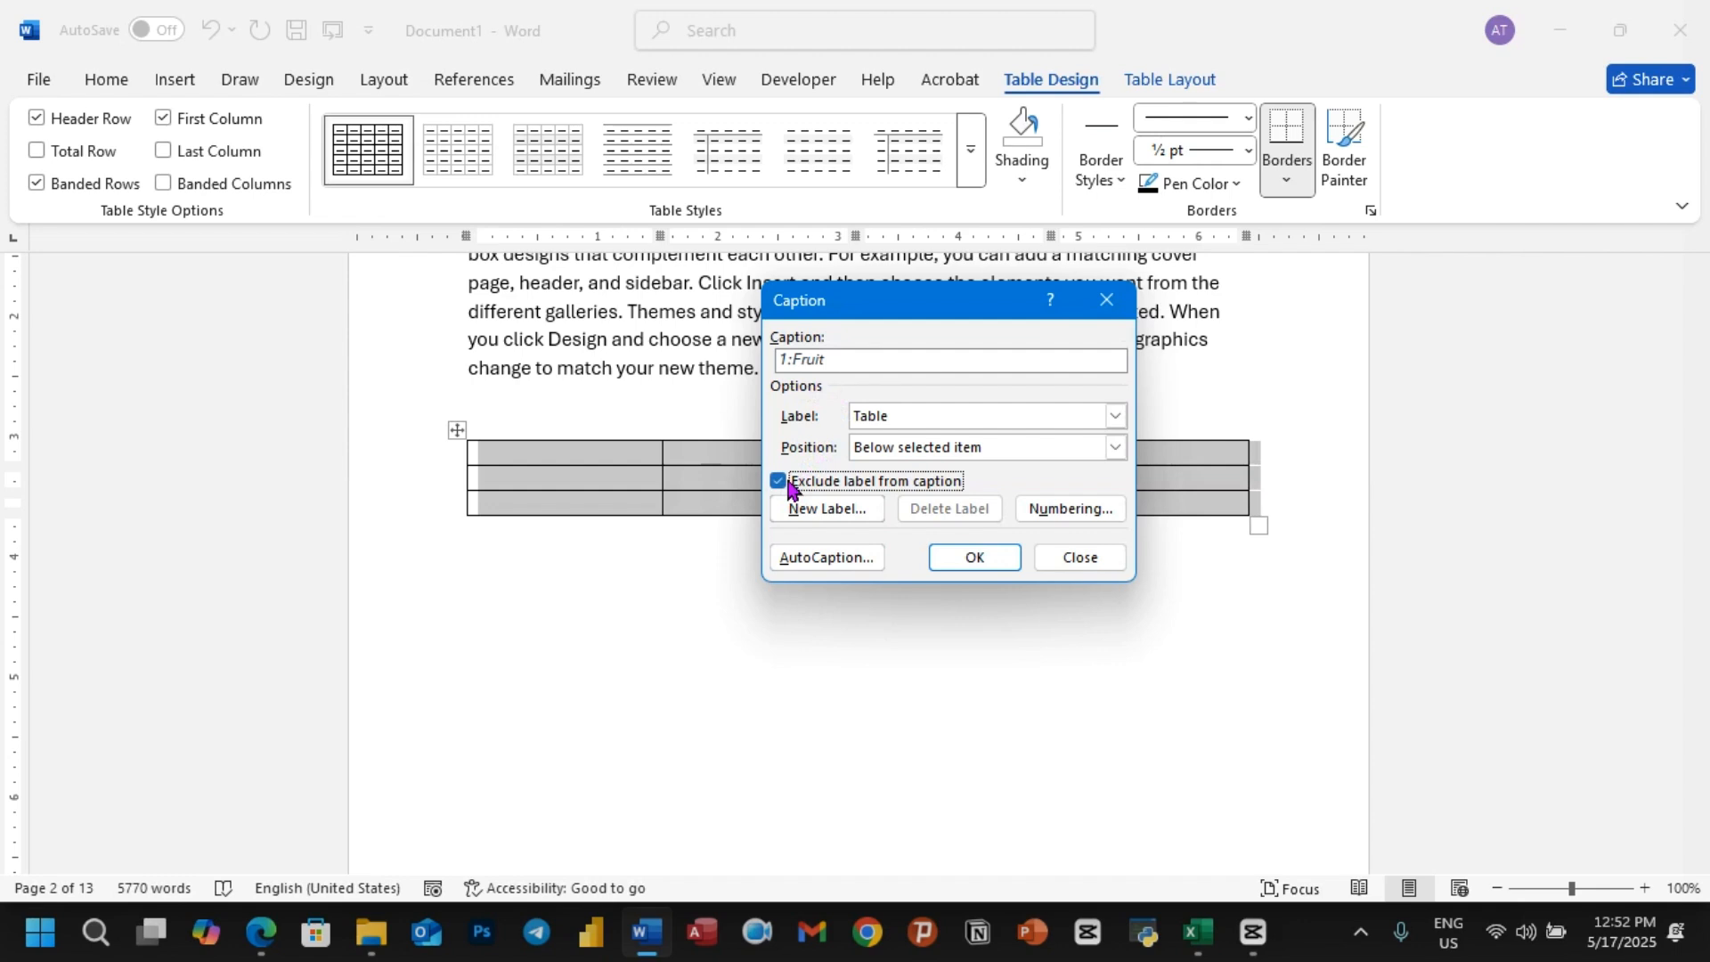
pyautogui.click(790, 486)
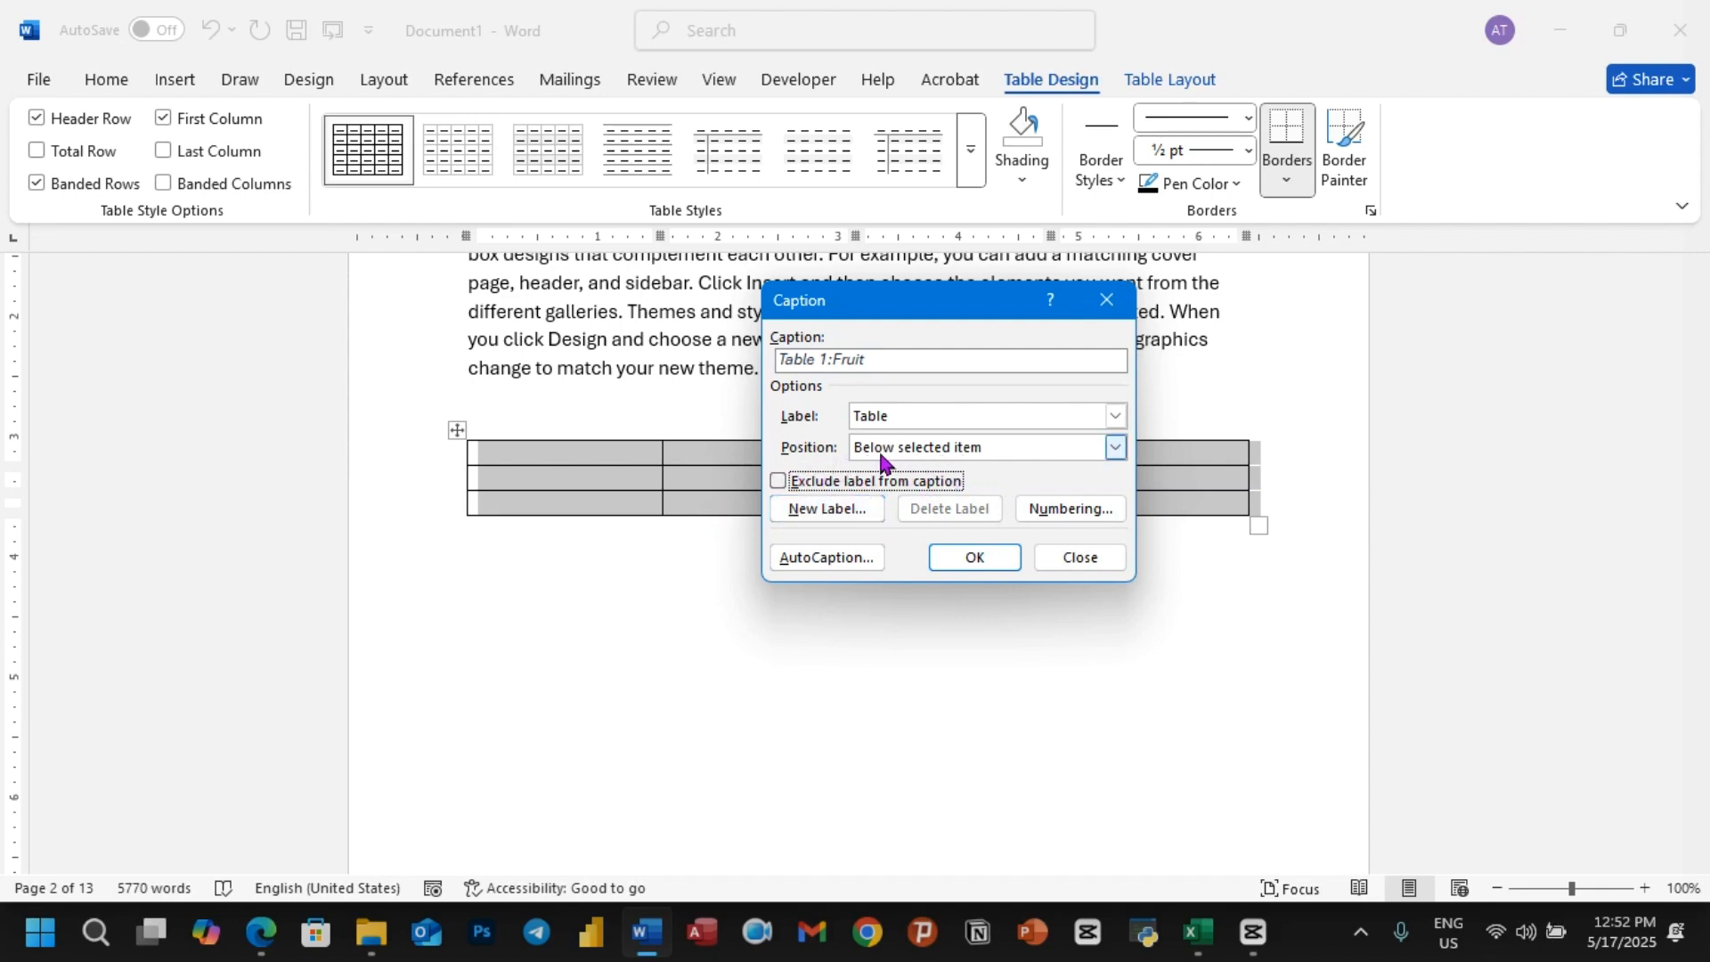
pyautogui.click(1114, 448)
pyautogui.click(926, 466)
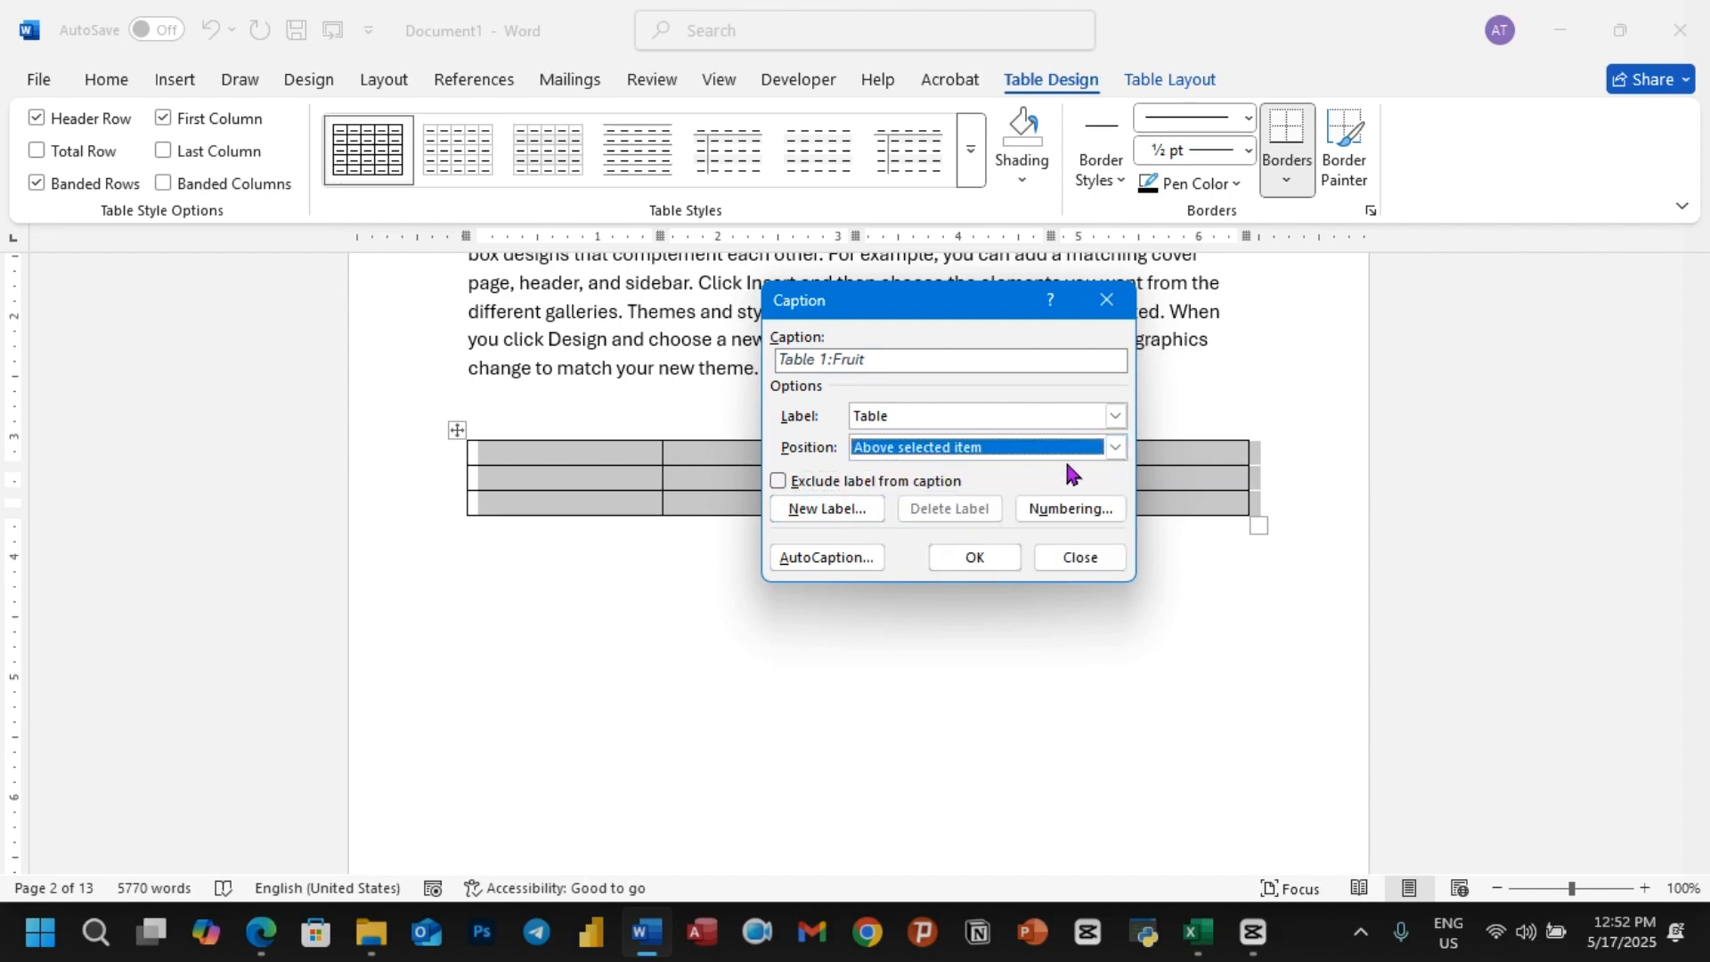
pyautogui.click(1116, 448)
pyautogui.click(927, 488)
pyautogui.click(975, 561)
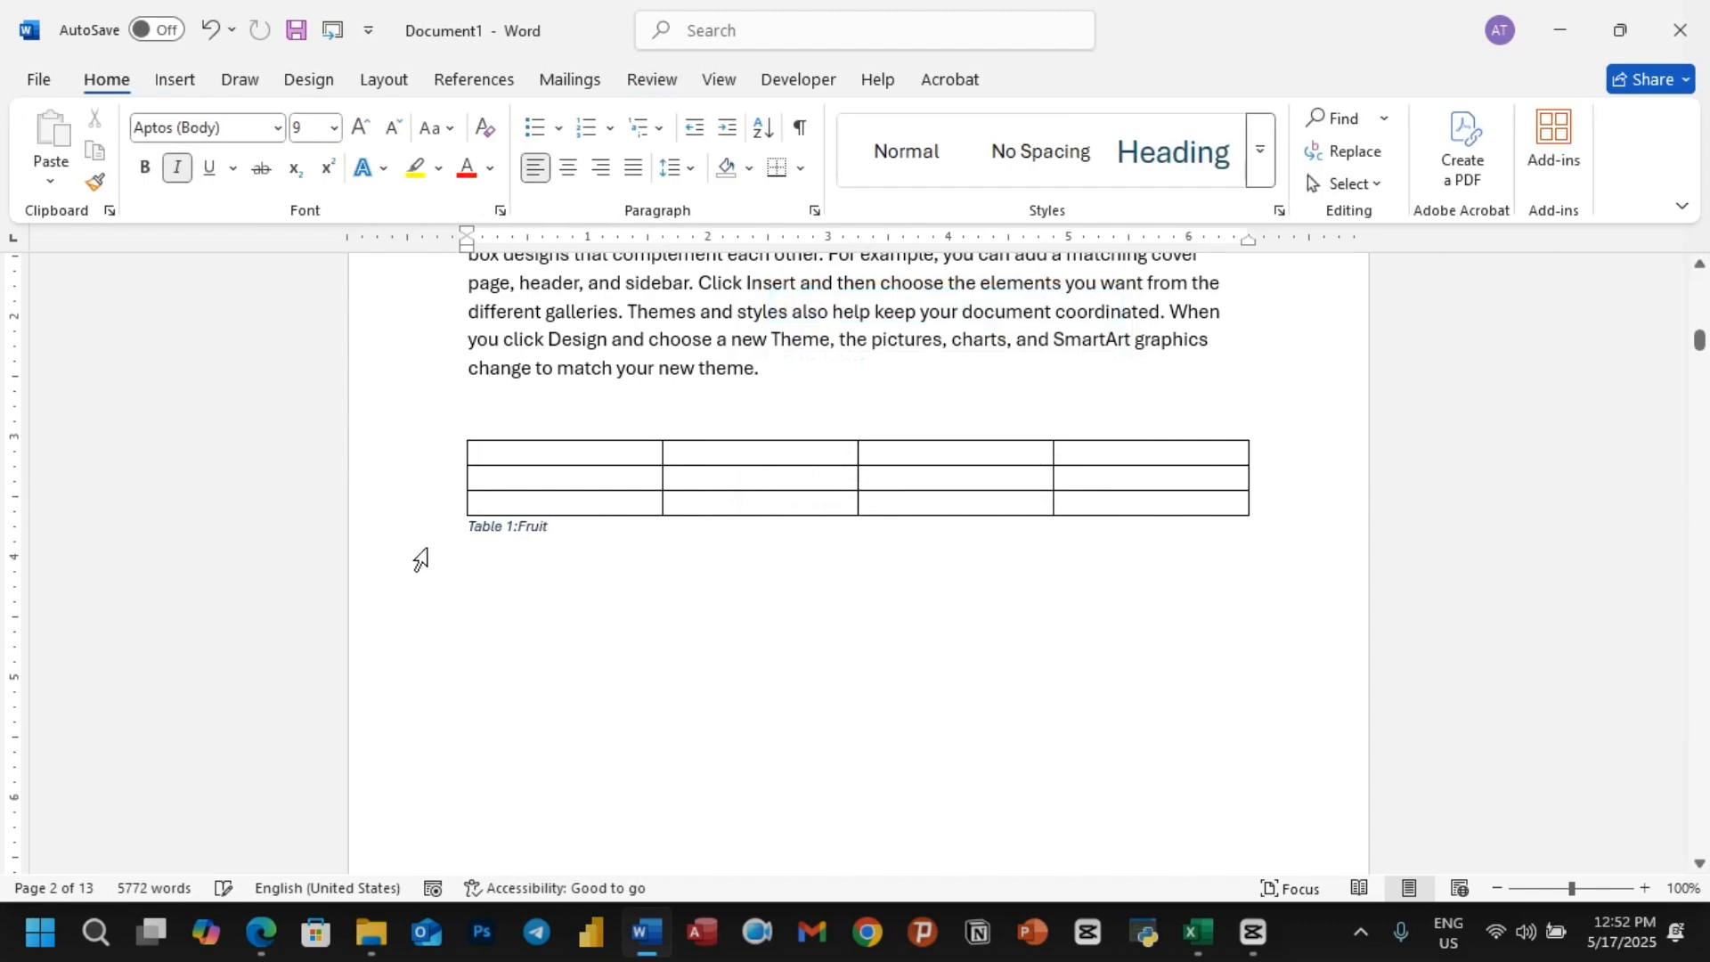
# Step: Center the Table 1:Fruit caption under the table
pyautogui.moveTo(567, 534); pyautogui.dragTo(447, 534)
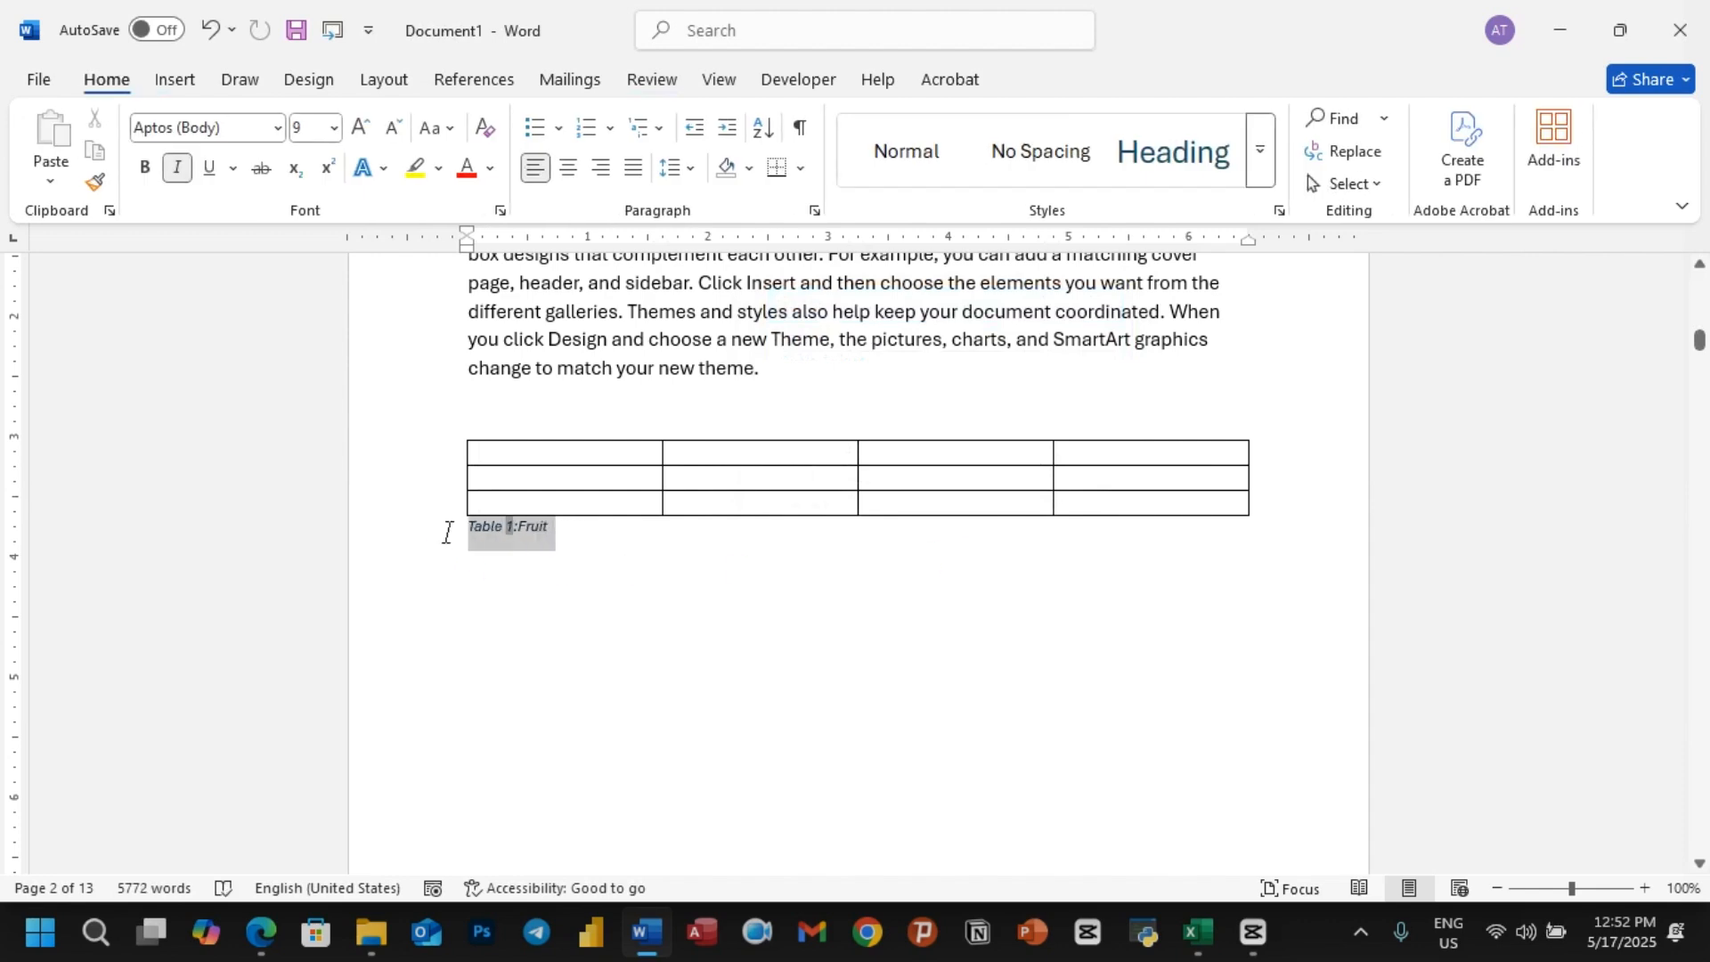
pyautogui.click(567, 171)
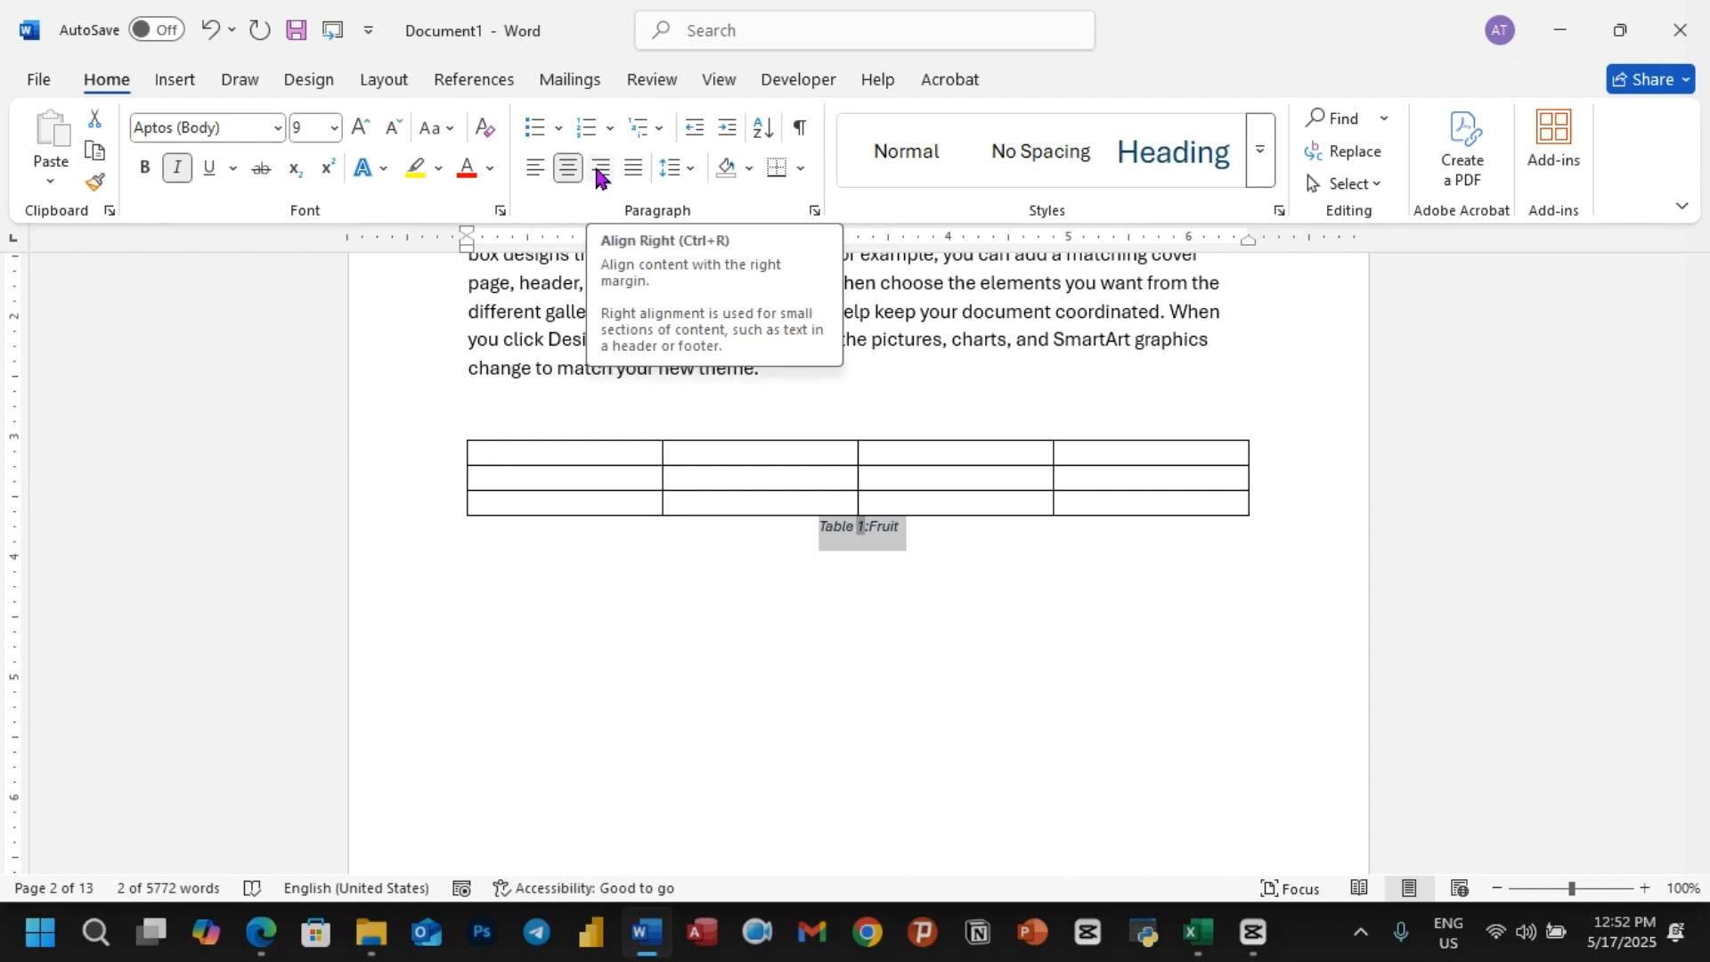
pyautogui.click(813, 697)
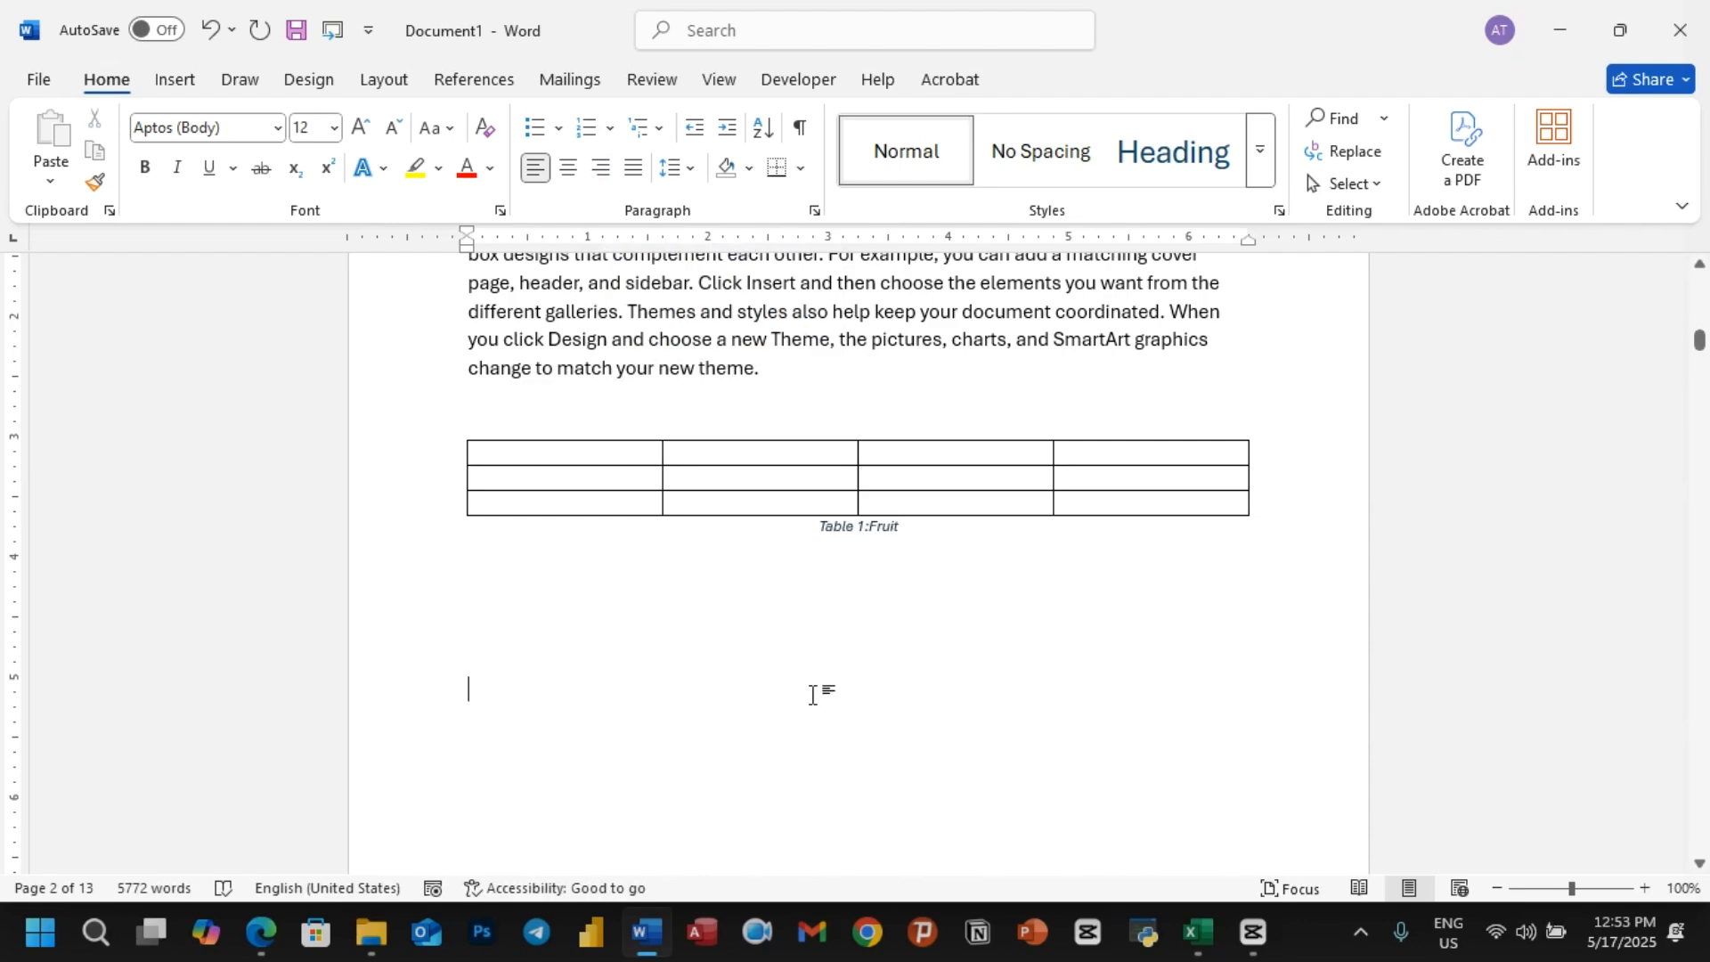
# Step: Undo the caption's centering and its insertion, and deselect the table
pyautogui.hotkey('ctrl', 'z')
pyautogui.hotkey('ctrl', 'z')
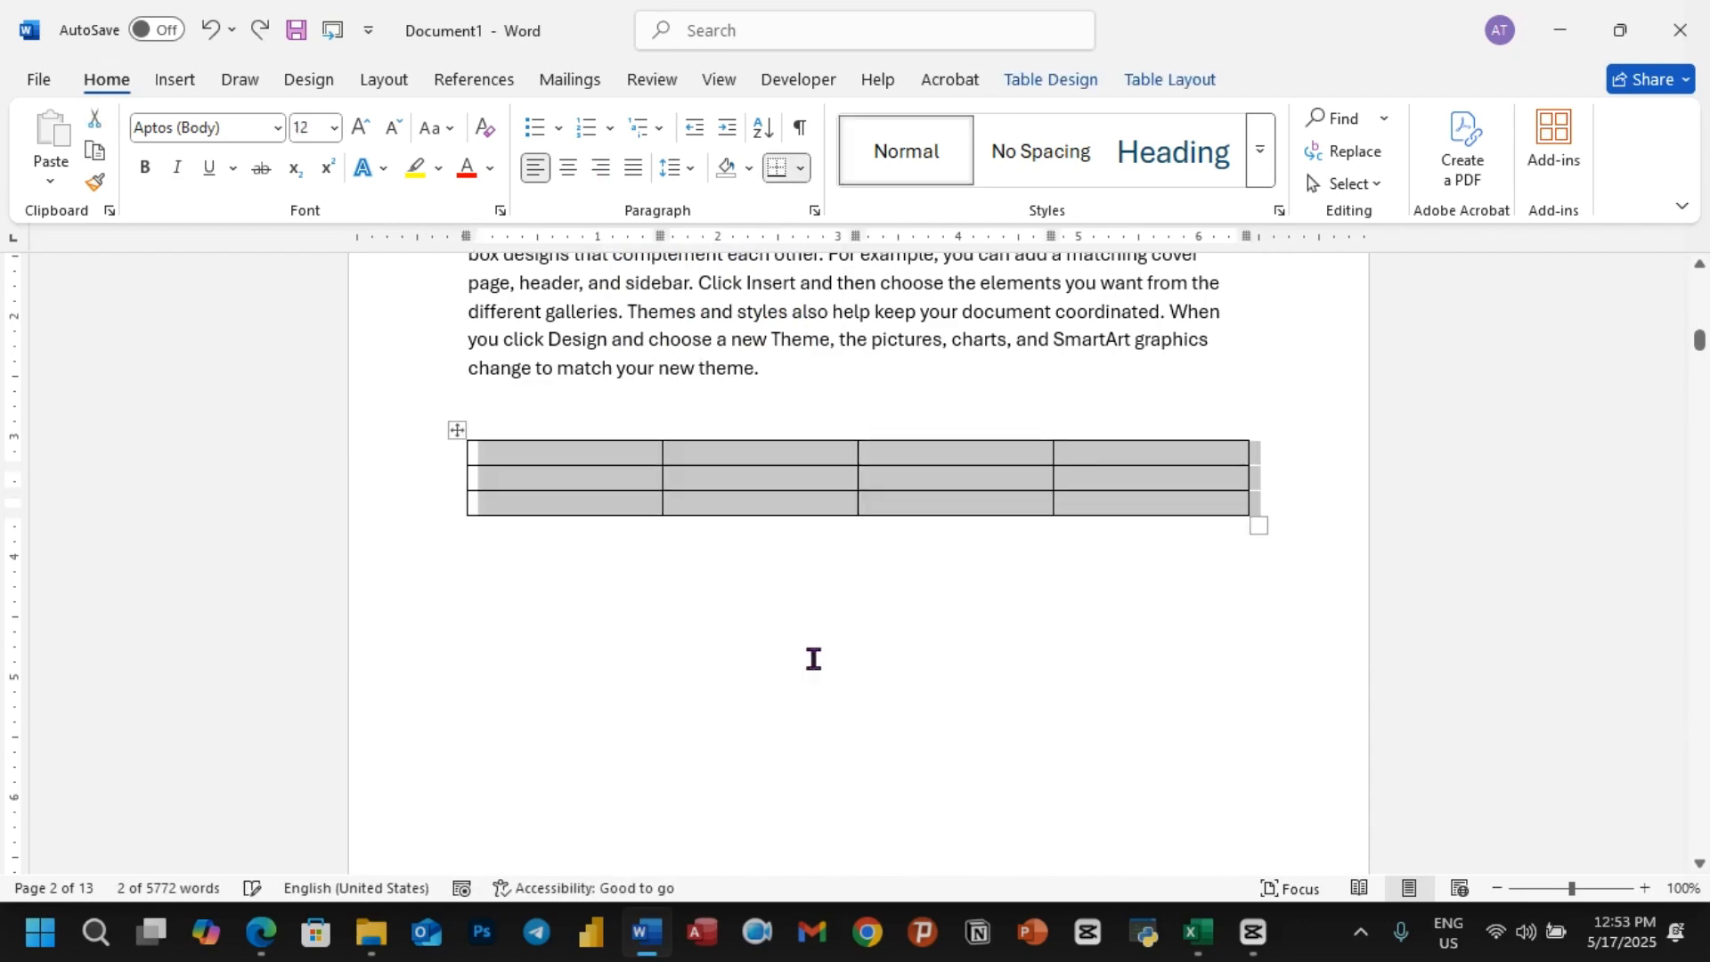
pyautogui.click(712, 650)
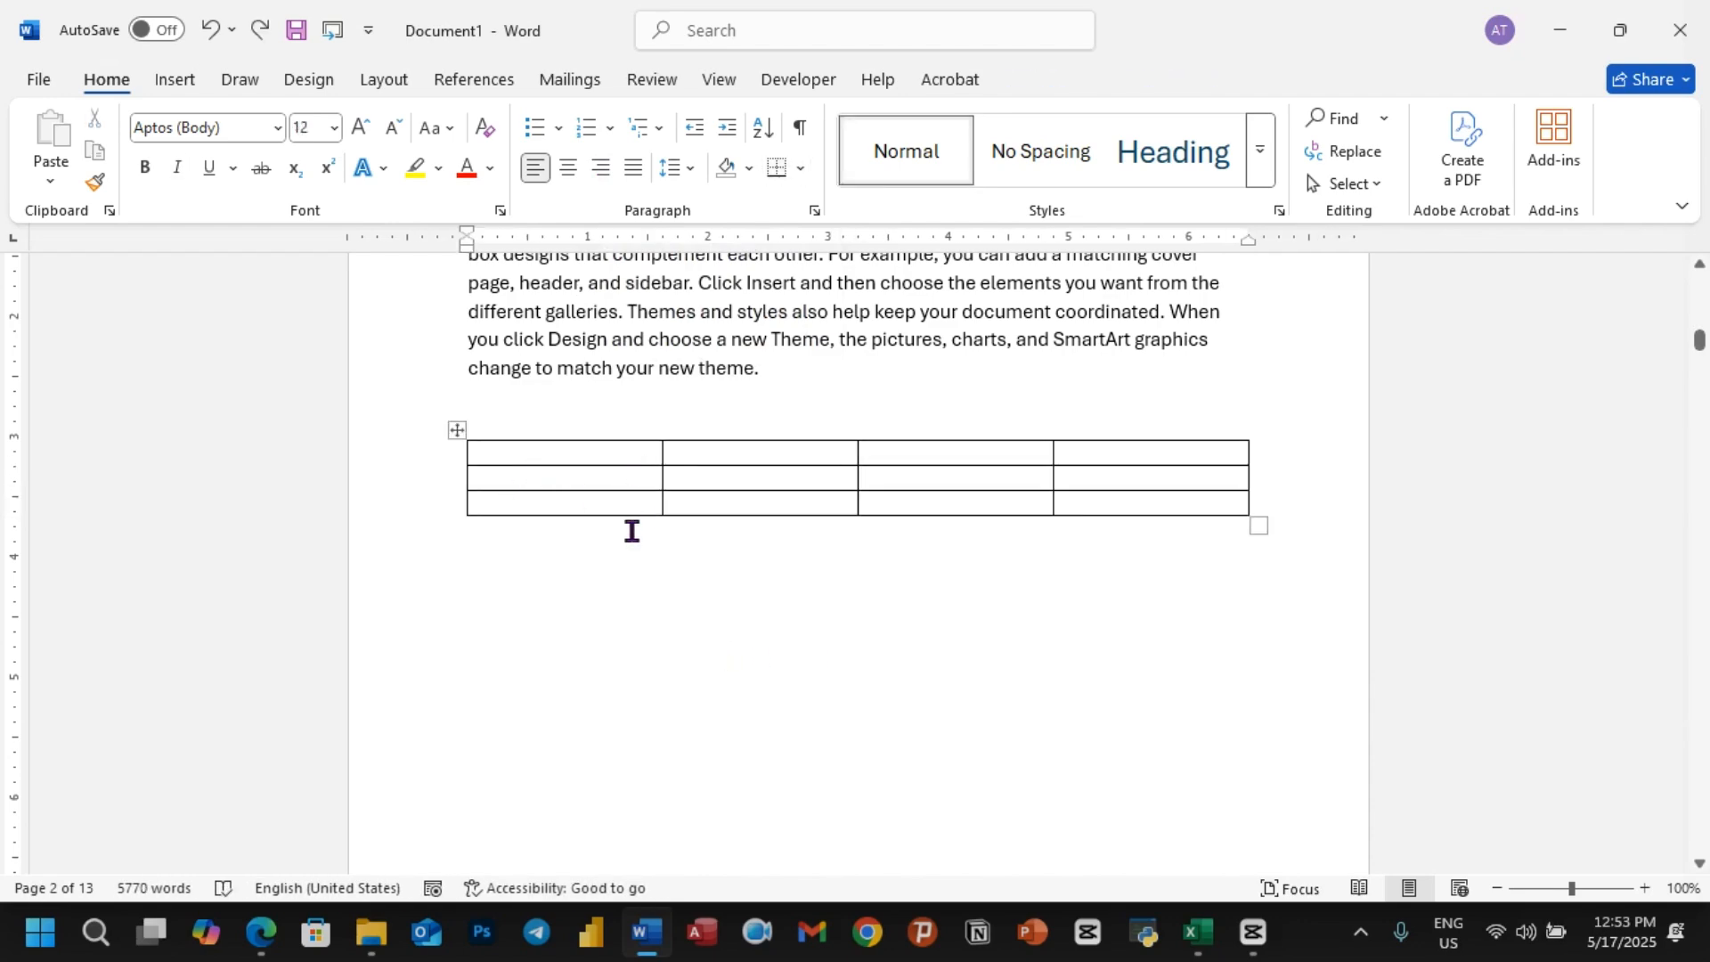
# Step: Insert a table with five columns and six rows on new blank lines after the "Save time in Word" paragraph under Apple 1
pyautogui.scroll(-15, 631, 532)
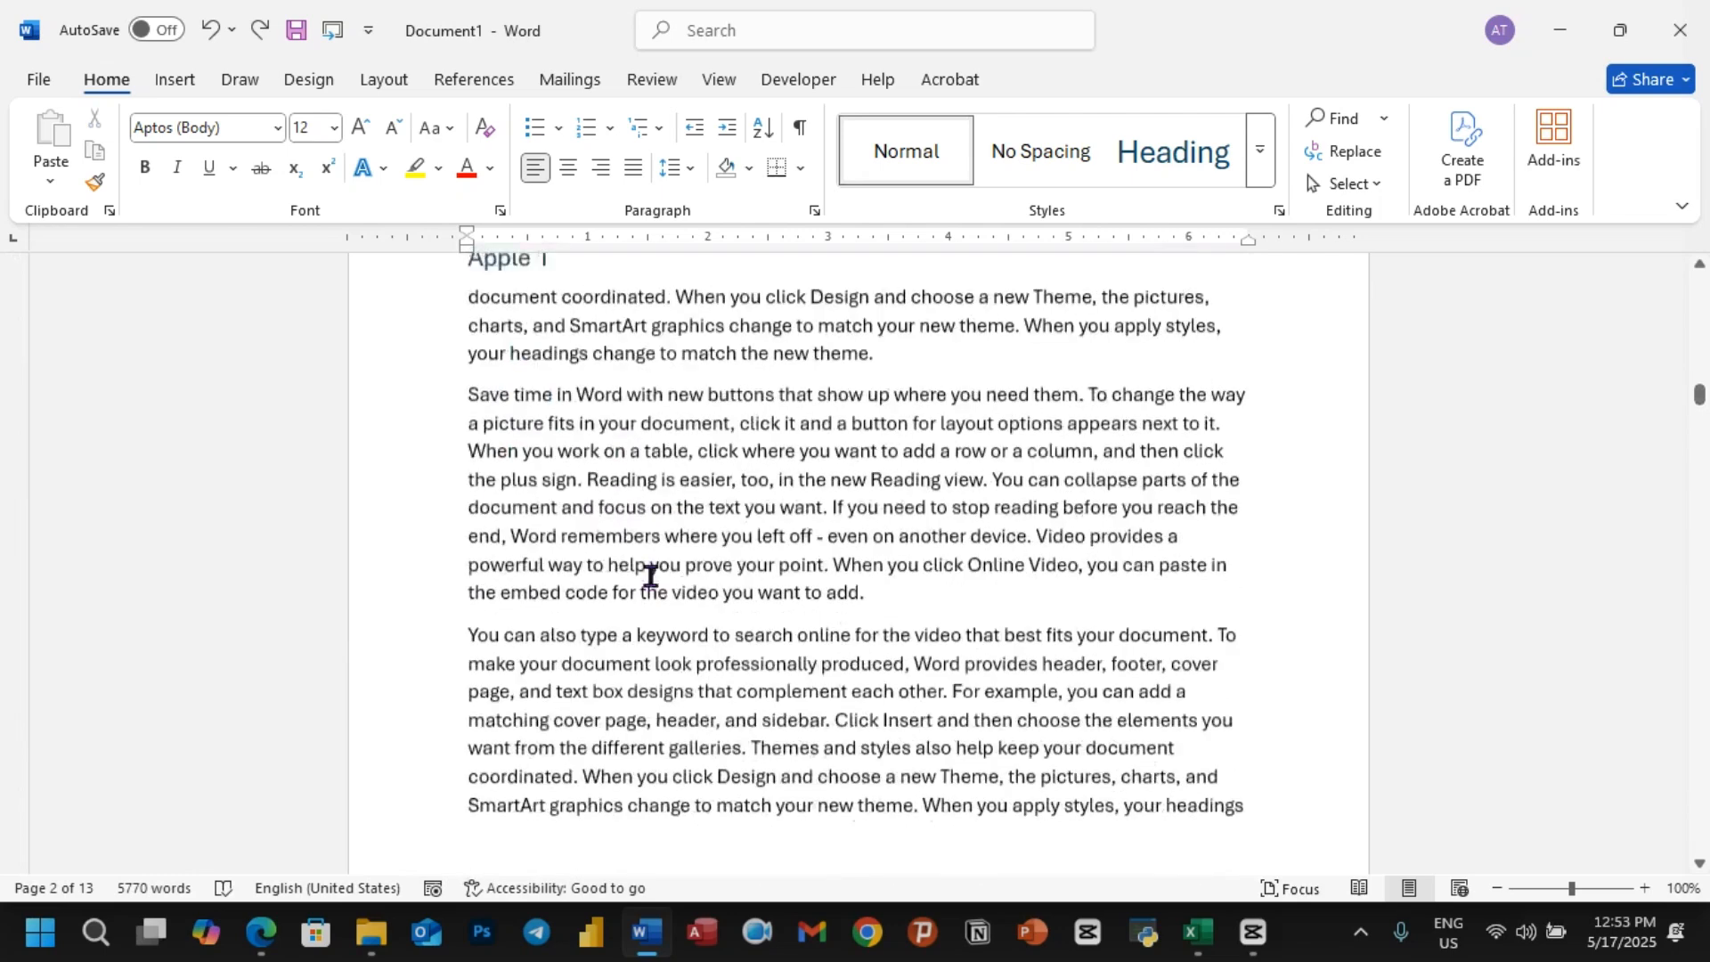
pyautogui.scroll(-1, 650, 576)
pyautogui.click(887, 528)
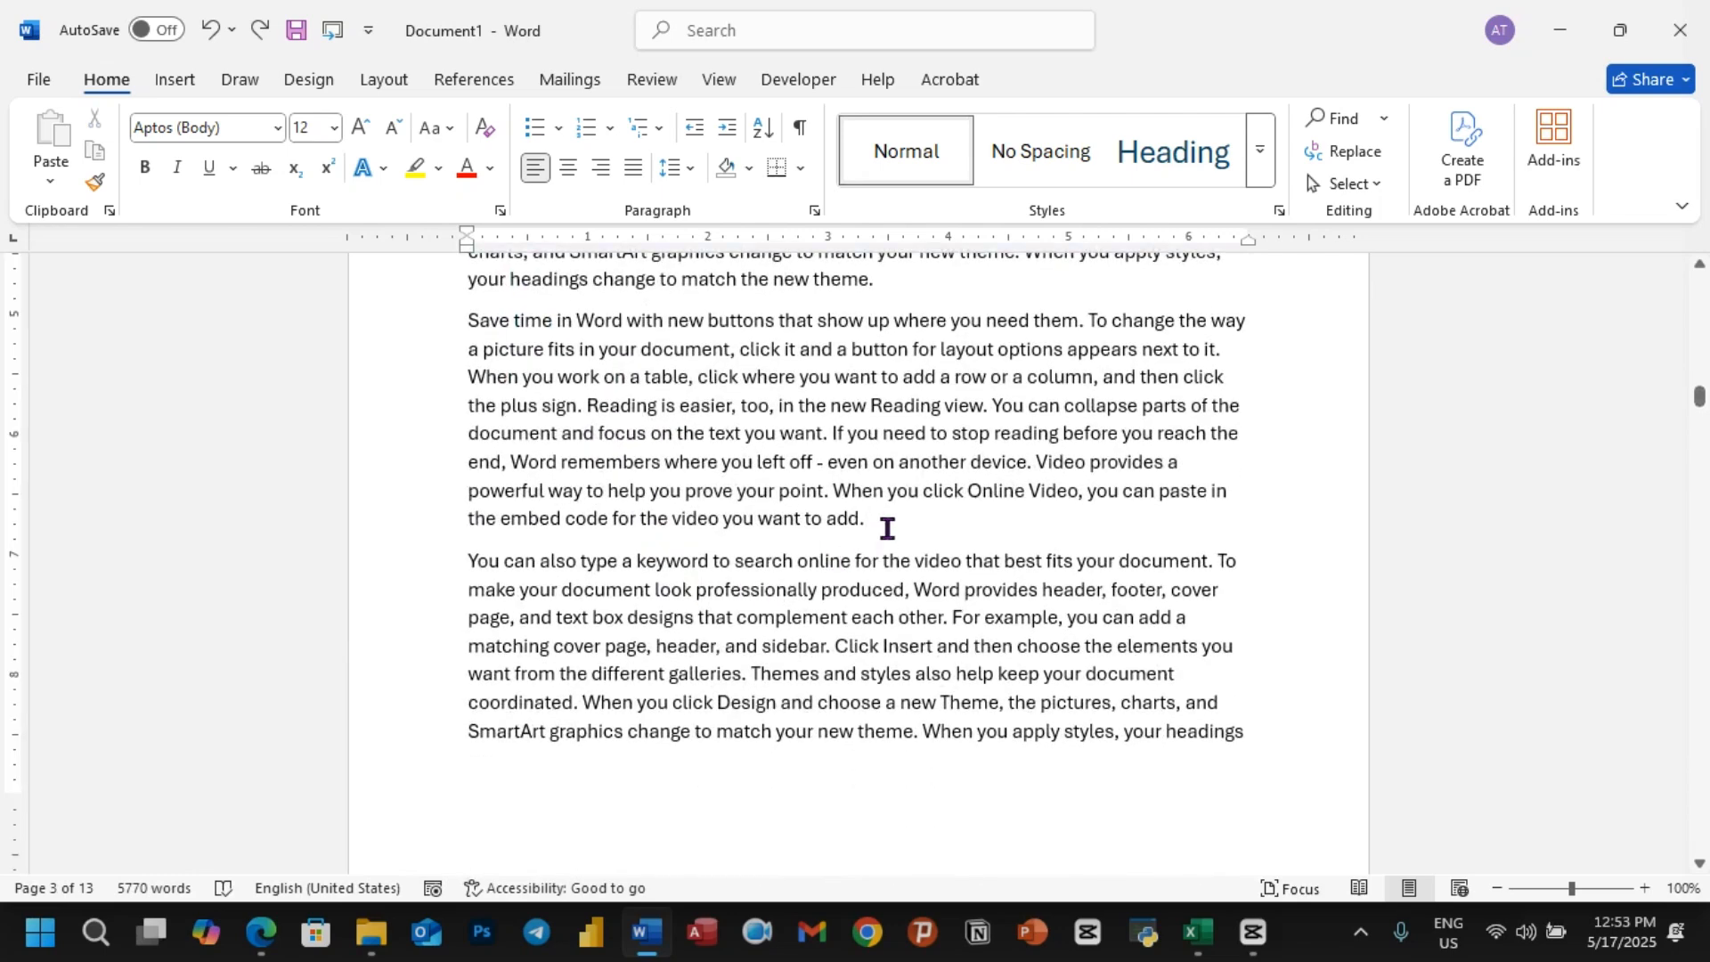
pyautogui.press('Return')
pyautogui.press('Return')
pyautogui.press('Return')
pyautogui.press('Return')
pyautogui.press('Return')
pyautogui.press('Return')
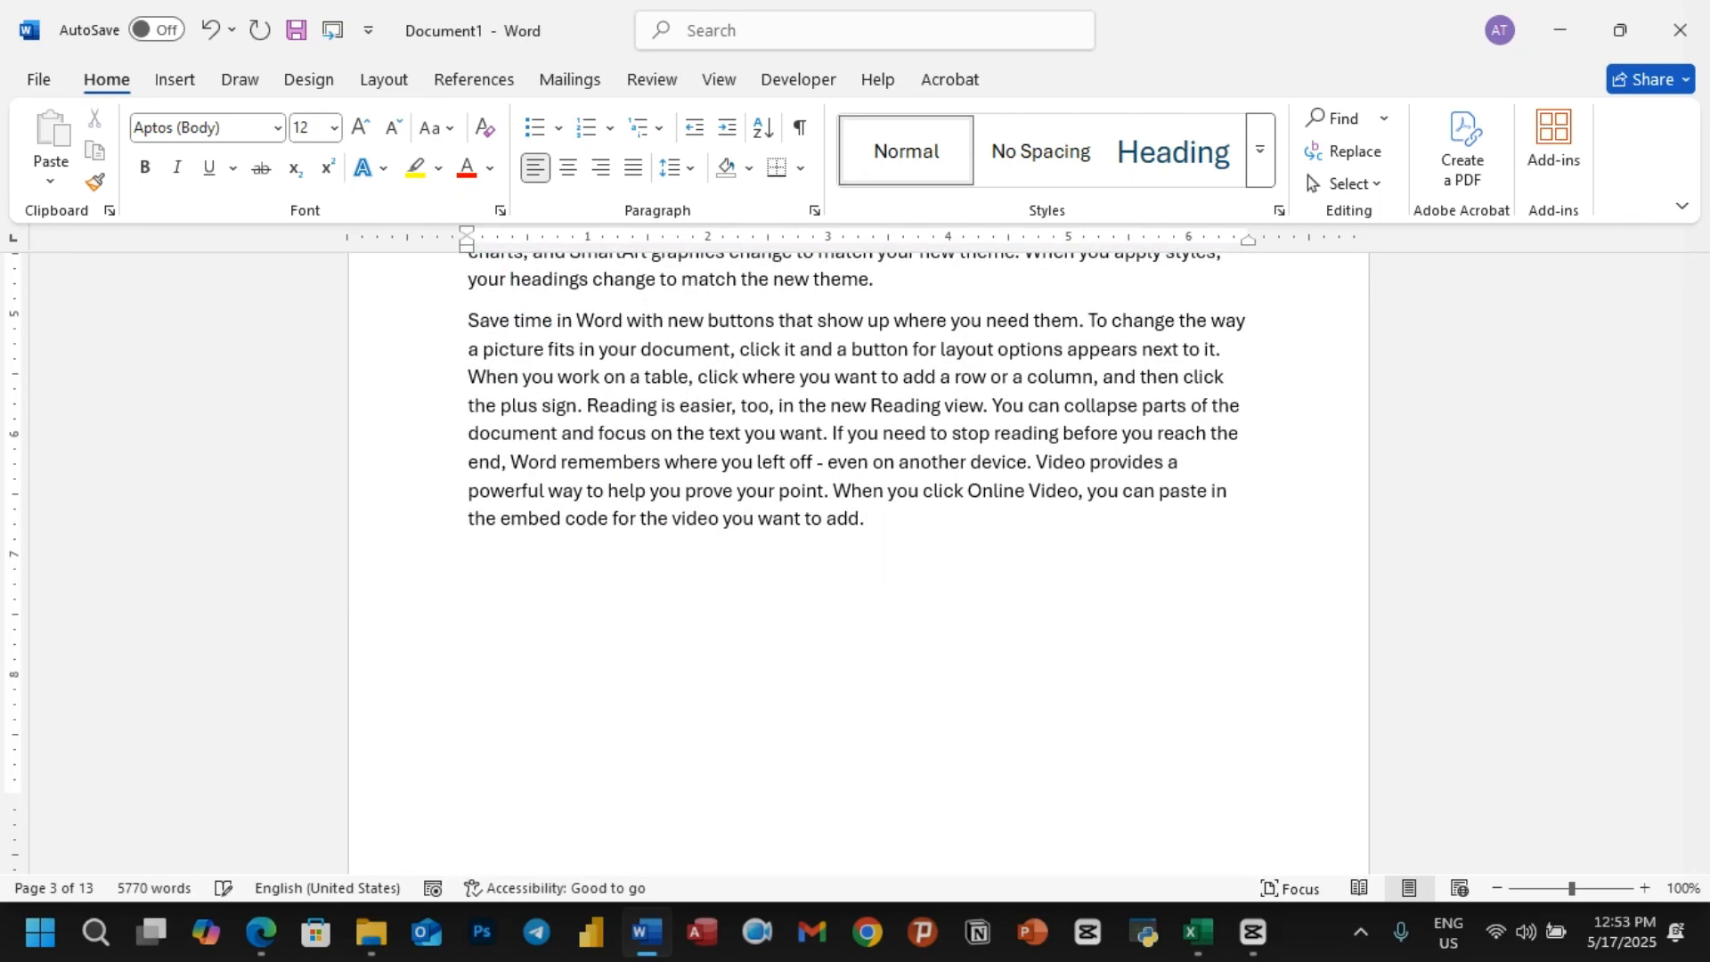
pyautogui.click(175, 79)
pyautogui.click(201, 147)
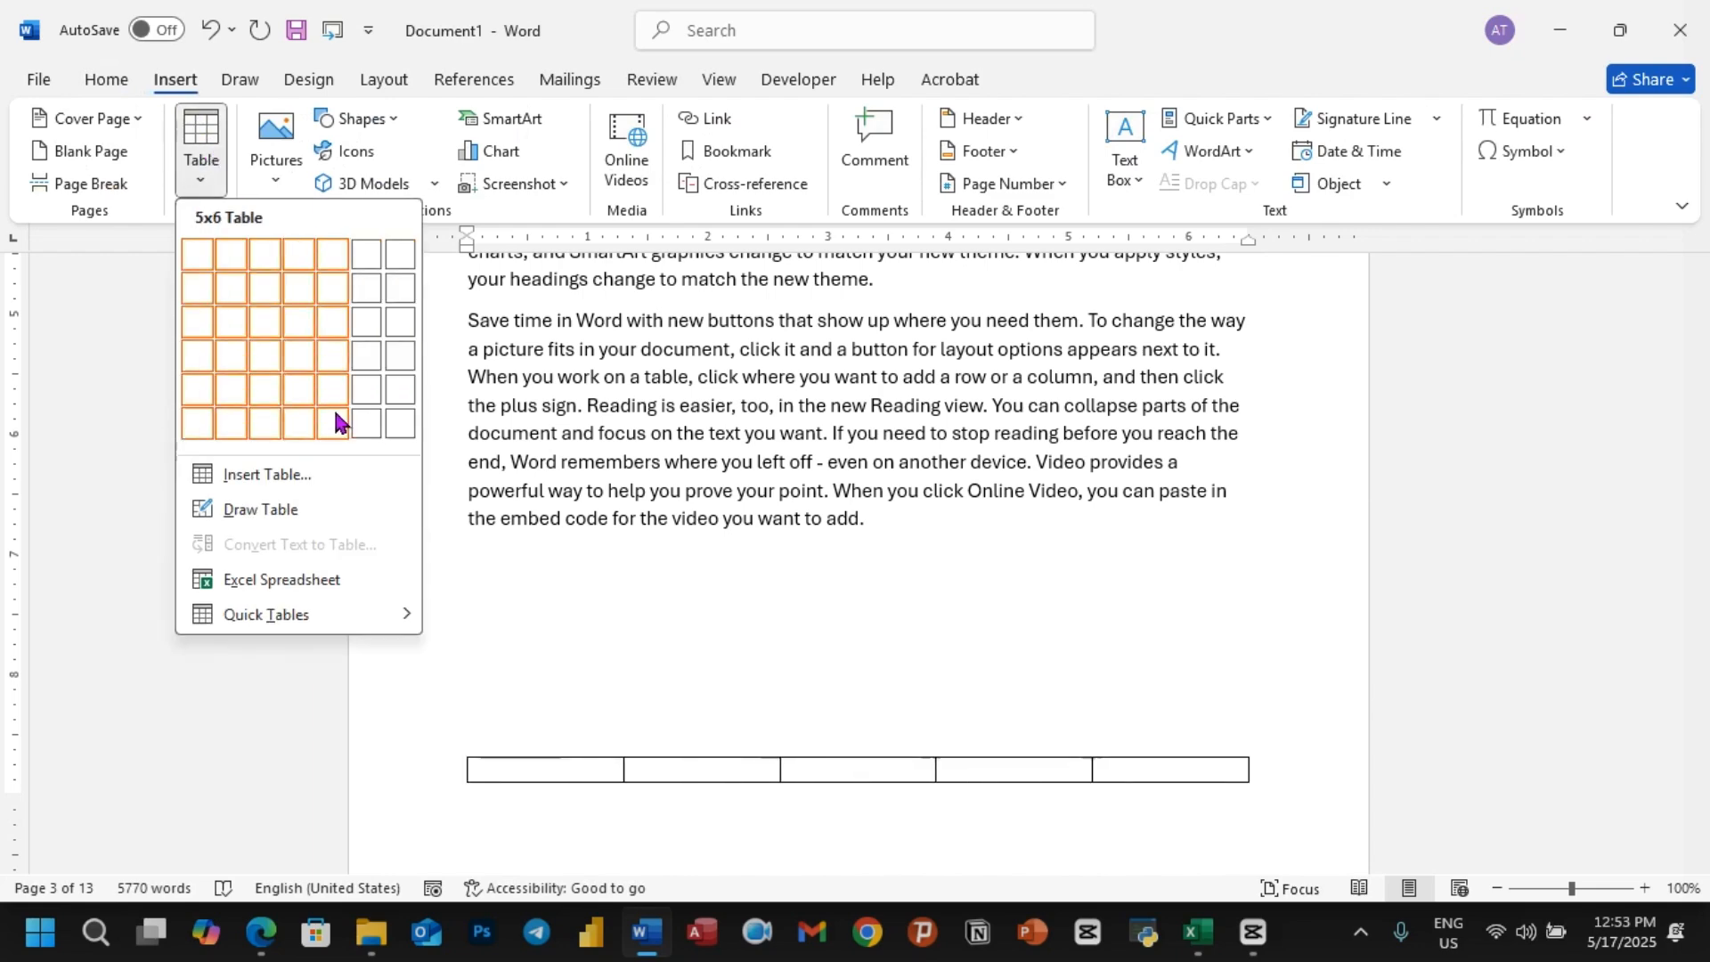
pyautogui.press('Escape')
# Step: Add another blank line above the new table under Apple 1 to move the whole table onto the next page
pyautogui.scroll(-5, 587, 611)
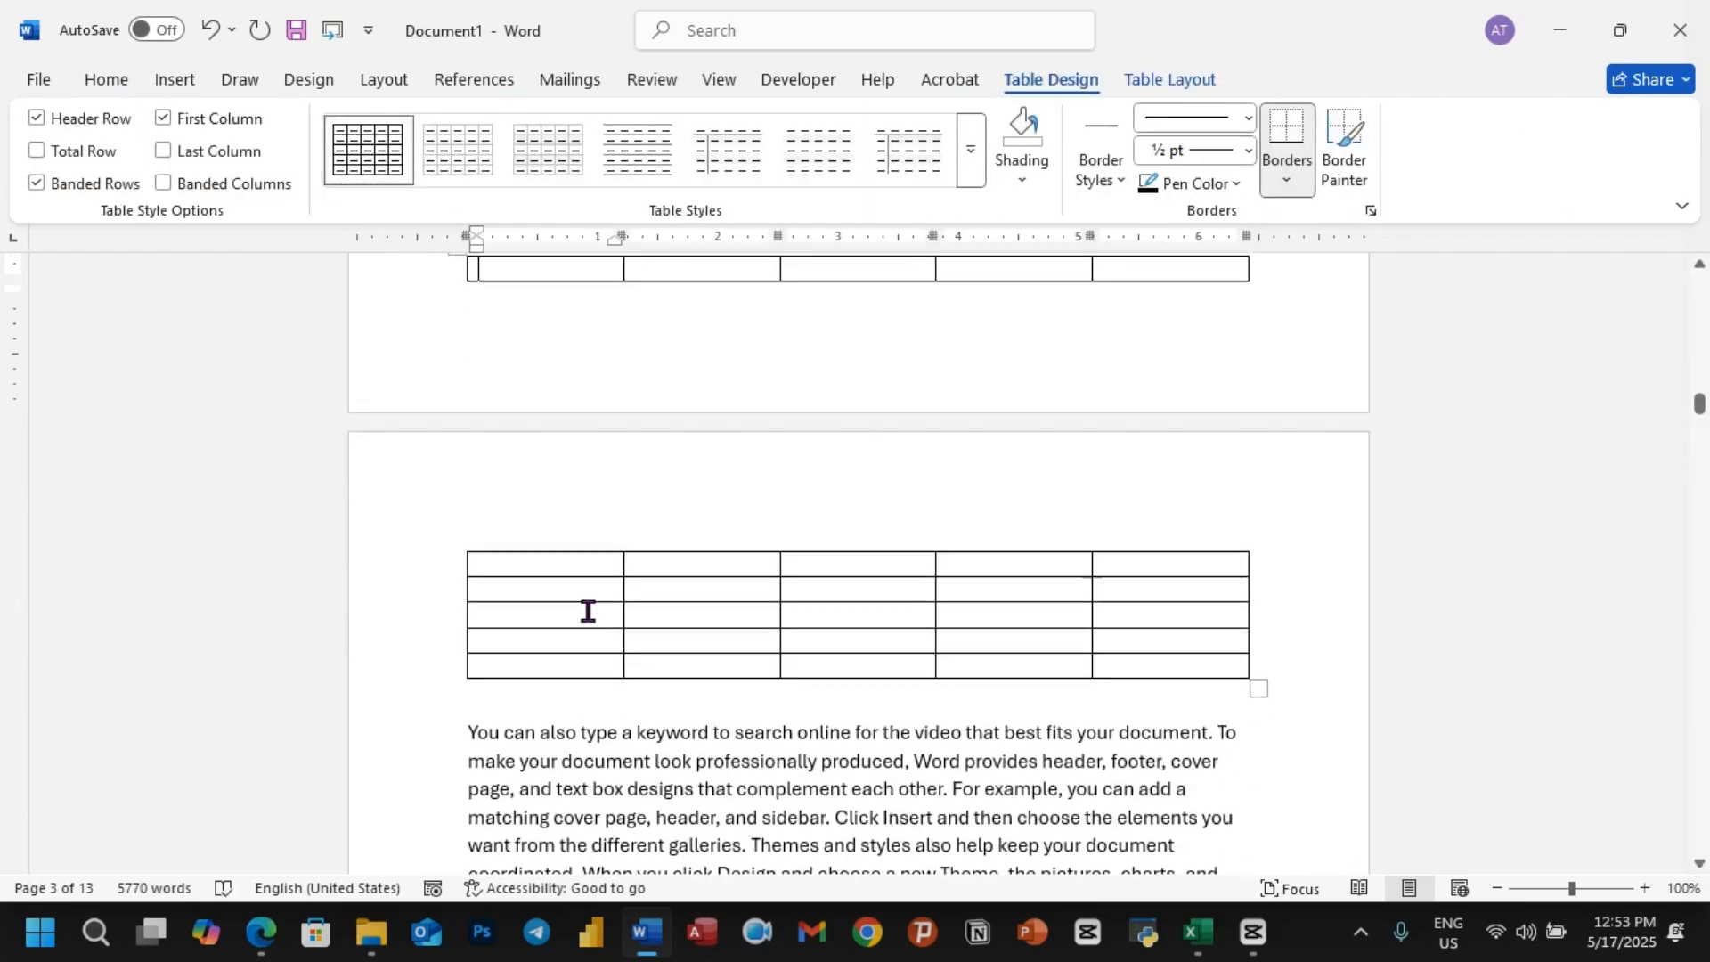
pyautogui.scroll(4, 587, 611)
pyautogui.click(505, 562)
pyautogui.press('Return')
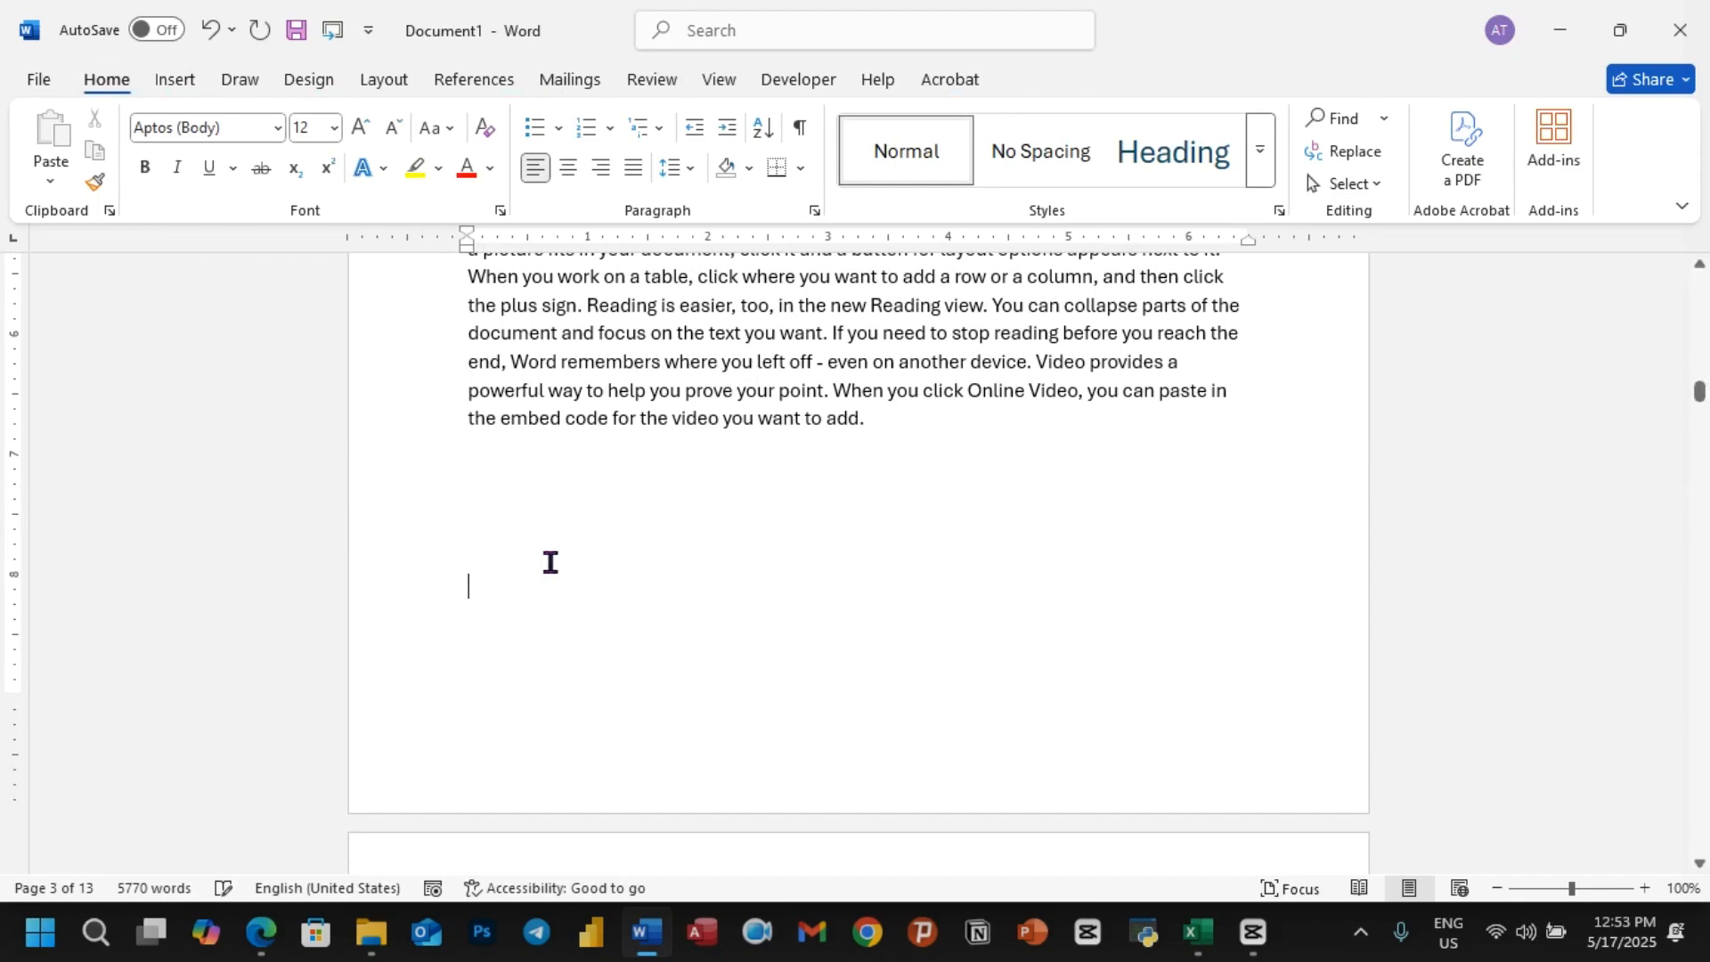
# Step: Add several blank lines after the first paragraph of the Orange section
pyautogui.scroll(-3, 628, 559)
pyautogui.scroll(-3, 628, 559)
pyautogui.scroll(-14, 648, 495)
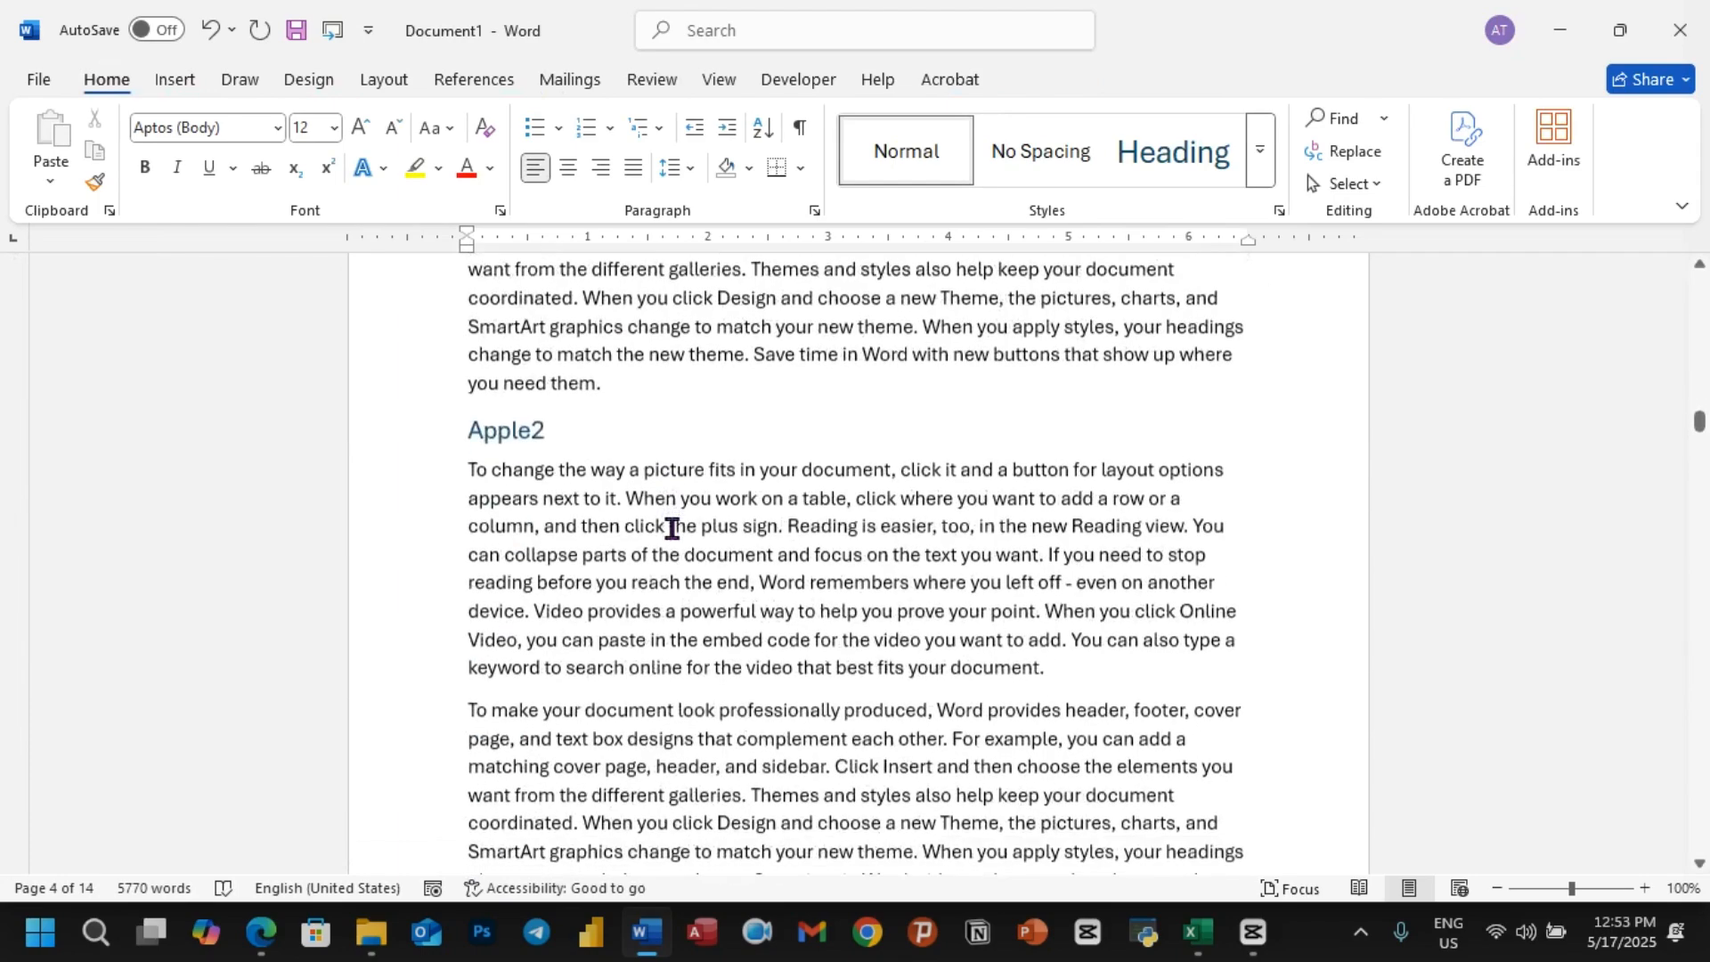
pyautogui.click(726, 590)
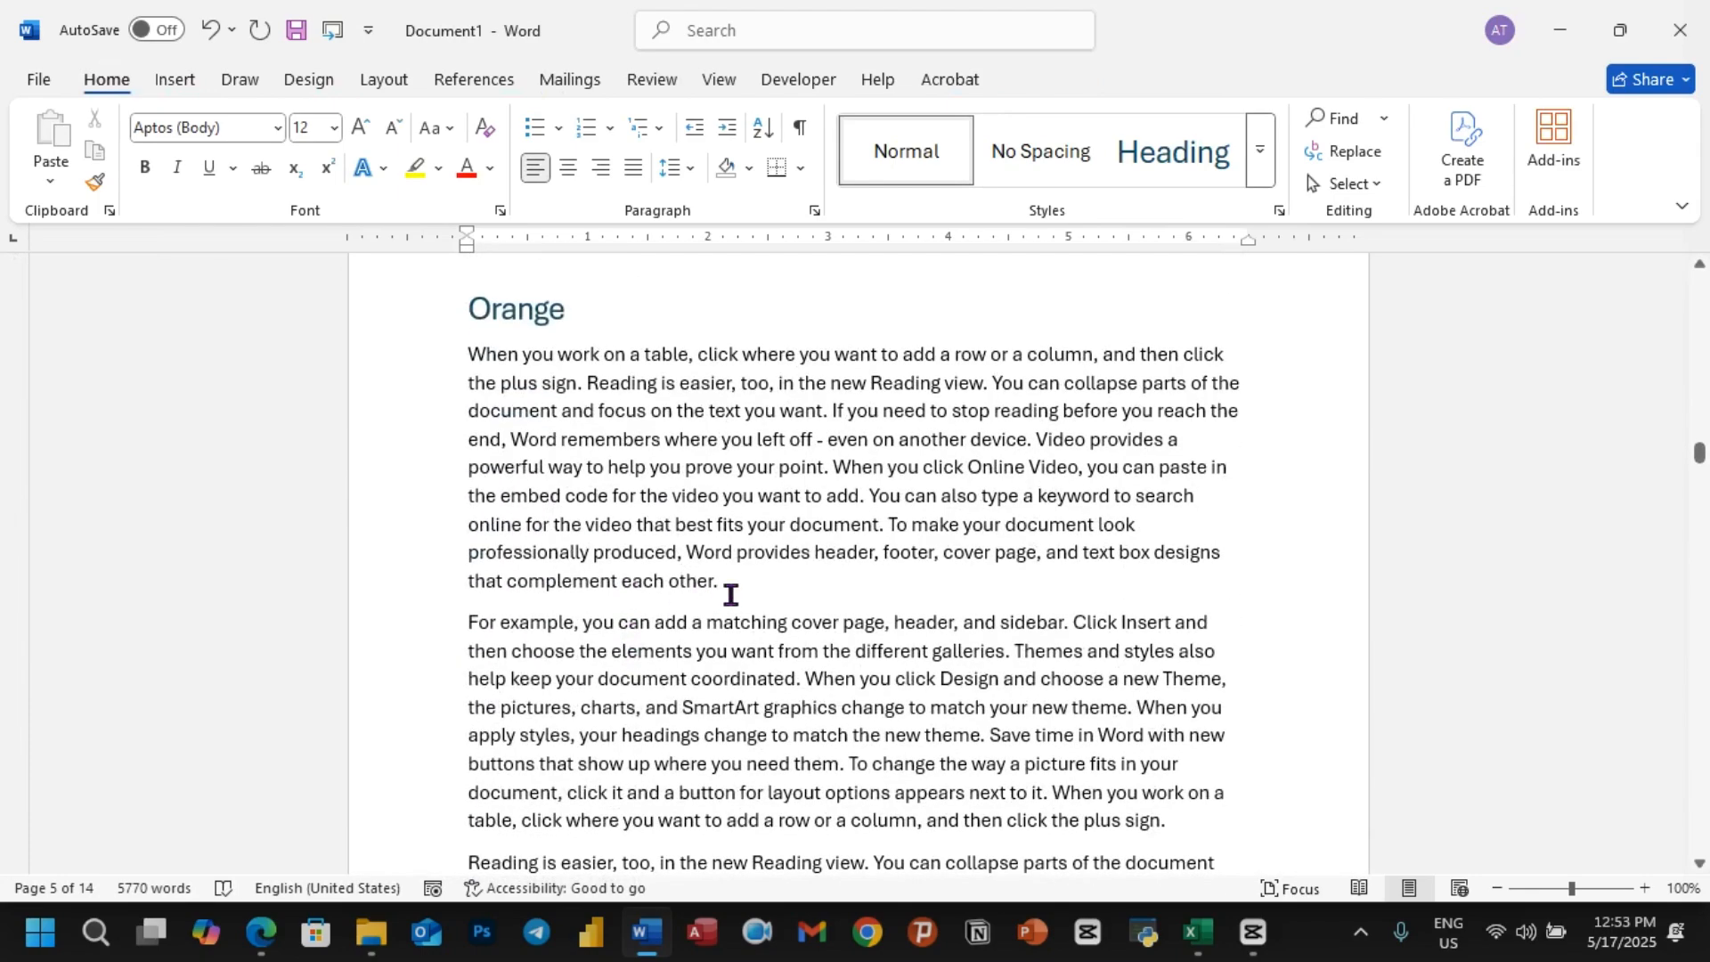
pyautogui.press('Return')
pyautogui.press('Return')
pyautogui.press('Return')
pyautogui.press('Return')
pyautogui.press('Return')
pyautogui.press('Return')
pyautogui.press('Return')
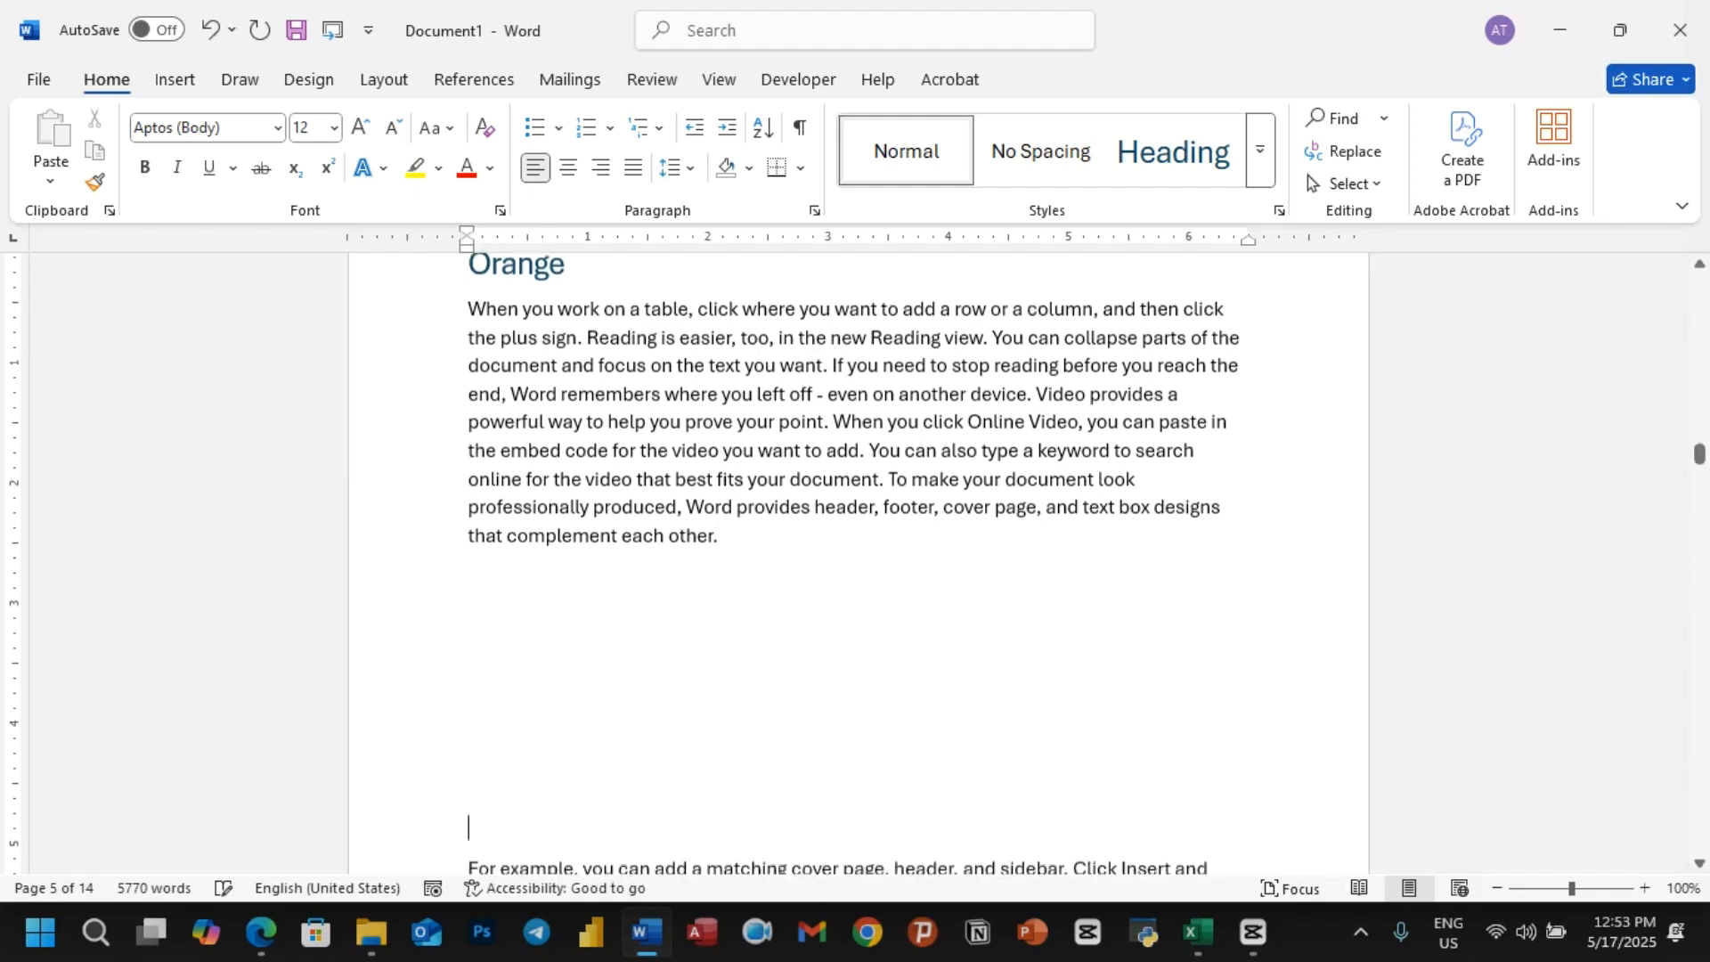
# Step: Insert a table in the blank space directly below the Orange section's first paragraph
pyautogui.click(508, 601)
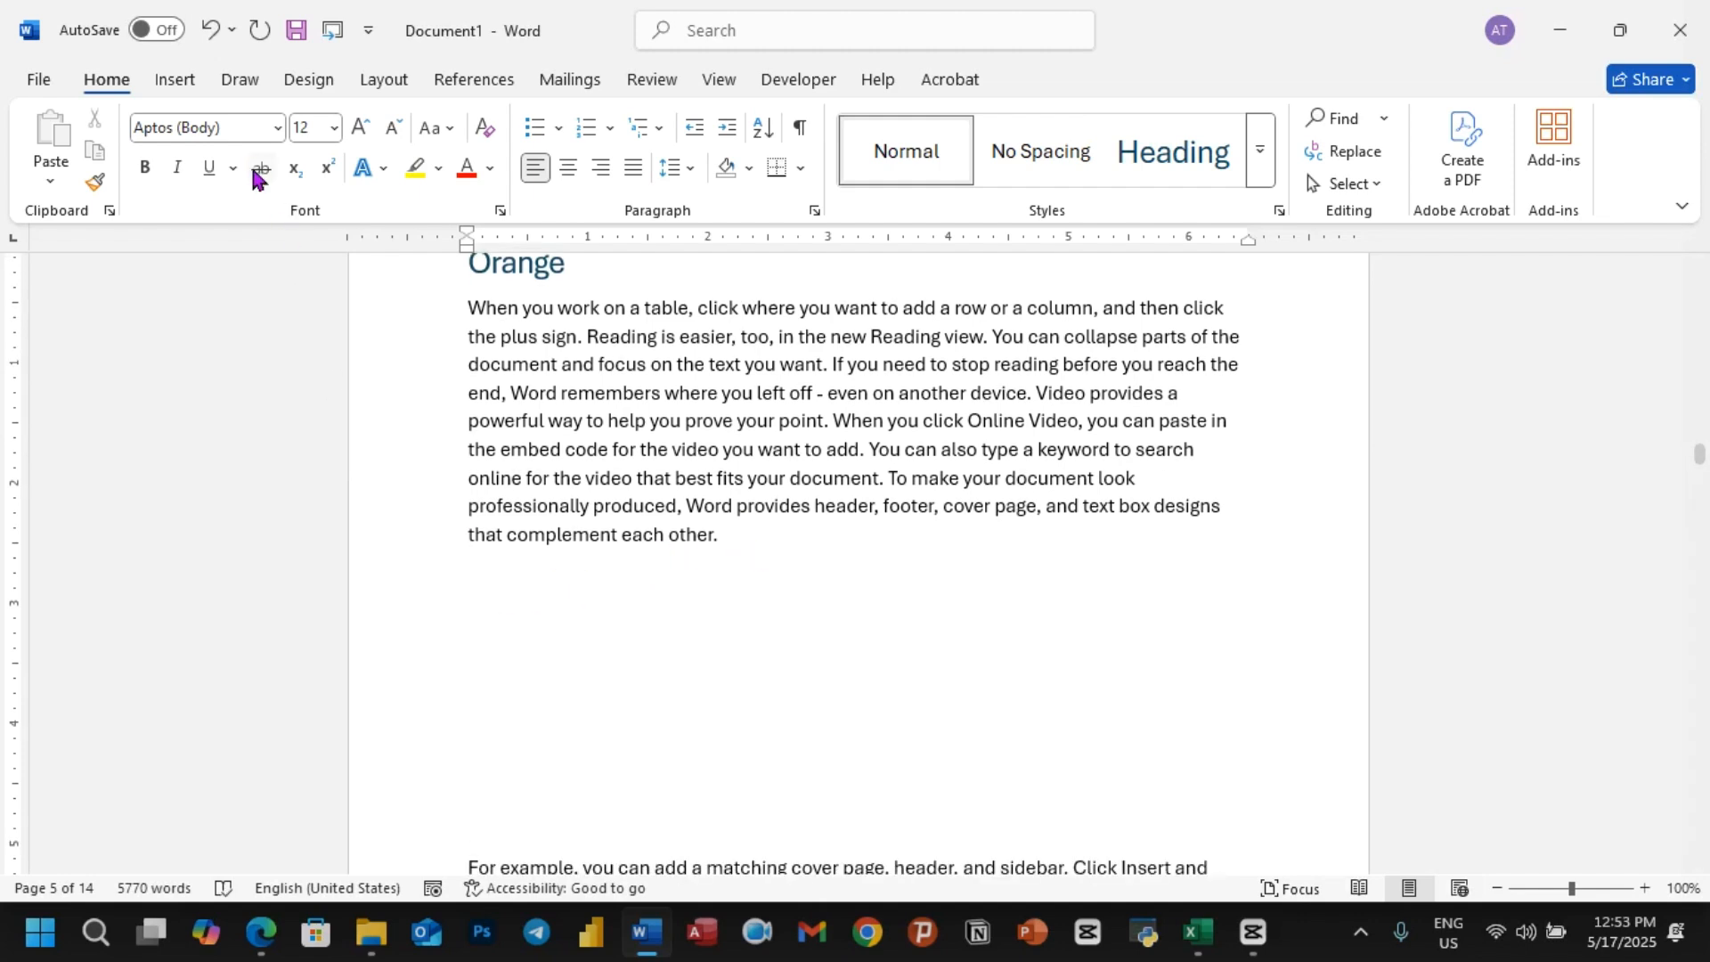
pyautogui.click(178, 82)
pyautogui.click(201, 149)
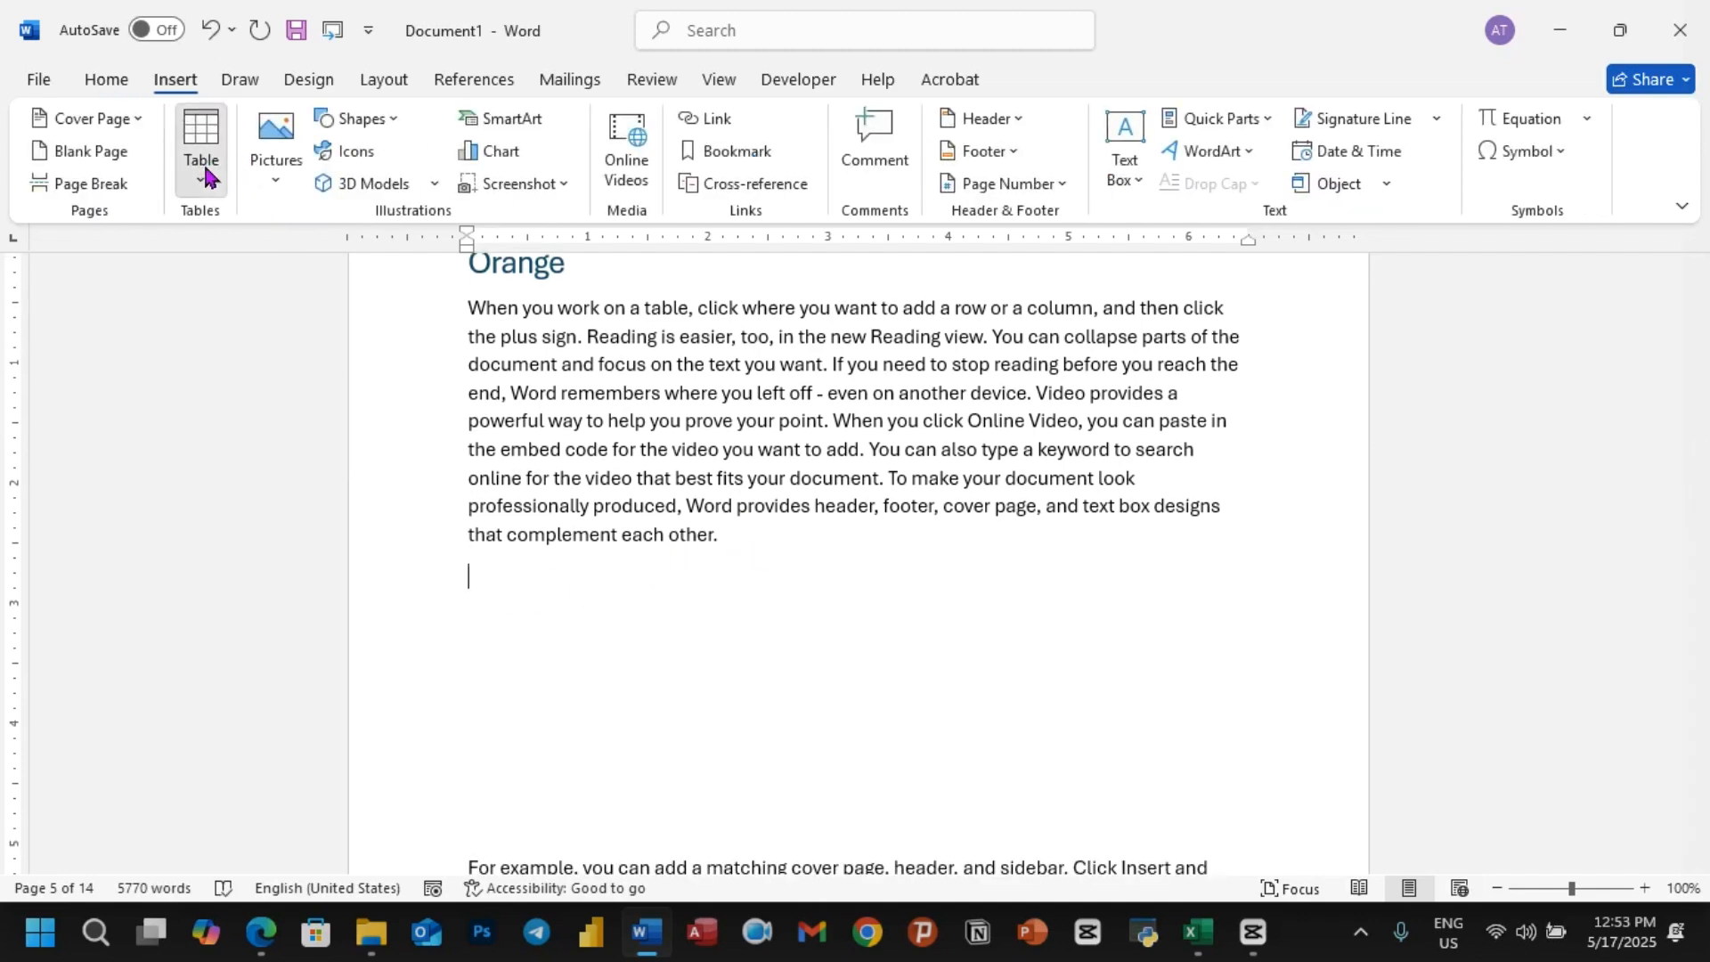
pyautogui.click(328, 388)
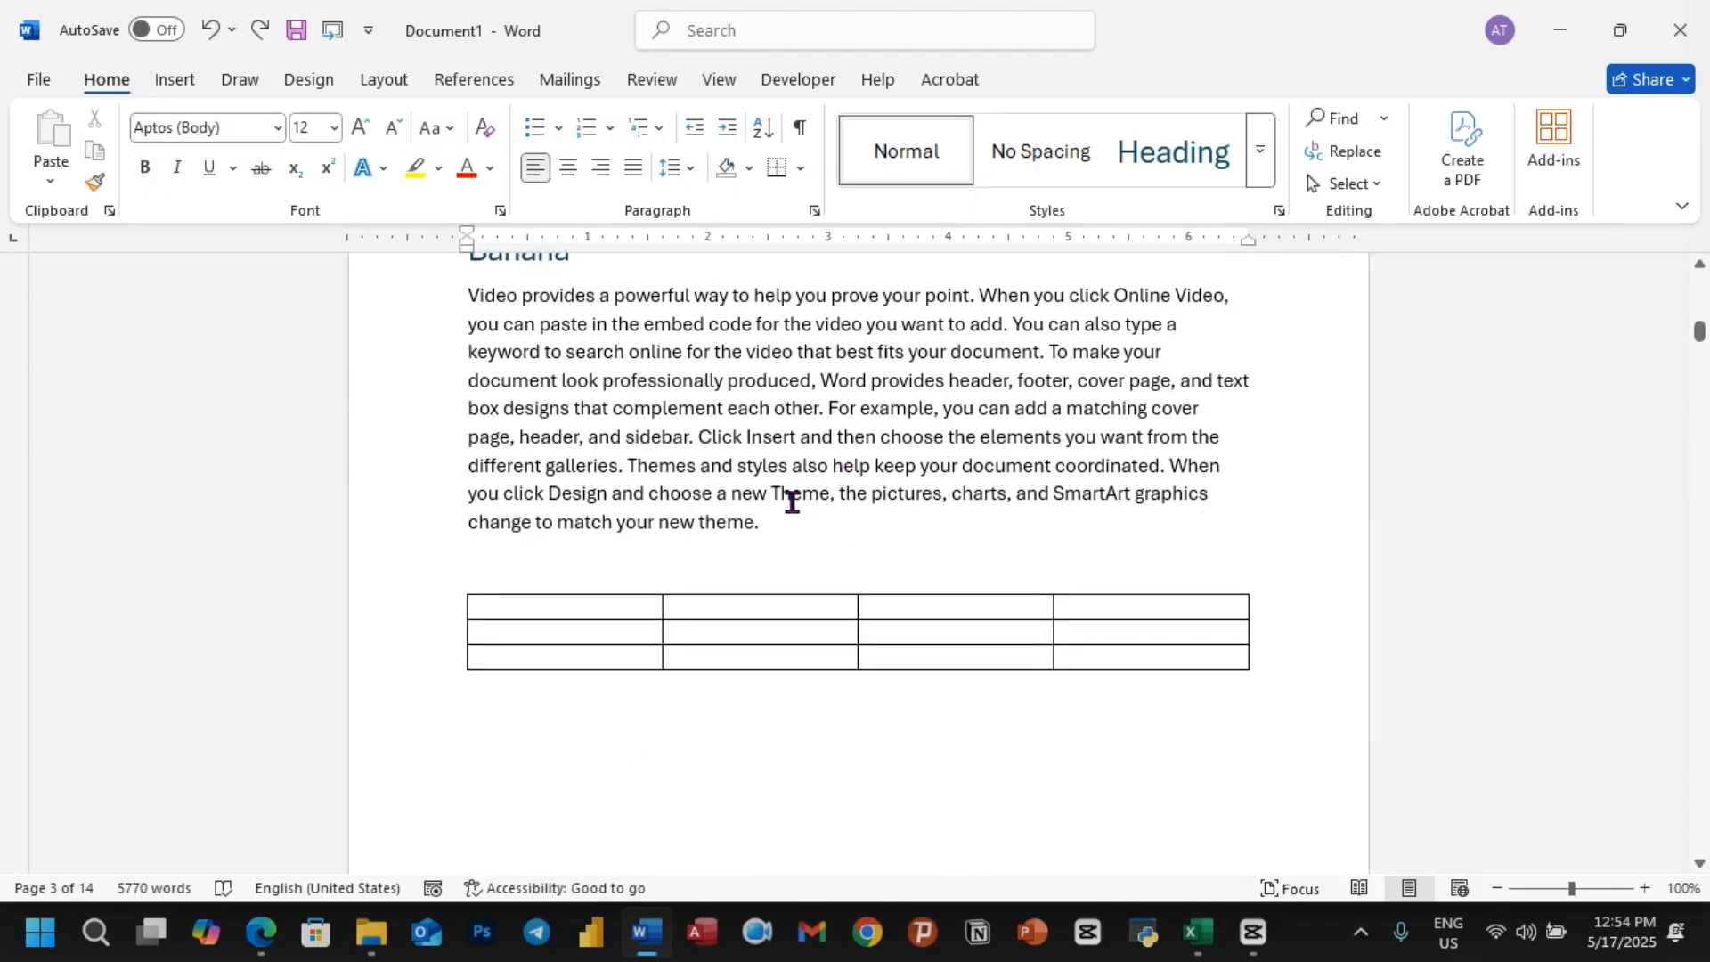
# Step: Write the caption "Table 1: Fruit" on the blank line directly above the table in the Banana section
pyautogui.click(510, 569)
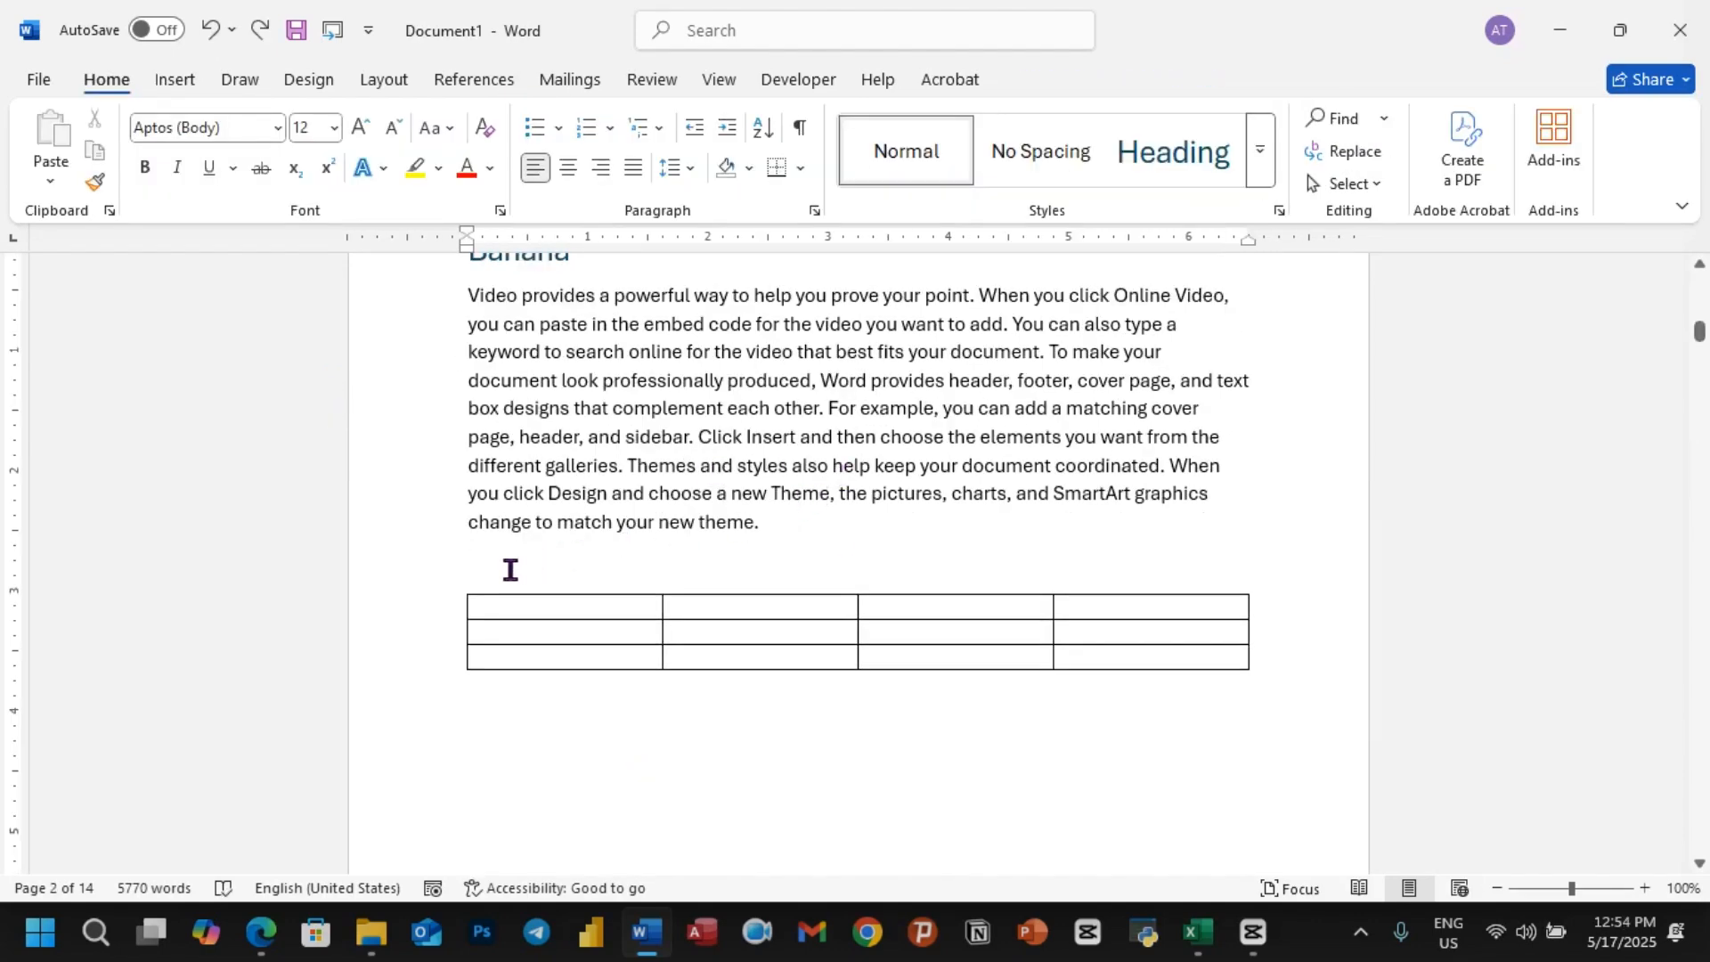
pyautogui.write('Table 1:Fruit')
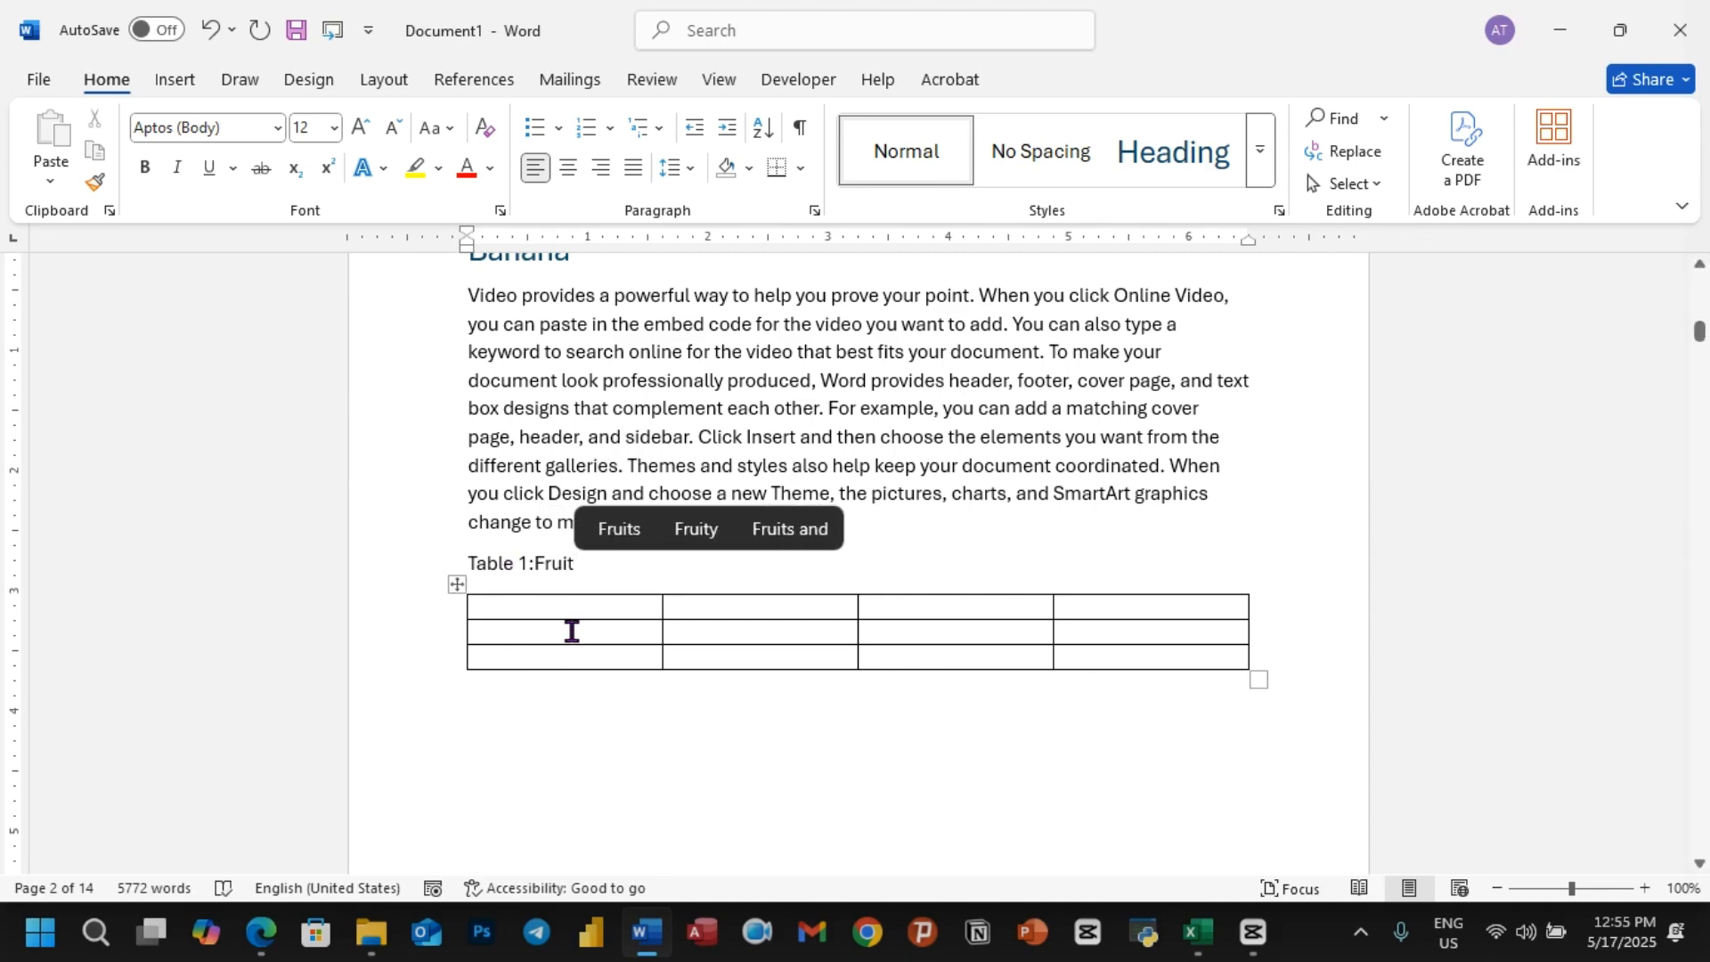
# Step: Write the caption "Table 2: Vegetable" on a line directly above the five-column table under Apple 1
pyautogui.scroll(-15, 546, 668)
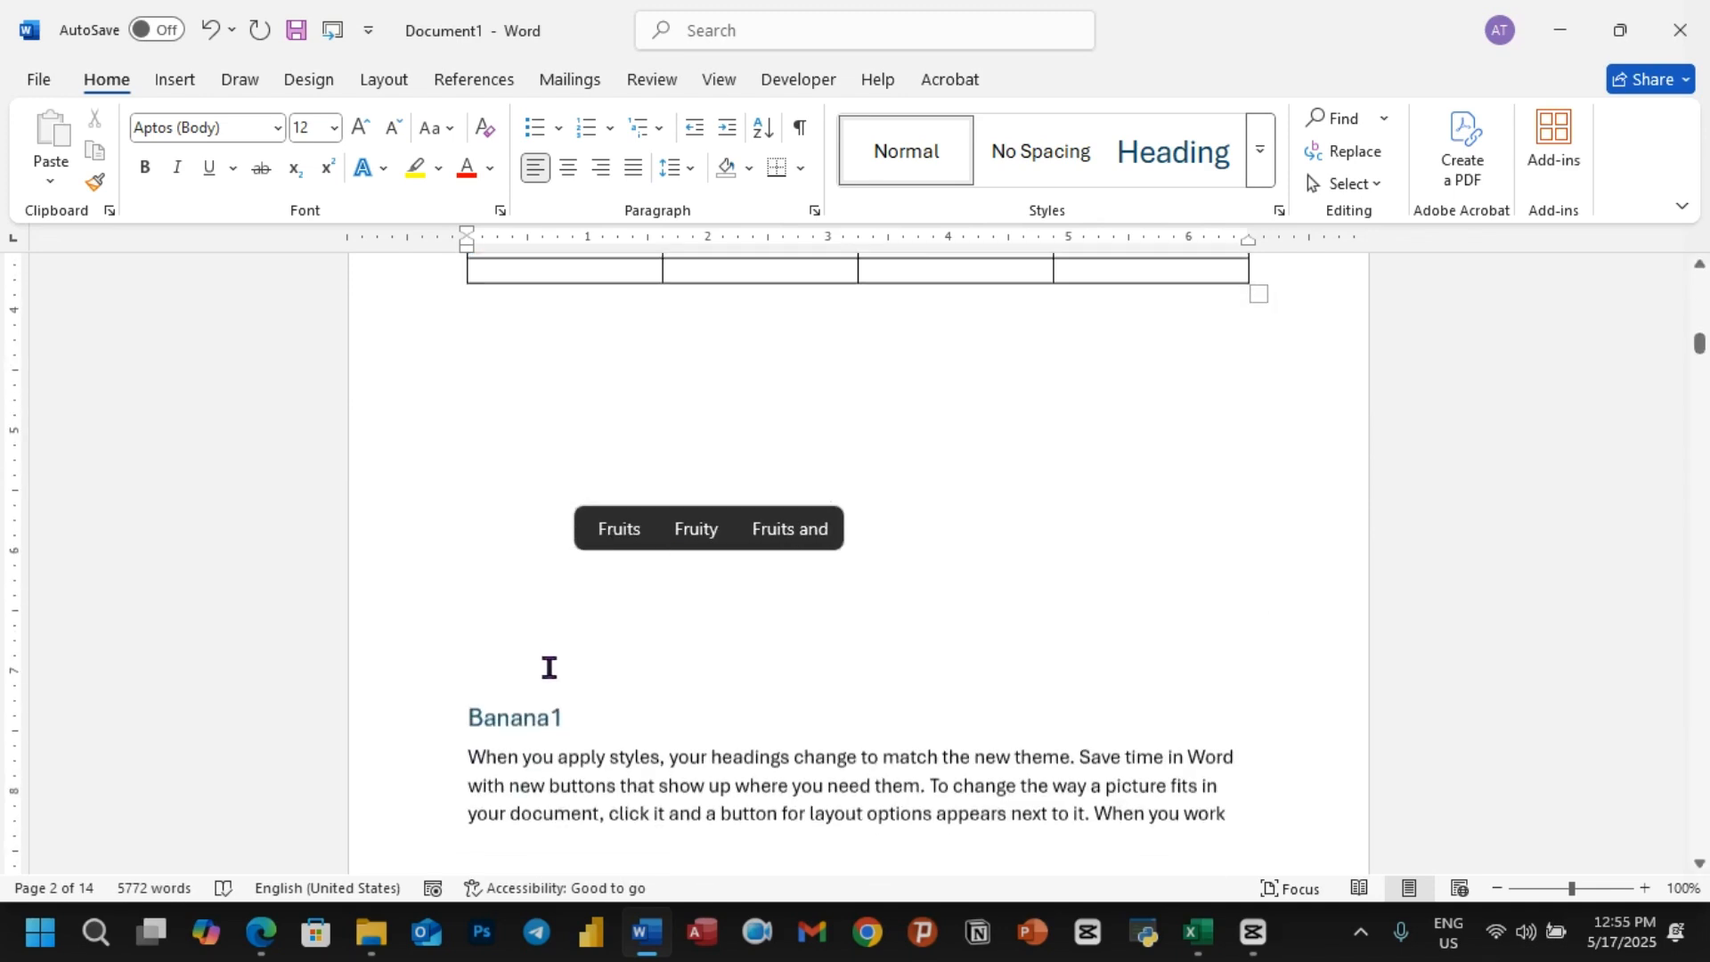
pyautogui.scroll(-15, 546, 663)
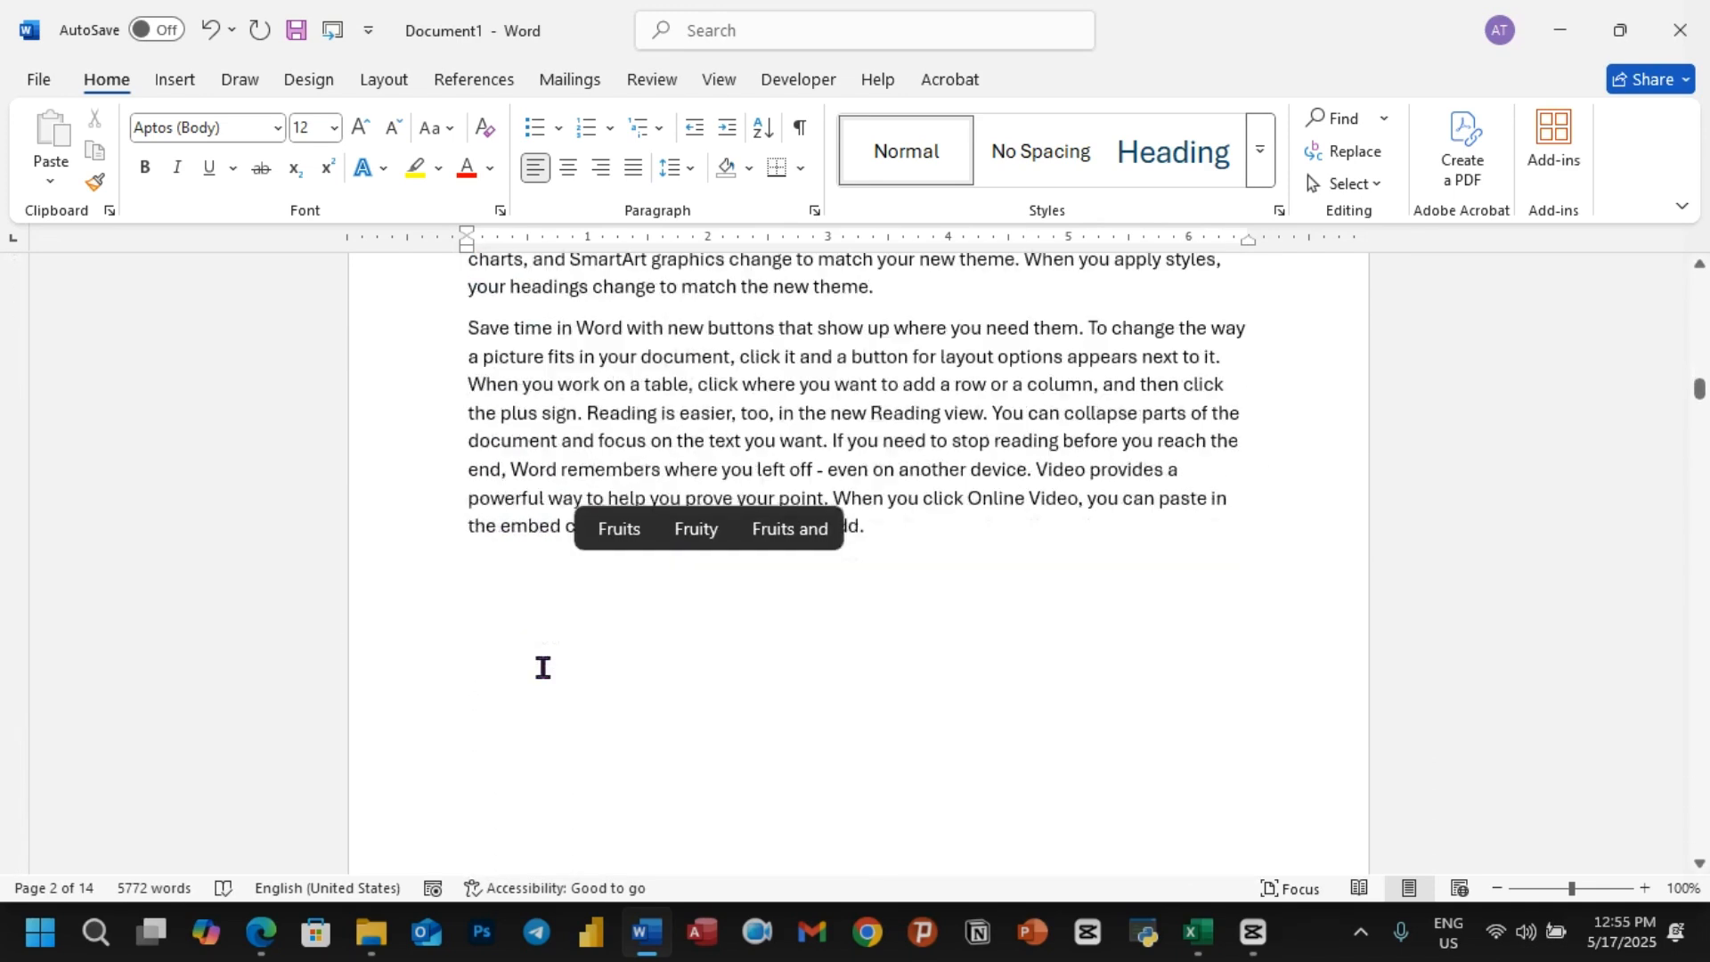
pyautogui.scroll(-1, 534, 634)
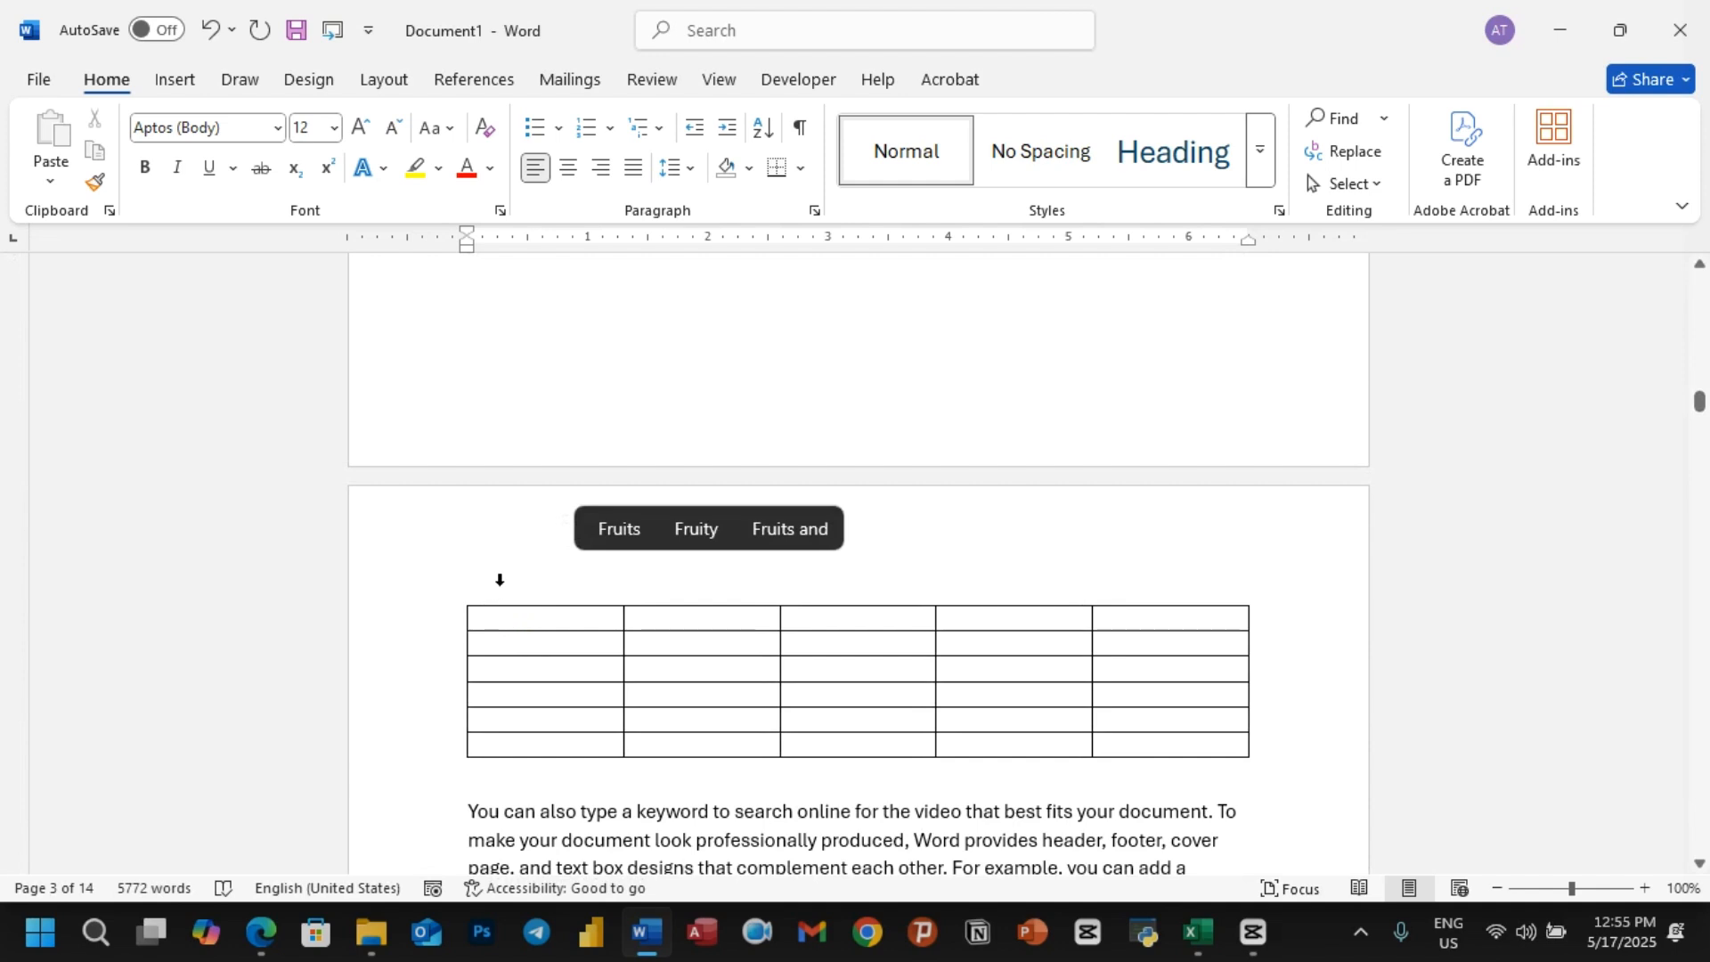
pyautogui.click(499, 579)
pyautogui.click(519, 765)
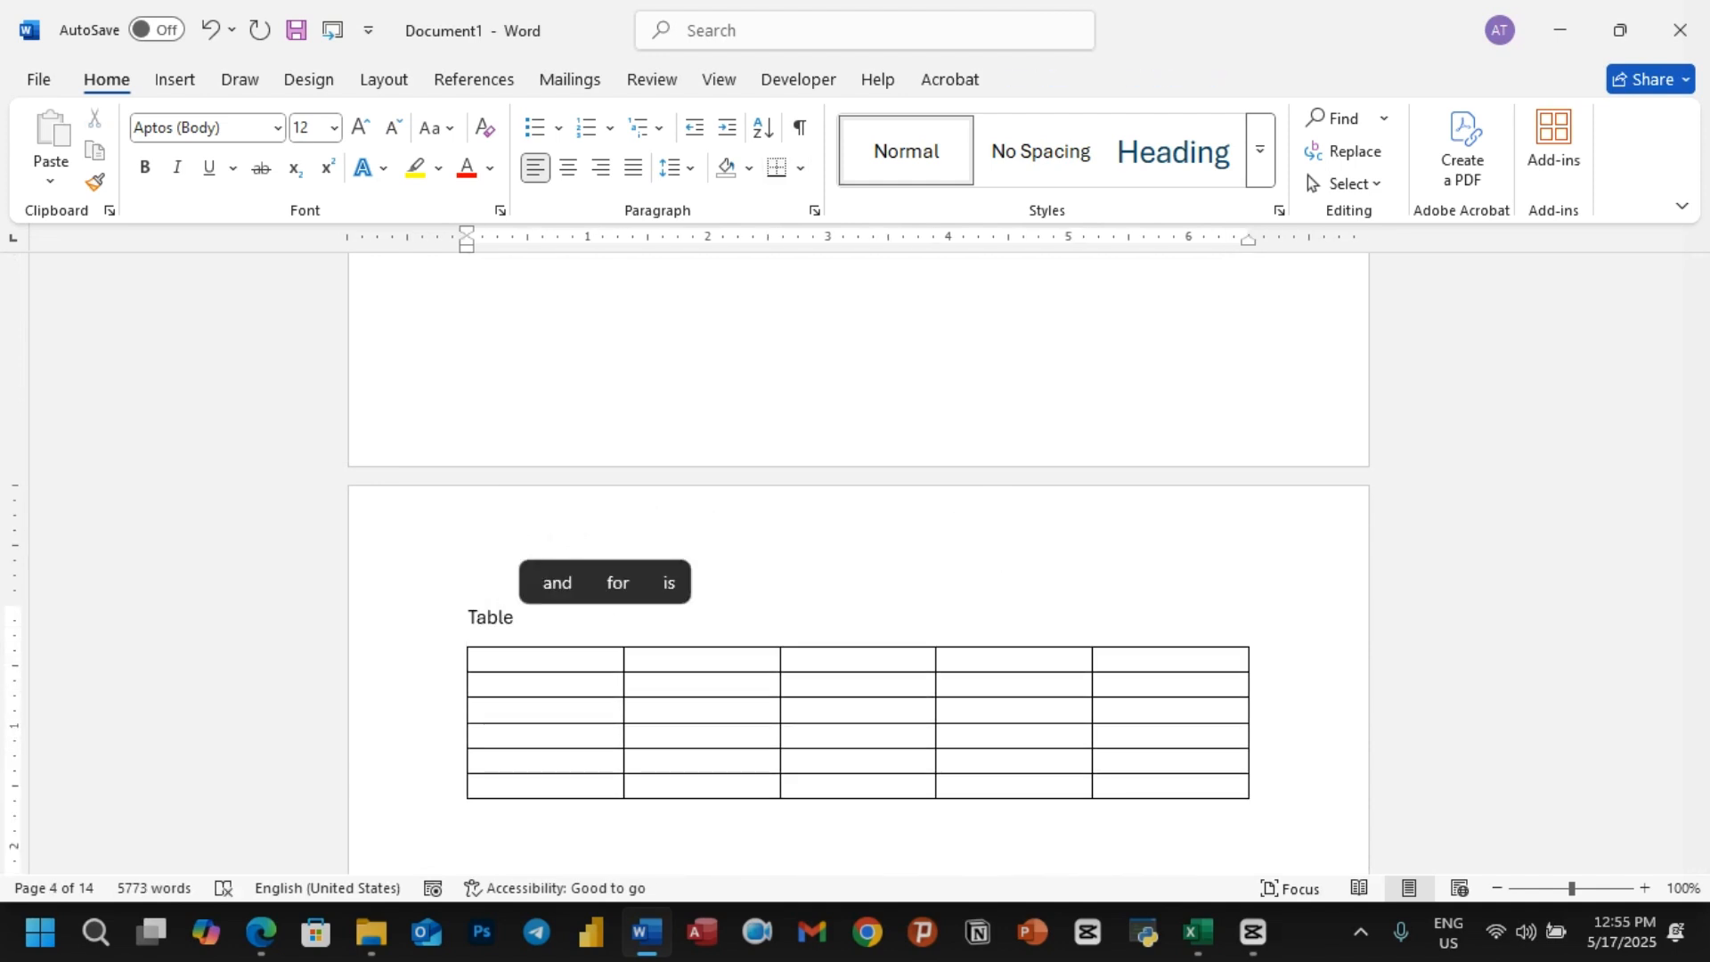
pyautogui.write('2:Vegetable')
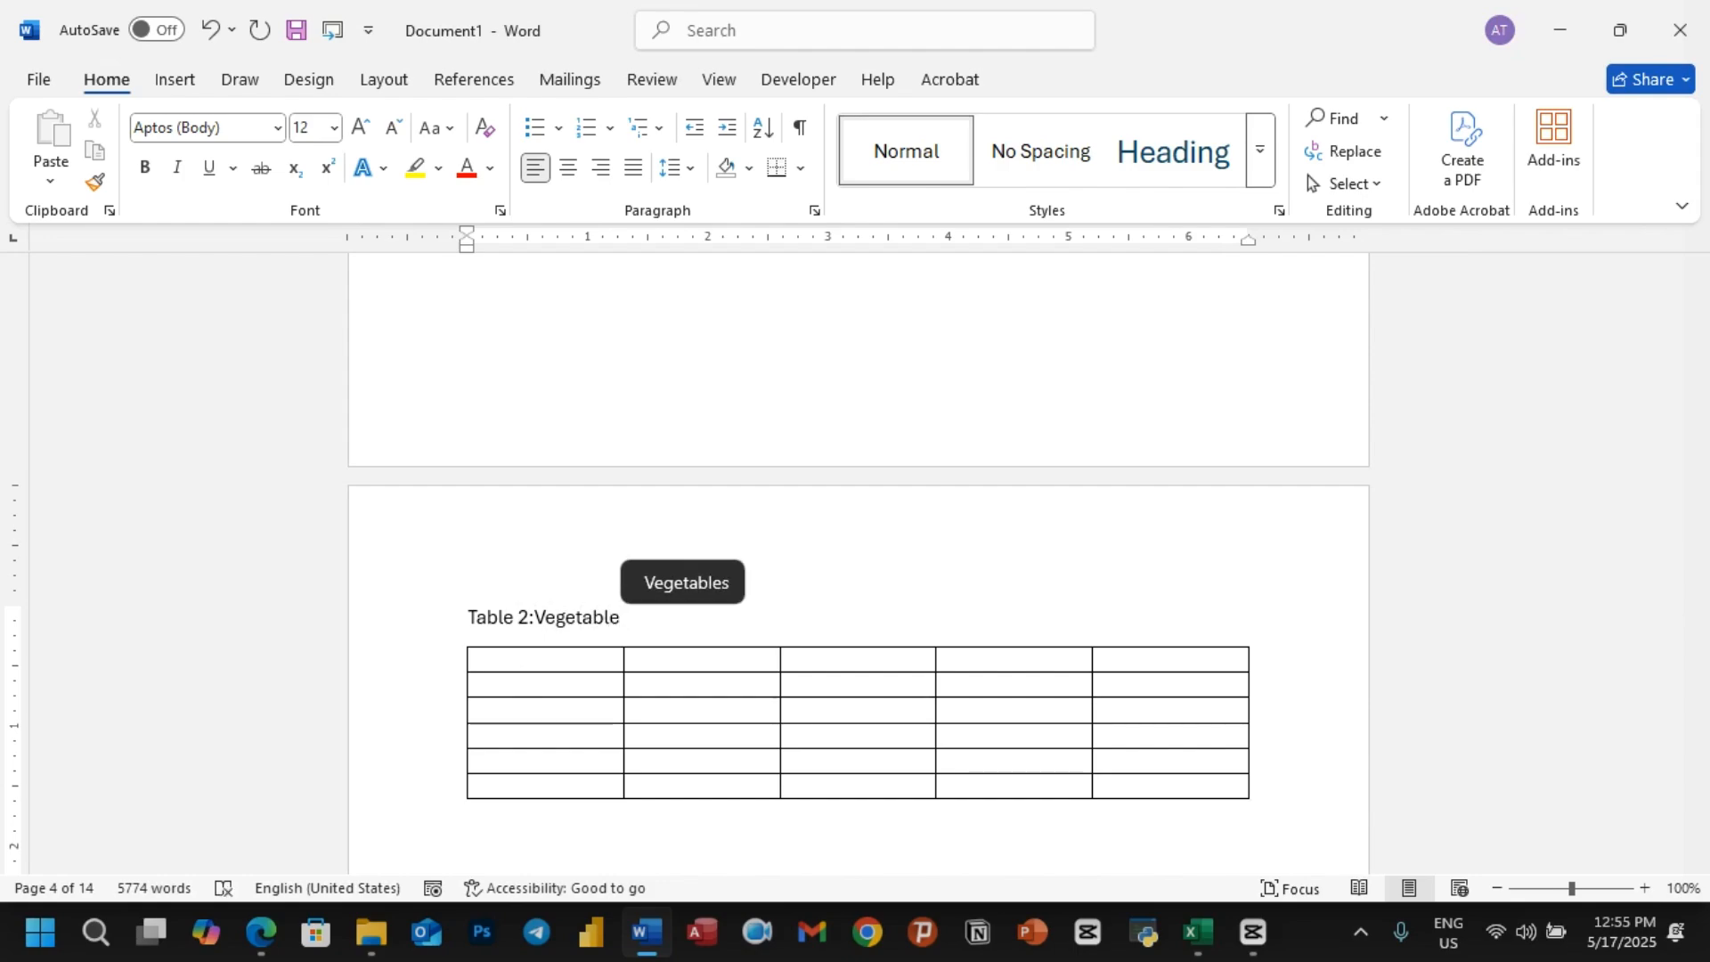
# Step: Add two blank lines between the Orange section's first paragraph and the table below it
pyautogui.scroll(-15, 558, 713)
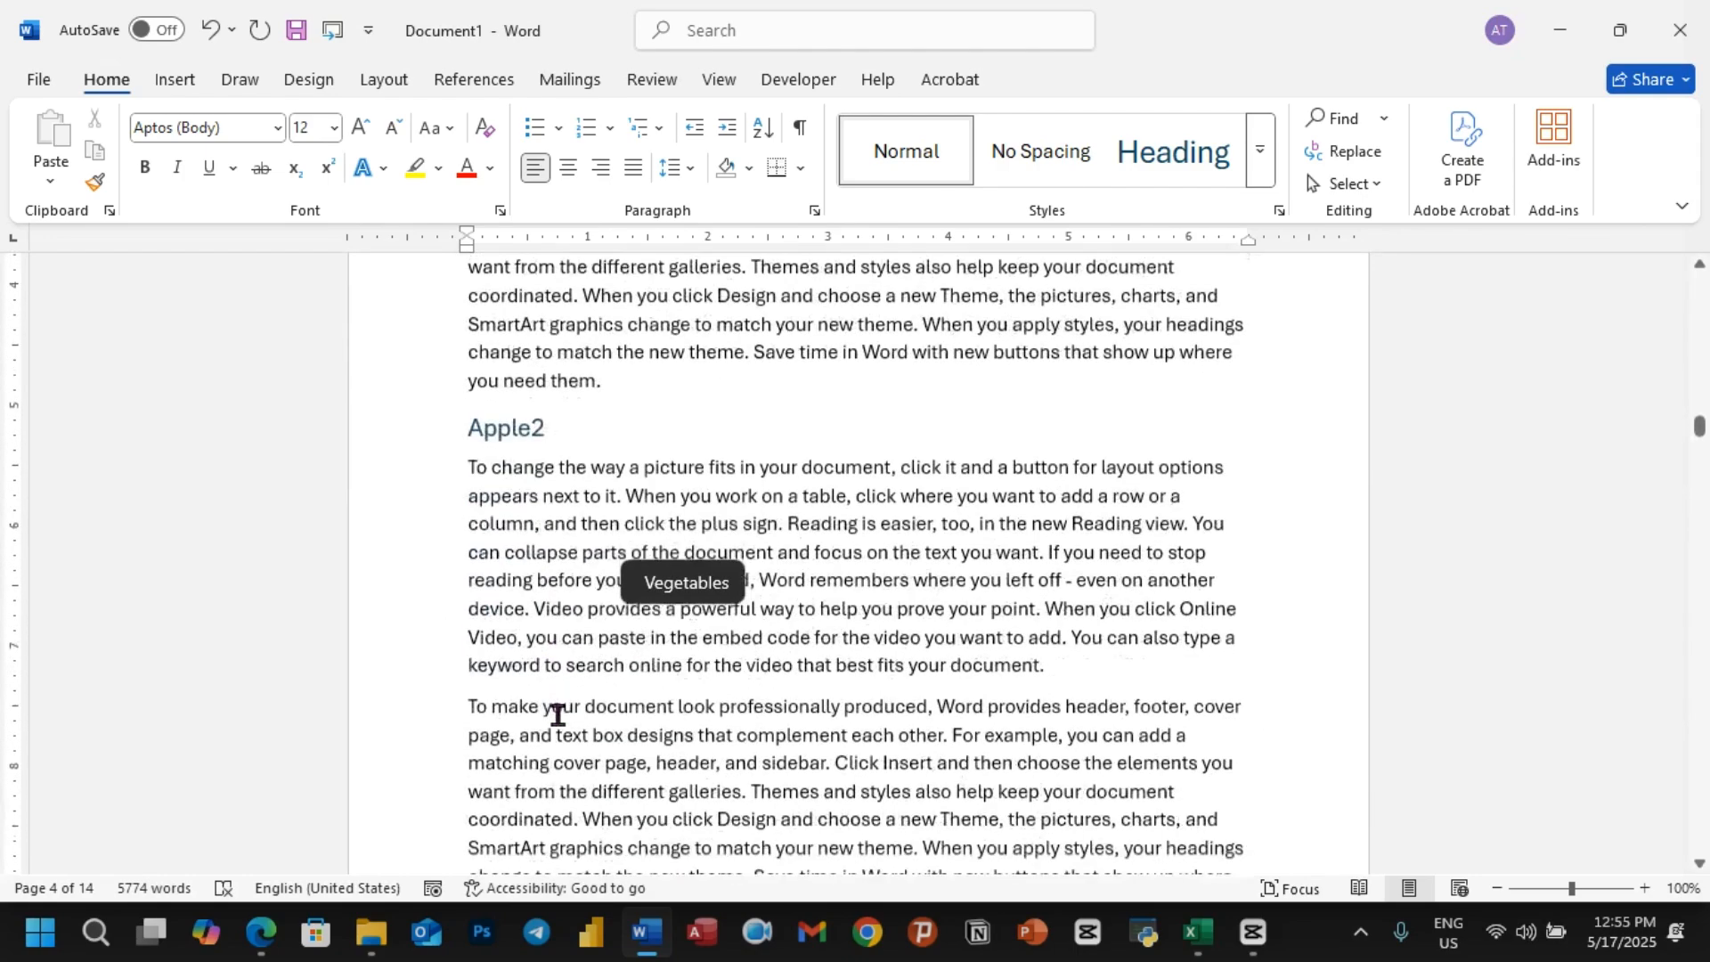
pyautogui.scroll(-5, 557, 721)
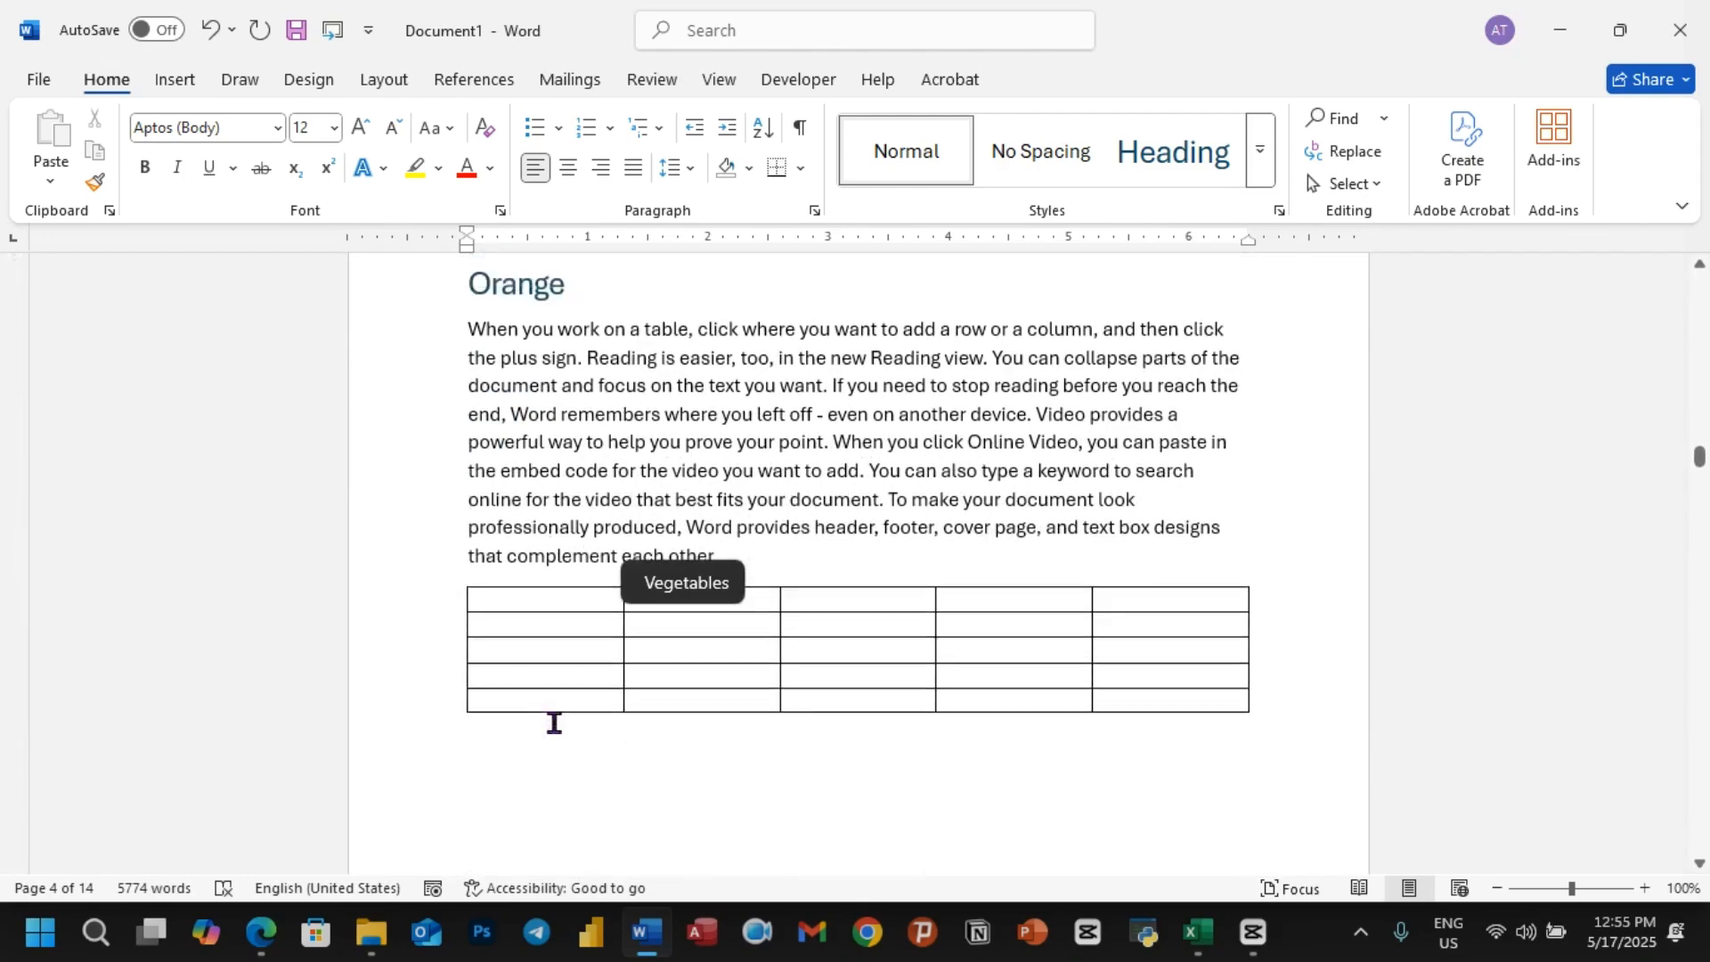
pyautogui.scroll(3, 578, 719)
pyautogui.click(735, 821)
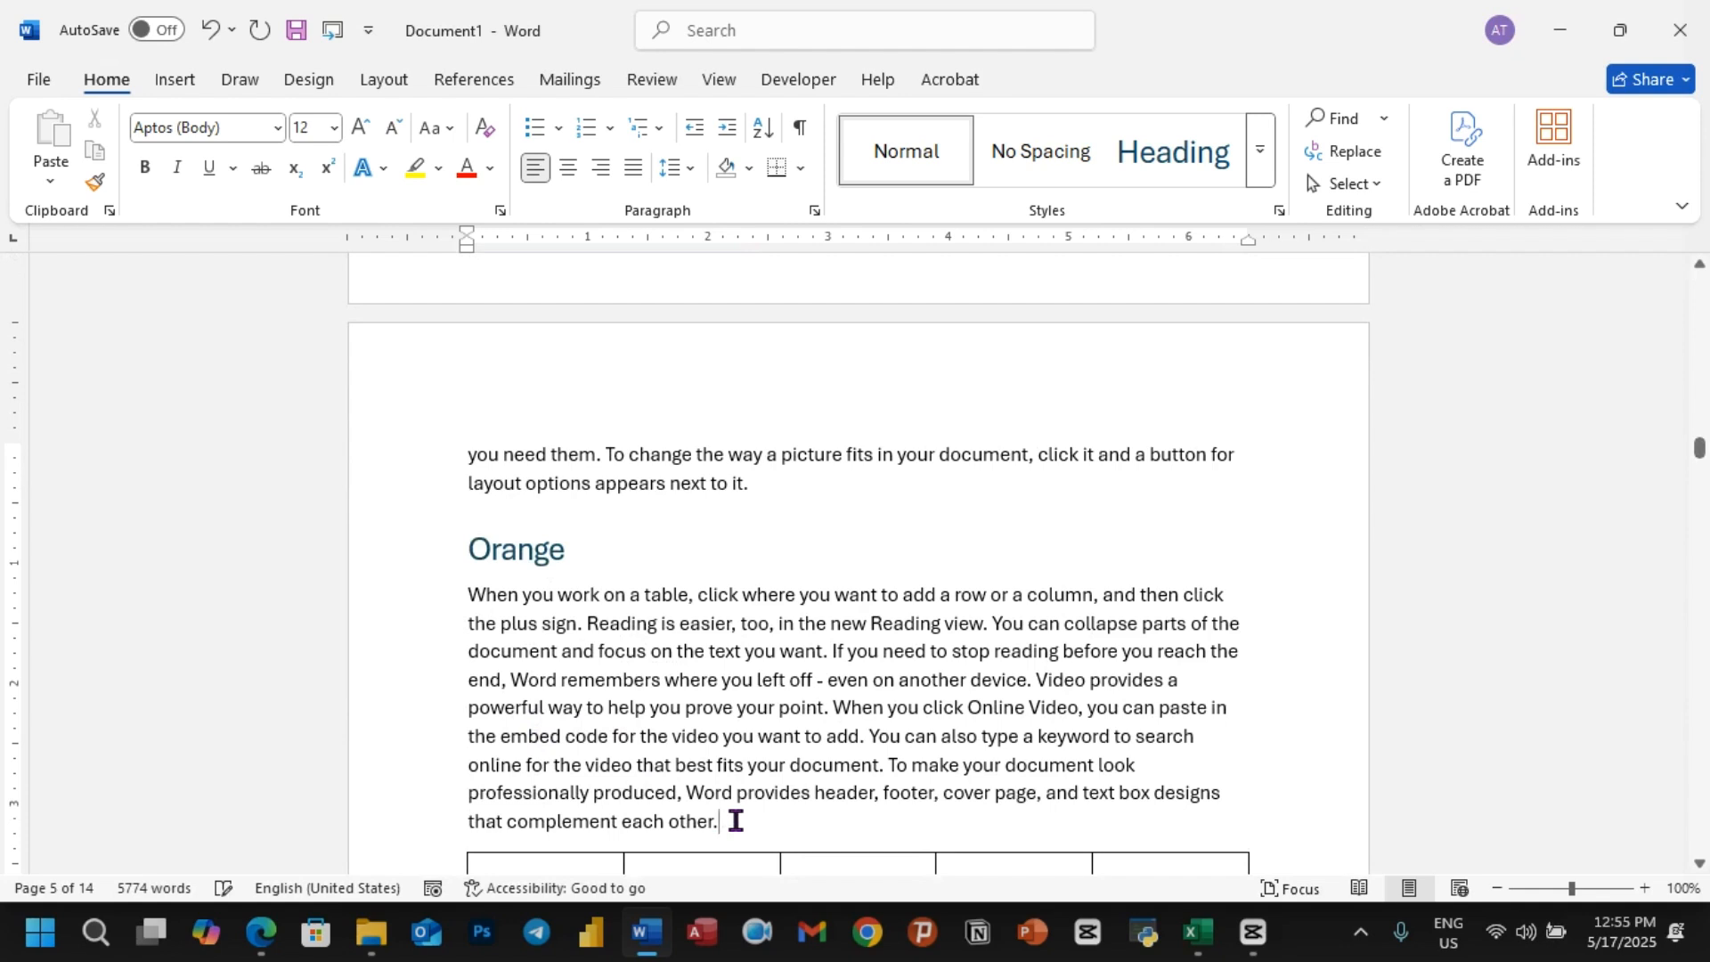
pyautogui.press('Return')
pyautogui.press('Return')
# Step: Write a caption starting with "Table" and ending with "Food" on the line directly above the Orange section's table
pyautogui.write('O')
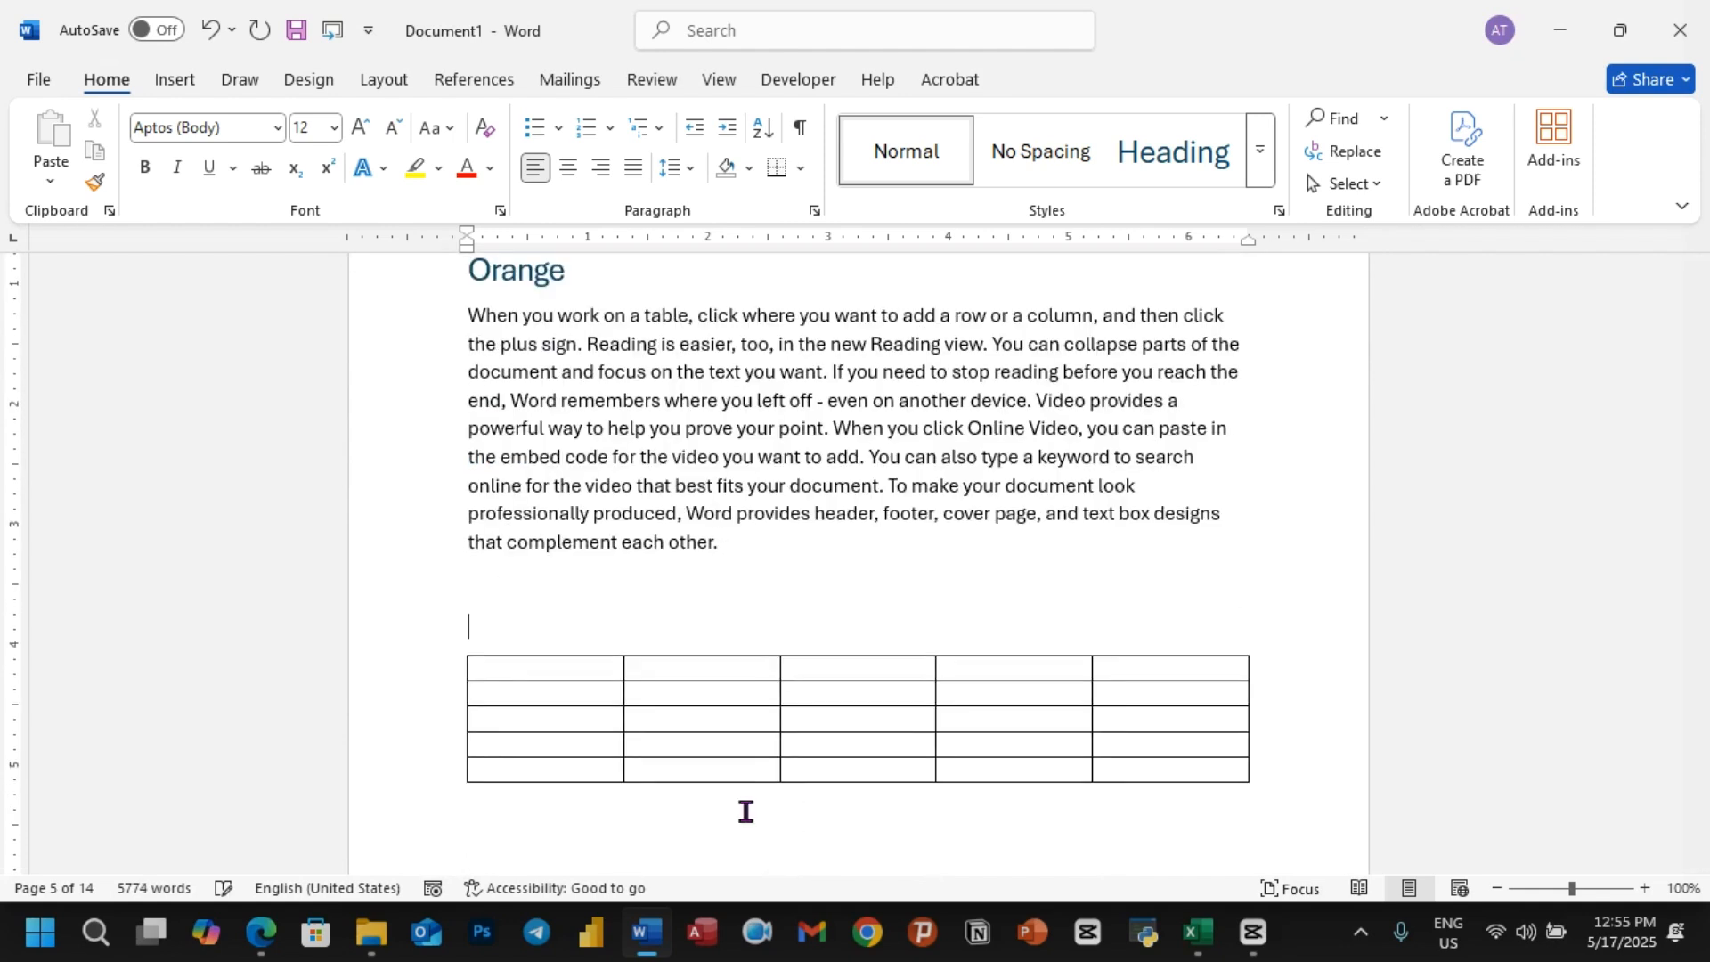
pyautogui.press('BackSpace')
pyautogui.write('Food')
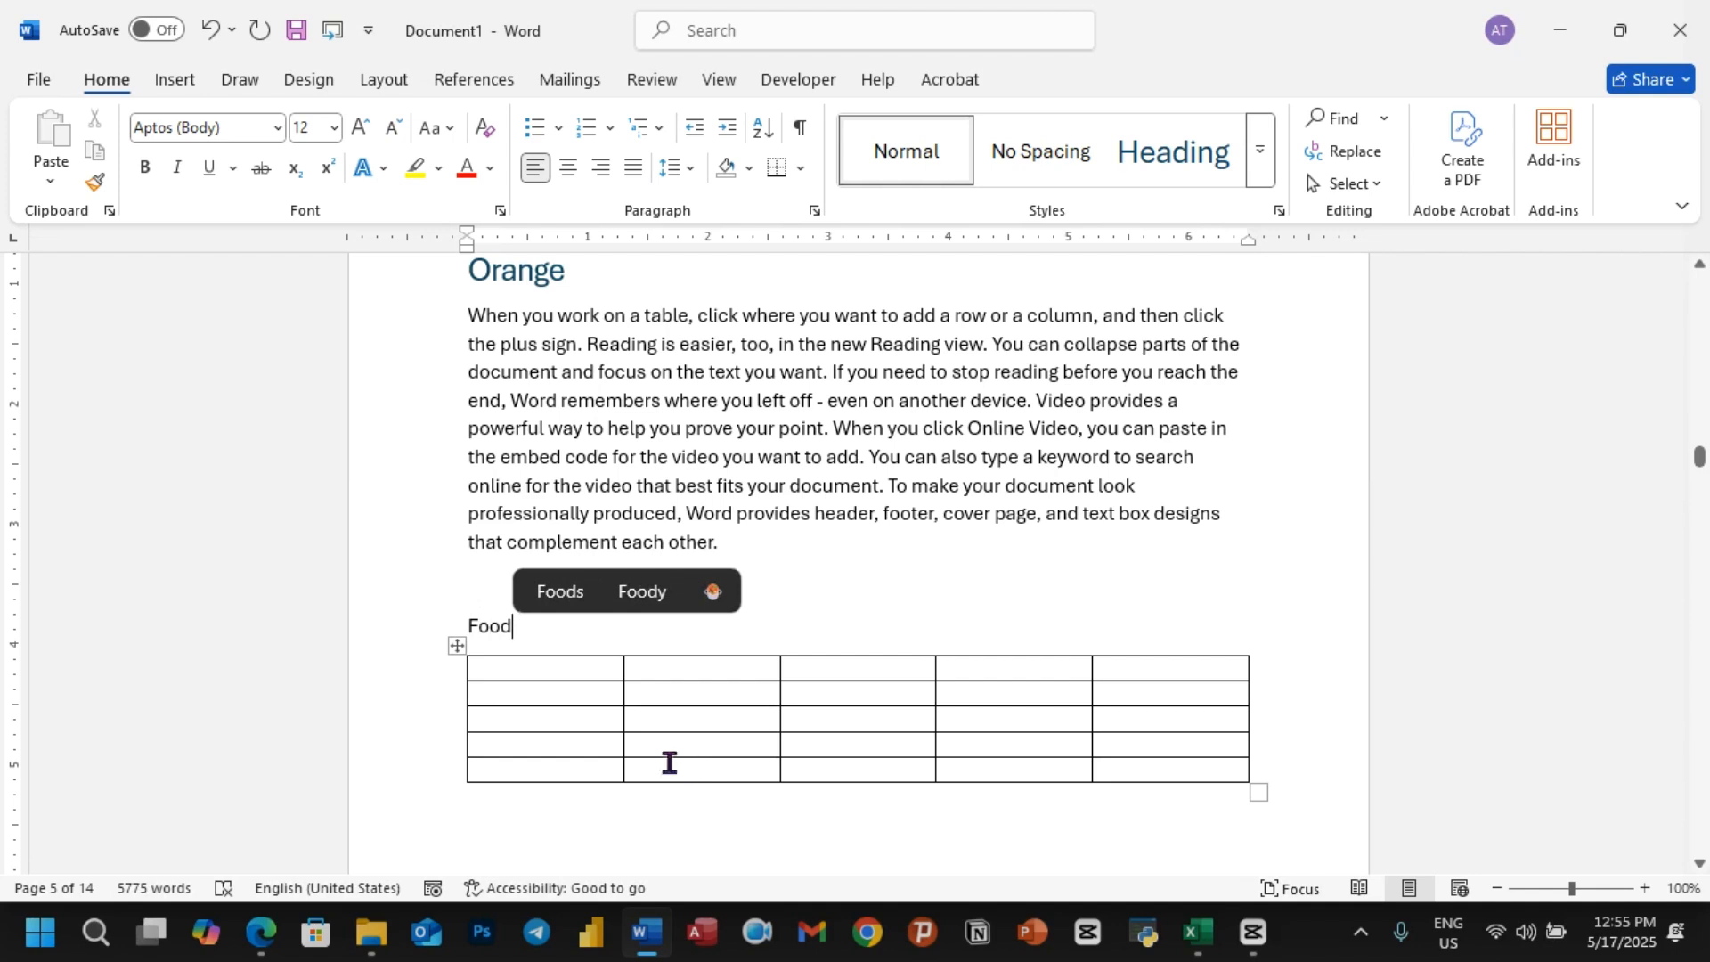
pyautogui.click(468, 626)
pyautogui.write('Table:')
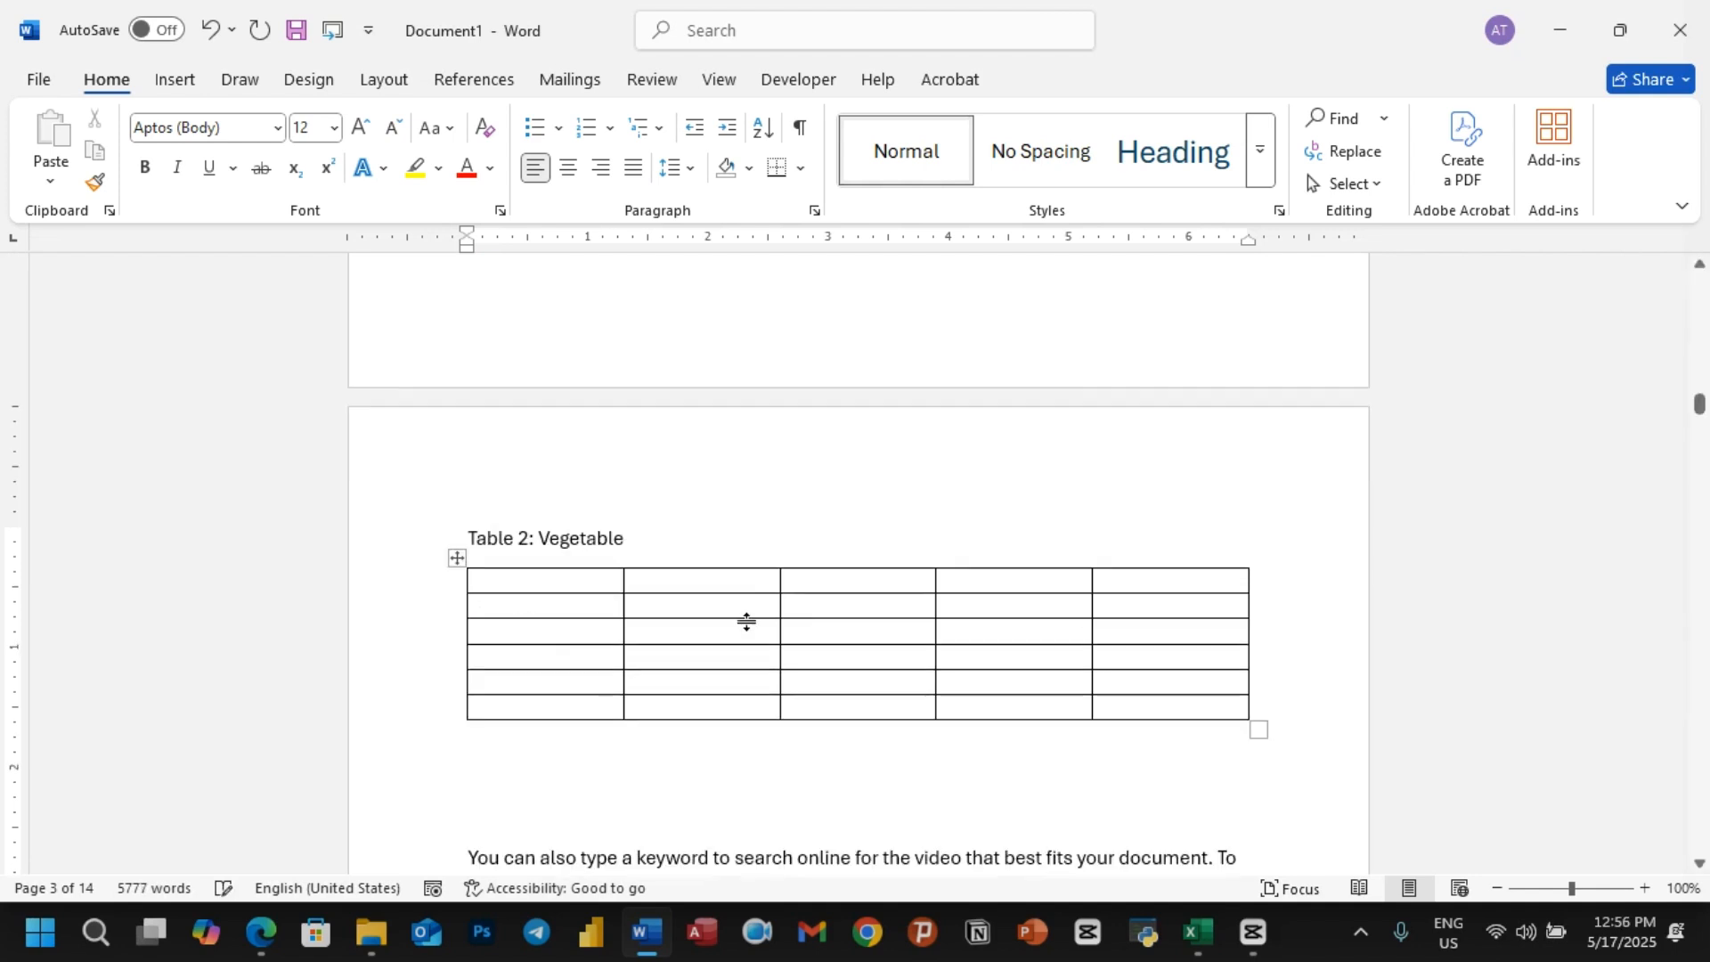
pyautogui.scroll(2, 732, 654)
pyautogui.scroll(6, 732, 655)
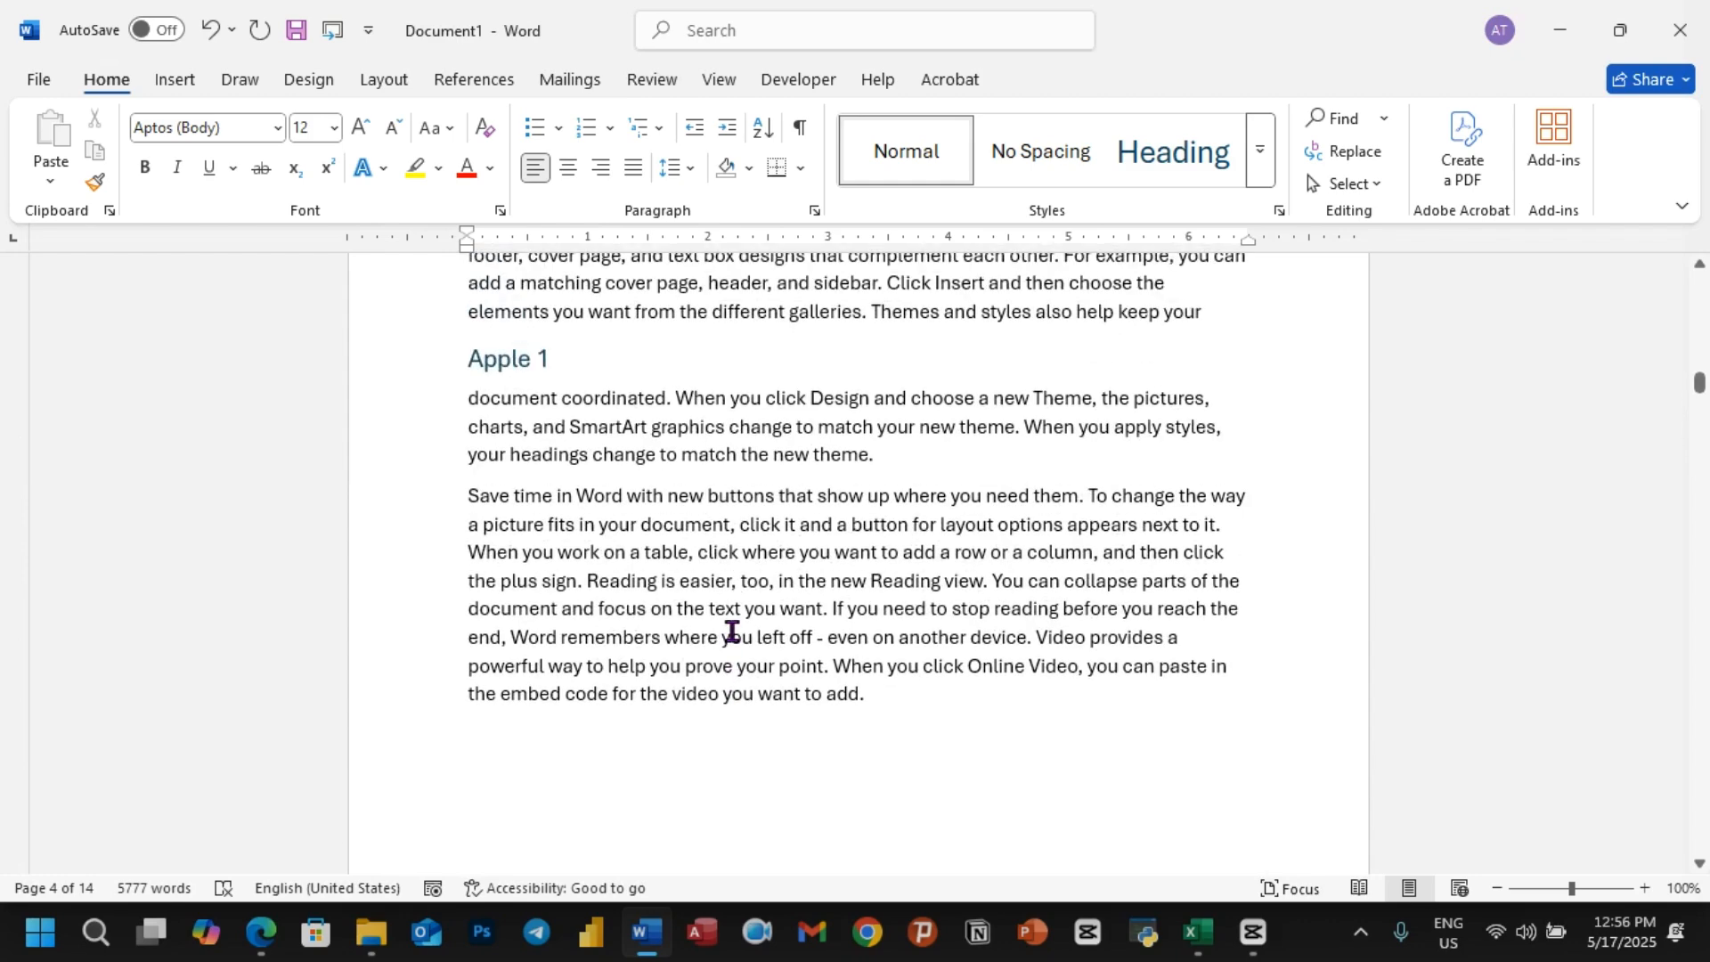
pyautogui.scroll(6, 732, 566)
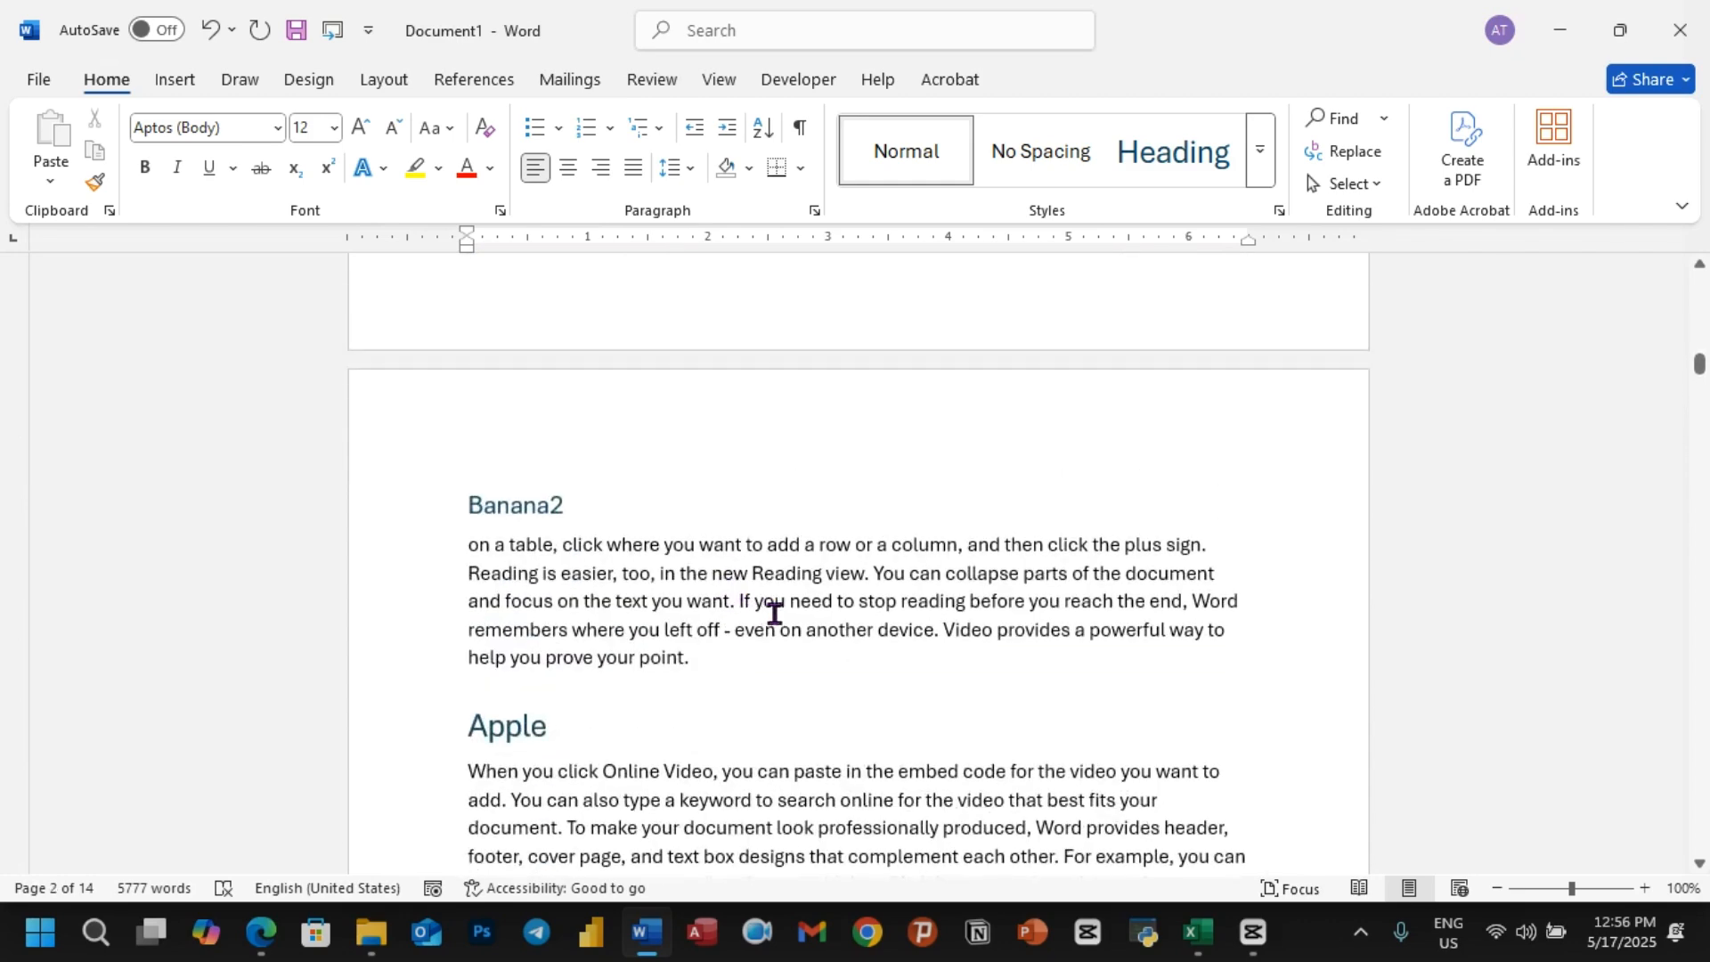
pyautogui.scroll(2, 772, 611)
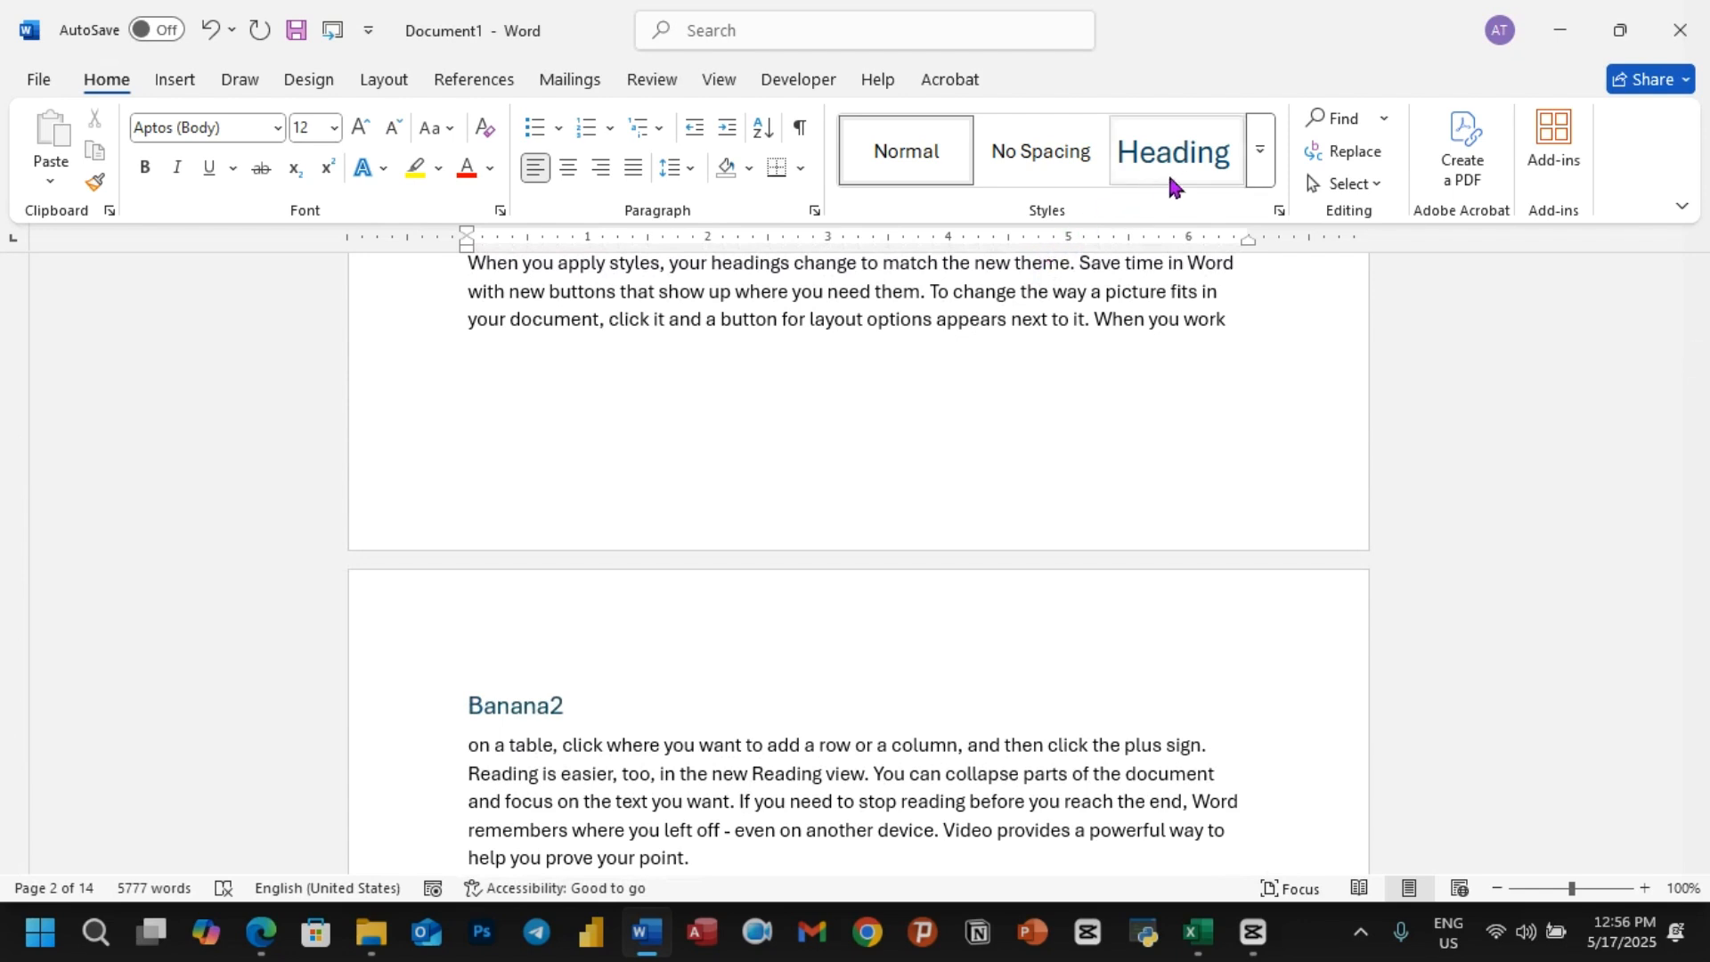
pyautogui.click(1259, 150)
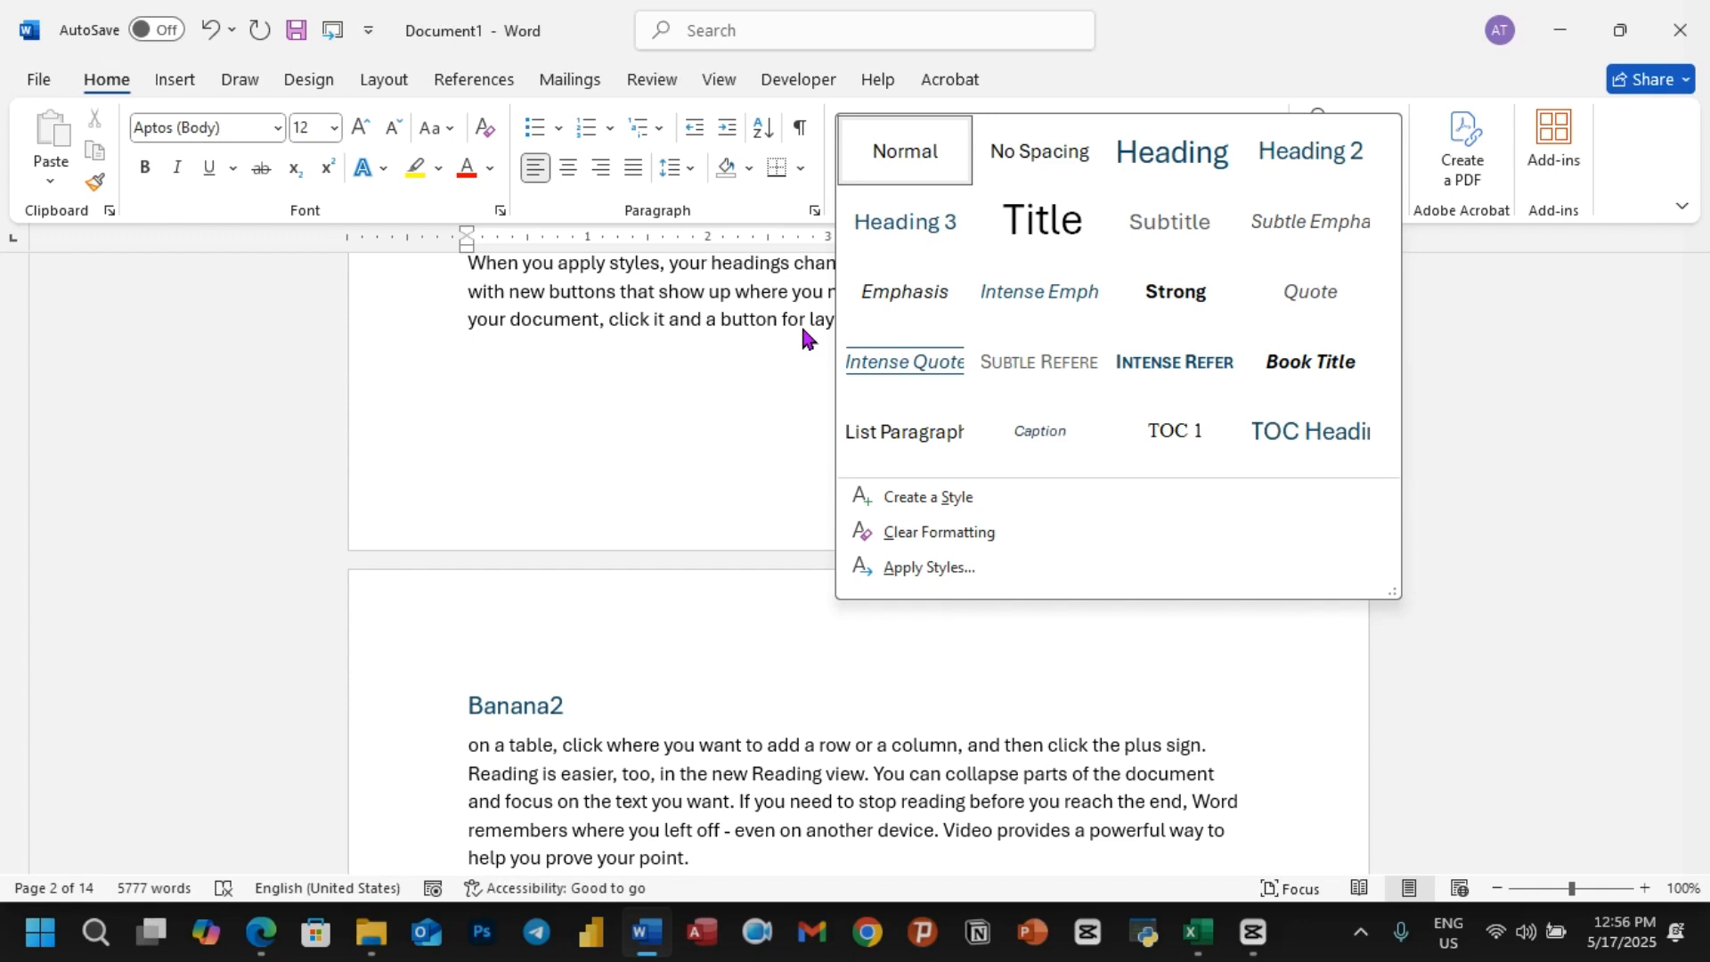
pyautogui.click(754, 363)
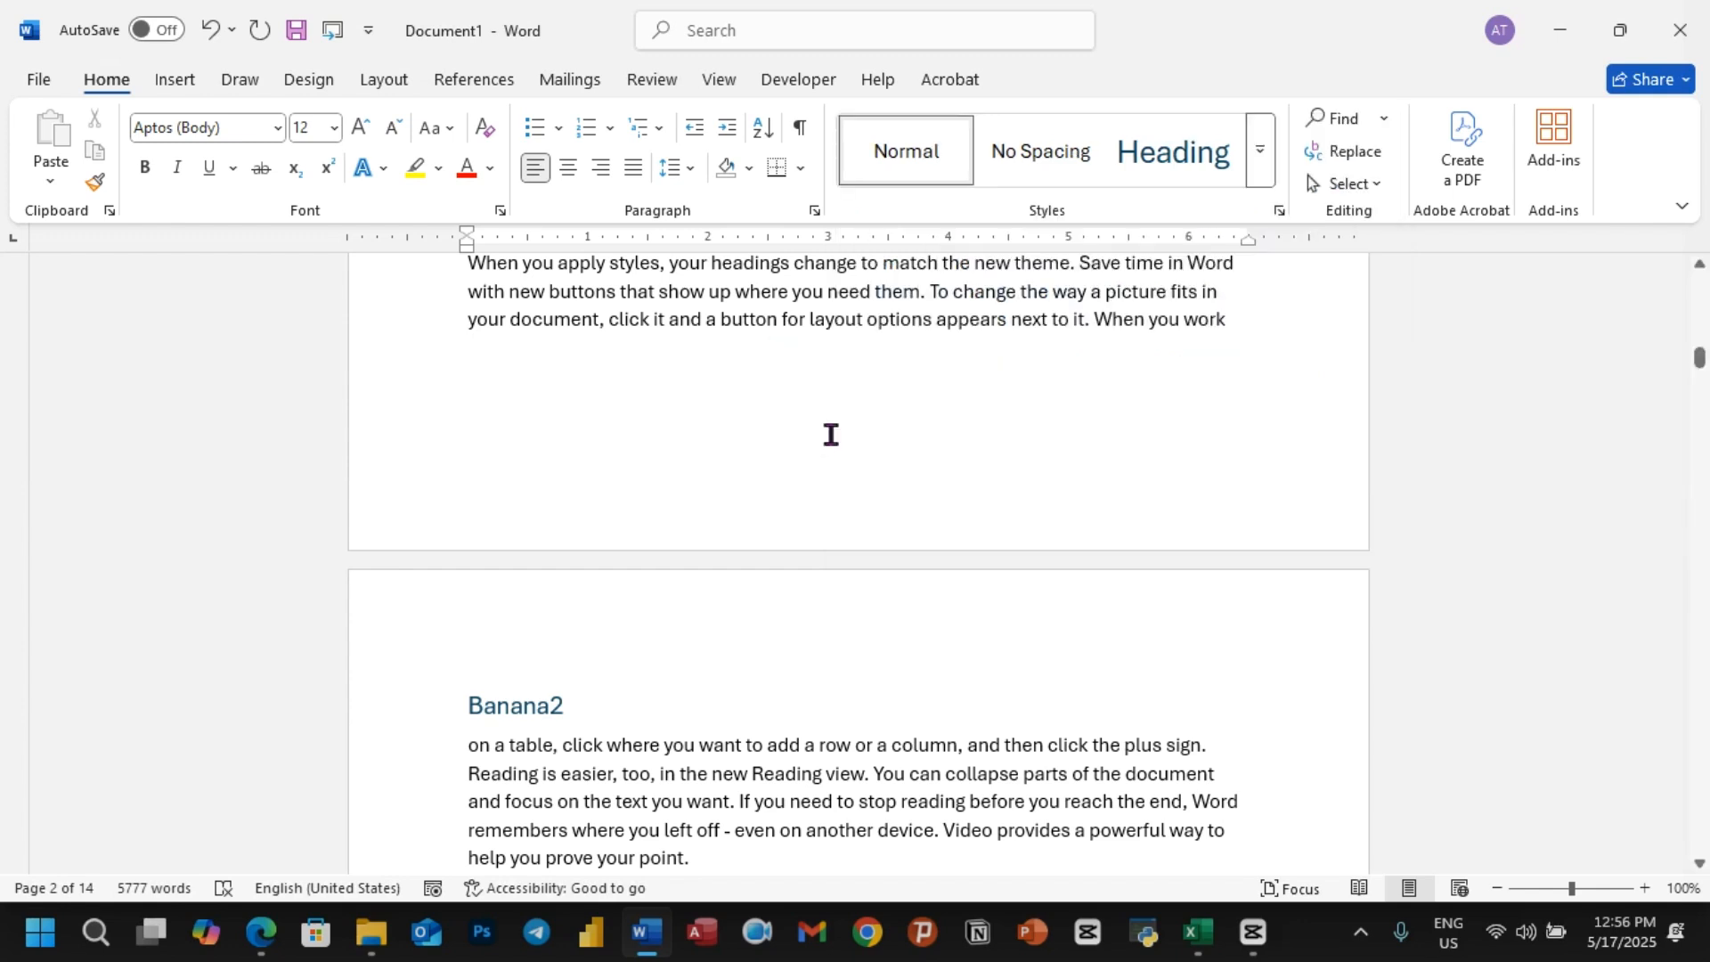
# Step: Start a new style named "Adnakot tube Table" and open its full formatting settings
pyautogui.click(1259, 151)
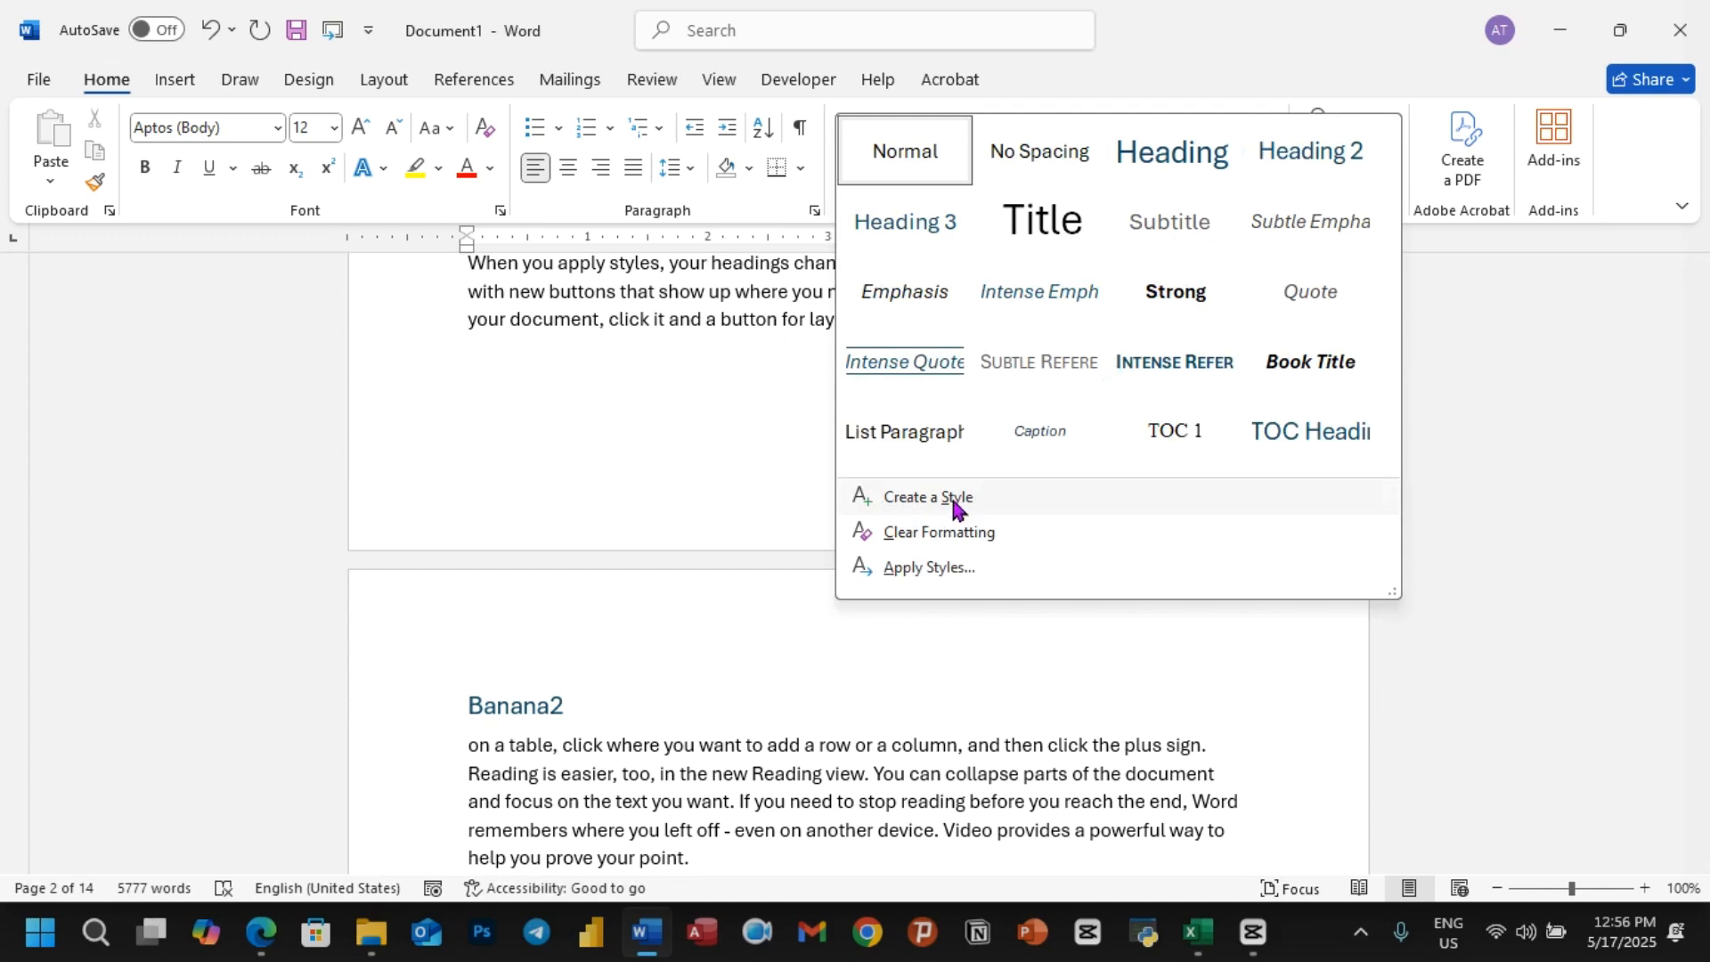
pyautogui.click(922, 501)
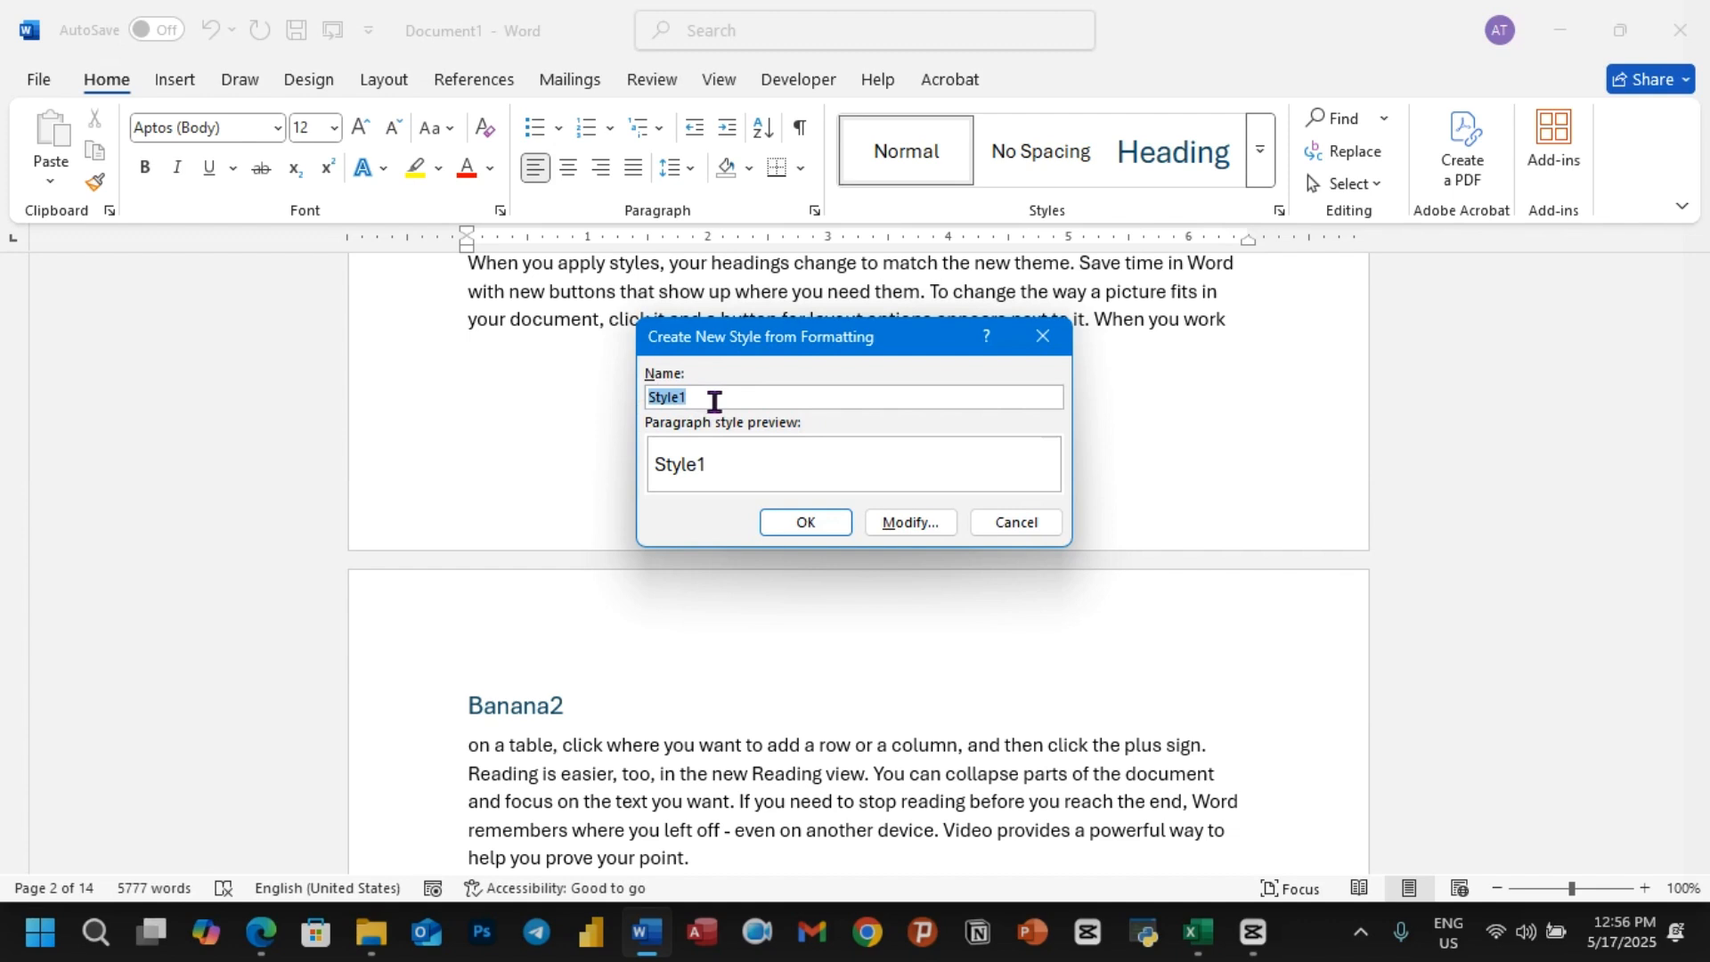
pyautogui.write('Adn')
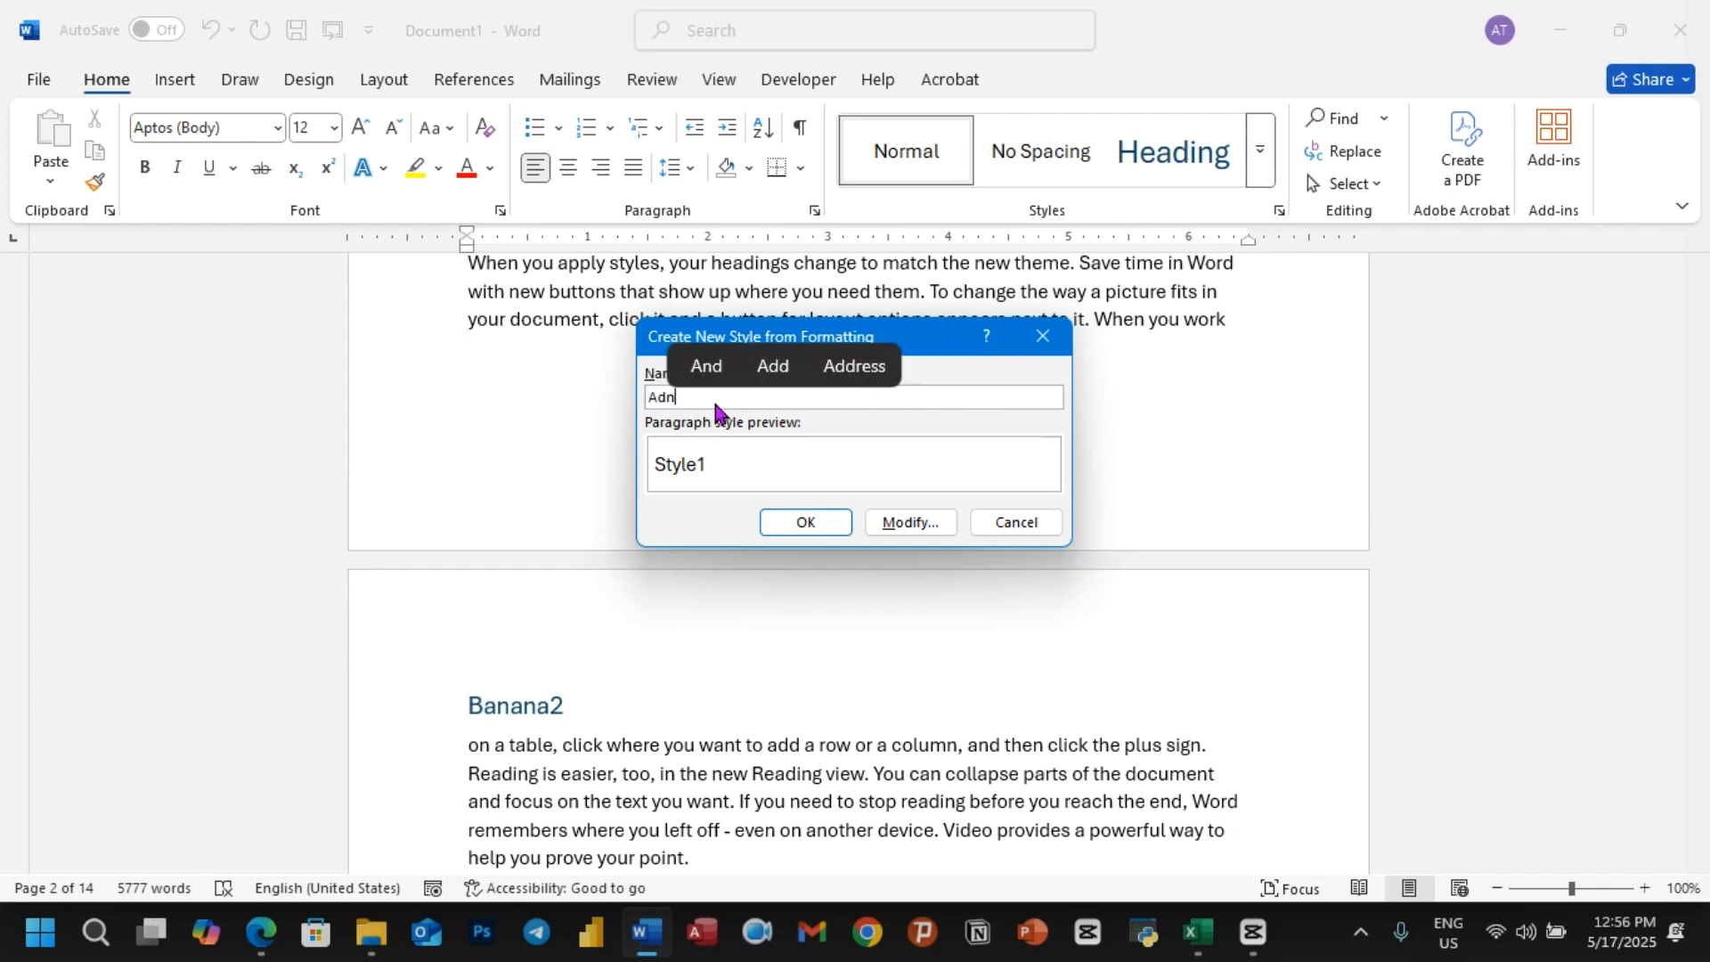
pyautogui.write('akot tube')
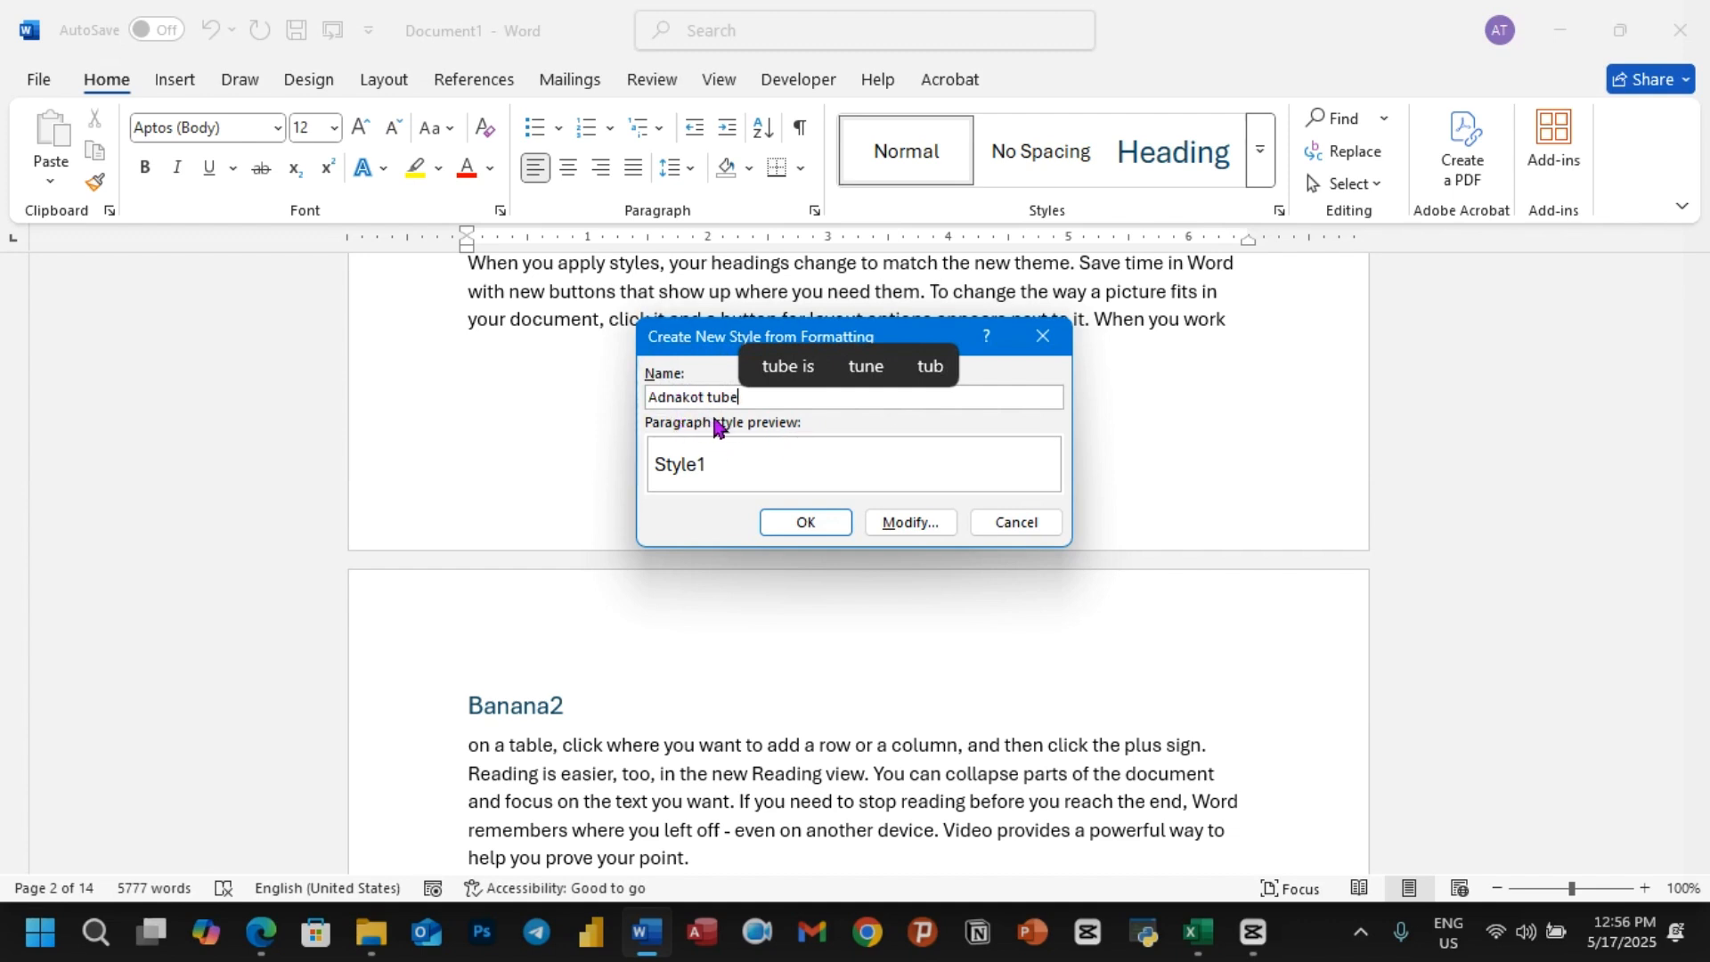
pyautogui.write('Ta')
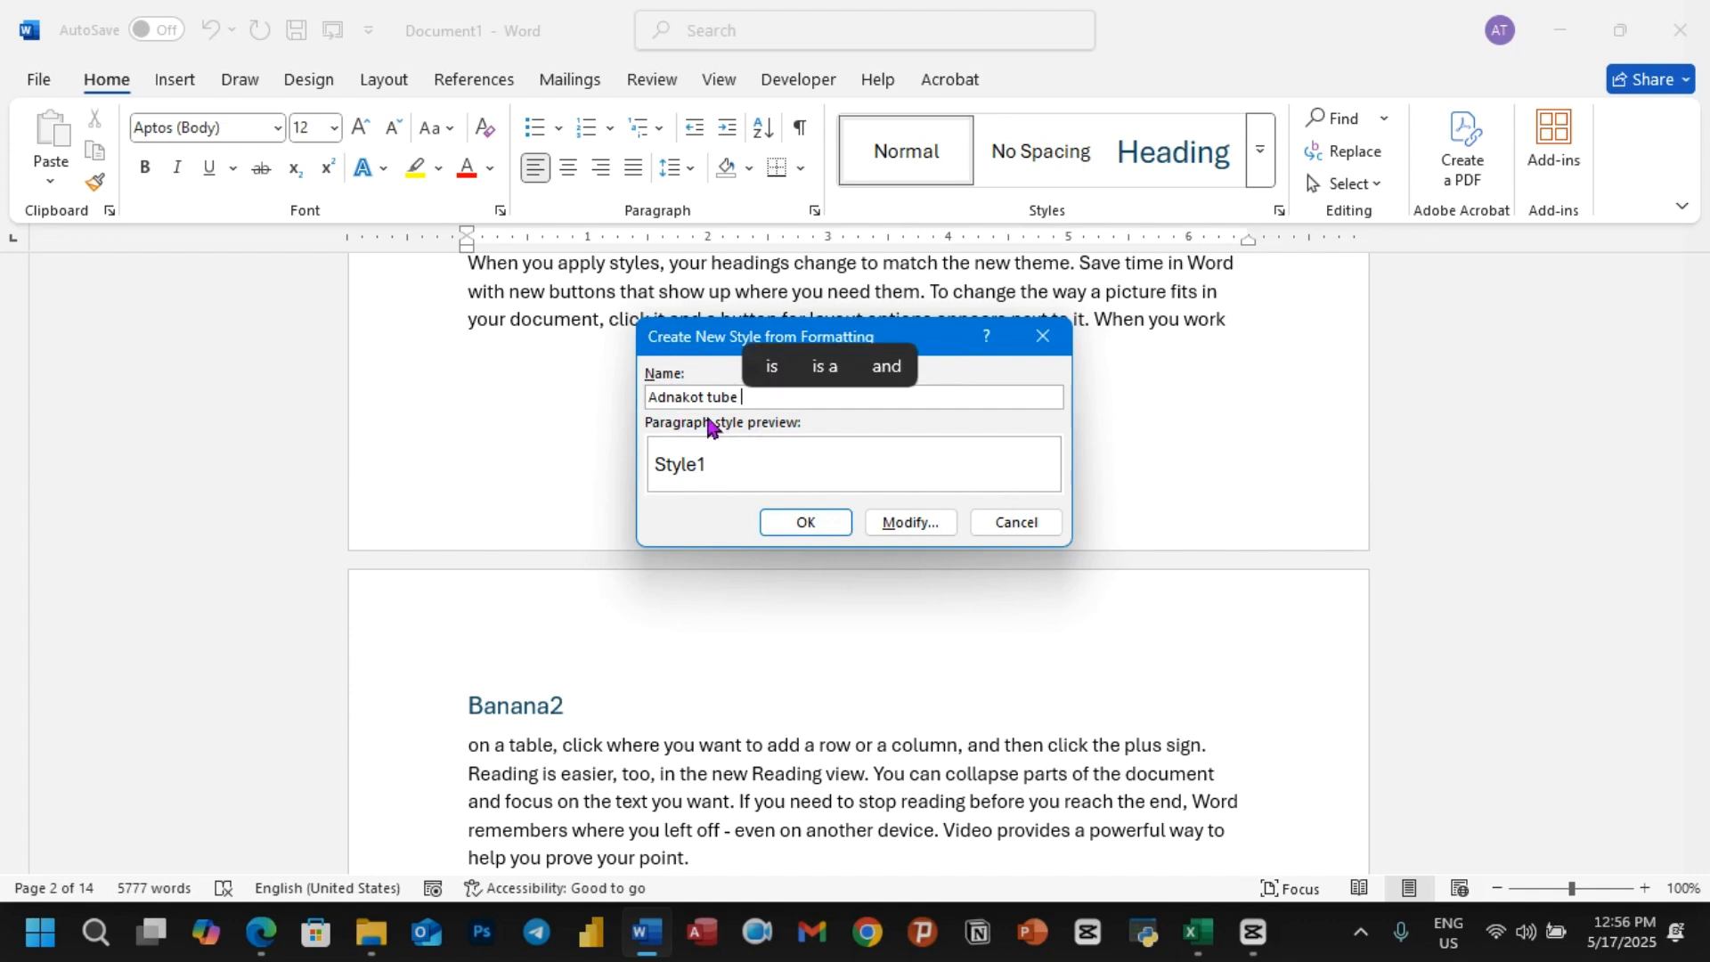
pyautogui.write('ble')
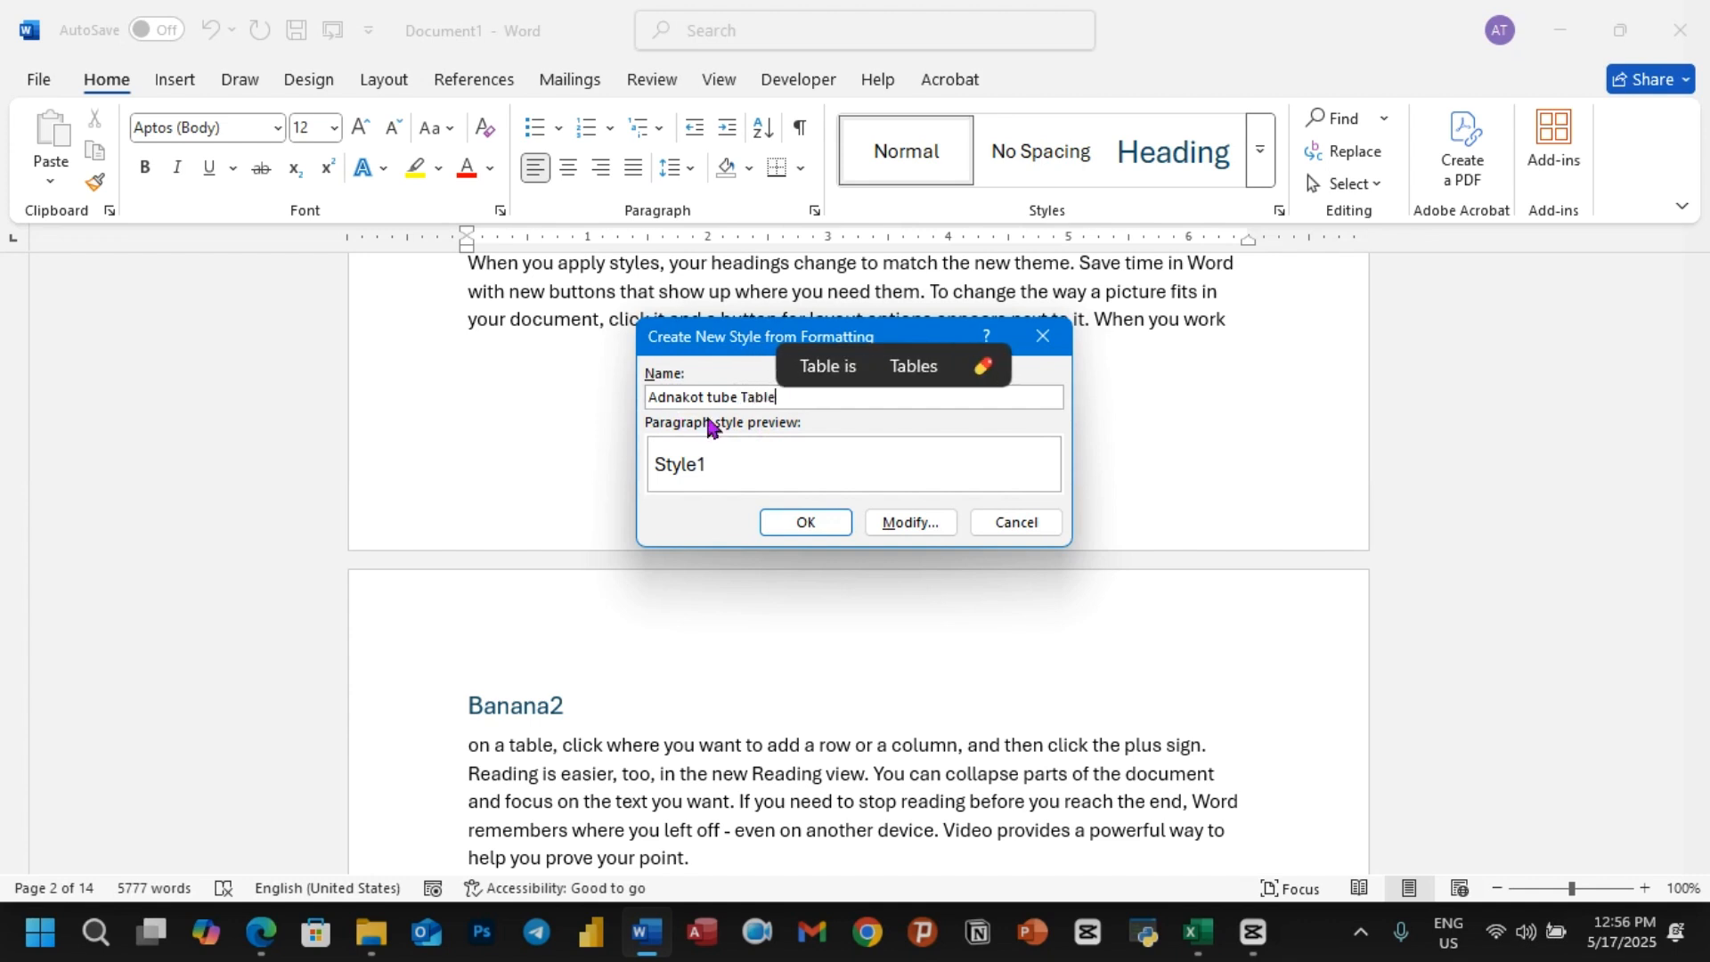
pyautogui.click(904, 532)
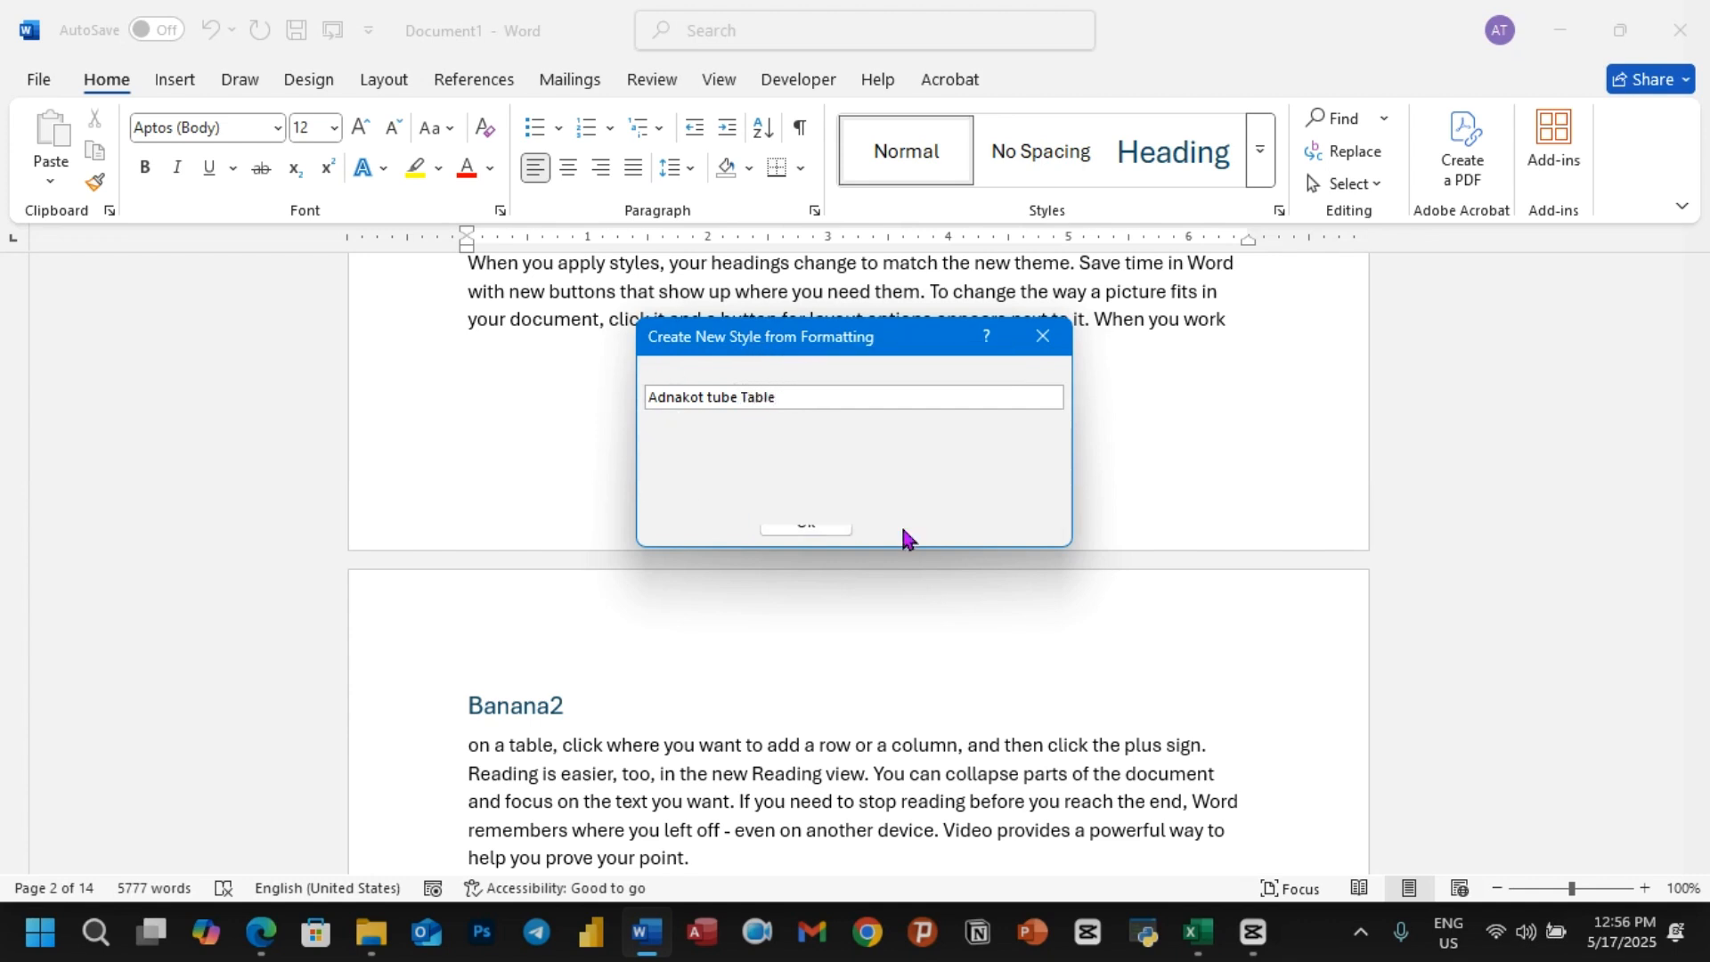
pyautogui.moveTo(958, 354); pyautogui.dragTo(851, 218)
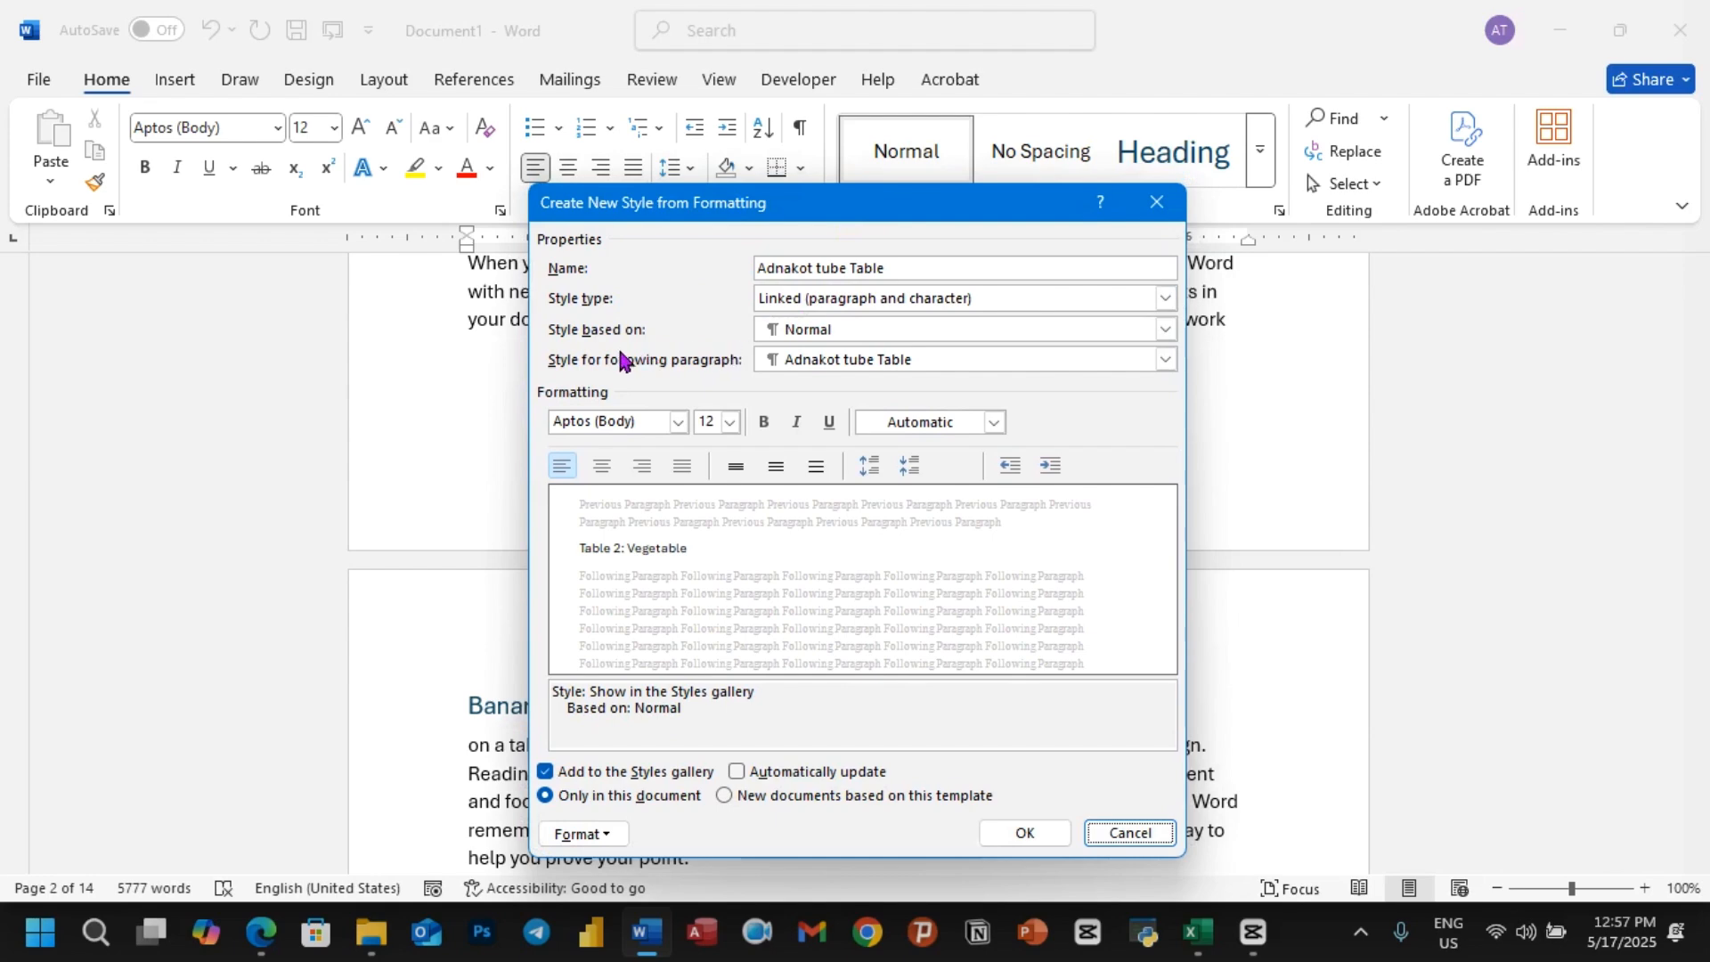
# Step: Base the new style on Caption and set Caption as the style for the following paragraph
pyautogui.click(1166, 333)
pyautogui.scroll(-3, 881, 441)
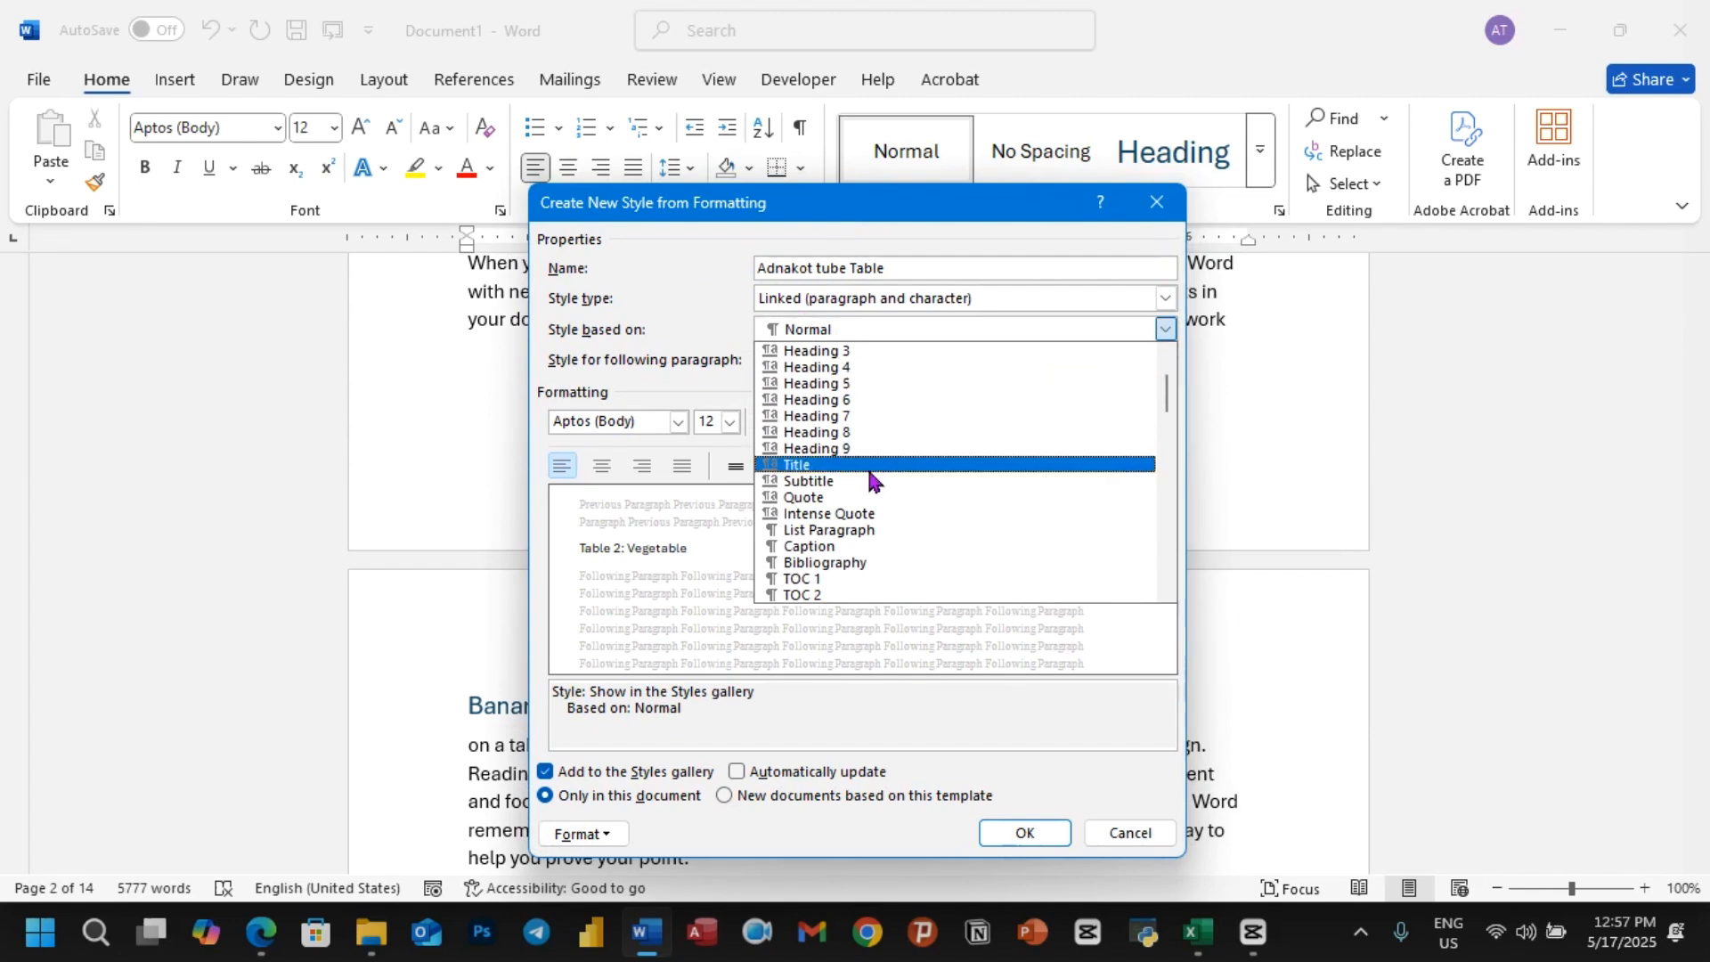
pyautogui.click(810, 551)
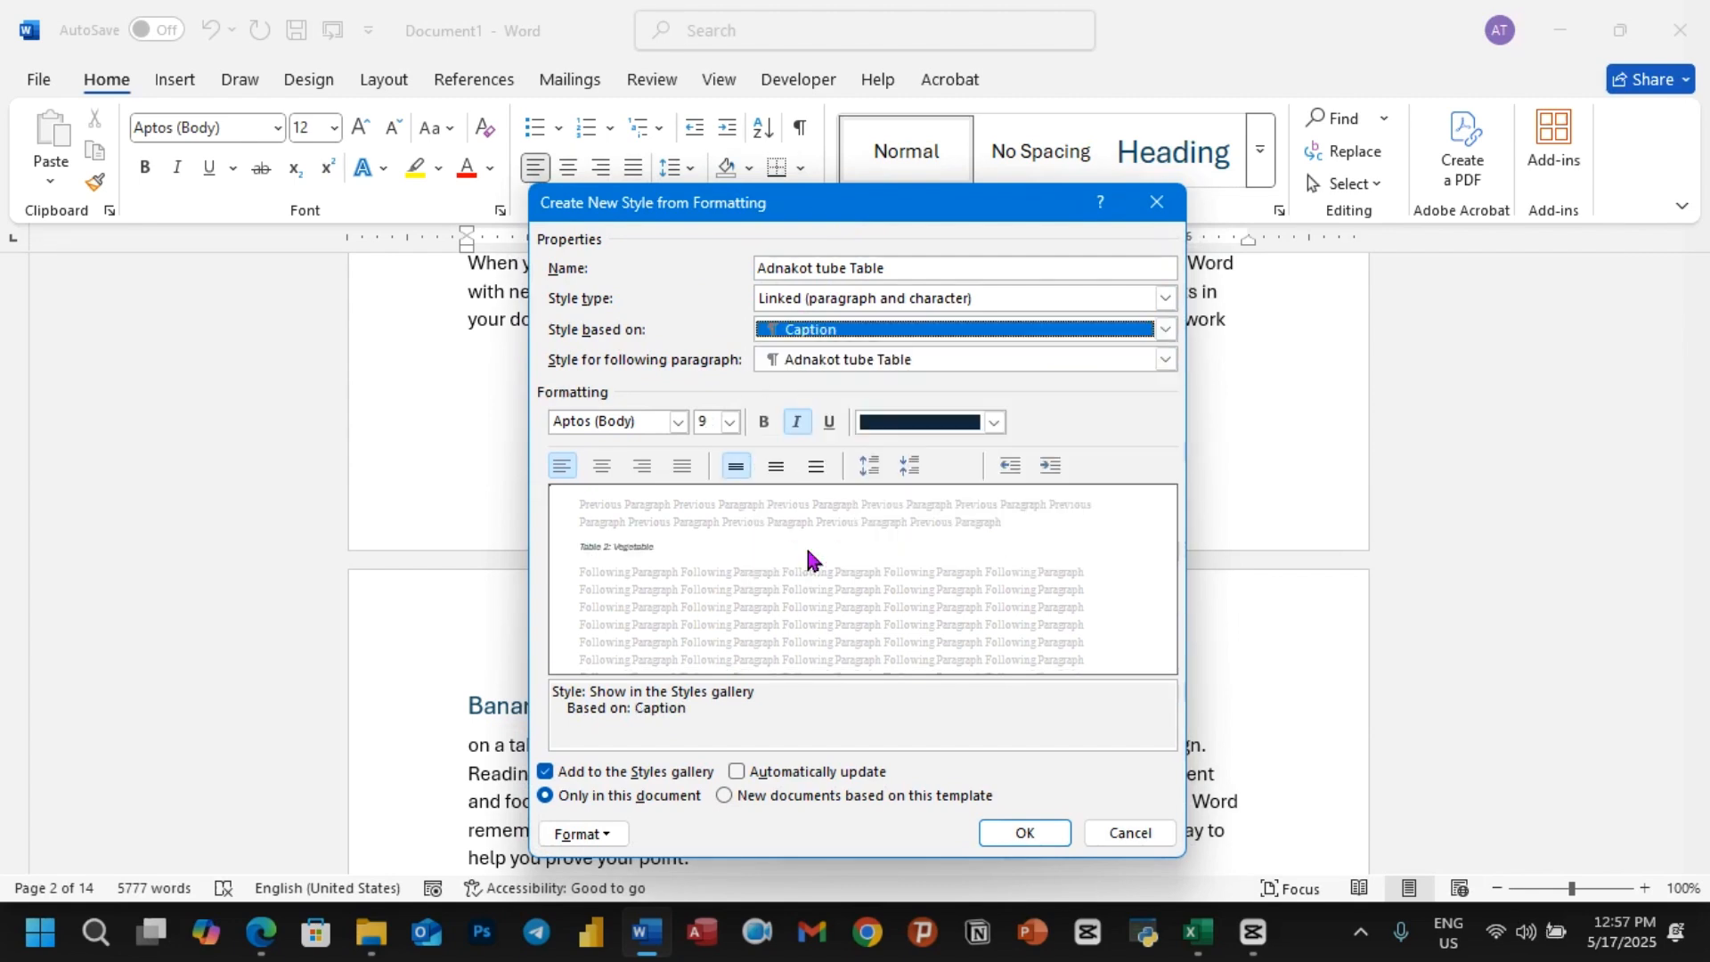
pyautogui.click(1164, 359)
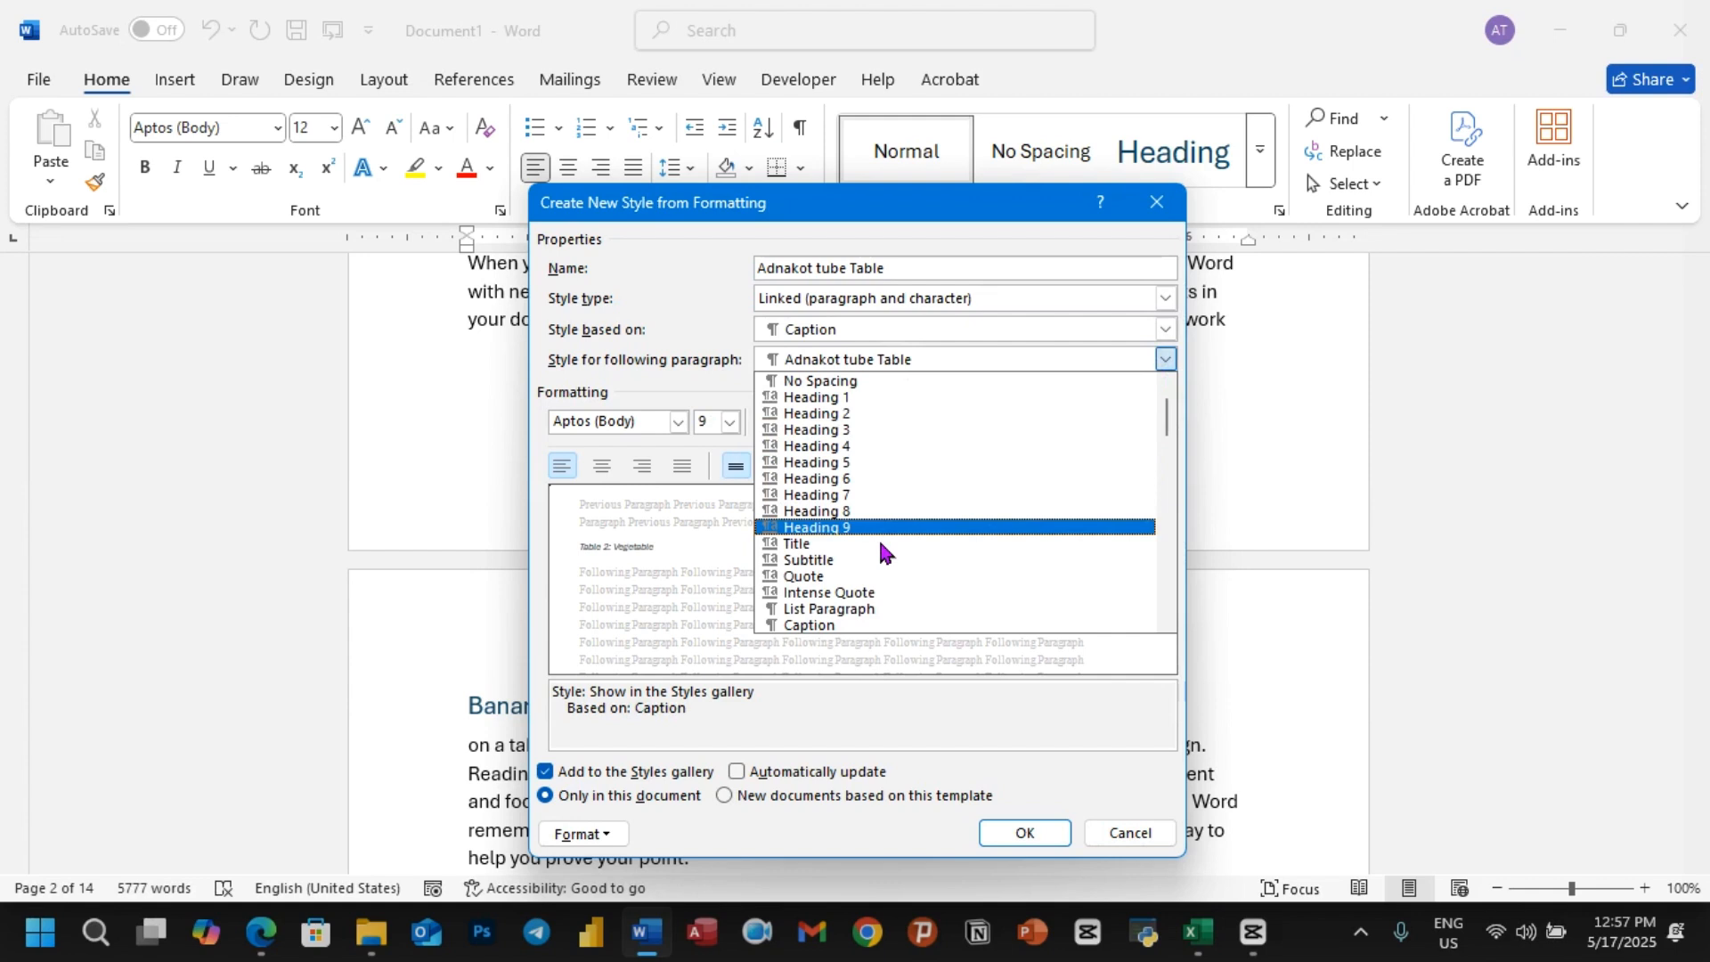
pyautogui.scroll(-1, 879, 552)
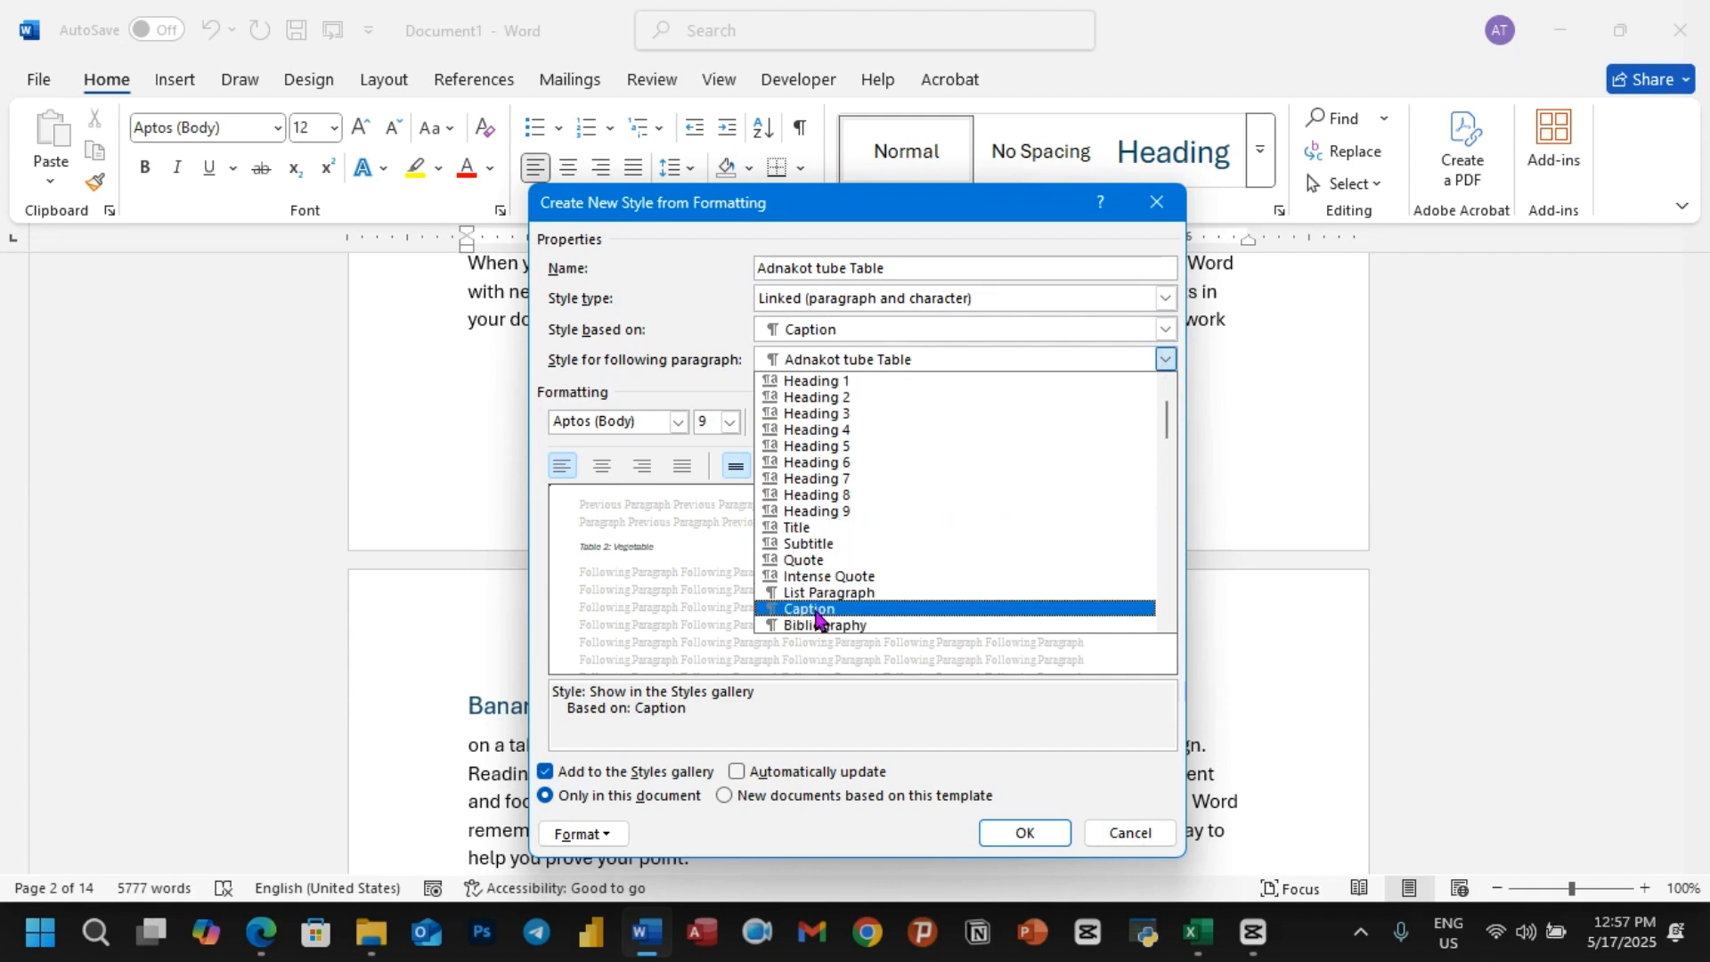
pyautogui.click(816, 610)
pyautogui.press('Tab')
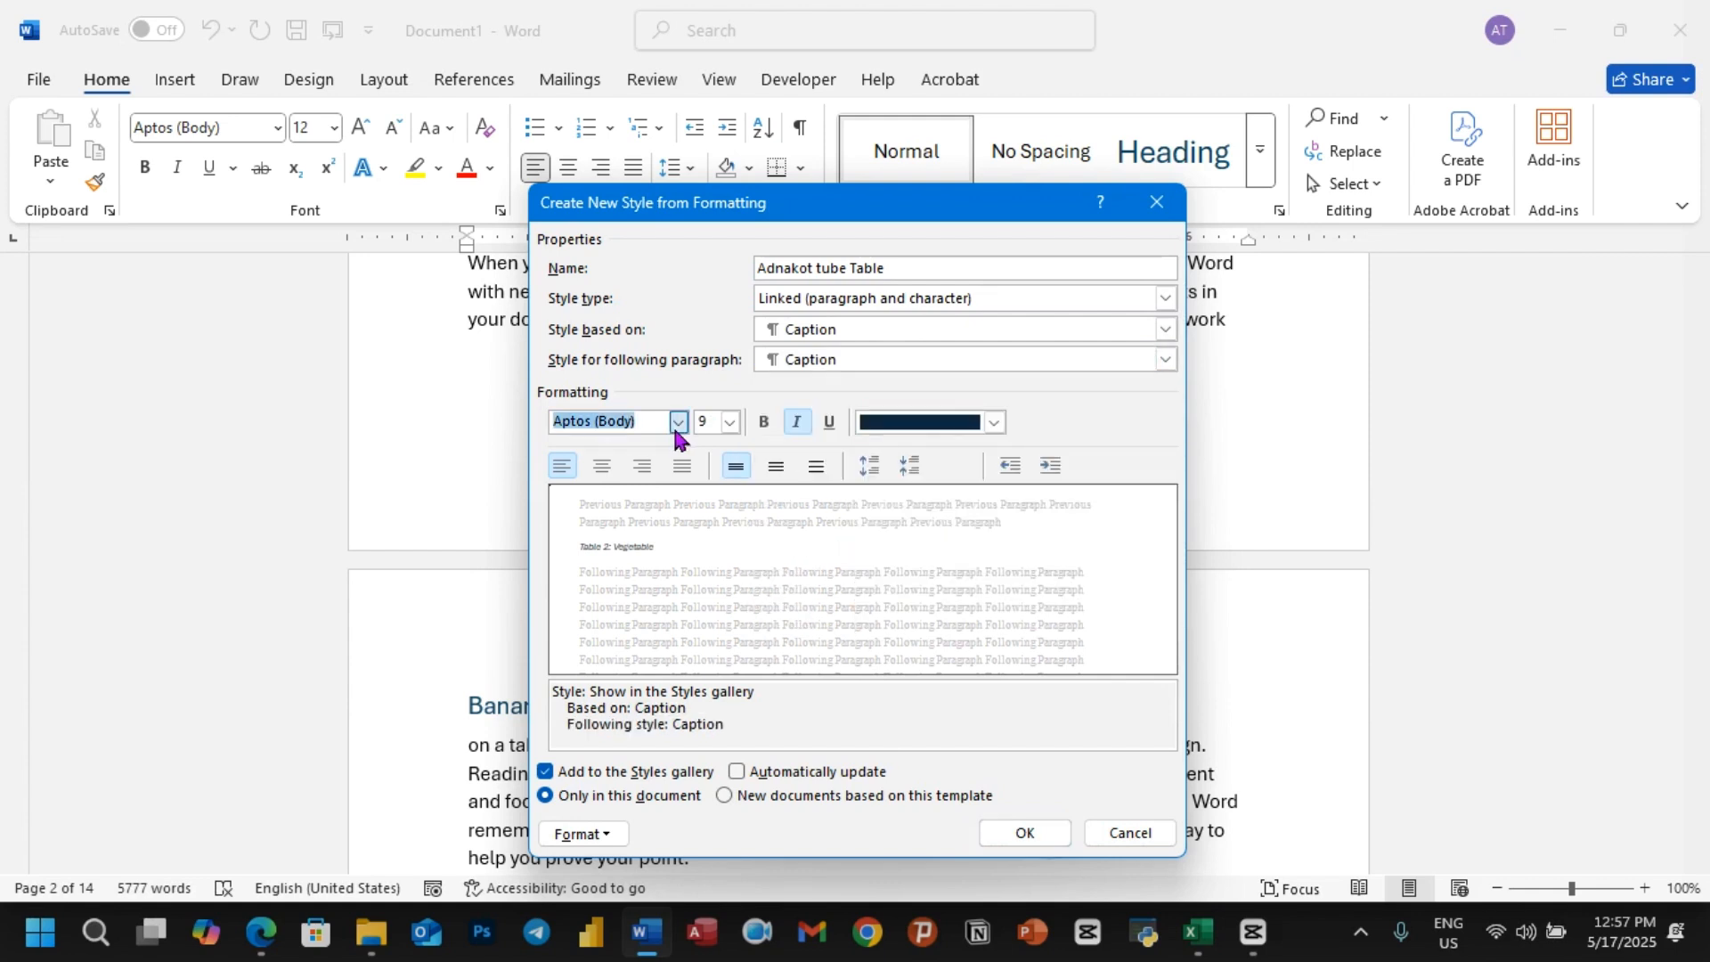
# Step: Set the new style's font to Times New Roman, size 12, bold
pyautogui.click(676, 425)
pyautogui.click(614, 501)
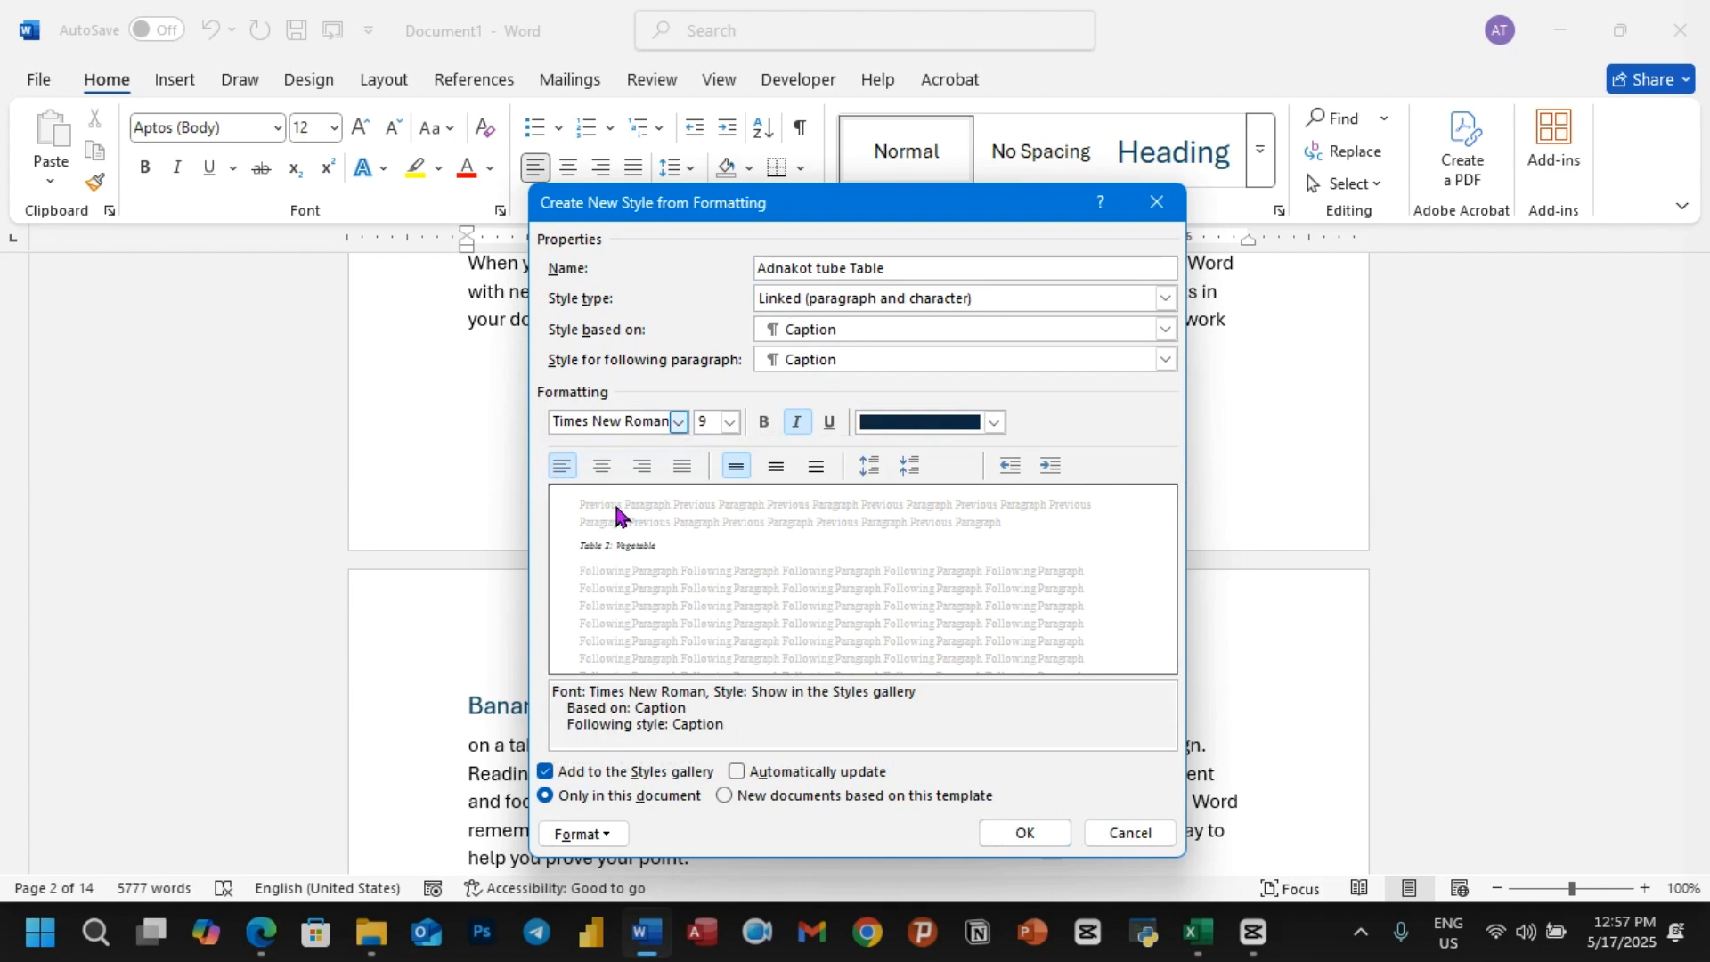
pyautogui.click(729, 423)
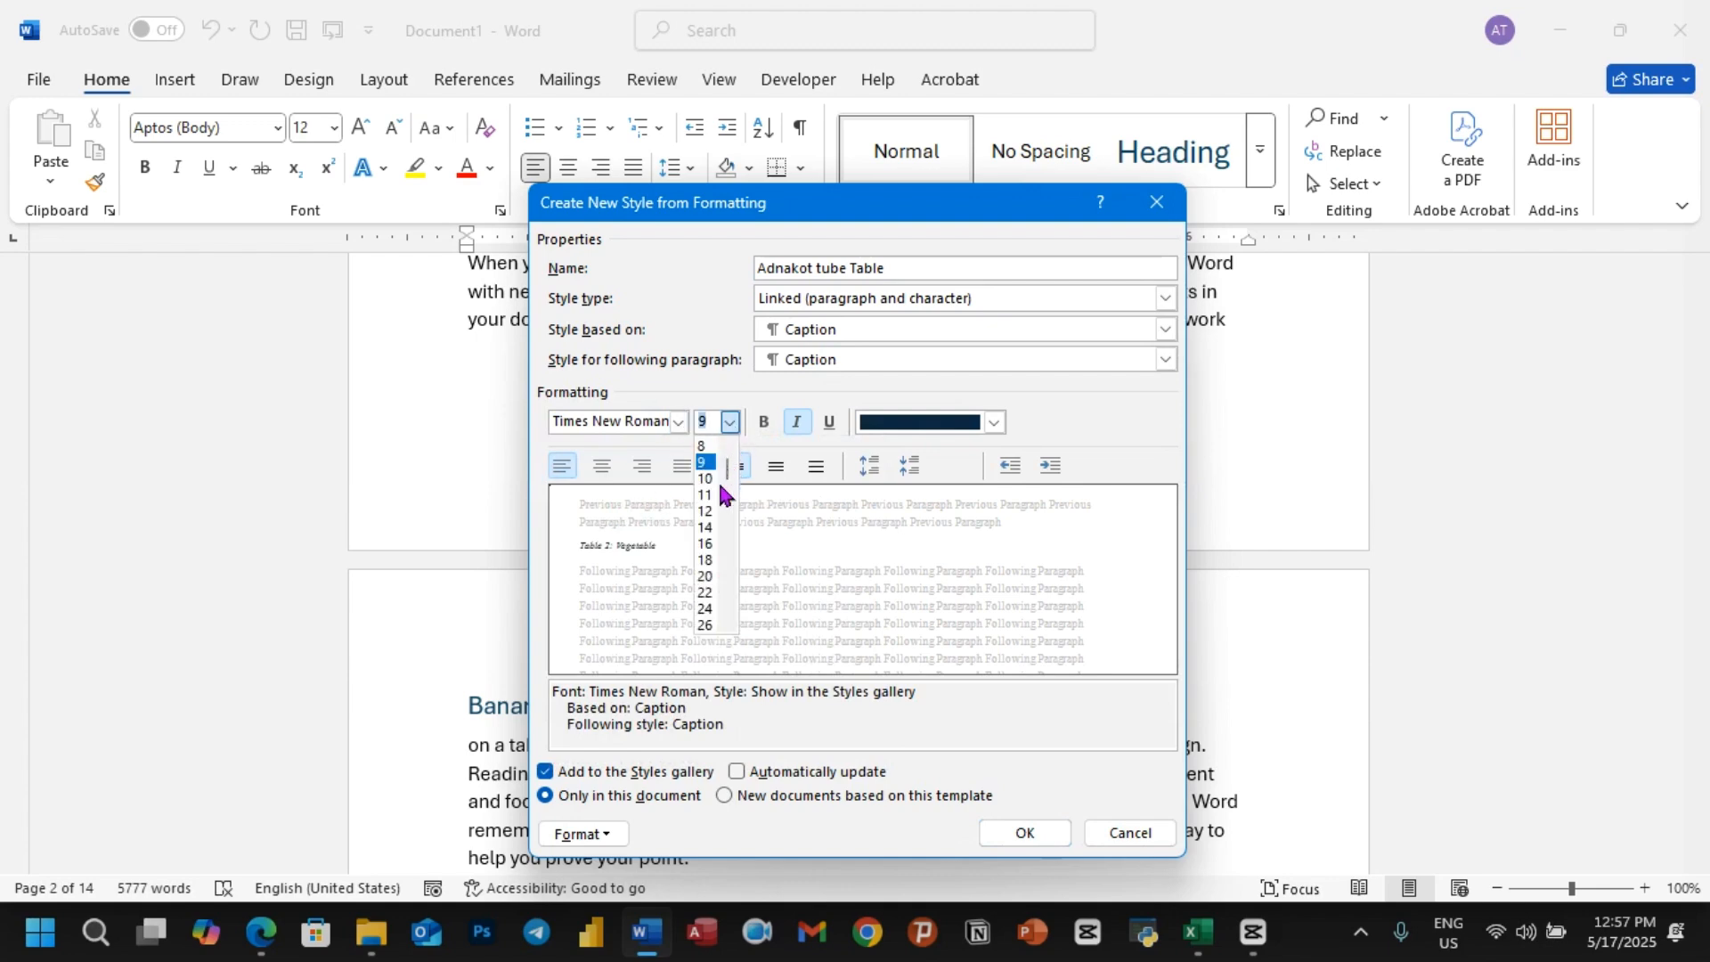
pyautogui.click(715, 513)
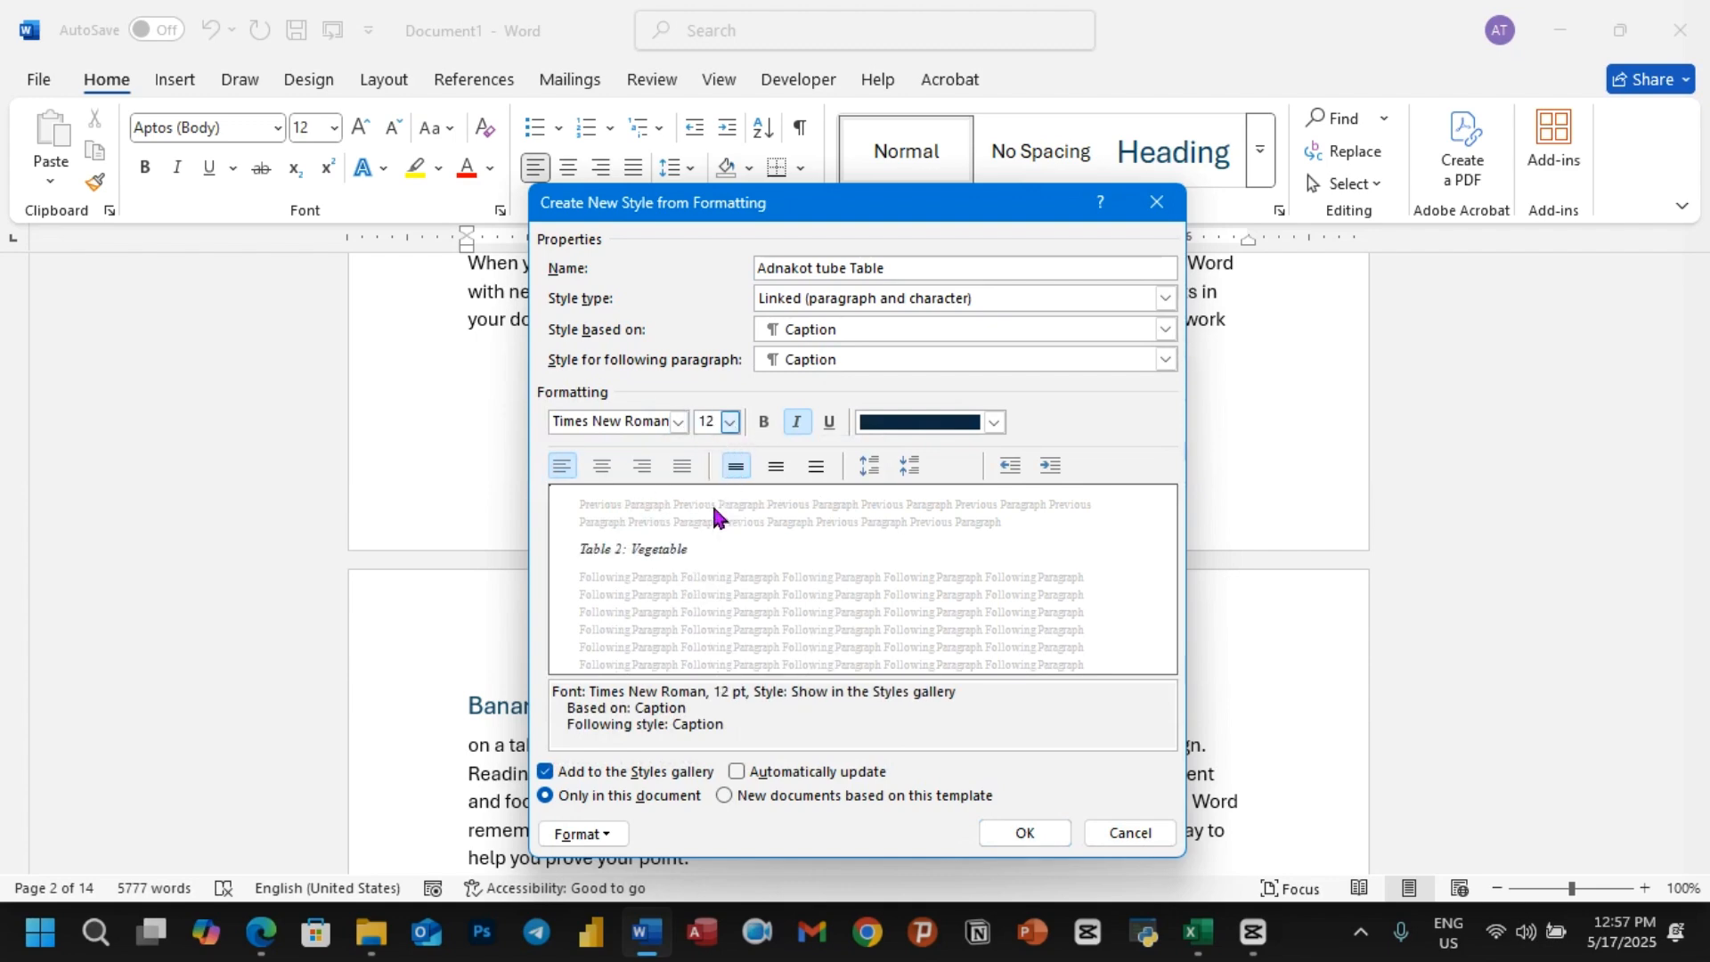
pyautogui.click(764, 425)
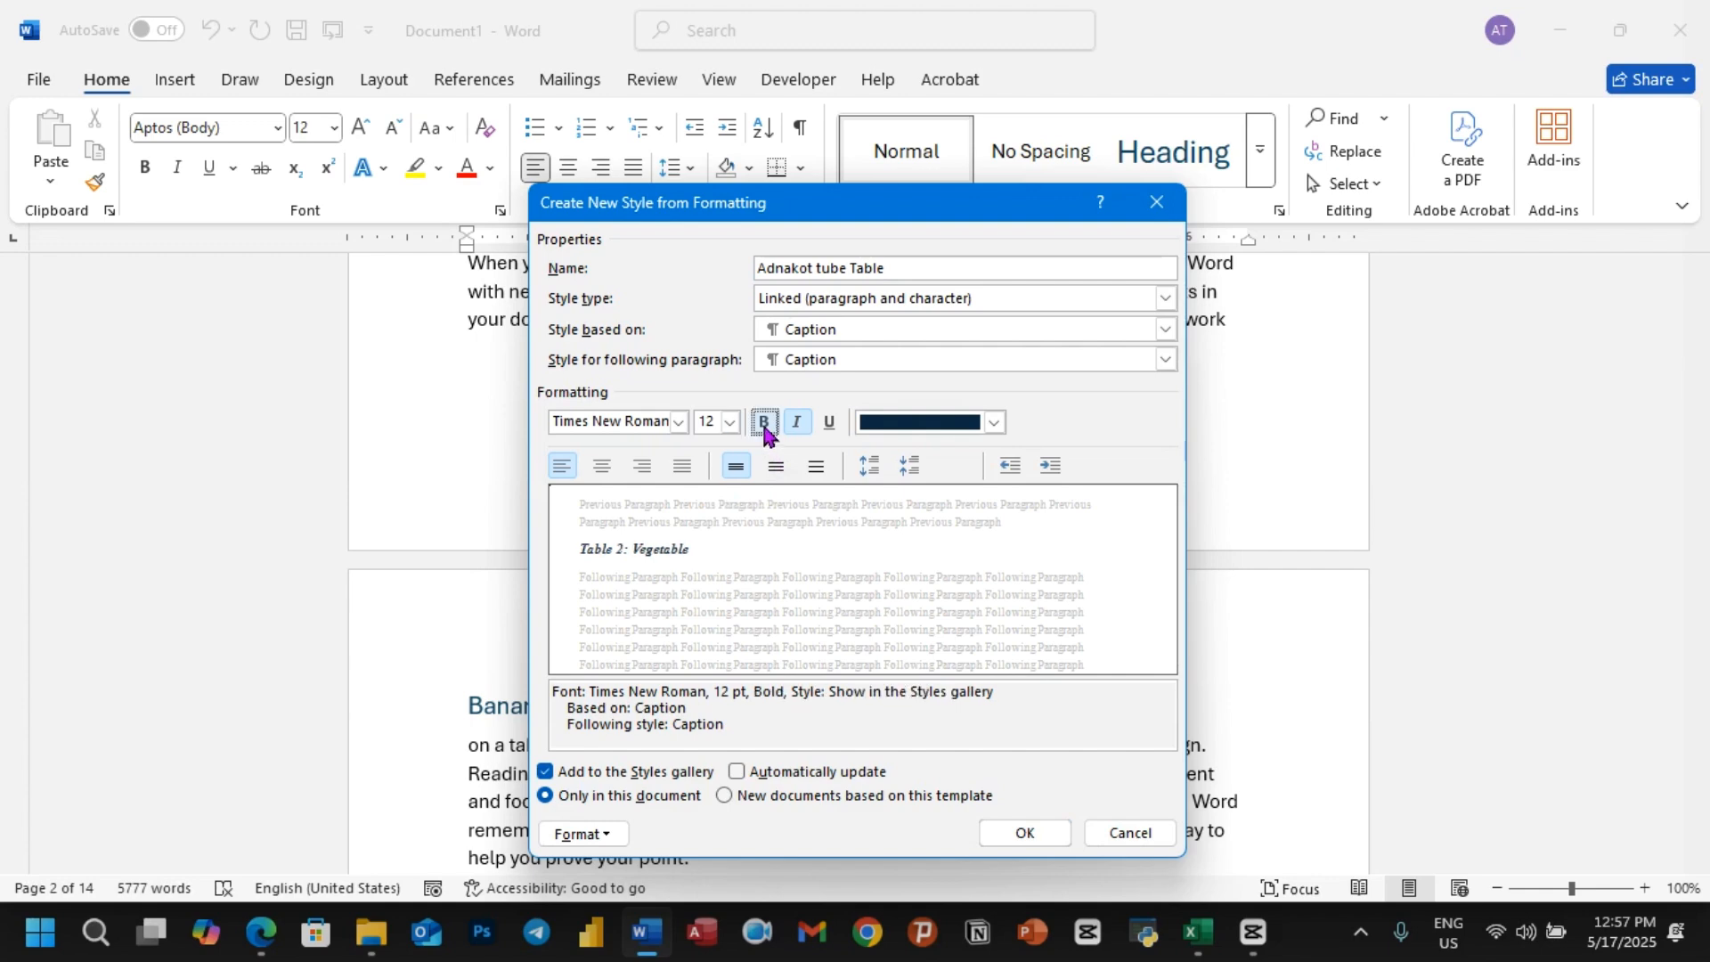
# Step: Set the new style's text to the dark blue theme color and save the style
pyautogui.click(995, 424)
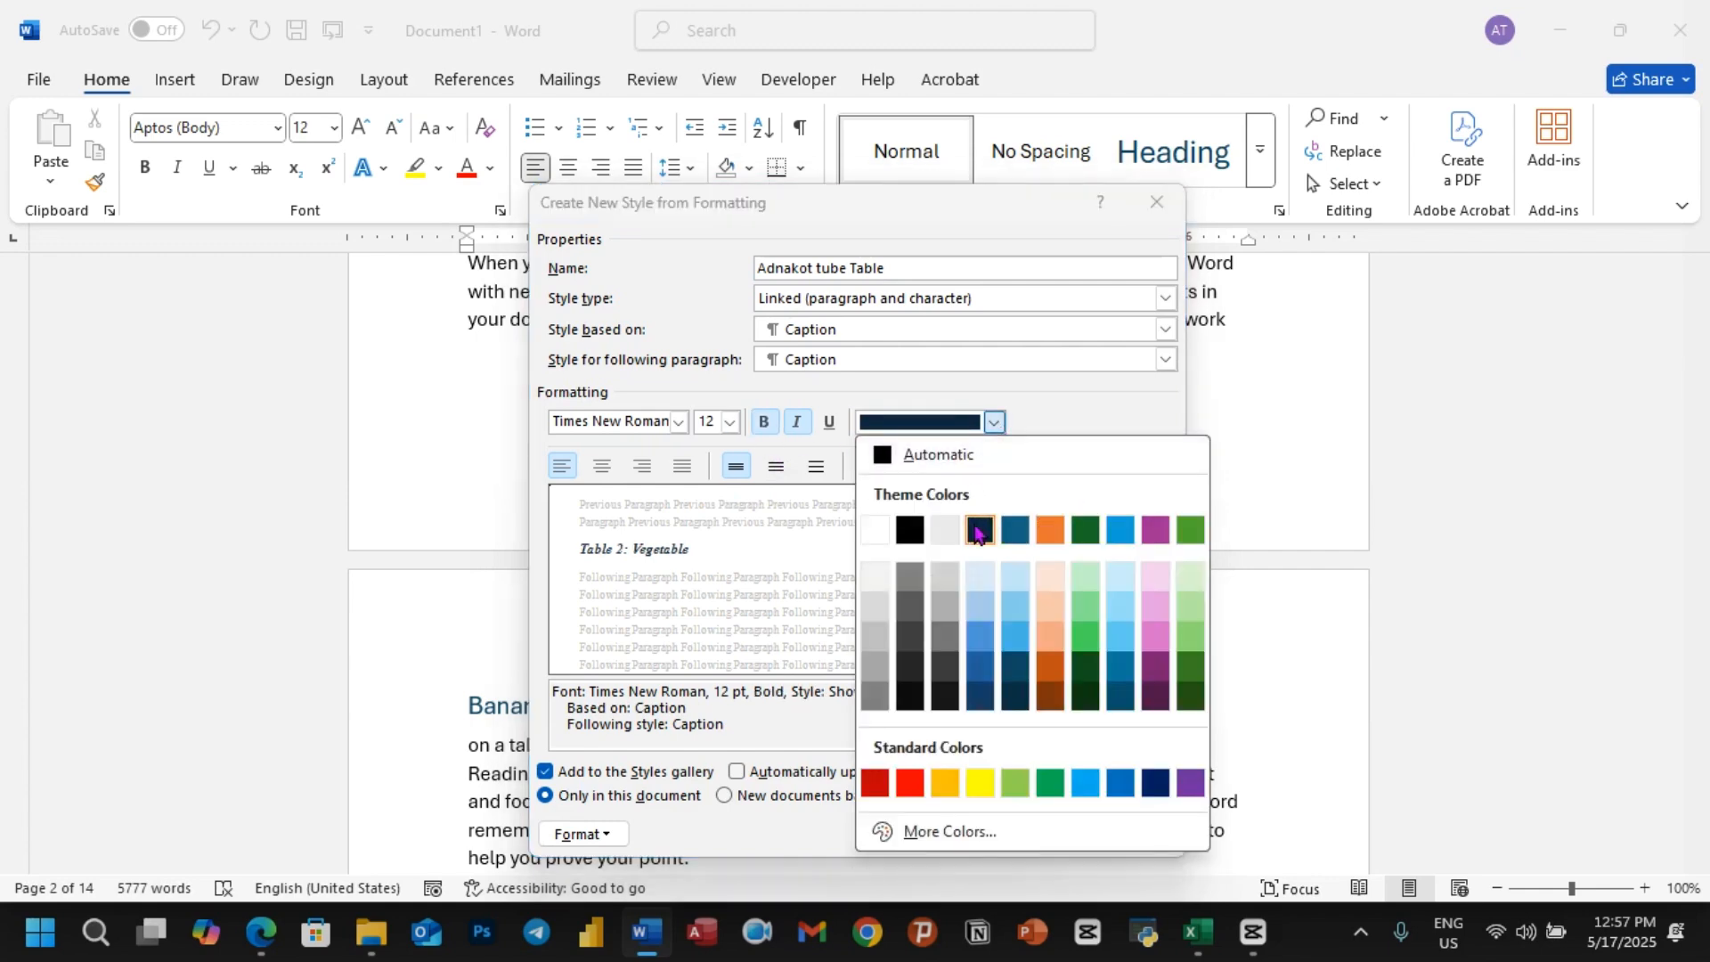
pyautogui.click(979, 531)
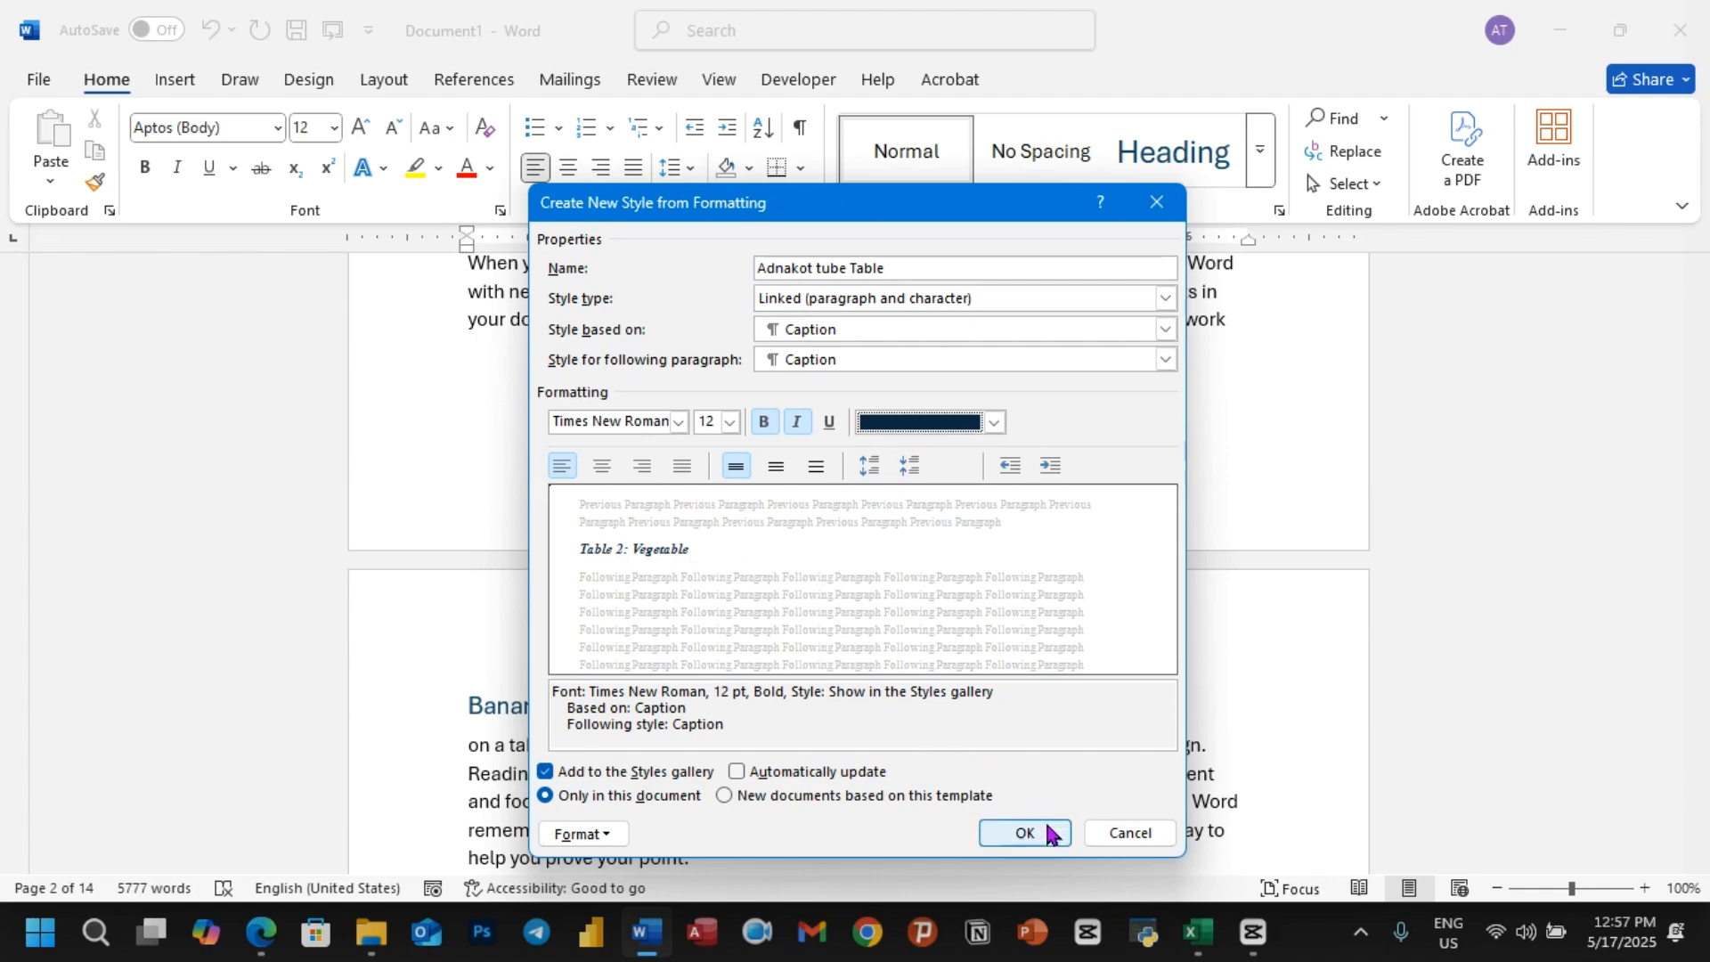
pyautogui.click(1012, 834)
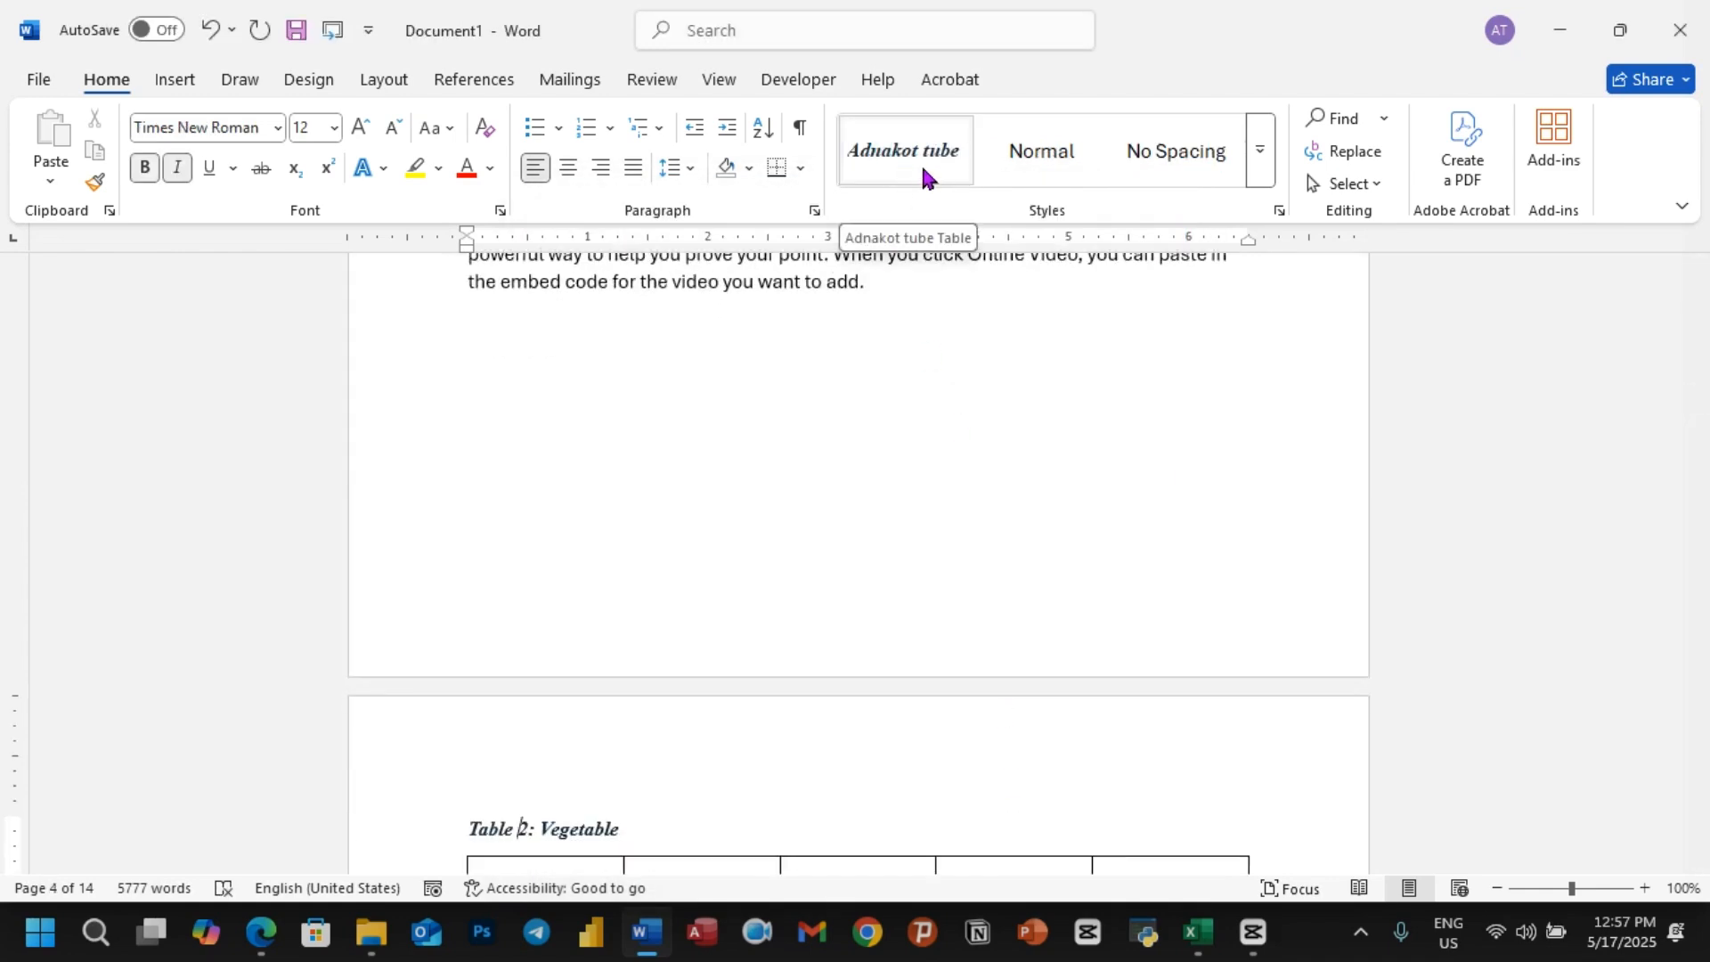
# Step: Apply the Adnakot tube Table style to the "Table 1:Fruit" caption in the Banana section
pyautogui.scroll(4, 698, 470)
pyautogui.scroll(12, 698, 470)
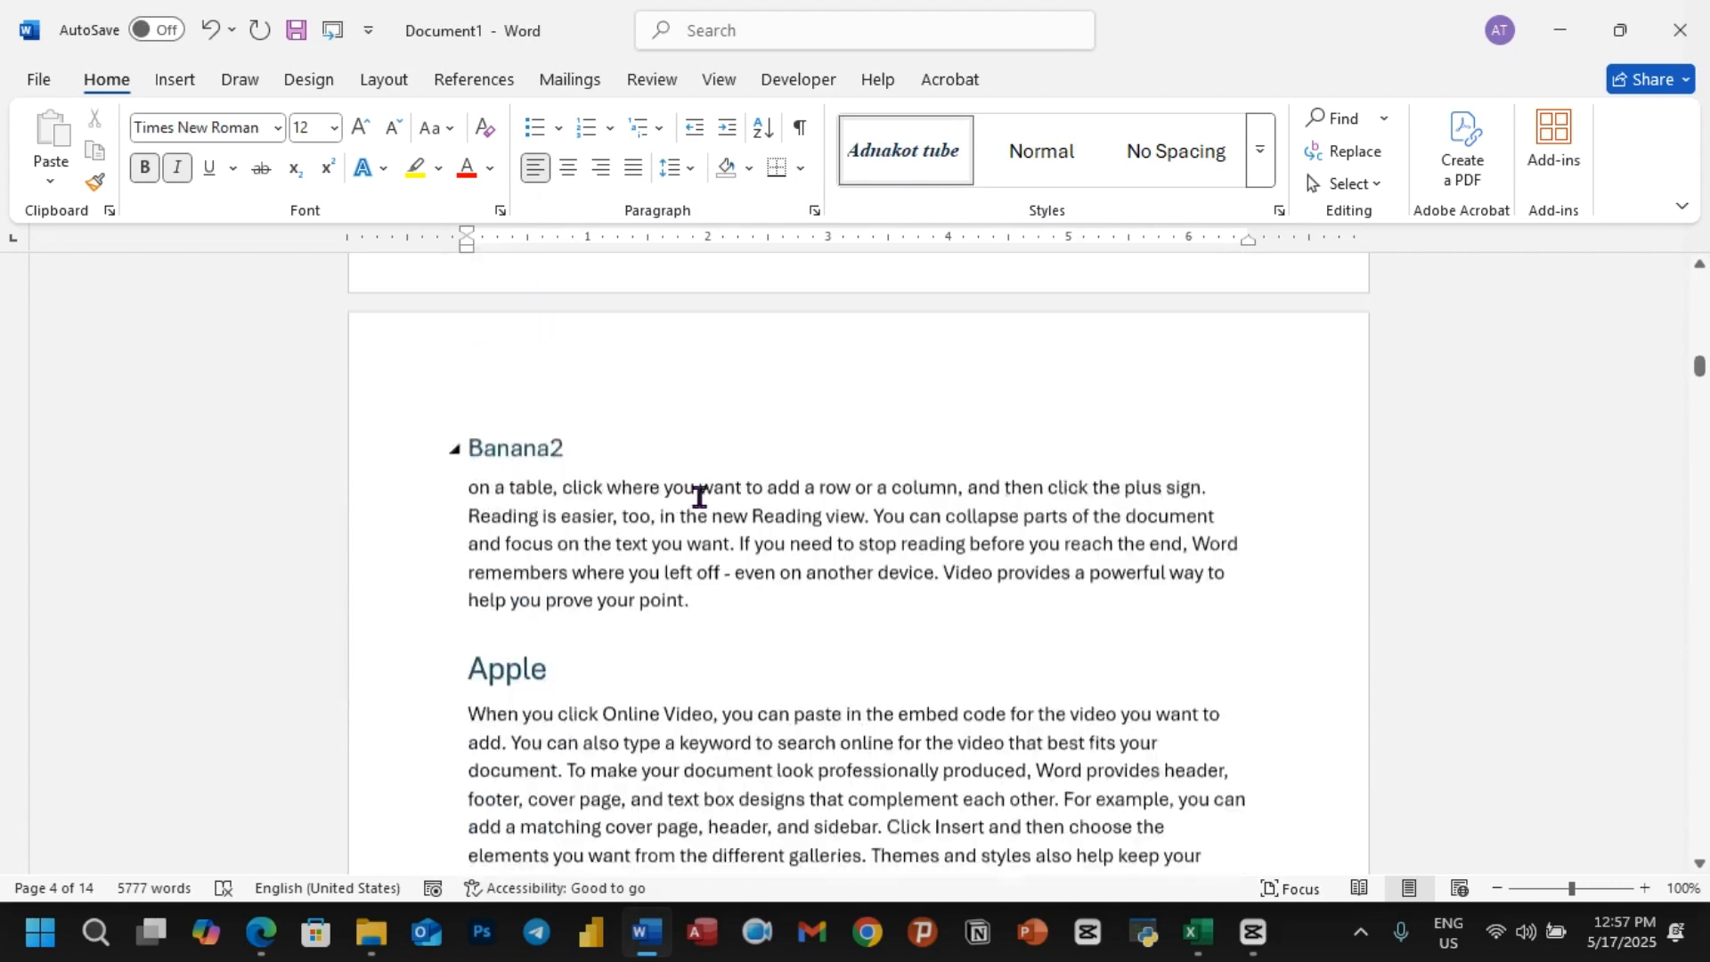
pyautogui.scroll(5, 700, 496)
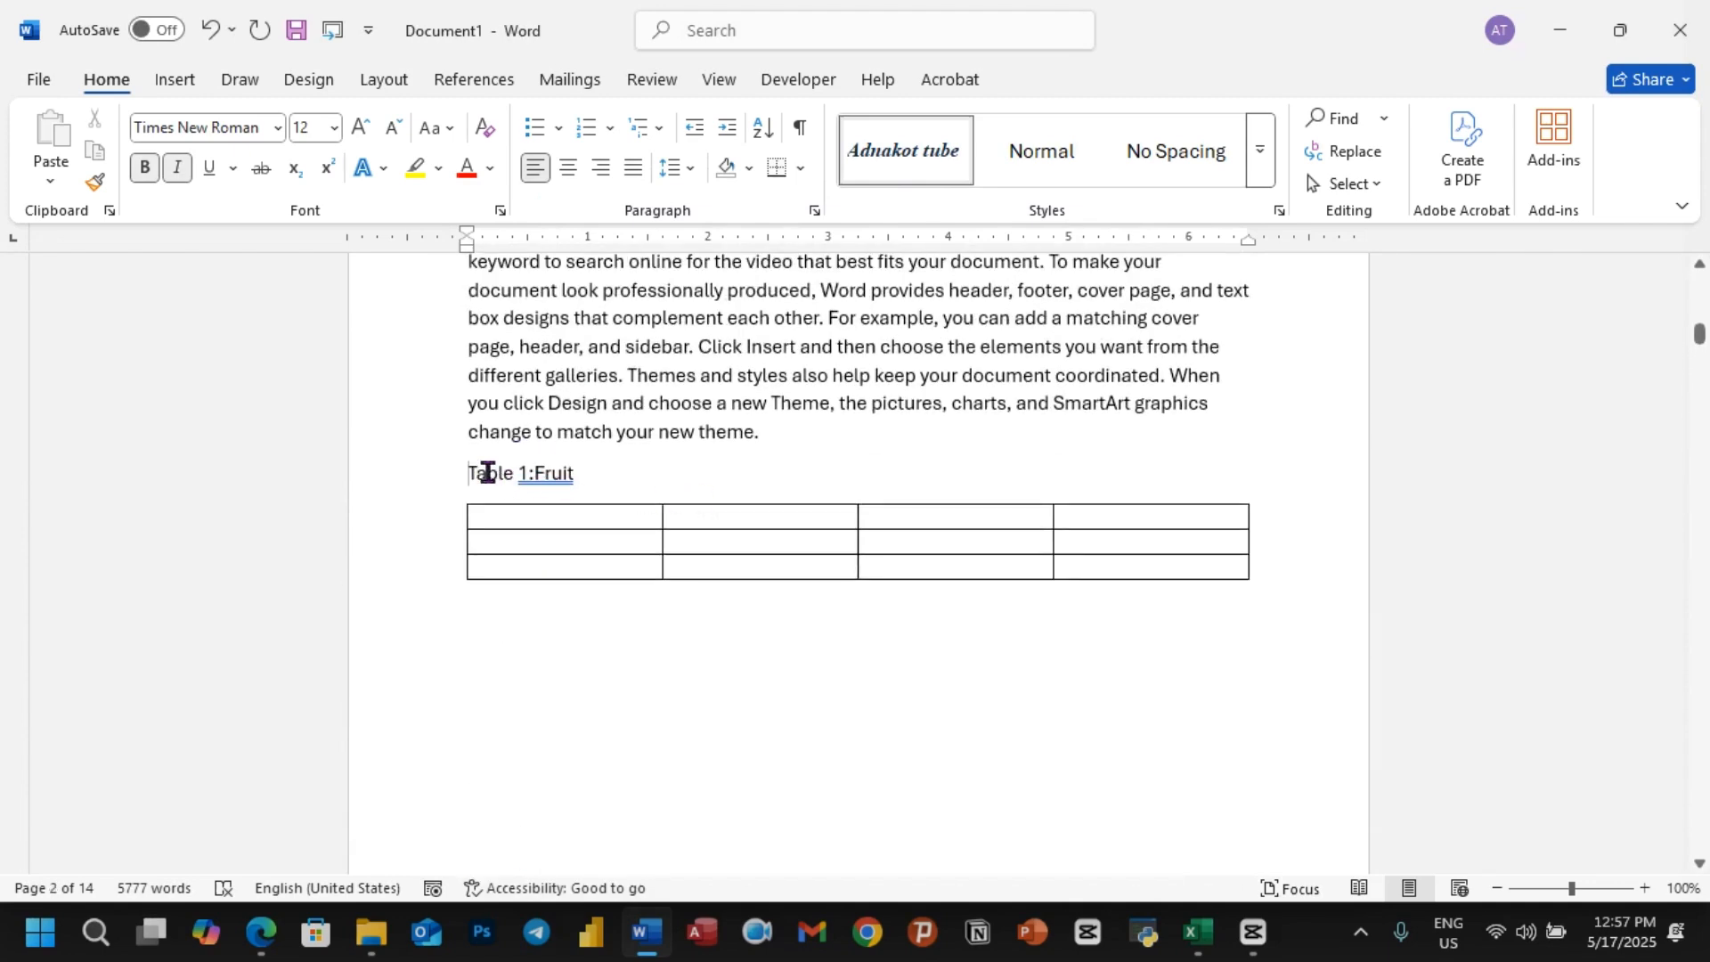
pyautogui.moveTo(488, 473); pyautogui.dragTo(633, 473)
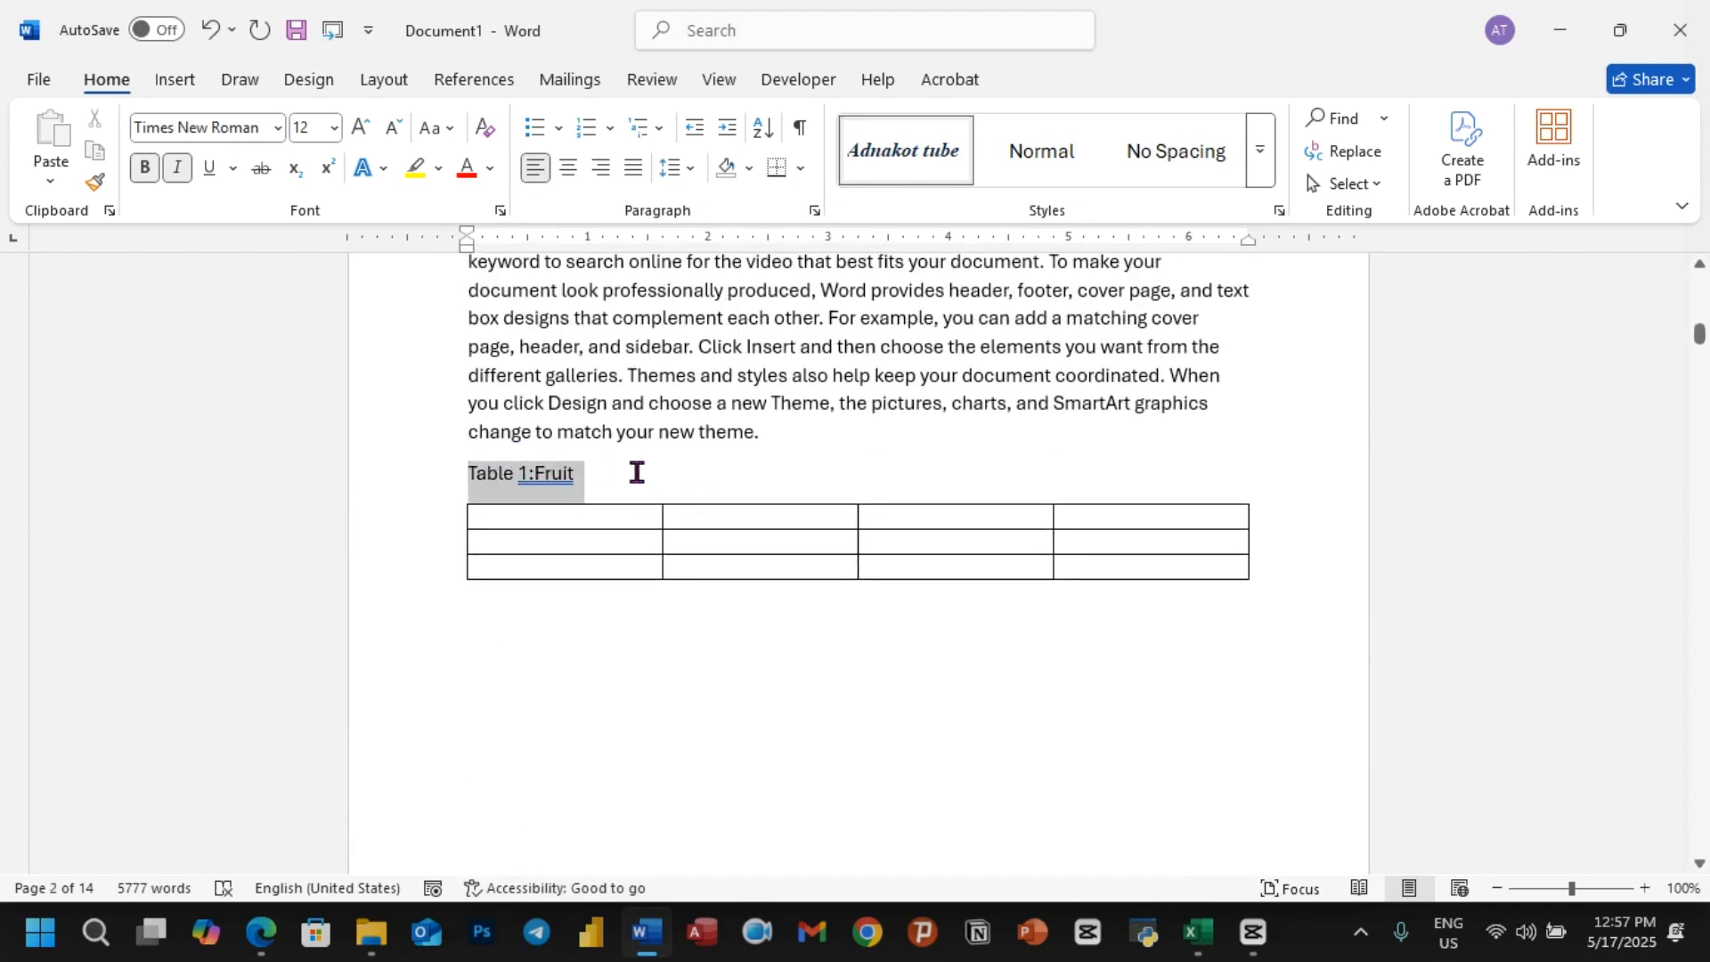
pyautogui.click(919, 152)
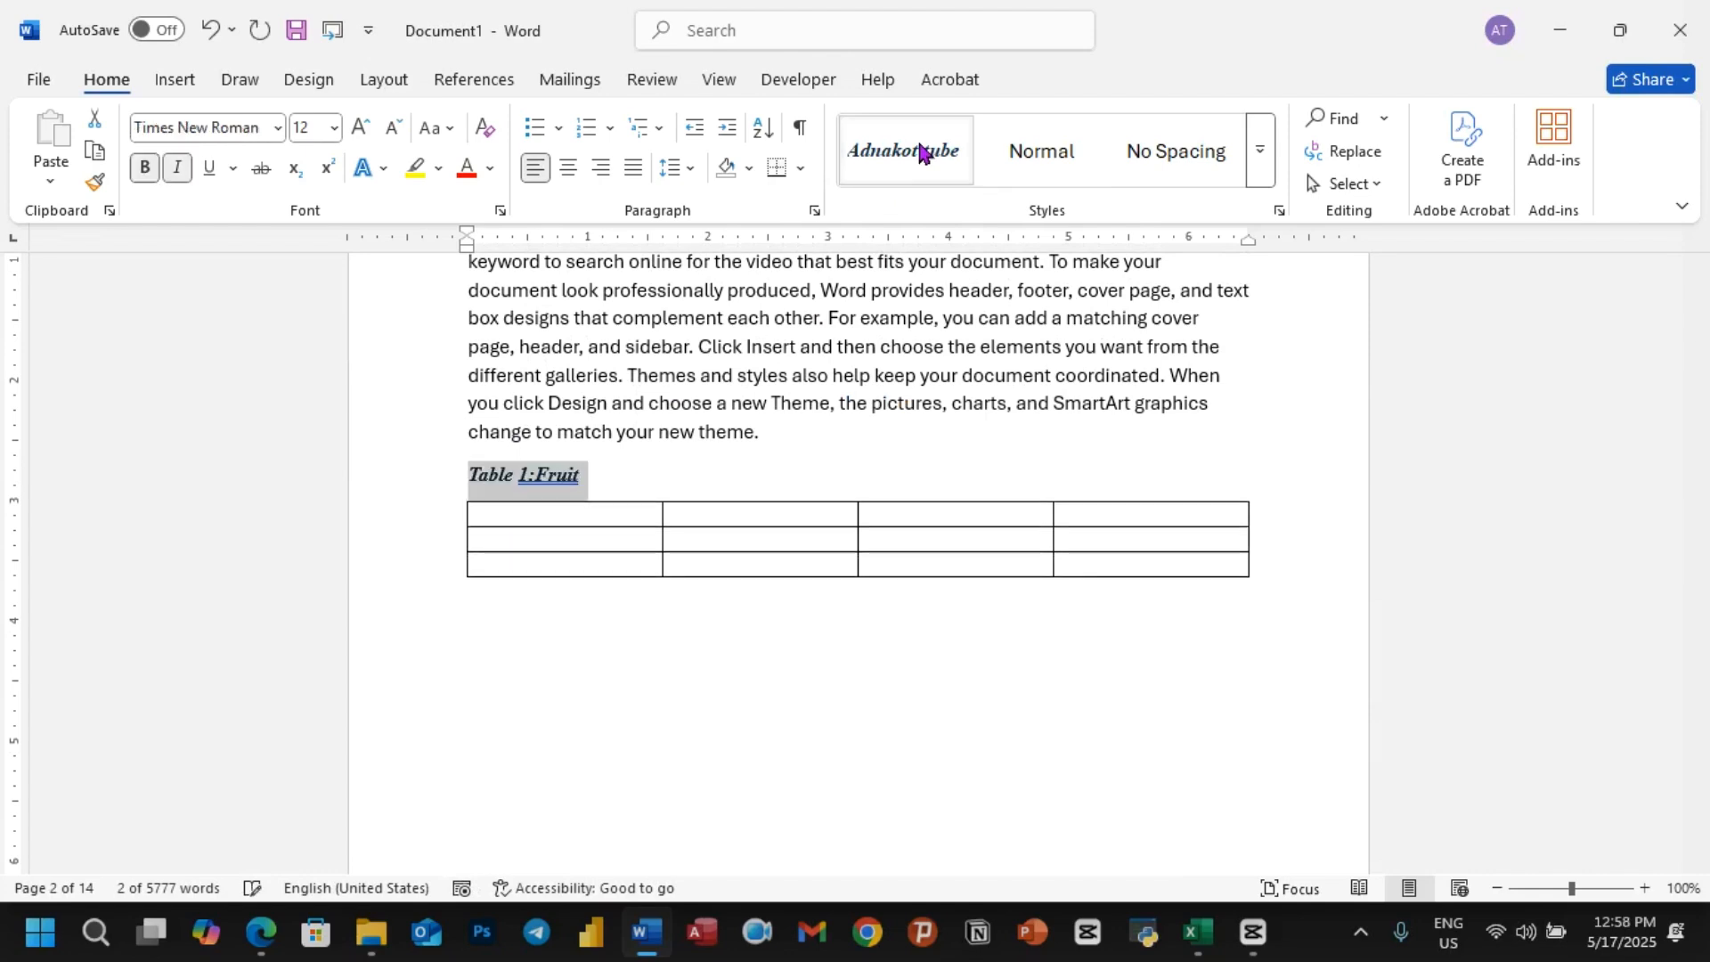
pyautogui.click(684, 660)
# Step: Apply the Adnakot tube Table style to the "Table:3 Food" caption in the Orange section
pyautogui.scroll(-7, 570, 569)
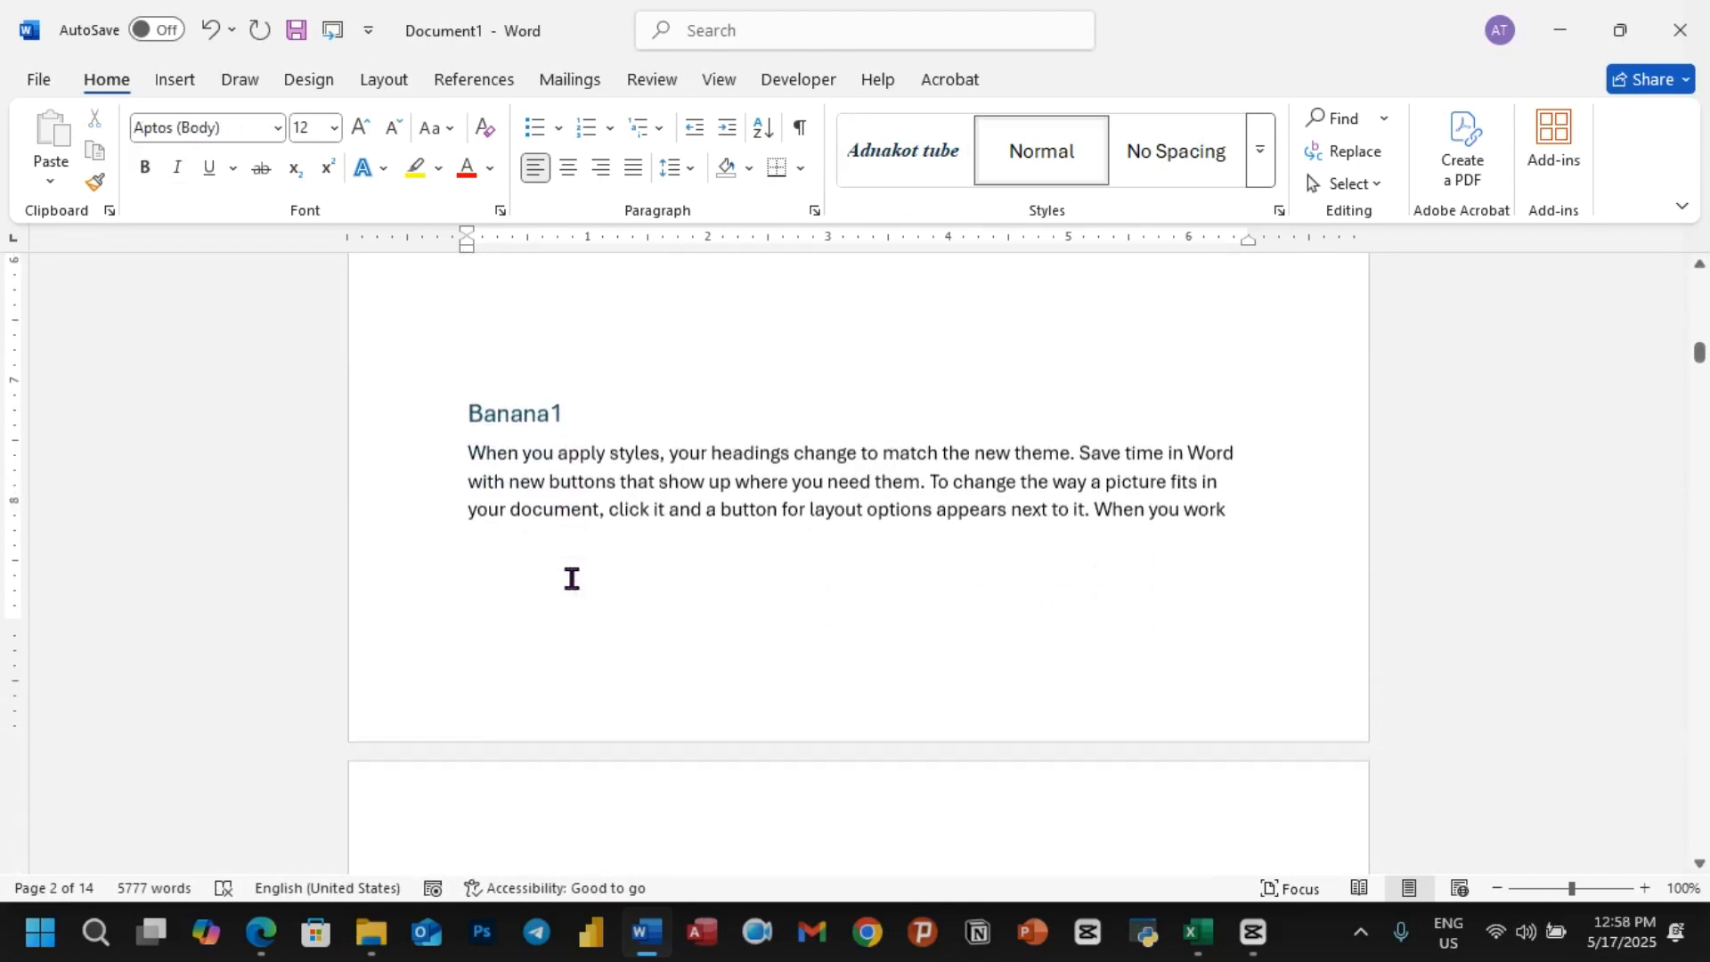
pyautogui.scroll(-15, 571, 579)
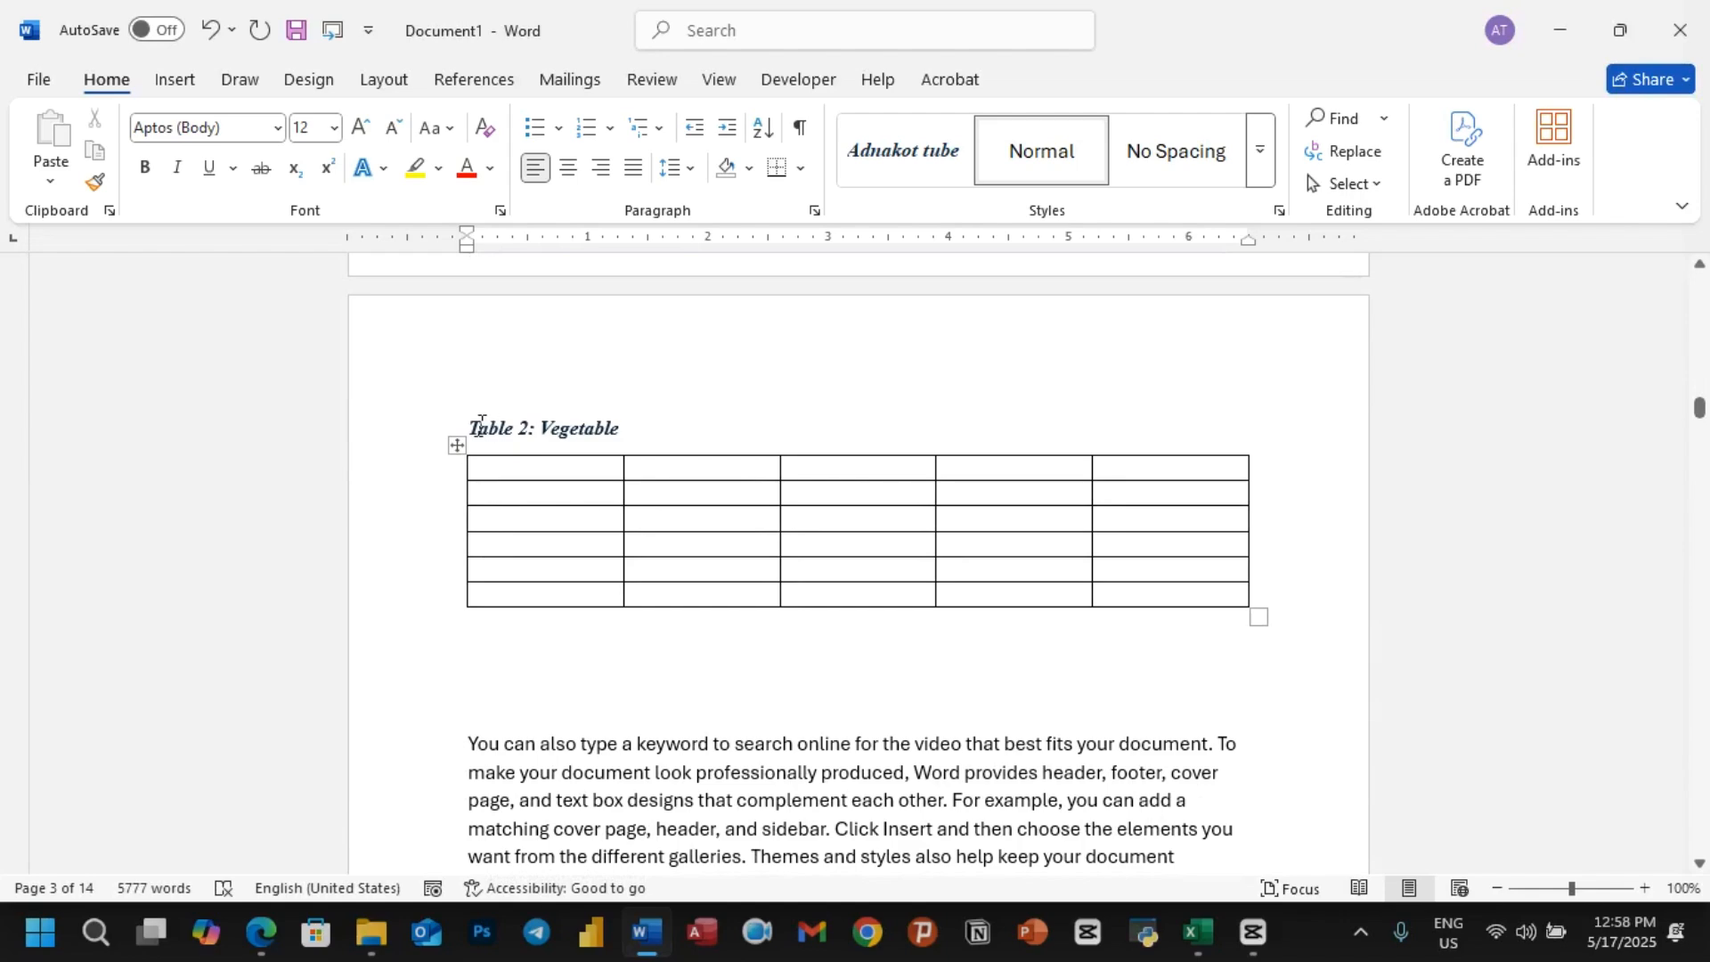
pyautogui.moveTo(469, 426); pyautogui.dragTo(702, 419)
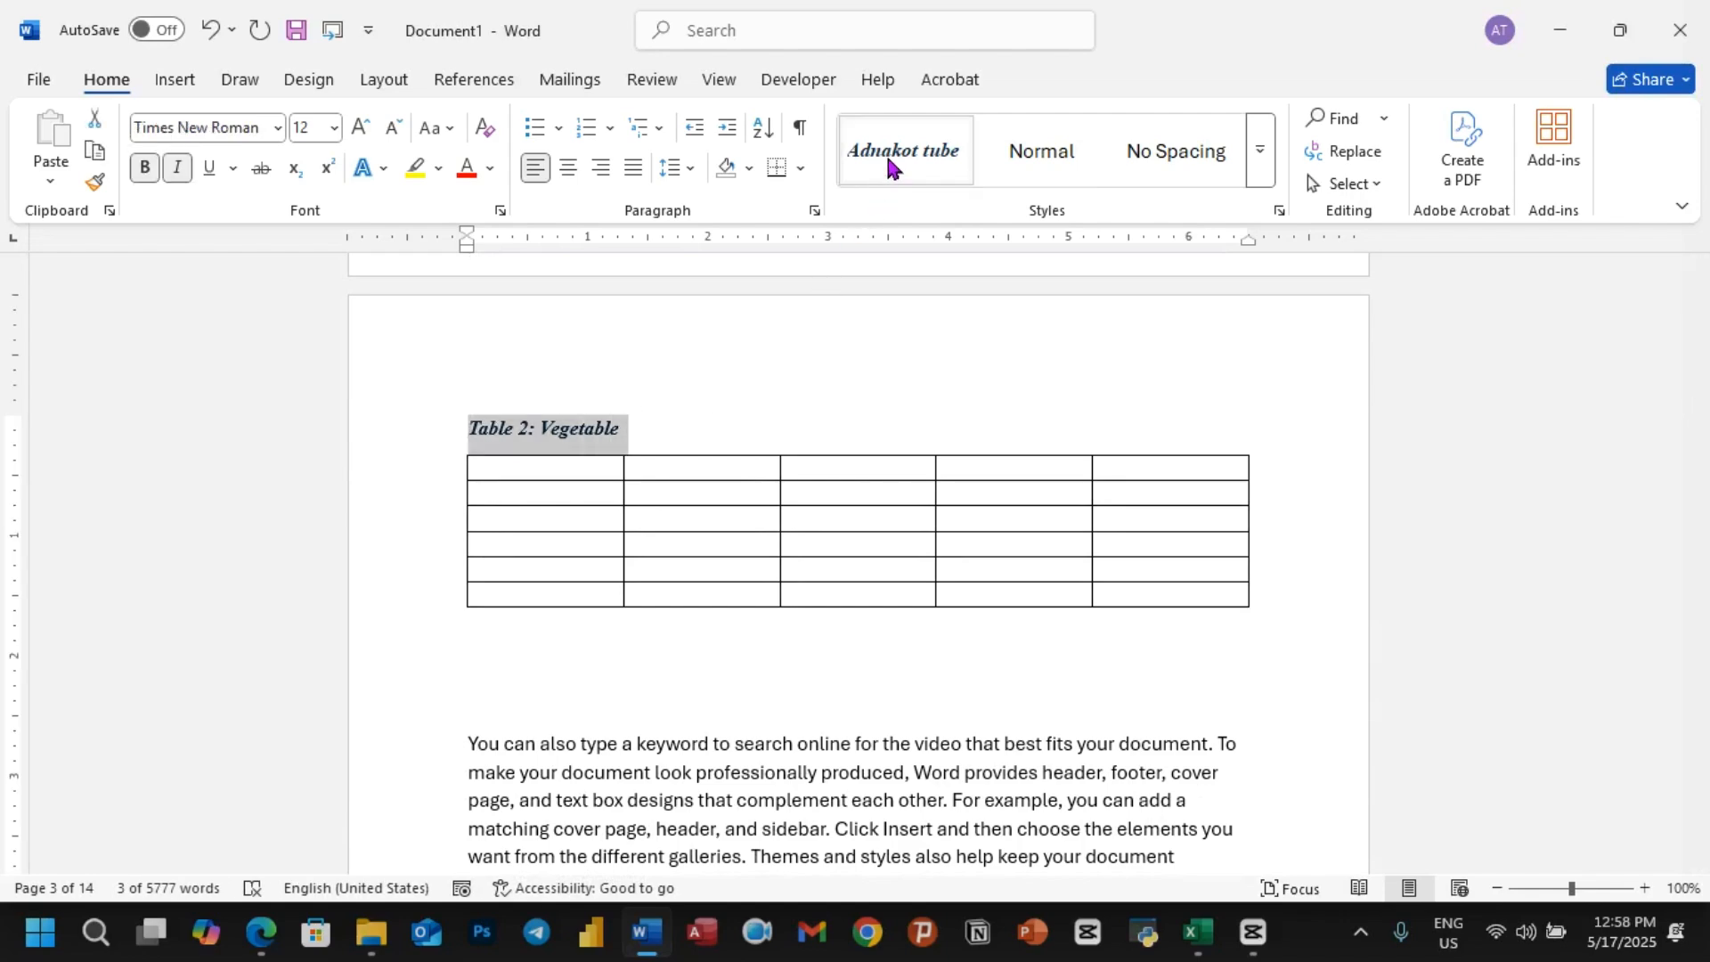
pyautogui.scroll(-10, 664, 517)
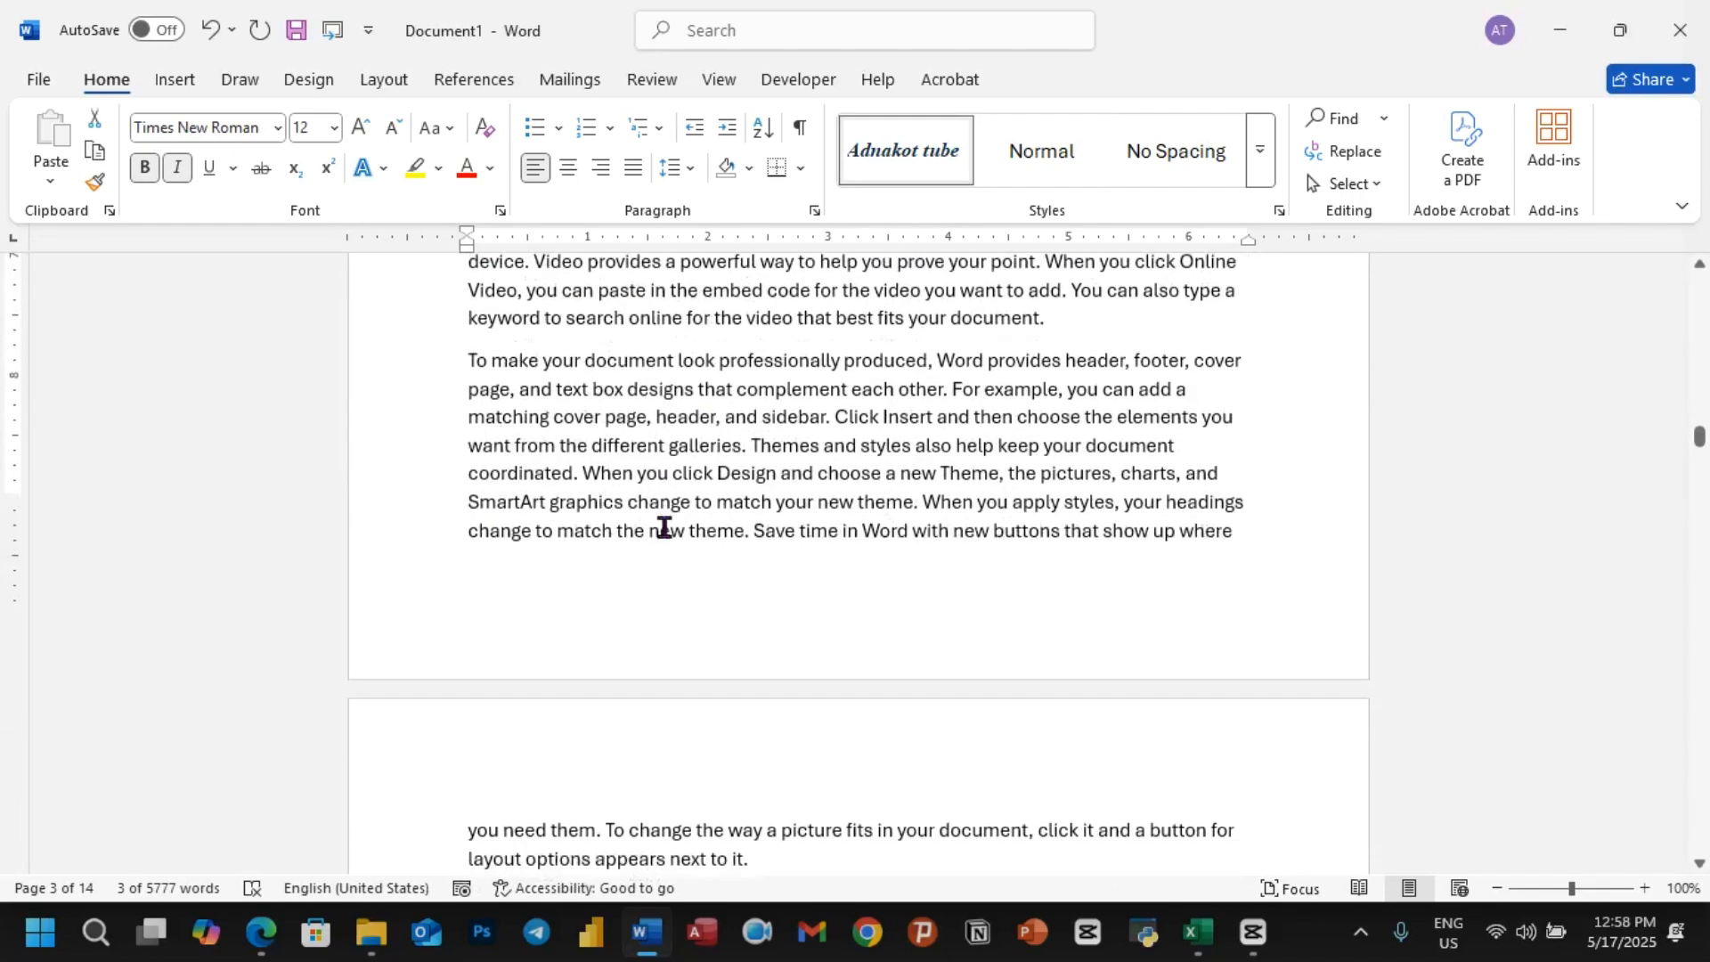
pyautogui.scroll(-5, 663, 534)
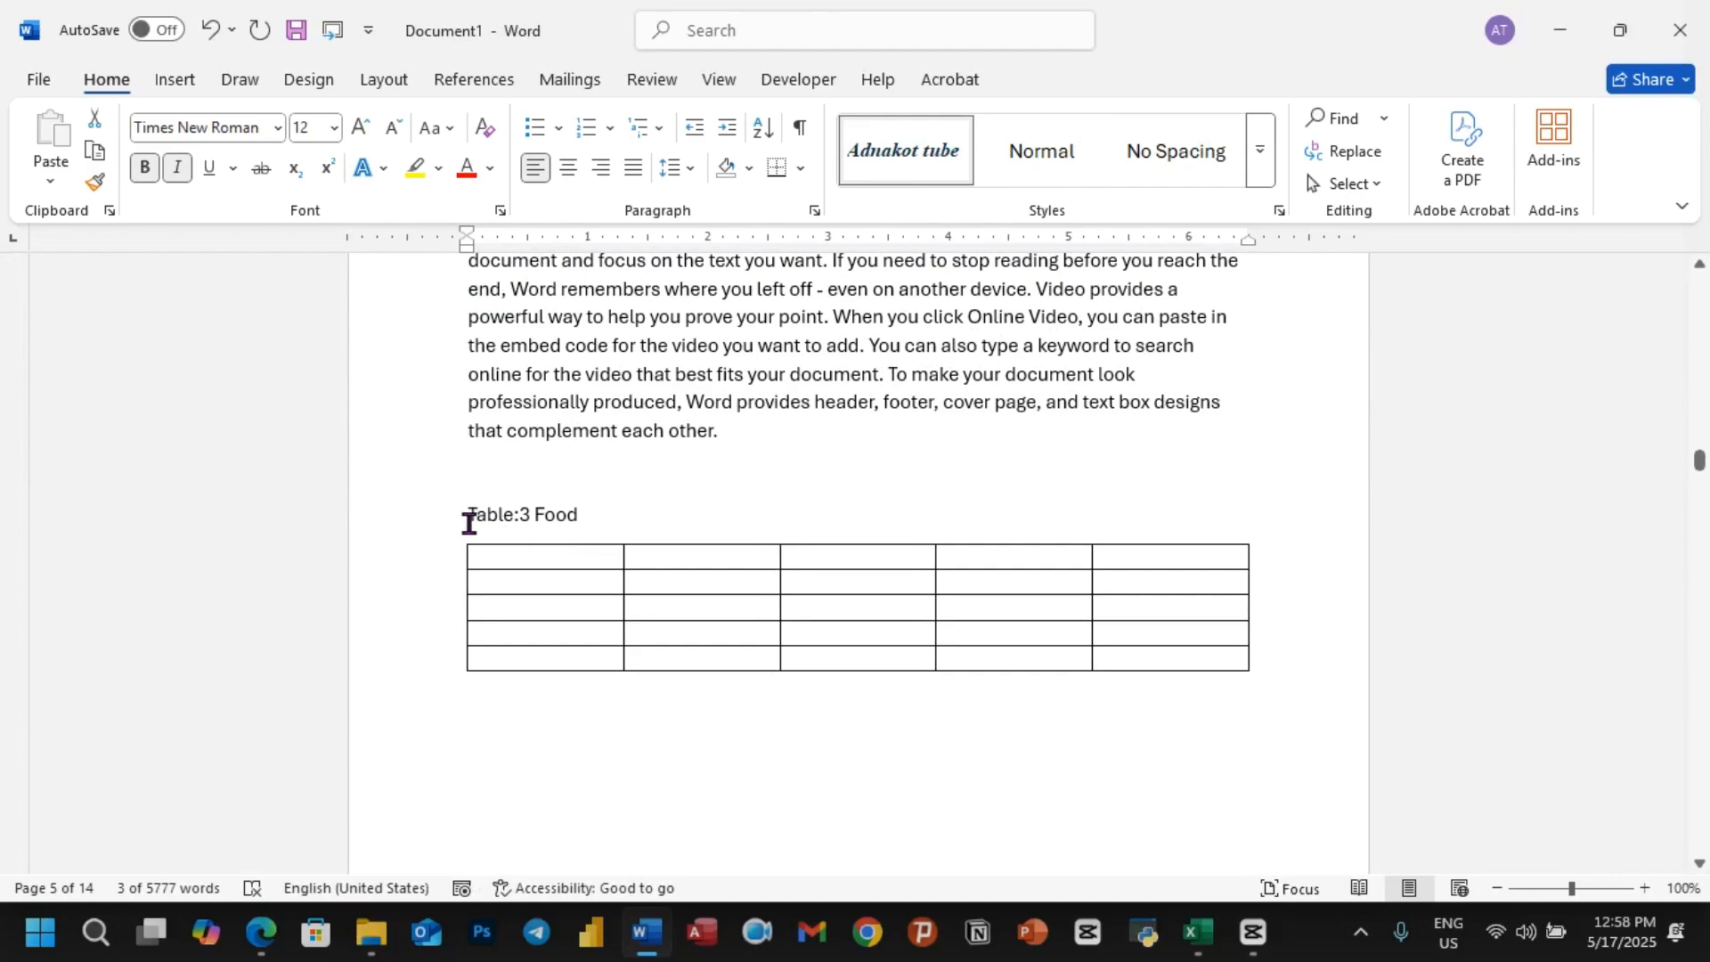
pyautogui.moveTo(472, 514); pyautogui.dragTo(636, 511)
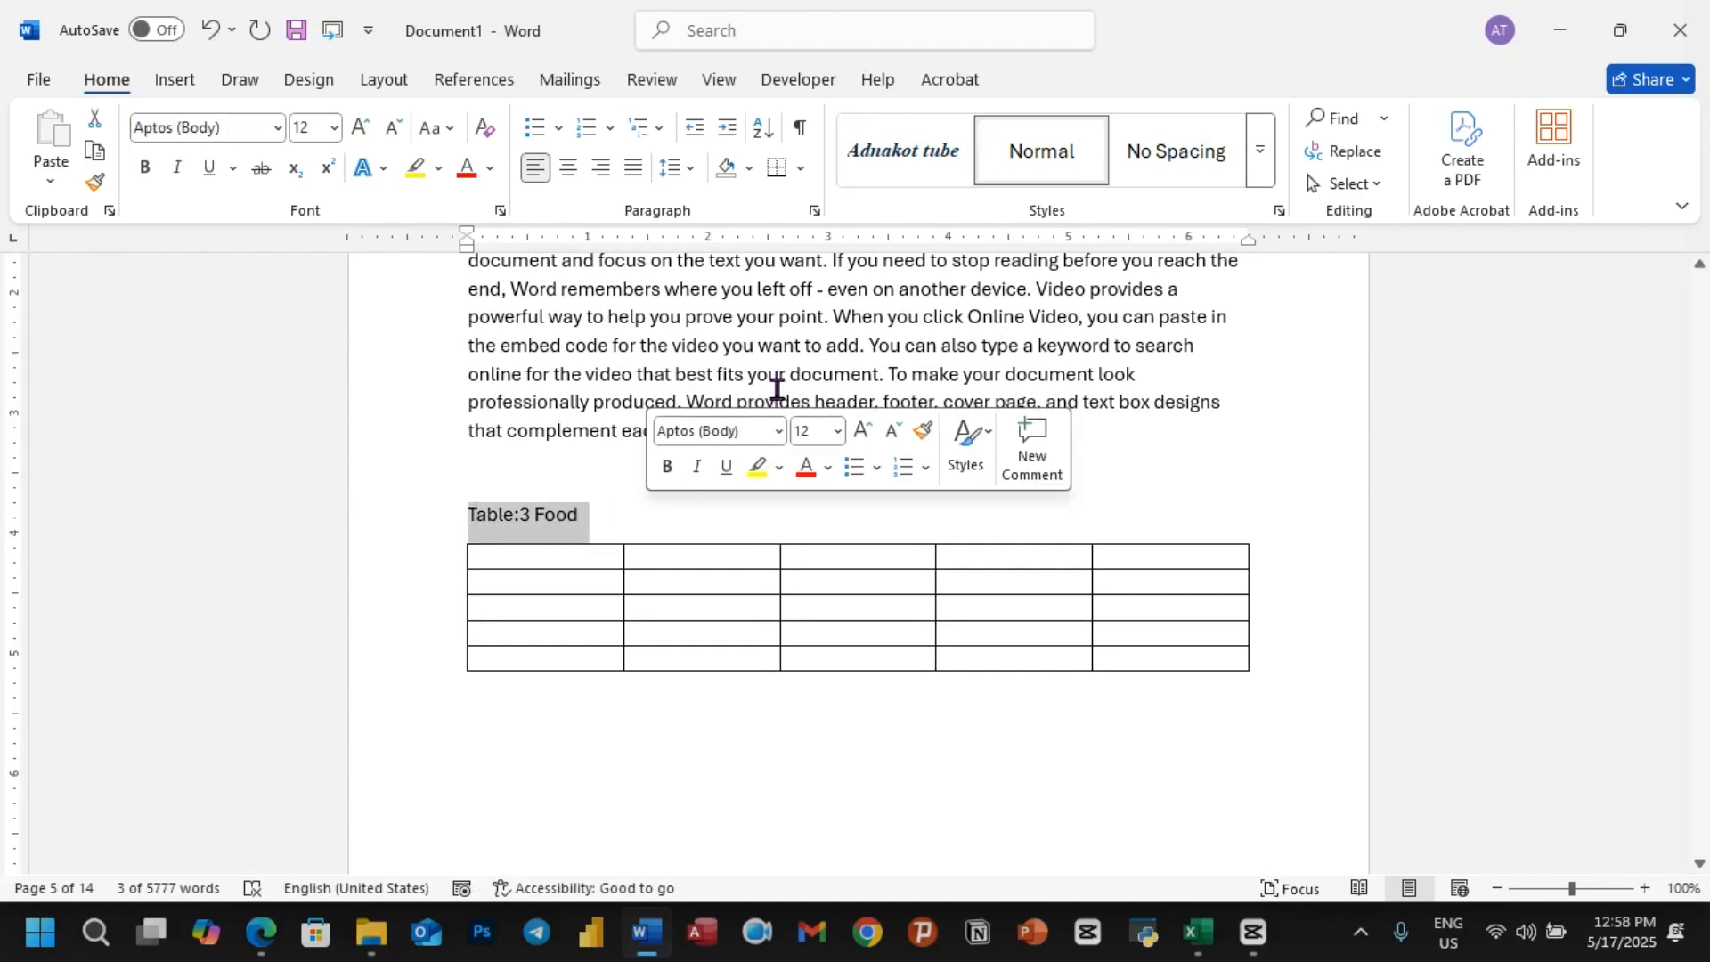
pyautogui.click(910, 162)
# Step: Make room after the Carrot section's first paragraph and move the Carrot 1 heading onto a new page
pyautogui.scroll(-3, 646, 507)
pyautogui.scroll(-15, 646, 506)
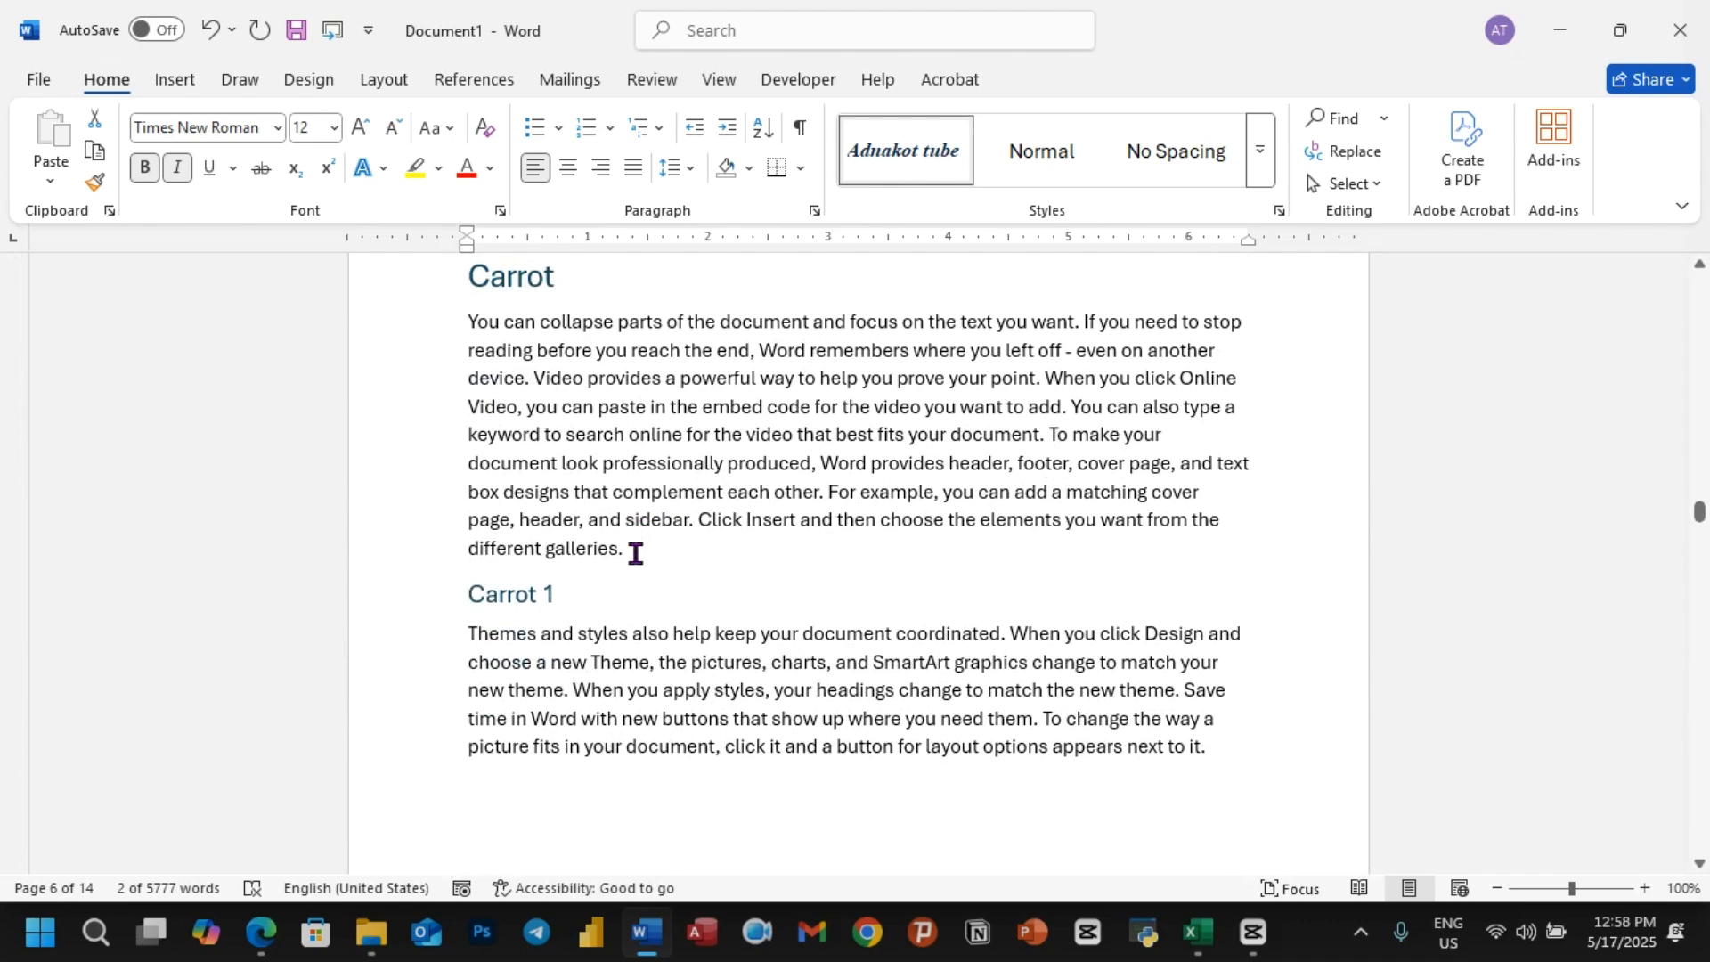
pyautogui.click(635, 553)
pyautogui.press('Return')
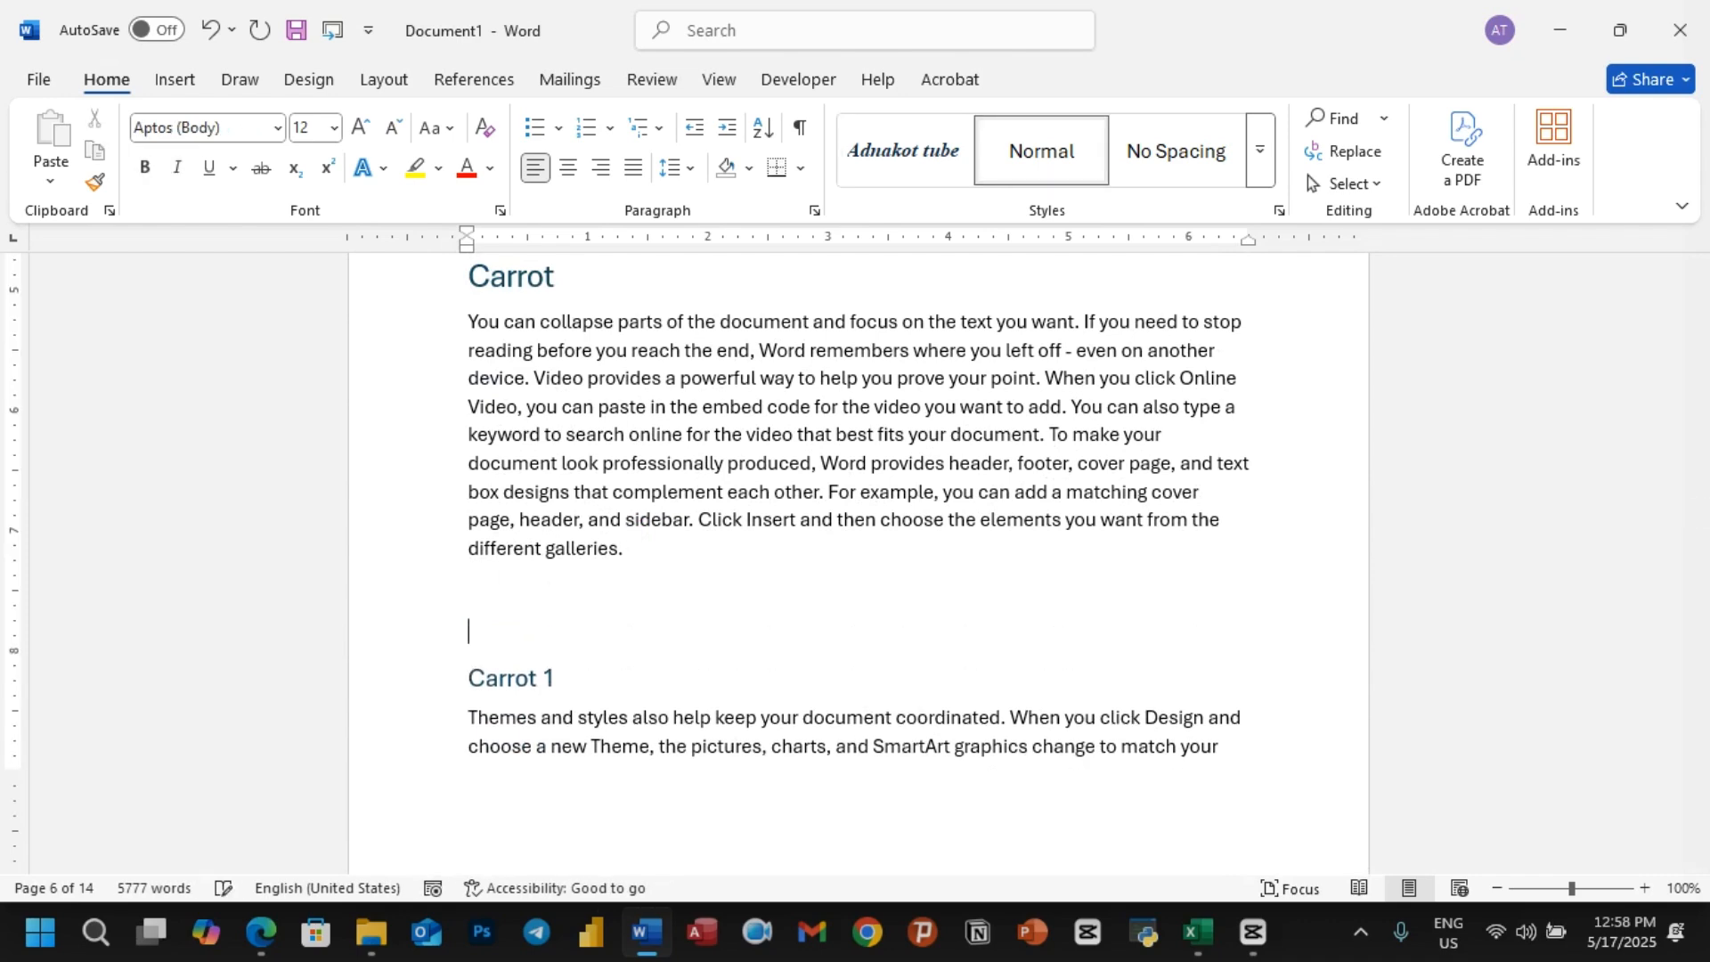
pyautogui.hotkey('ctrl', 'Return')
# Step: Insert a table with three columns and two rows directly below the Carrot section's first paragraph
pyautogui.click(505, 381)
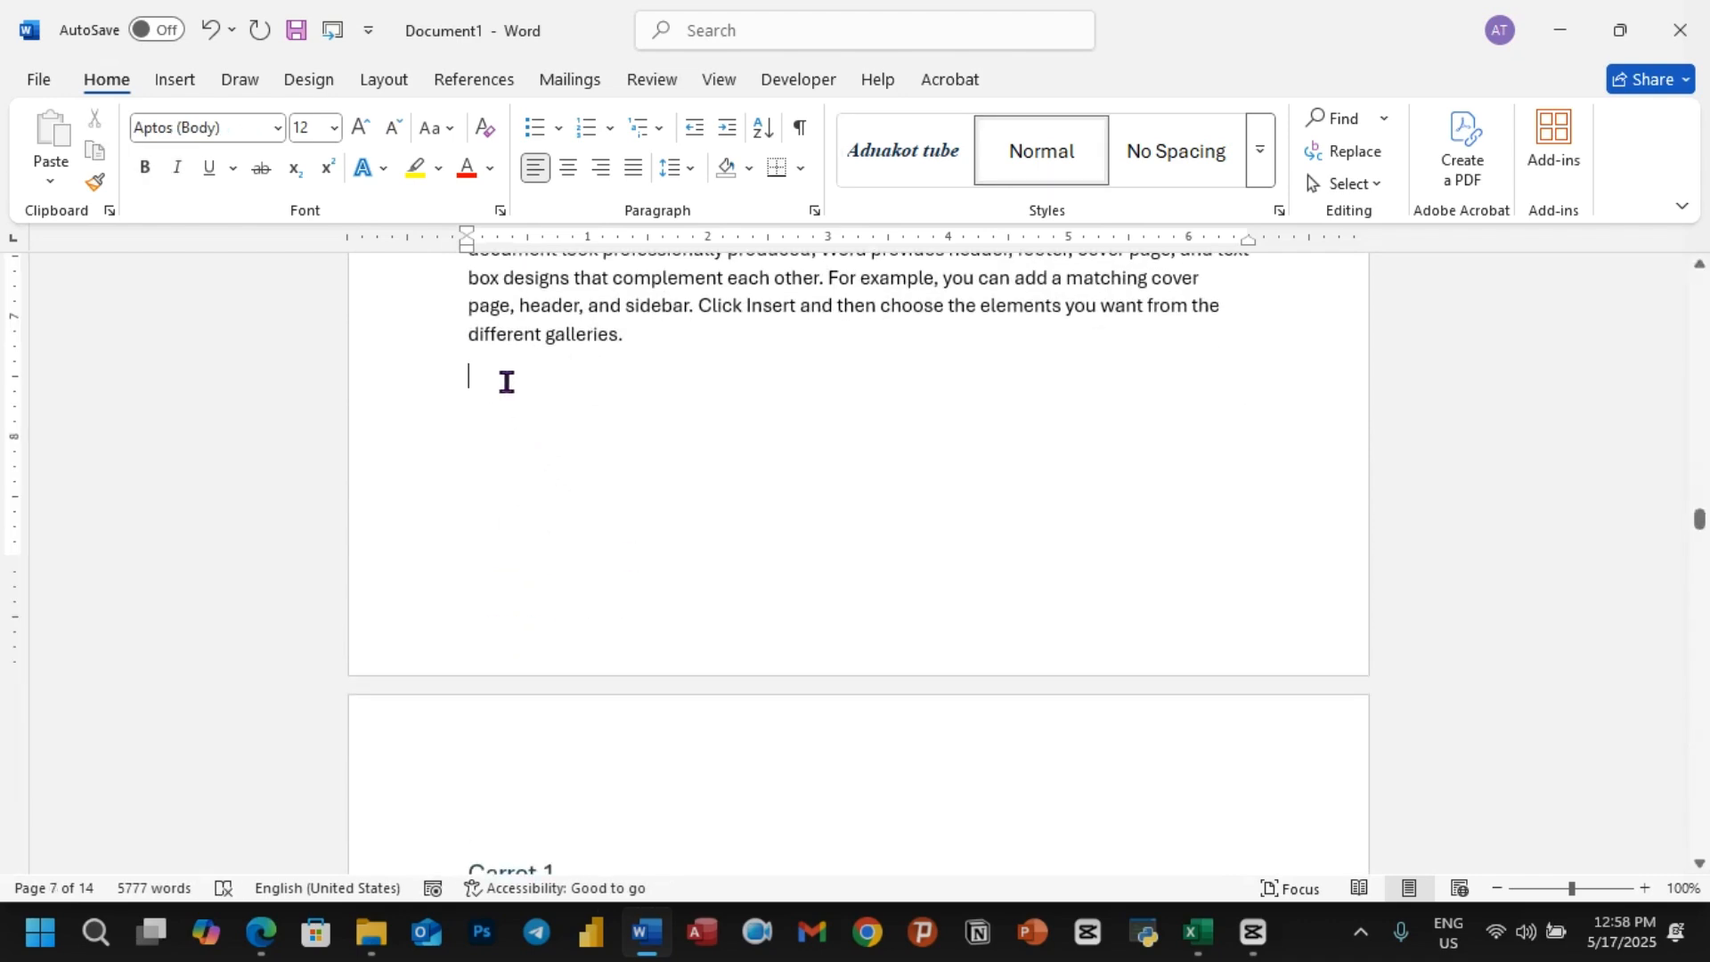
pyautogui.click(175, 80)
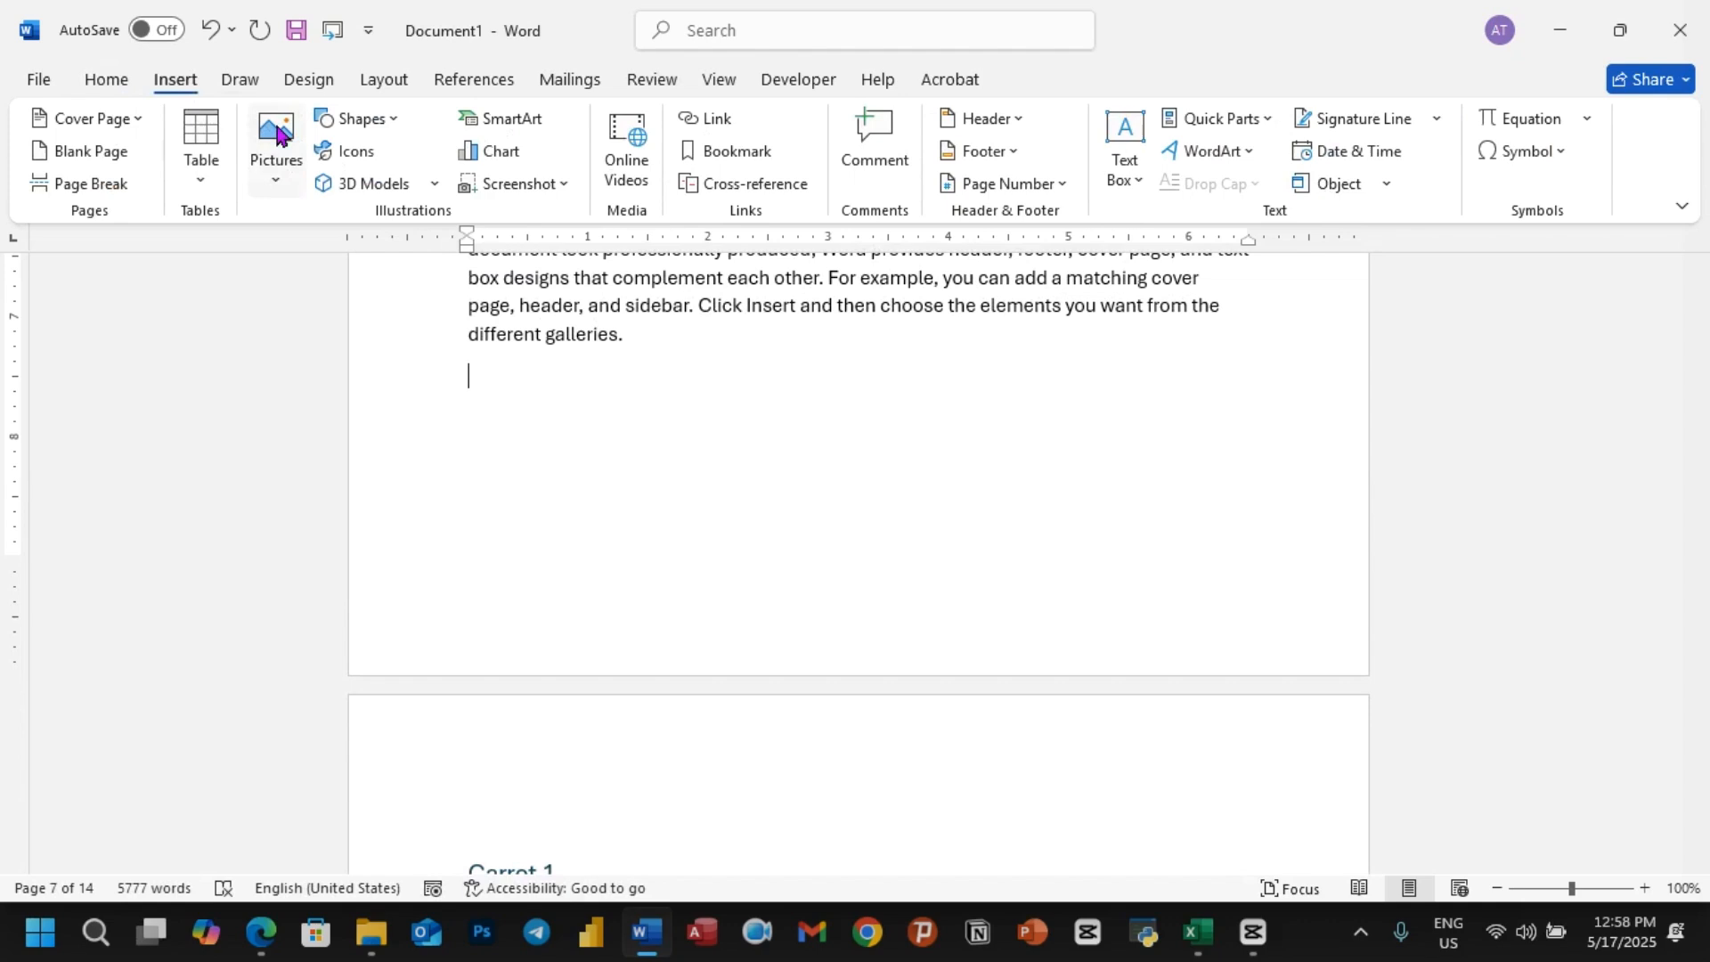
pyautogui.click(194, 168)
pyautogui.click(267, 303)
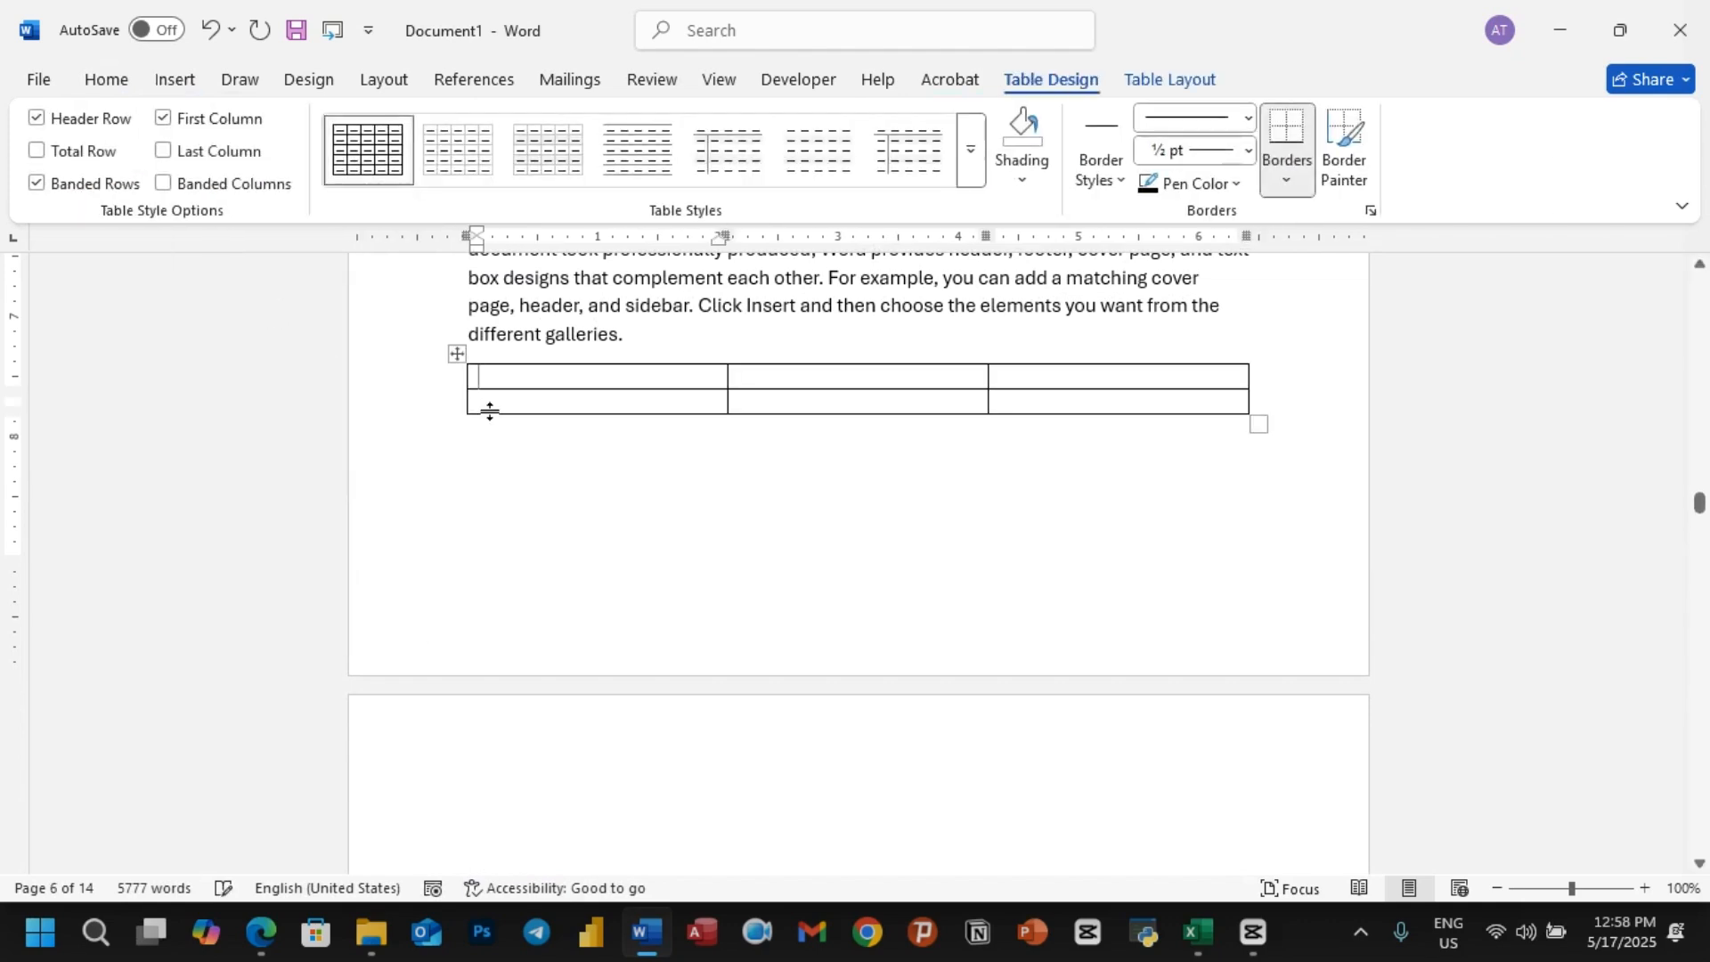
pyautogui.click(492, 357)
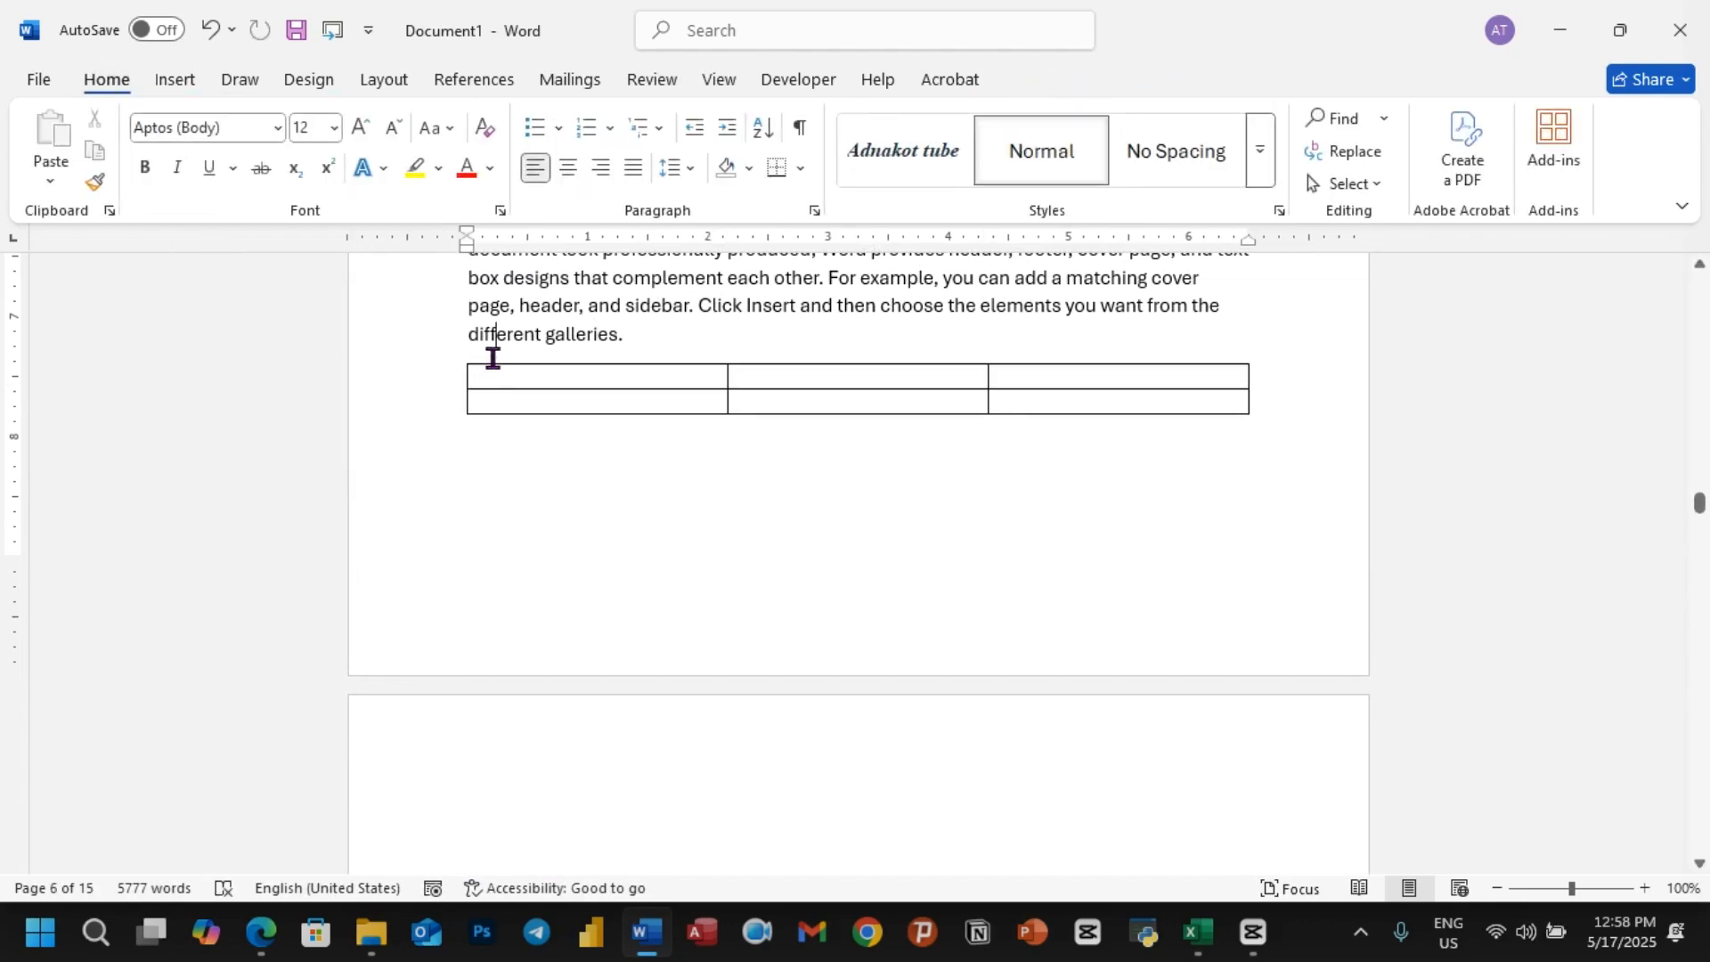
# Step: Write "Add" on a new line above the Carrot table and apply the Adnakot tube Table style to it
pyautogui.click(653, 333)
pyautogui.press('Return')
pyautogui.write('Add')
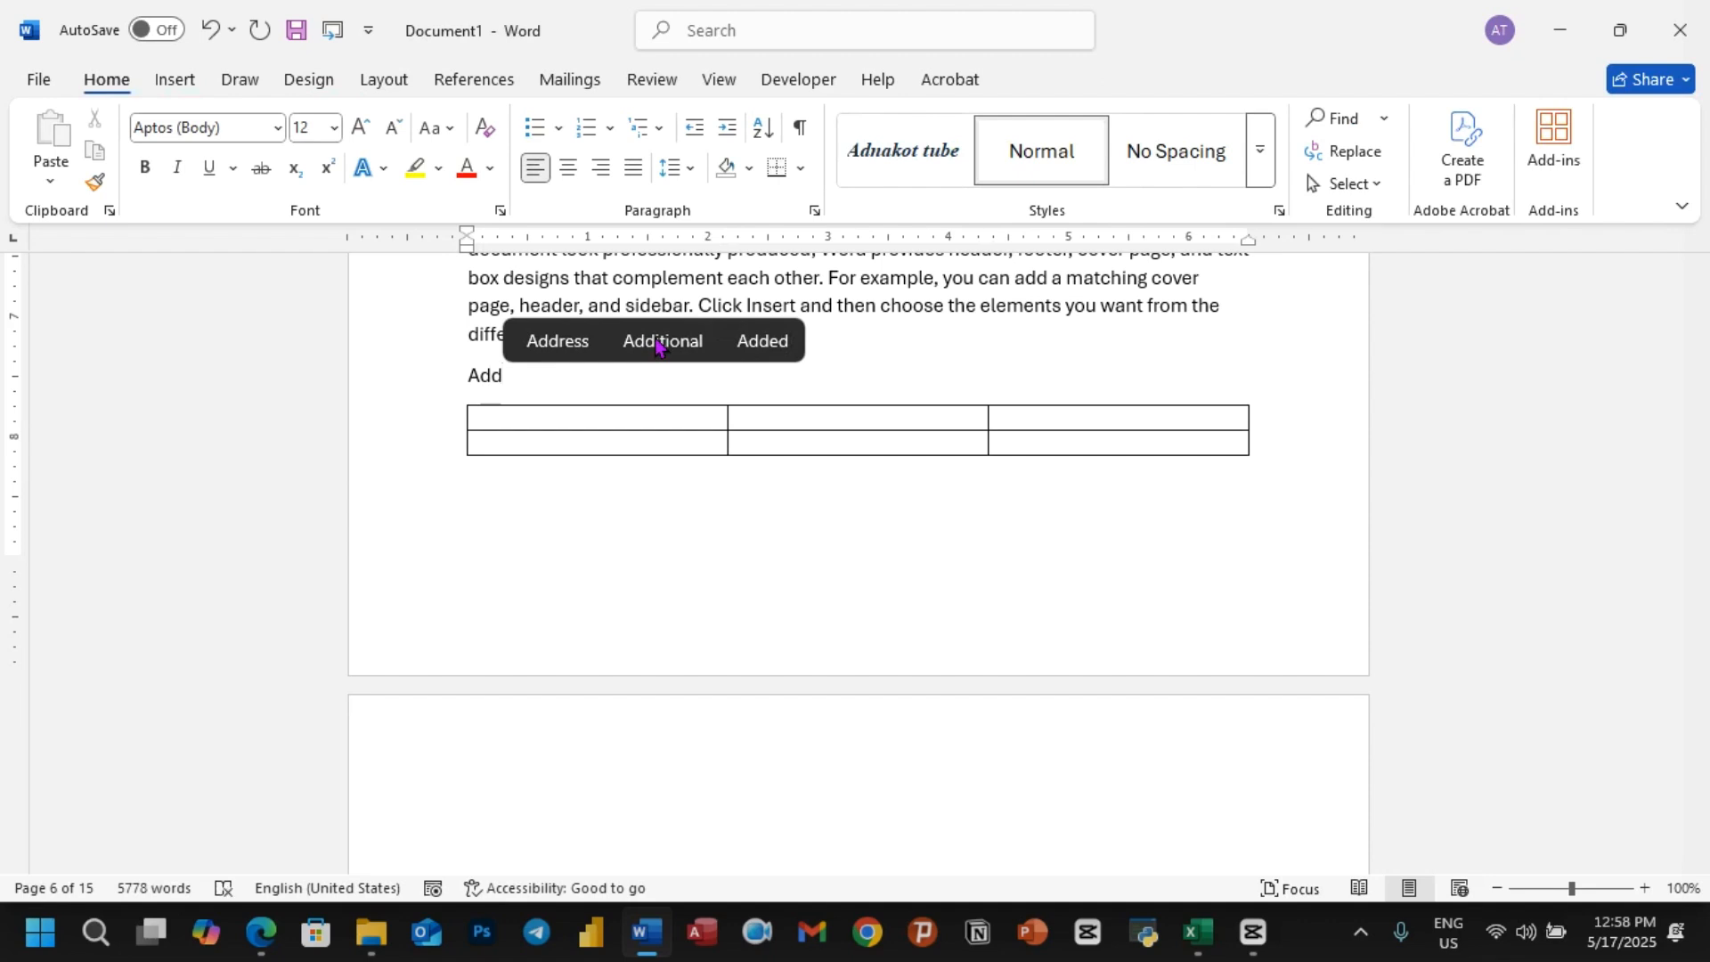
pyautogui.click(454, 379)
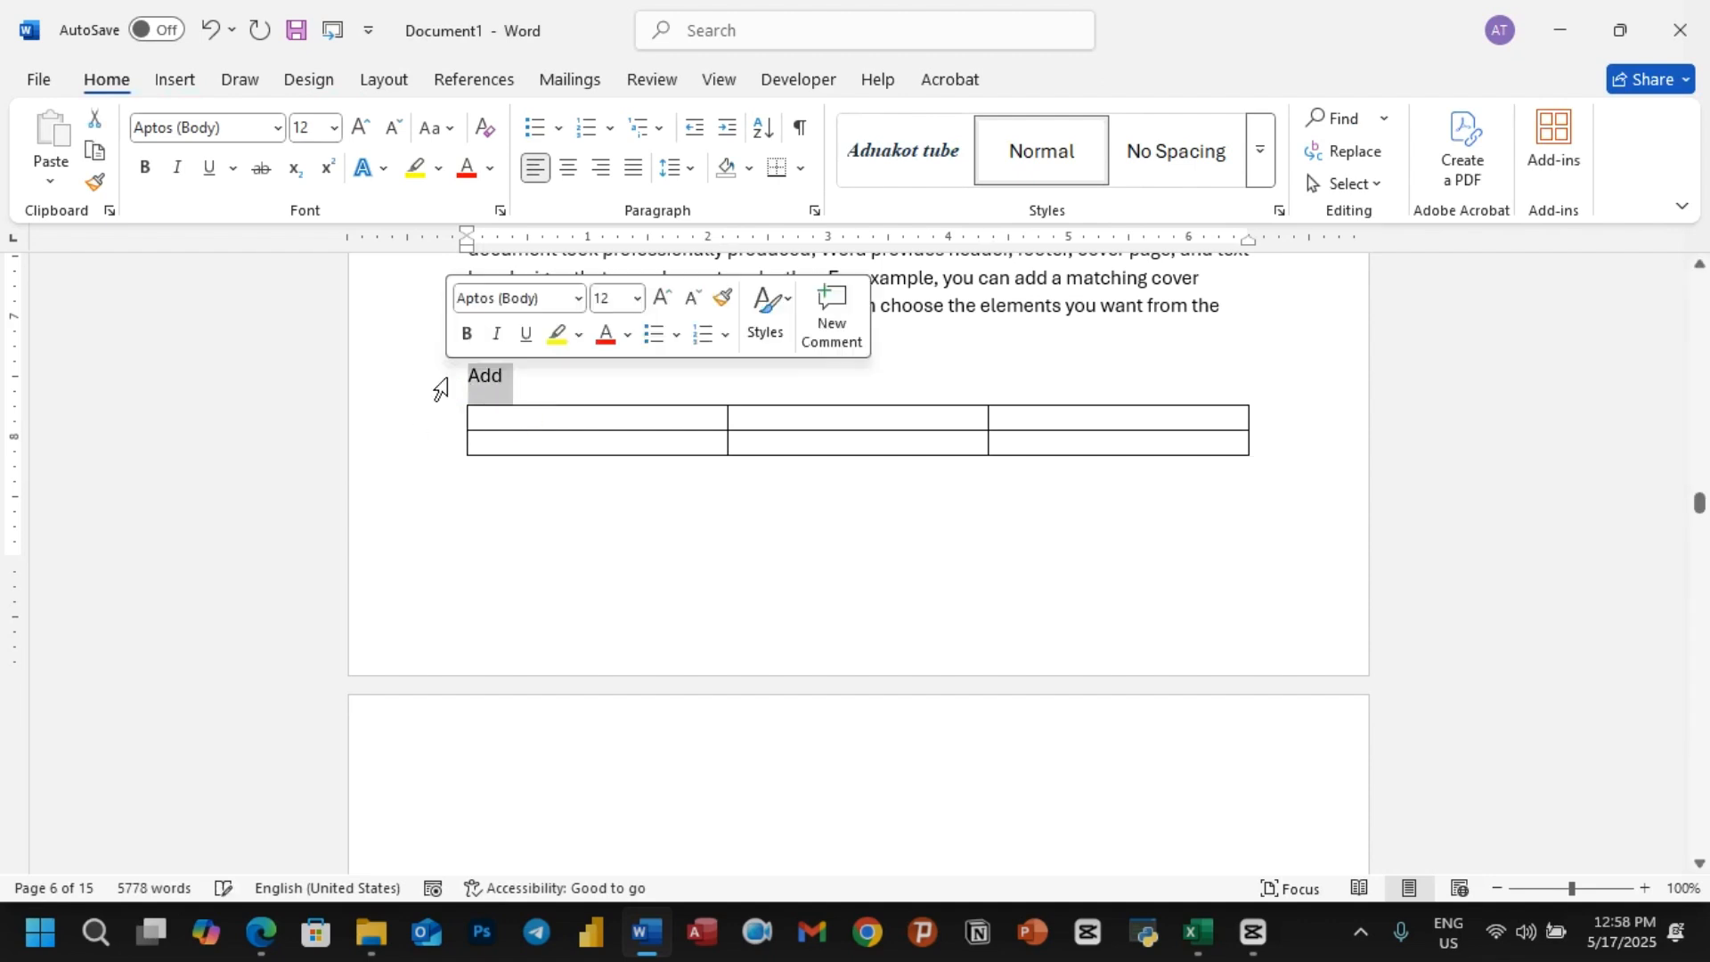
pyautogui.click(882, 152)
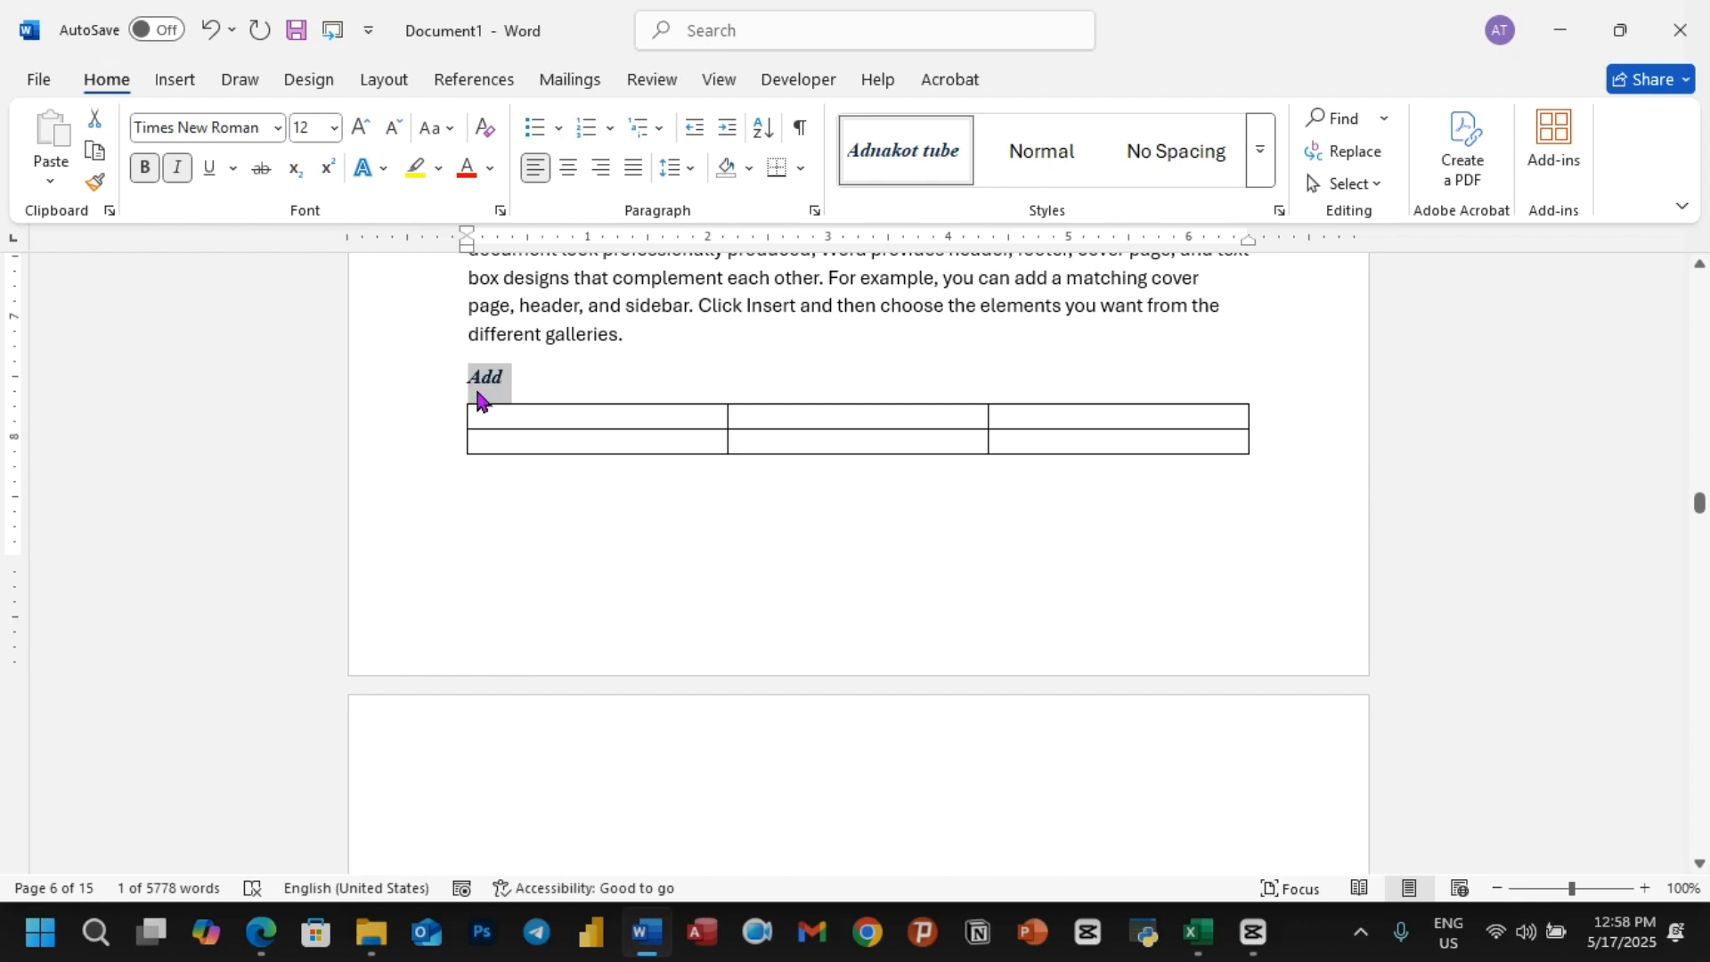
# Step: Replace the line above the Carrot table with the caption "Table:4 Add"
pyautogui.write('Ta')
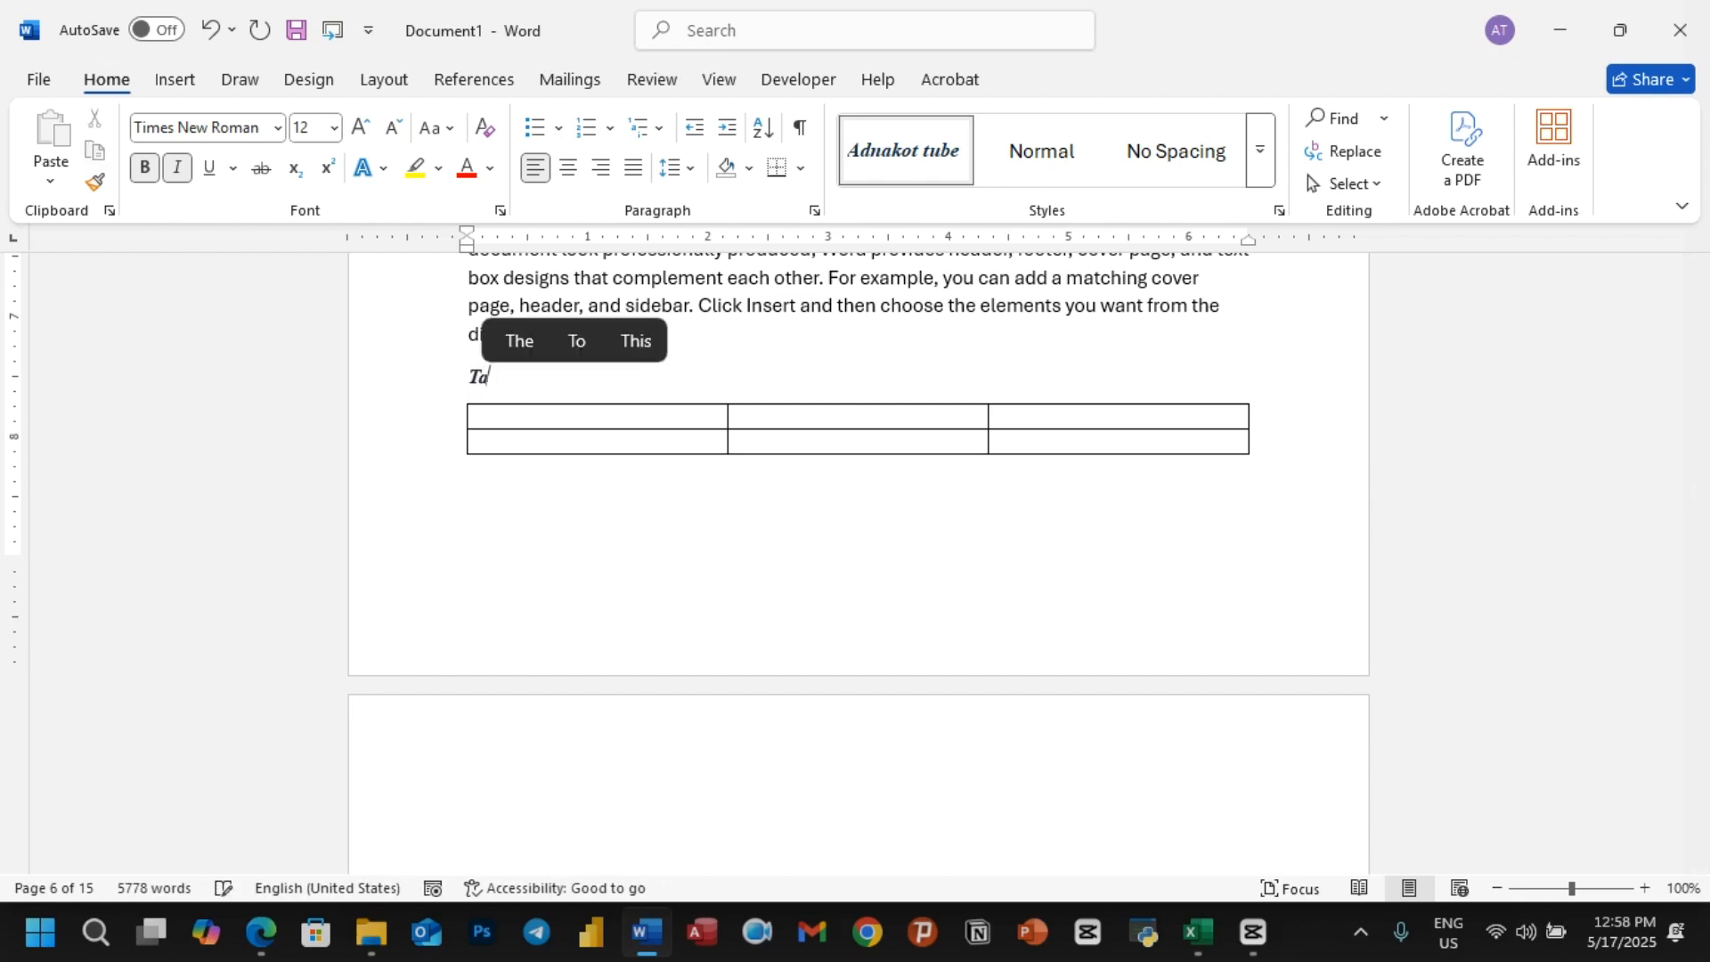
pyautogui.write('ble:')
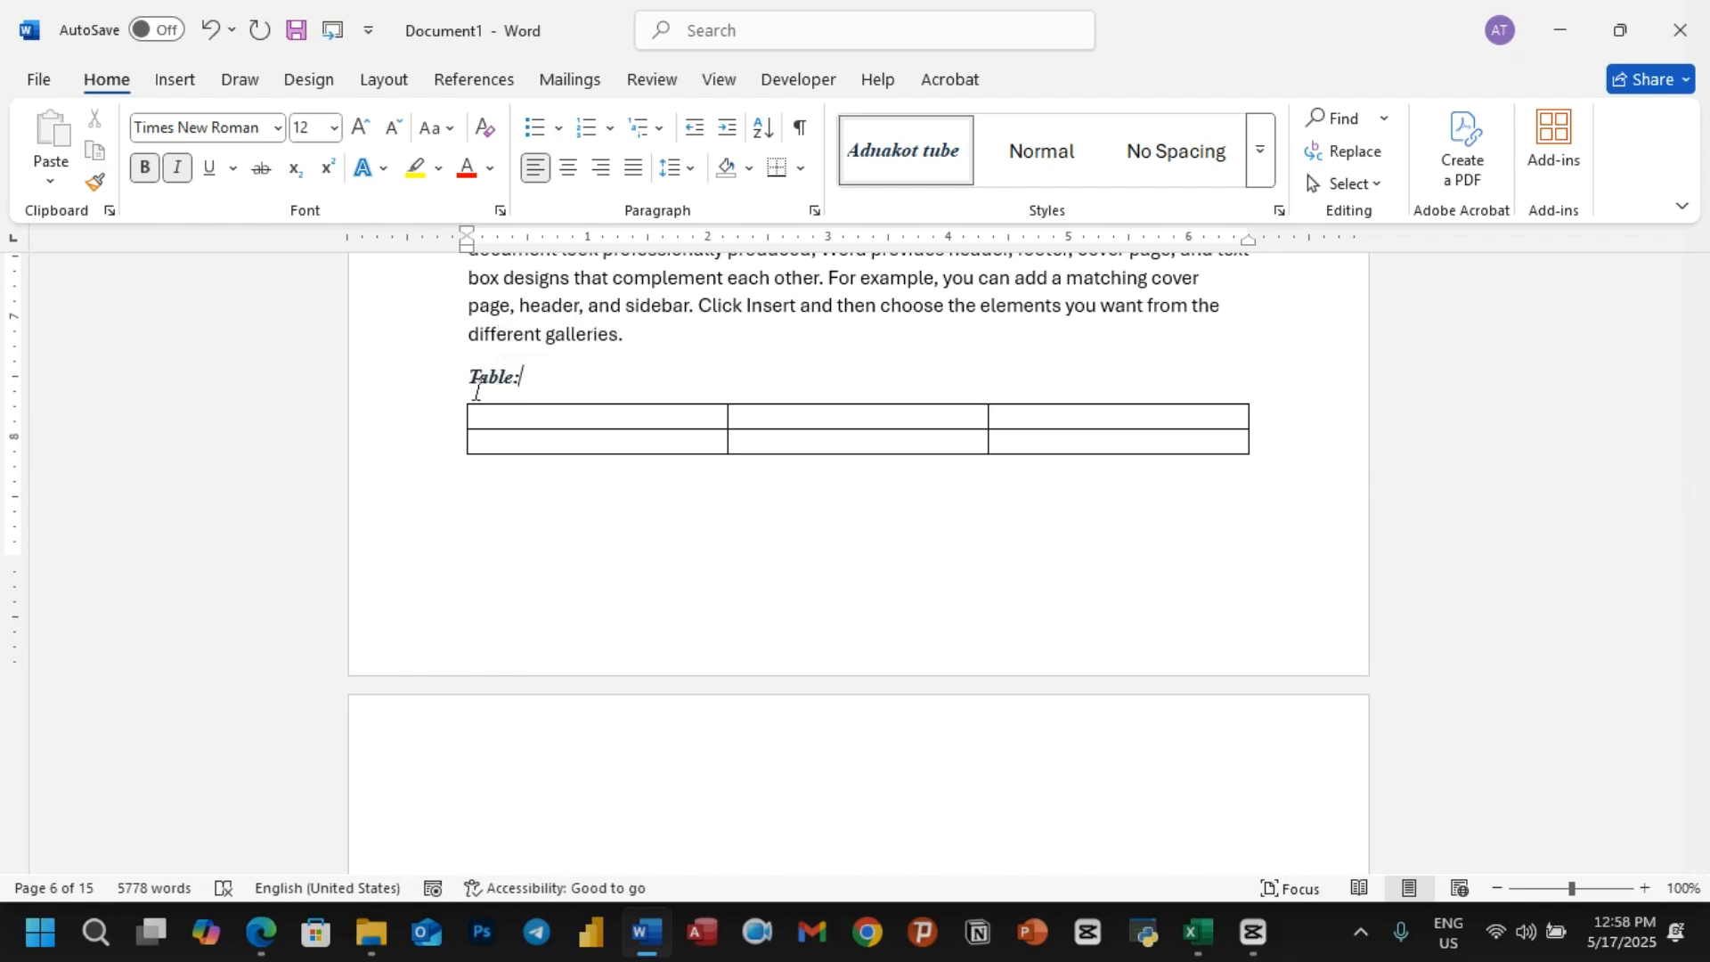
pyautogui.write('4 Add')
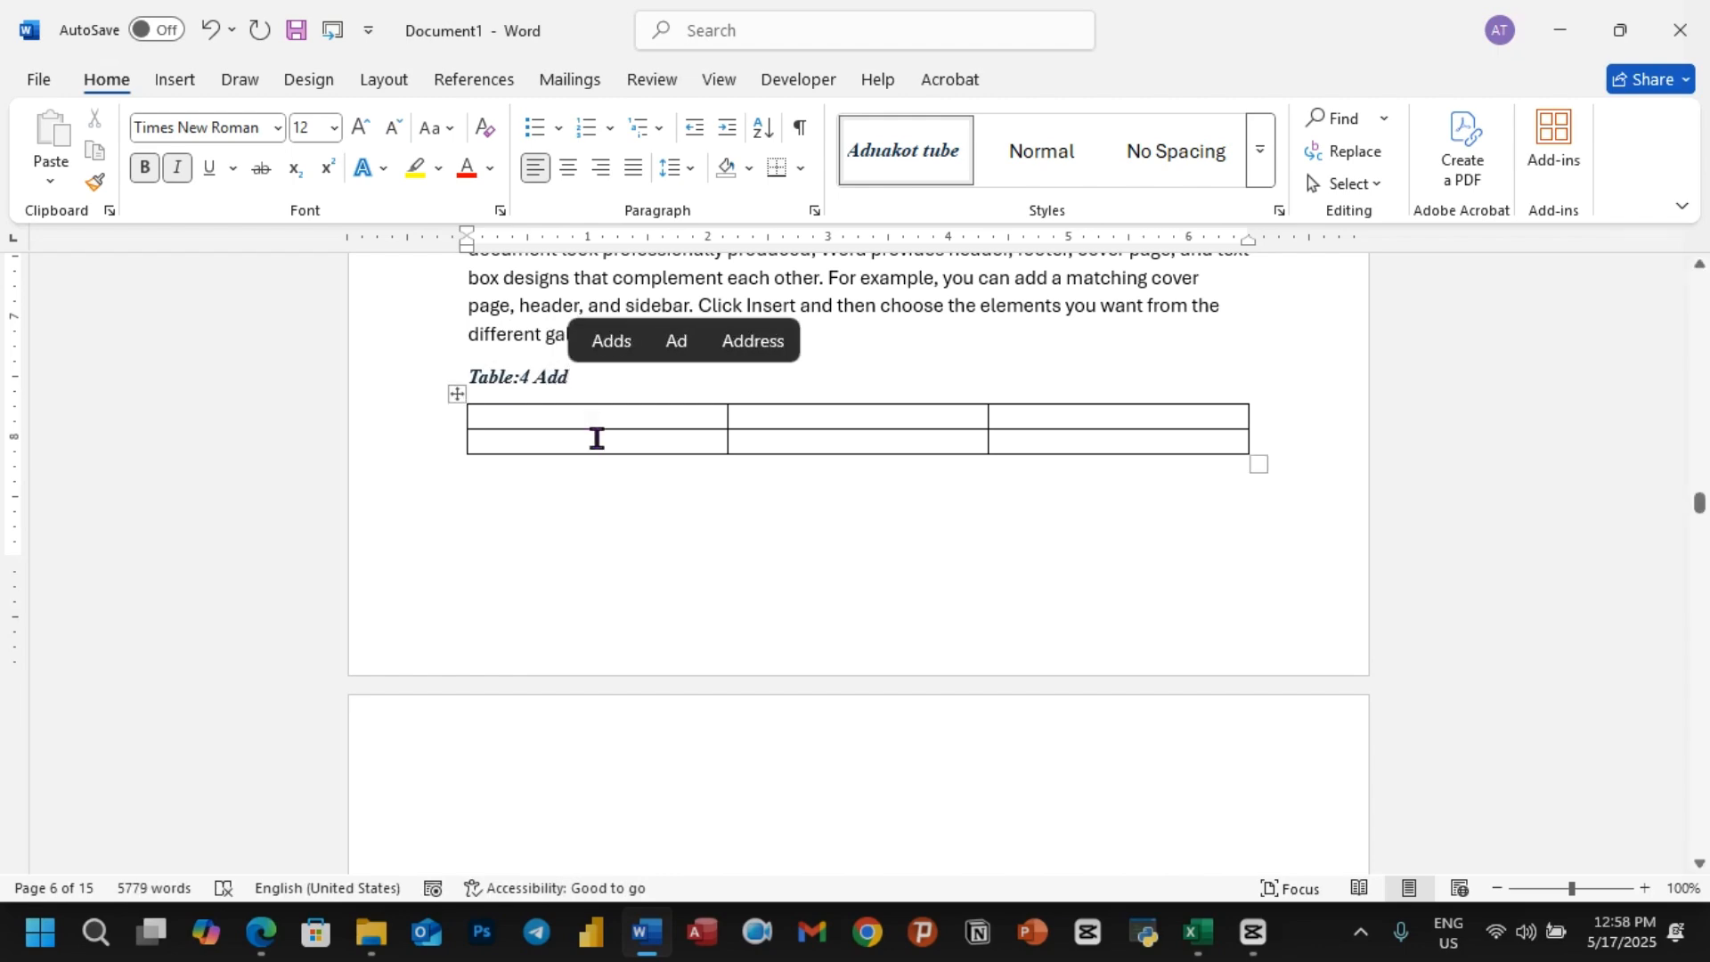
pyautogui.click(640, 489)
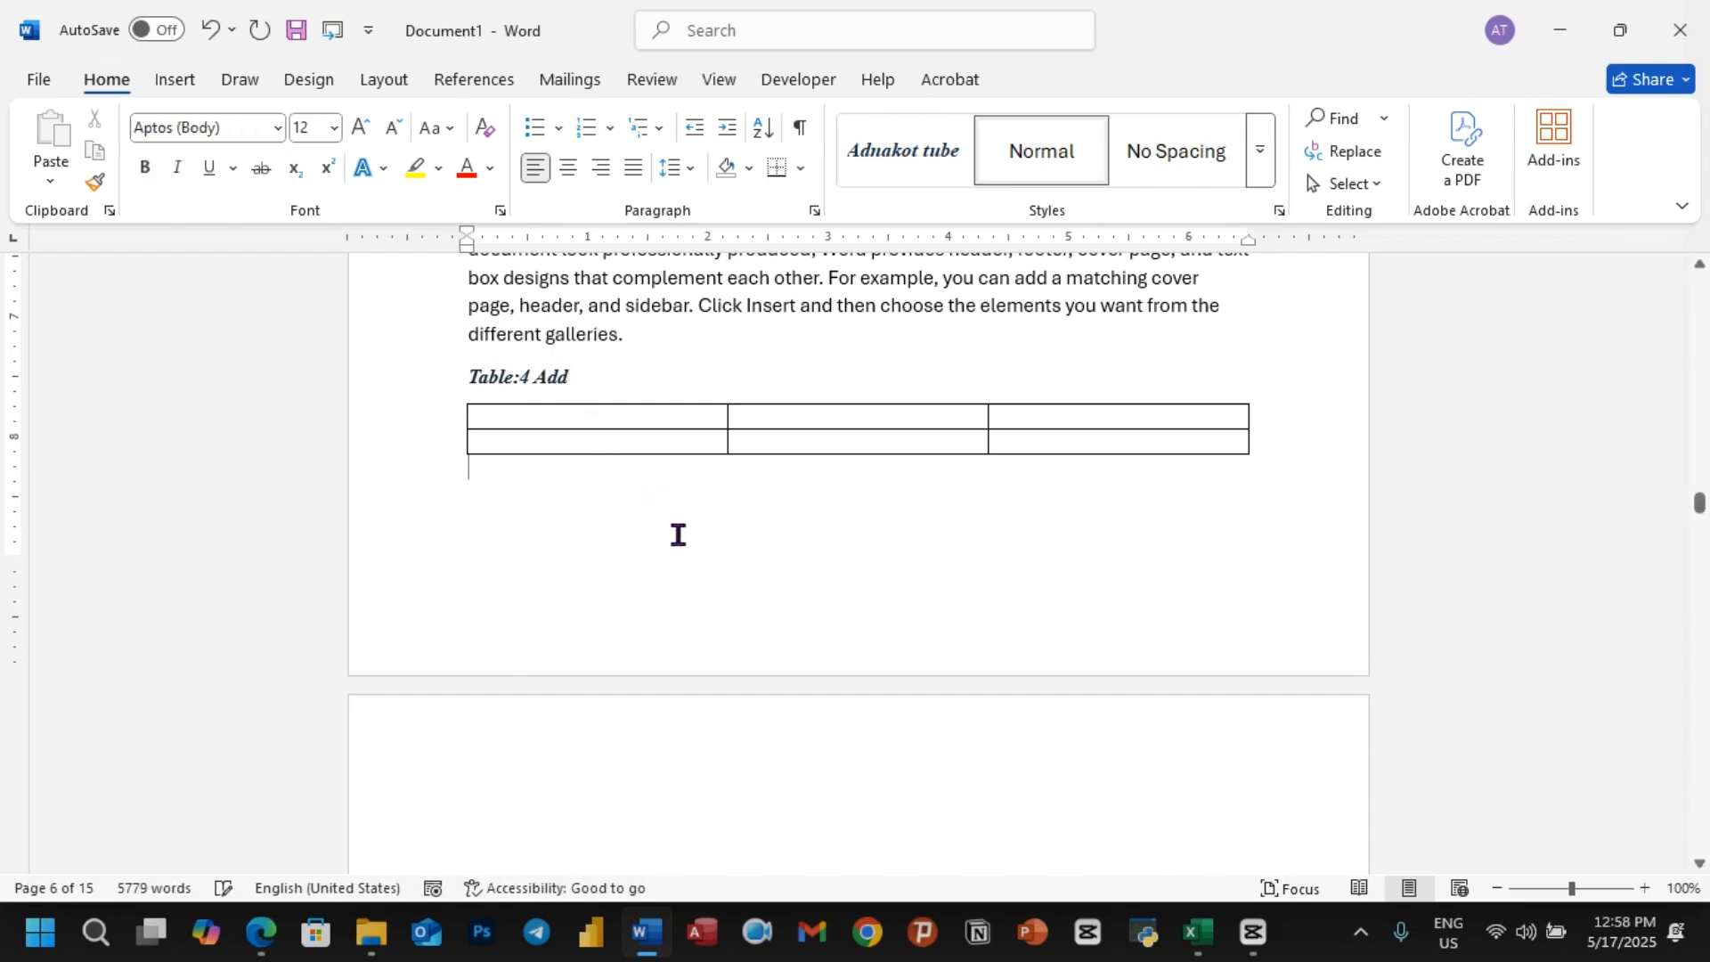
# Step: Insert a table with four columns and four rows on blank lines below the Carrot 1 section's first paragraph
pyautogui.scroll(-10, 676, 535)
pyautogui.click(841, 434)
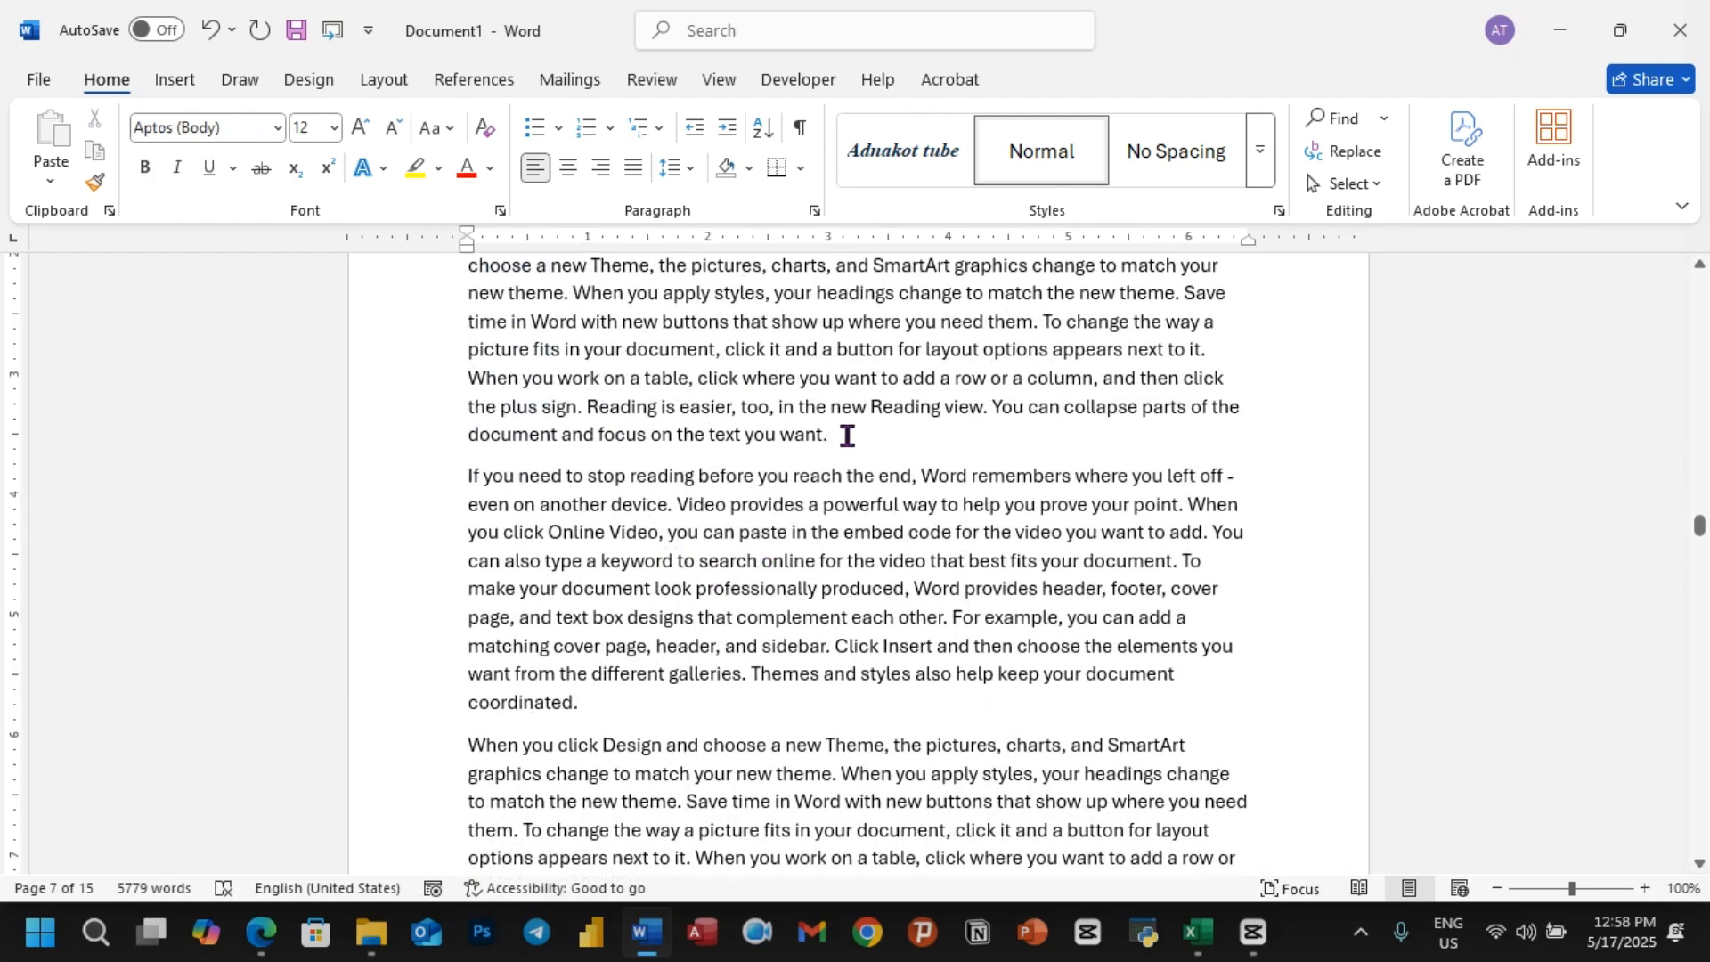
pyautogui.press('Return')
pyautogui.press('Return')
pyautogui.press('Return')
pyautogui.press('Return')
pyautogui.press('Return')
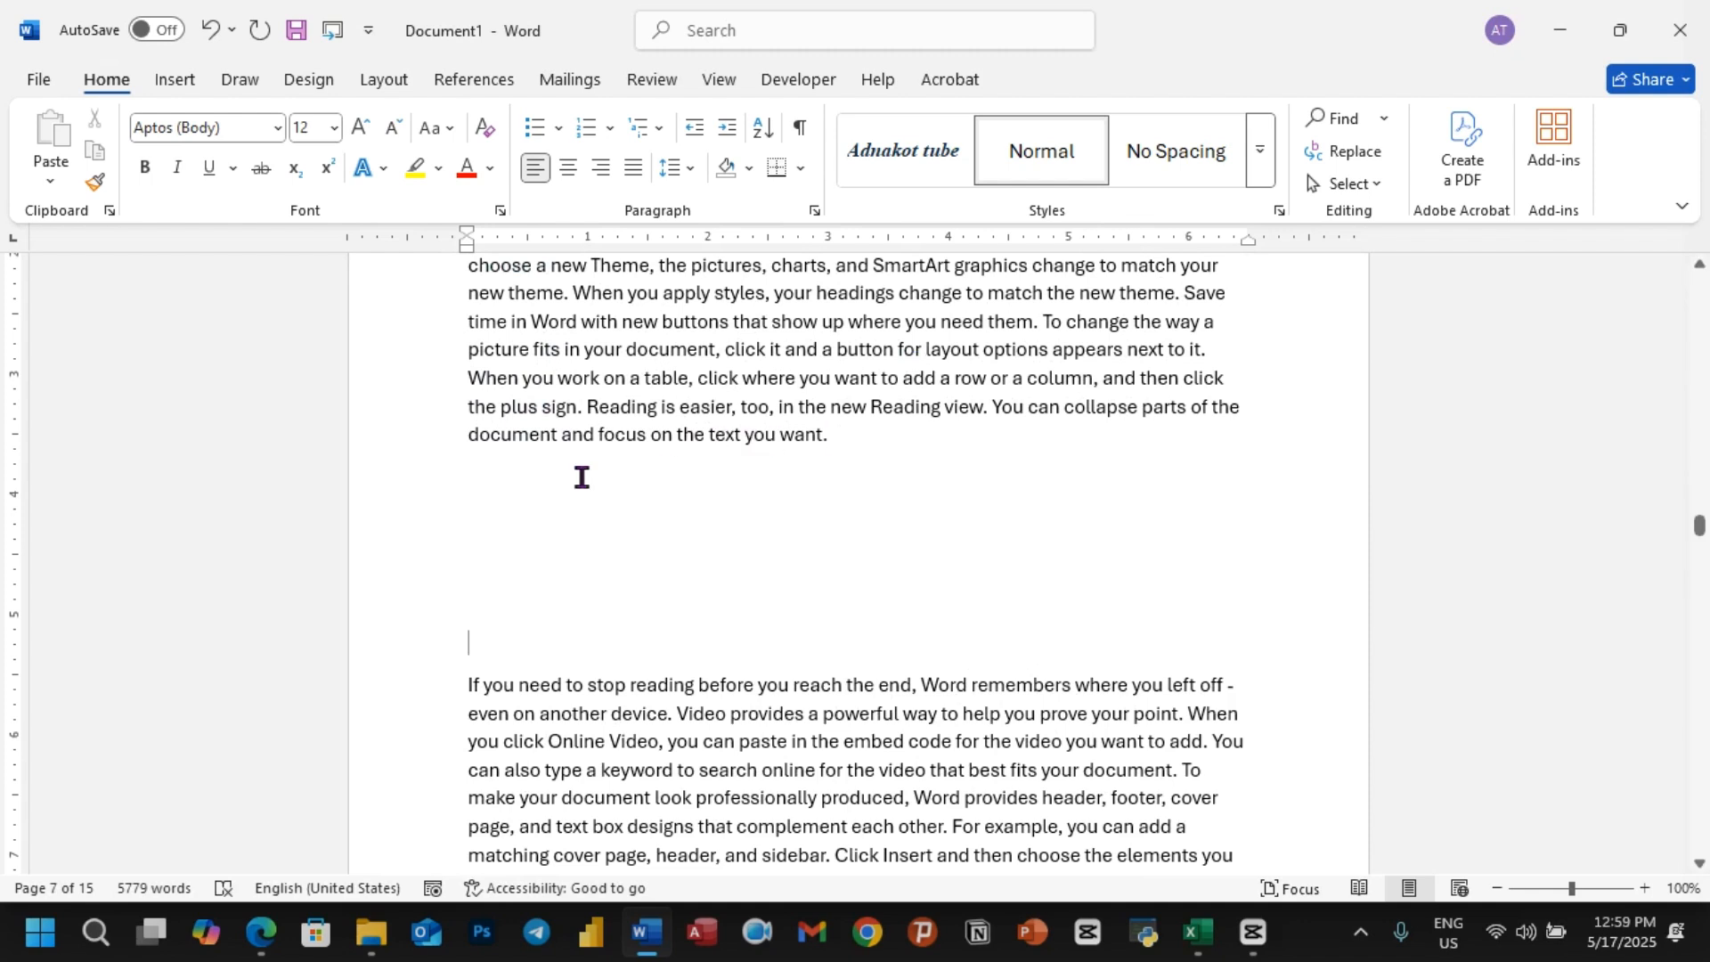
pyautogui.click(511, 514)
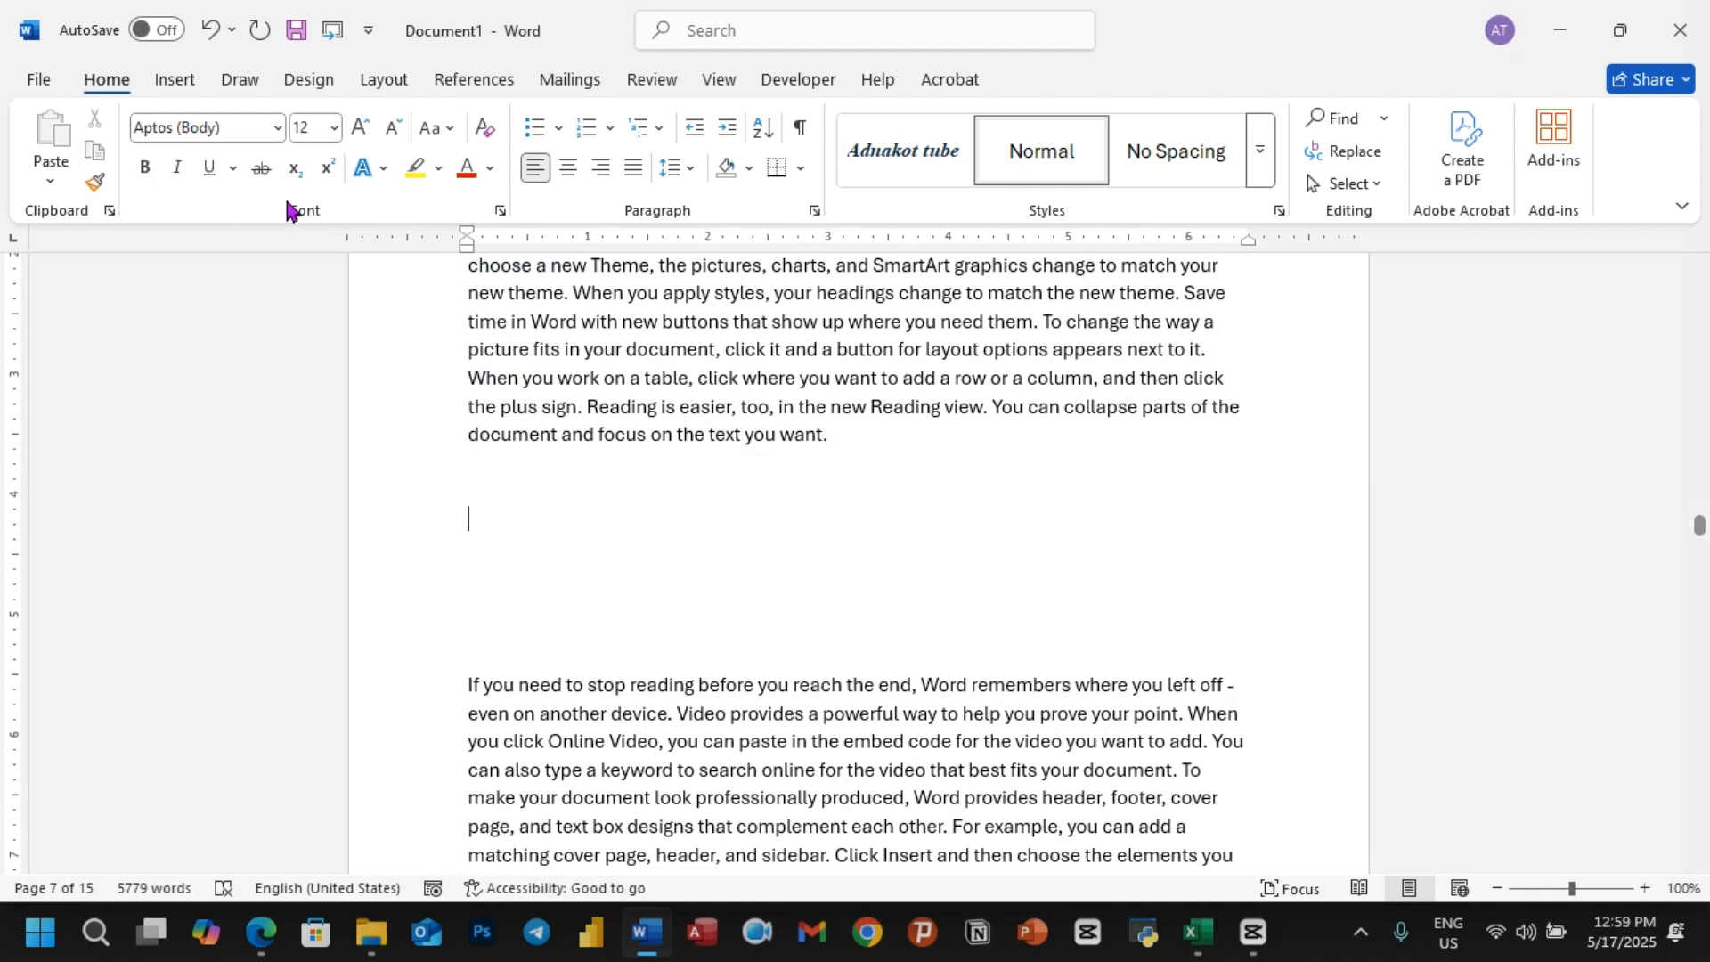
pyautogui.click(196, 81)
pyautogui.click(207, 165)
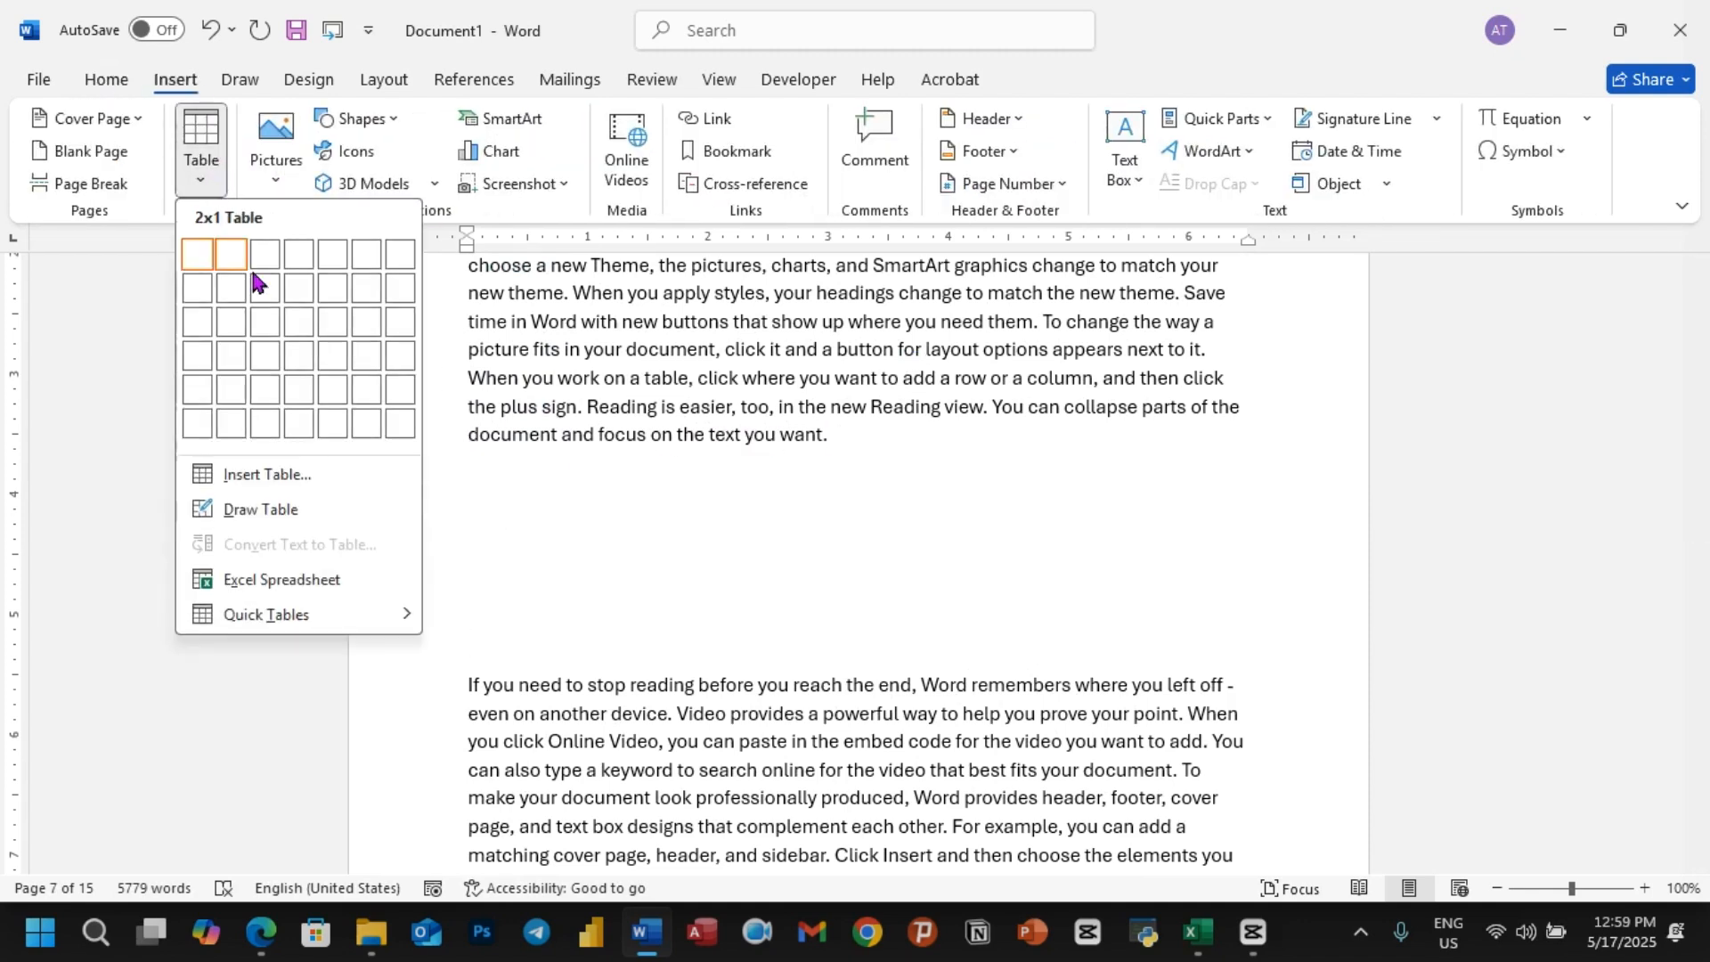
pyautogui.click(297, 357)
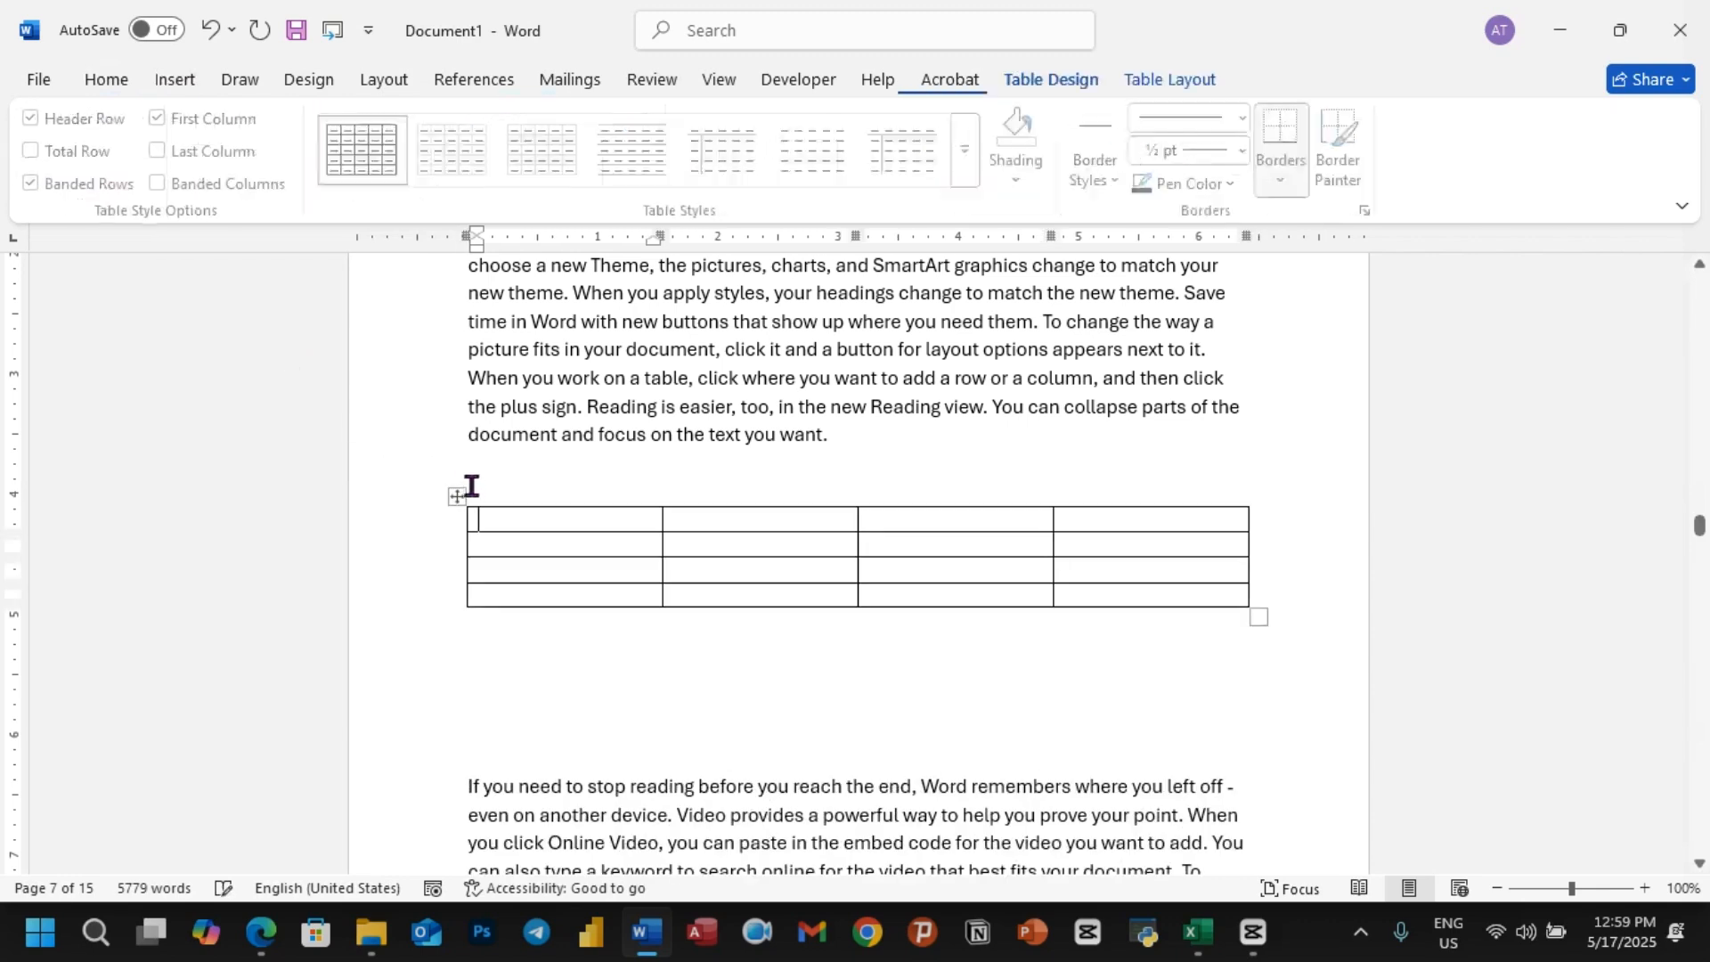
# Step: Select the whole four-column table in the Carrot 1 section and open its caption settings
pyautogui.click(457, 497)
pyautogui.rightClick(457, 499)
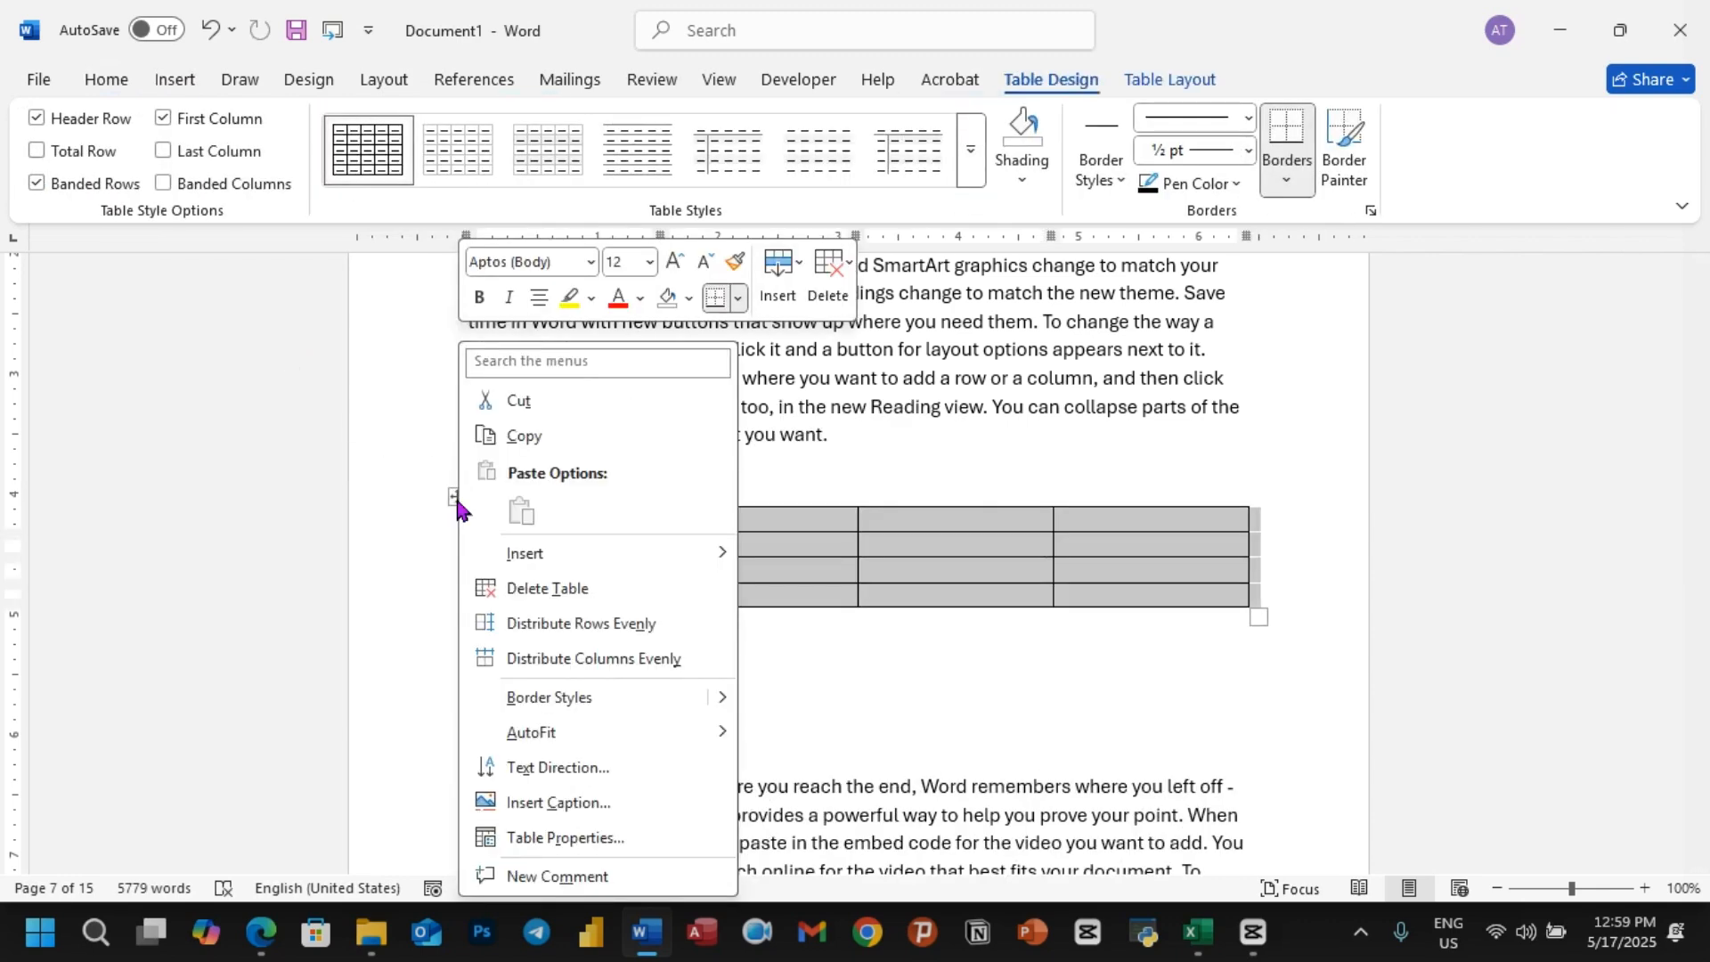
pyautogui.click(558, 802)
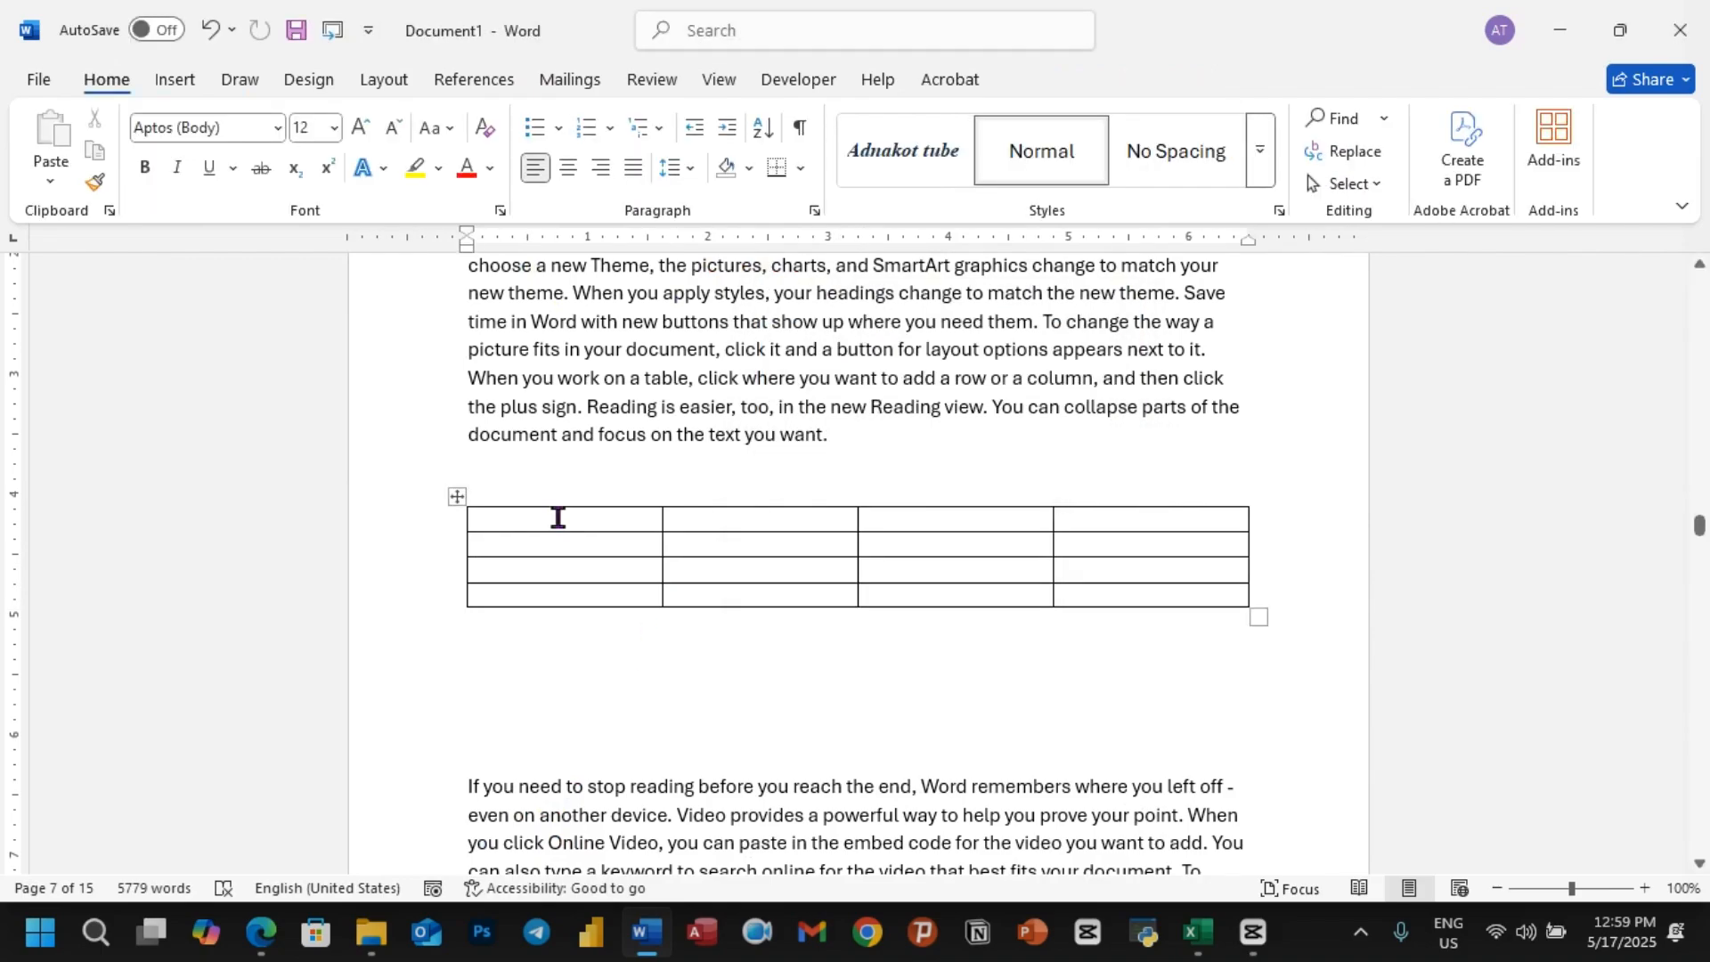
# Step: Close the caption settings and undo the table and blank lines added in the Carrot 1 section
pyautogui.hotkey('ctrl', 'z')
pyautogui.hotkey('ctrl', 'z')
pyautogui.hotkey('ctrl', 'z')
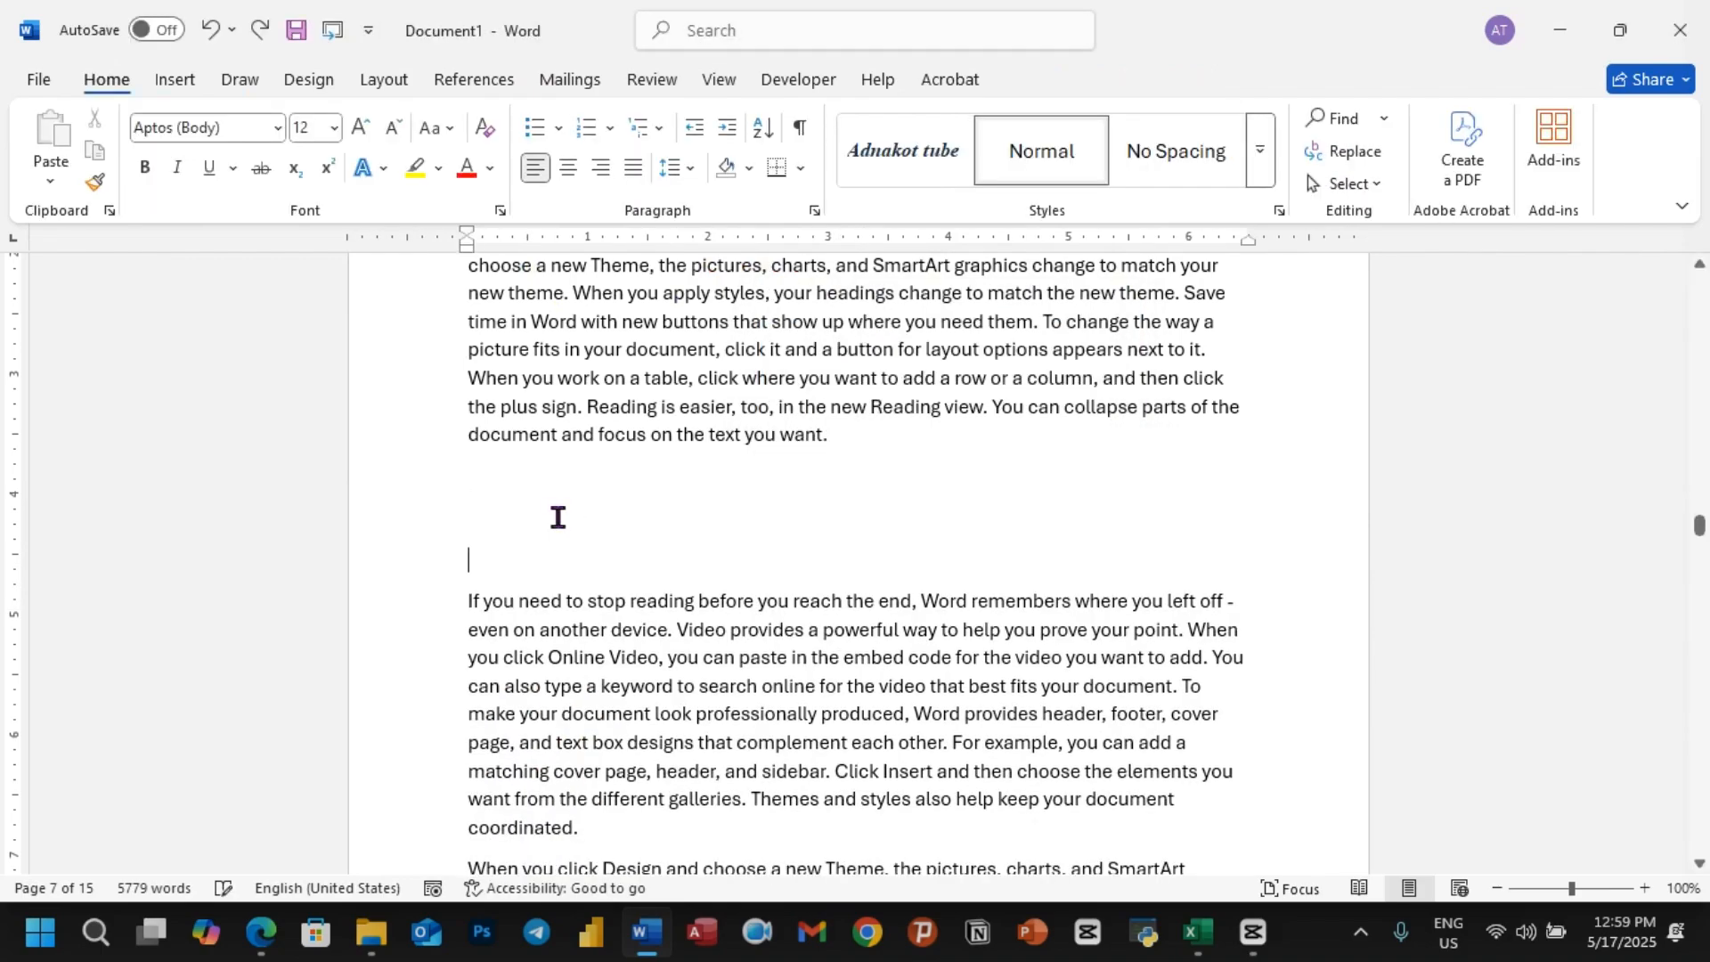
pyautogui.hotkey('ctrl', 'z')
# Step: Insert page breaks before the Banana heading to create a blank page, and place the cursor at that page's start
pyautogui.scroll(20, 579, 508)
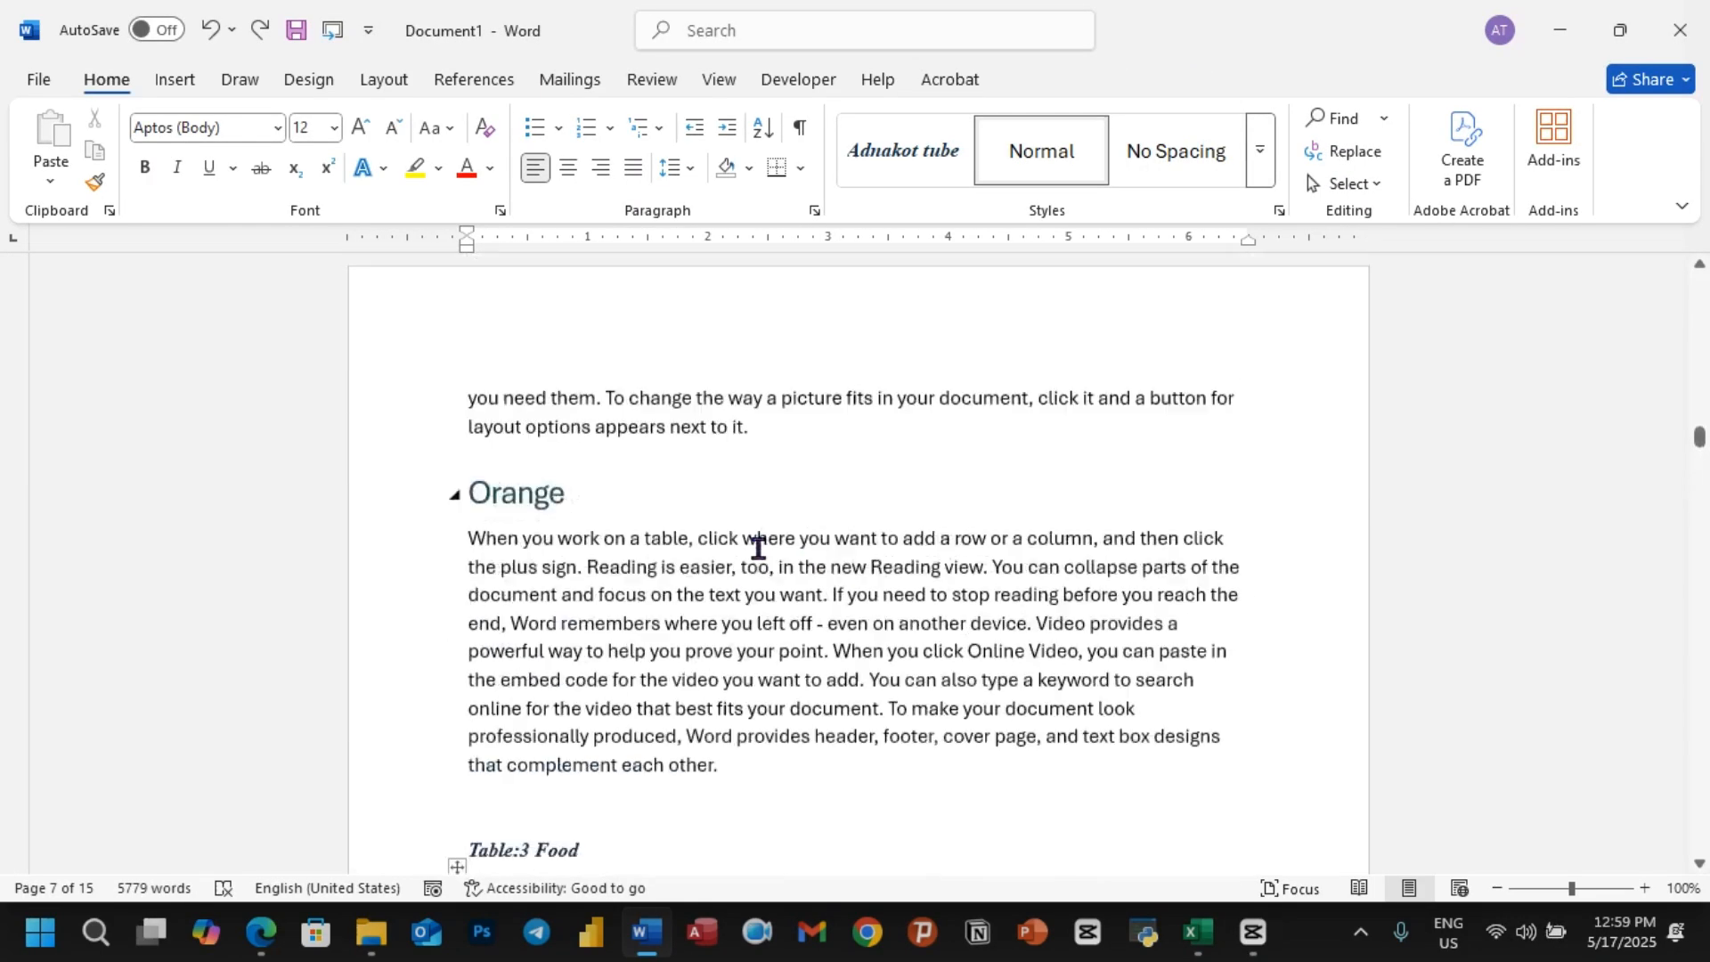
pyautogui.scroll(20, 784, 545)
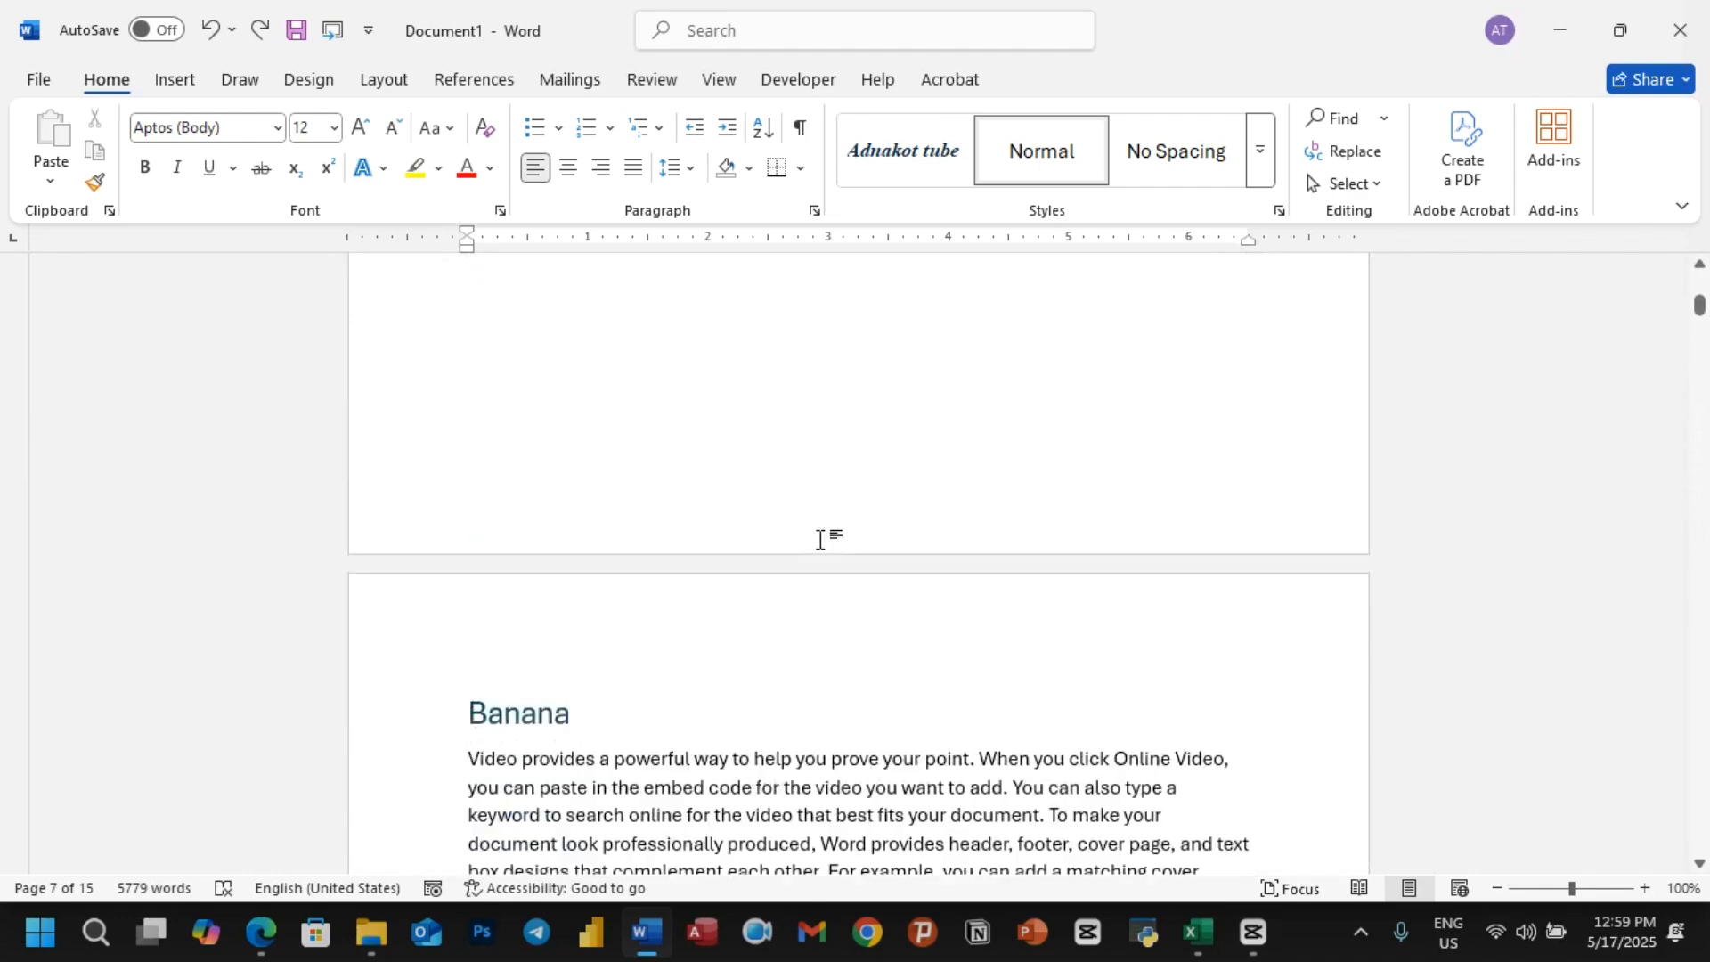
pyautogui.scroll(6, 817, 538)
pyautogui.scroll(-6, 816, 538)
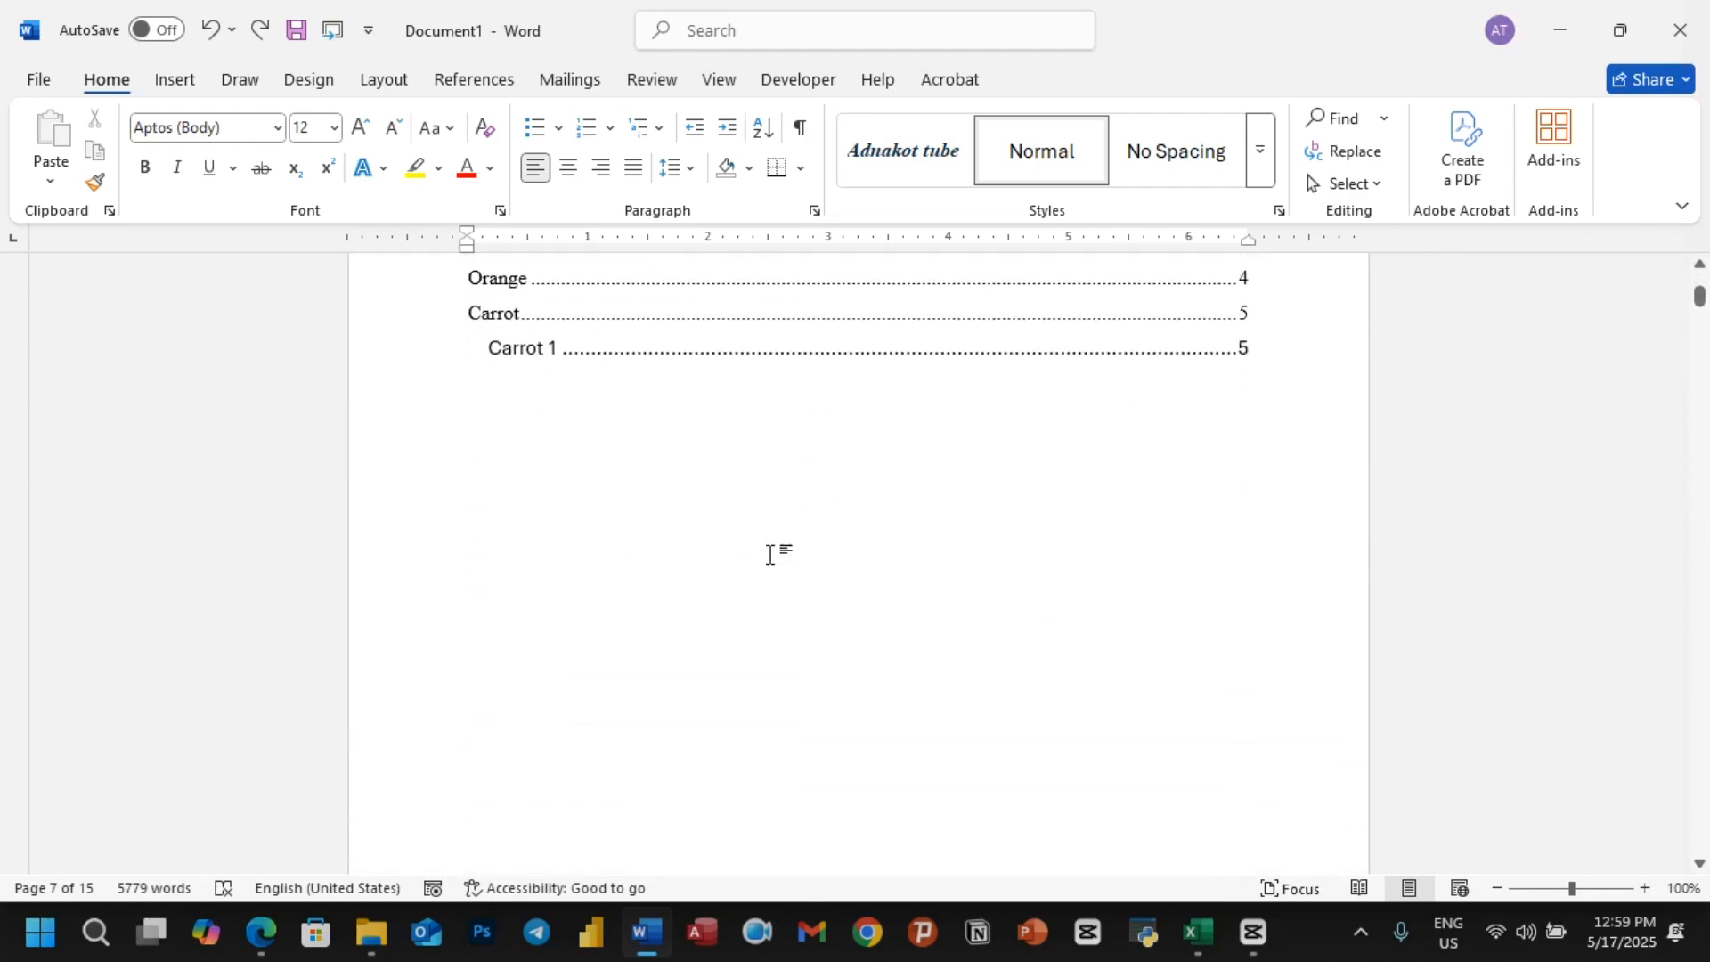
pyautogui.click(641, 488)
pyautogui.hotkey('ctrl', 'Return')
pyautogui.scroll(-4, 690, 535)
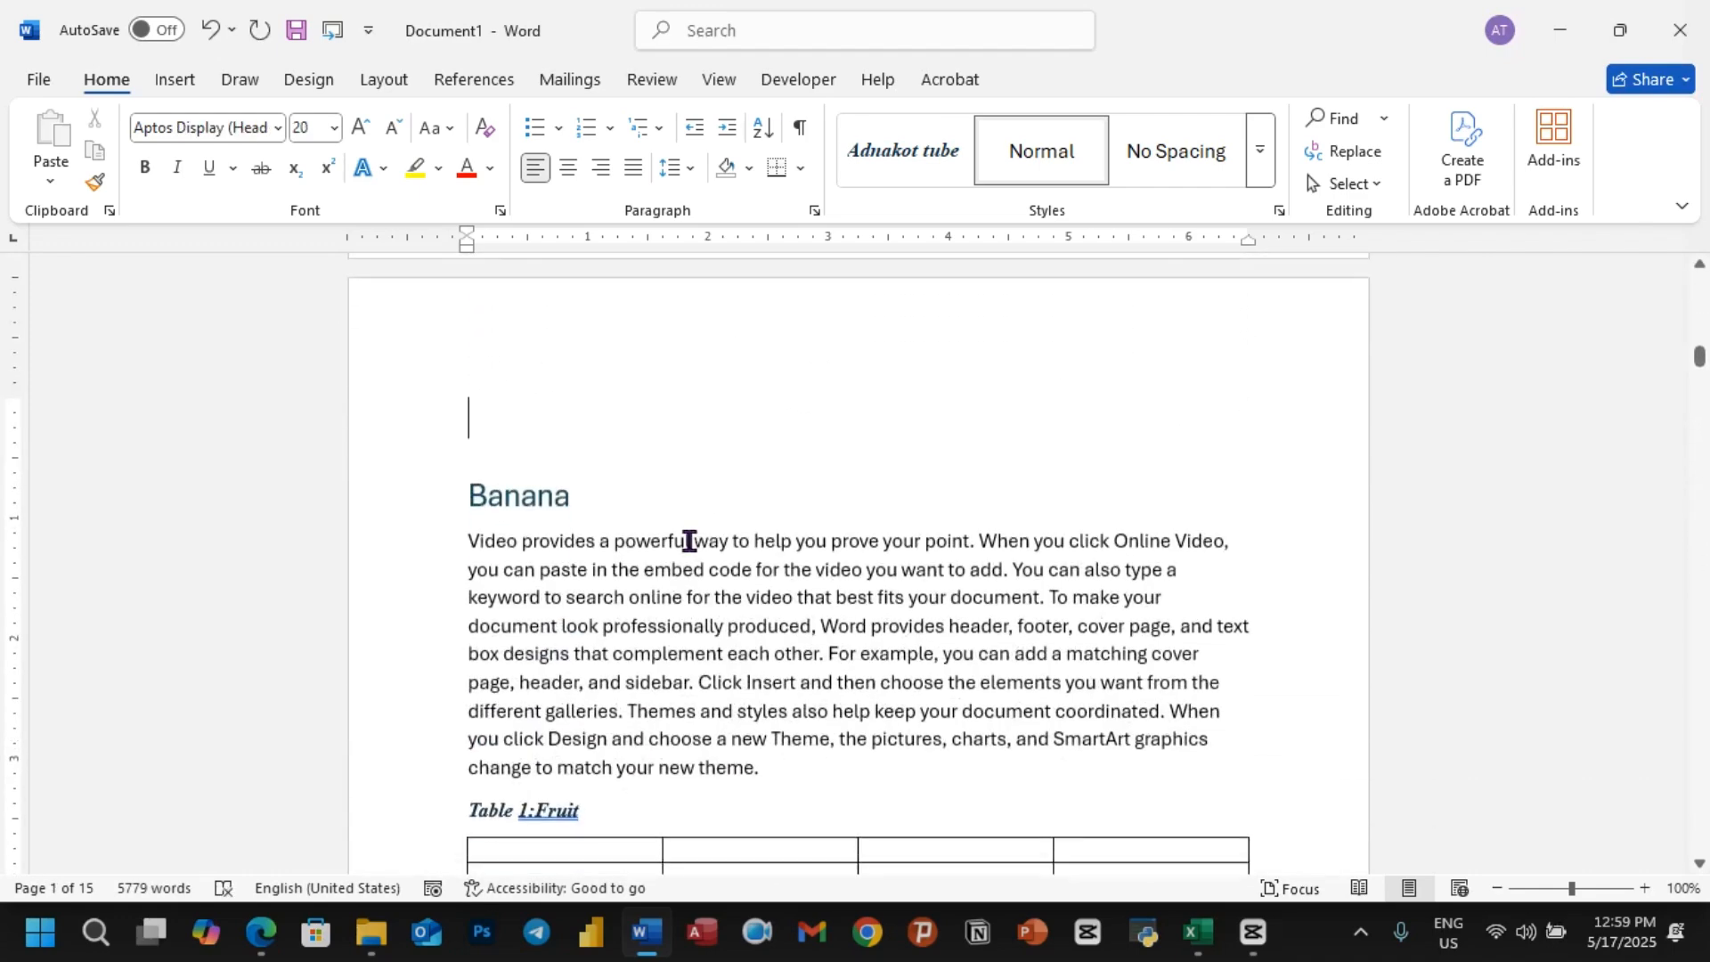
pyautogui.hotkey('ctrl', 'Return')
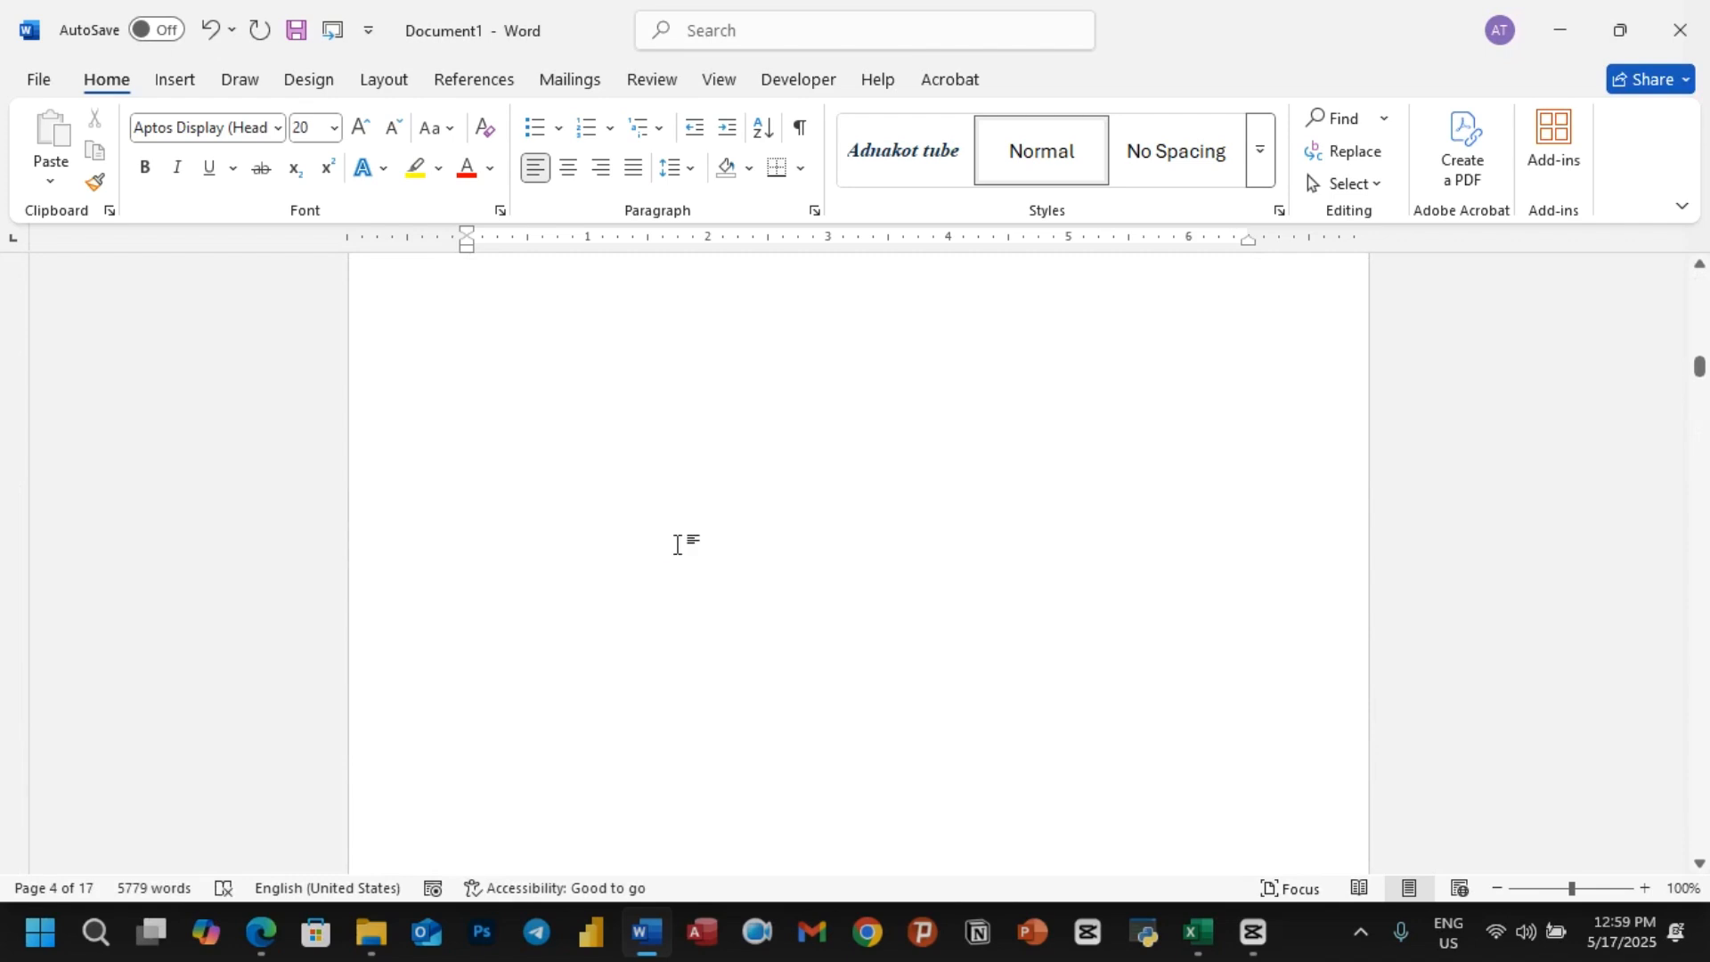
pyautogui.scroll(3, 664, 547)
pyautogui.click(467, 545)
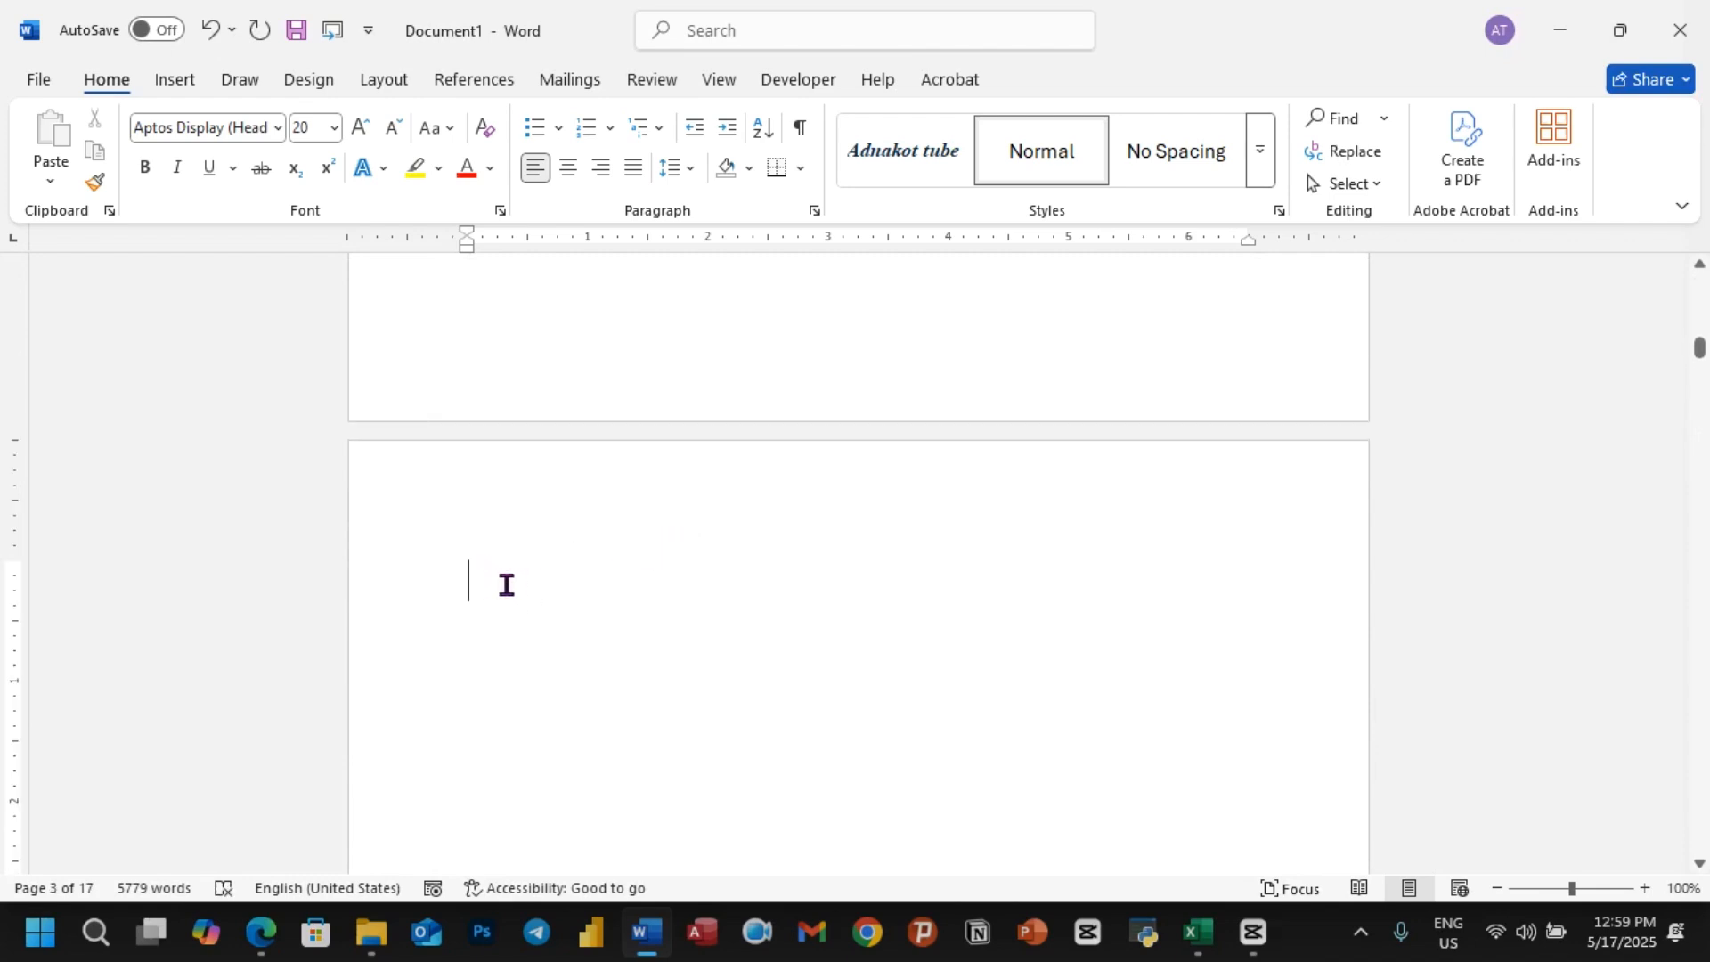
# Step: Insert a table of figures on the blank page, built from the style "Adnakot tube Table"
pyautogui.click(477, 82)
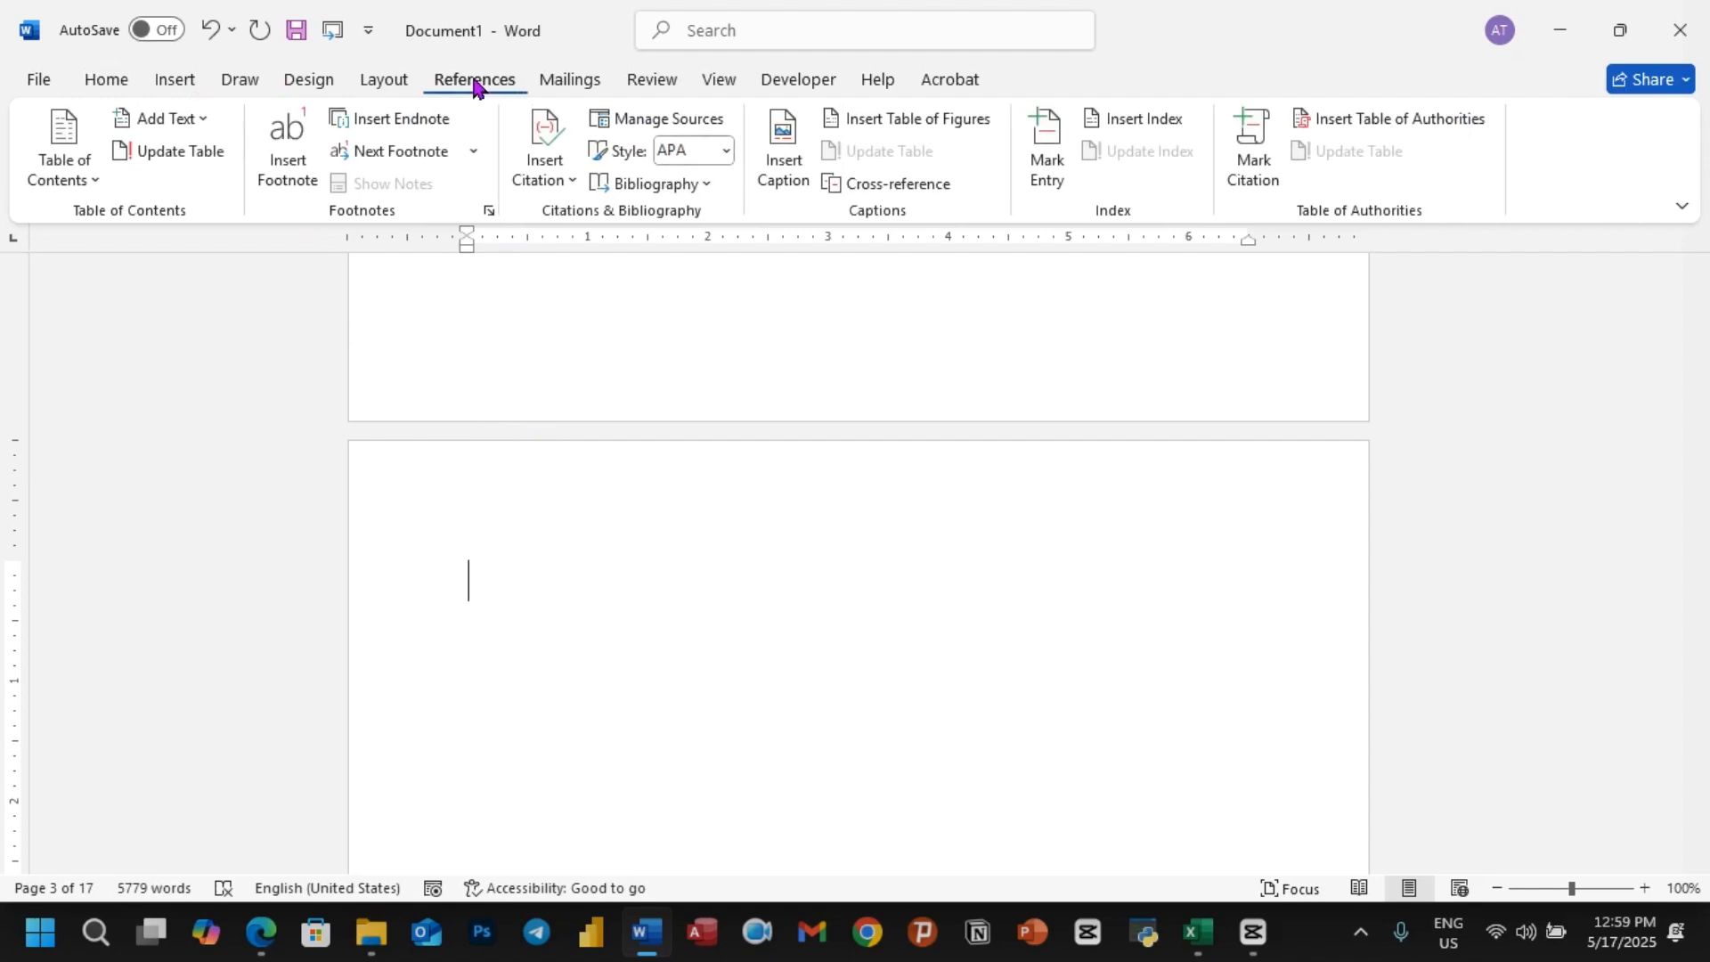
pyautogui.click(917, 120)
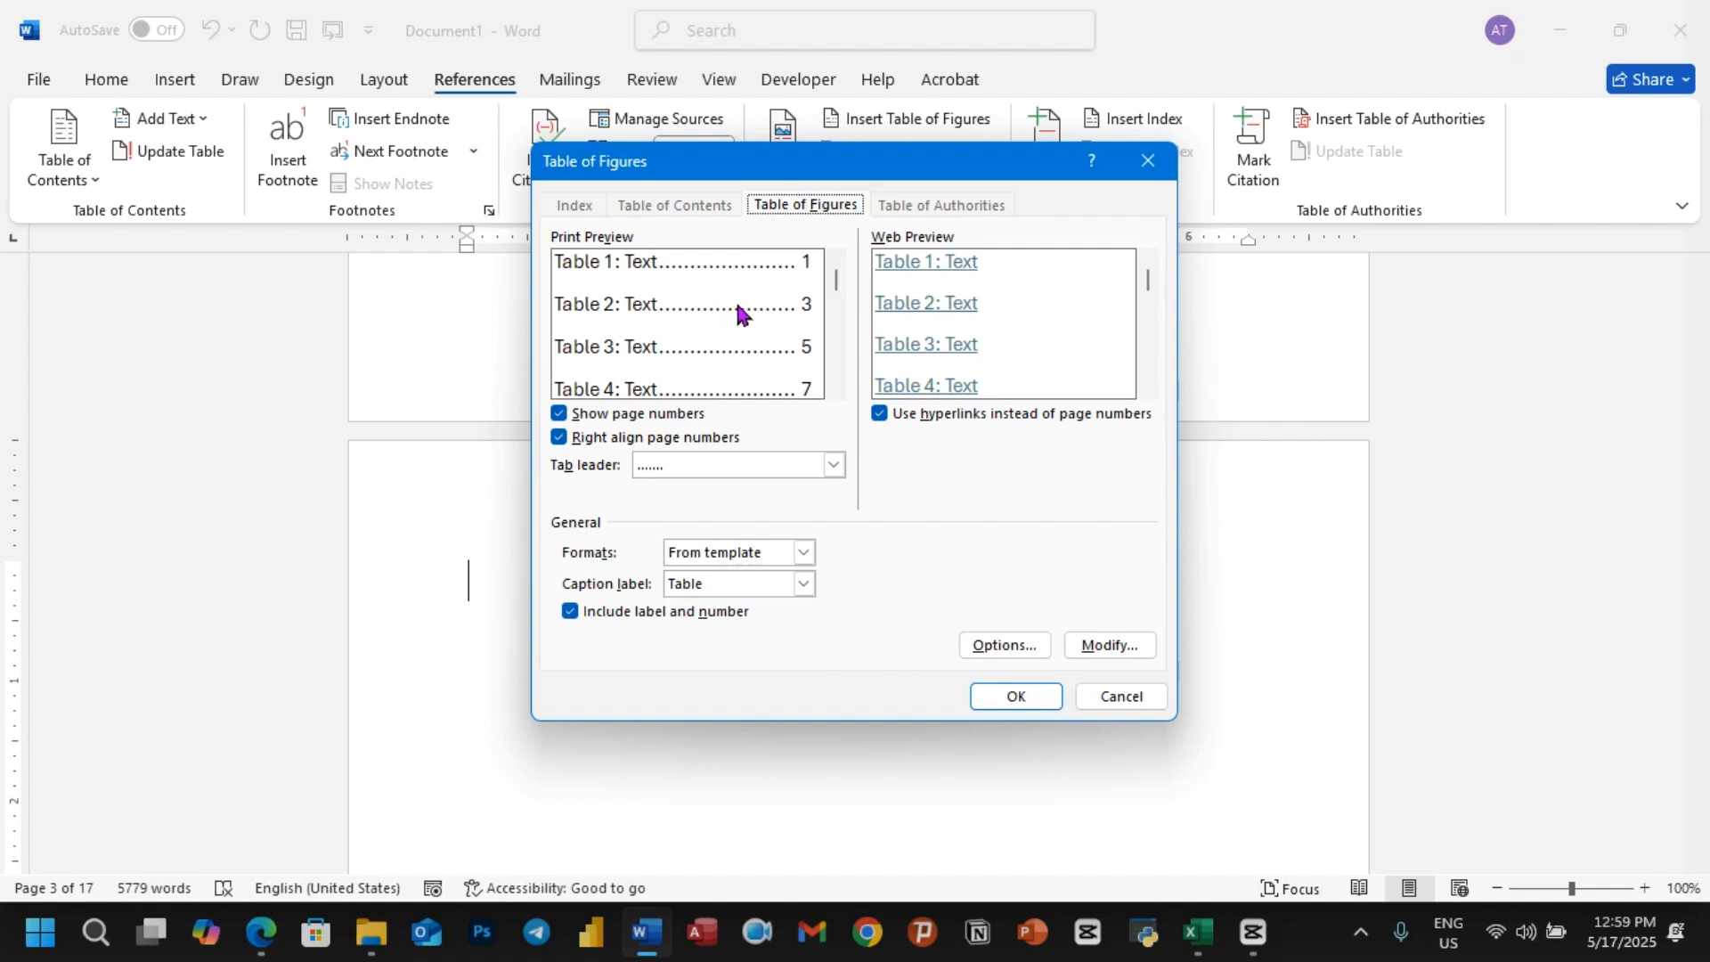
pyautogui.click(1007, 646)
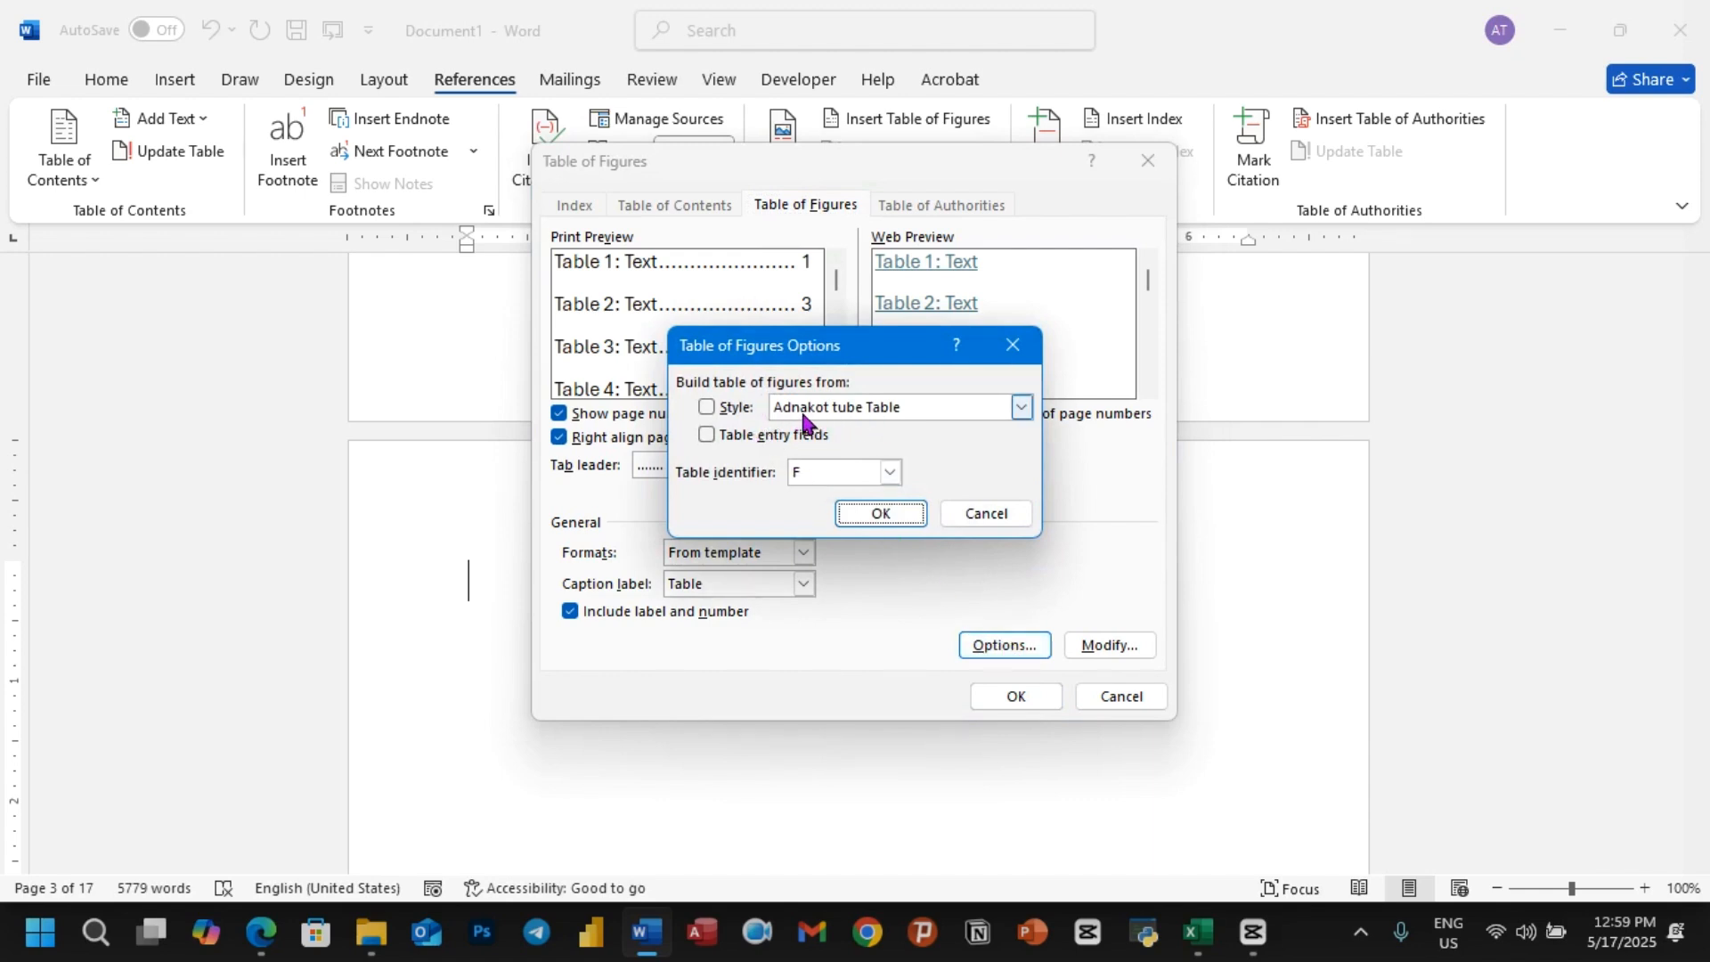
pyautogui.click(707, 410)
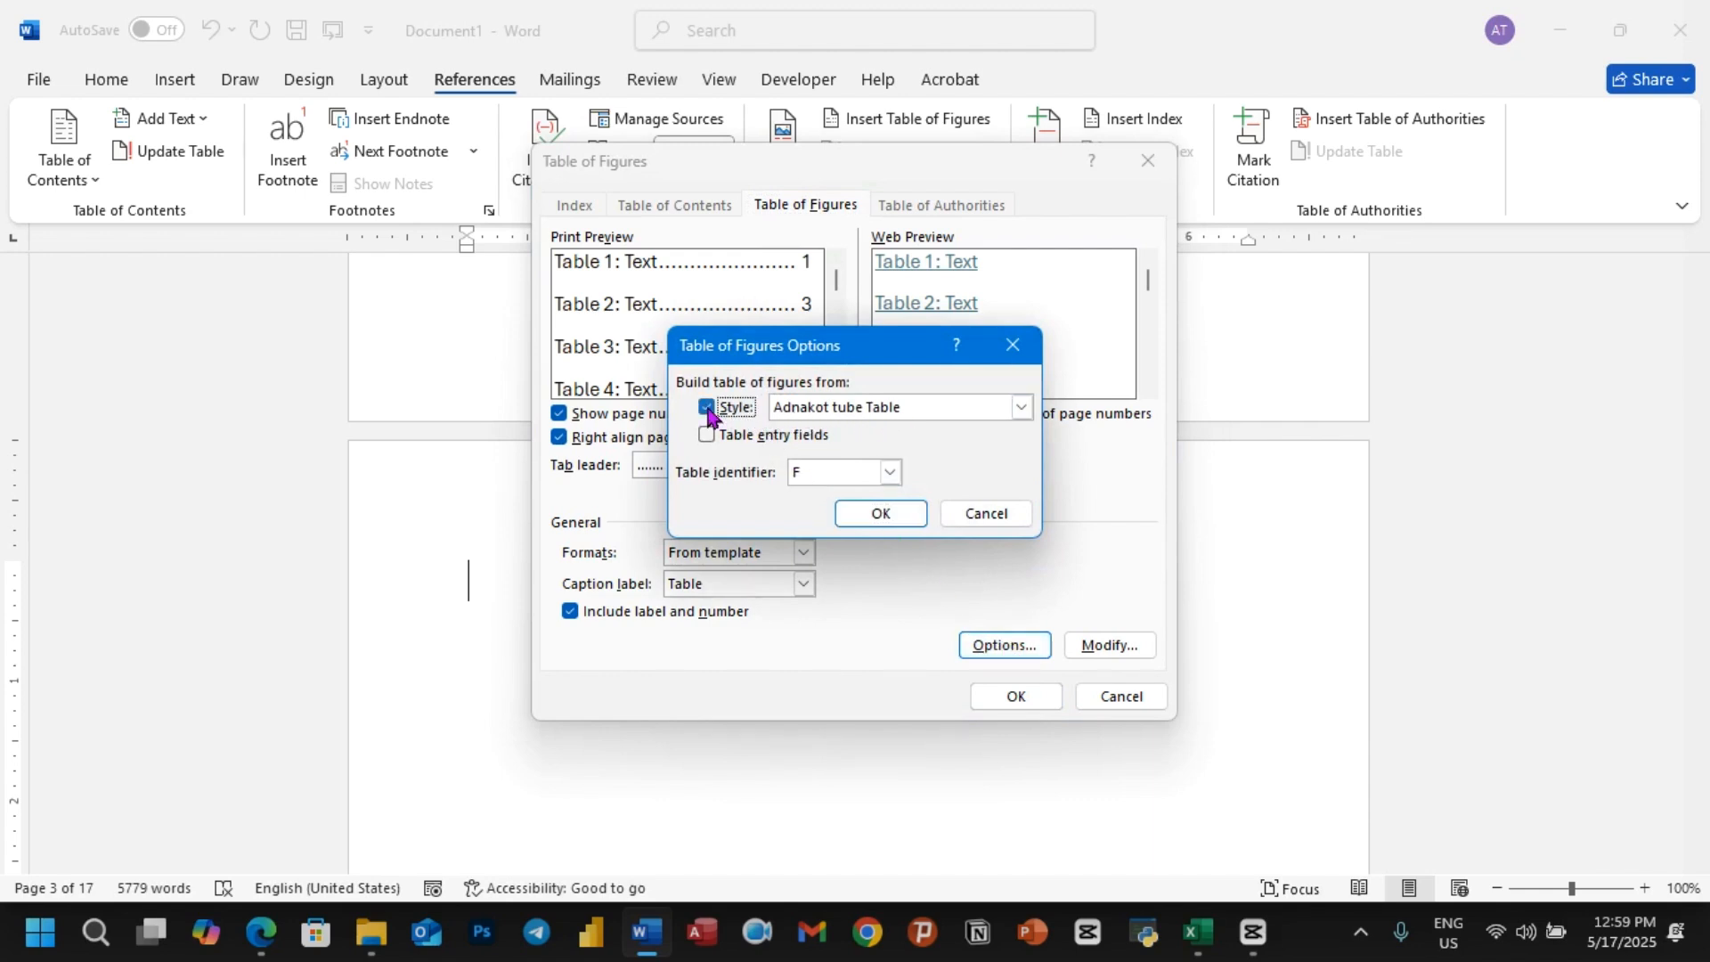
pyautogui.click(880, 515)
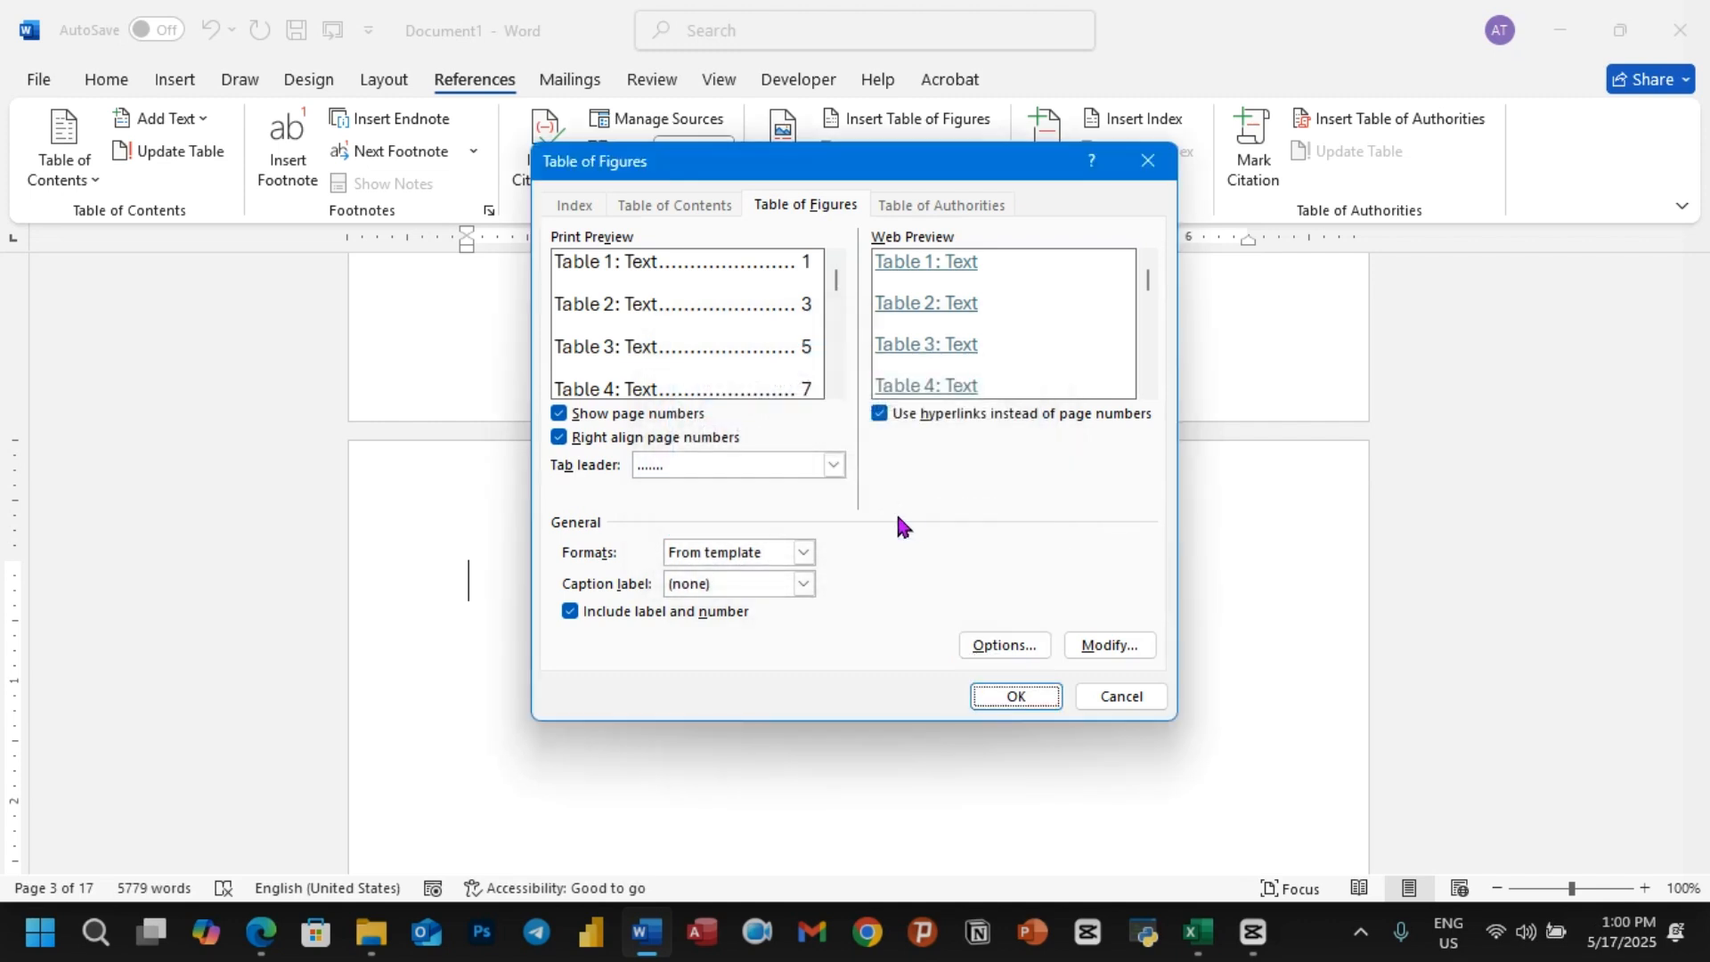
pyautogui.click(988, 697)
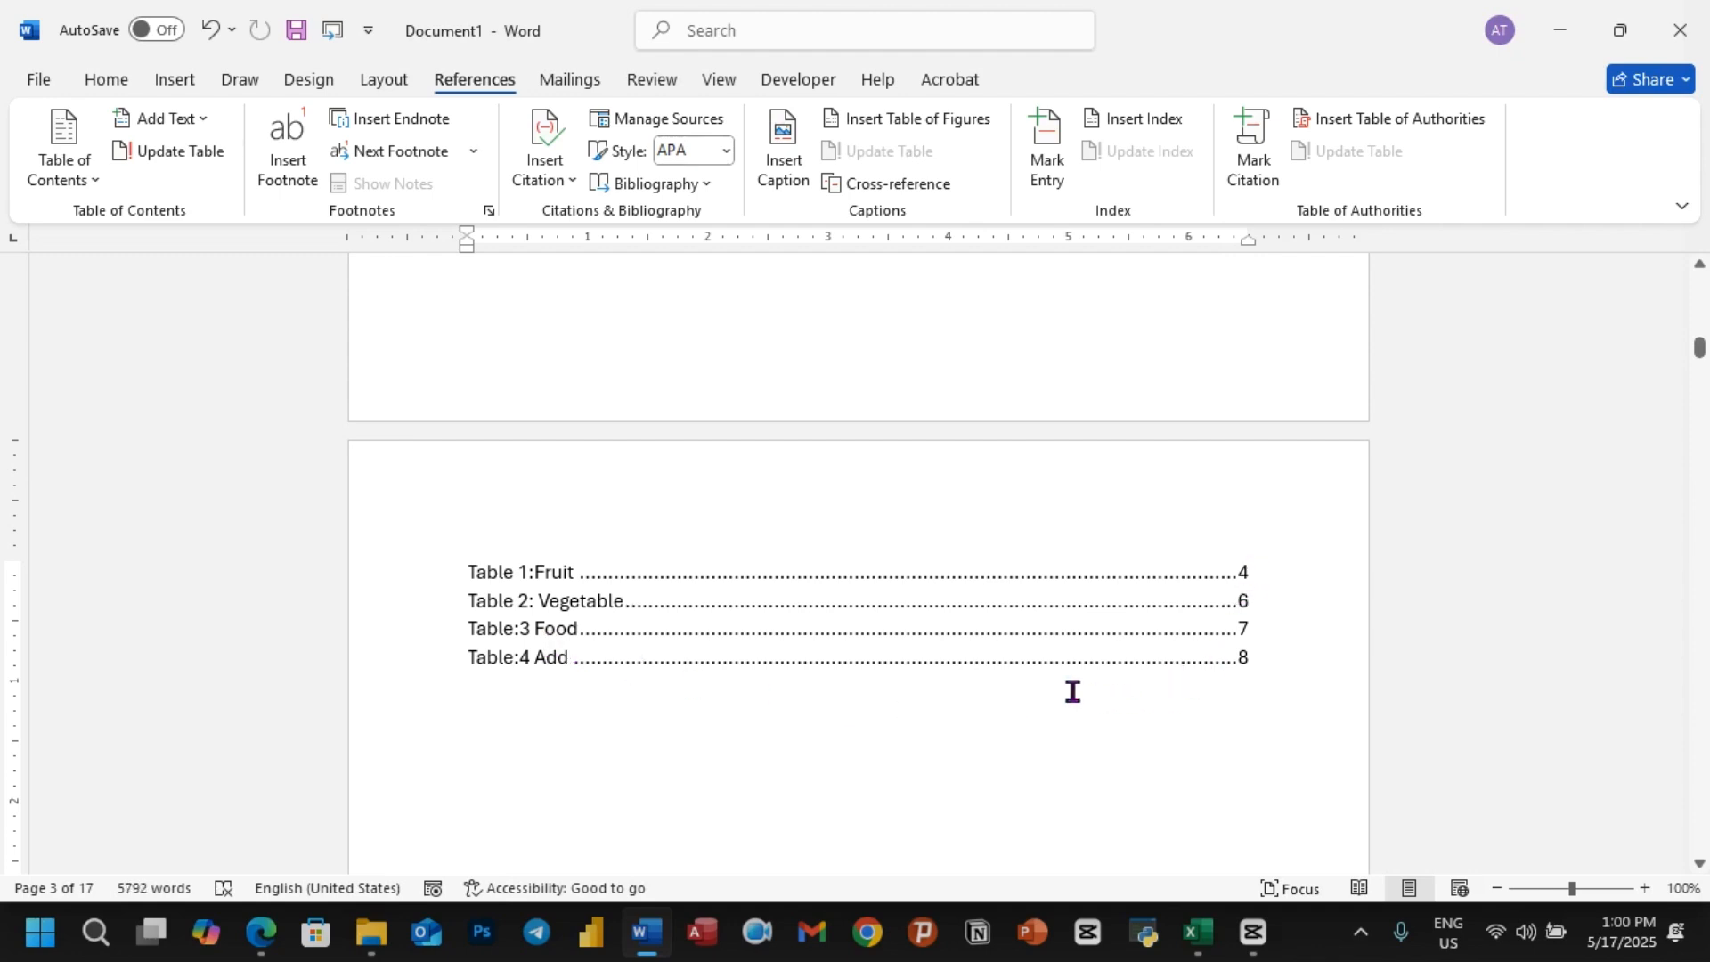
pyautogui.scroll(-2, 1072, 691)
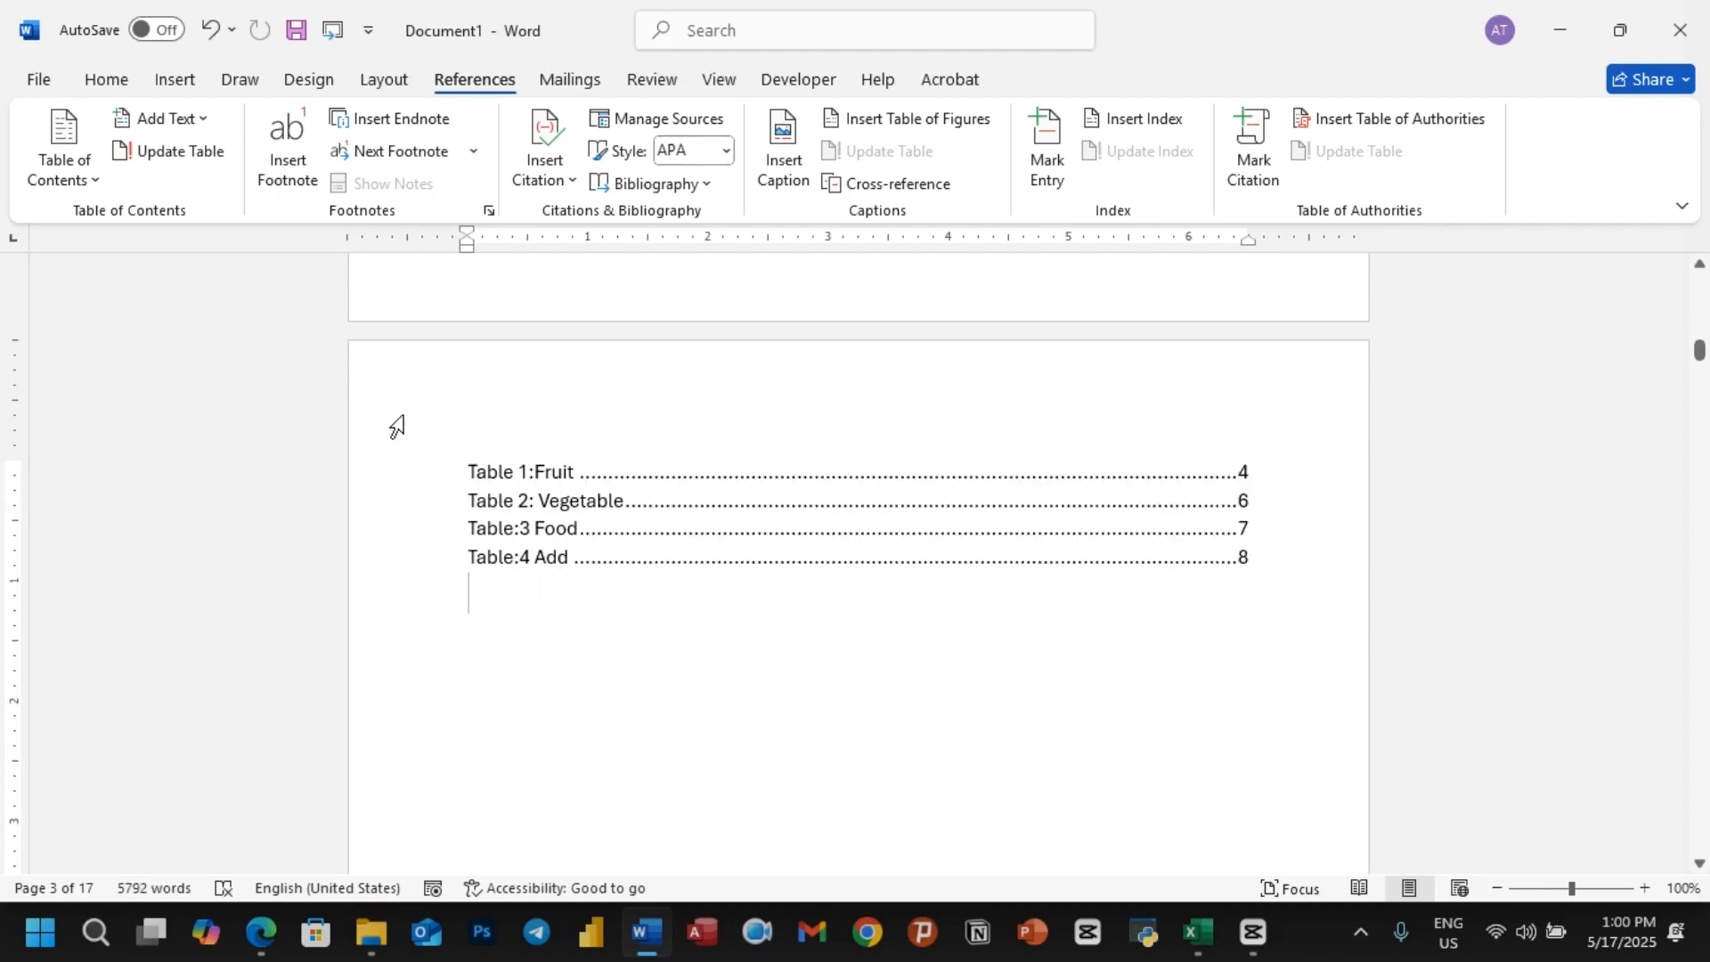
pyautogui.click(106, 79)
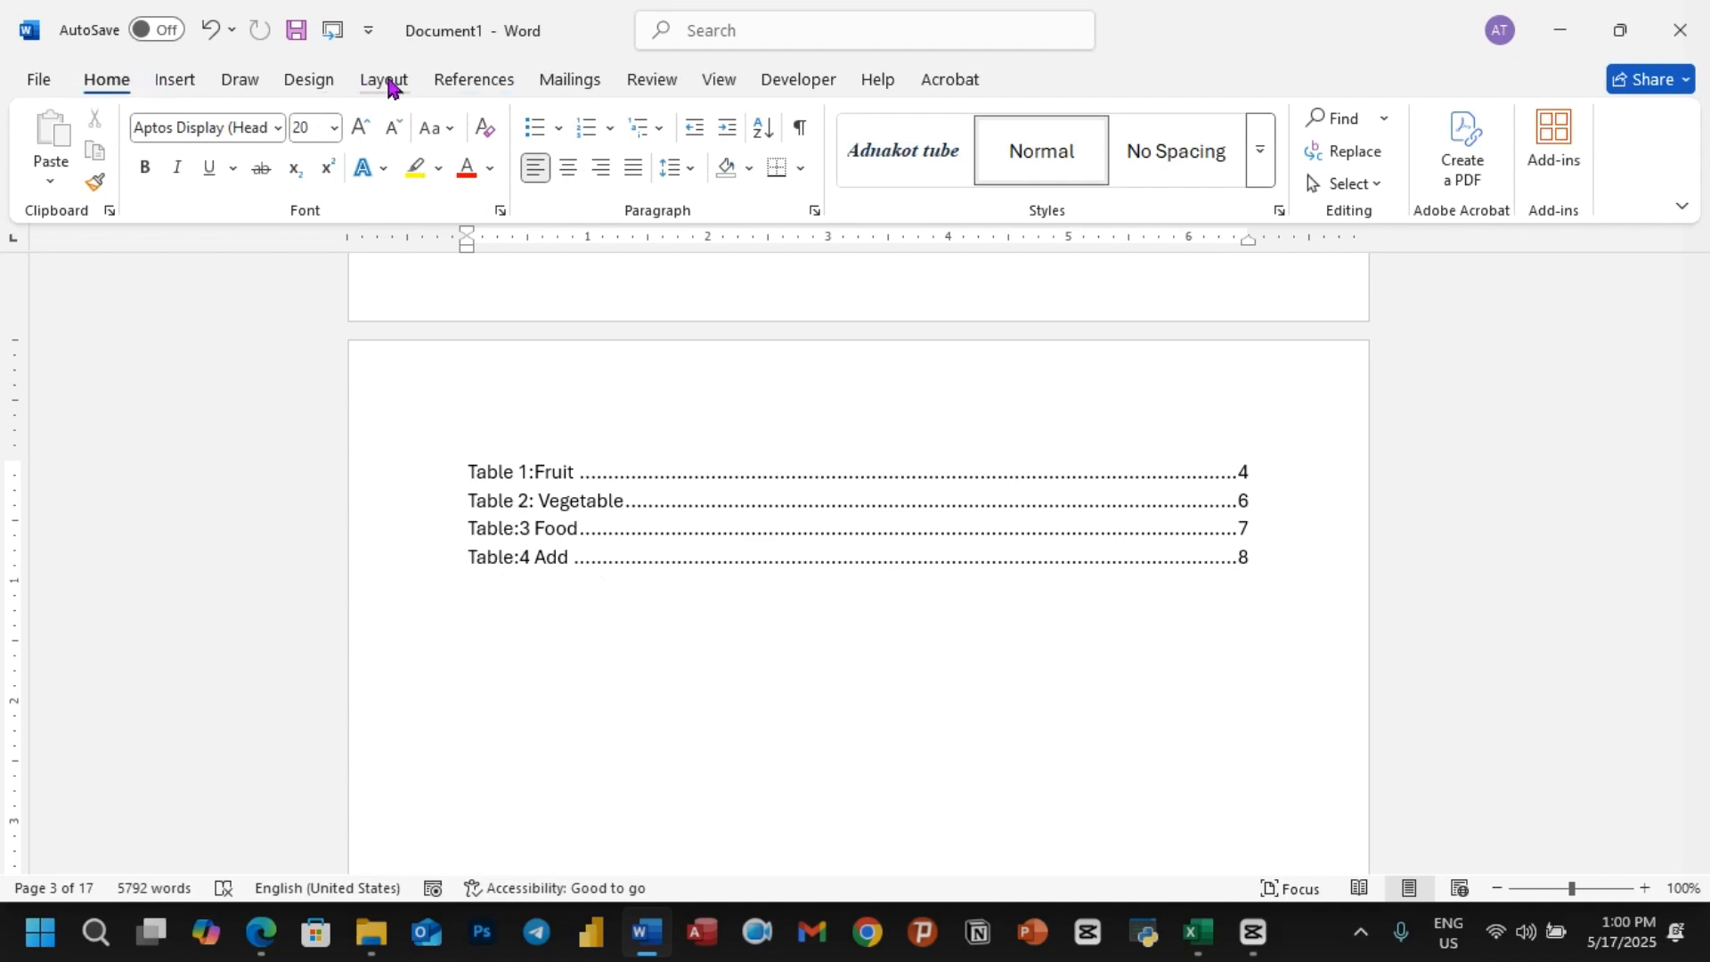
pyautogui.click(472, 82)
pyautogui.click(795, 168)
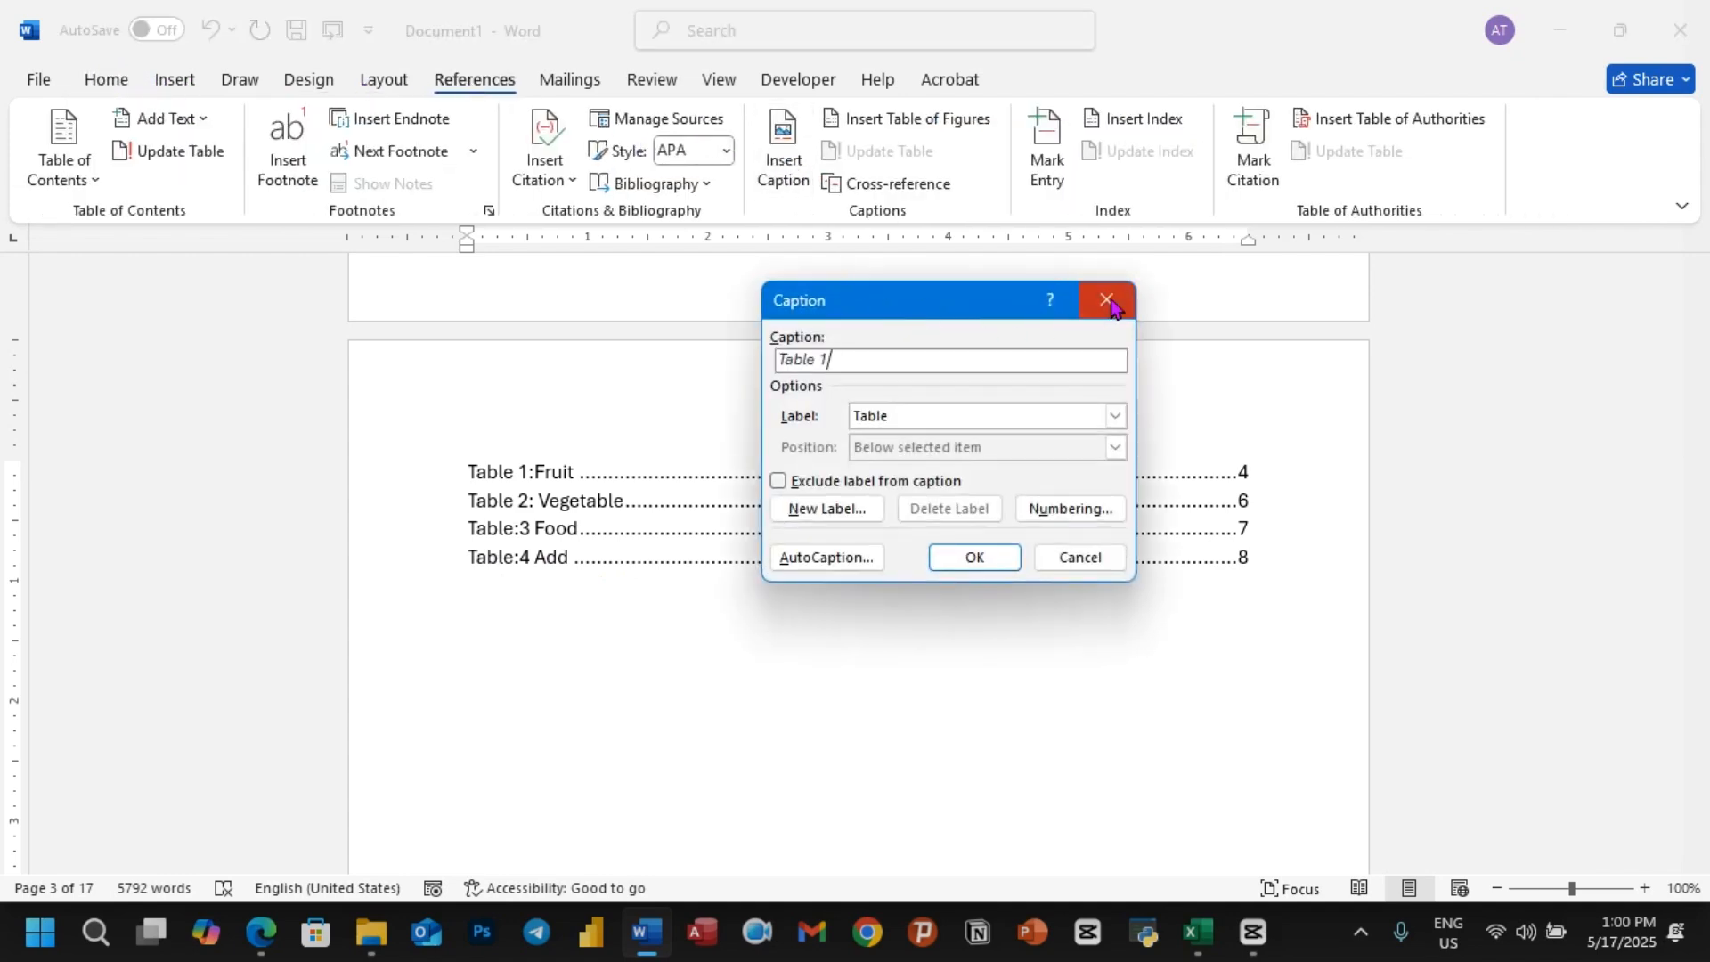
pyautogui.click(1109, 302)
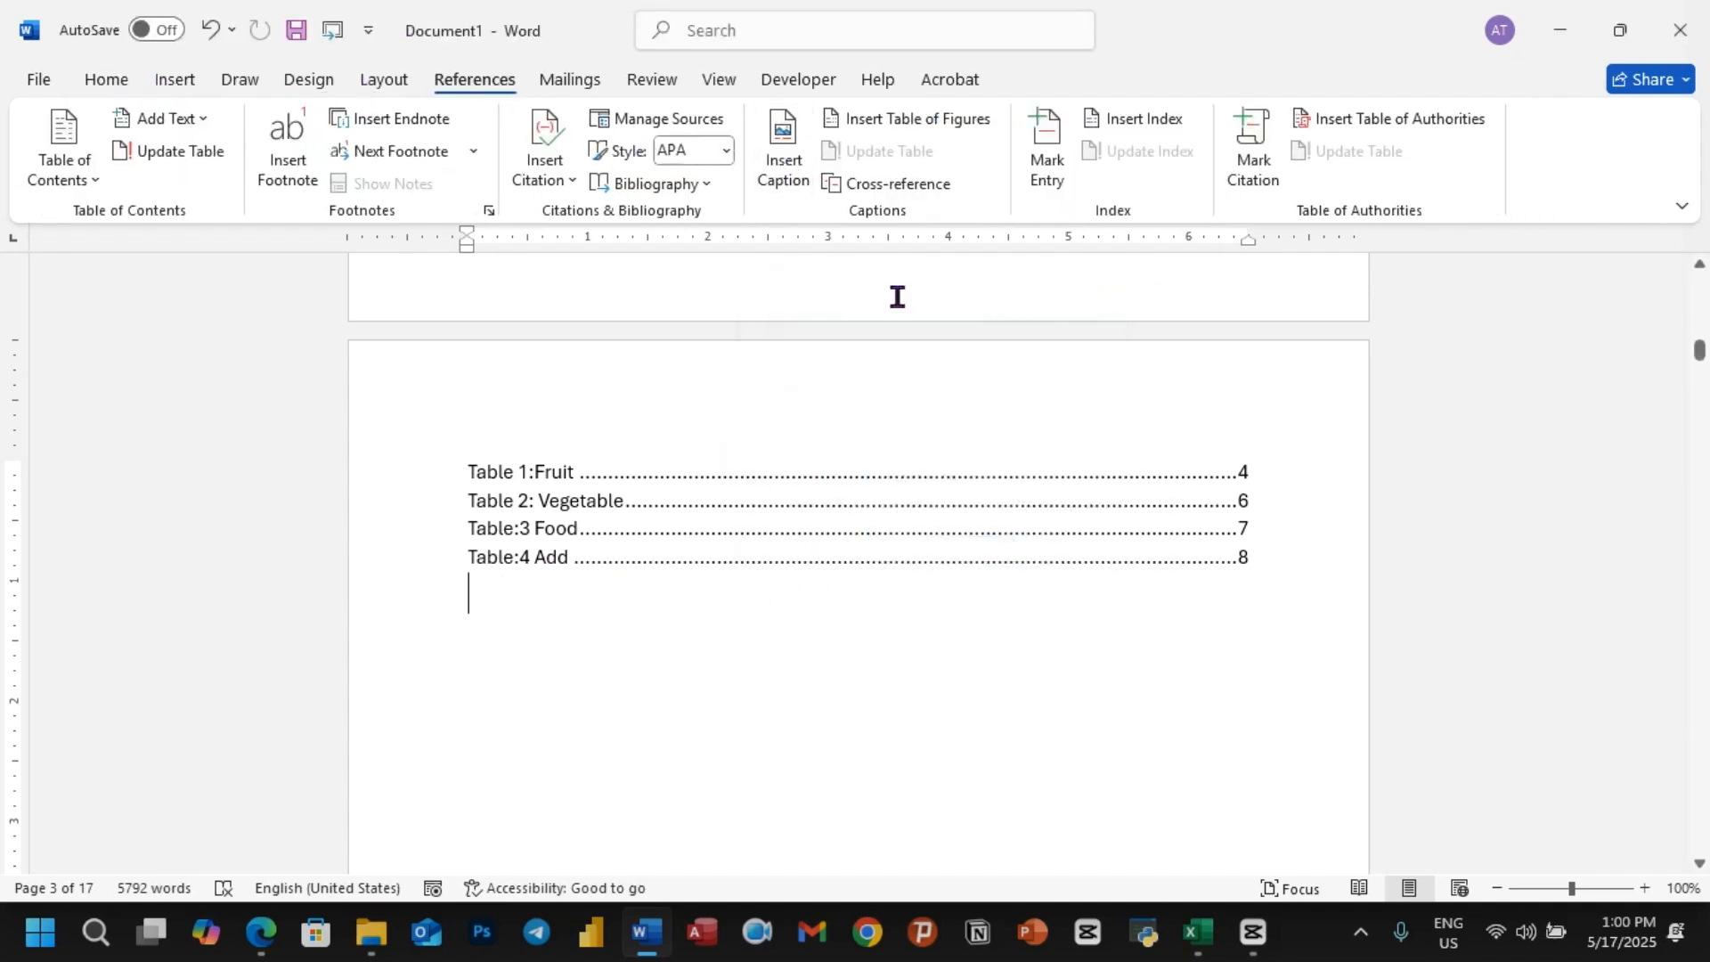
pyautogui.click(114, 82)
# Step: Add blank lines above the Apple heading and place the cursor on one of them
pyautogui.scroll(-20, 767, 489)
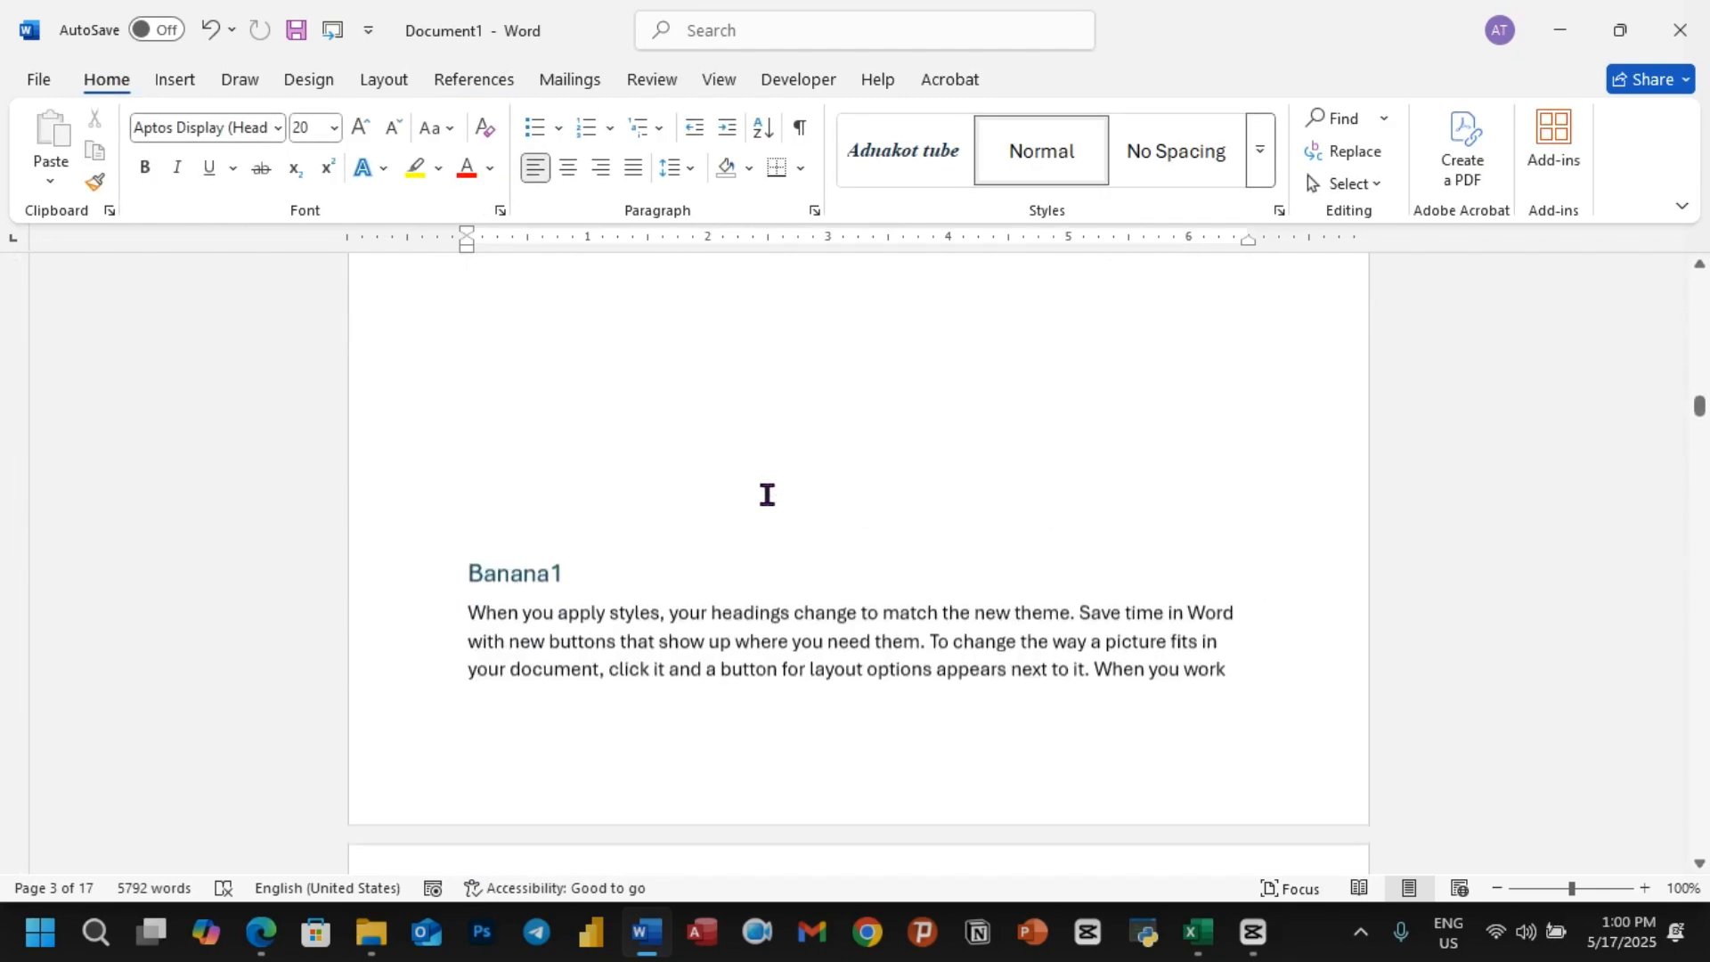
pyautogui.scroll(-8, 767, 500)
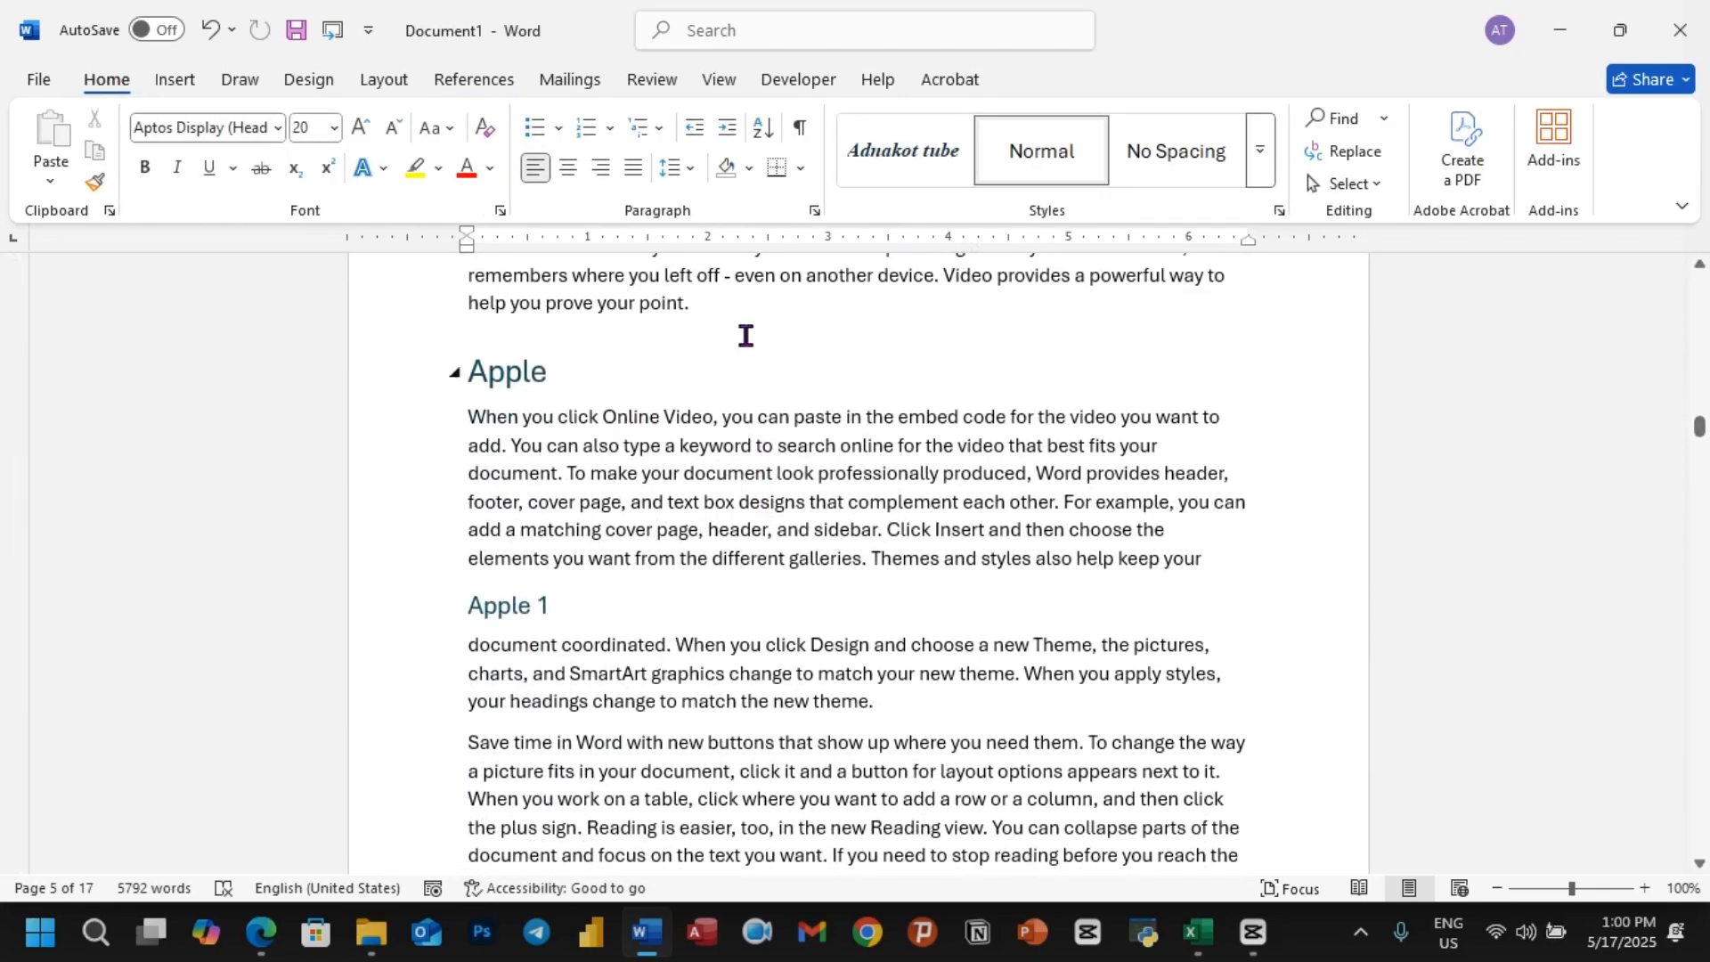
pyautogui.click(746, 323)
pyautogui.press('Return')
pyautogui.press('Return')
pyautogui.press('Return')
pyautogui.press('Return')
pyautogui.press('Return')
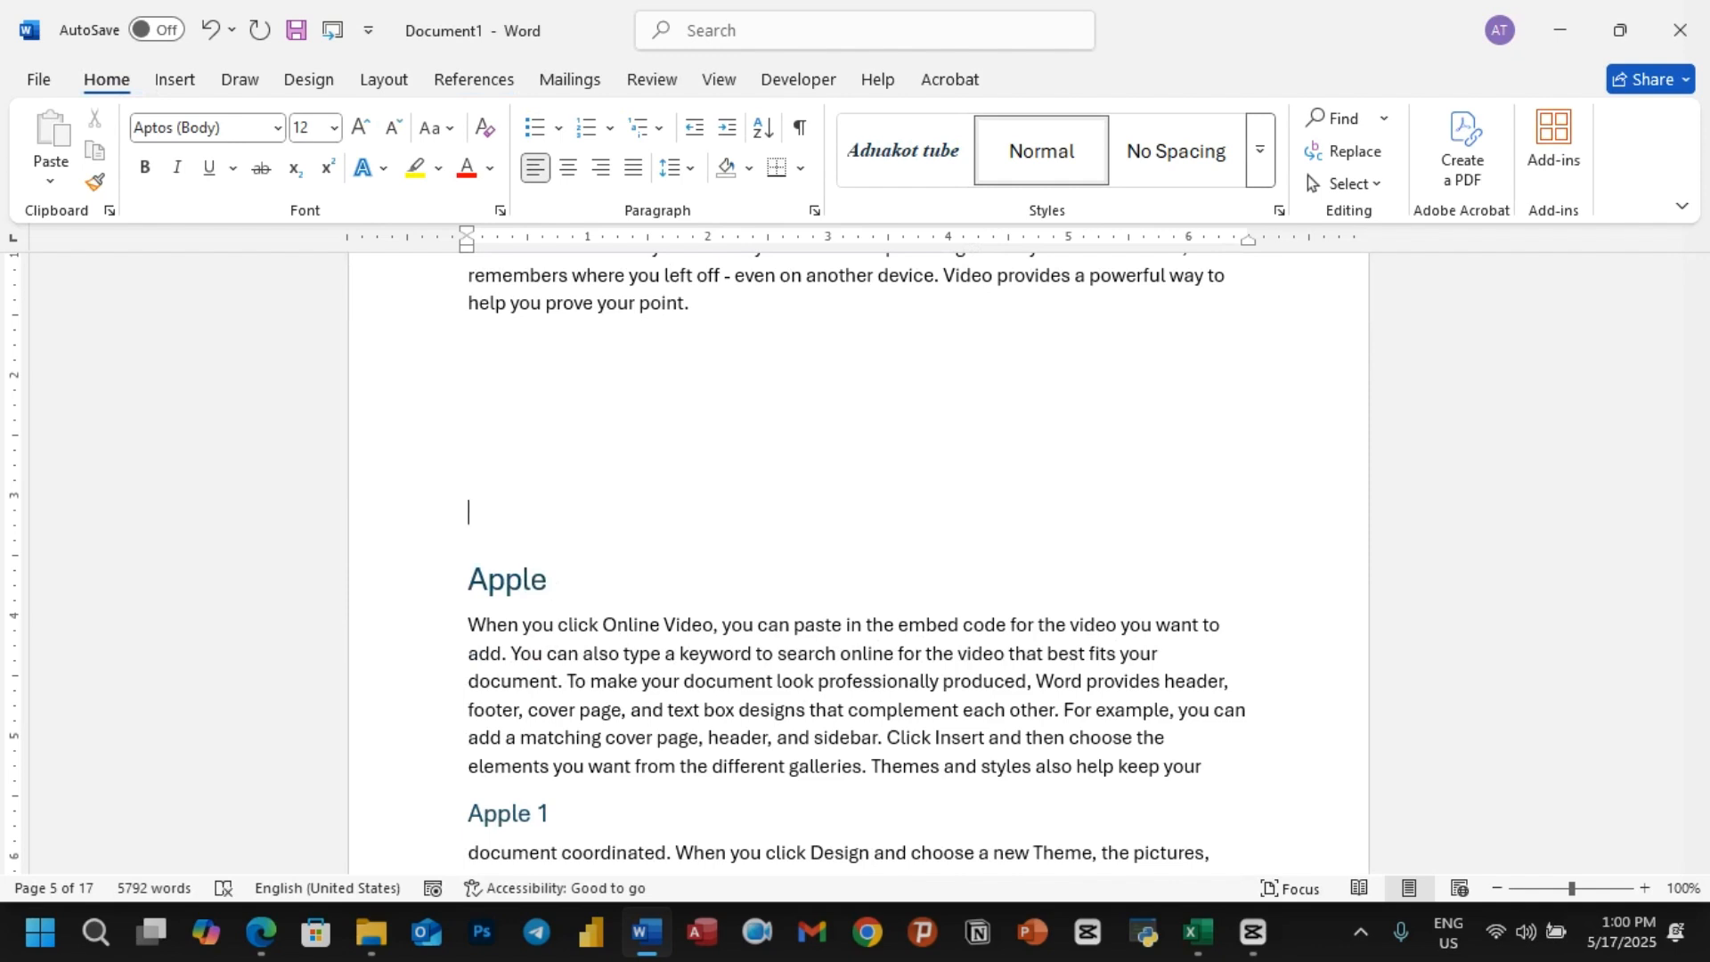
pyautogui.click(497, 380)
# Step: Insert the "Make PPT in Mobile" PNG picture from the device's Downloads folder above the Apple heading
pyautogui.click(173, 82)
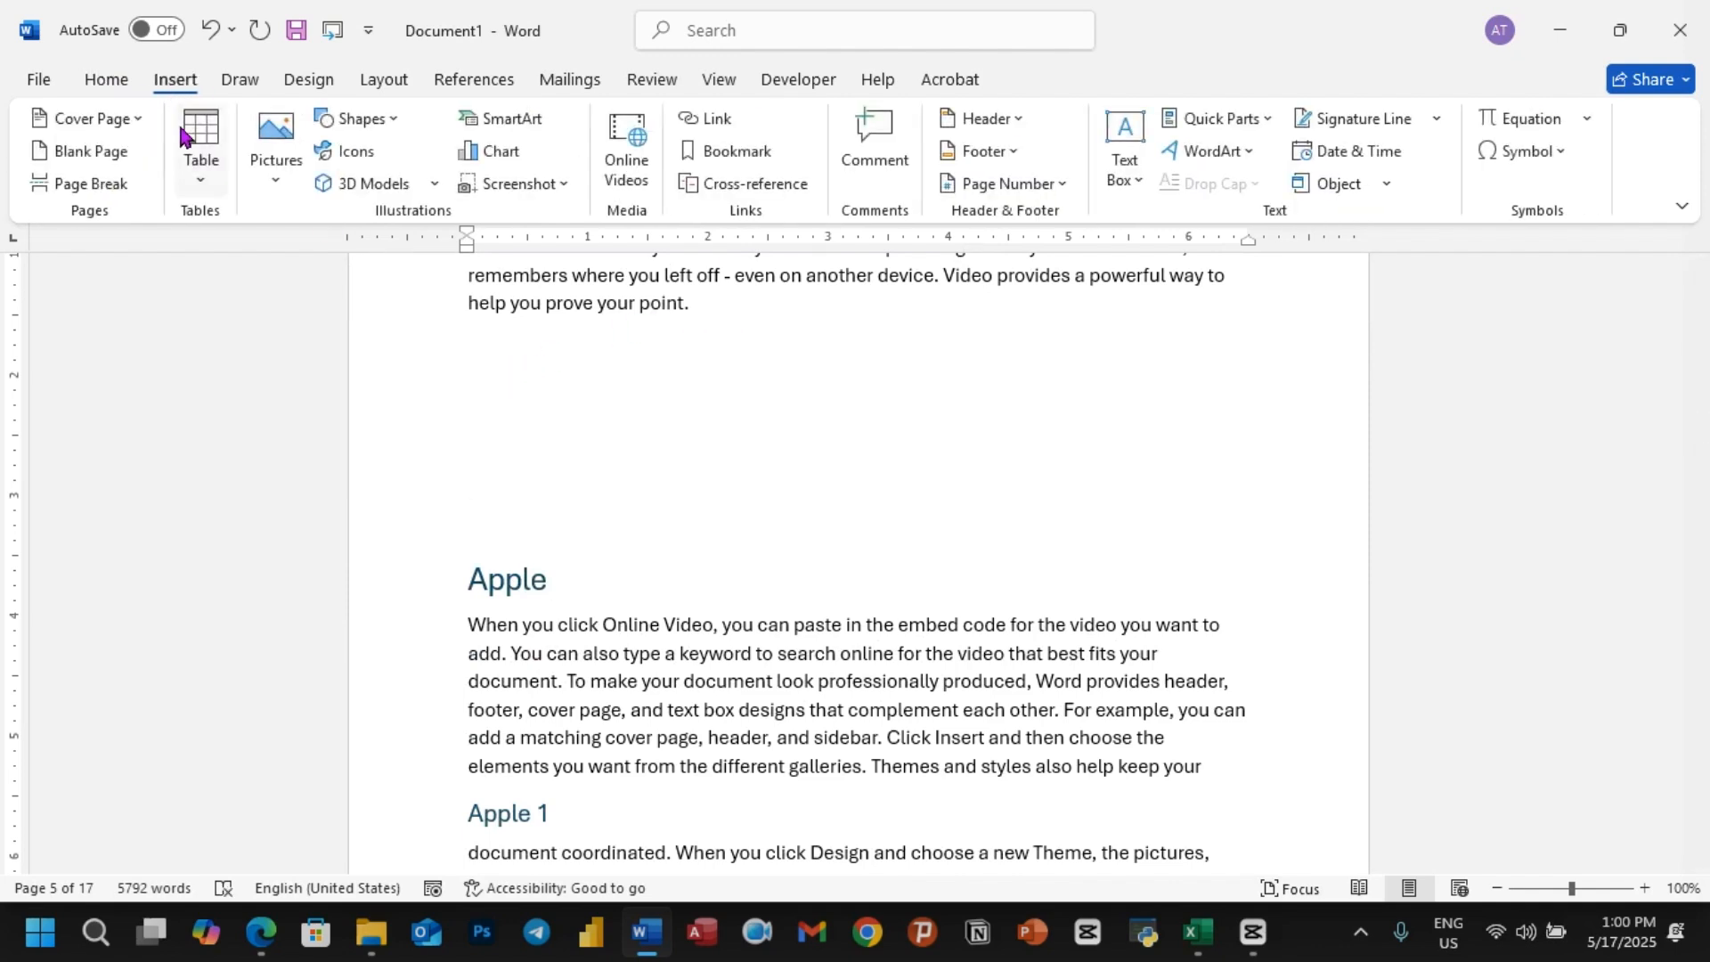
pyautogui.click(280, 169)
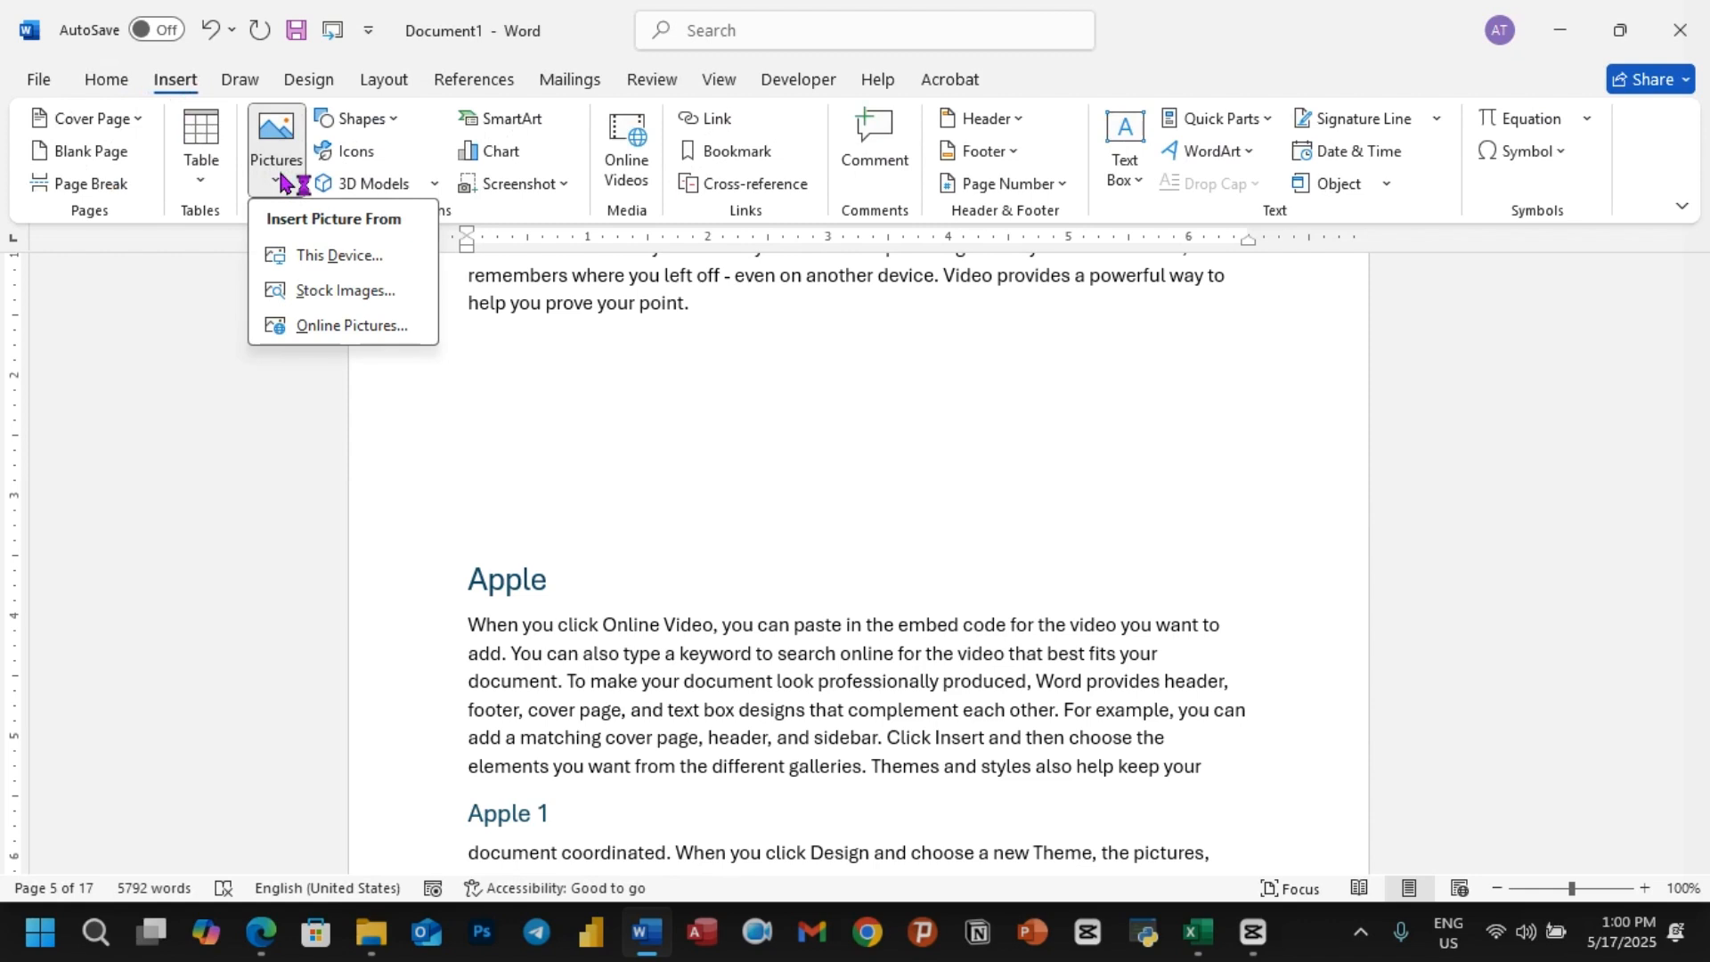
pyautogui.click(328, 260)
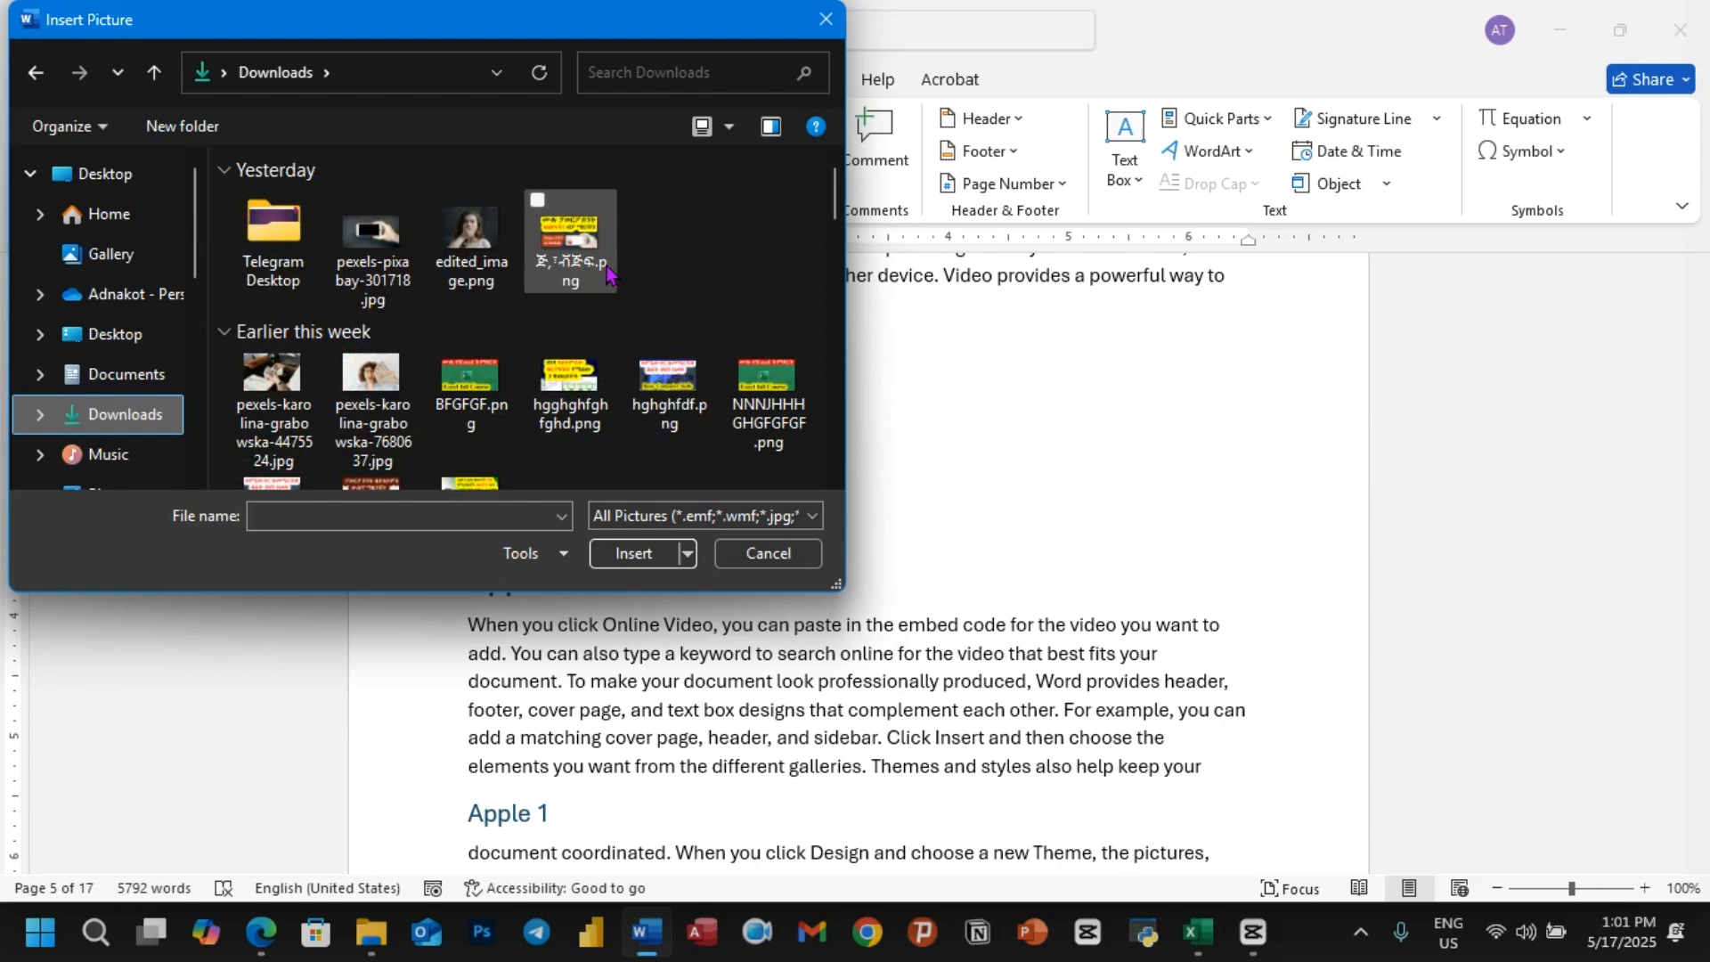
pyautogui.click(592, 283)
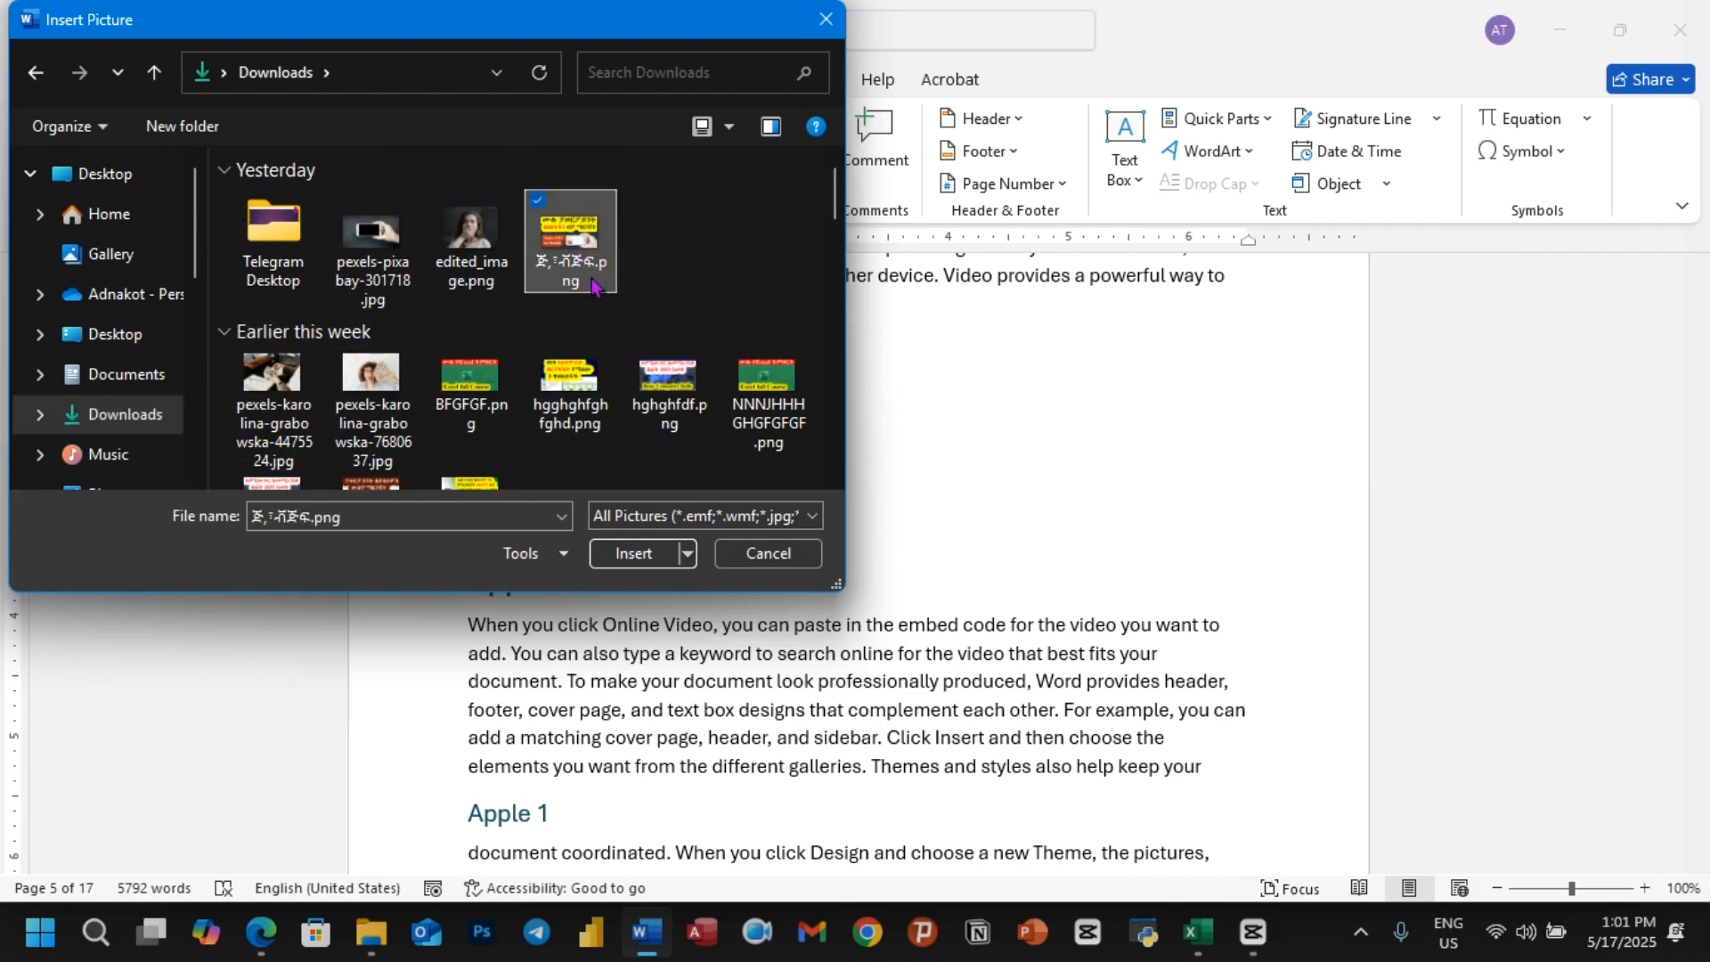
pyautogui.click(634, 553)
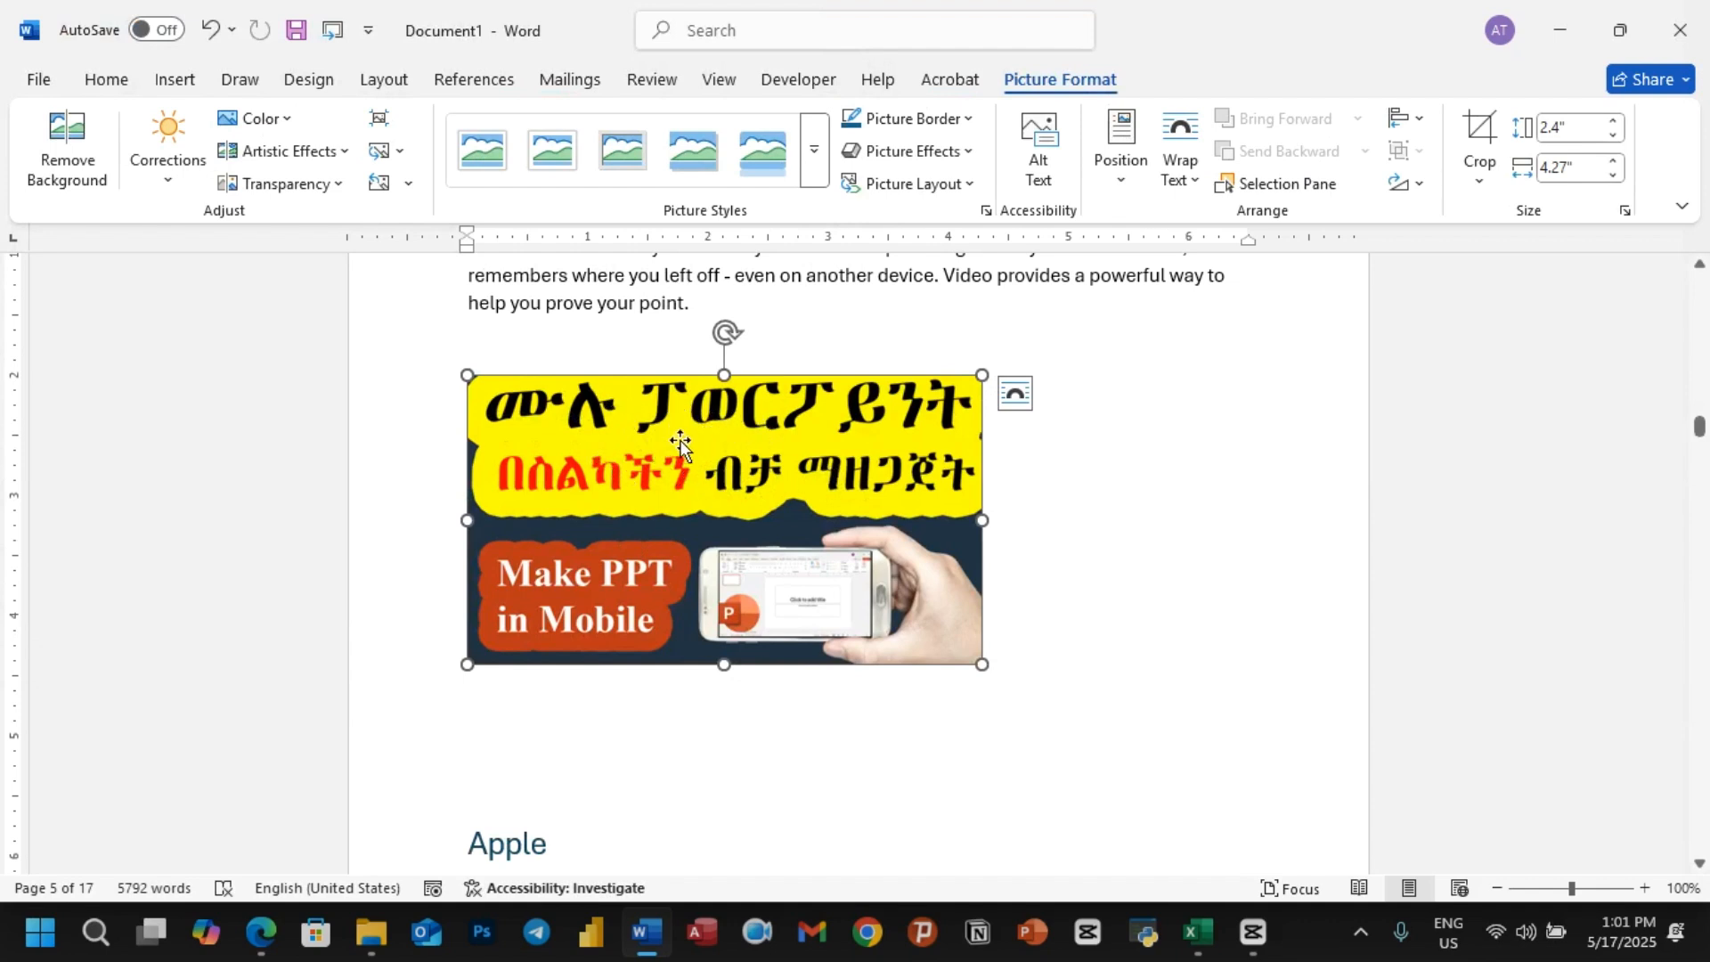
# Step: Start a caption for the inserted picture and set its label to Figure
pyautogui.rightClick(637, 411)
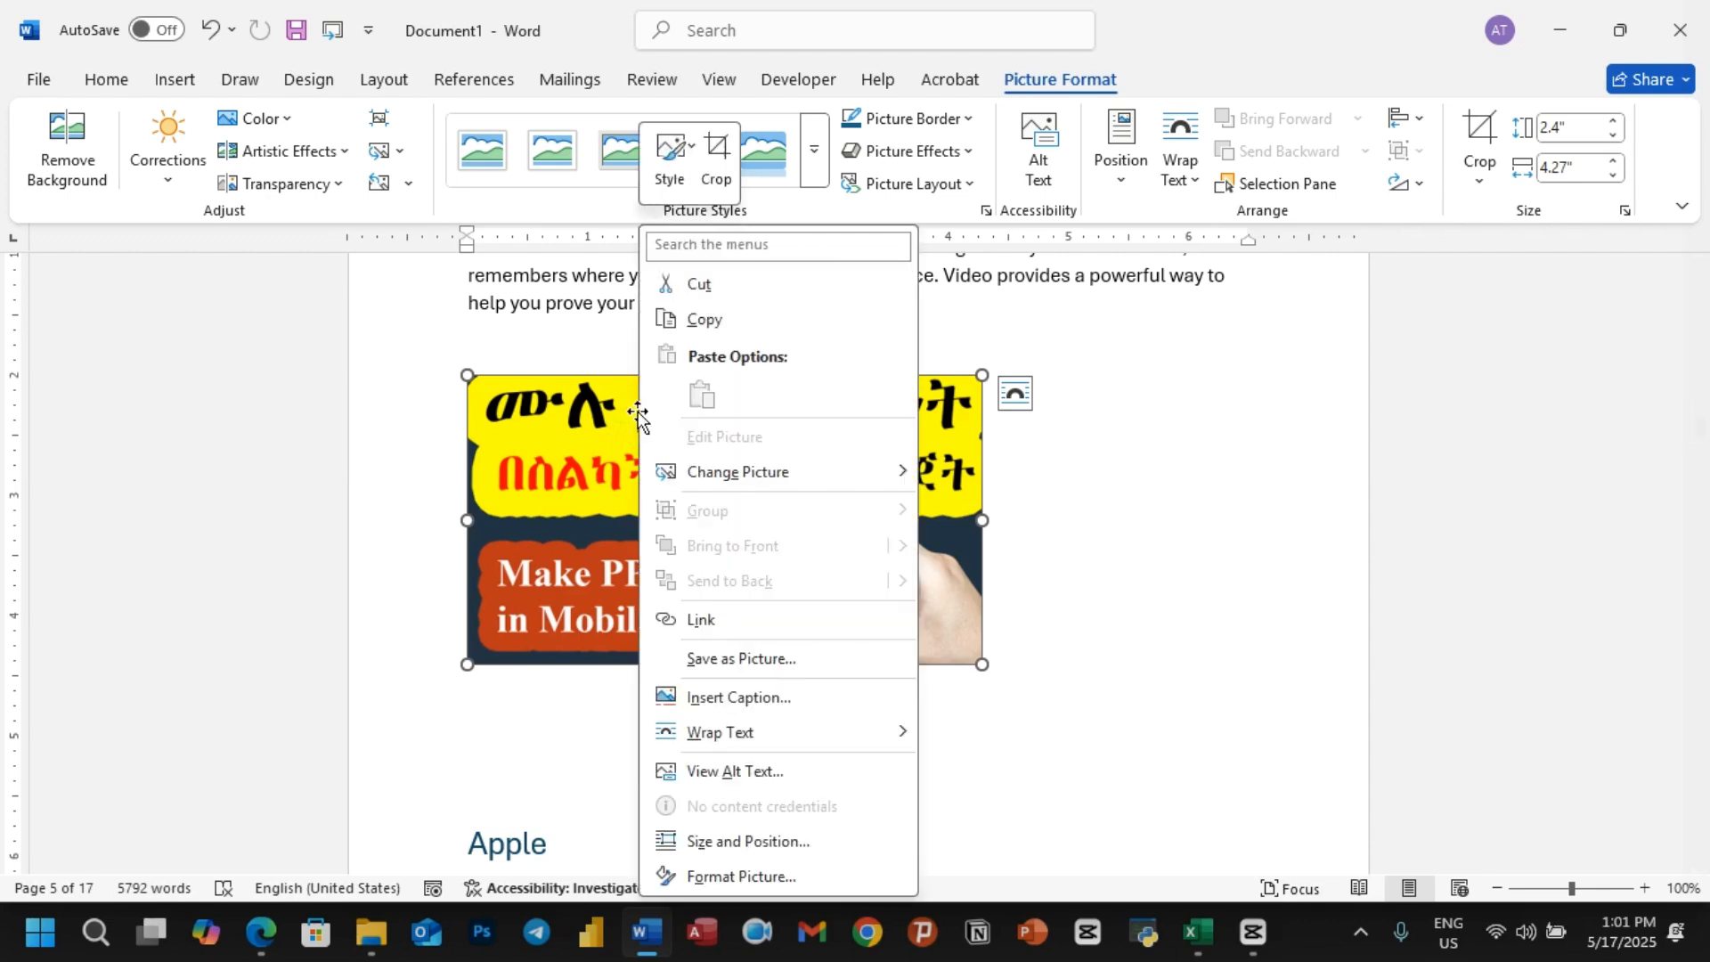
pyautogui.click(706, 698)
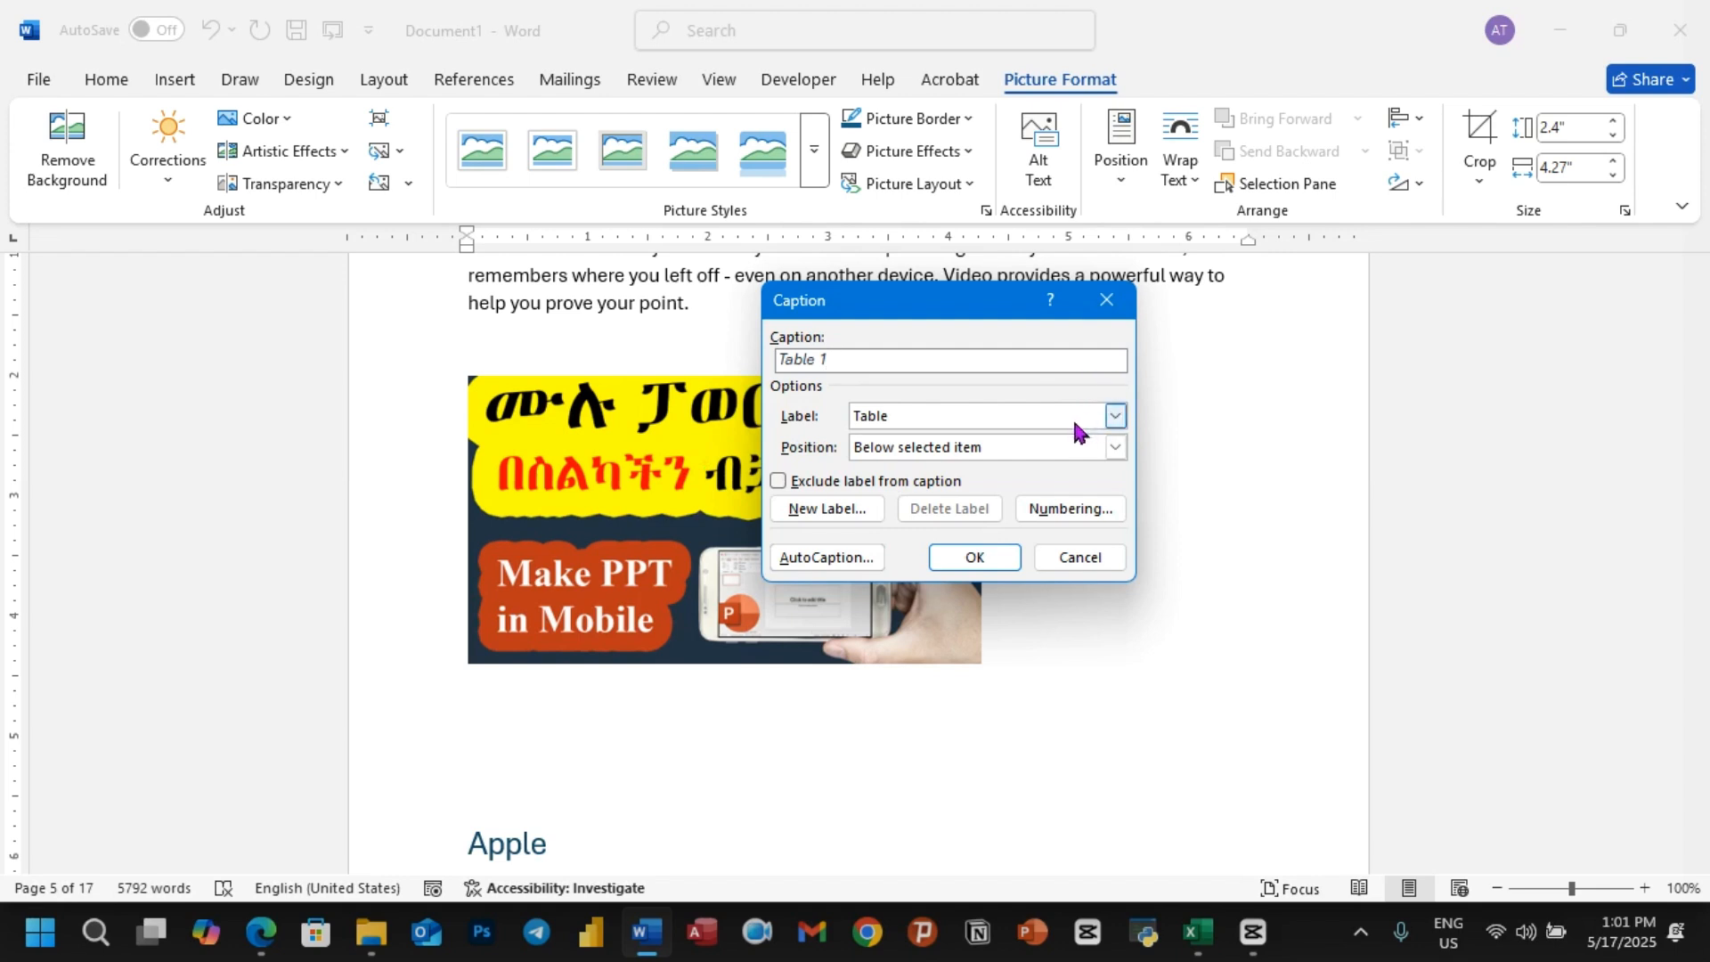
pyautogui.click(1115, 415)
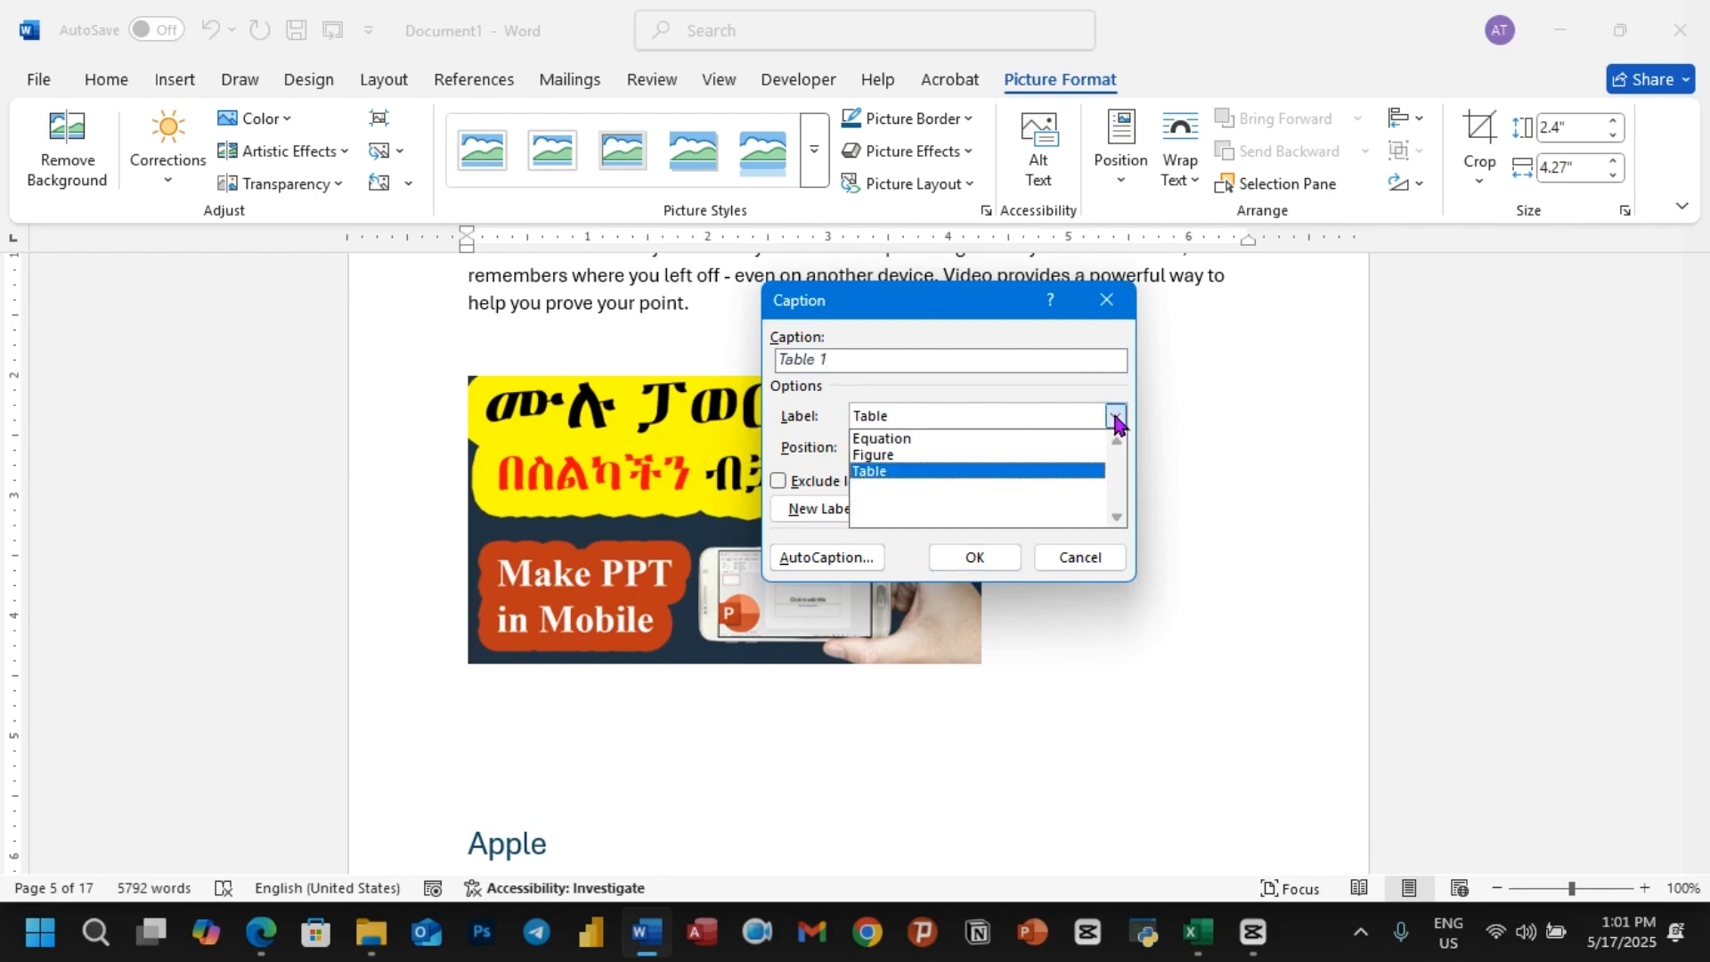
pyautogui.click(910, 454)
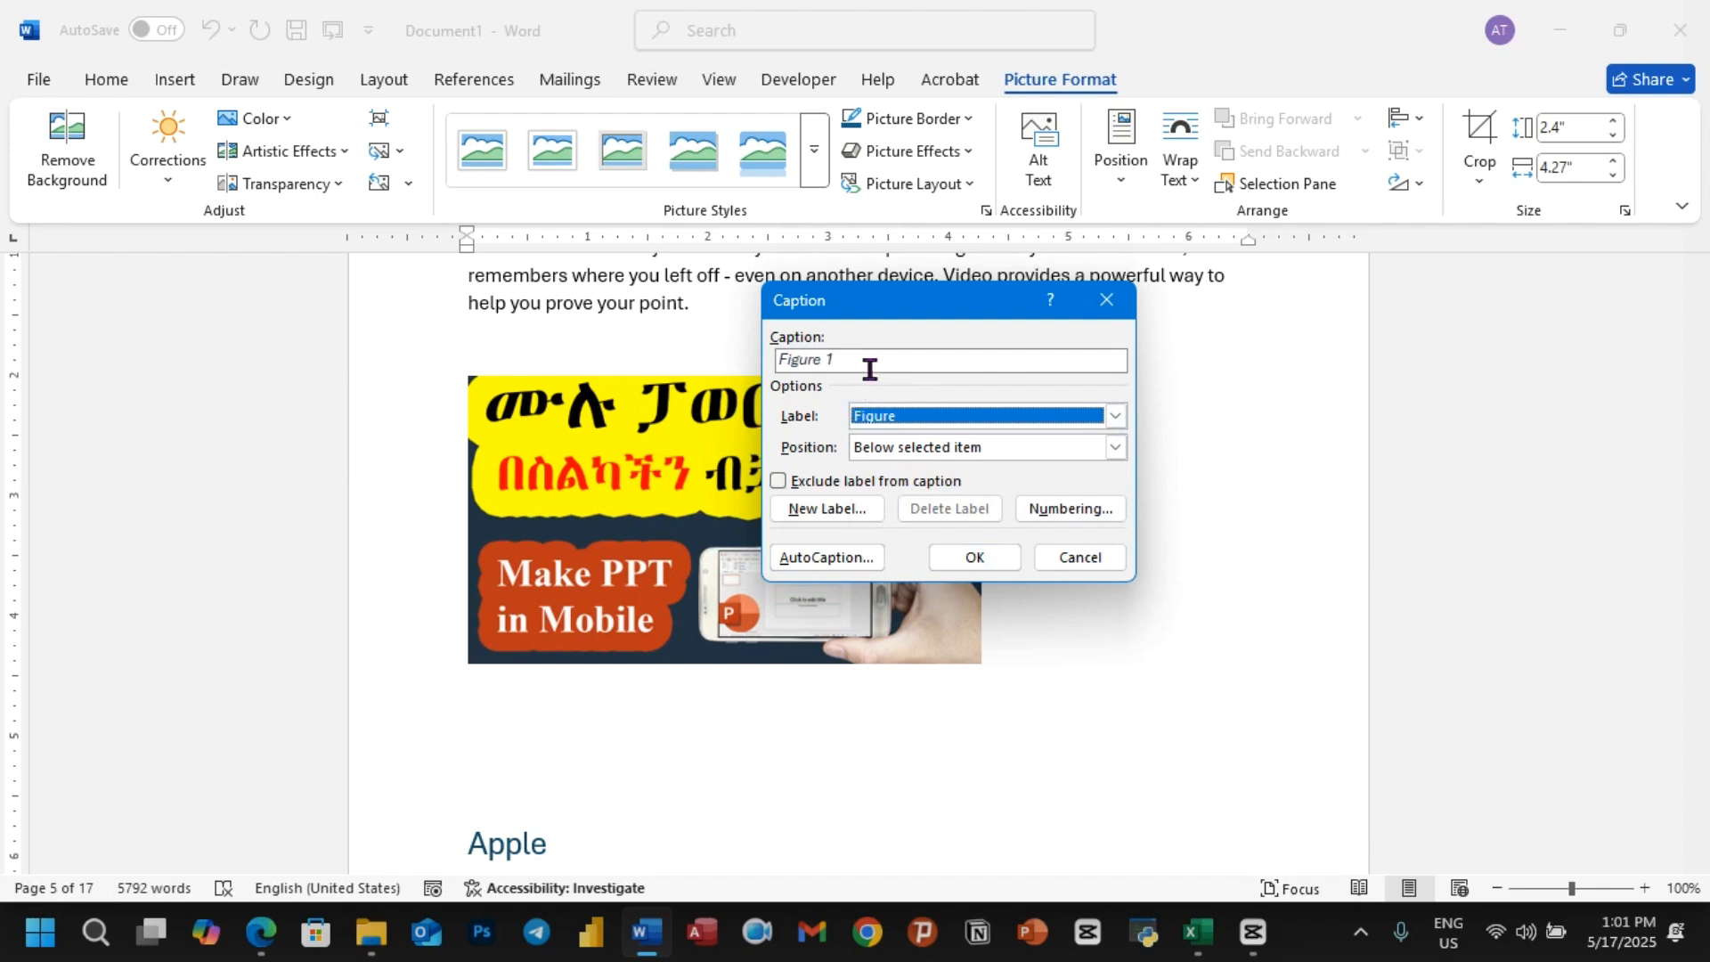
# Step: Try to include the chapter number in the figure caption numbering, with chapters starting at Heading 1 and a hyphen separator
pyautogui.click(1071, 509)
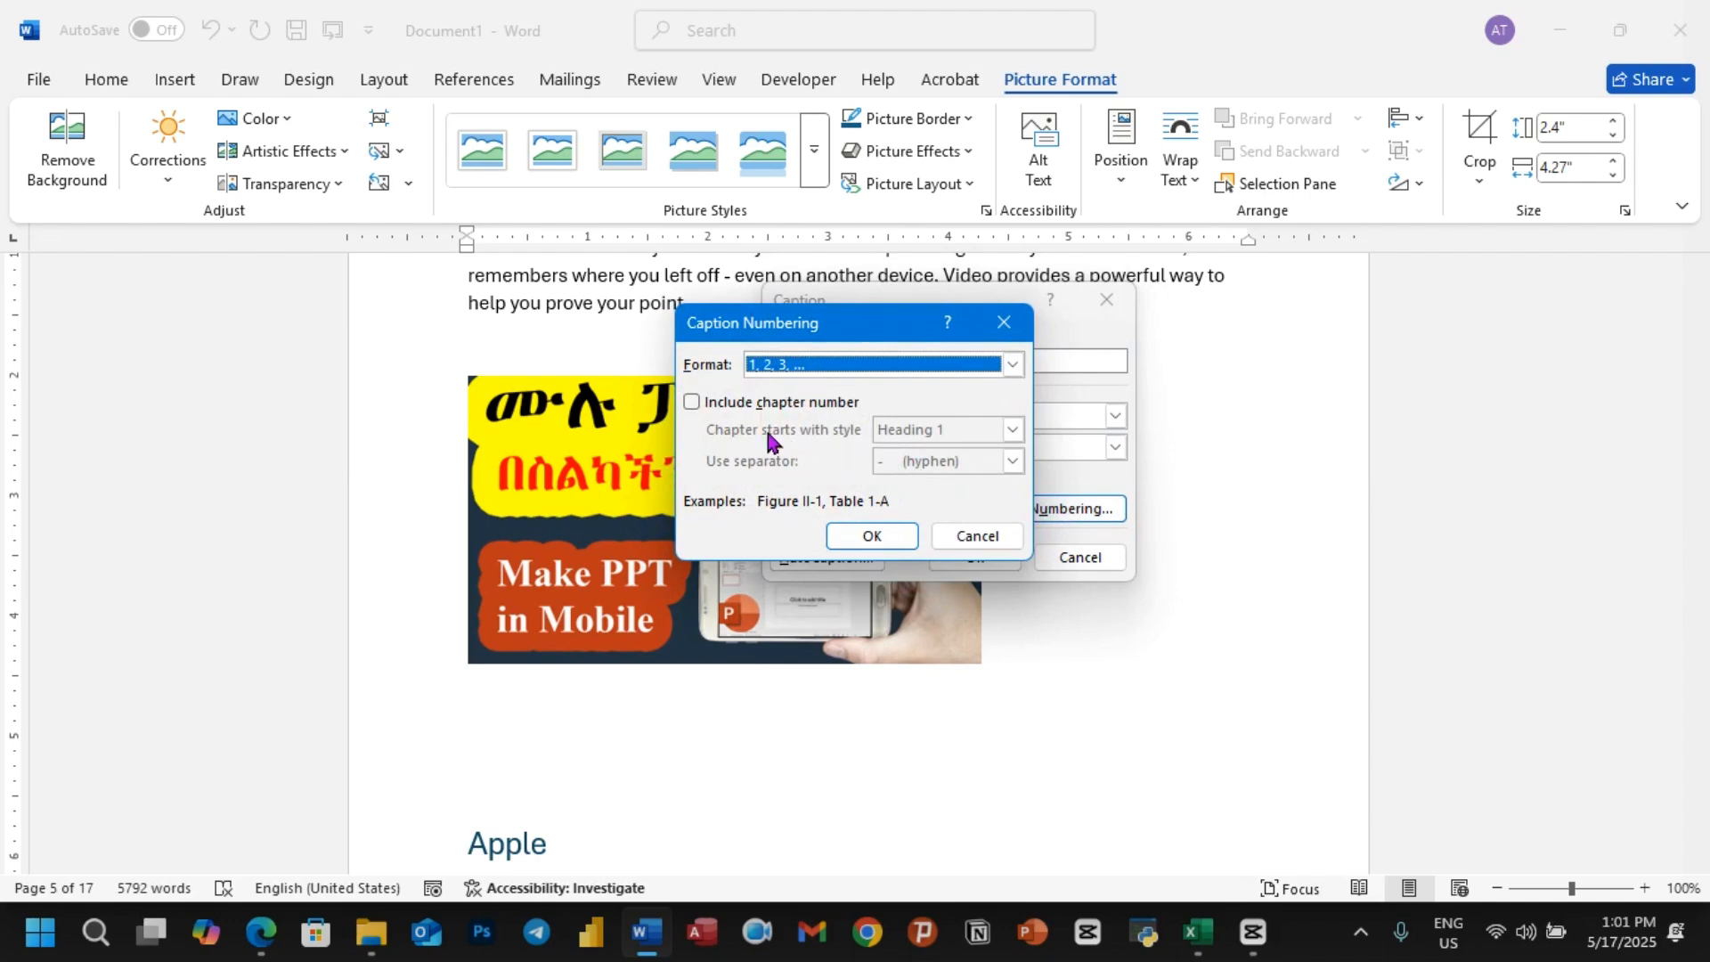
pyautogui.click(692, 404)
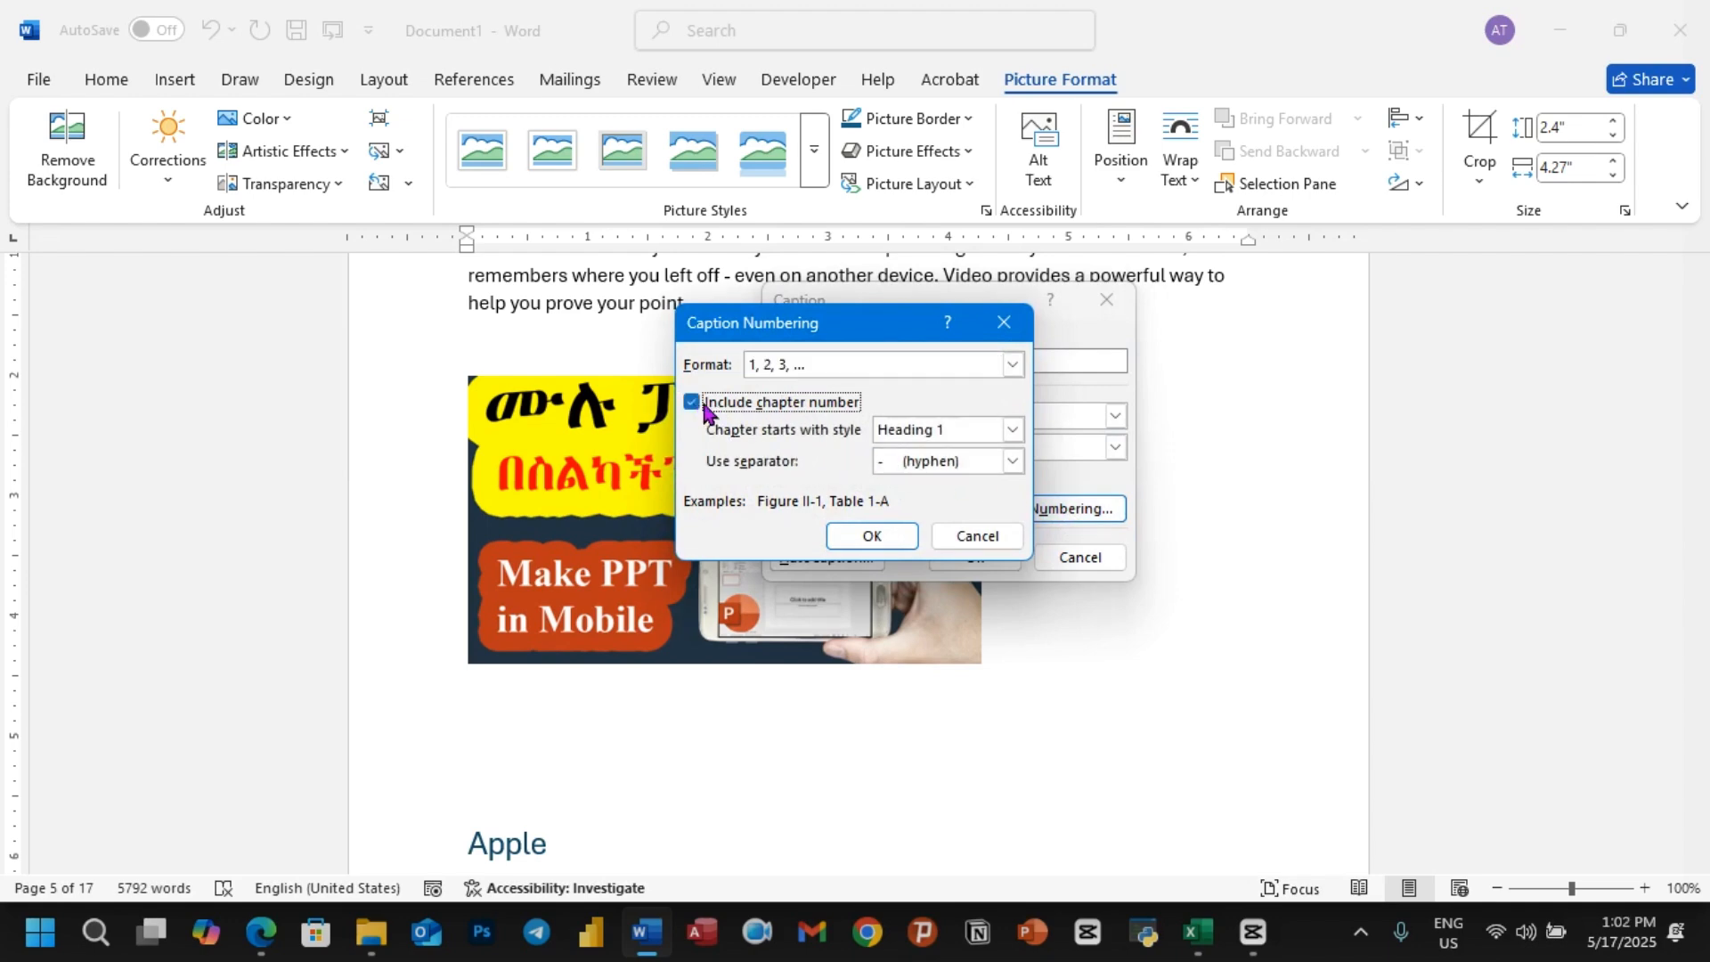
pyautogui.click(852, 536)
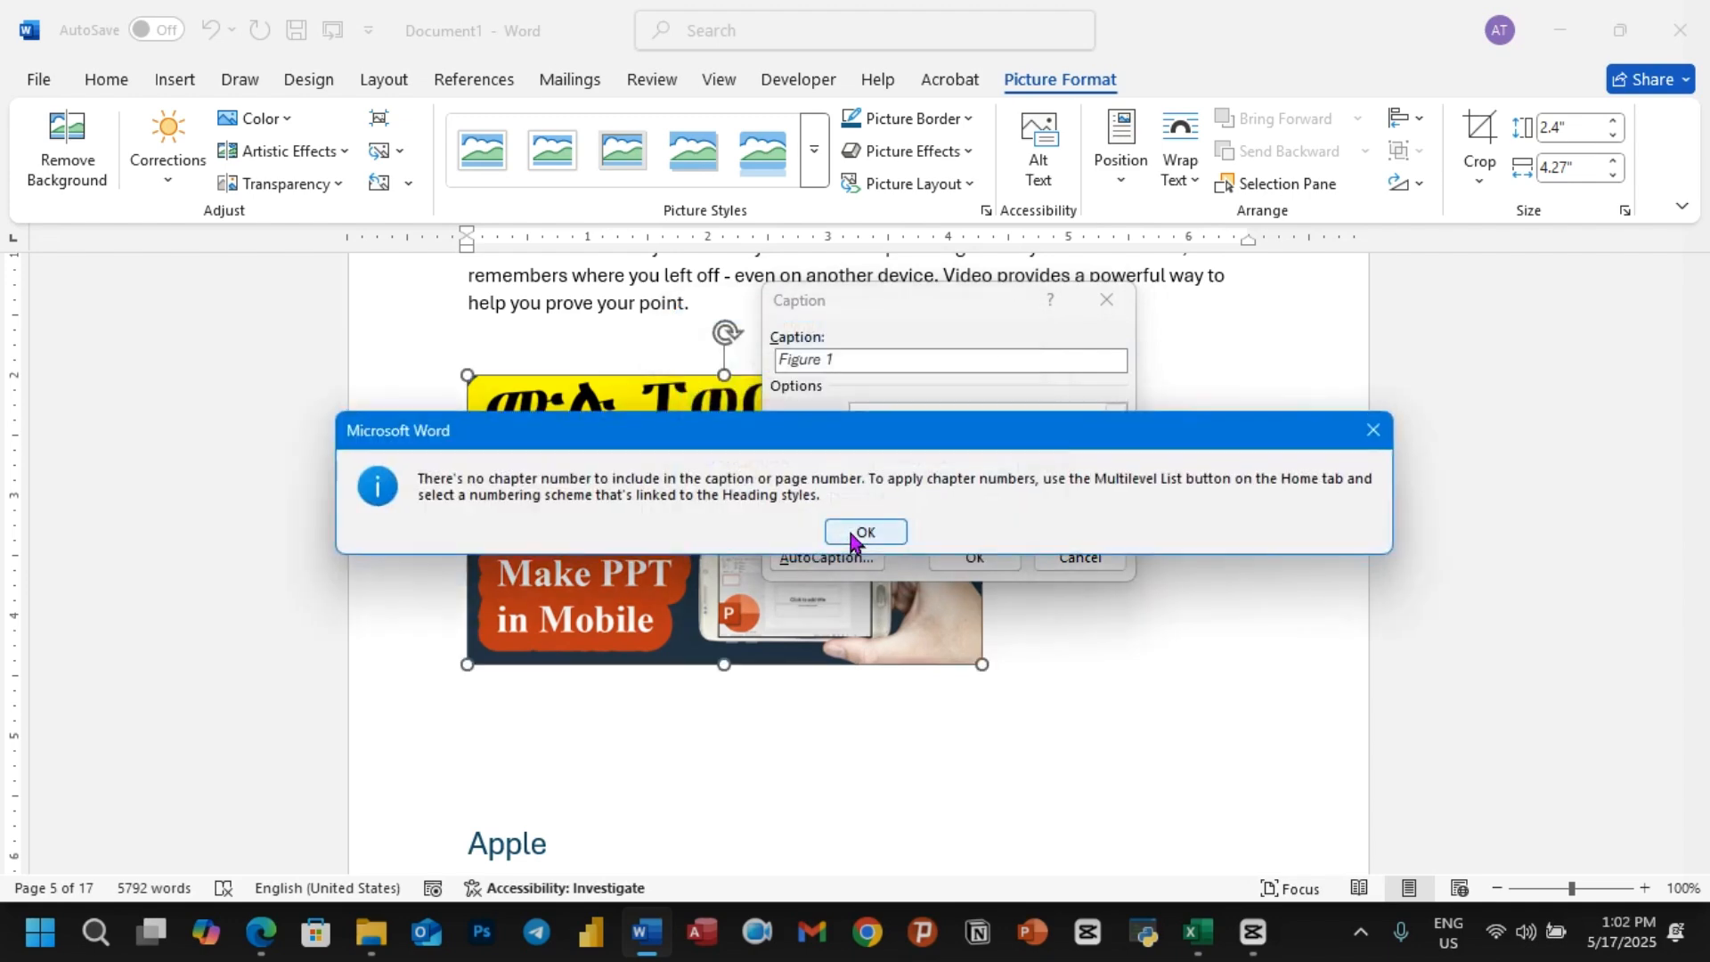
pyautogui.click(868, 532)
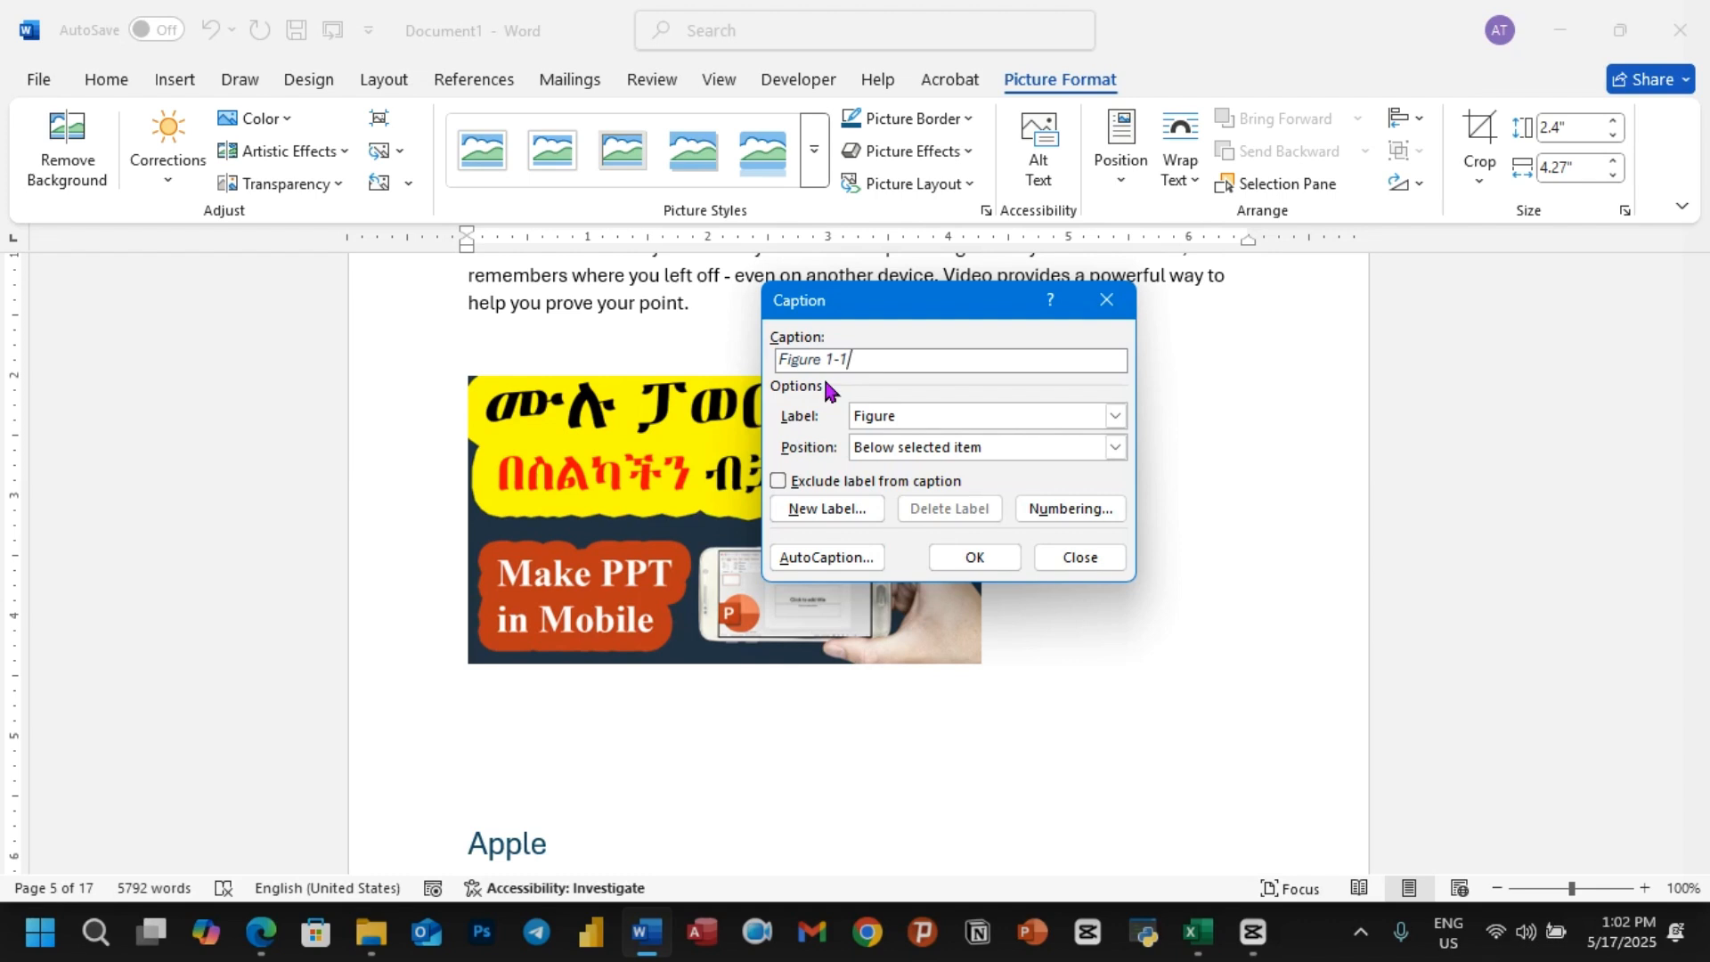
# Step: Exclude the chapter number from the figure caption's numbering
pyautogui.click(1059, 508)
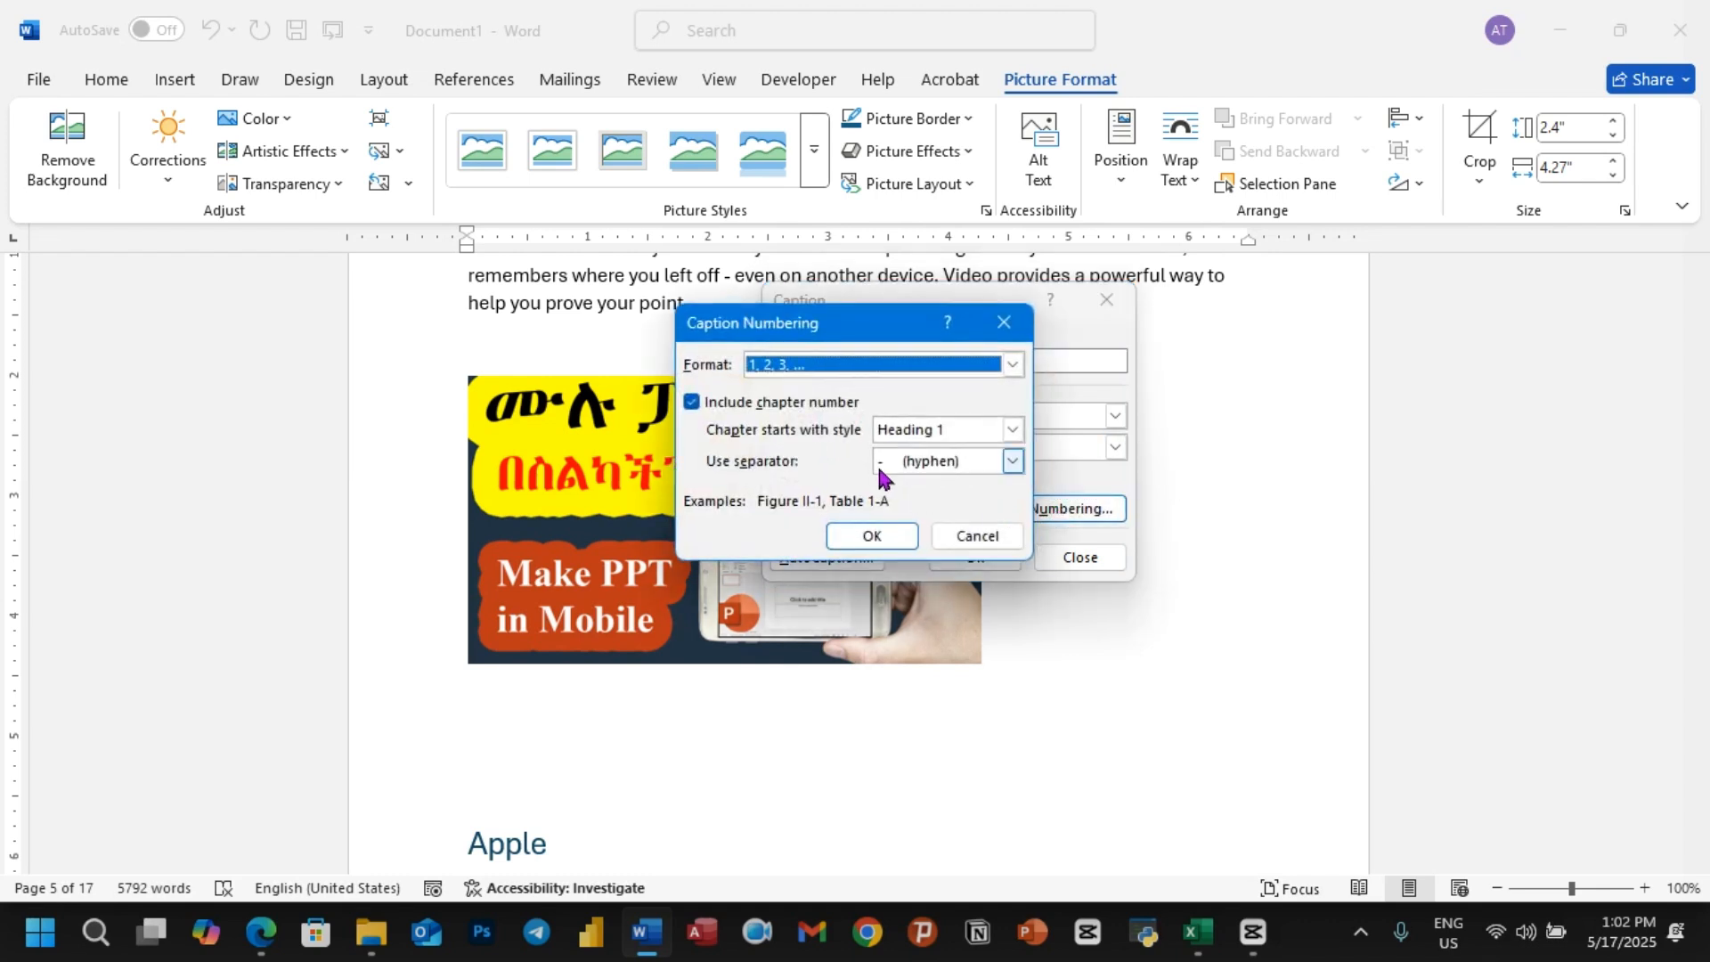
pyautogui.click(693, 403)
pyautogui.click(851, 535)
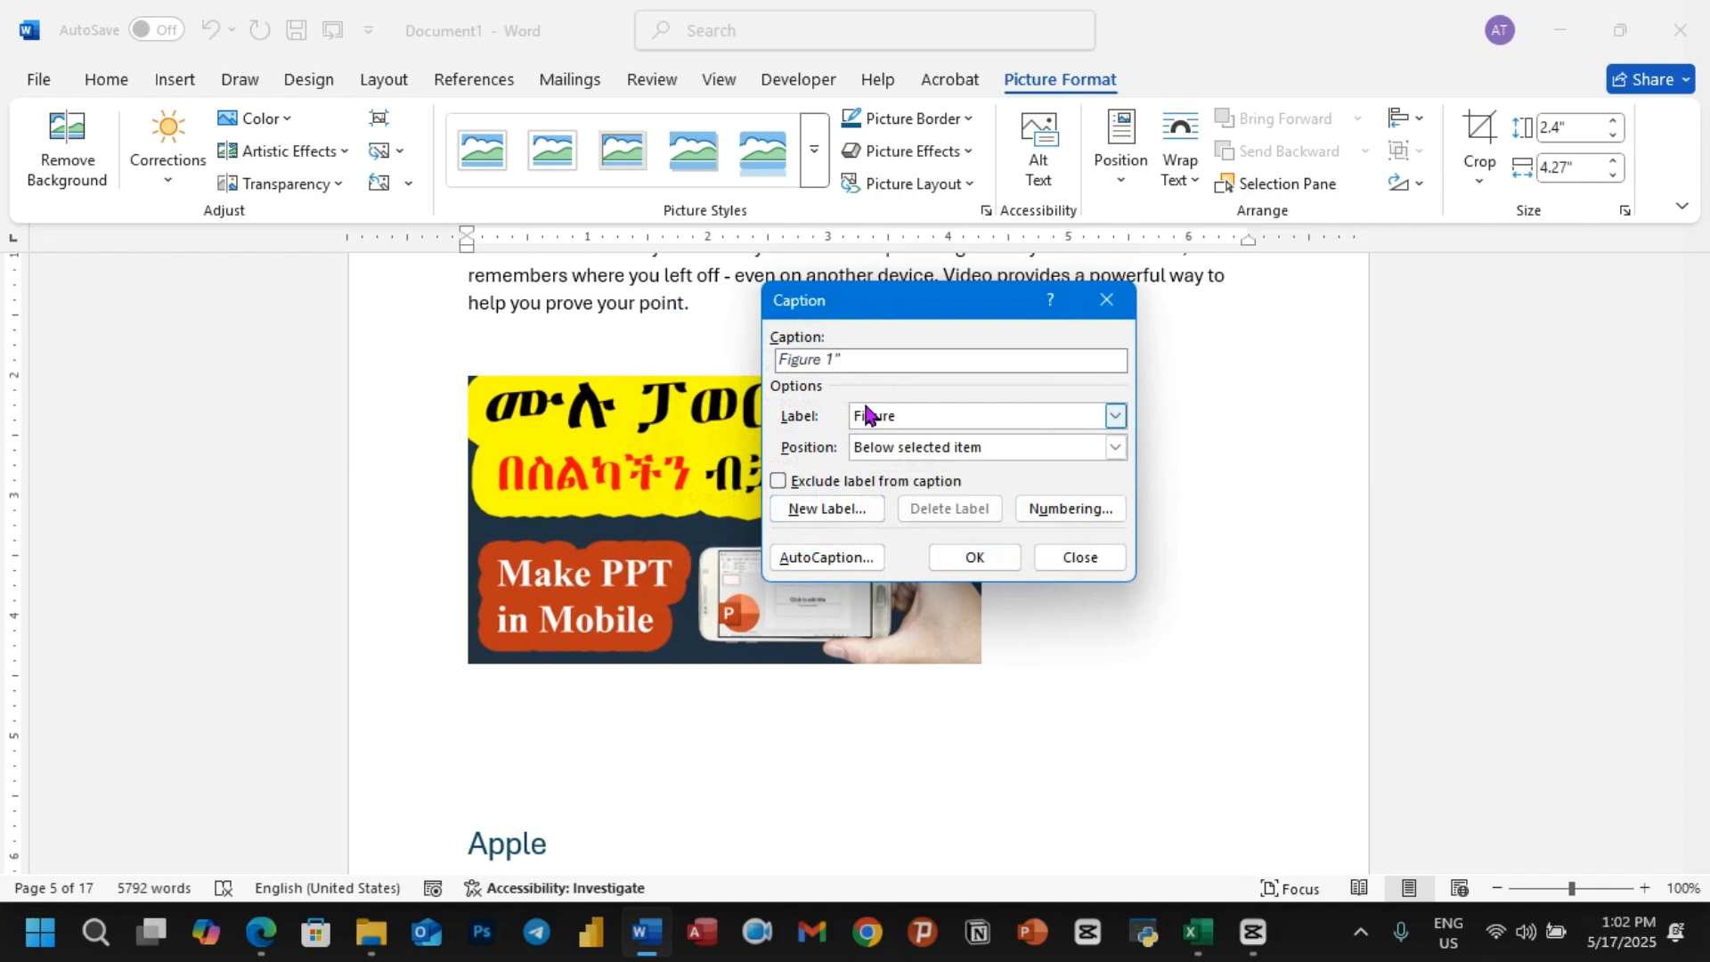
# Step: Caption the picture "Figure 1:PPT" and centre the caption line
pyautogui.write('PPT')
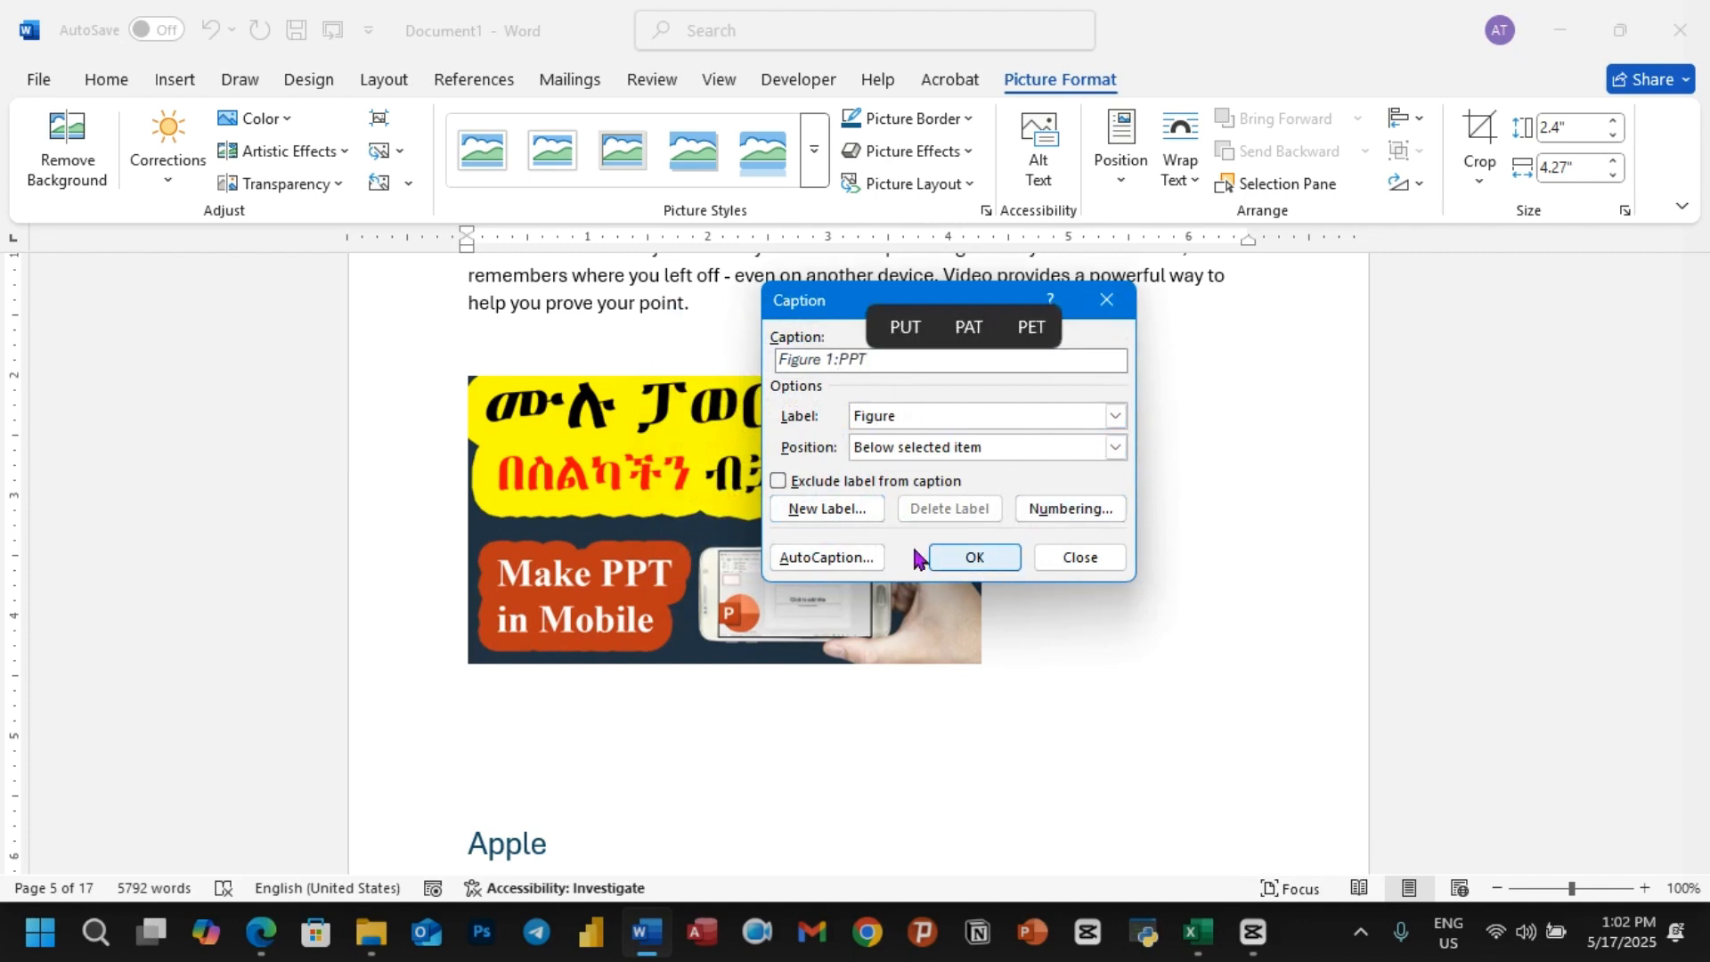
pyautogui.click(973, 558)
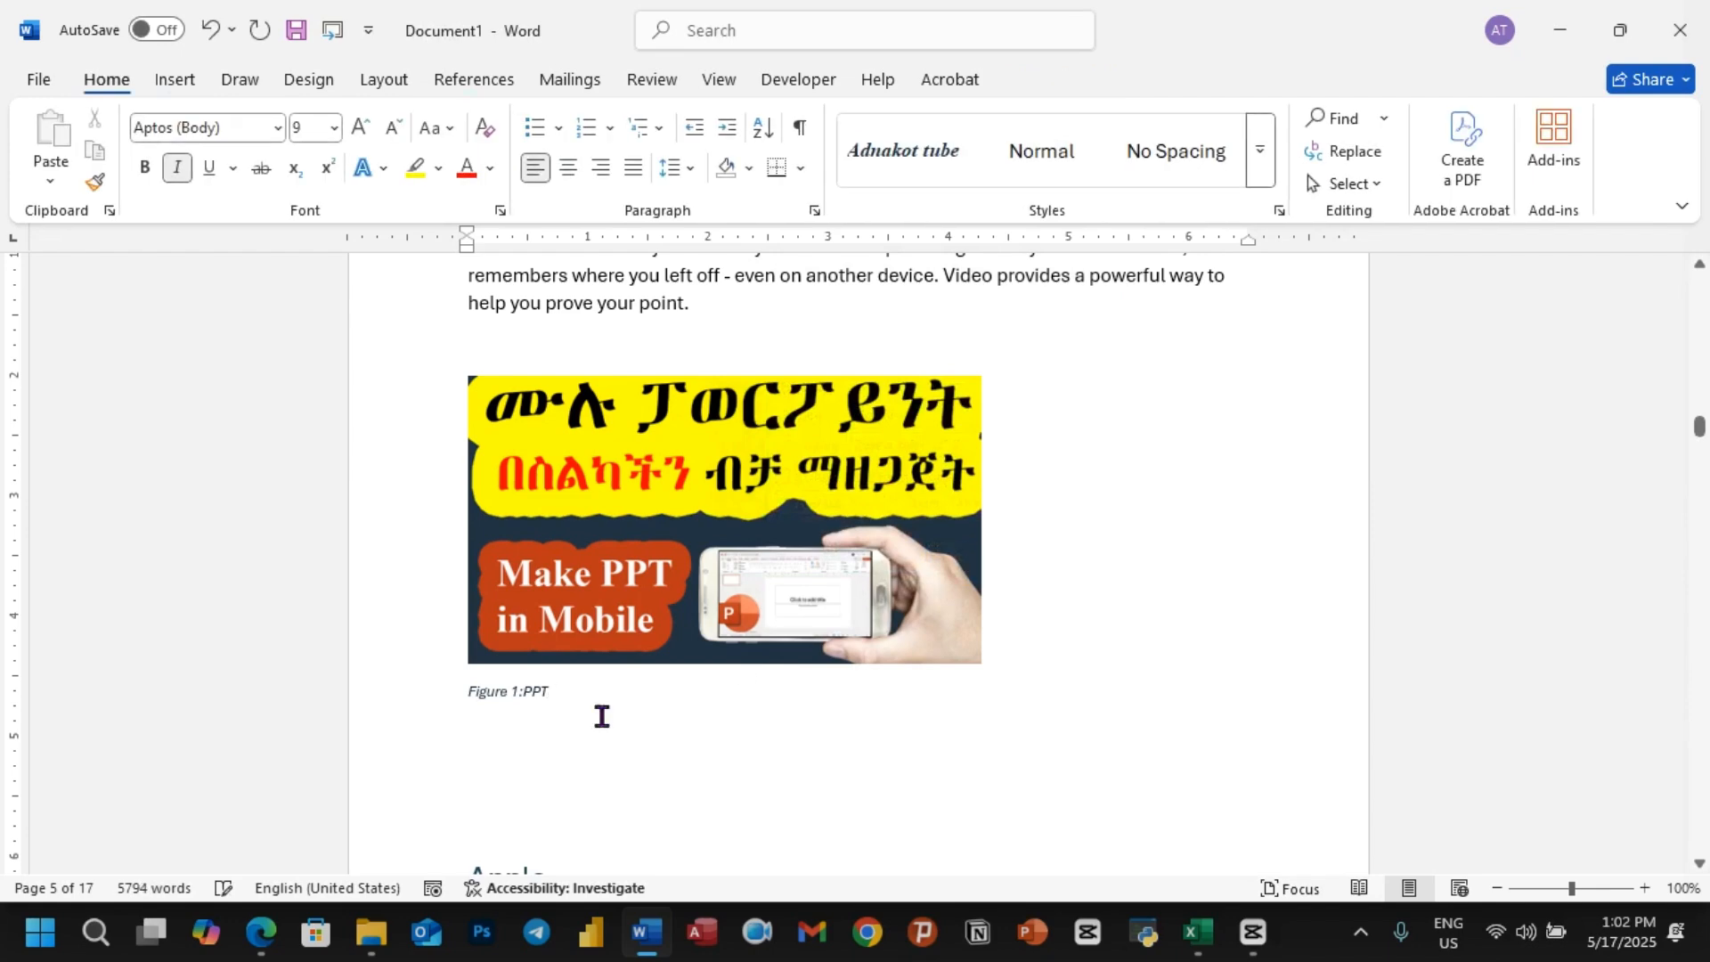
pyautogui.moveTo(462, 698); pyautogui.dragTo(625, 693)
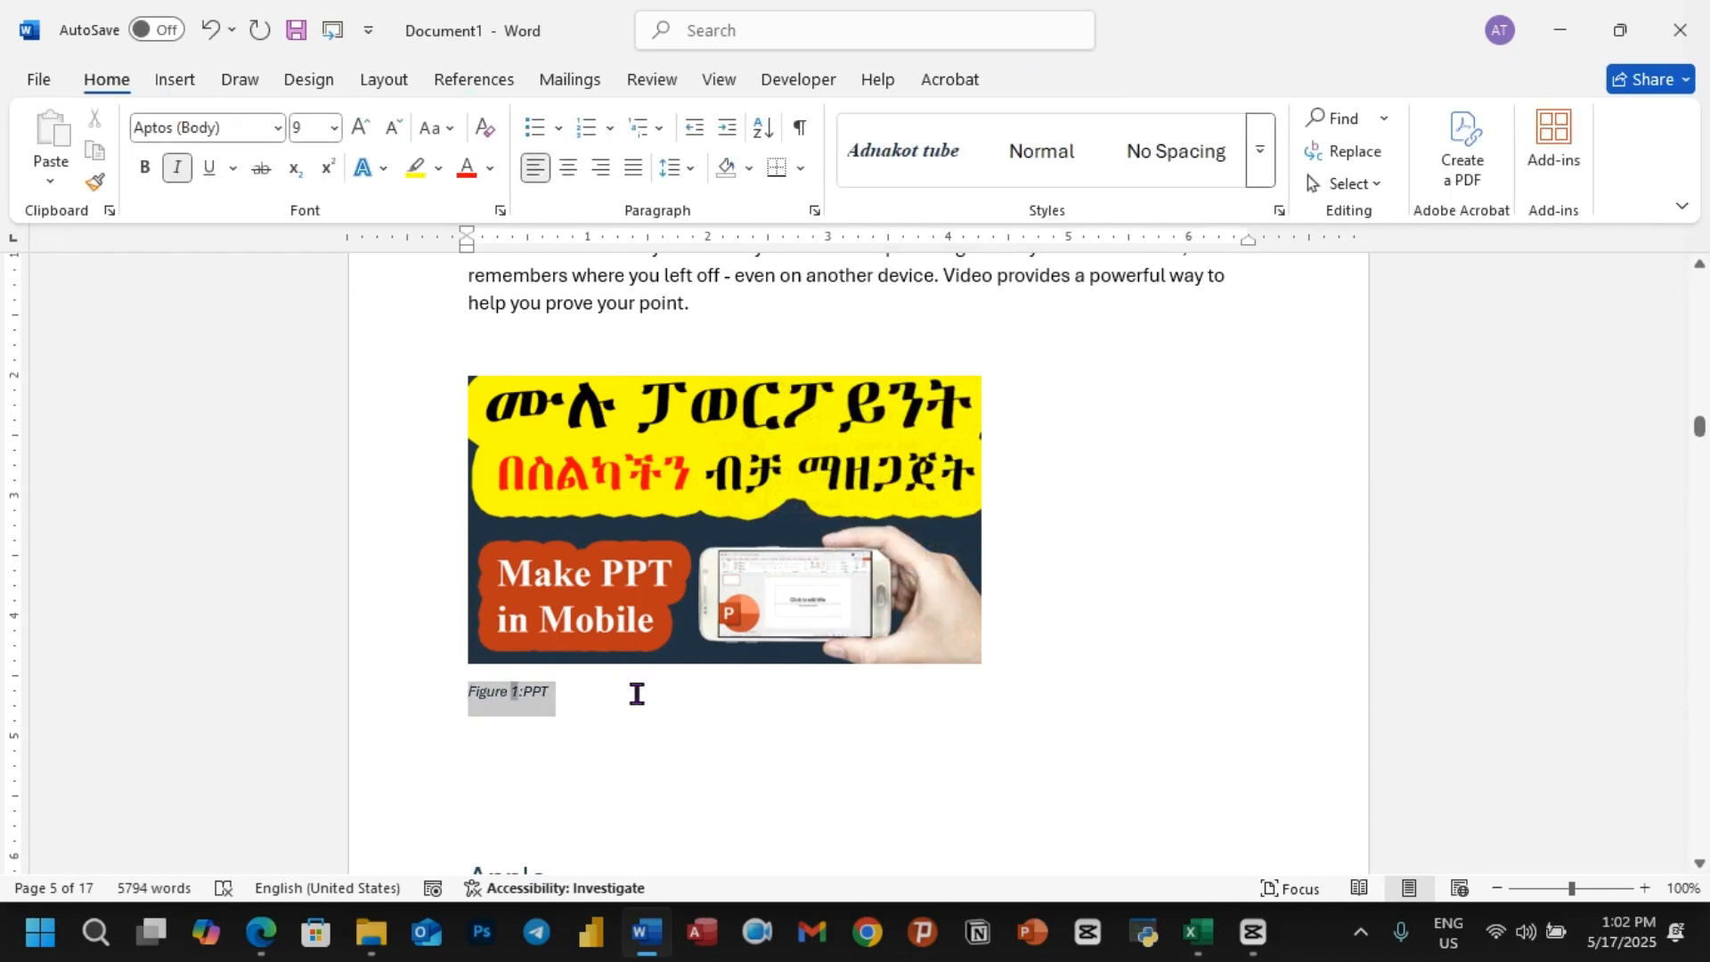
pyautogui.click(569, 174)
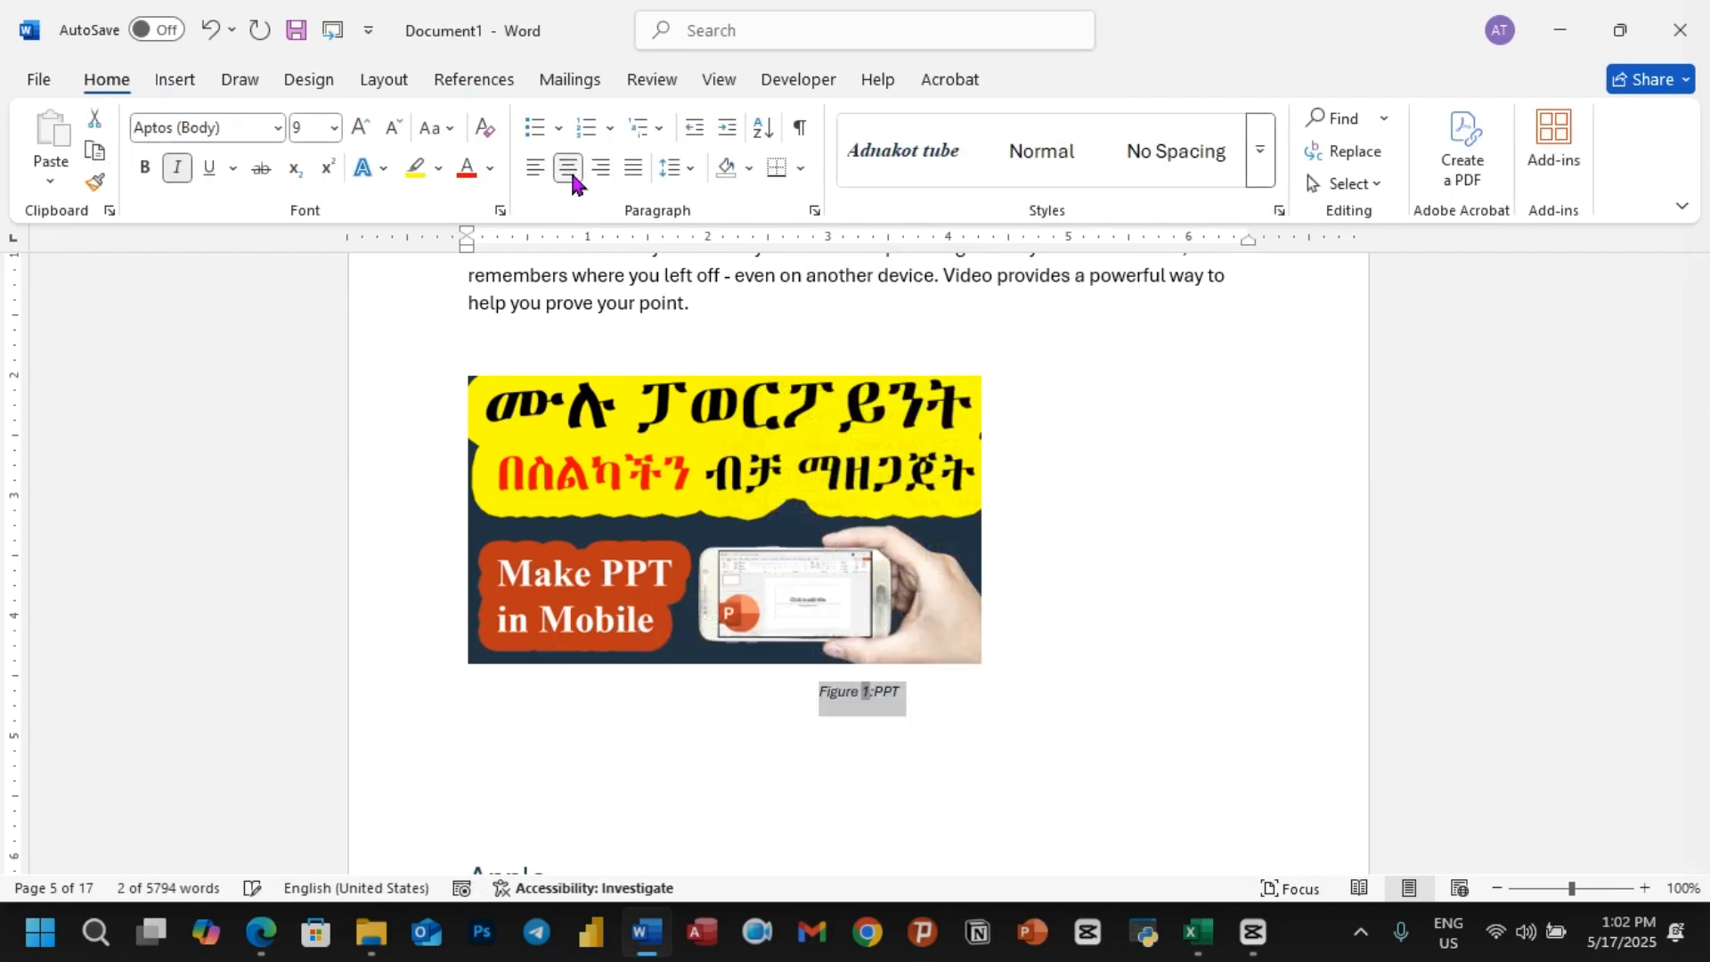
# Step: Insert a page break after the first paragraph under the Apple 1 heading
pyautogui.scroll(-6, 782, 629)
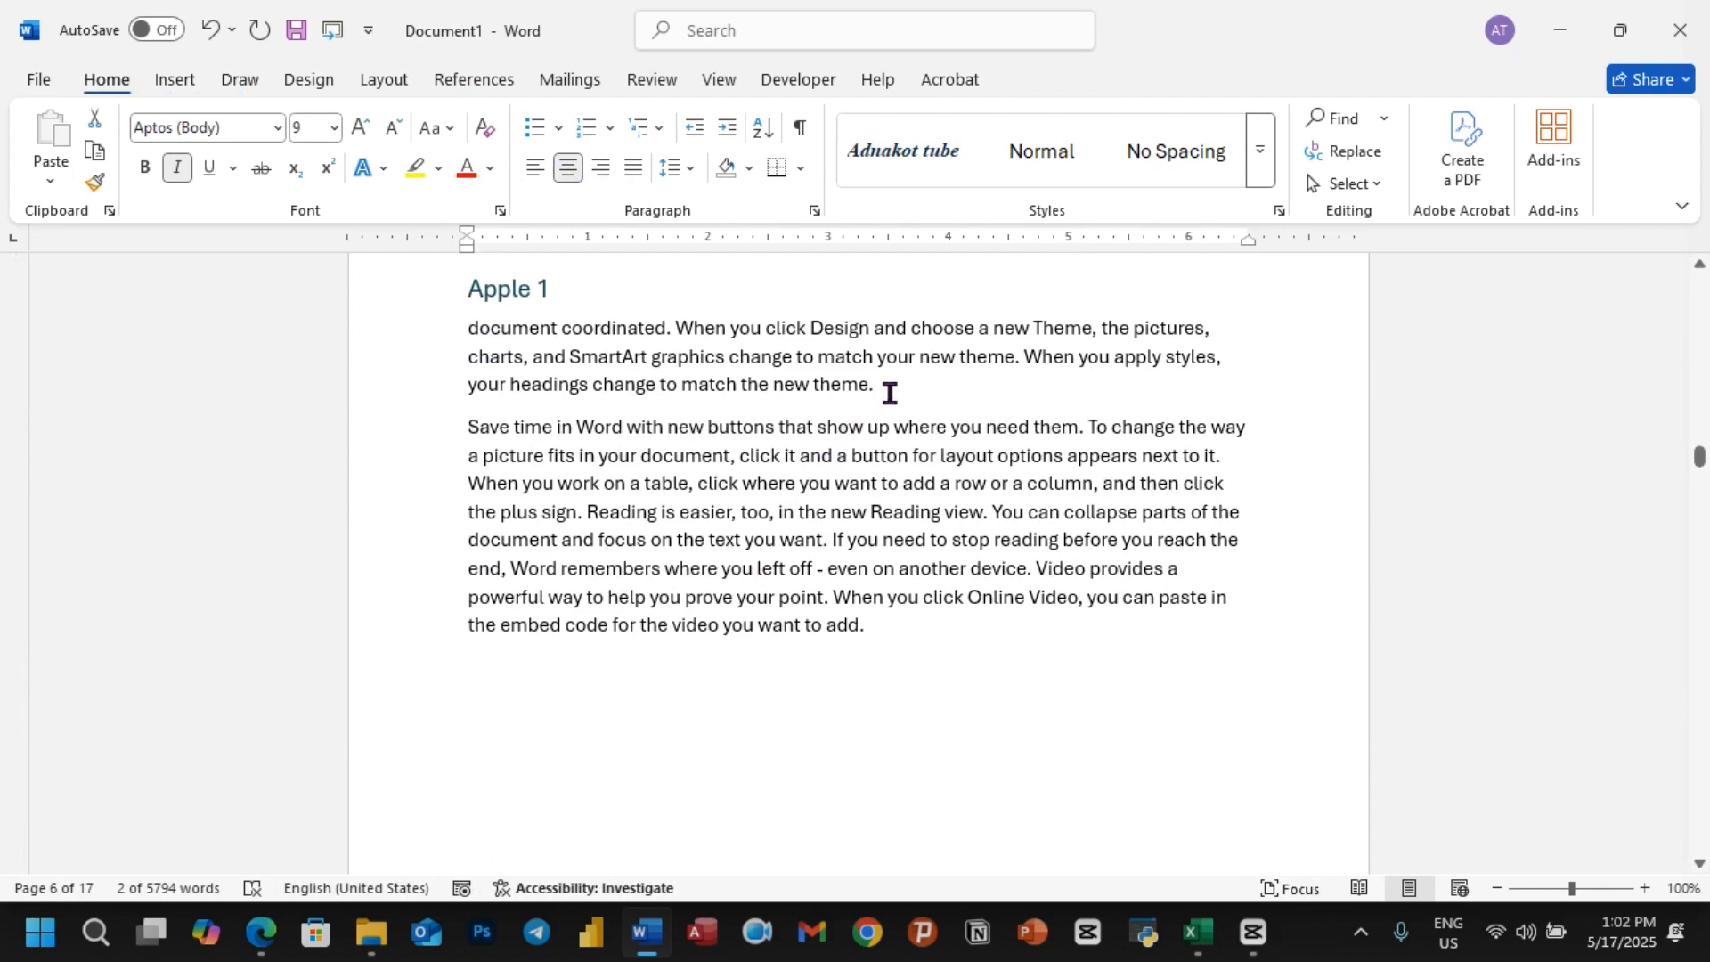
pyautogui.click(888, 393)
pyautogui.hotkey('ctrl', 'Return')
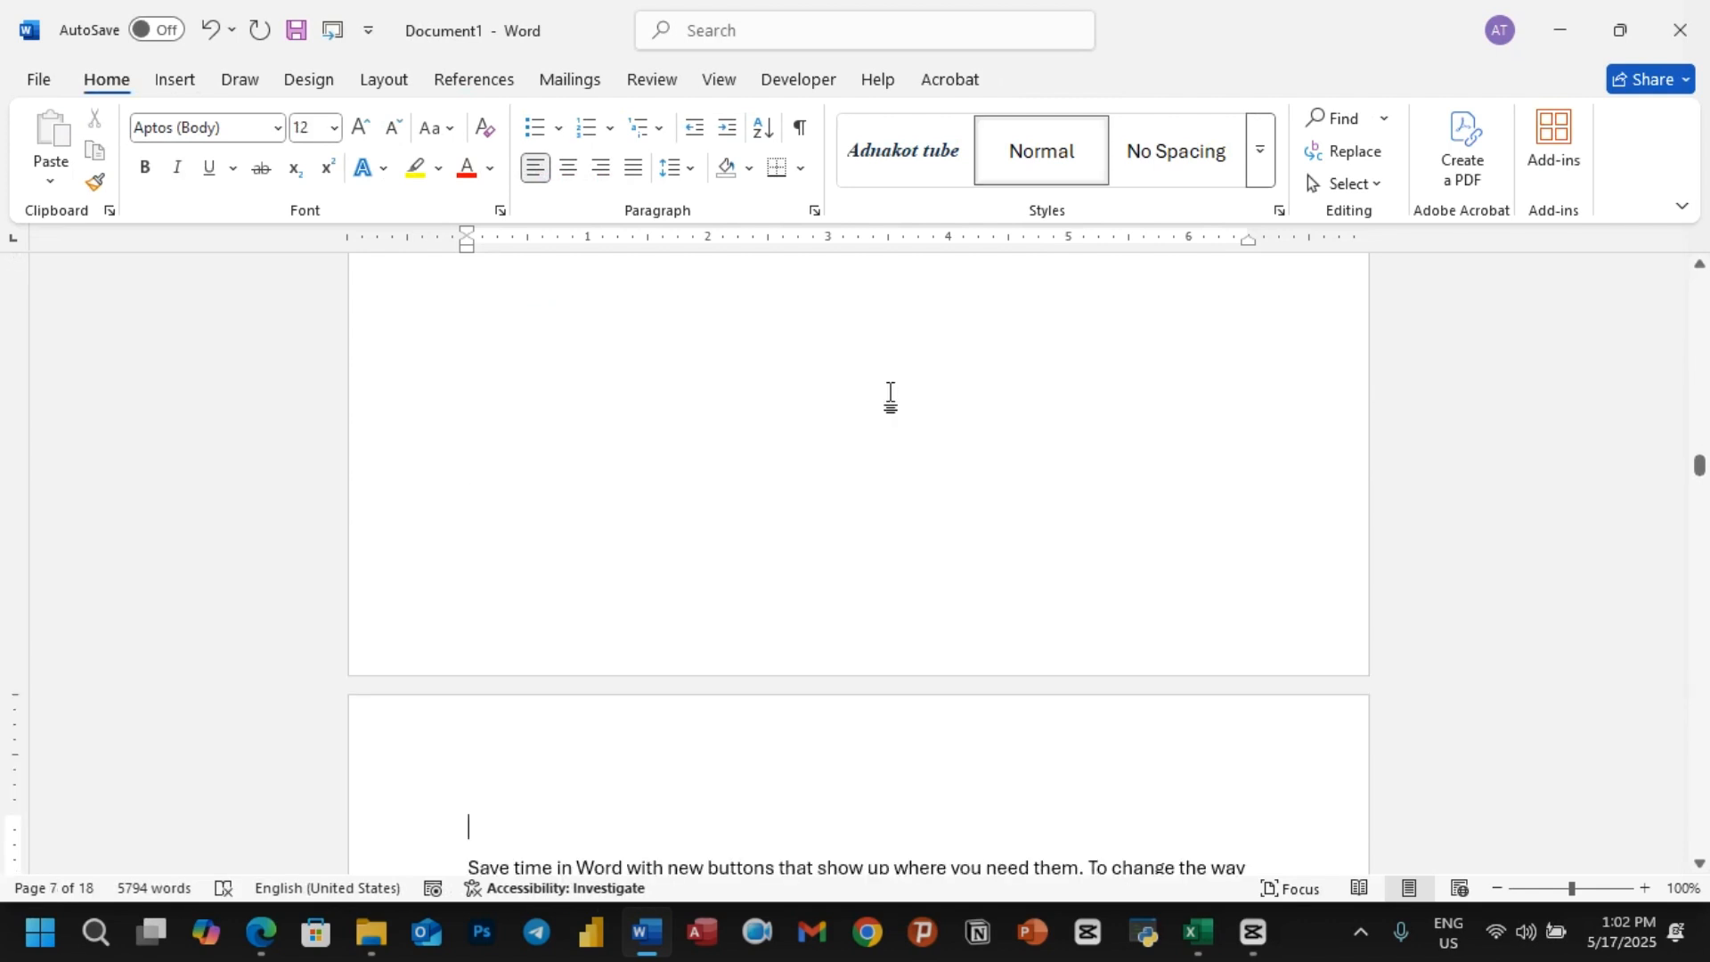
pyautogui.scroll(5, 606, 424)
# Step: Draw an ellipse about 5.1" wide and 1.9" high in the empty space below the Apple 1 paragraph
pyautogui.click(522, 564)
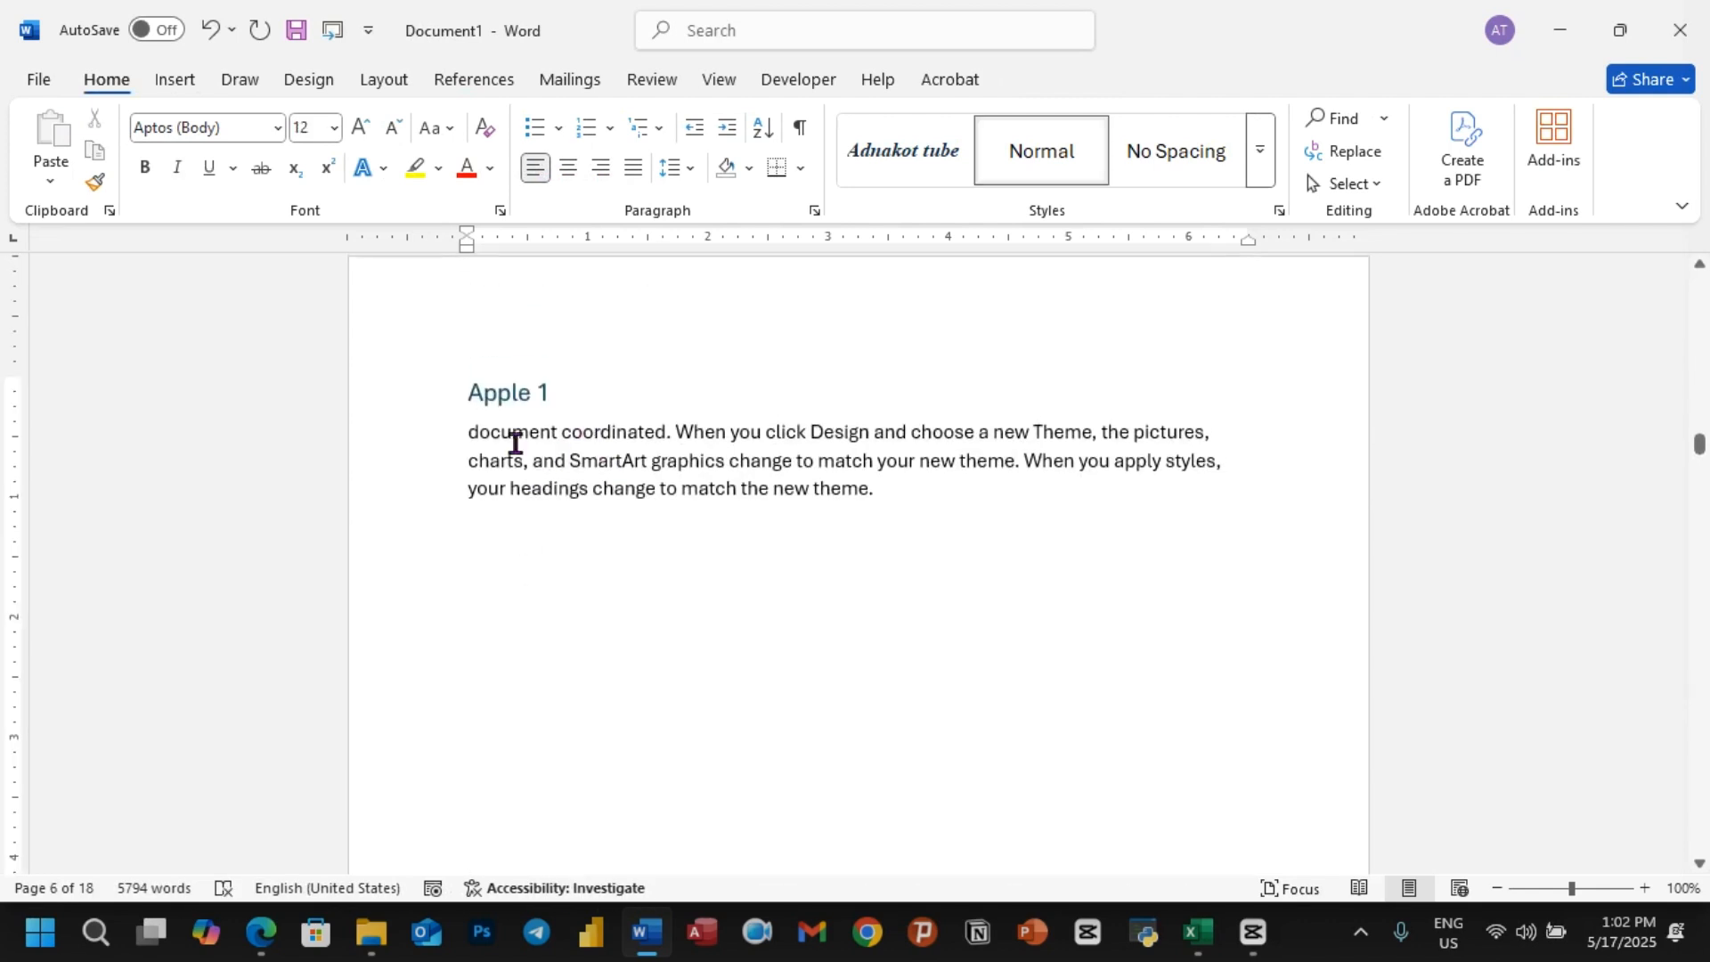
pyautogui.click(175, 80)
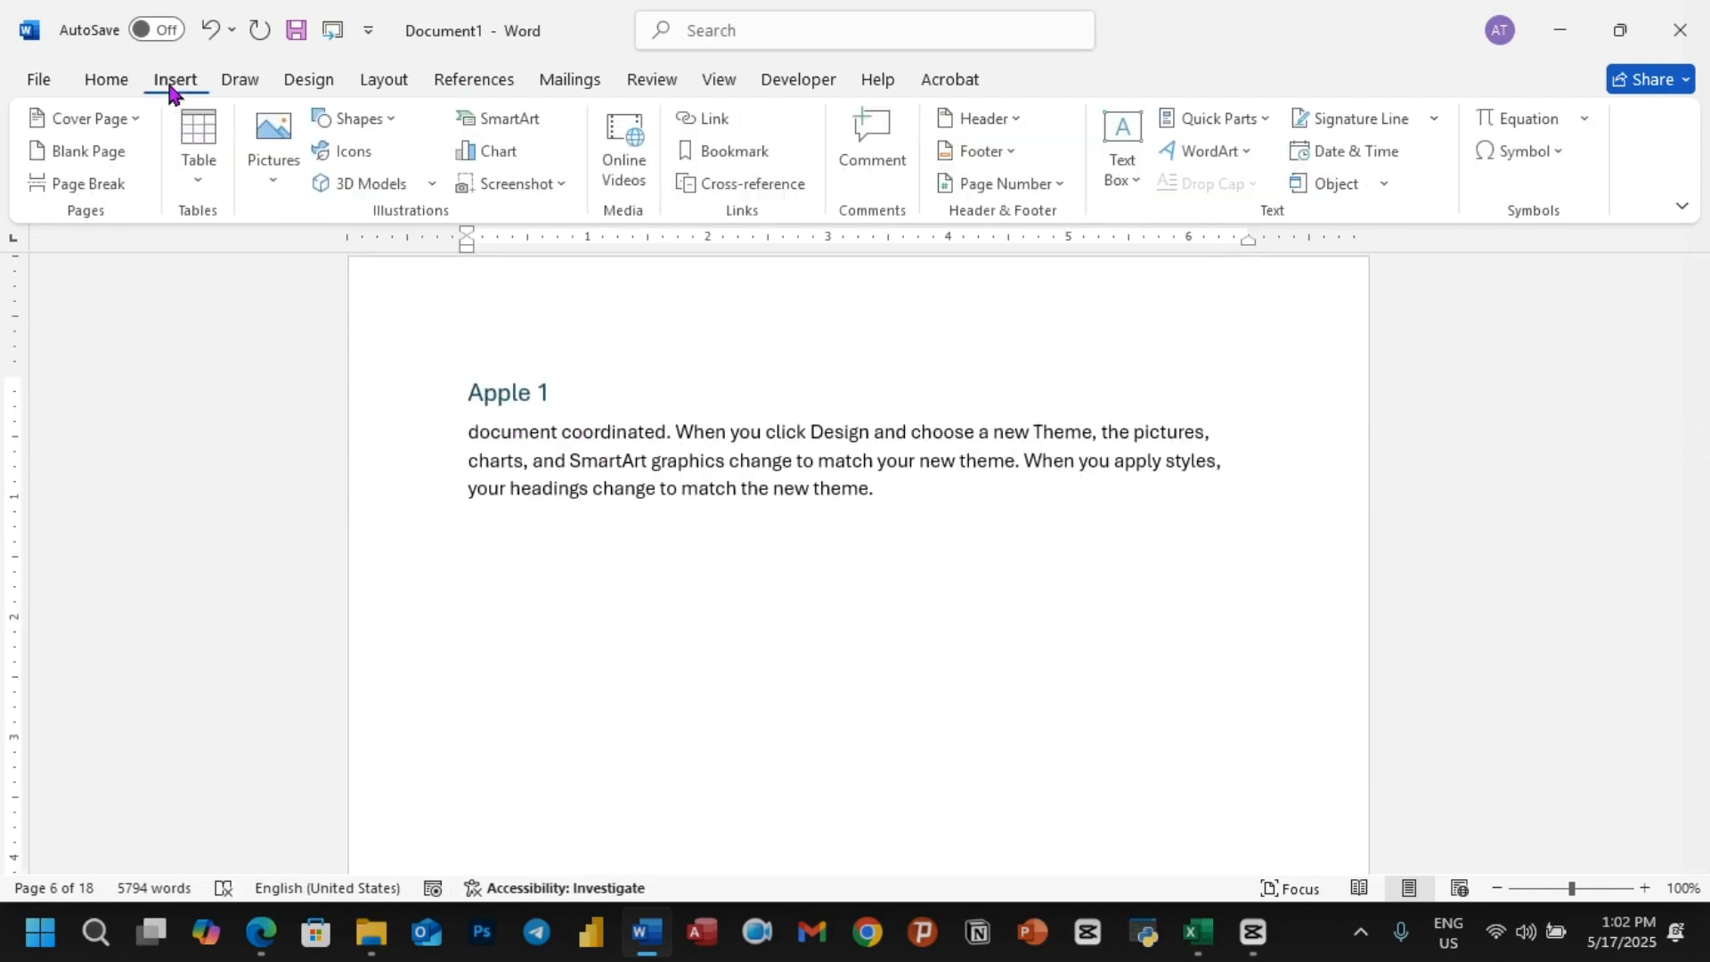
pyautogui.click(388, 129)
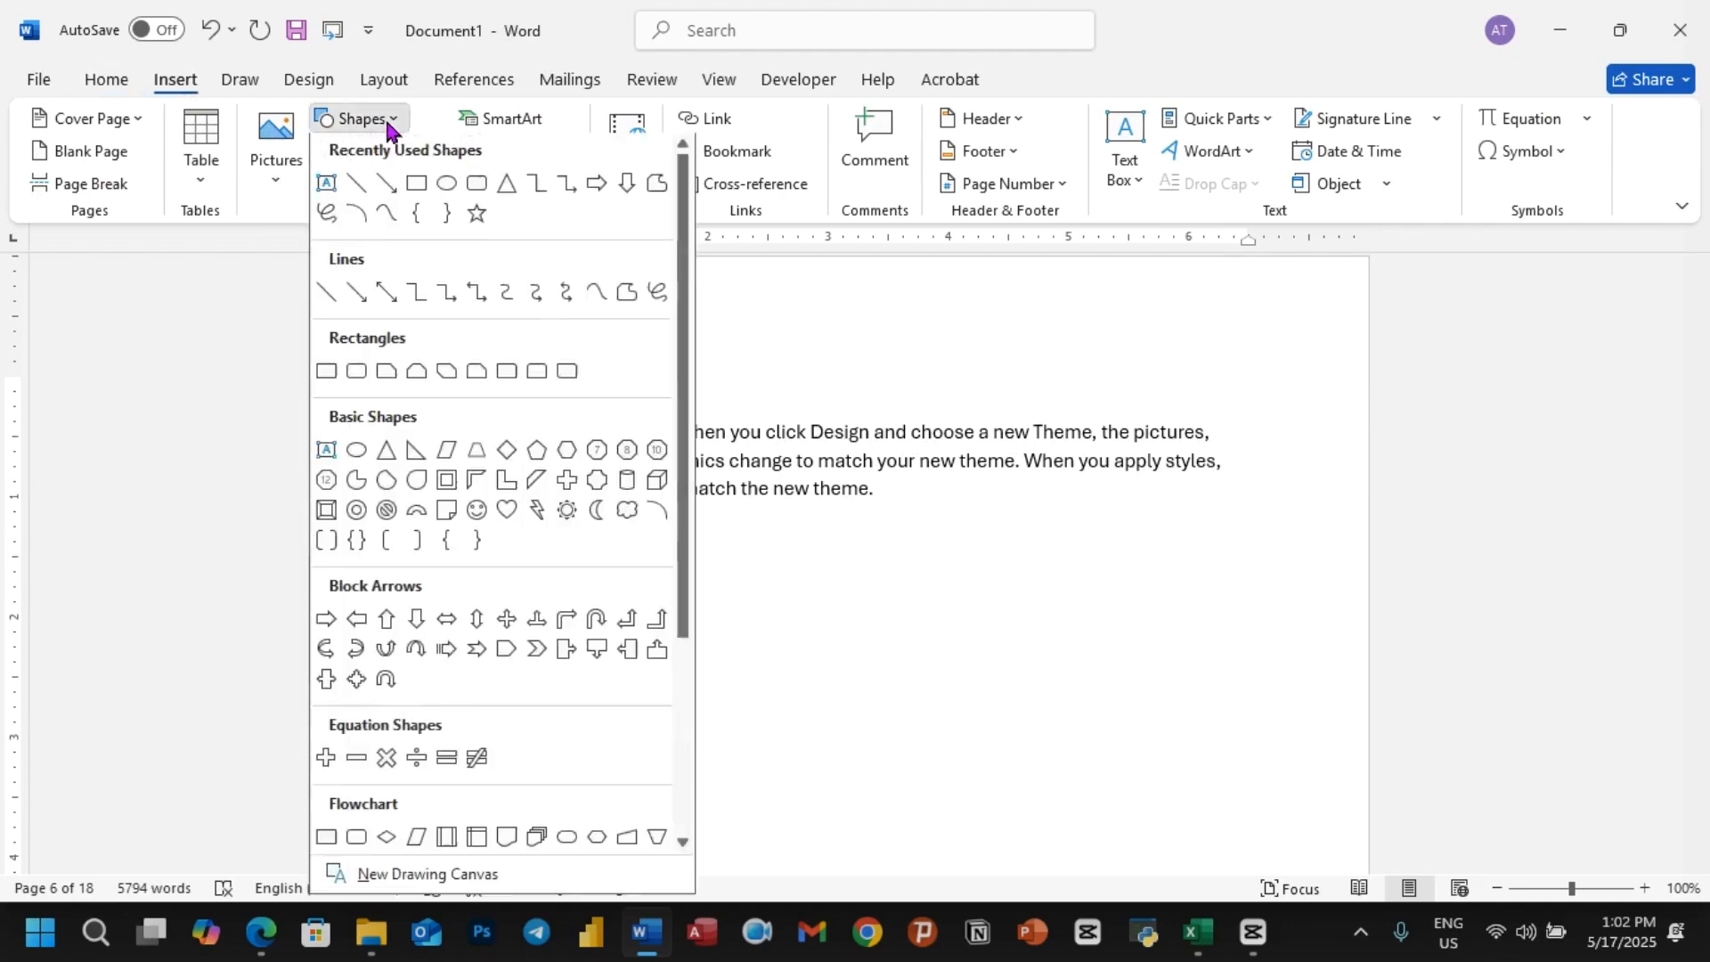
pyautogui.click(449, 198)
pyautogui.moveTo(508, 561); pyautogui.dragTo(1119, 791)
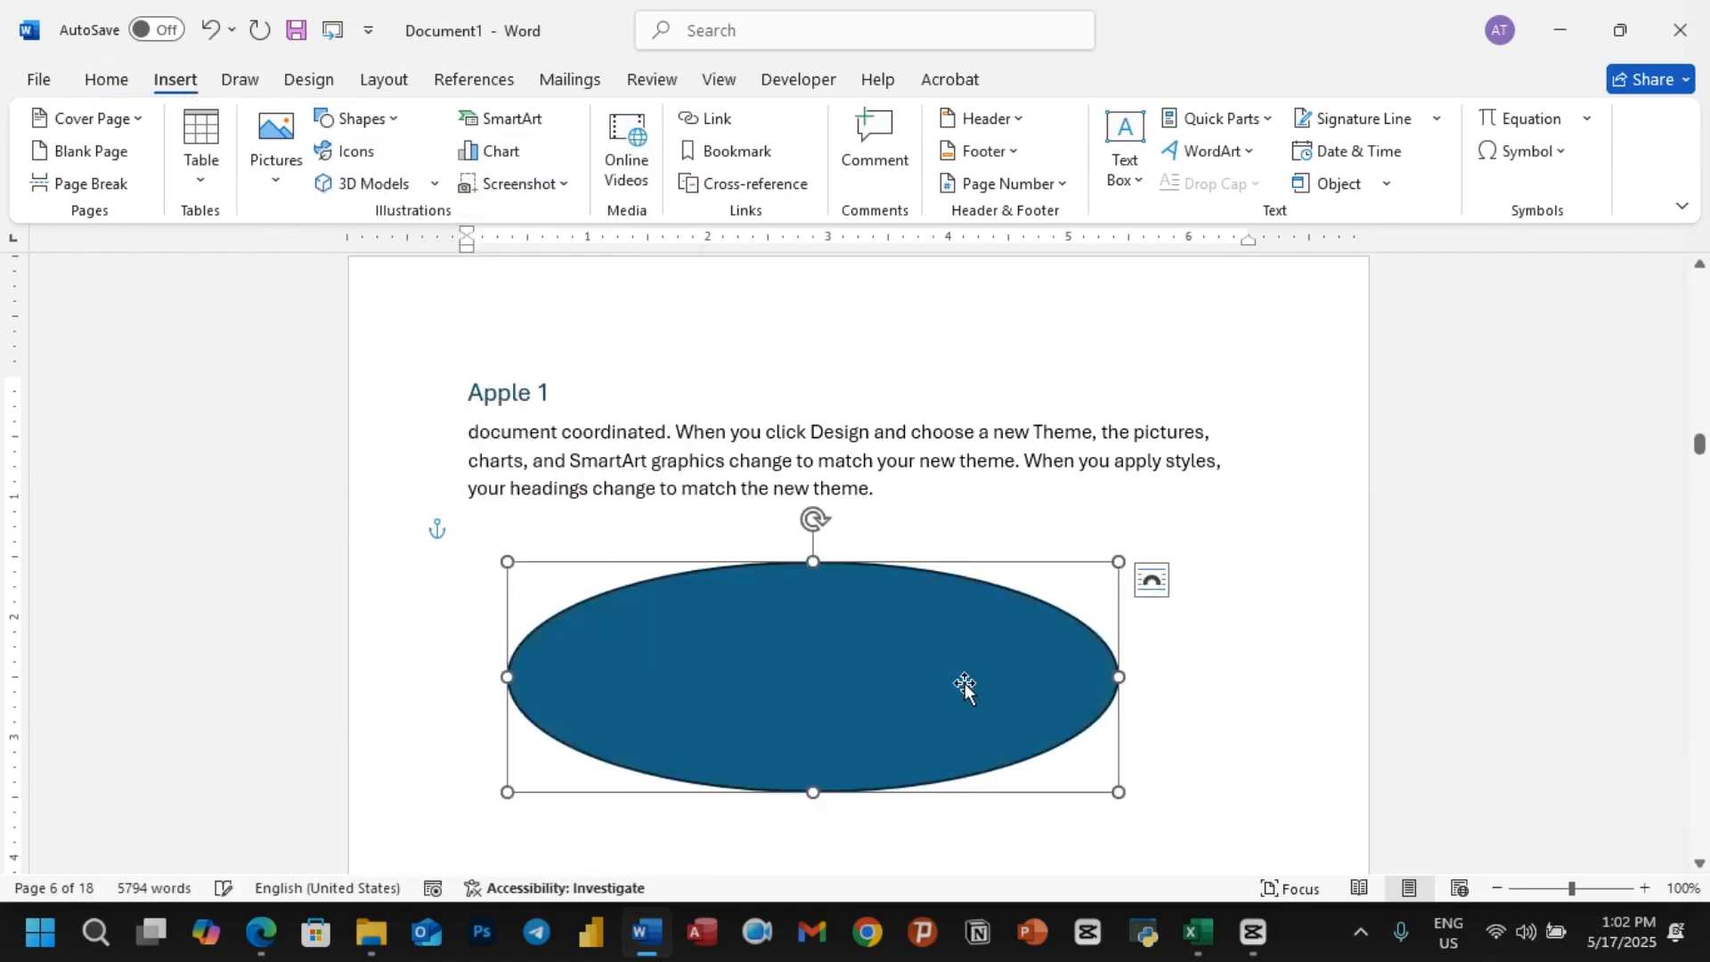
# Step: Add the caption "Figure 2:Shape" below the ellipse, using the Figure label
pyautogui.rightClick(744, 606)
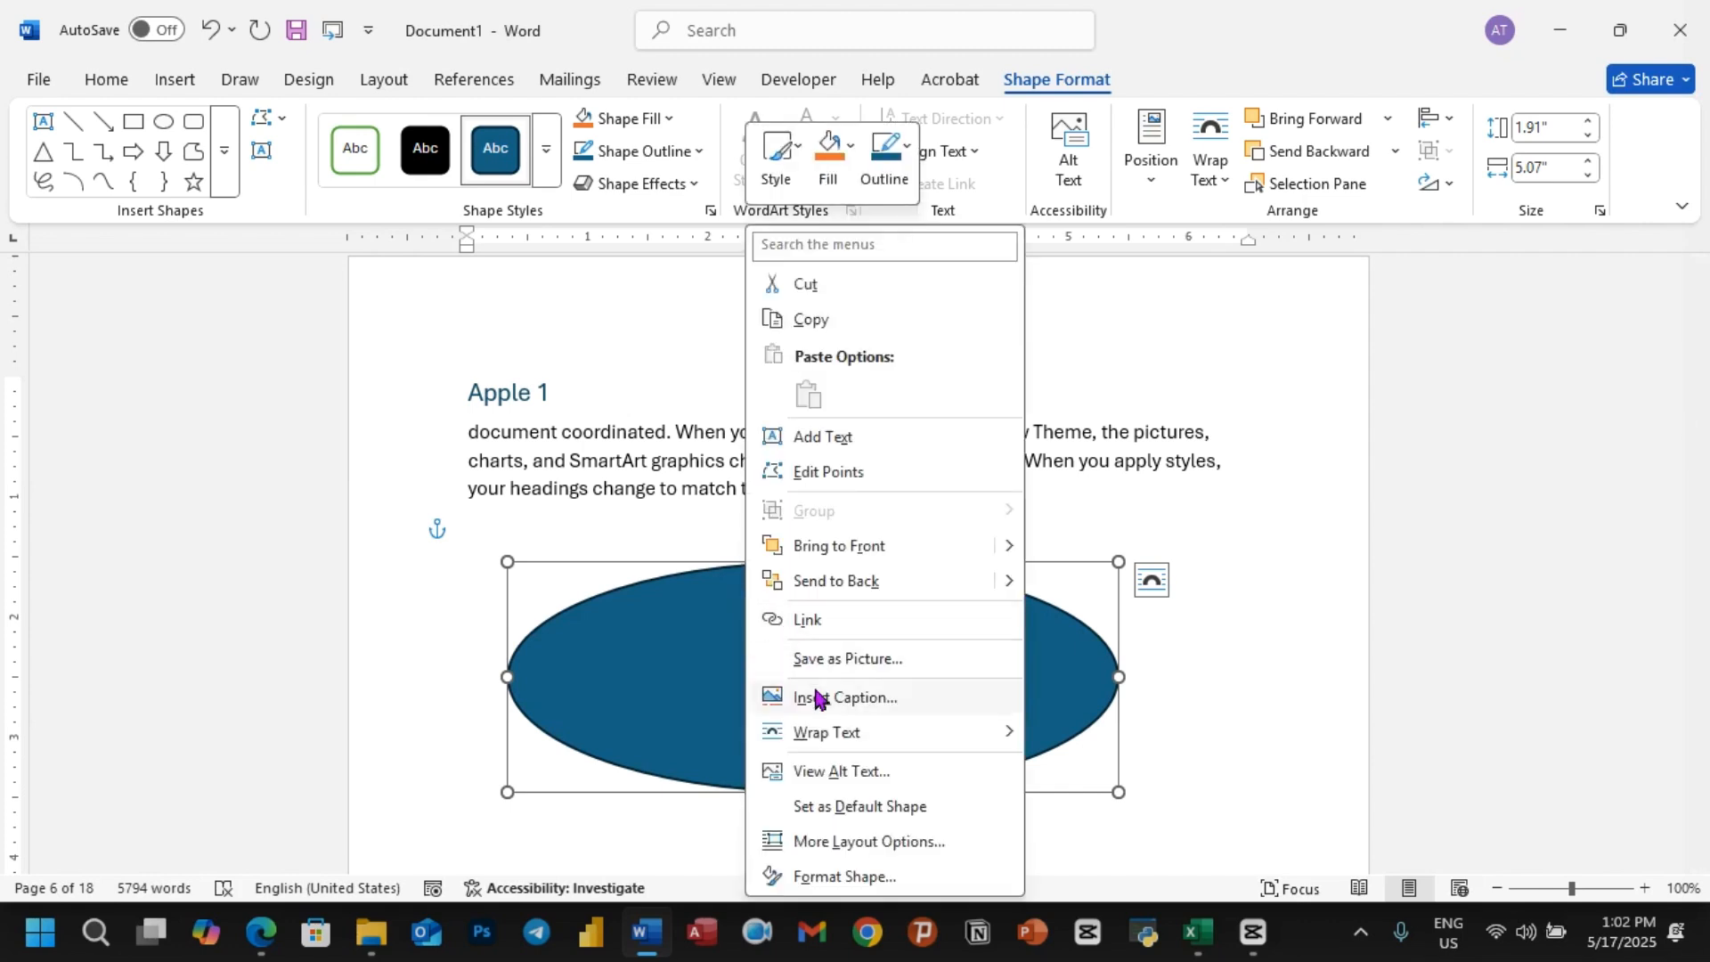
pyautogui.click(686, 647)
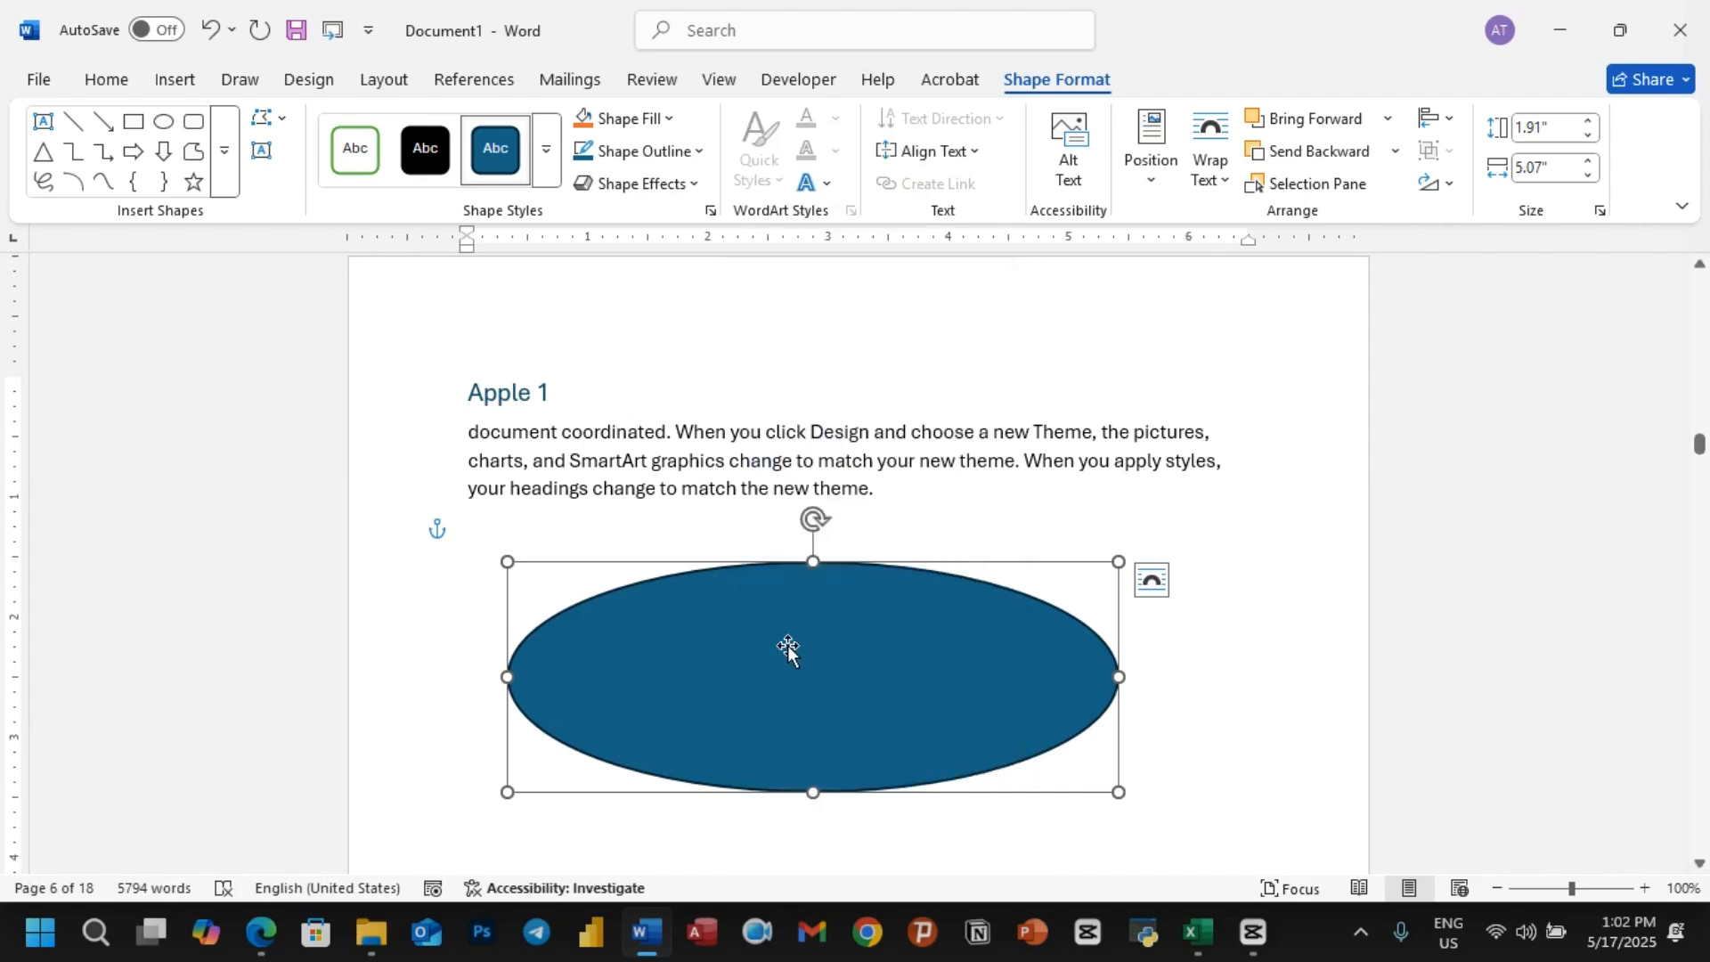
pyautogui.click(499, 85)
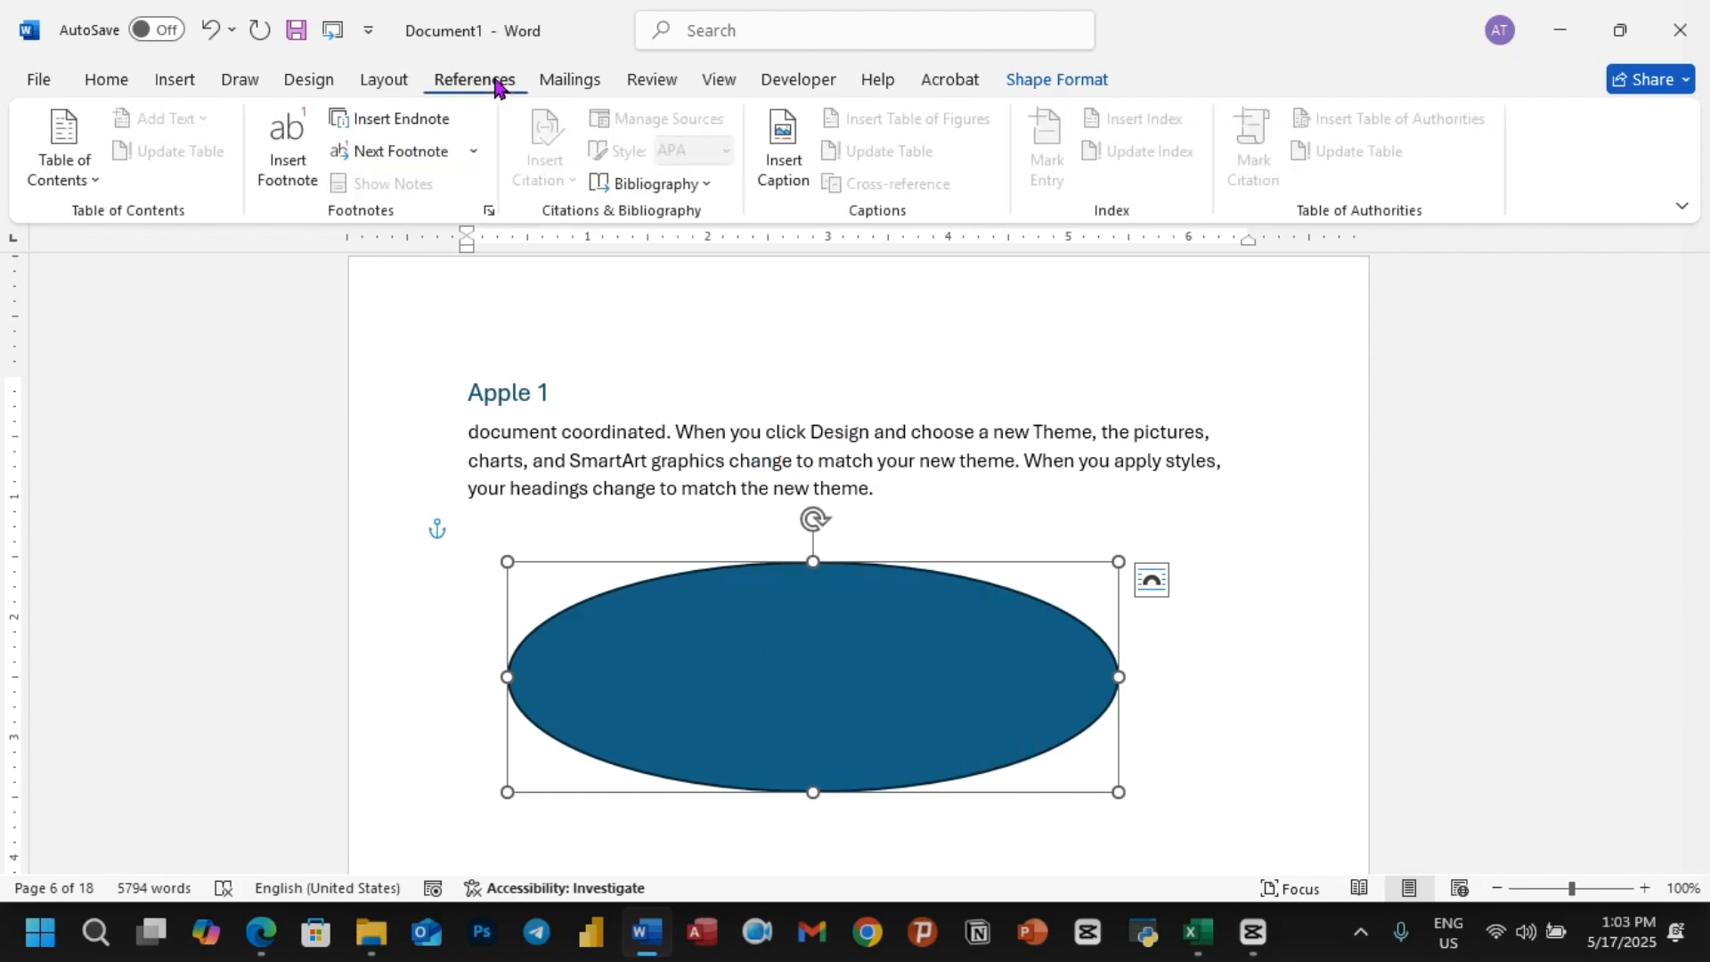
pyautogui.click(784, 169)
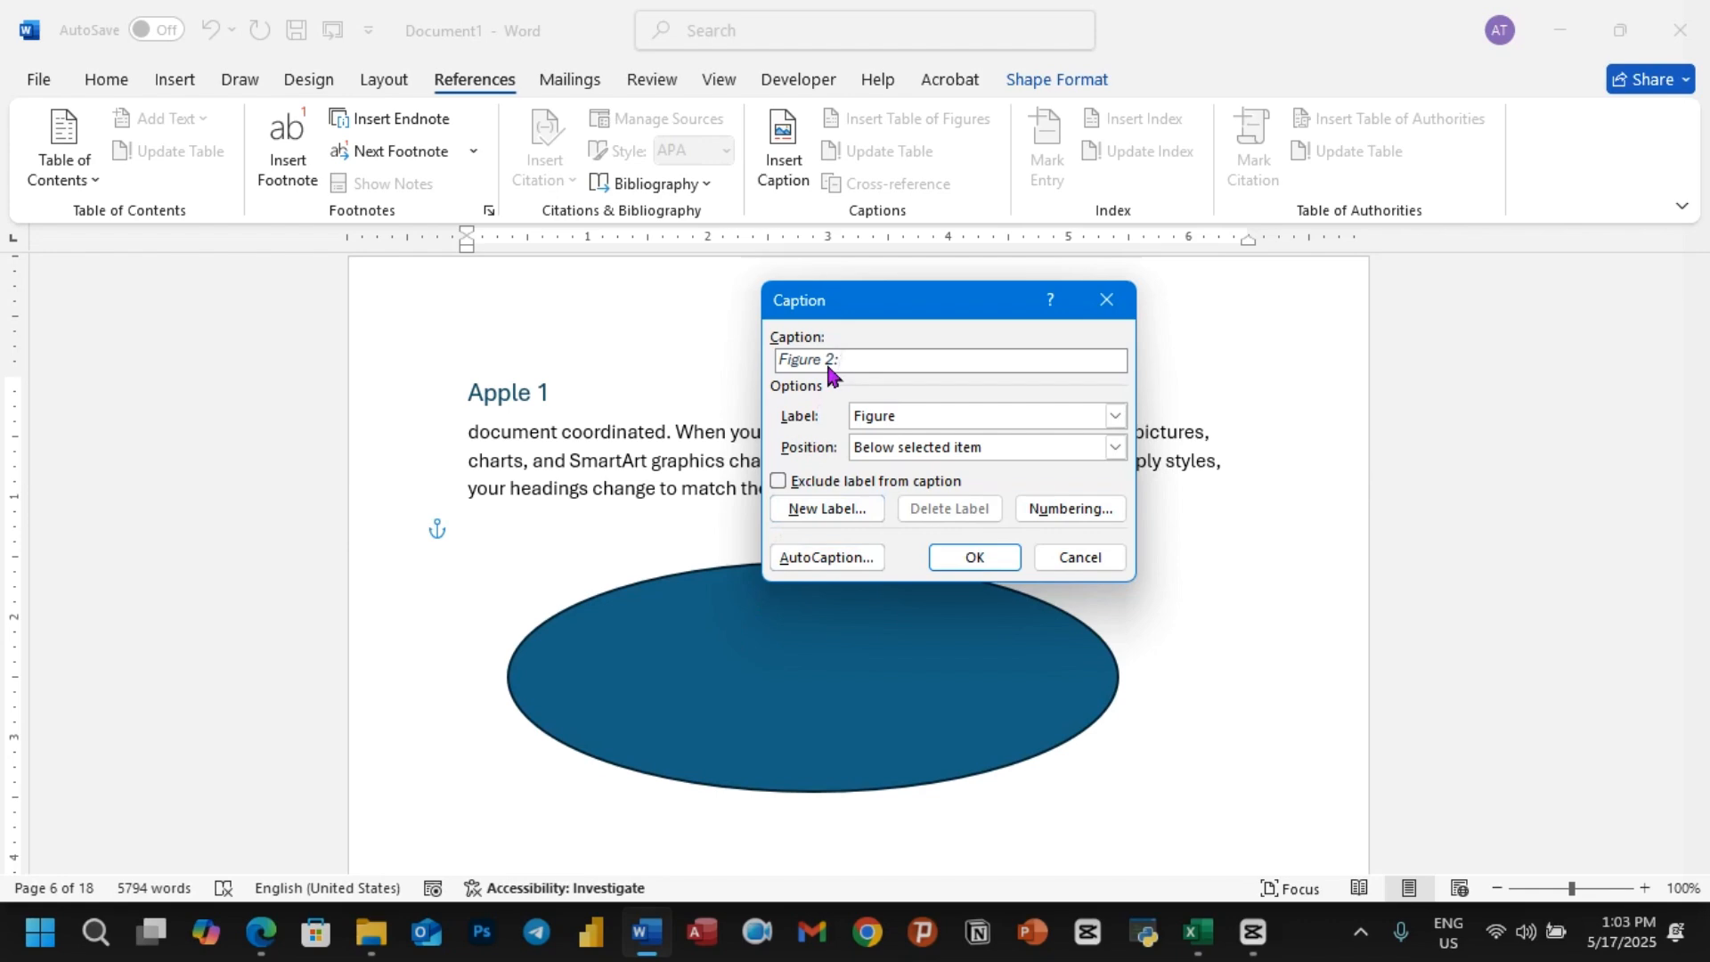
pyautogui.write('Shape')
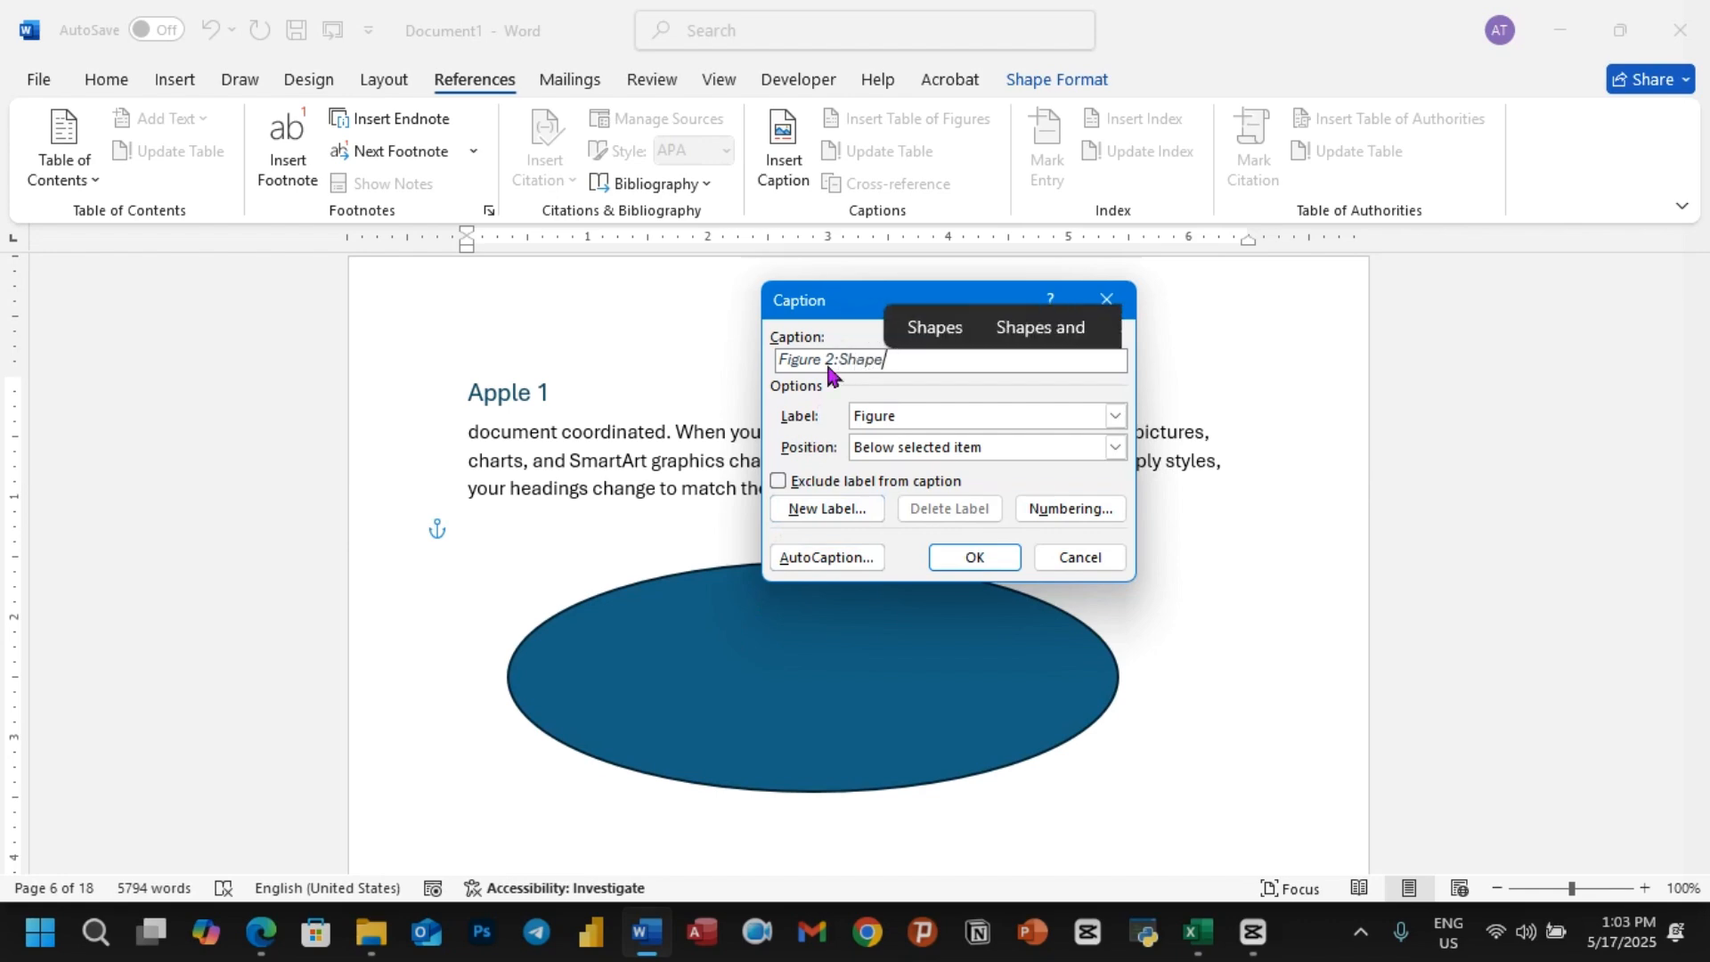
pyautogui.click(974, 557)
# Step: Start a new style from the first paragraph under the Apple2 heading and name it "Adnakot tube figure"
pyautogui.scroll(-15, 710, 534)
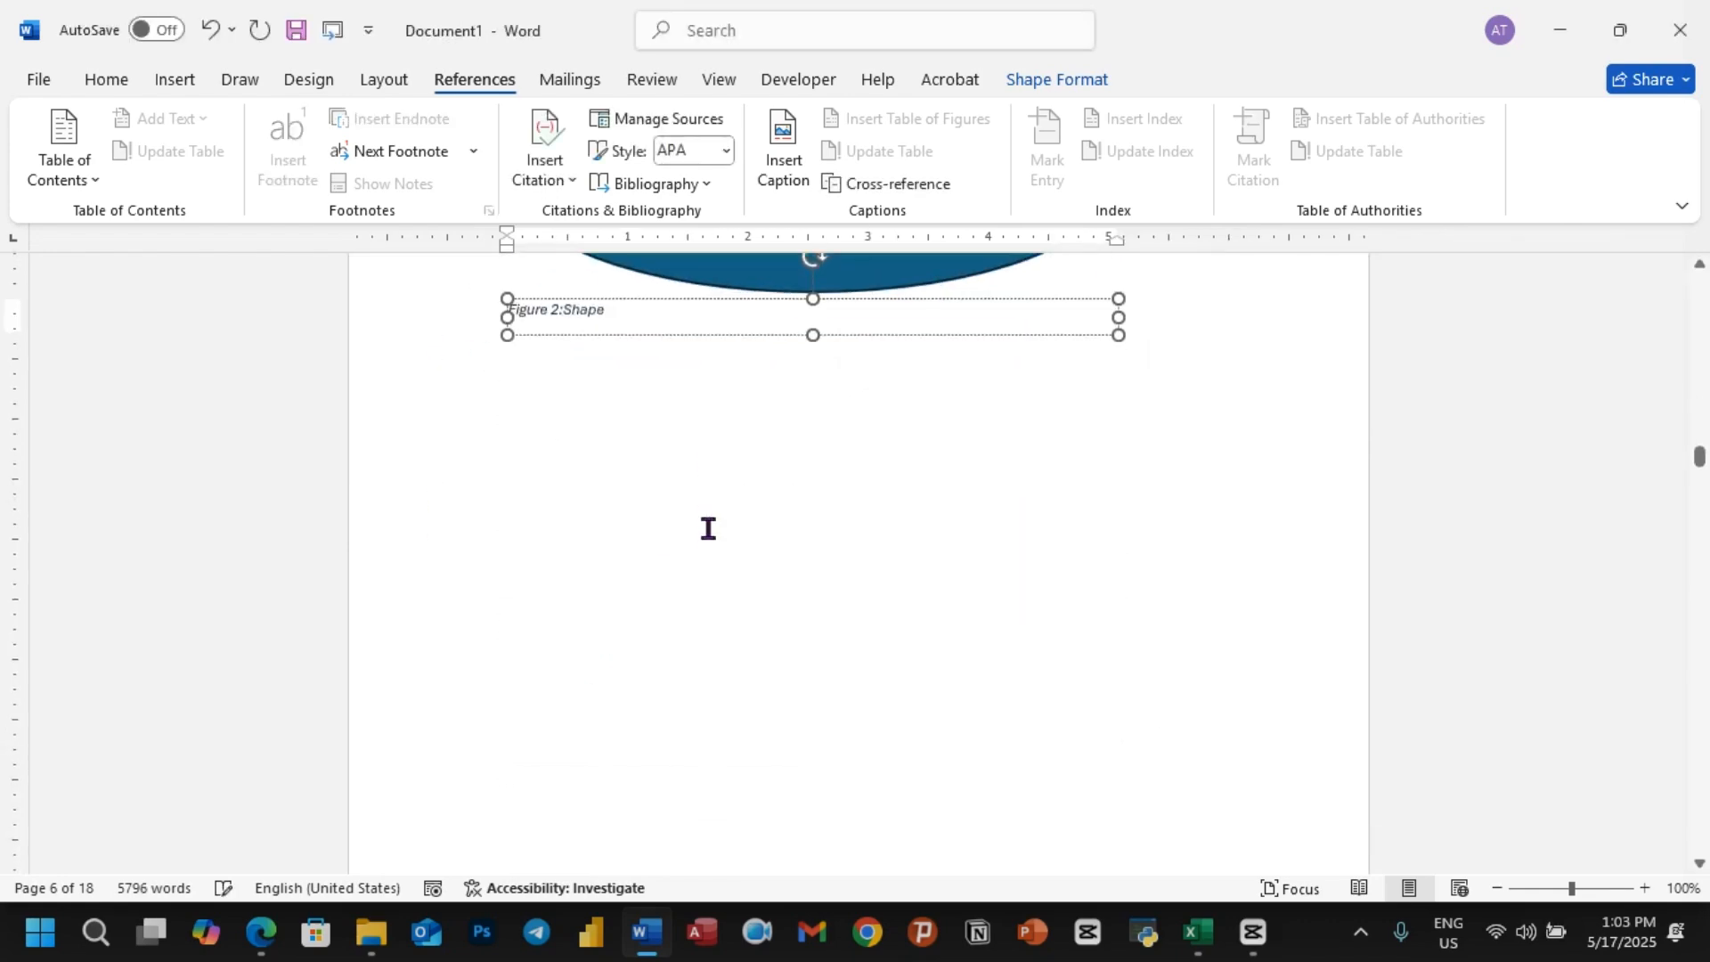
pyautogui.scroll(-12, 710, 539)
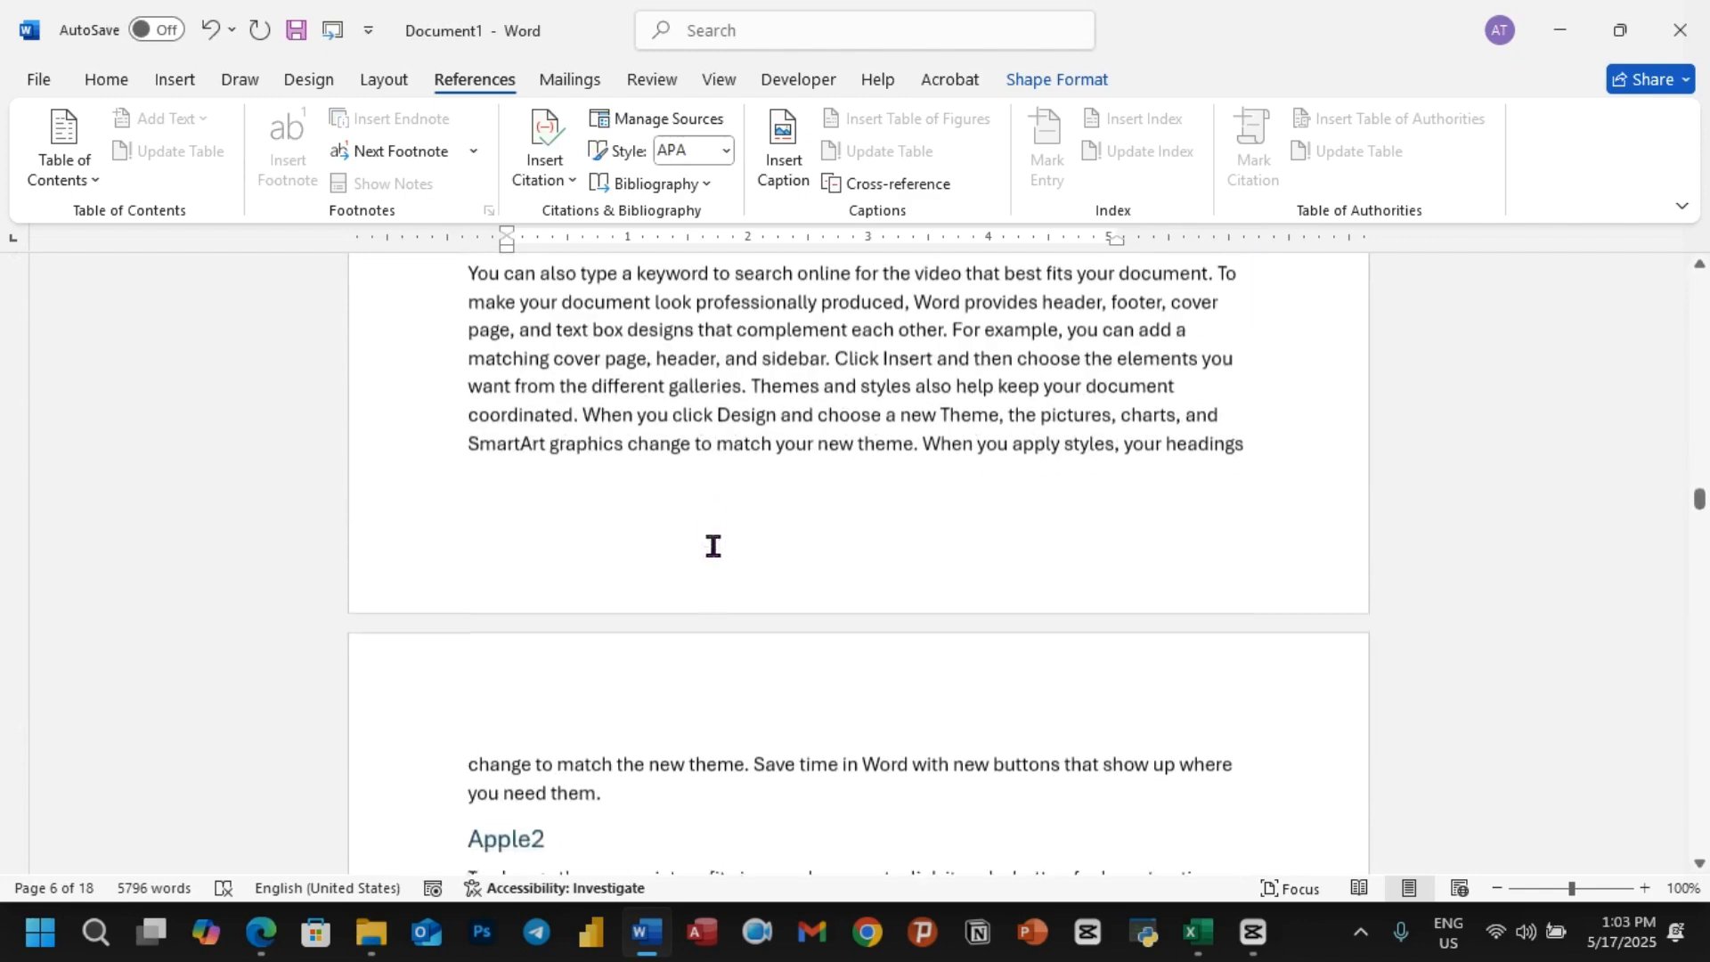
pyautogui.scroll(-6, 714, 546)
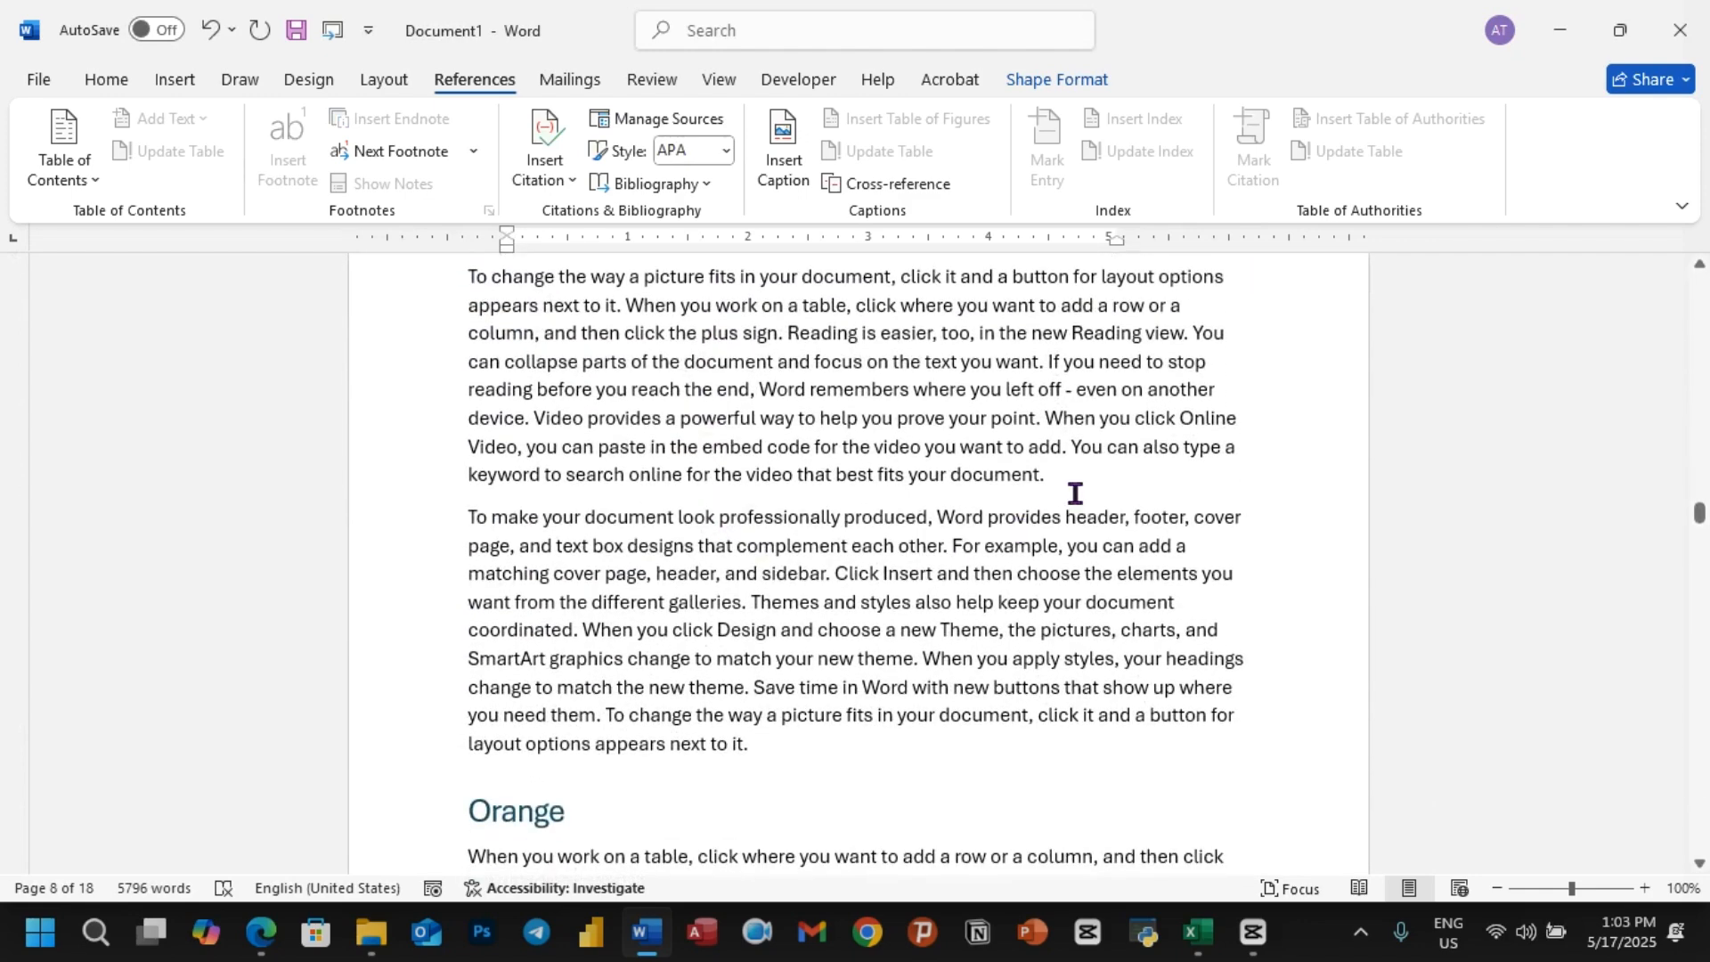
pyautogui.click(1075, 494)
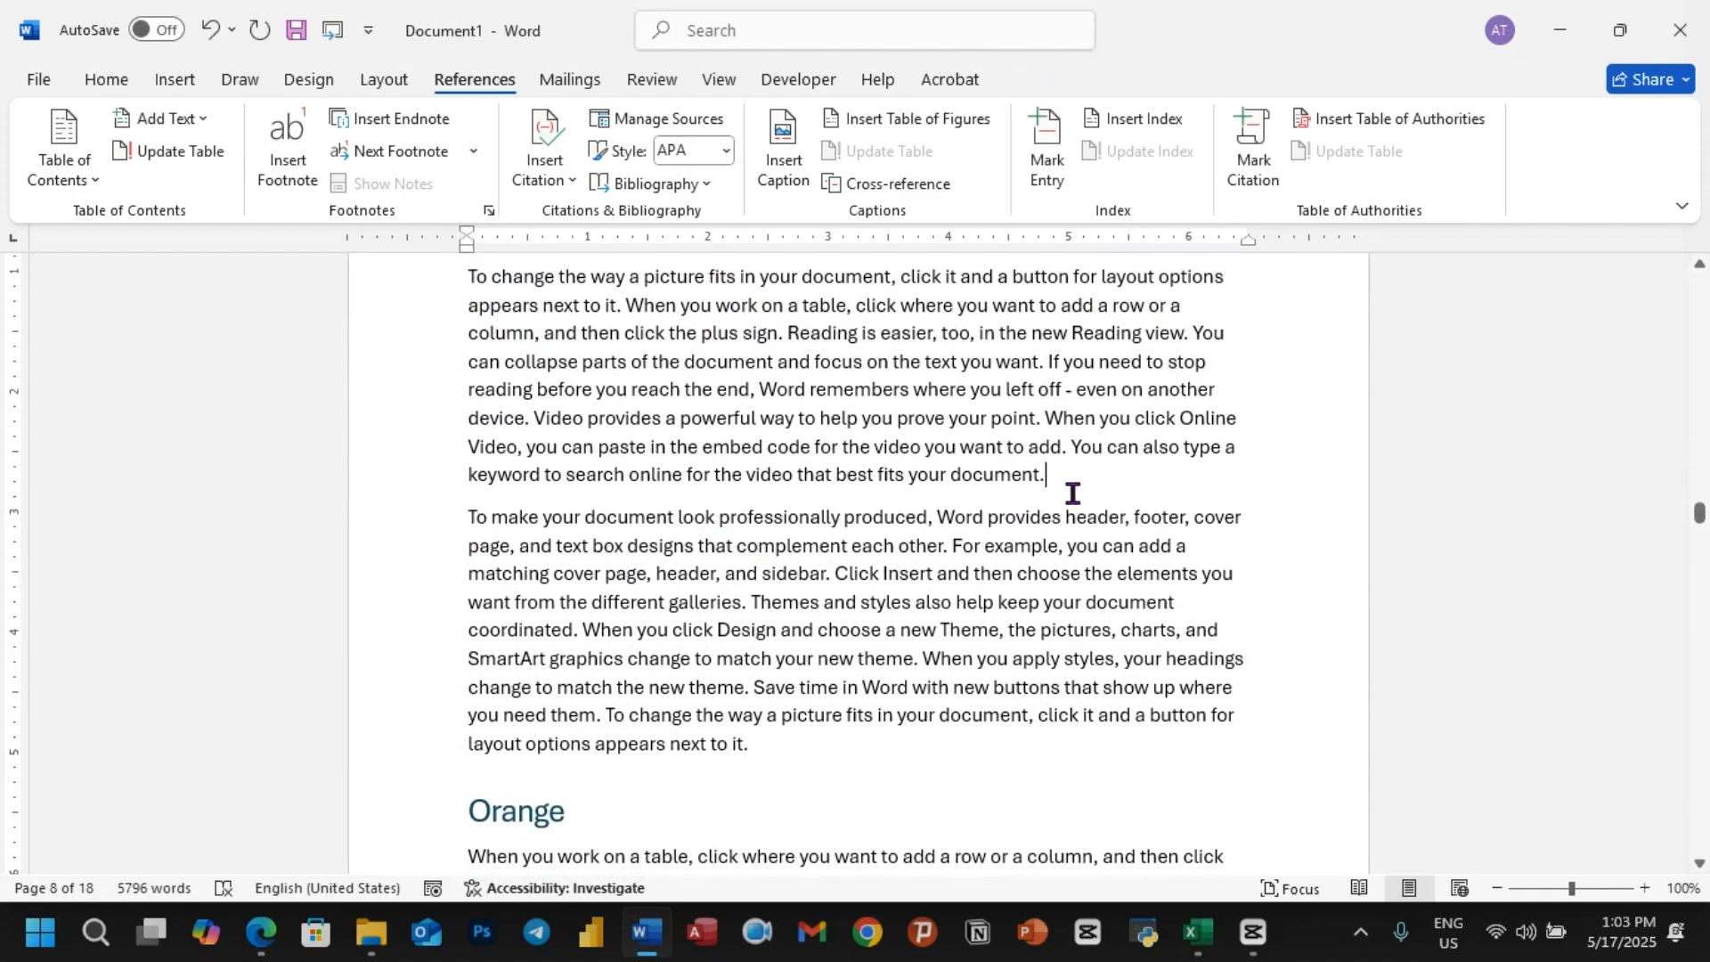
pyautogui.click(107, 82)
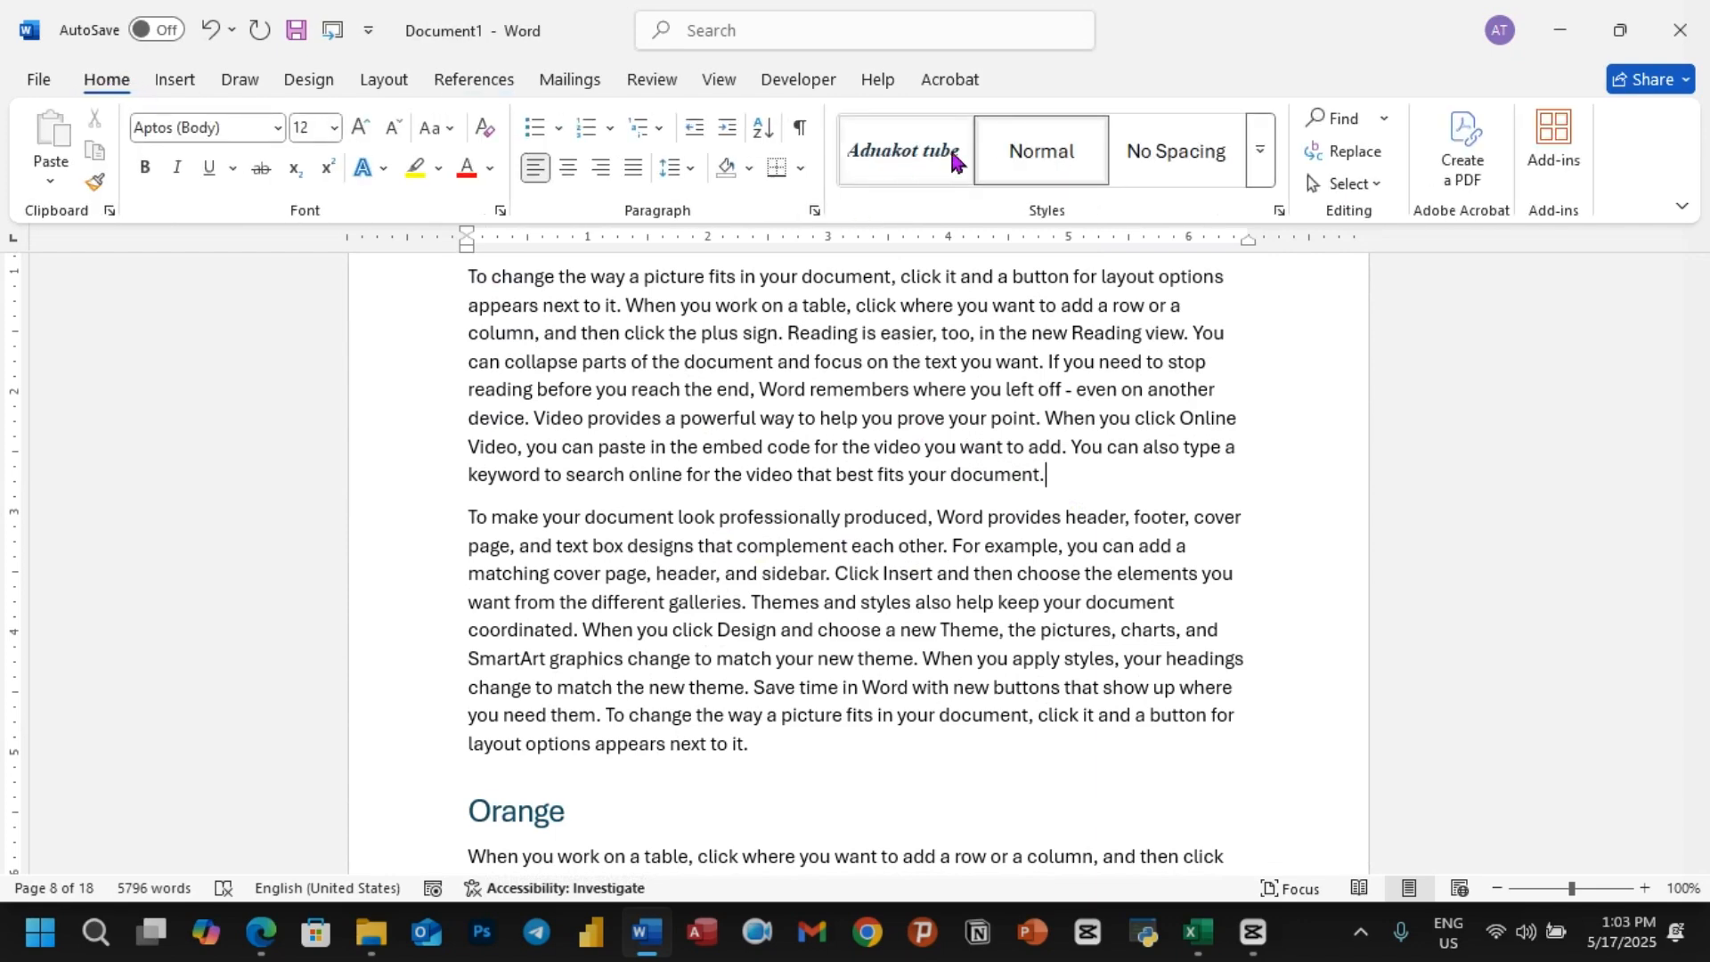
pyautogui.click(1259, 150)
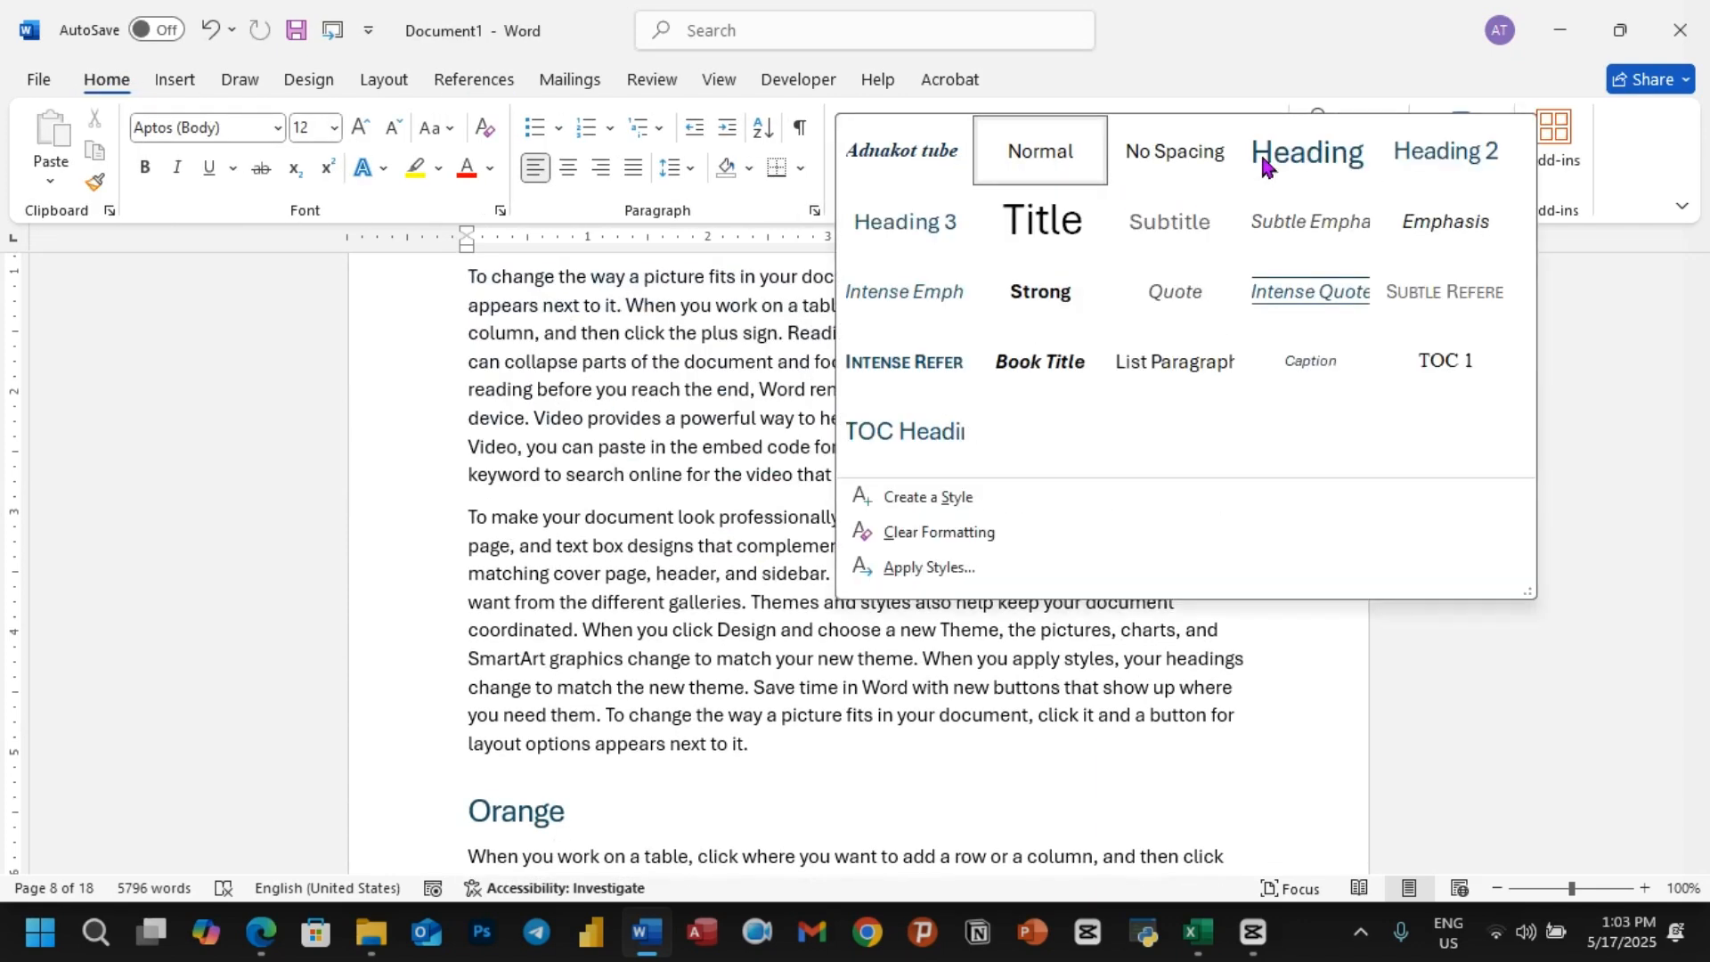
pyautogui.click(949, 496)
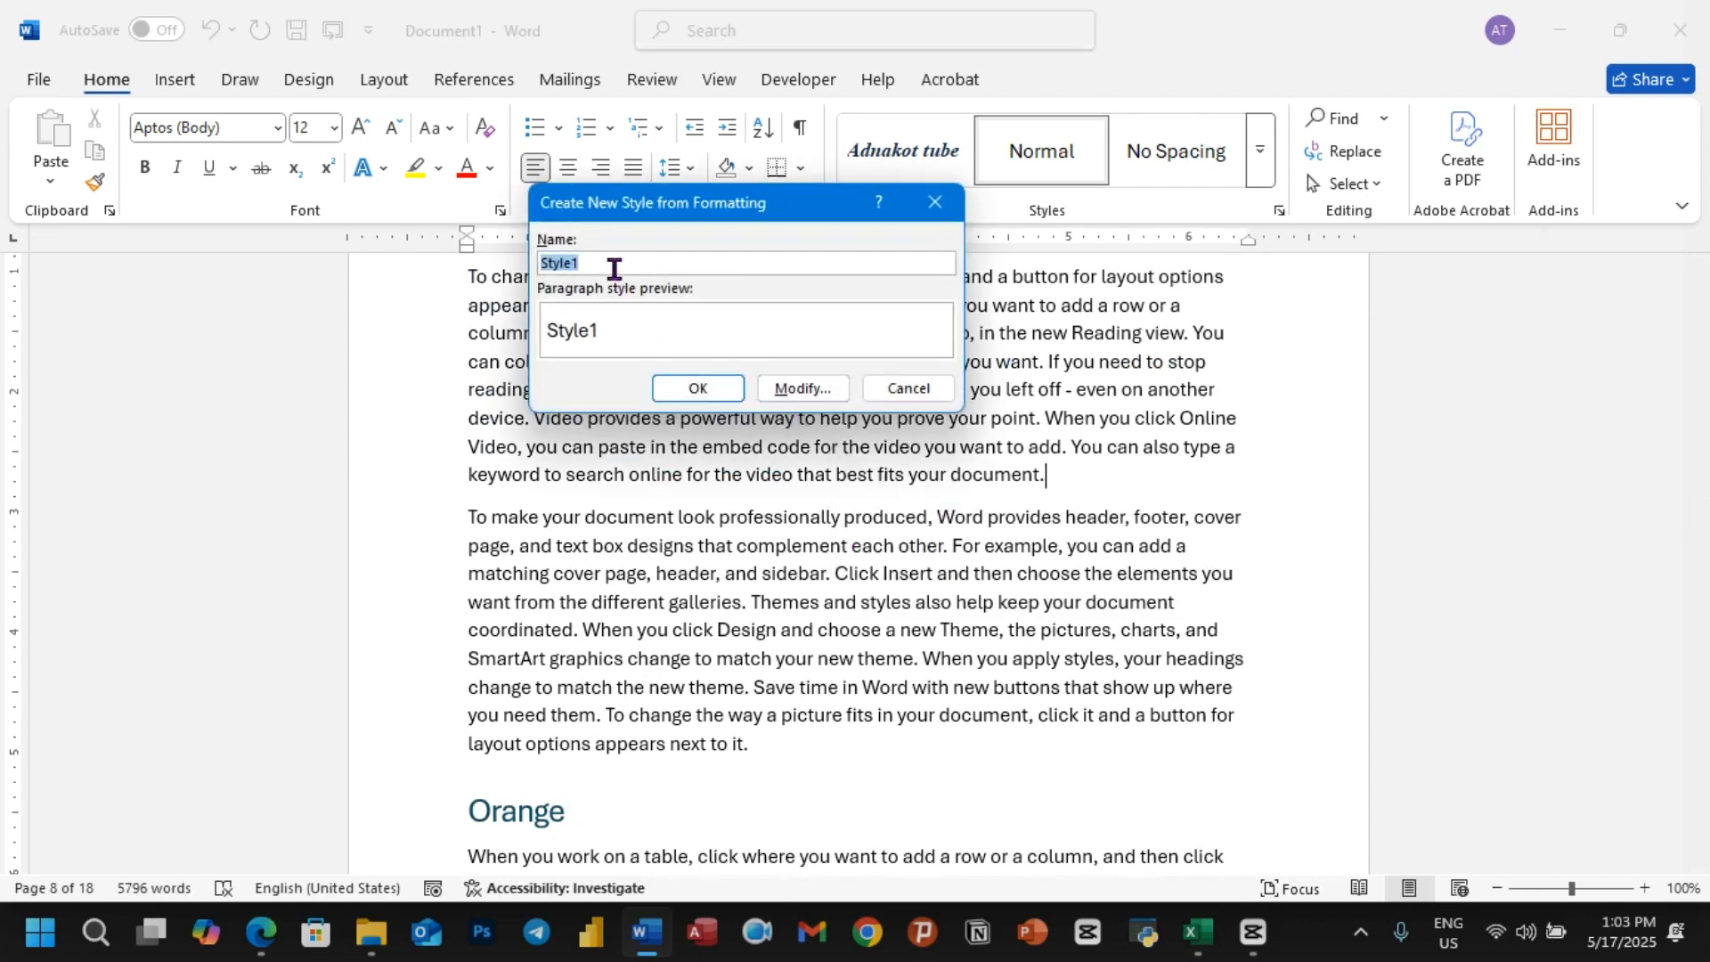
pyautogui.write('Adnakot tube ')
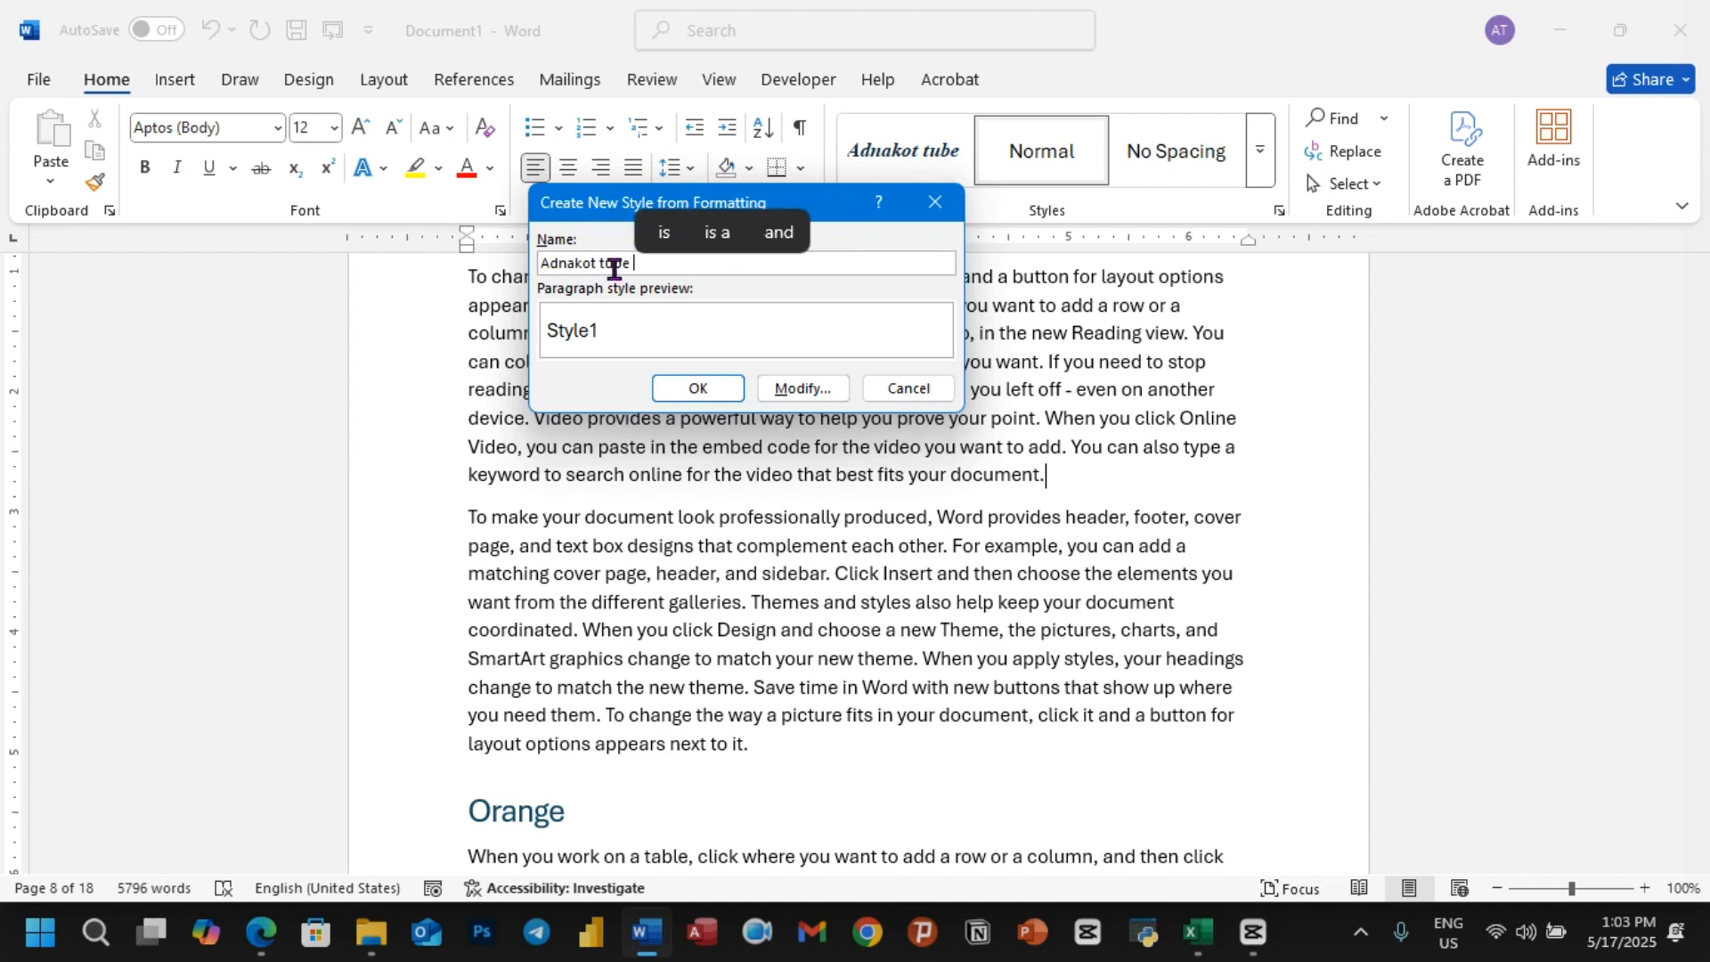
pyautogui.write('figure')
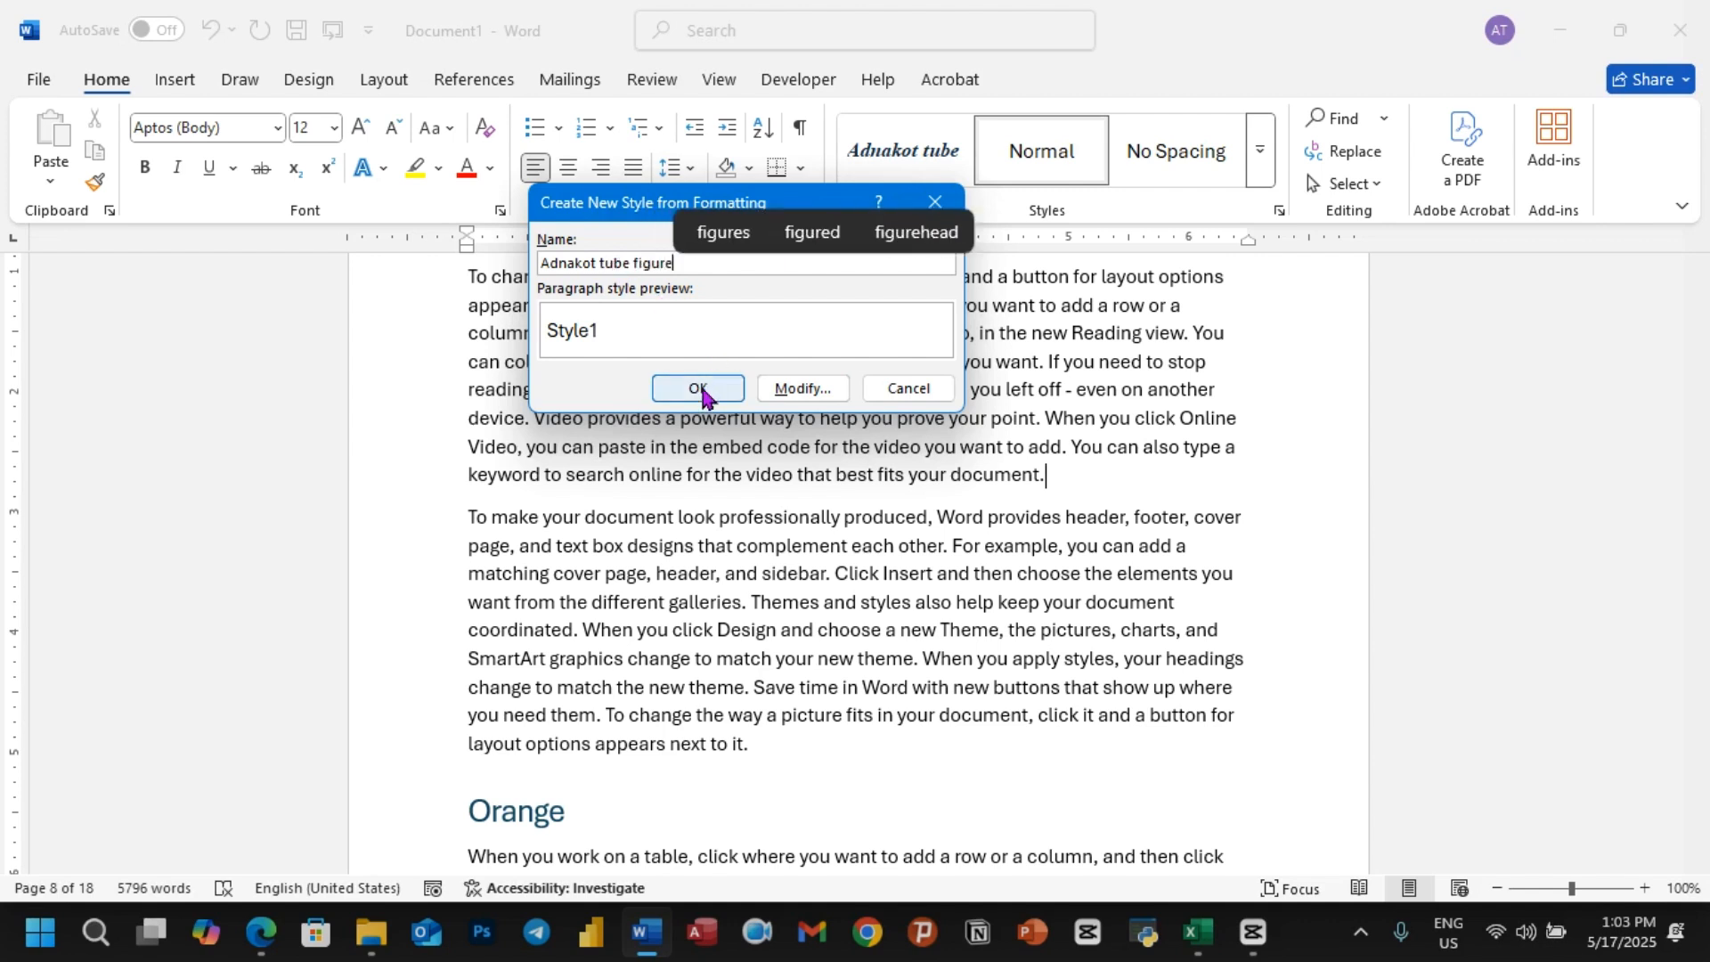
# Step: Open the new style's detailed formatting and set its font to Times New Roman
pyautogui.click(800, 390)
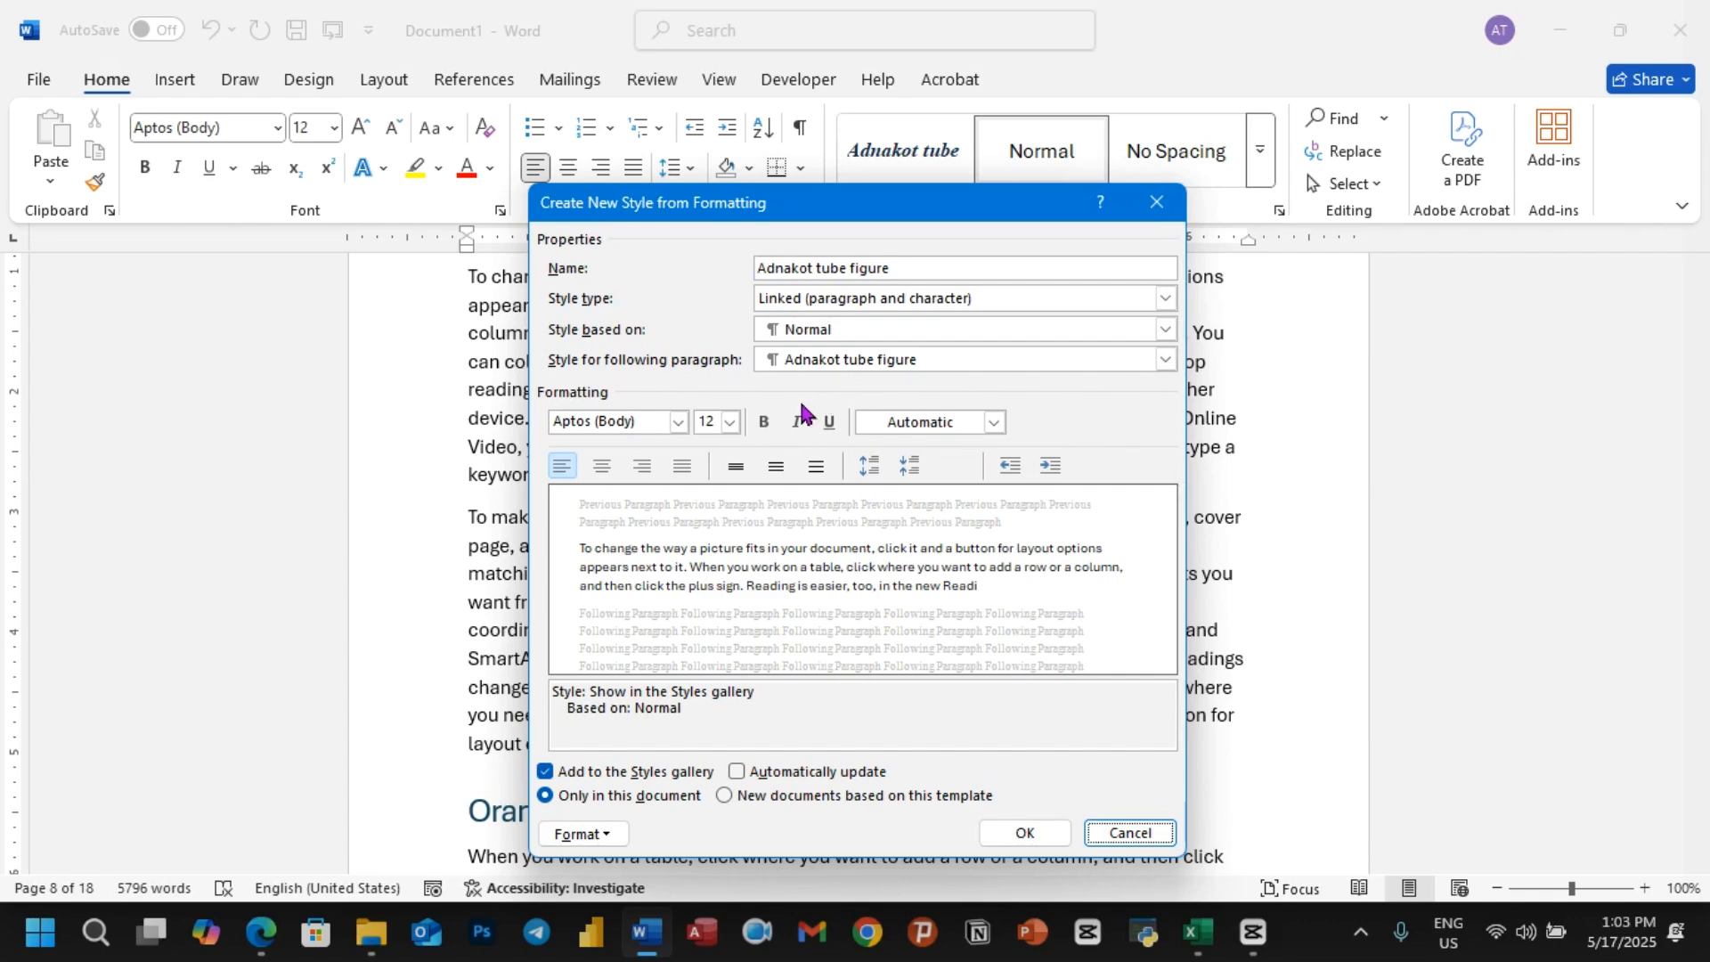
pyautogui.click(677, 421)
pyautogui.click(650, 507)
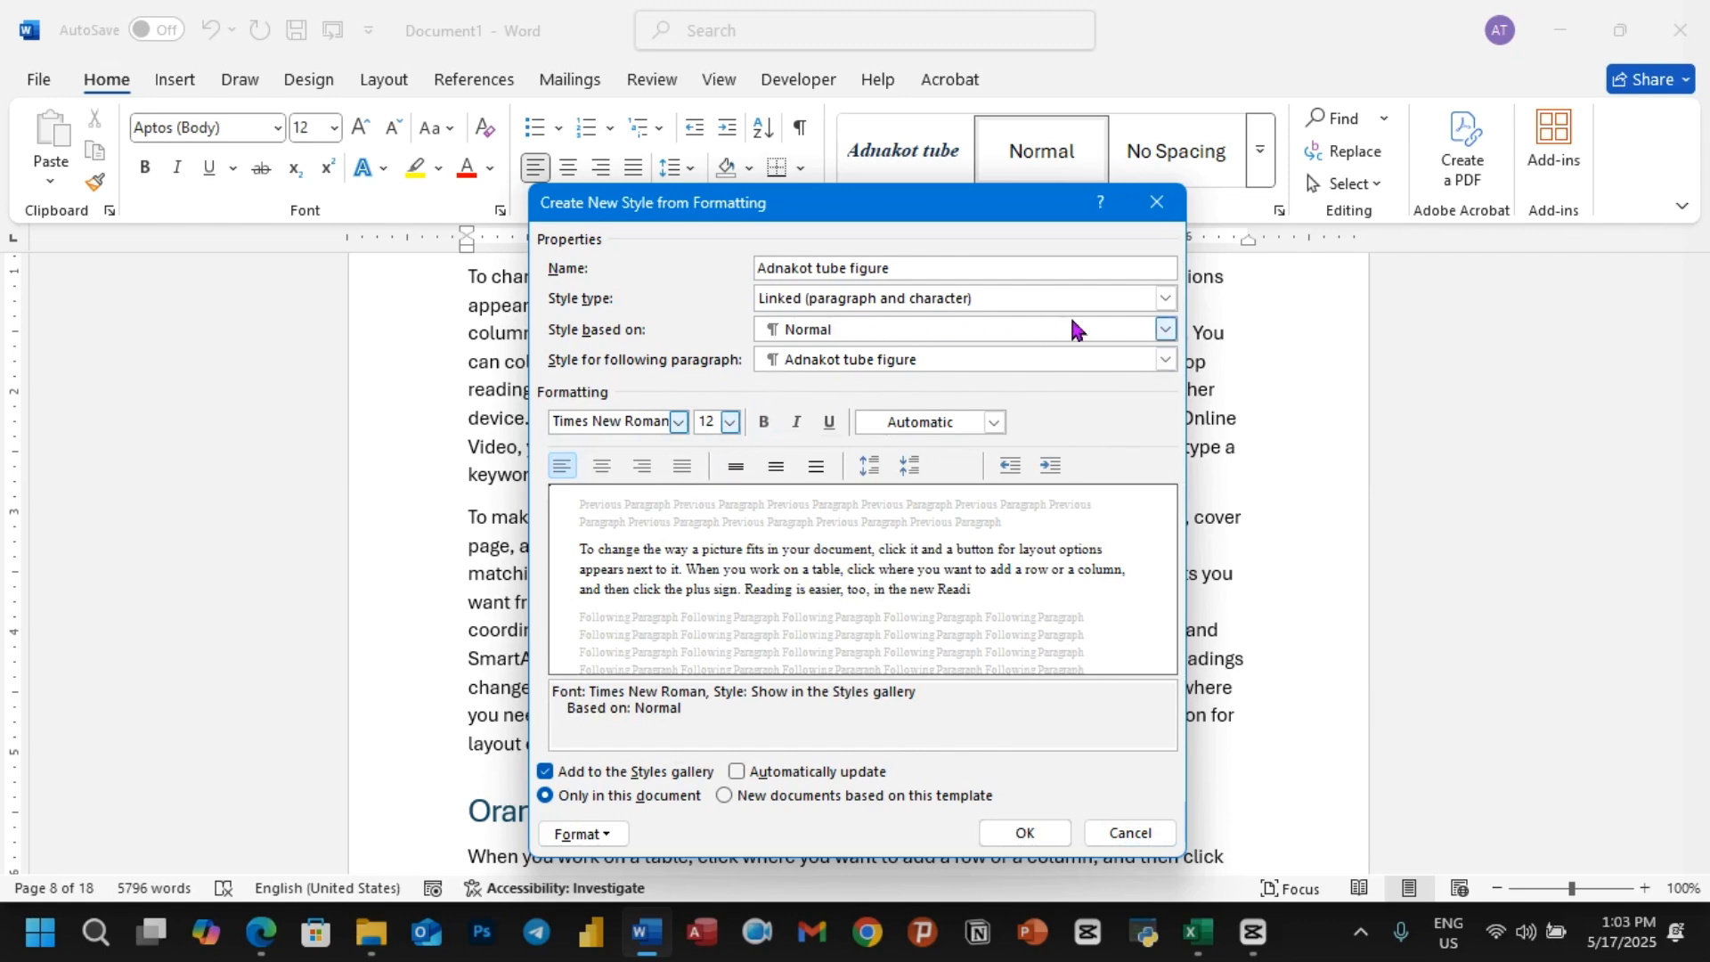
# Step: Base the new style on Caption, set Caption as the following paragraph's style, and create the style
pyautogui.click(1164, 329)
pyautogui.scroll(-3, 874, 499)
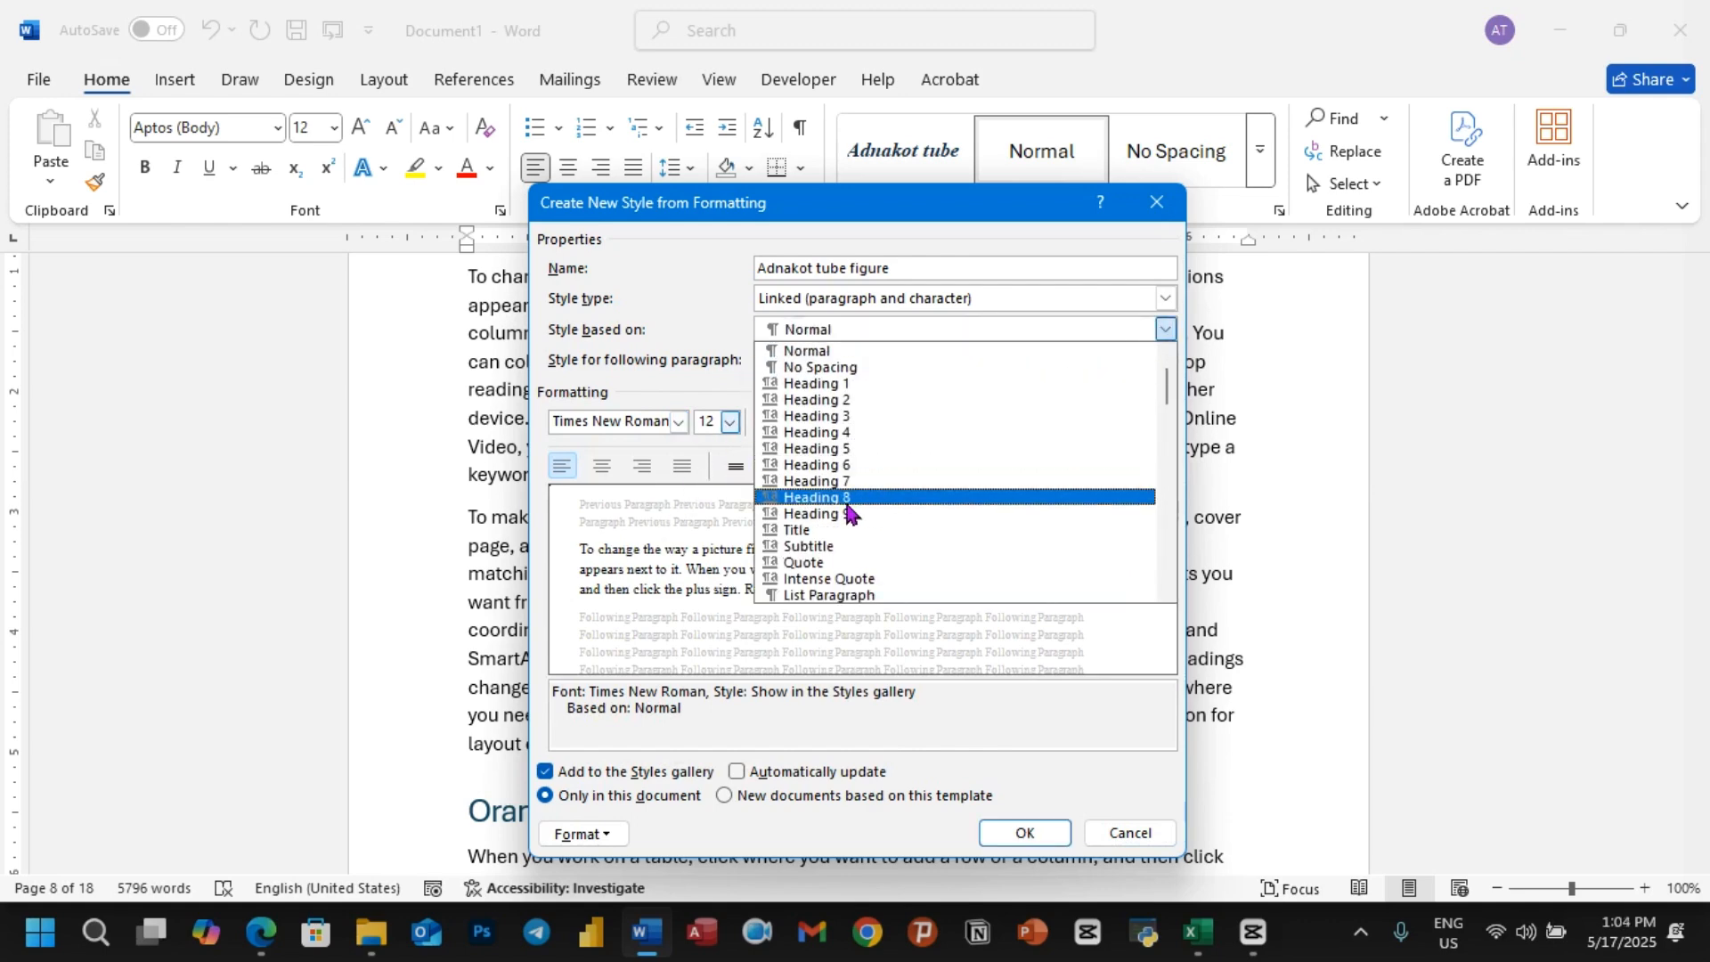
pyautogui.scroll(-1, 817, 561)
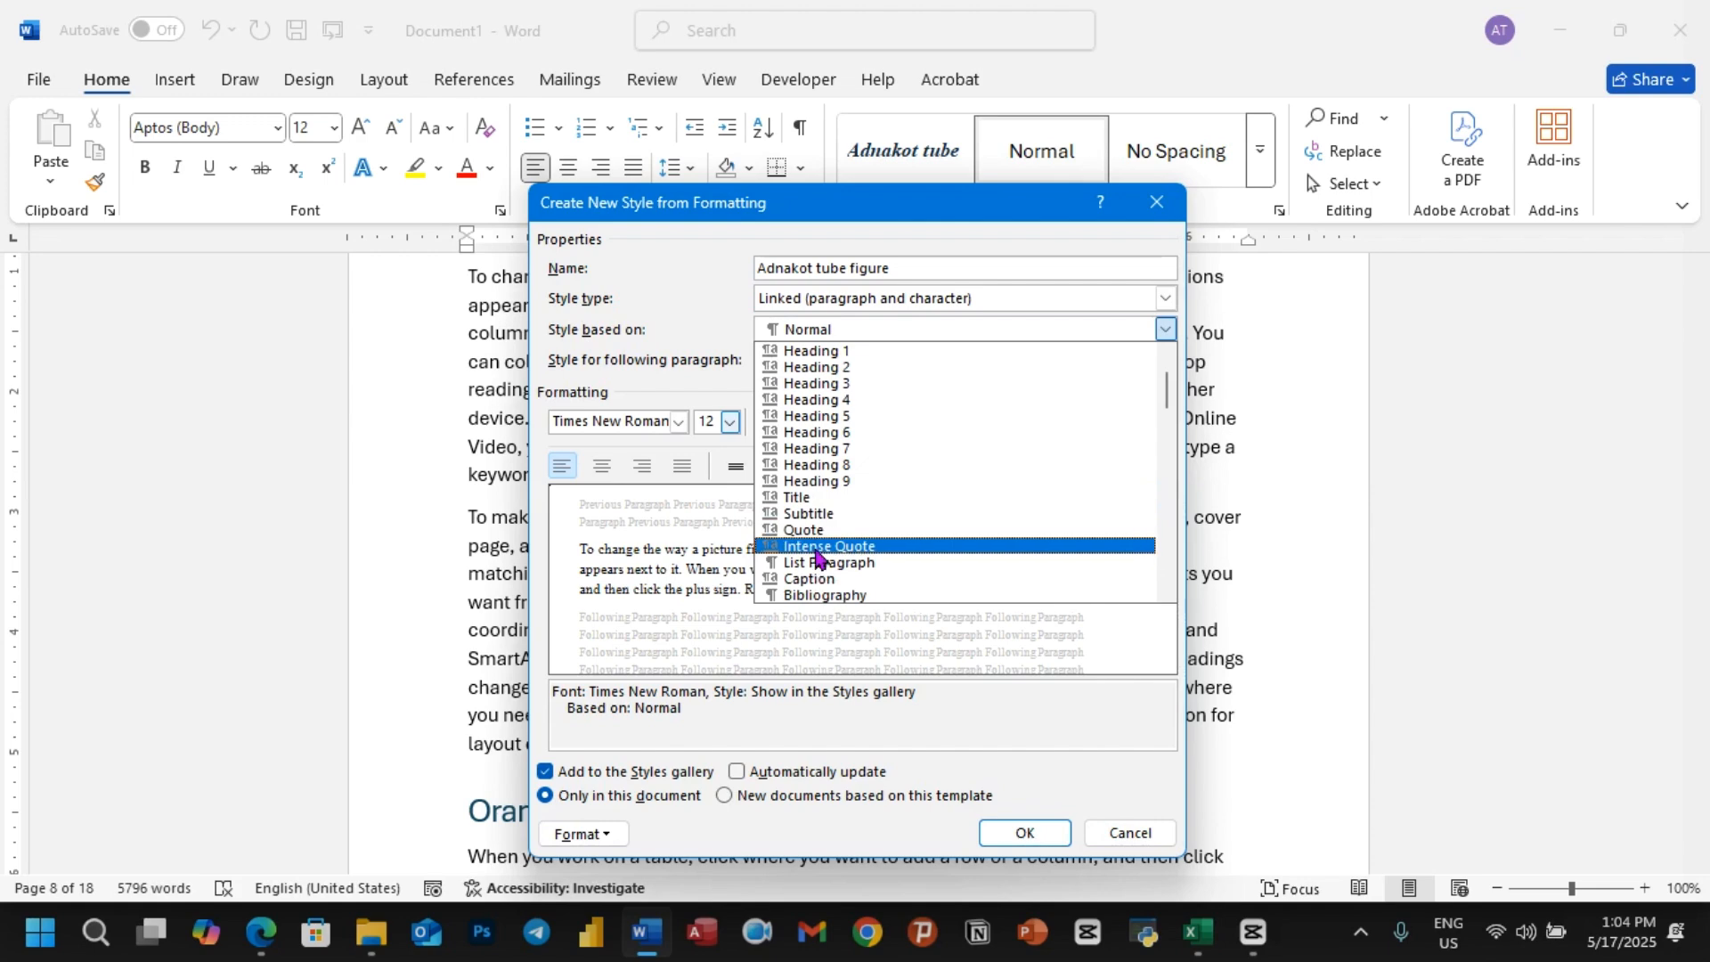
pyautogui.click(817, 579)
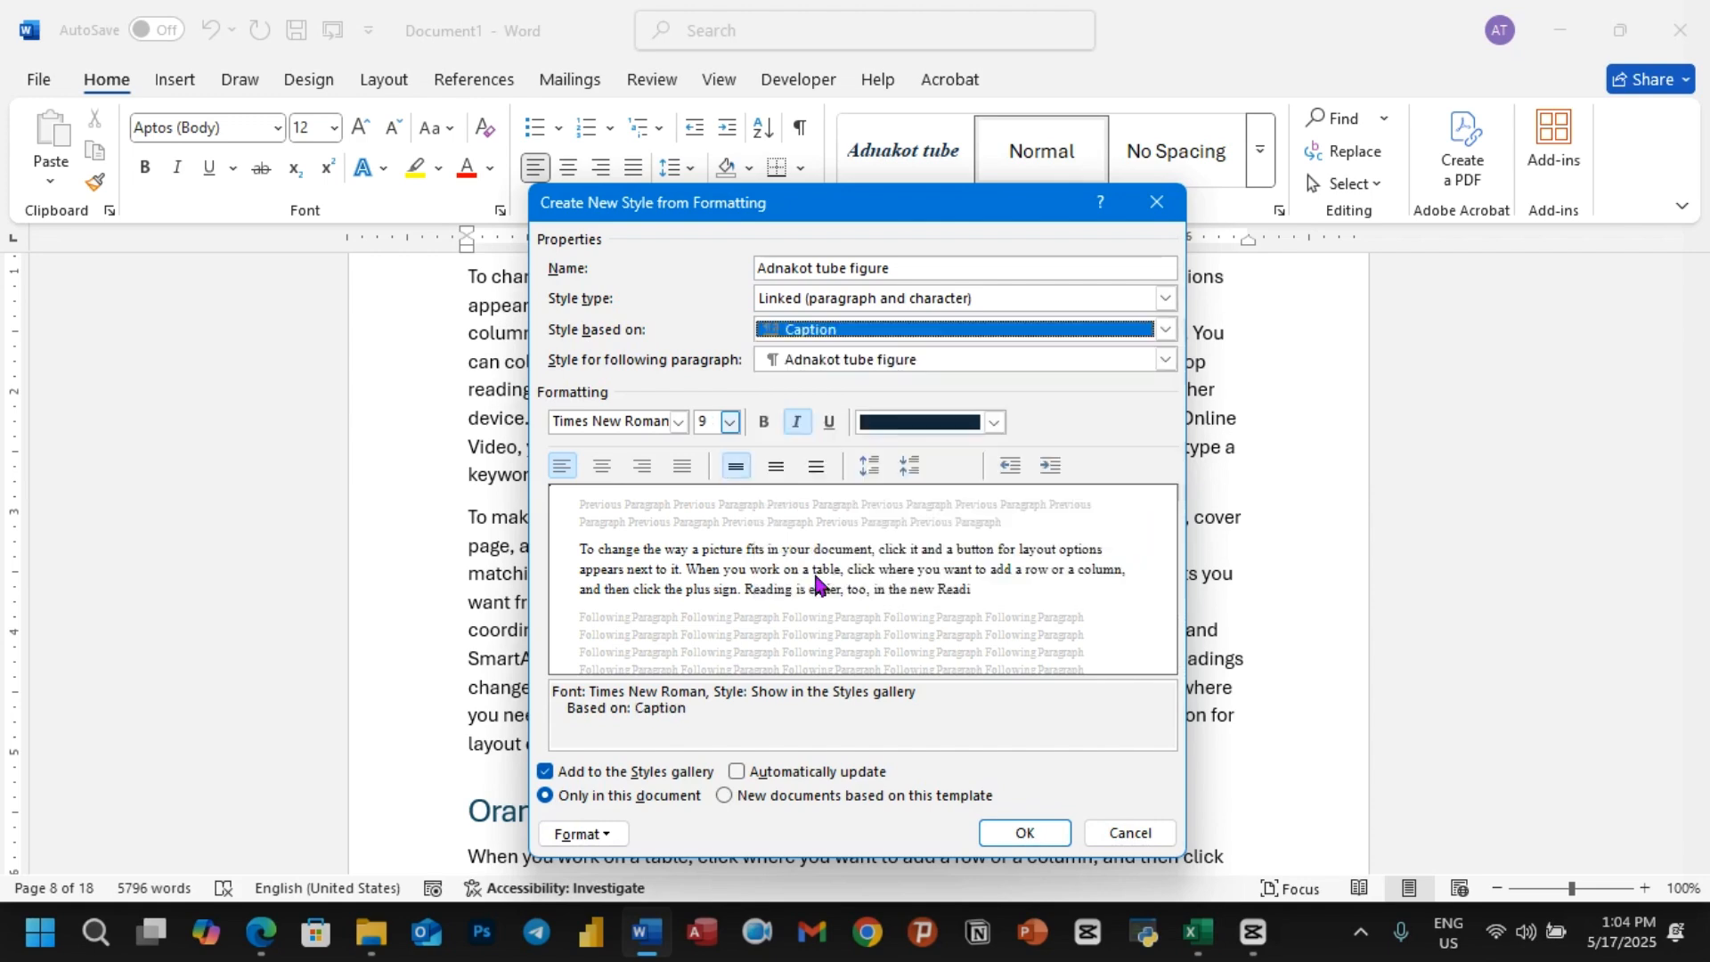
pyautogui.click(960, 360)
pyautogui.scroll(-1, 830, 579)
pyautogui.click(830, 581)
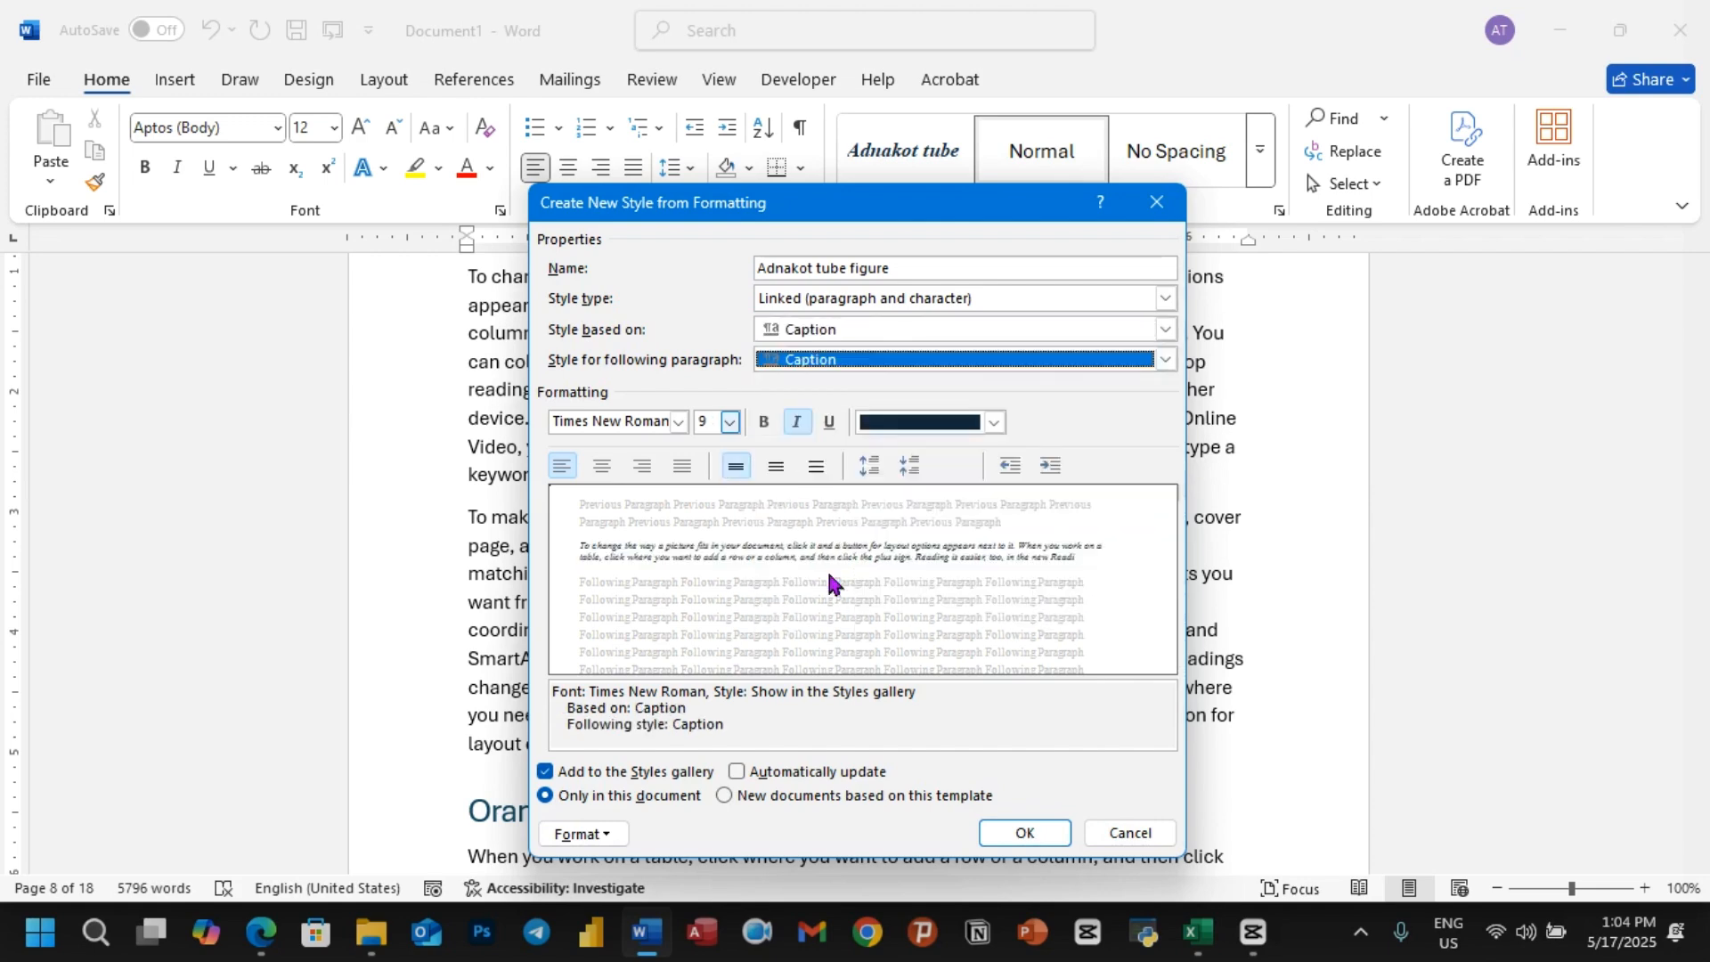
pyautogui.click(1024, 832)
# Step: Add blank lines after the paragraph ending "matching cover page, header, and sidebar." on page 9
pyautogui.scroll(-2, 687, 554)
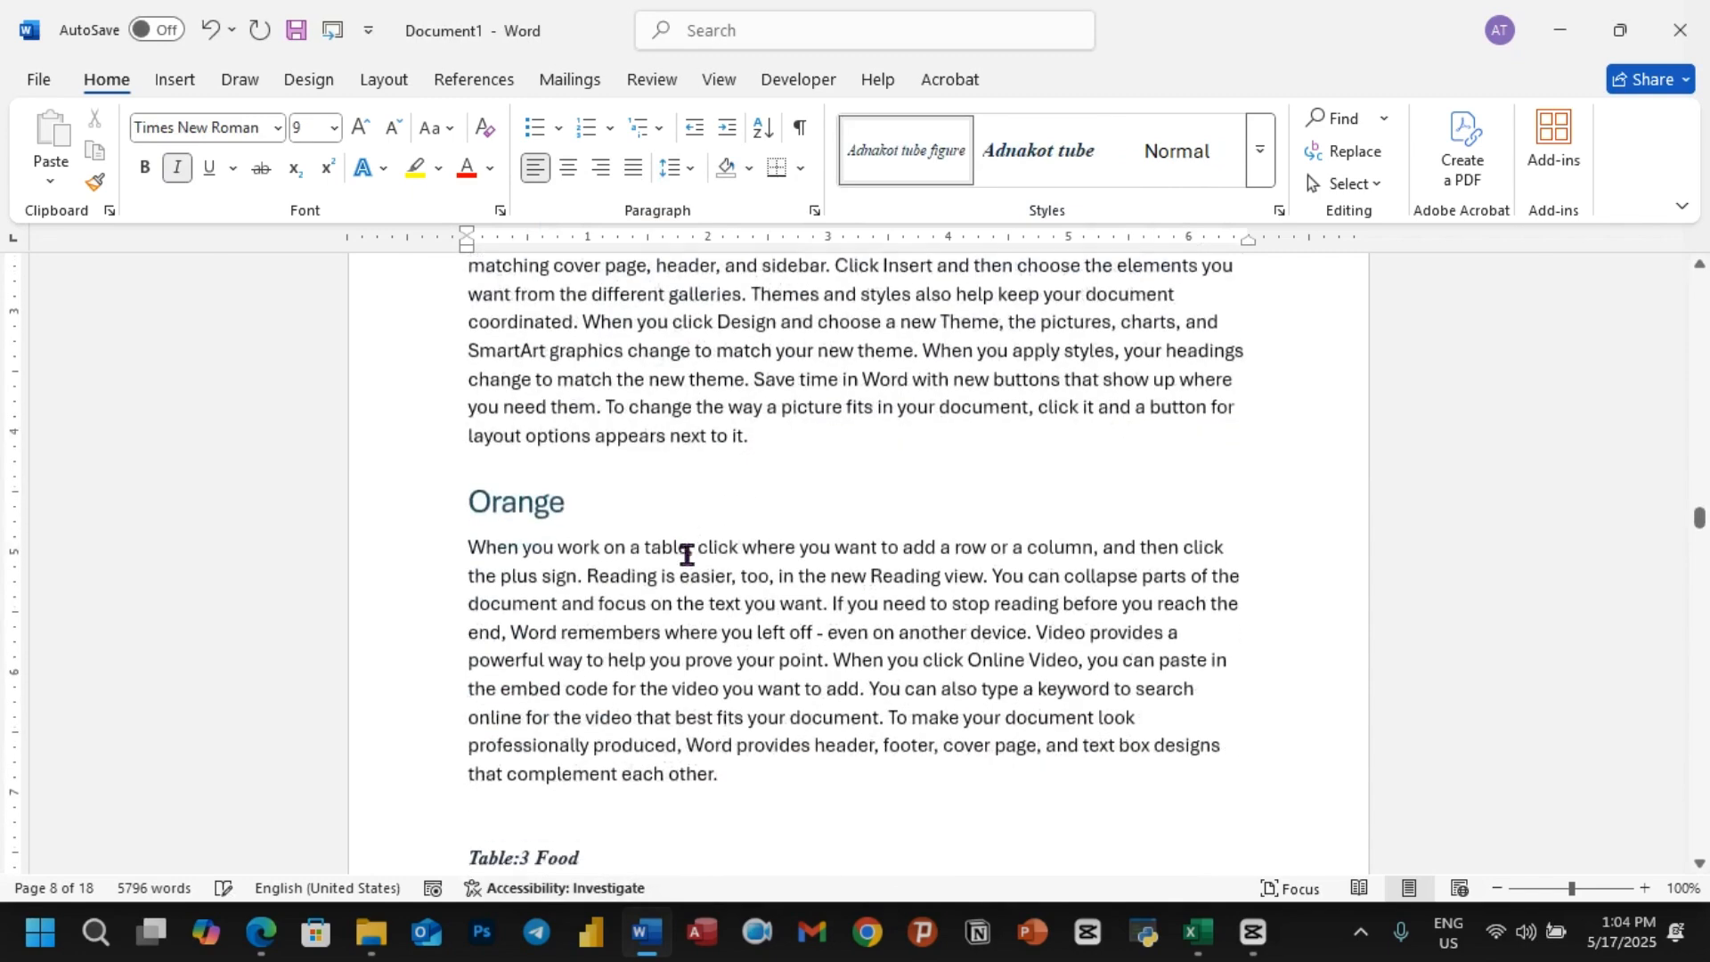
pyautogui.scroll(-10, 687, 554)
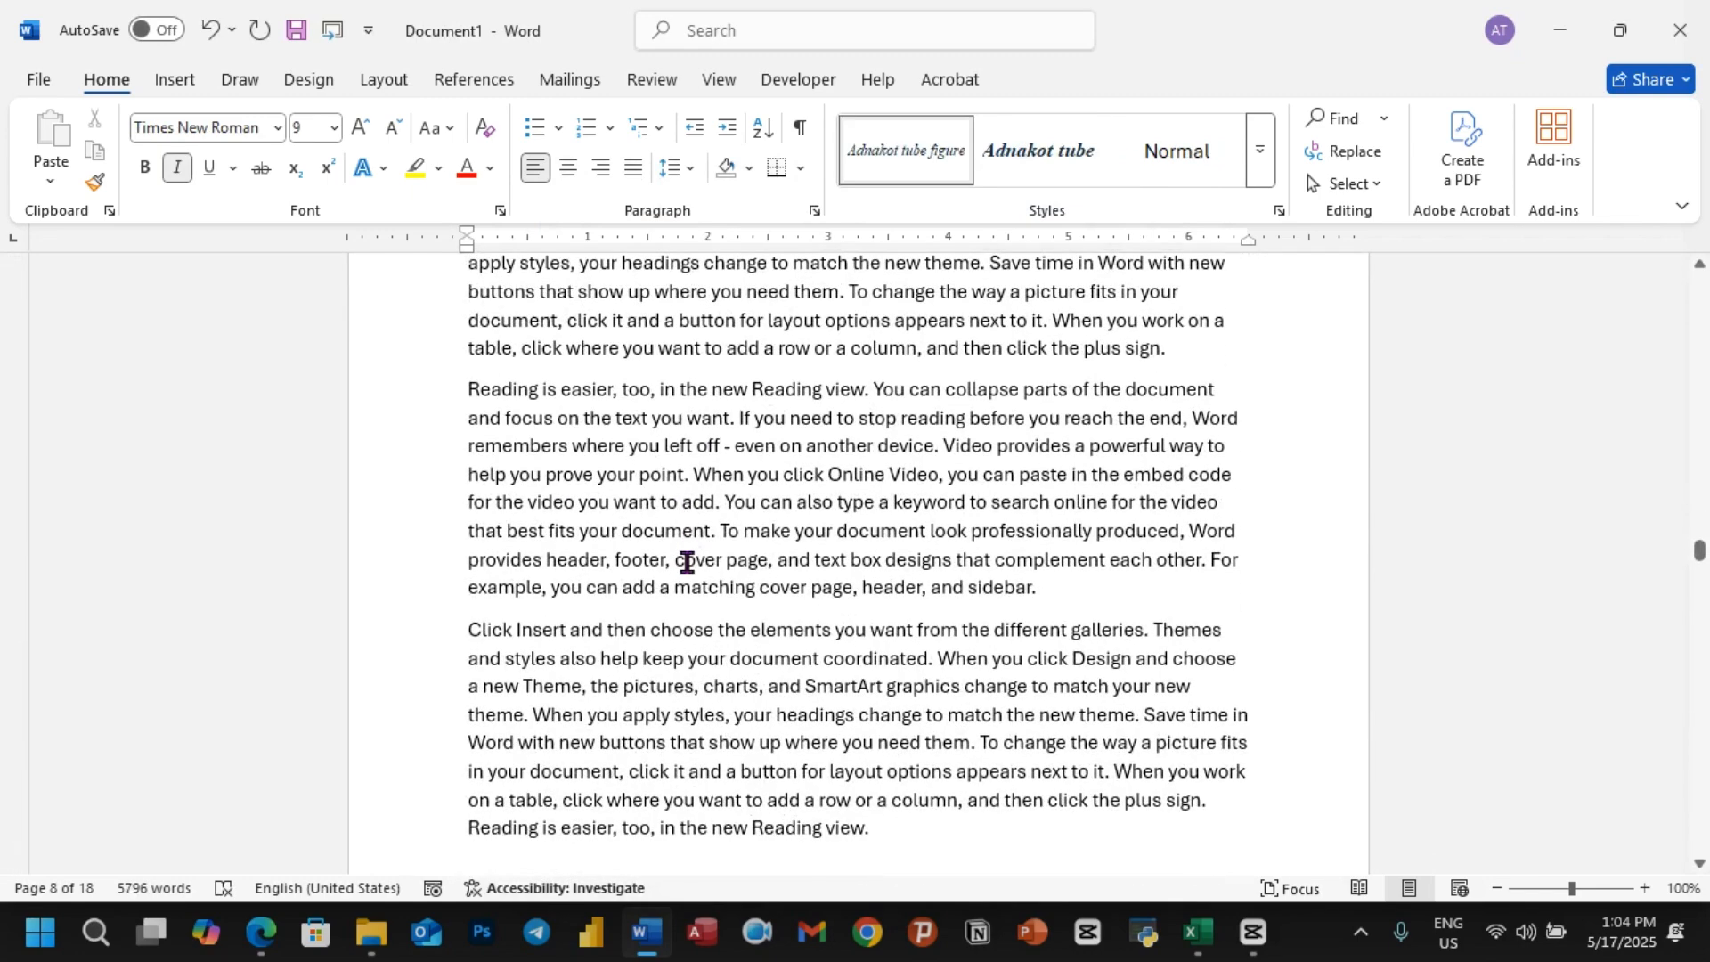
pyautogui.click(1059, 608)
pyautogui.press('Return')
pyautogui.press('Return')
pyautogui.press('Return')
pyautogui.press('Return')
pyautogui.press('Return')
pyautogui.press('Return')
pyautogui.press('Return')
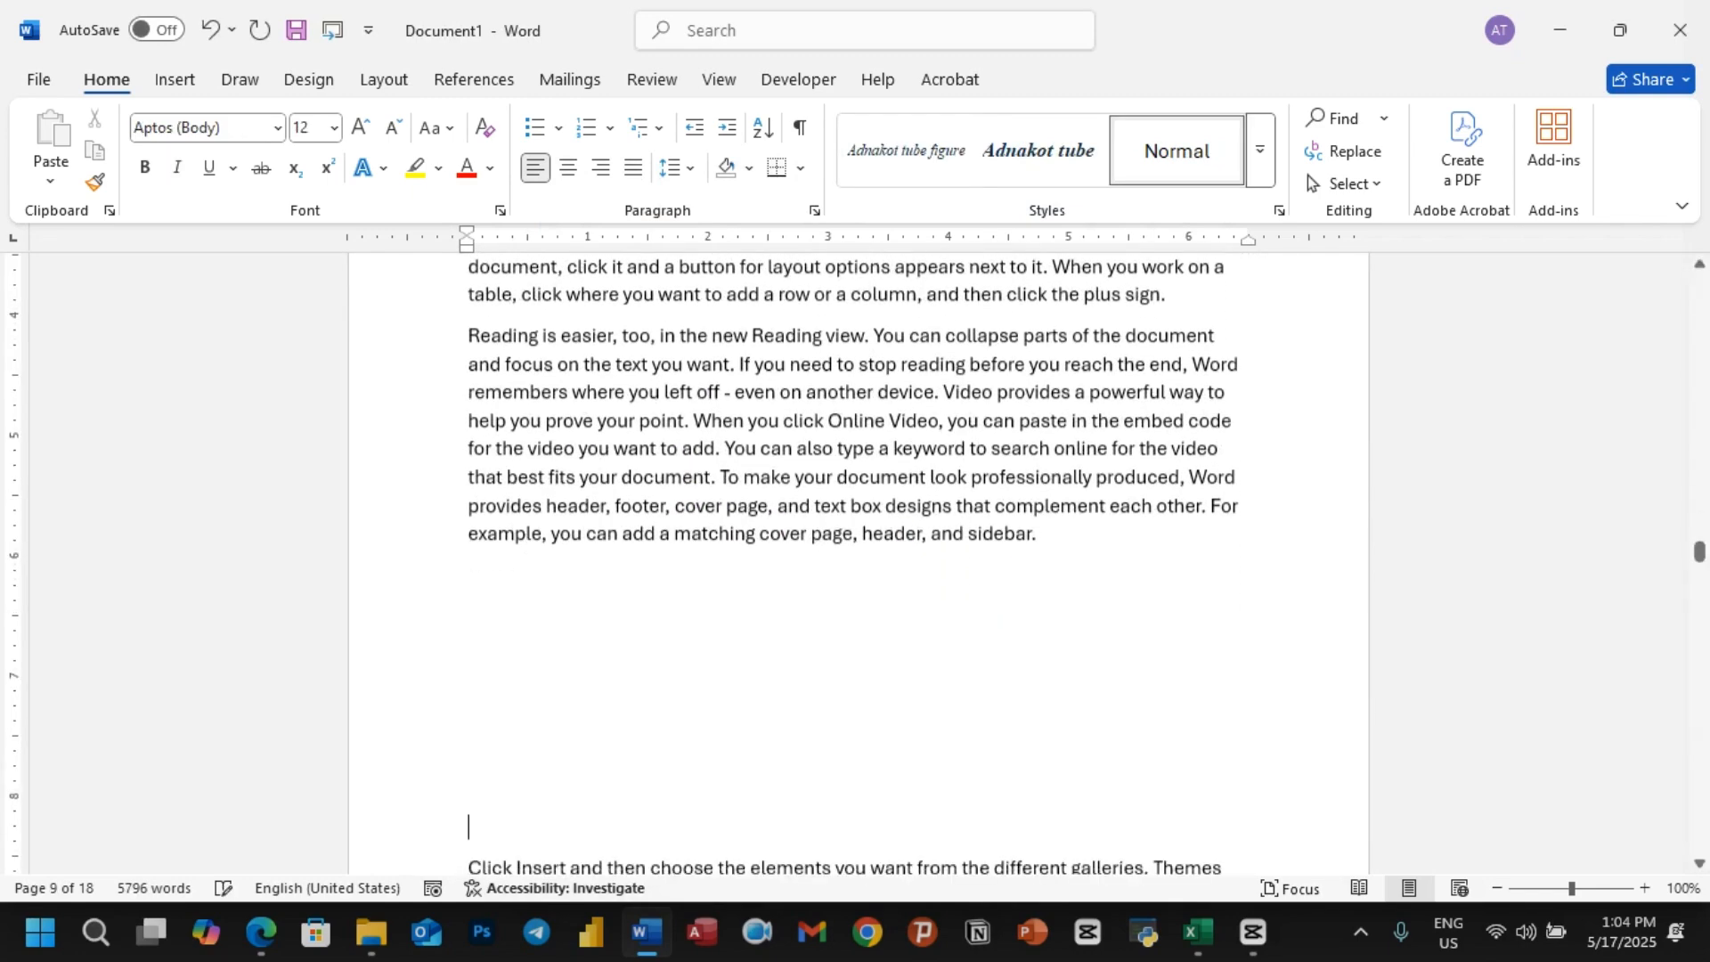
# Step: Insert a clustered column chart on the blank line after the paragraph ending "header, and sidebar." and close its data sheet
pyautogui.click(501, 595)
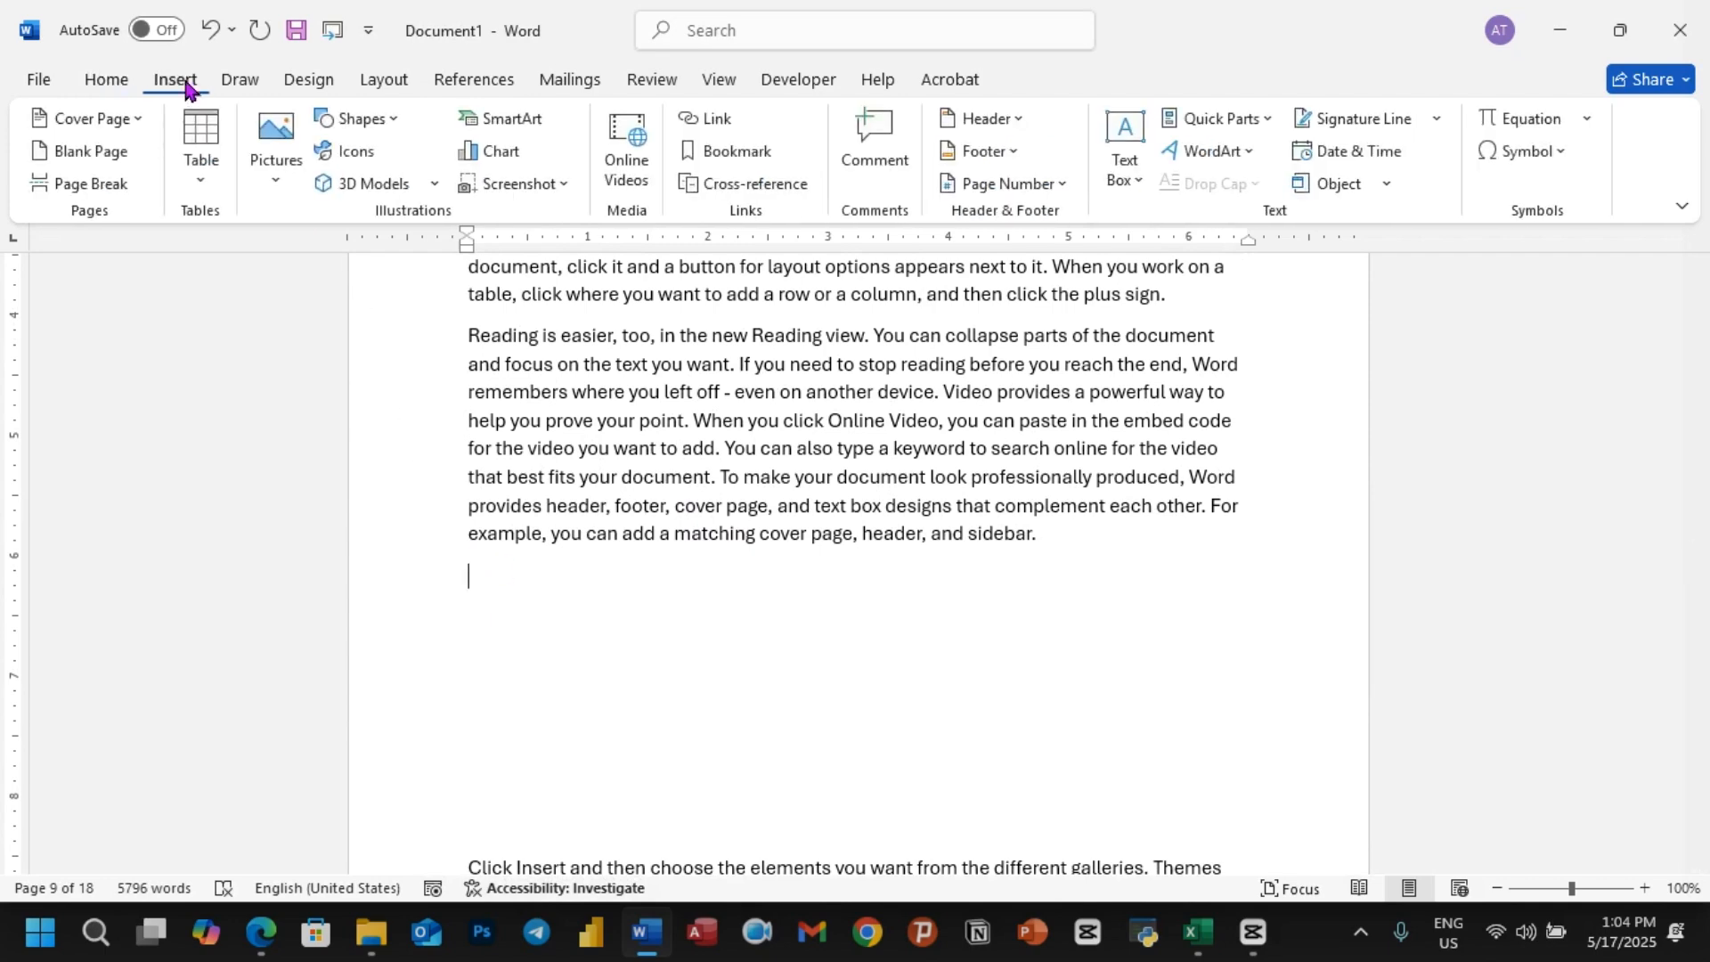
pyautogui.click(499, 156)
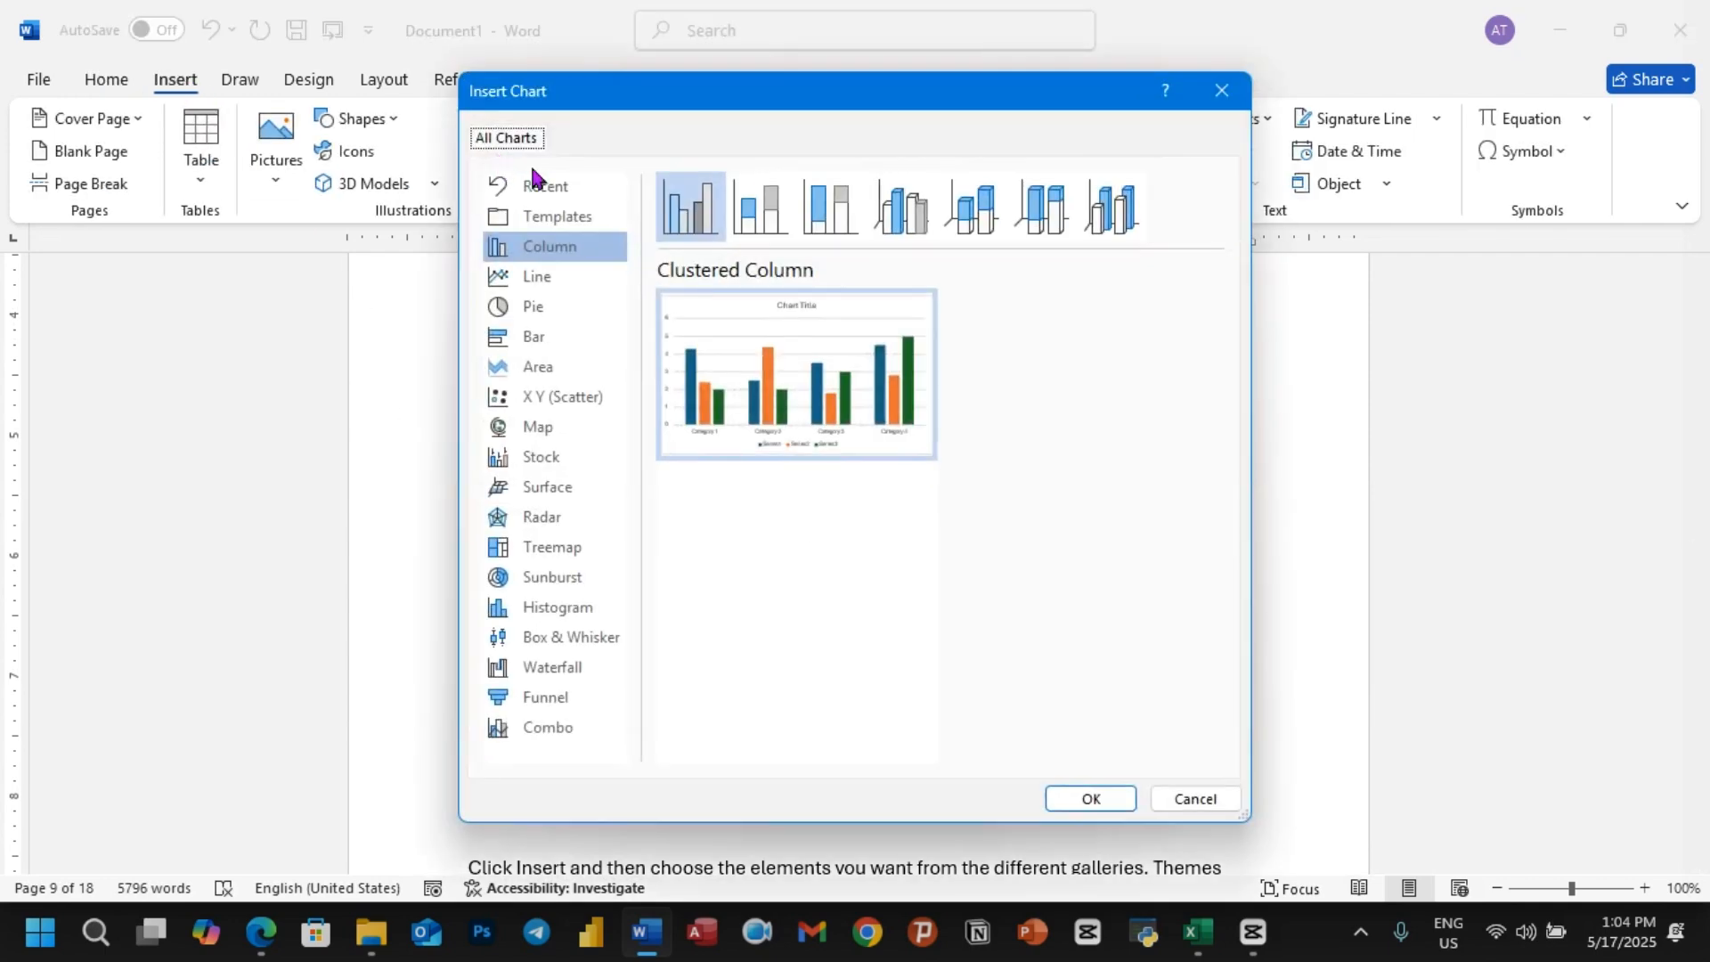
pyautogui.click(1095, 799)
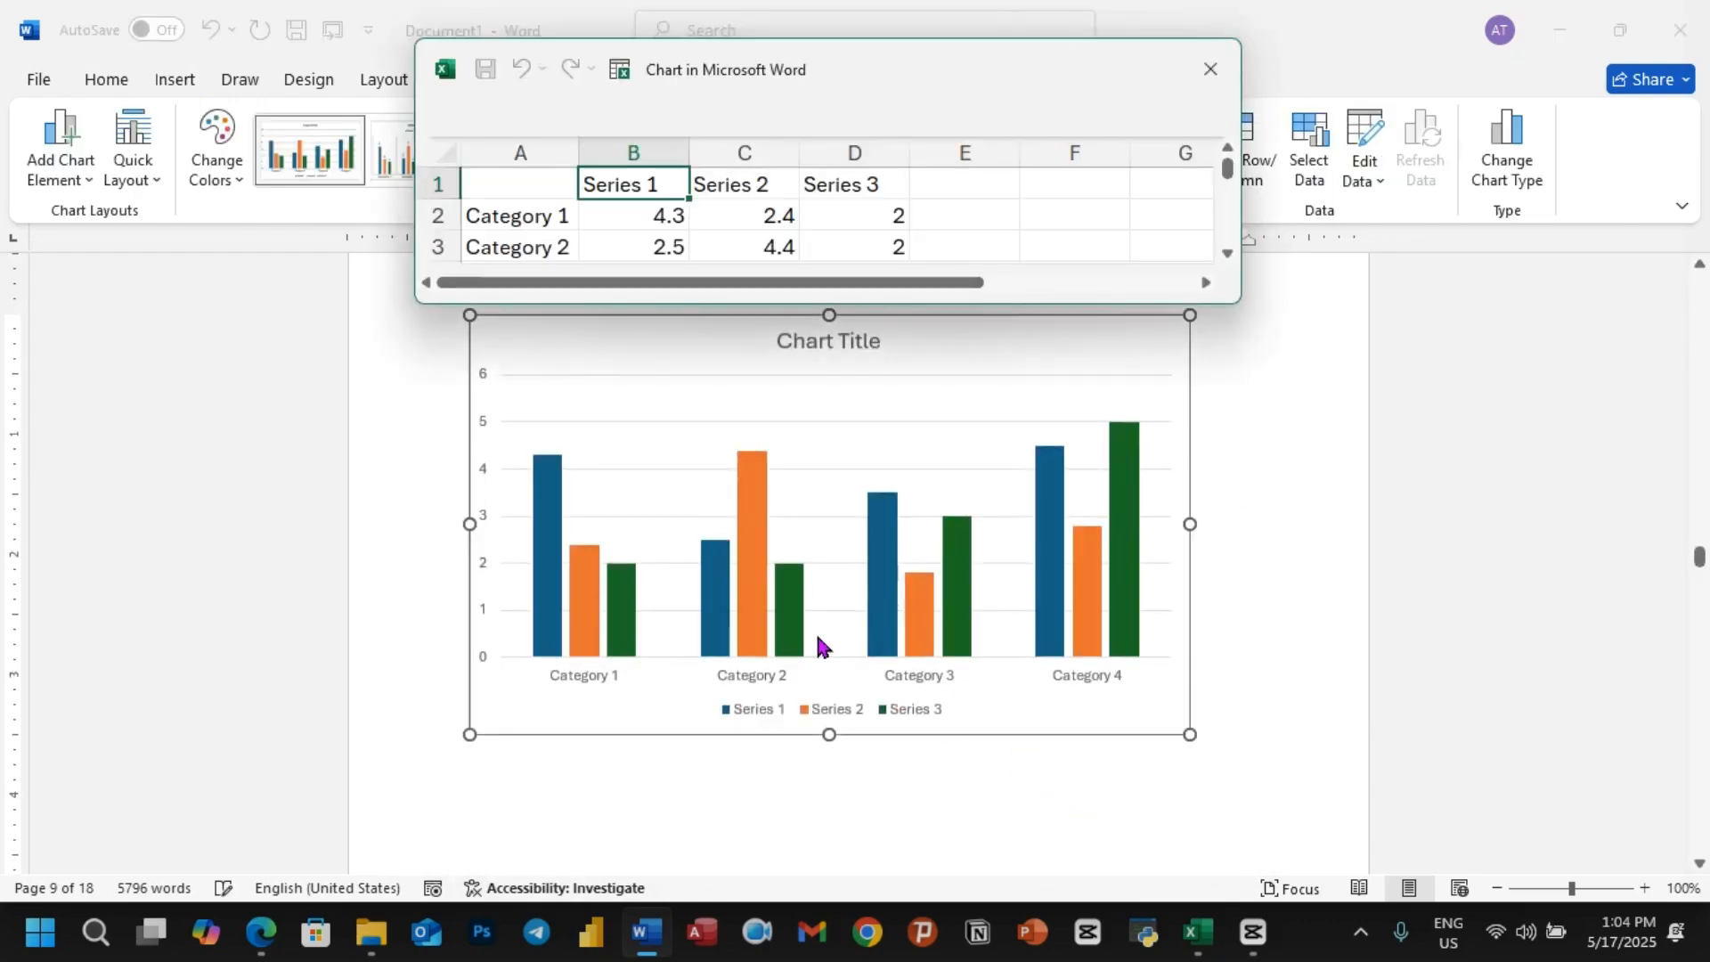
pyautogui.click(1205, 65)
# Step: Write "Figure:3 Chart" as plain text below the chart and apply the "Adnakot tube figure" style to it
pyautogui.scroll(-2, 554, 706)
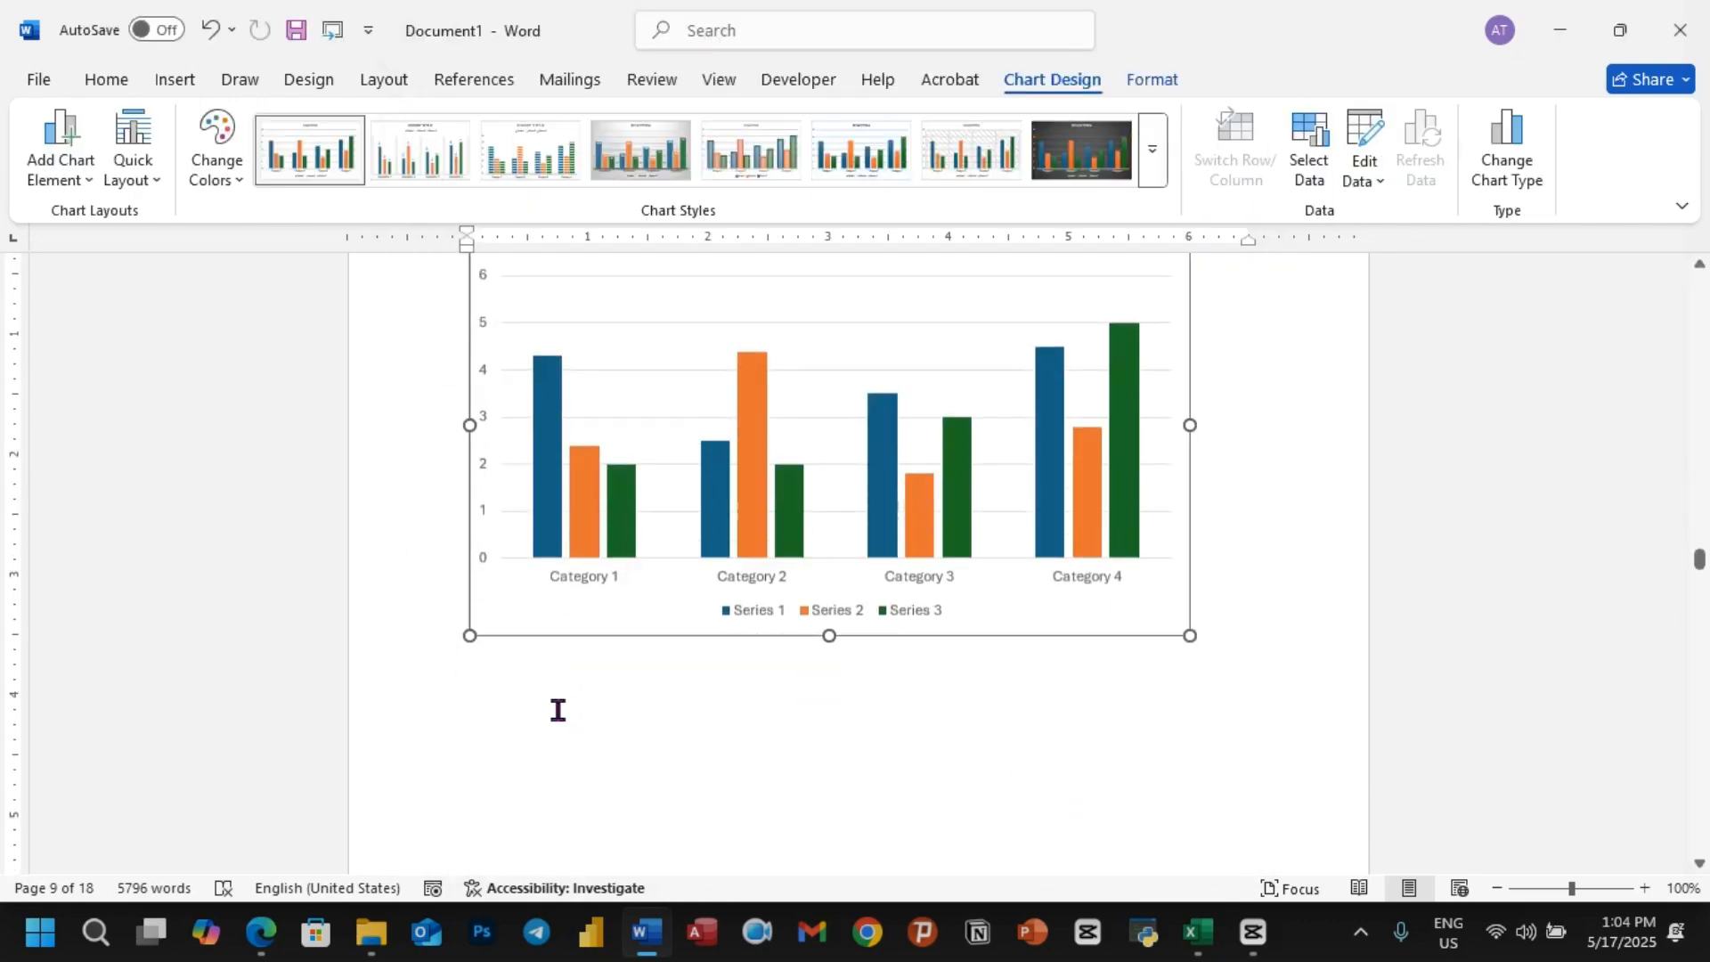
pyautogui.click(554, 717)
pyautogui.write('Figu')
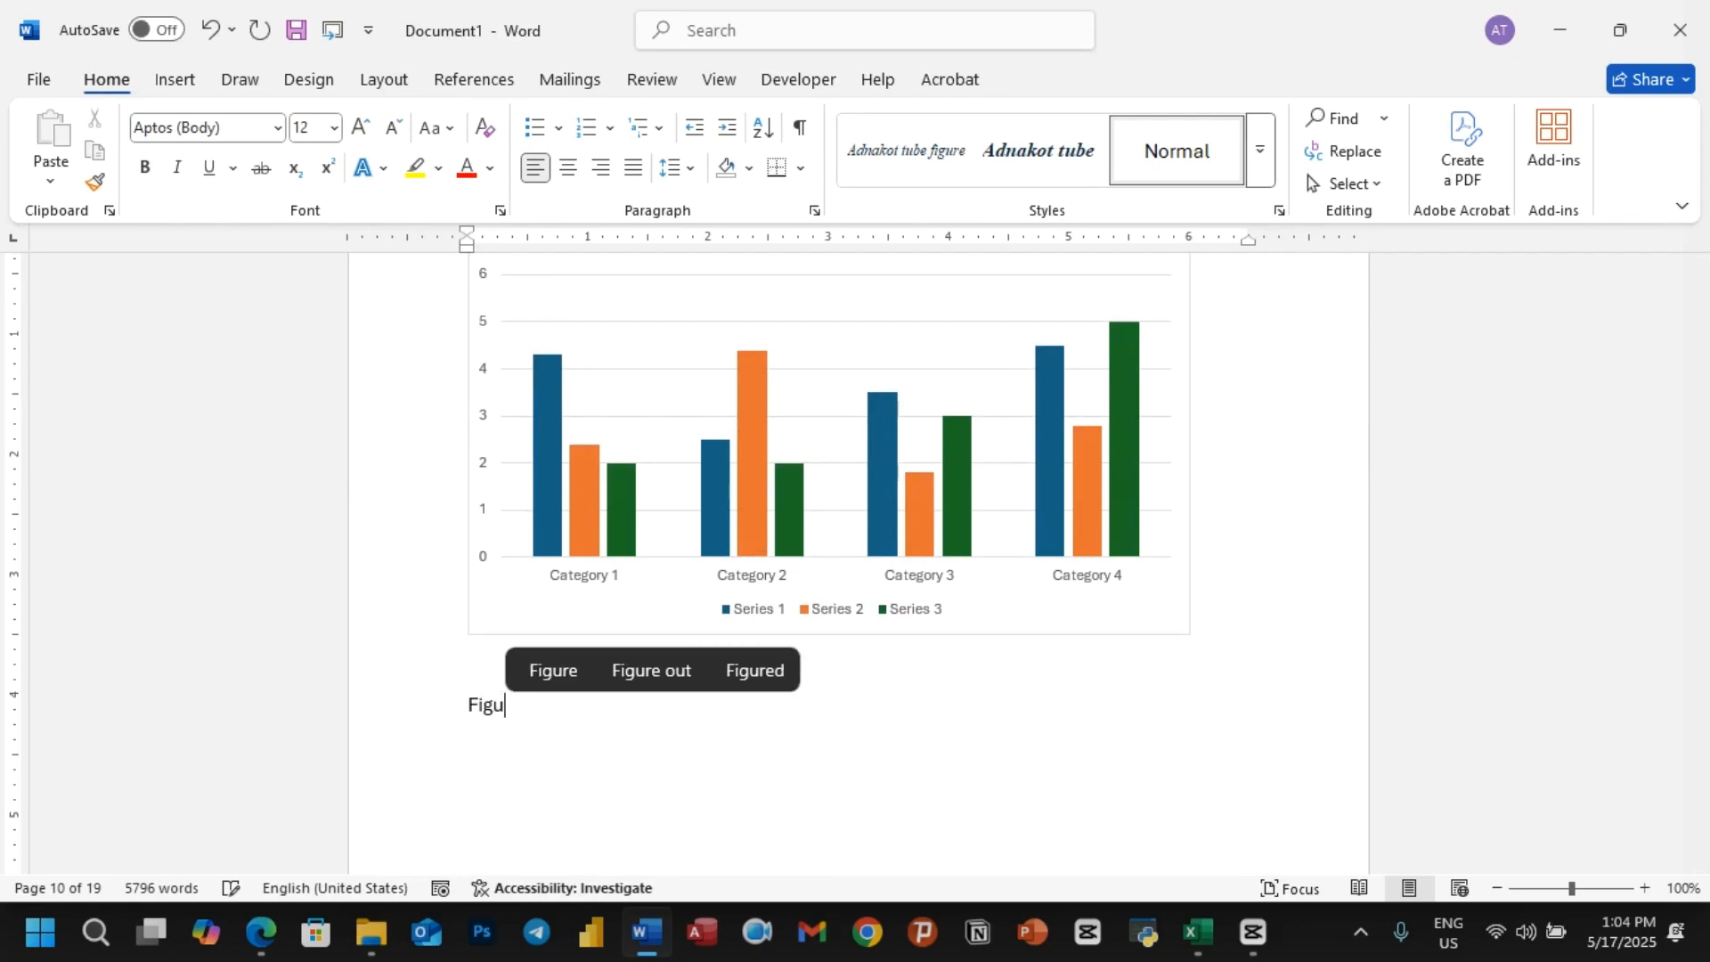
pyautogui.write('re:')
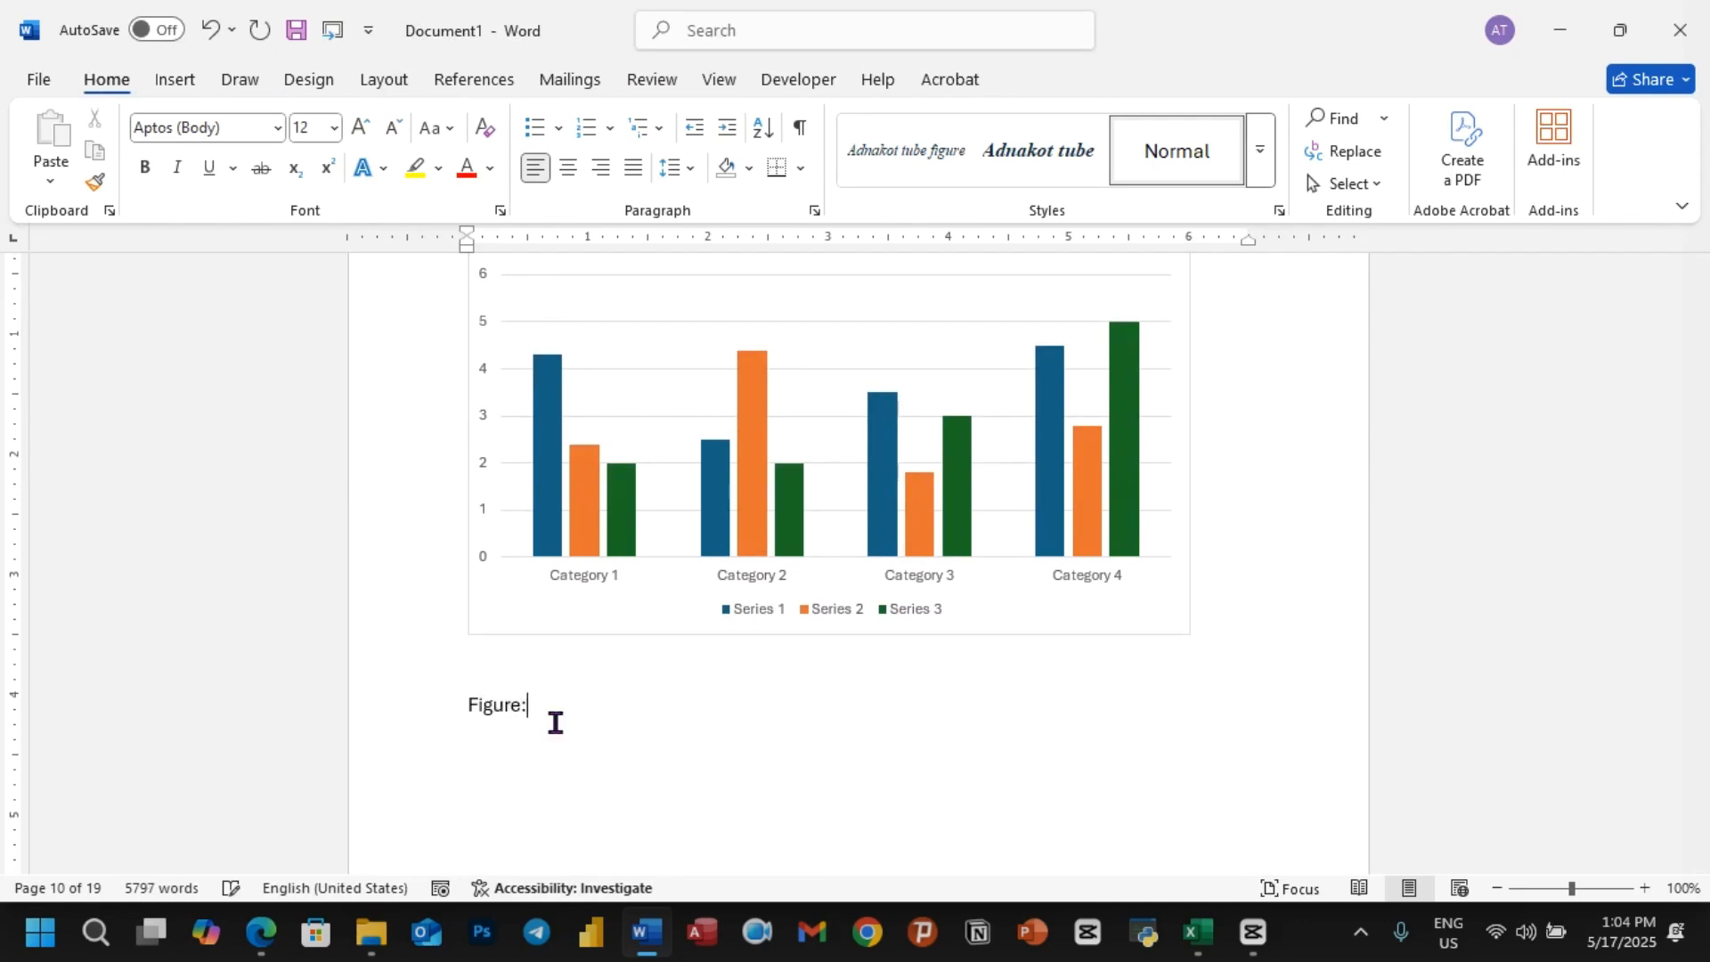
pyautogui.write('3 Chart')
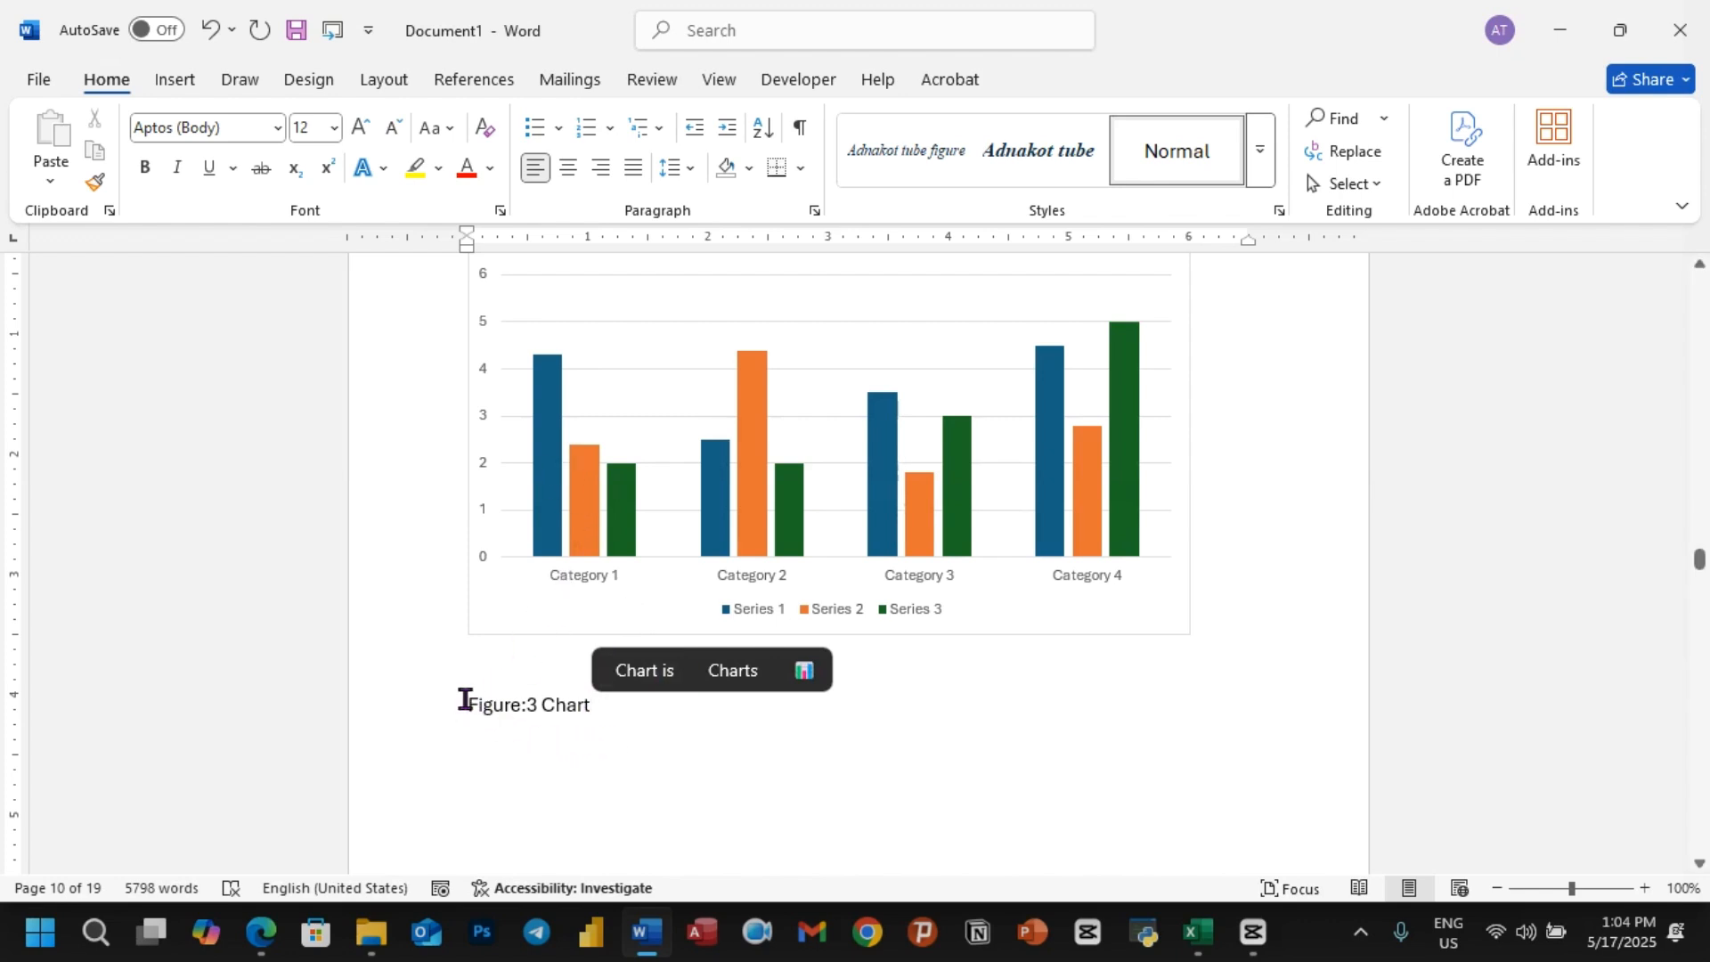
pyautogui.moveTo(464, 699); pyautogui.dragTo(669, 706)
pyautogui.click(900, 157)
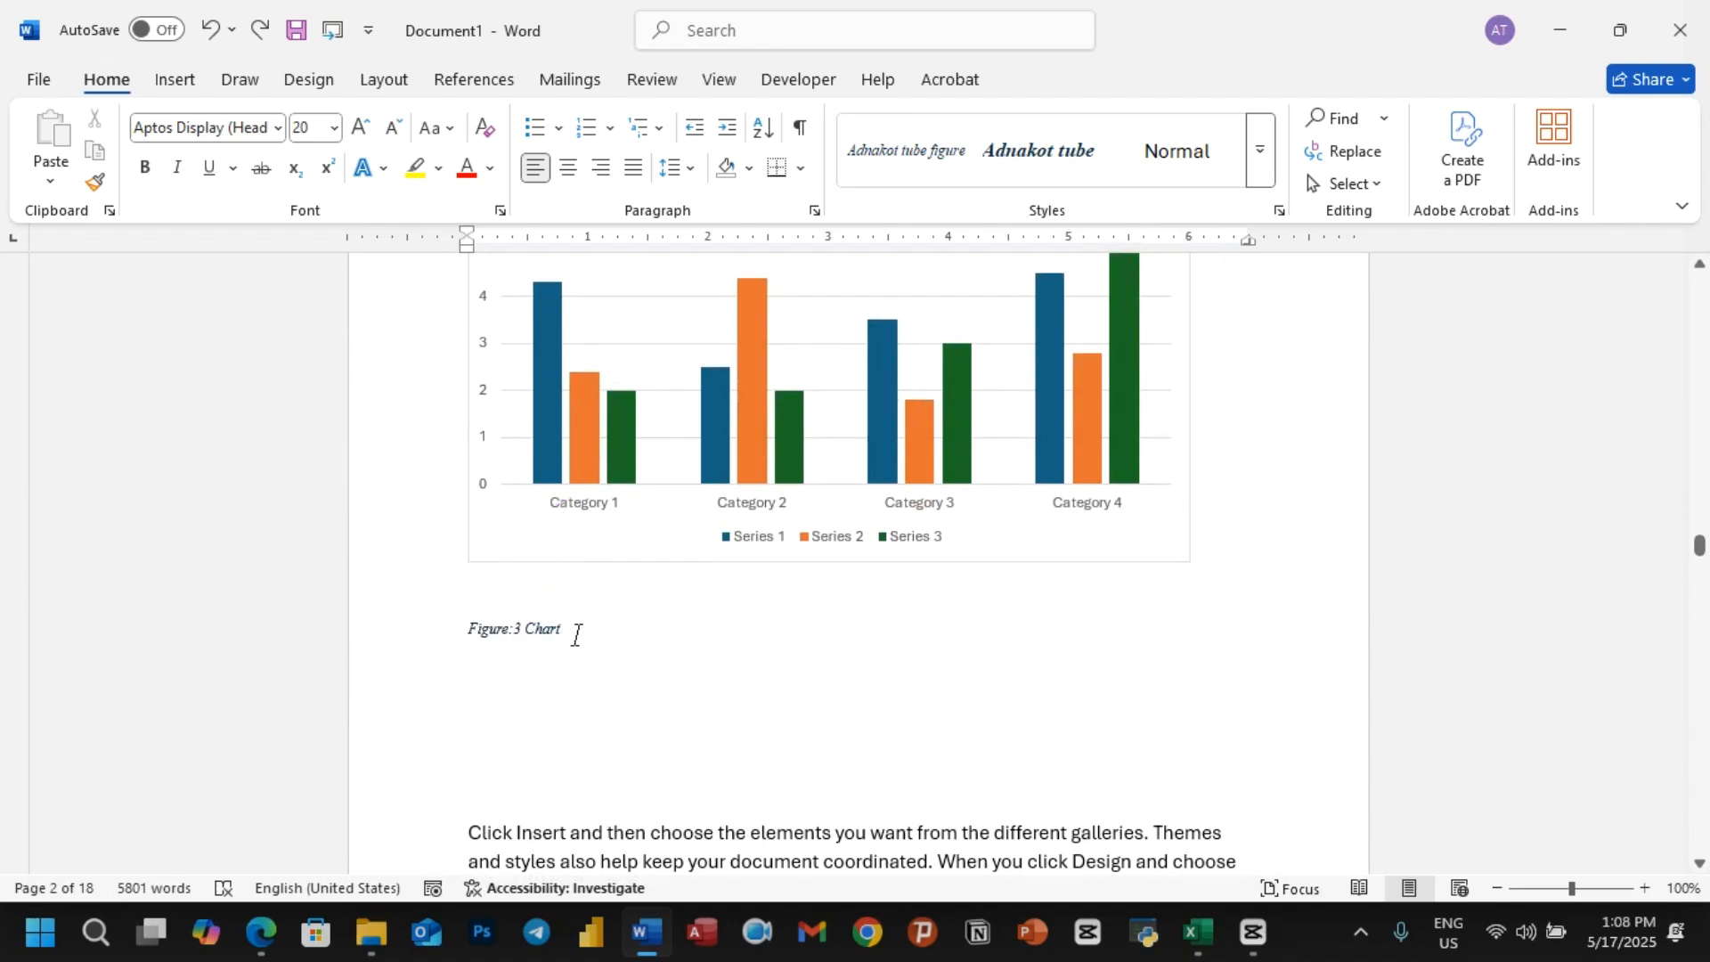
# Step: Delete the manually written "Figure:3 Chart" caption below the chart
pyautogui.moveTo(578, 635); pyautogui.dragTo(427, 634)
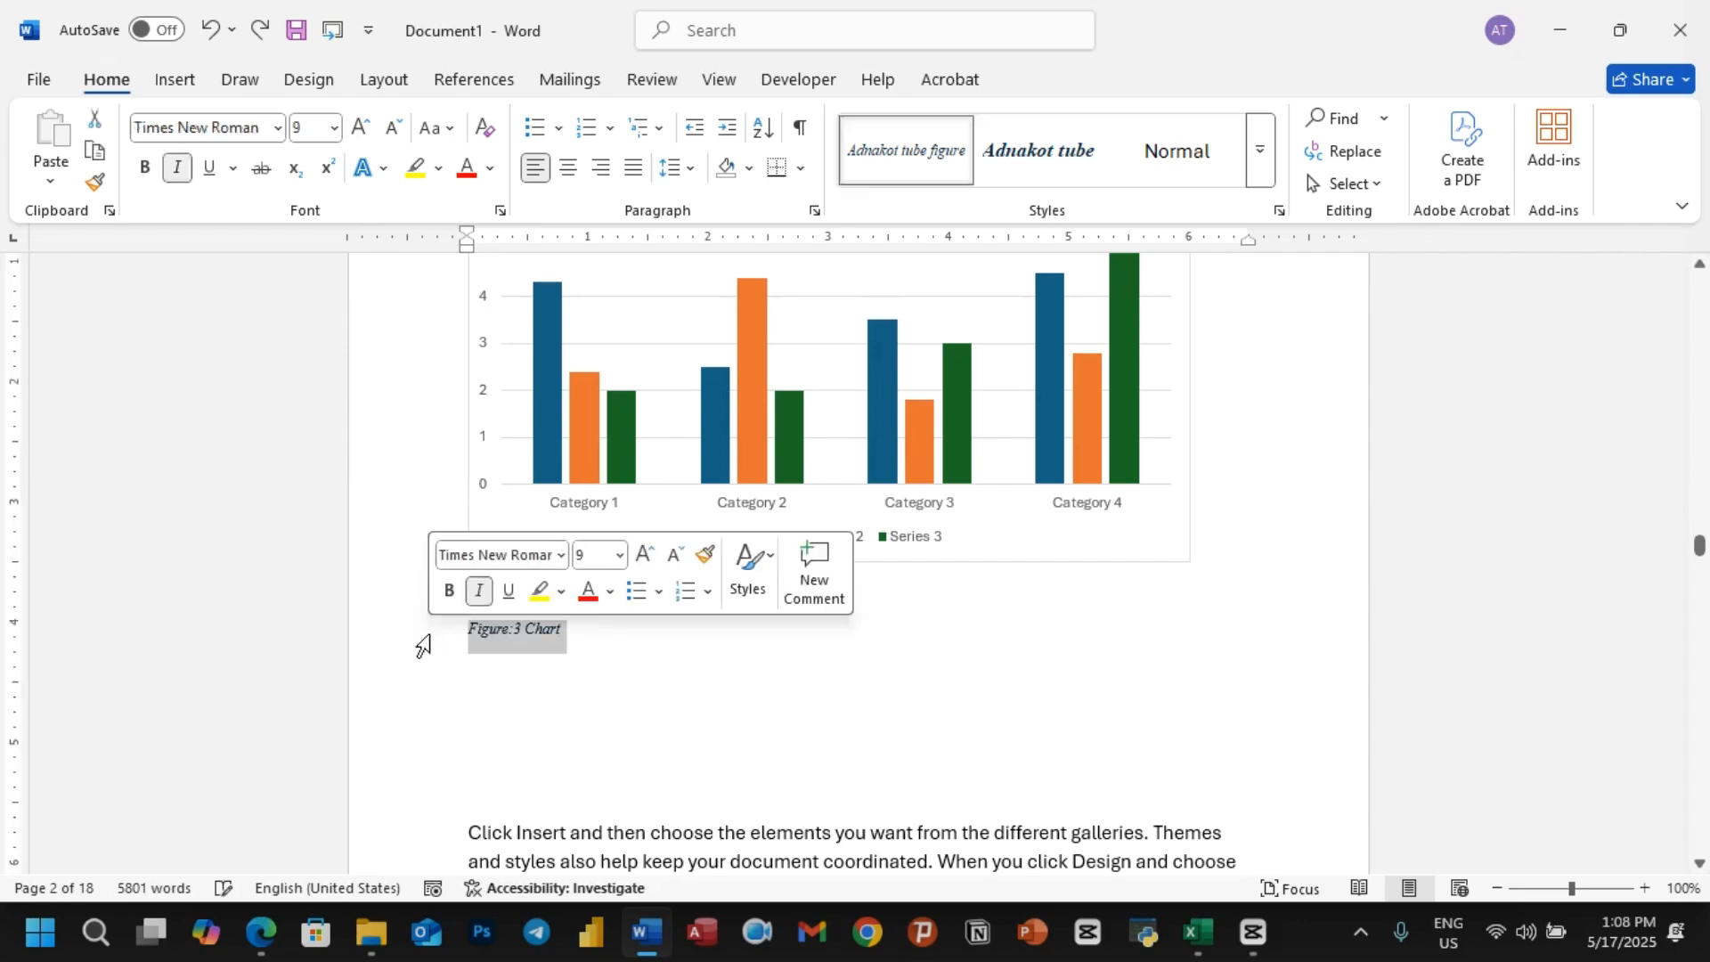
pyautogui.scroll(1, 592, 485)
pyautogui.scroll(-20, 606, 485)
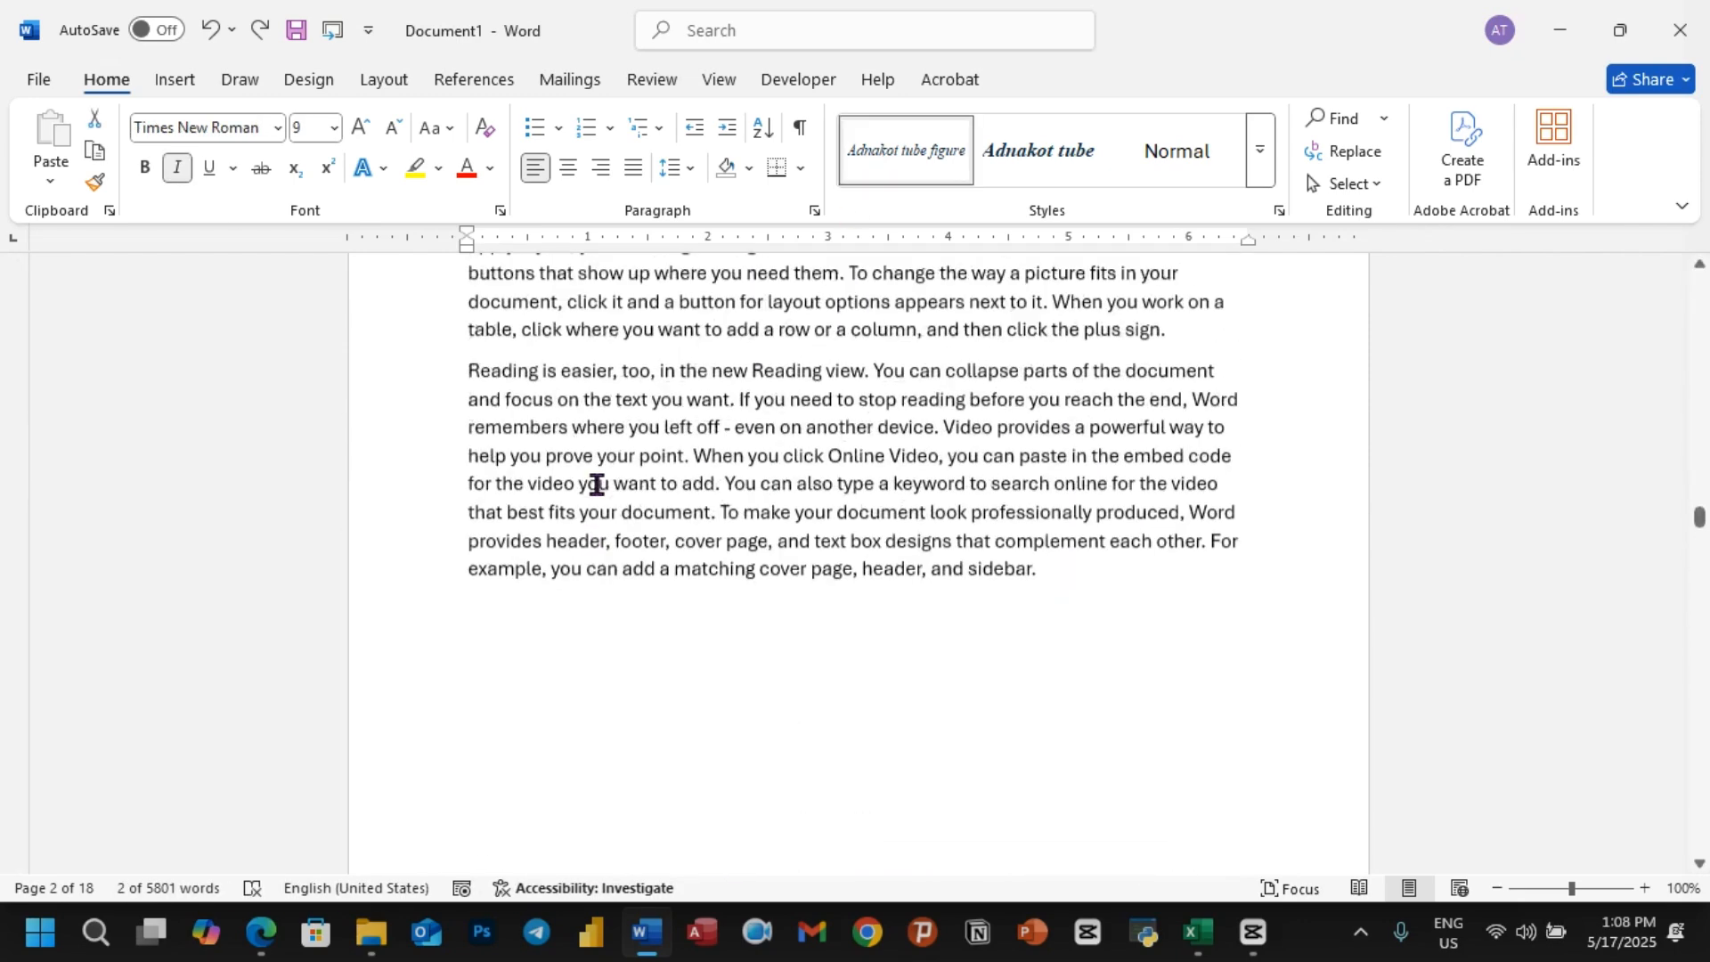
pyautogui.scroll(1, 629, 495)
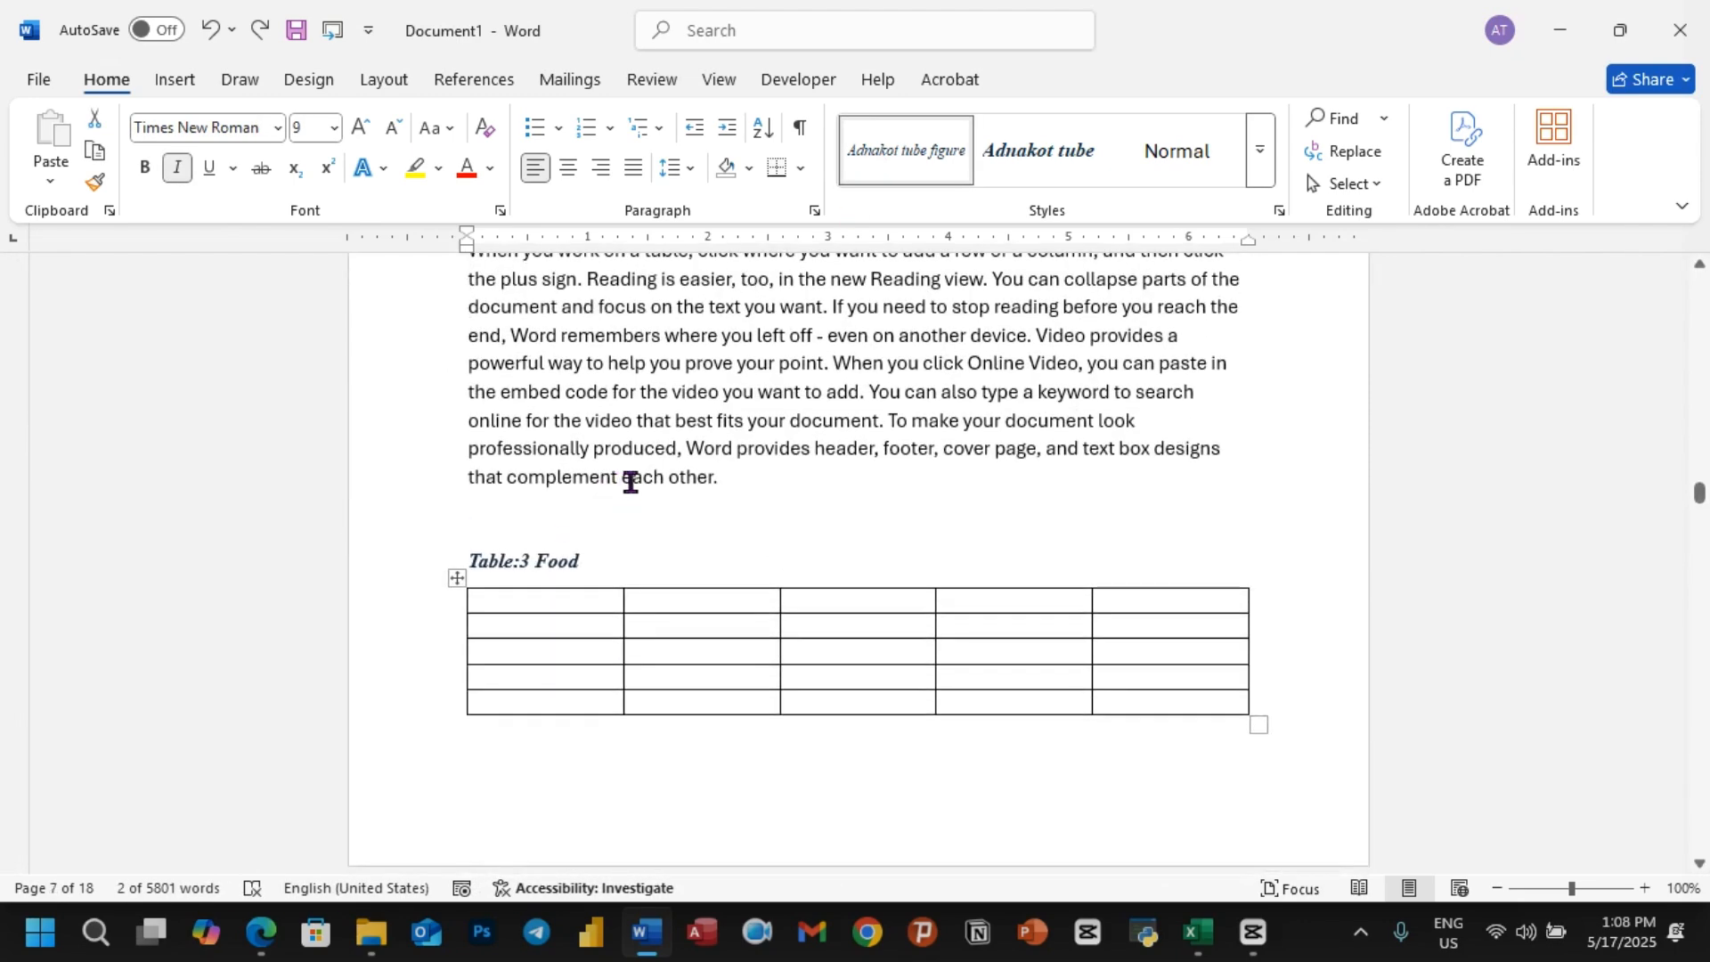
pyautogui.scroll(-10, 744, 467)
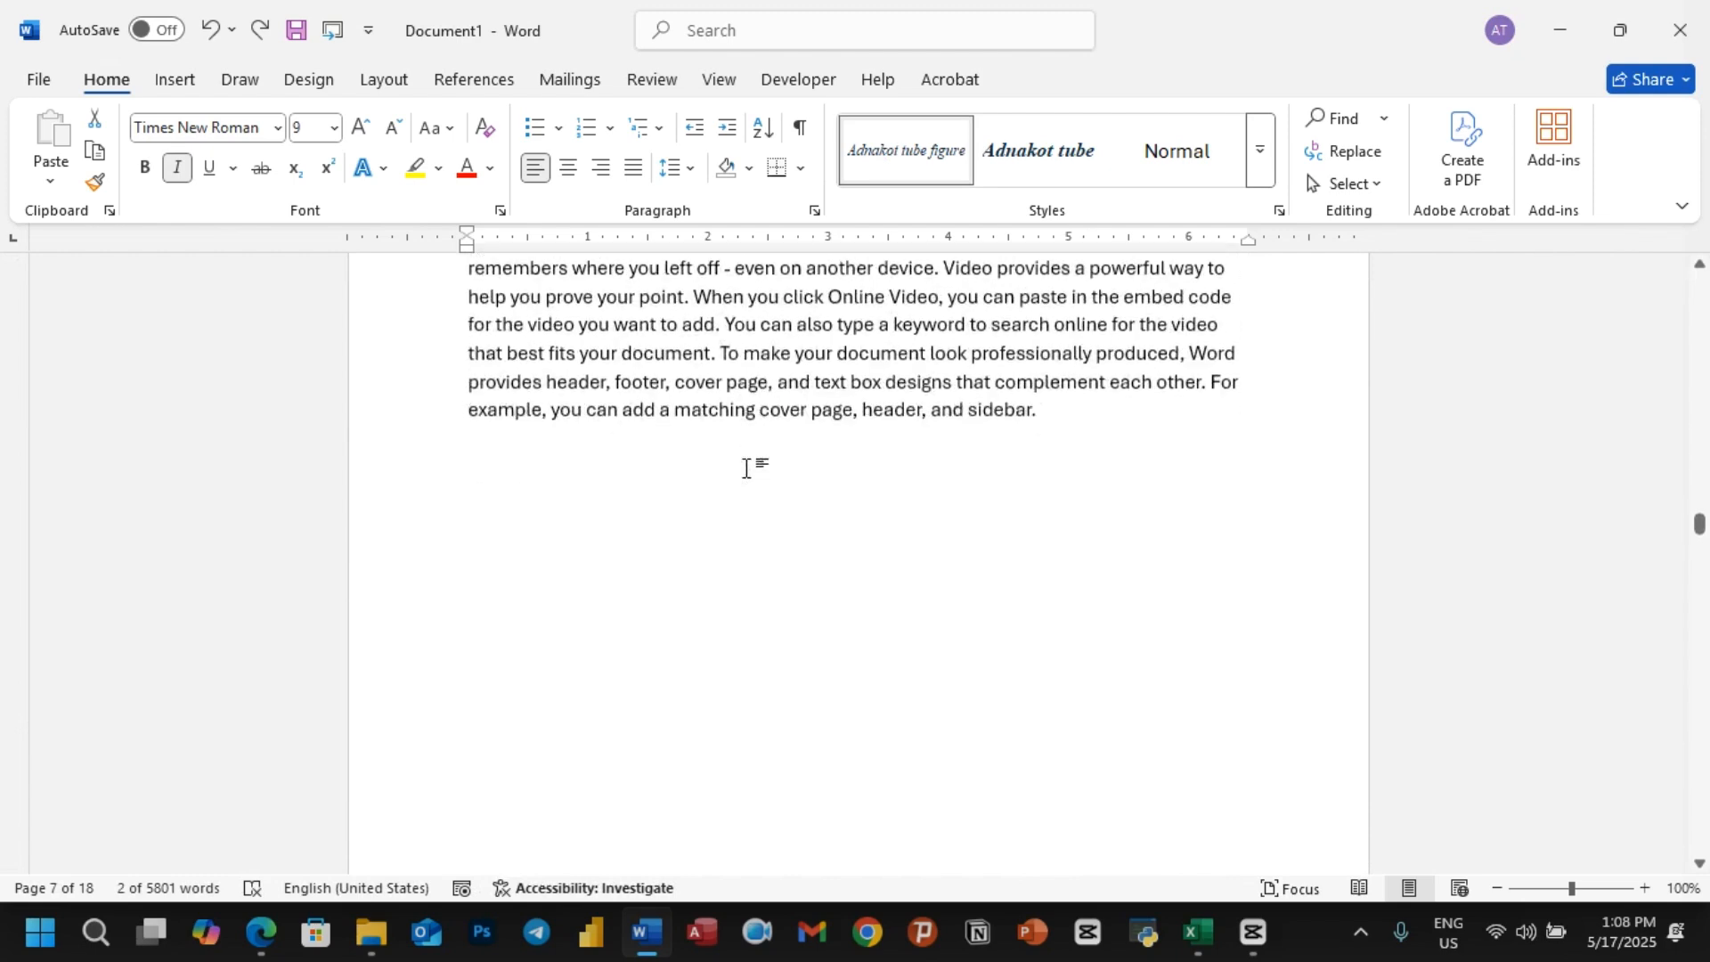
pyautogui.scroll(-7, 746, 469)
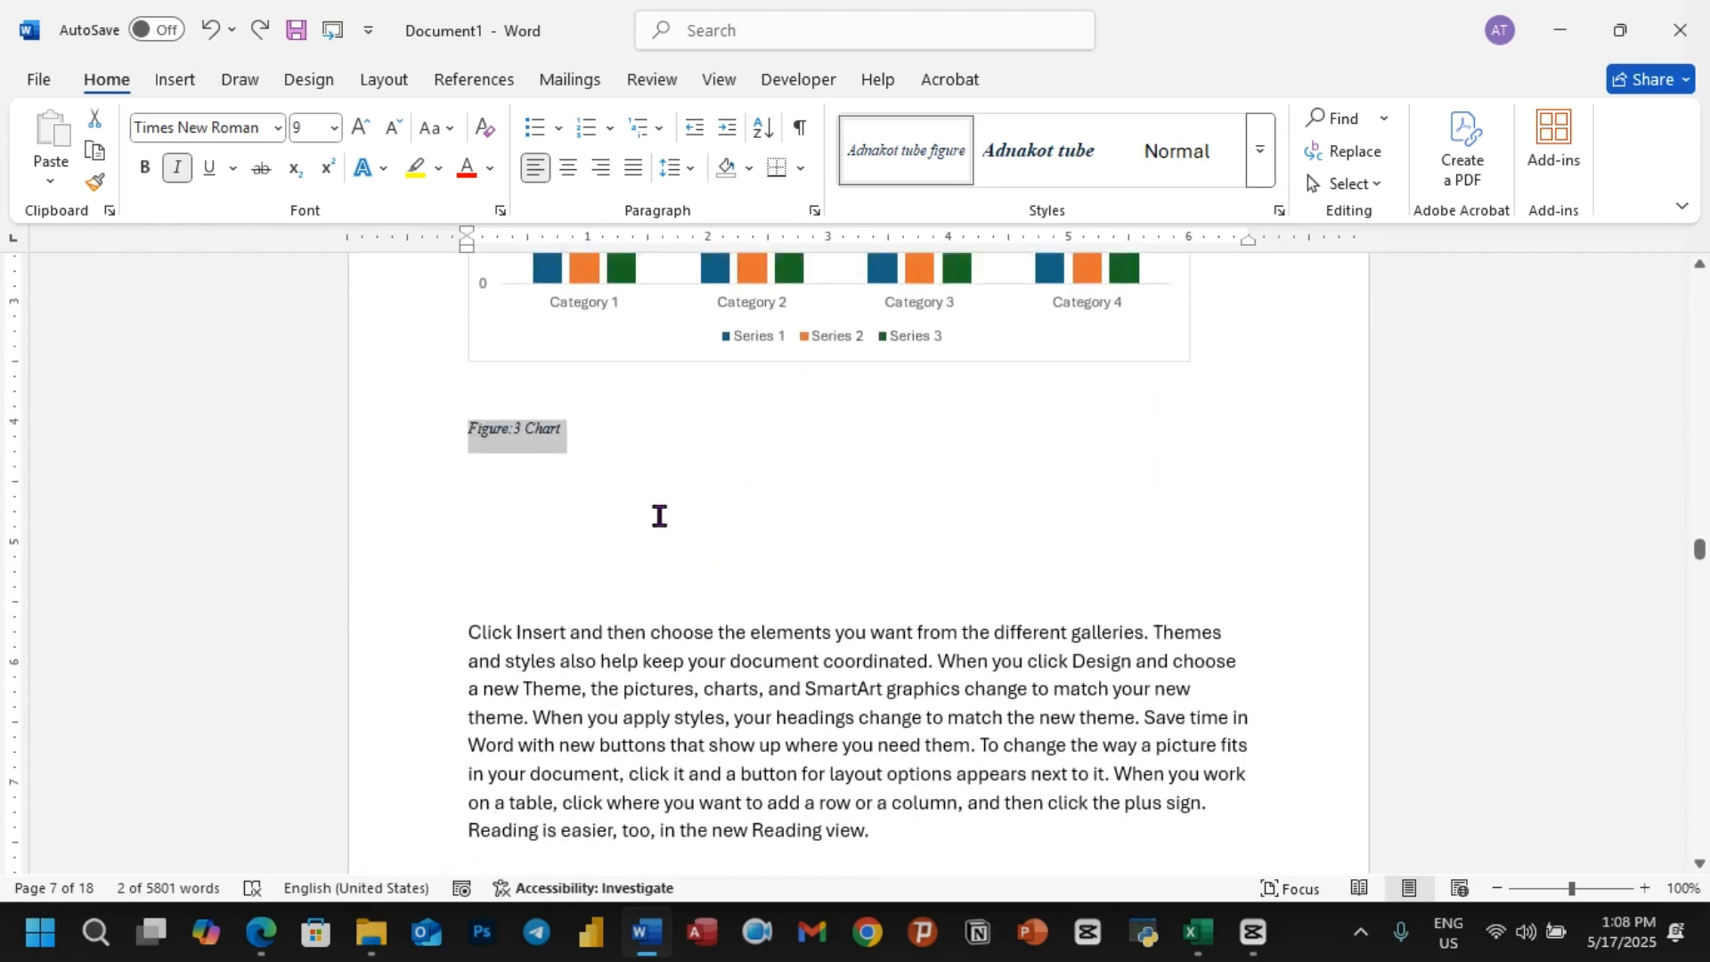
pyautogui.press('BackSpace')
# Step: Insert the automatic caption "Figure 3:Chart" below the whole chart, using the Figure label
pyautogui.scroll(3, 657, 512)
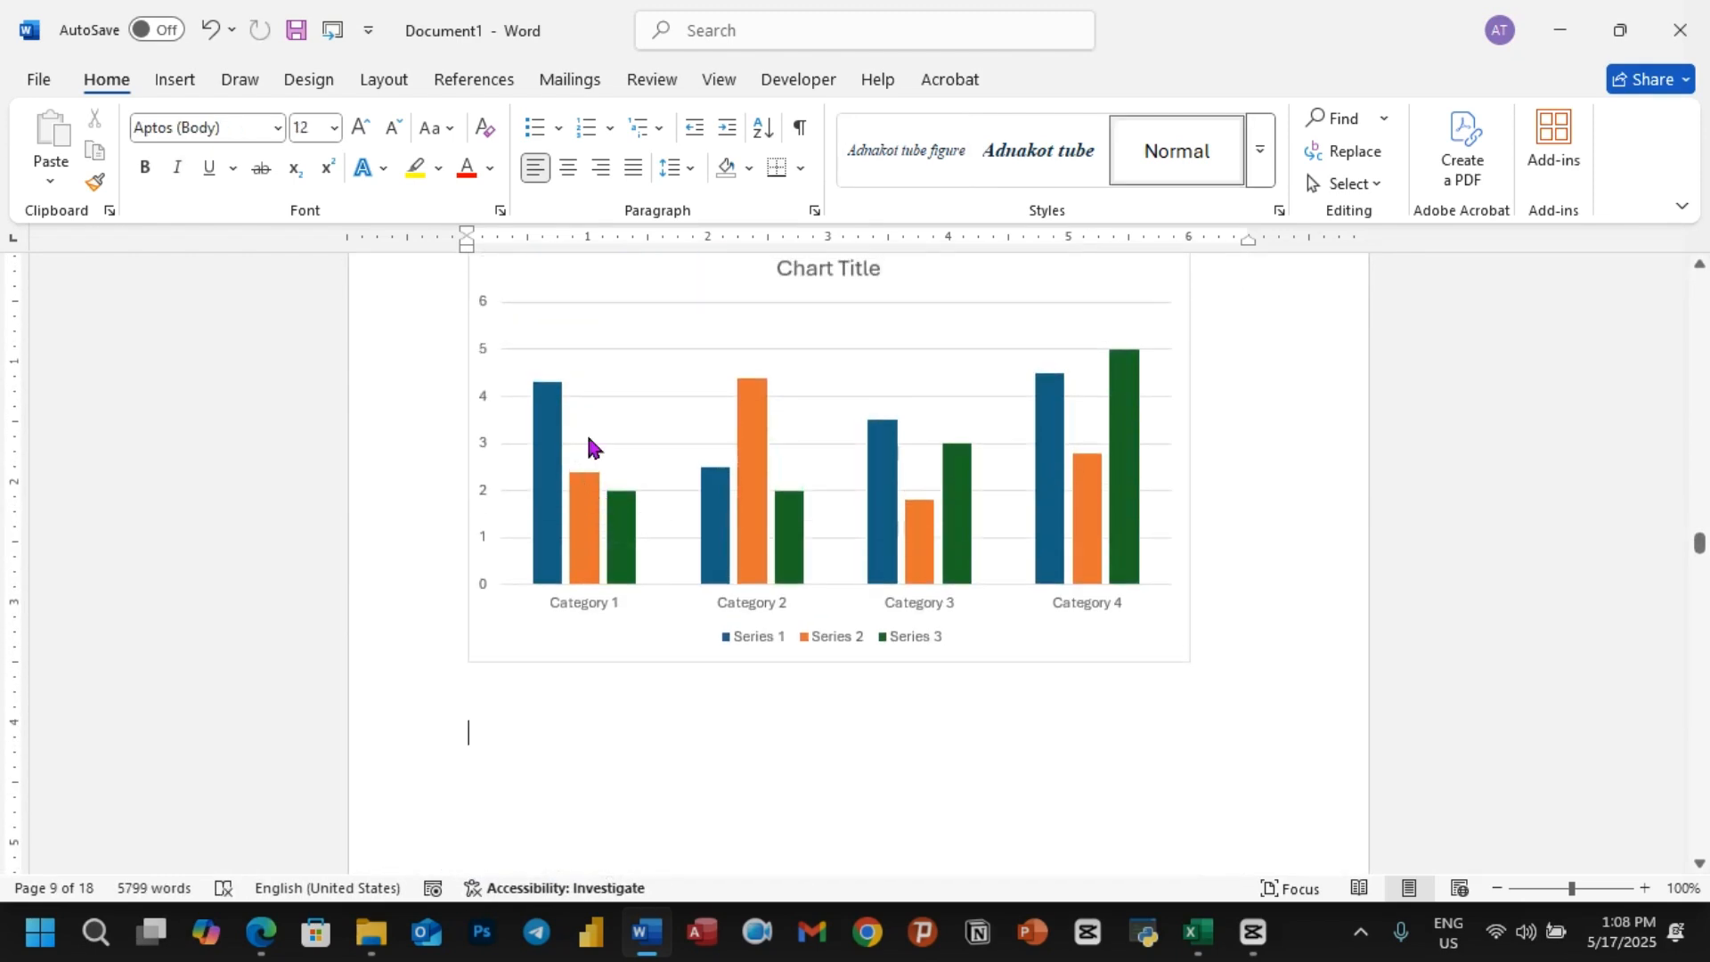
pyautogui.click(561, 419)
pyautogui.scroll(3, 595, 446)
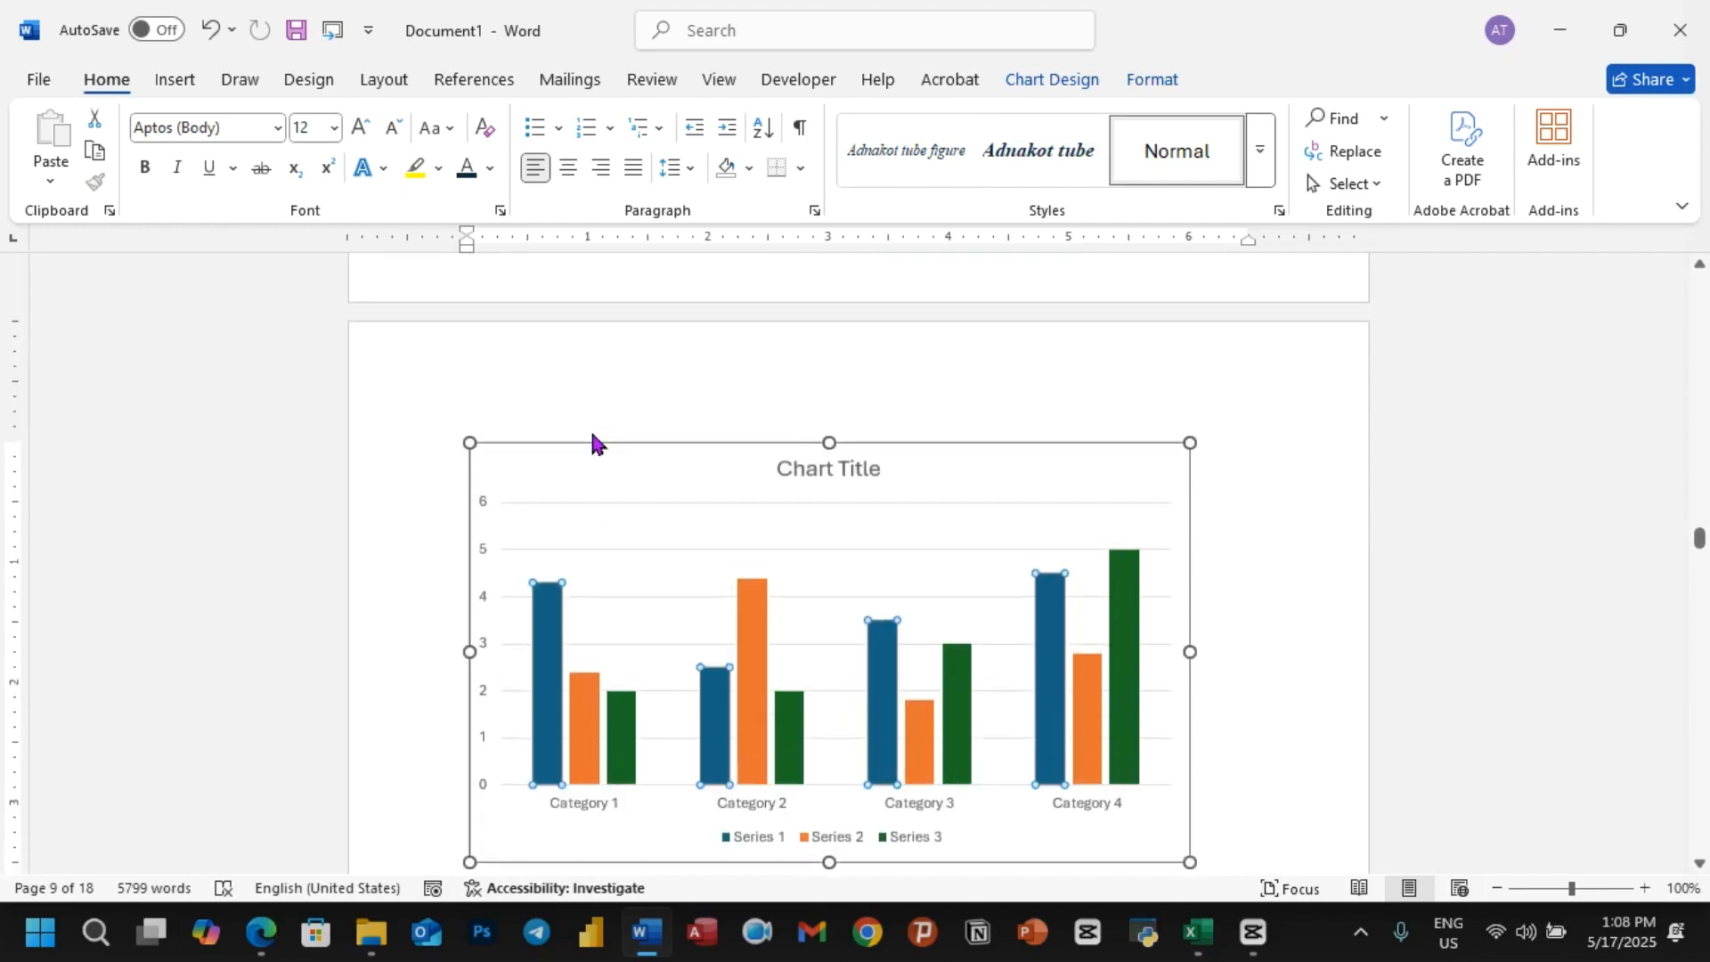
pyautogui.click(497, 442)
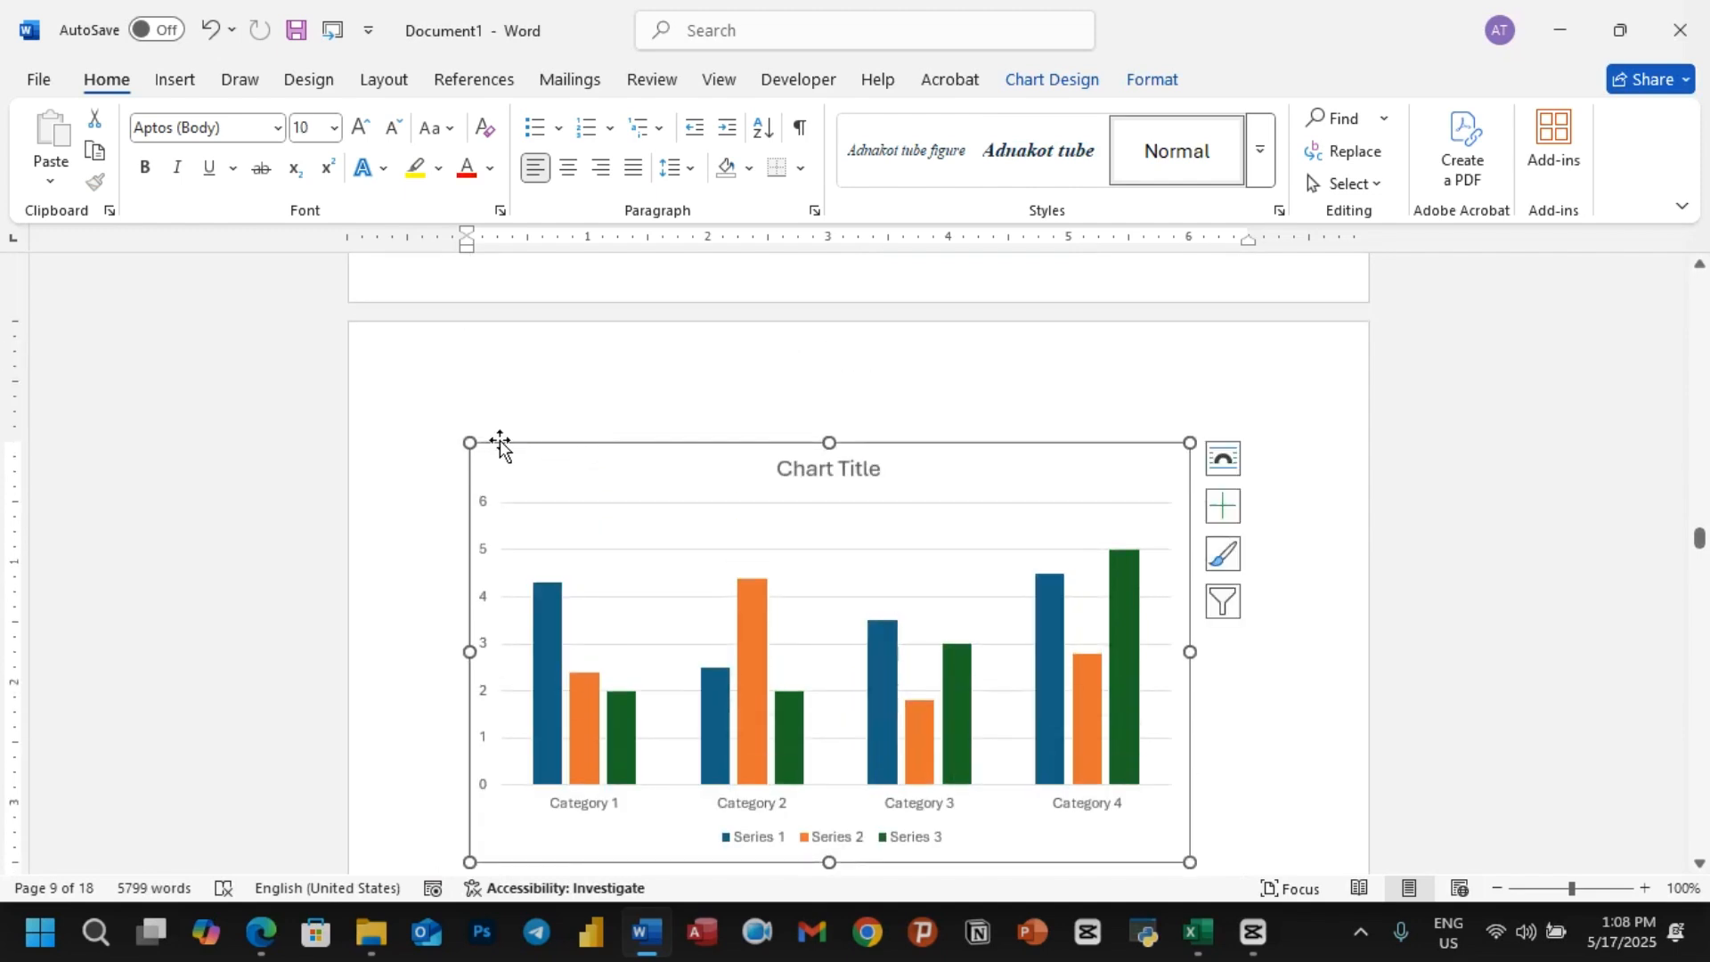
pyautogui.rightClick(500, 451)
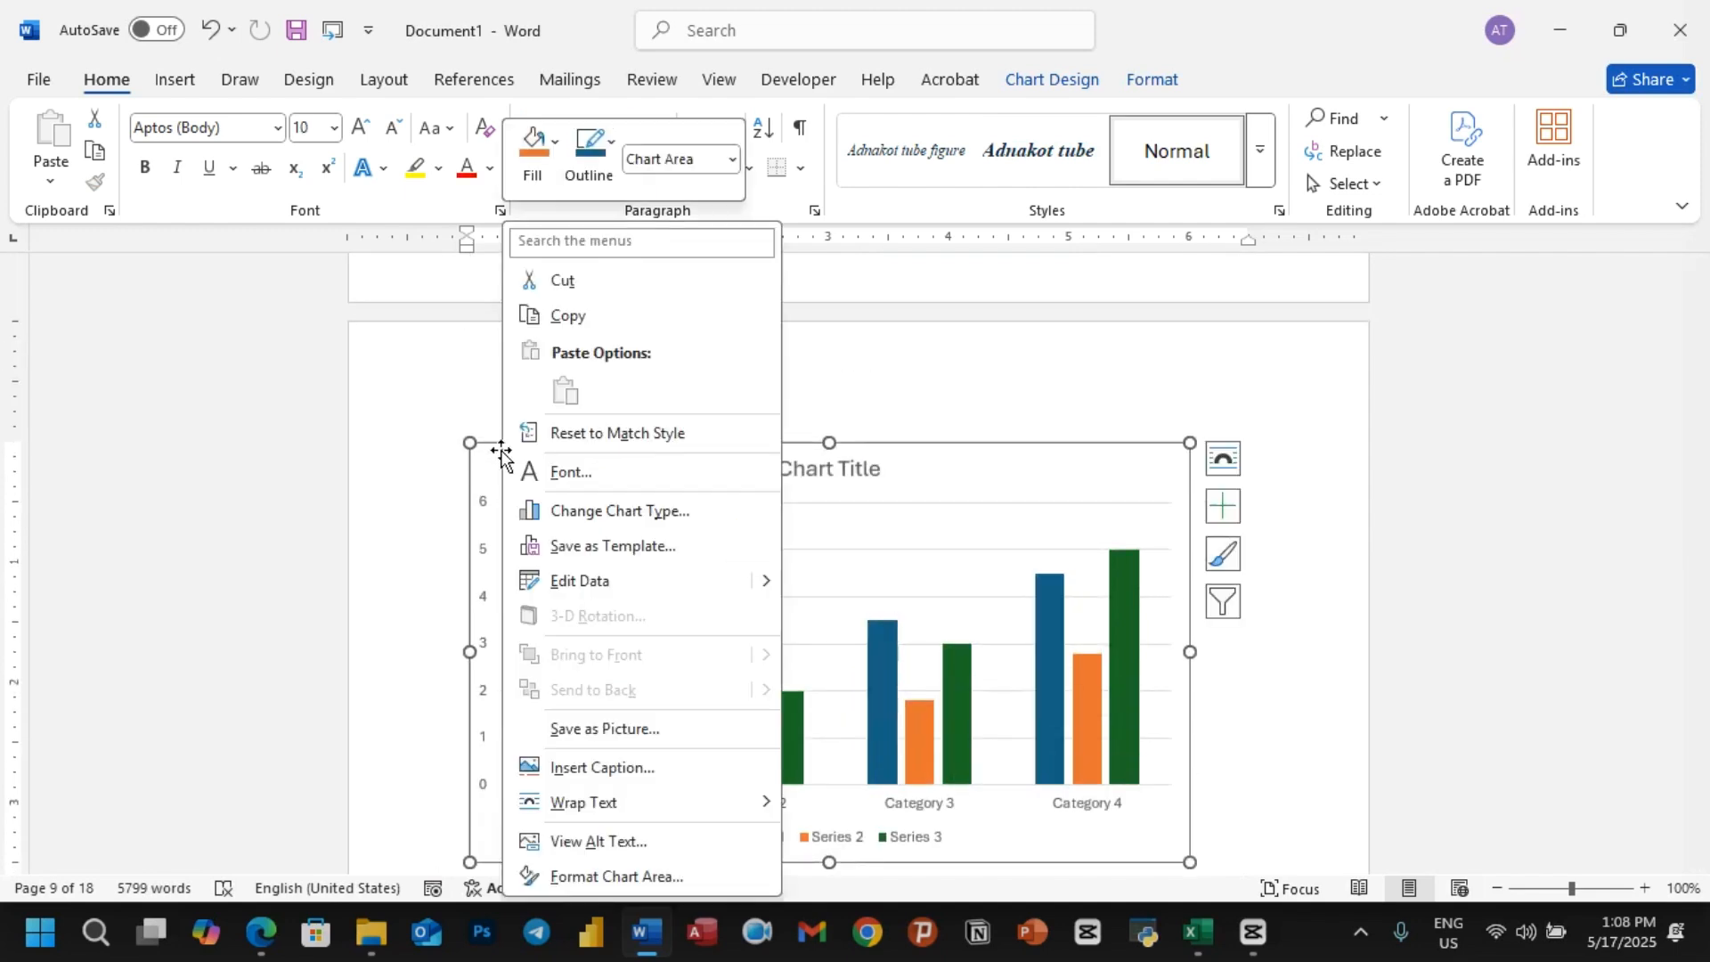
pyautogui.click(476, 82)
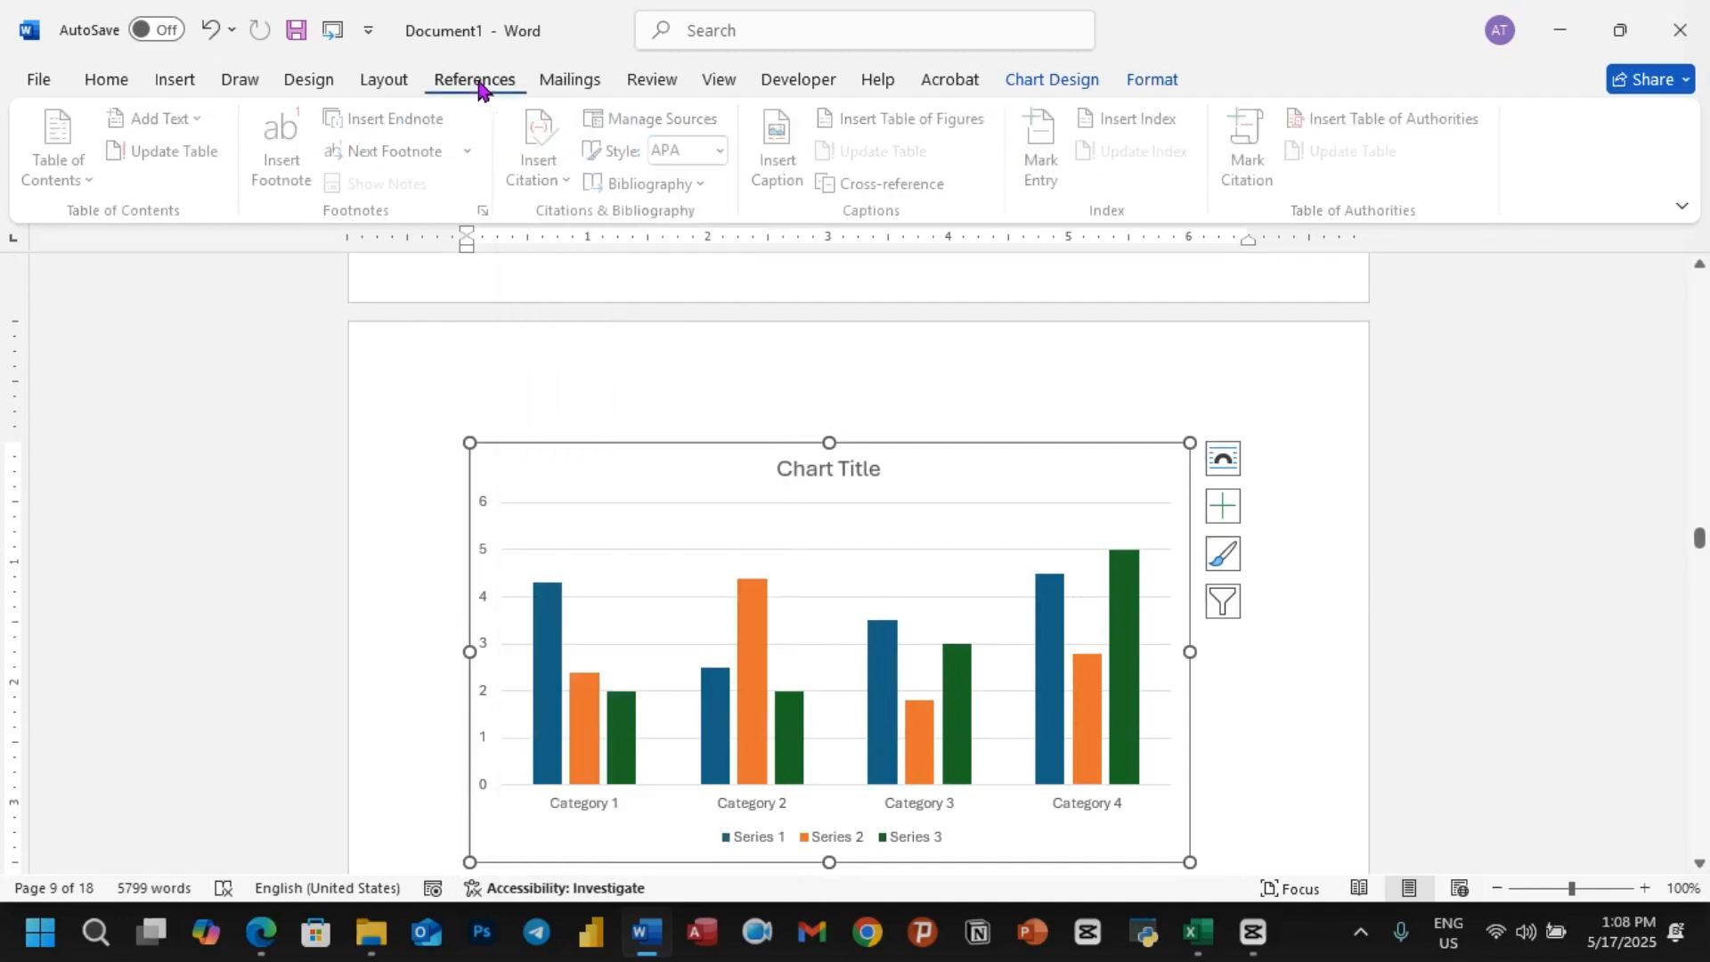
pyautogui.click(777, 142)
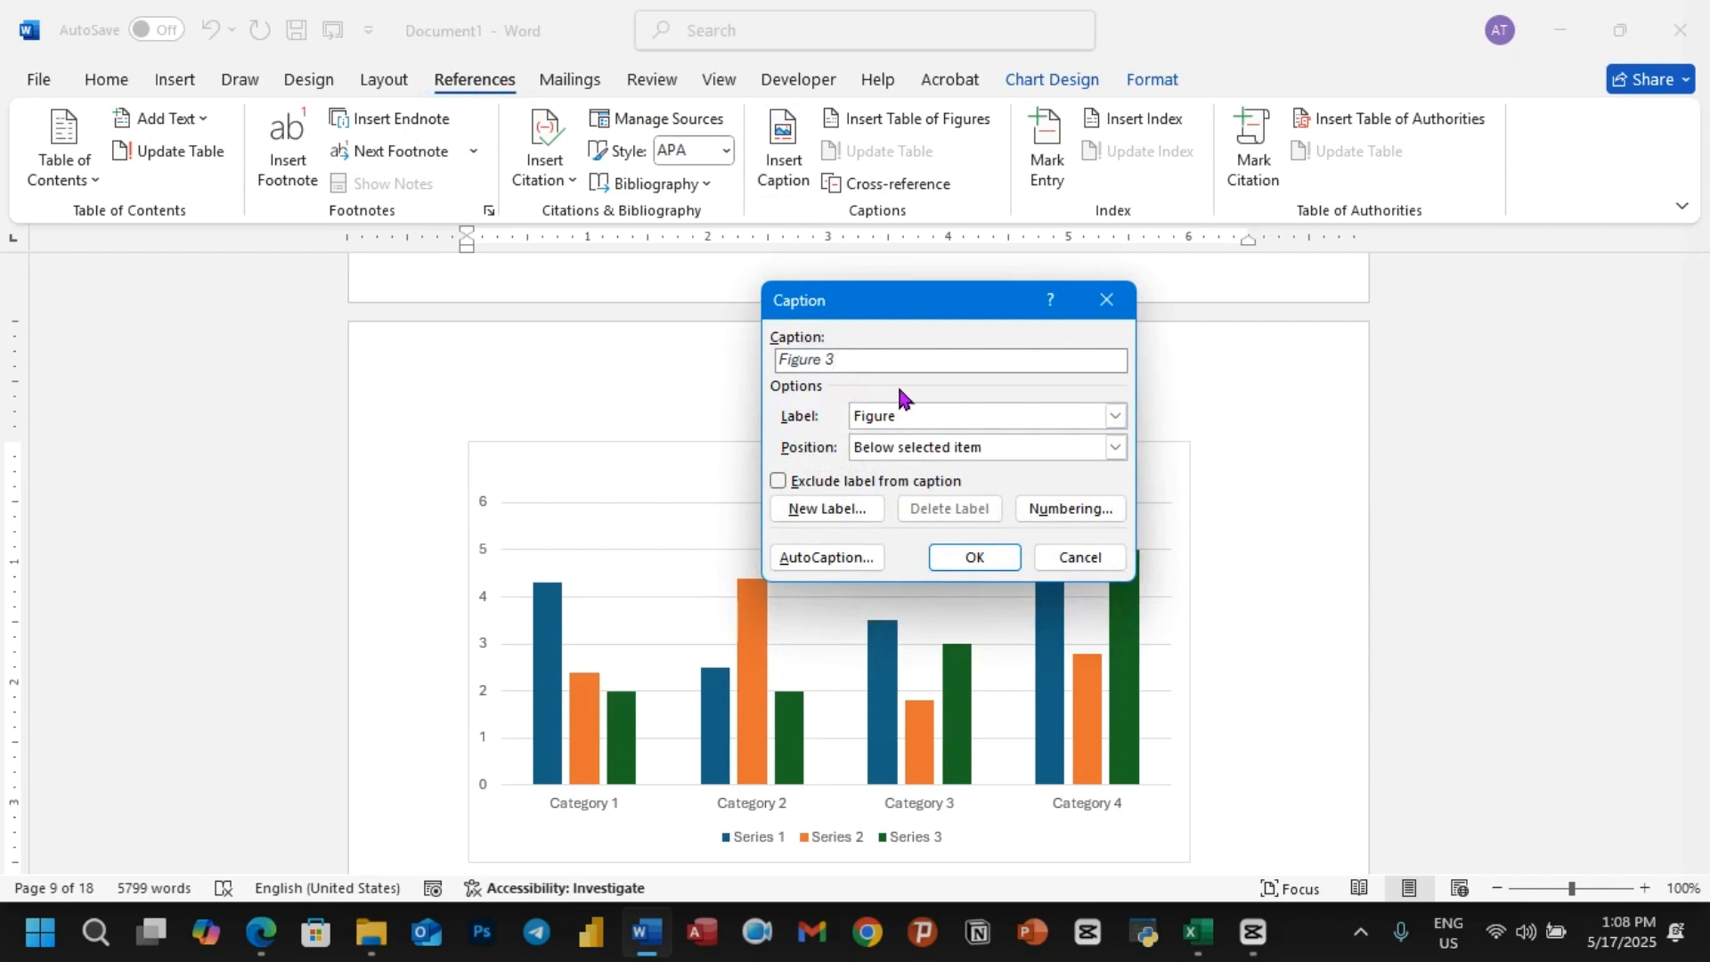
pyautogui.write(':Chart')
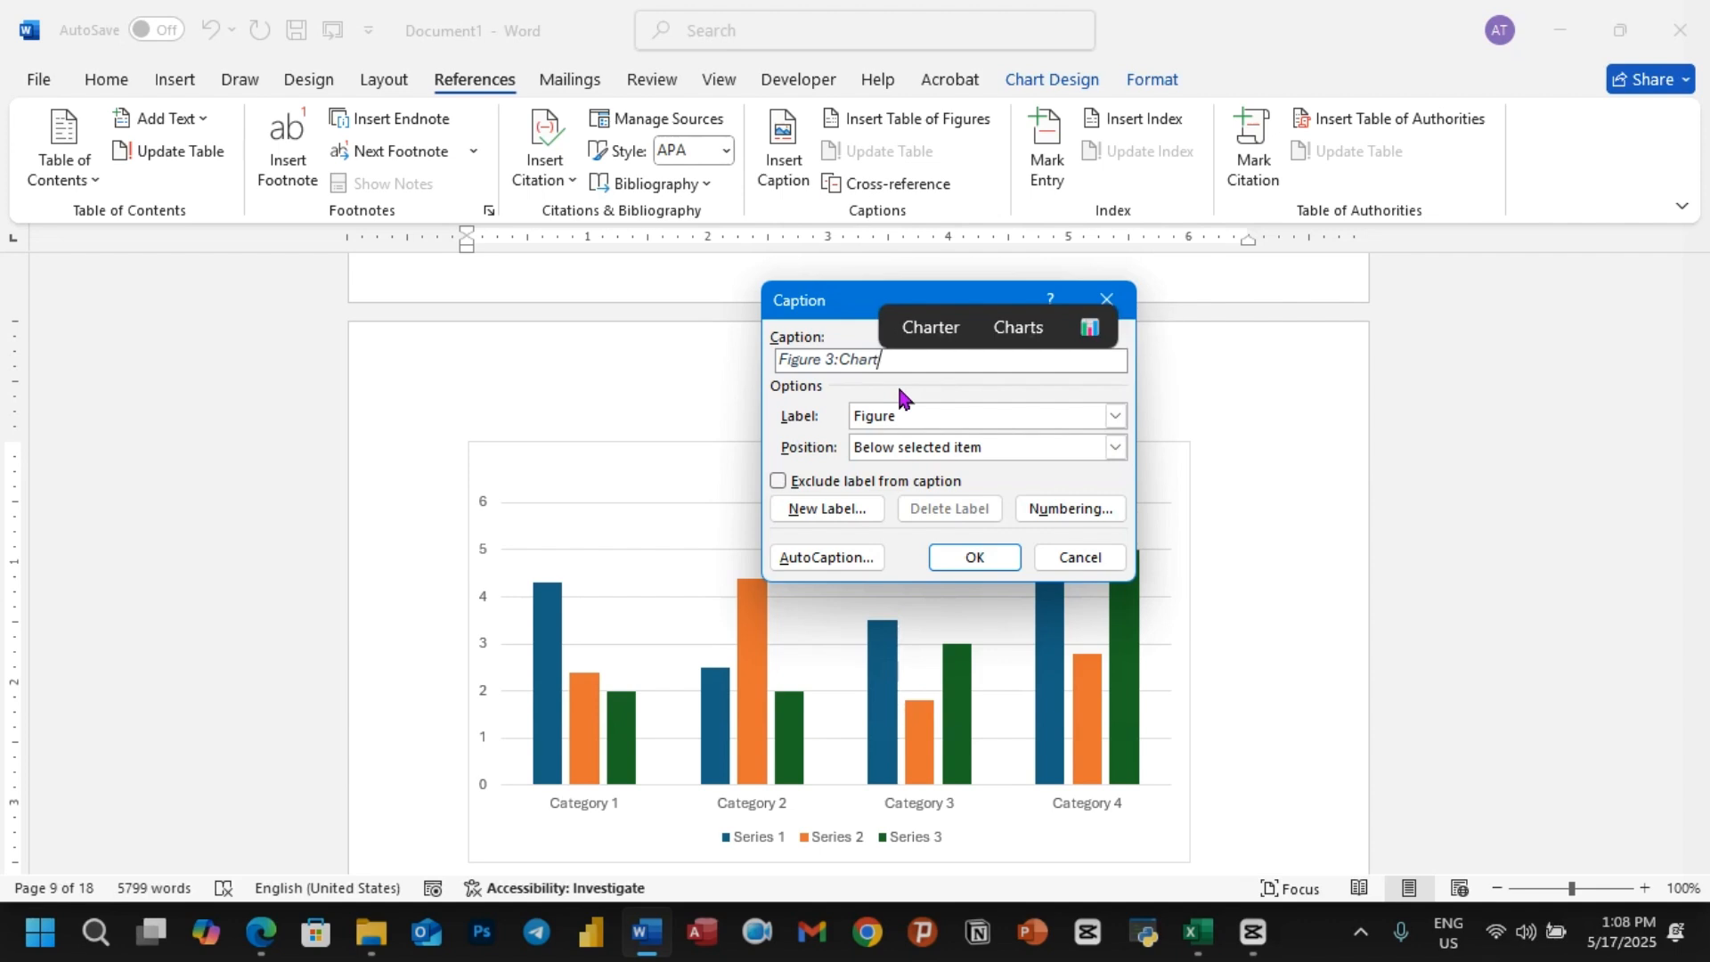
pyautogui.click(959, 563)
# Step: Copy the formatting of the paragraph starting "To make your document look professionally produced" onto the italic paragraph directly under the Apple2 heading
pyautogui.scroll(-2, 909, 561)
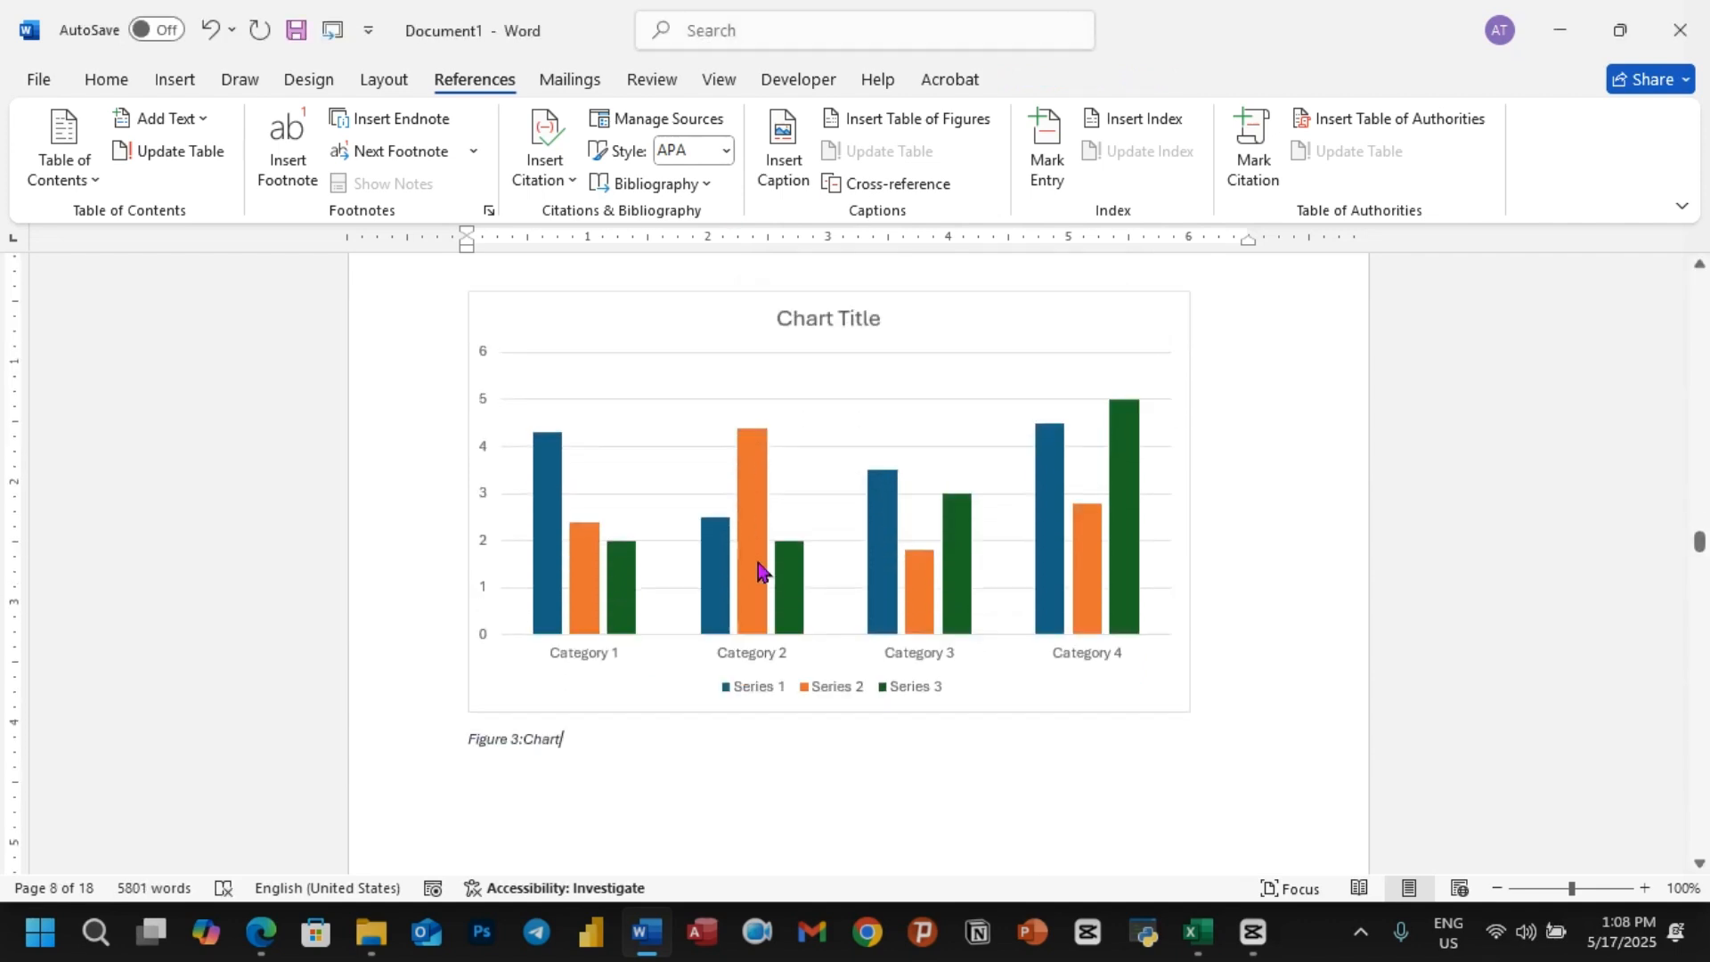
pyautogui.scroll(-6, 809, 525)
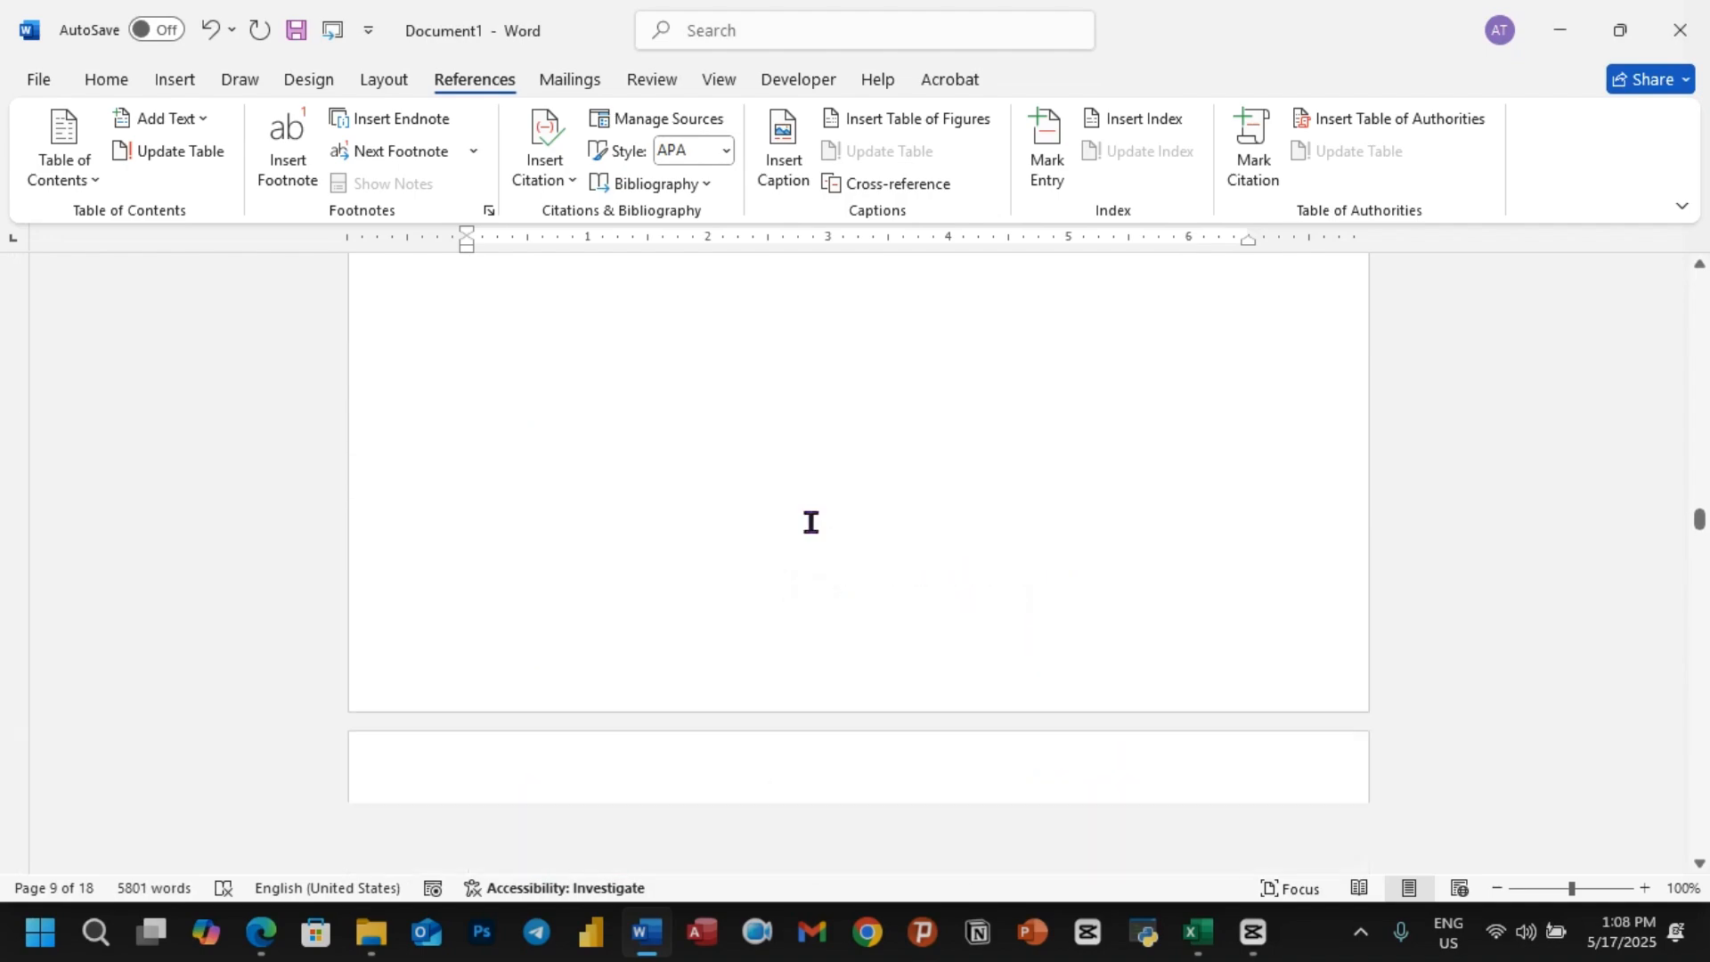
pyautogui.scroll(-10, 906, 530)
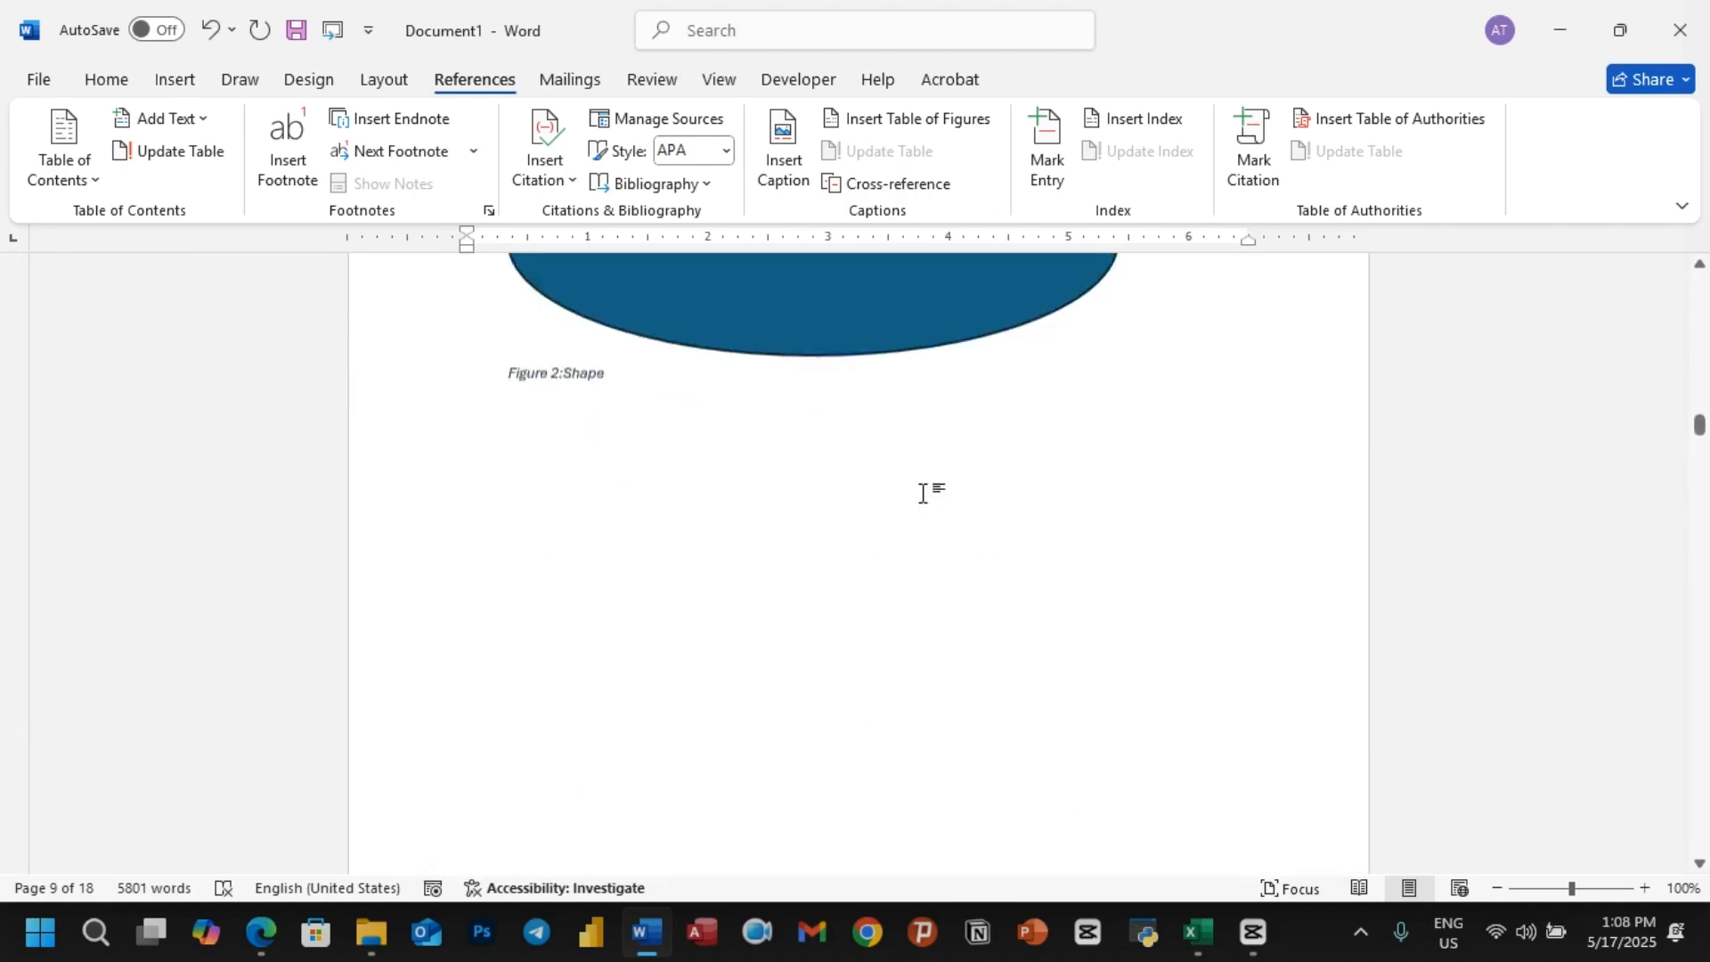
pyautogui.scroll(5, 924, 489)
pyautogui.scroll(-12, 918, 498)
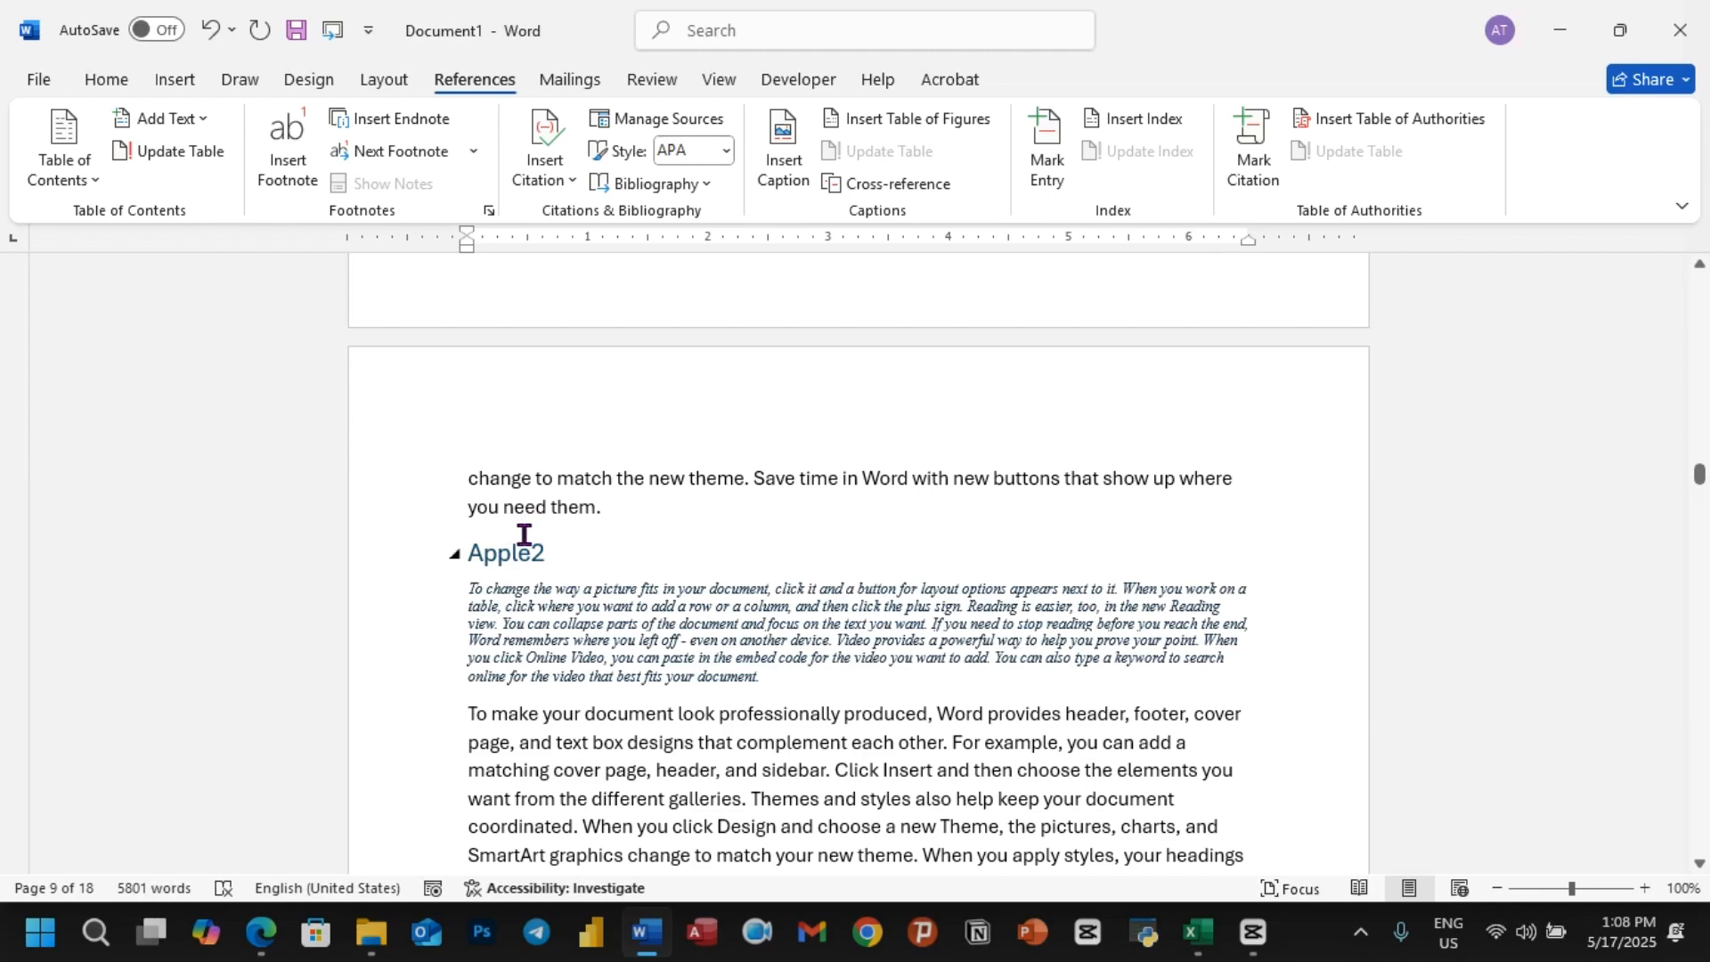
pyautogui.scroll(-1, 524, 537)
pyautogui.moveTo(723, 670); pyautogui.dragTo(472, 627)
pyautogui.click(113, 83)
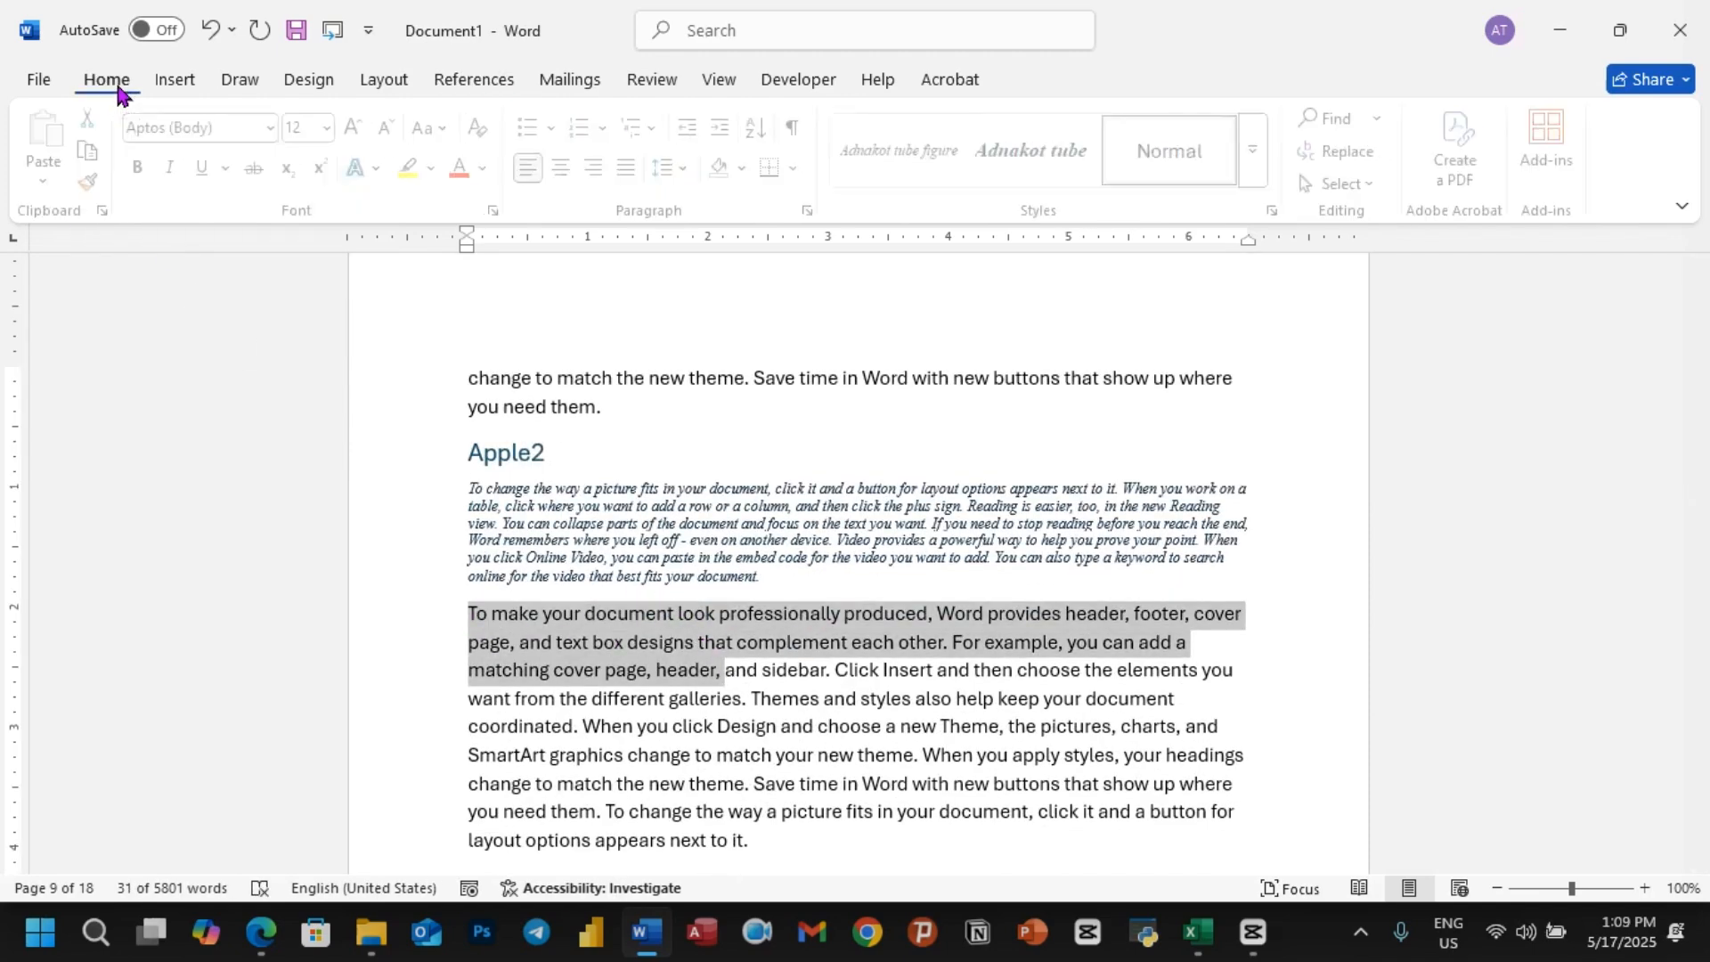
pyautogui.click(95, 182)
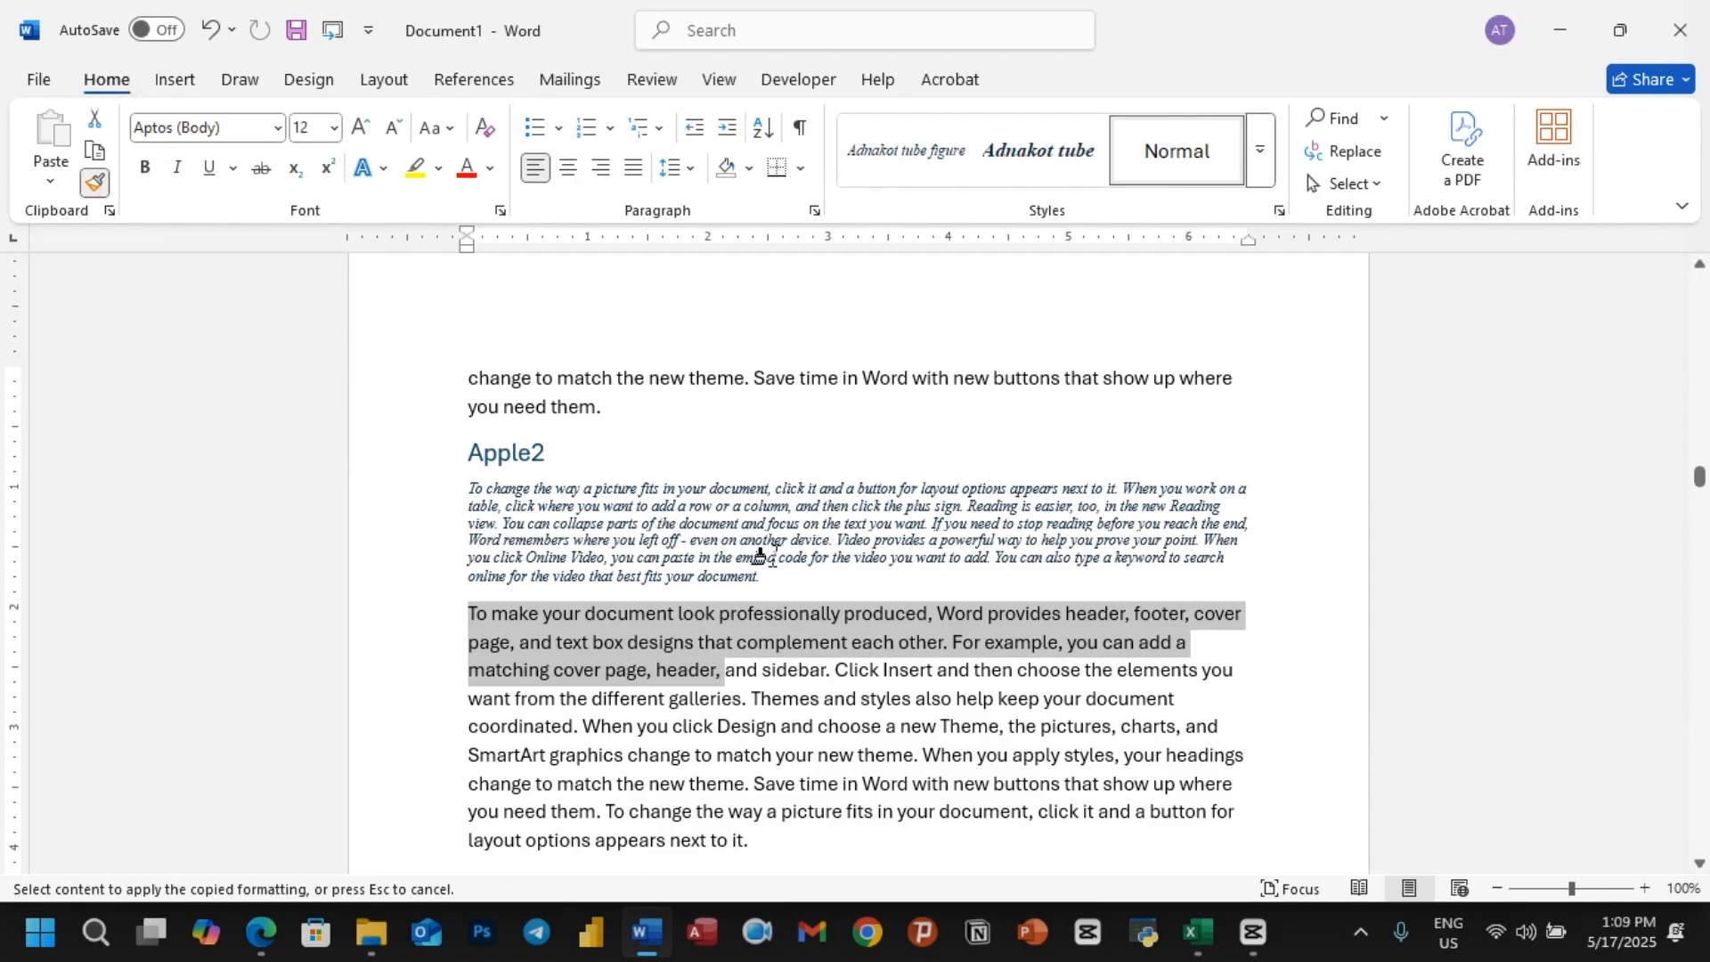
pyautogui.moveTo(726, 574); pyautogui.dragTo(457, 499)
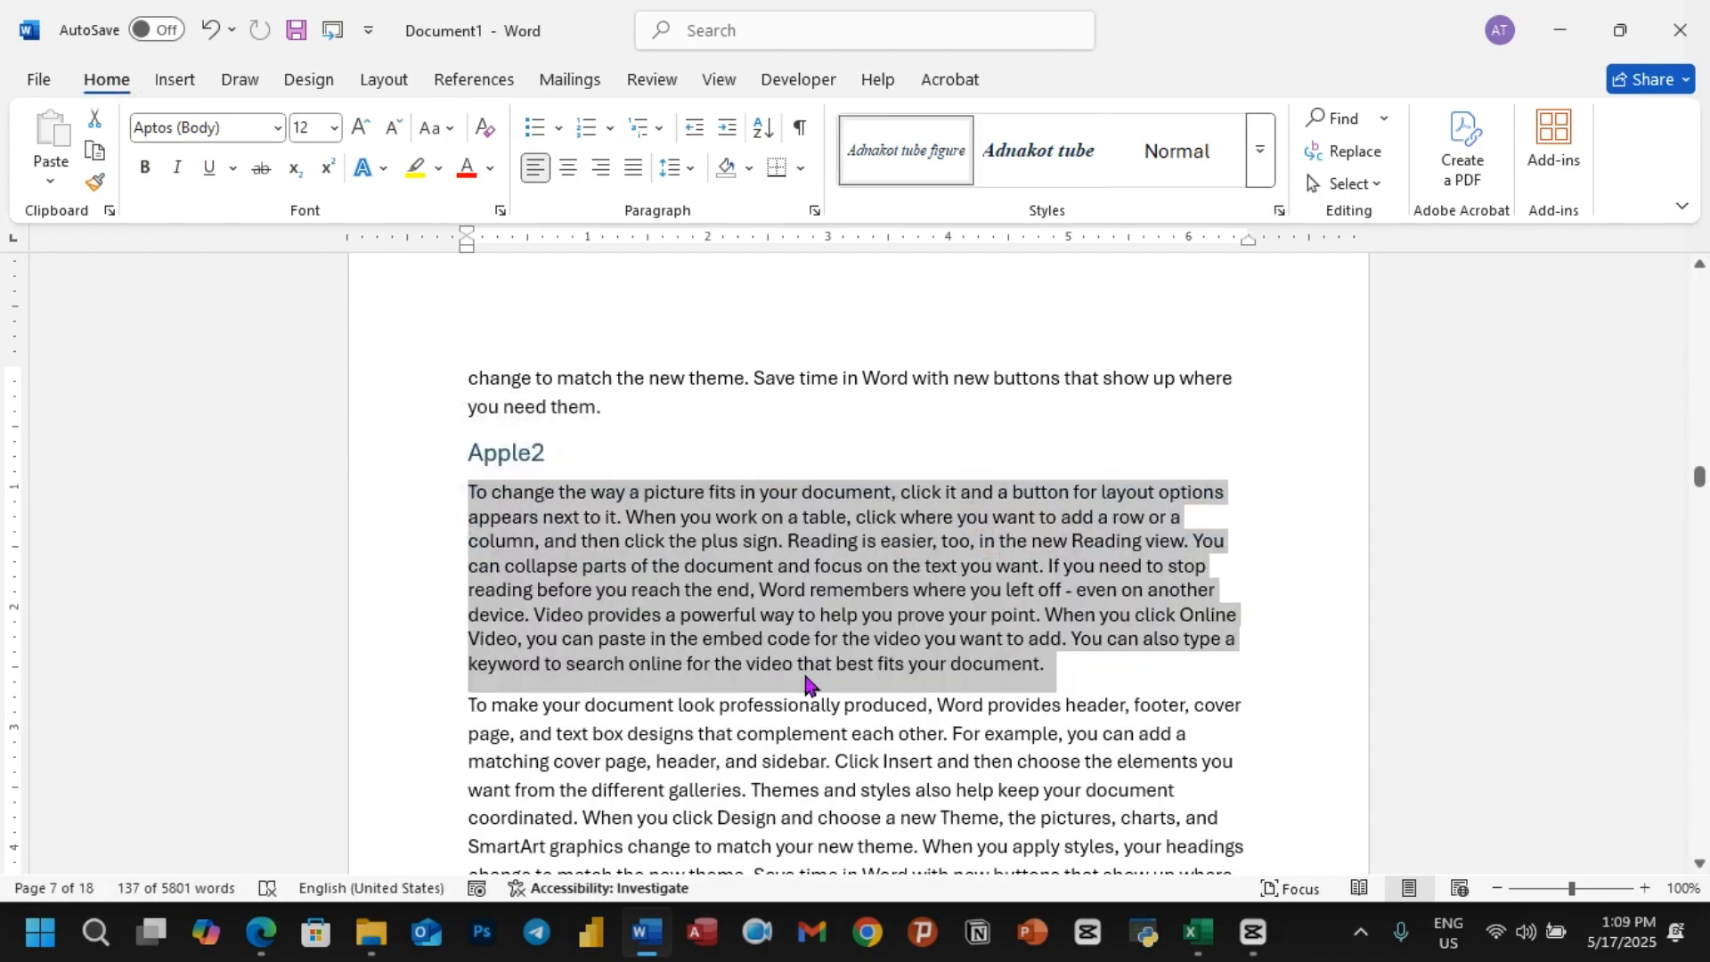
pyautogui.click(814, 663)
# Step: Add the heading "List of Figures" below the list of tables on page 2
pyautogui.scroll(10, 1003, 519)
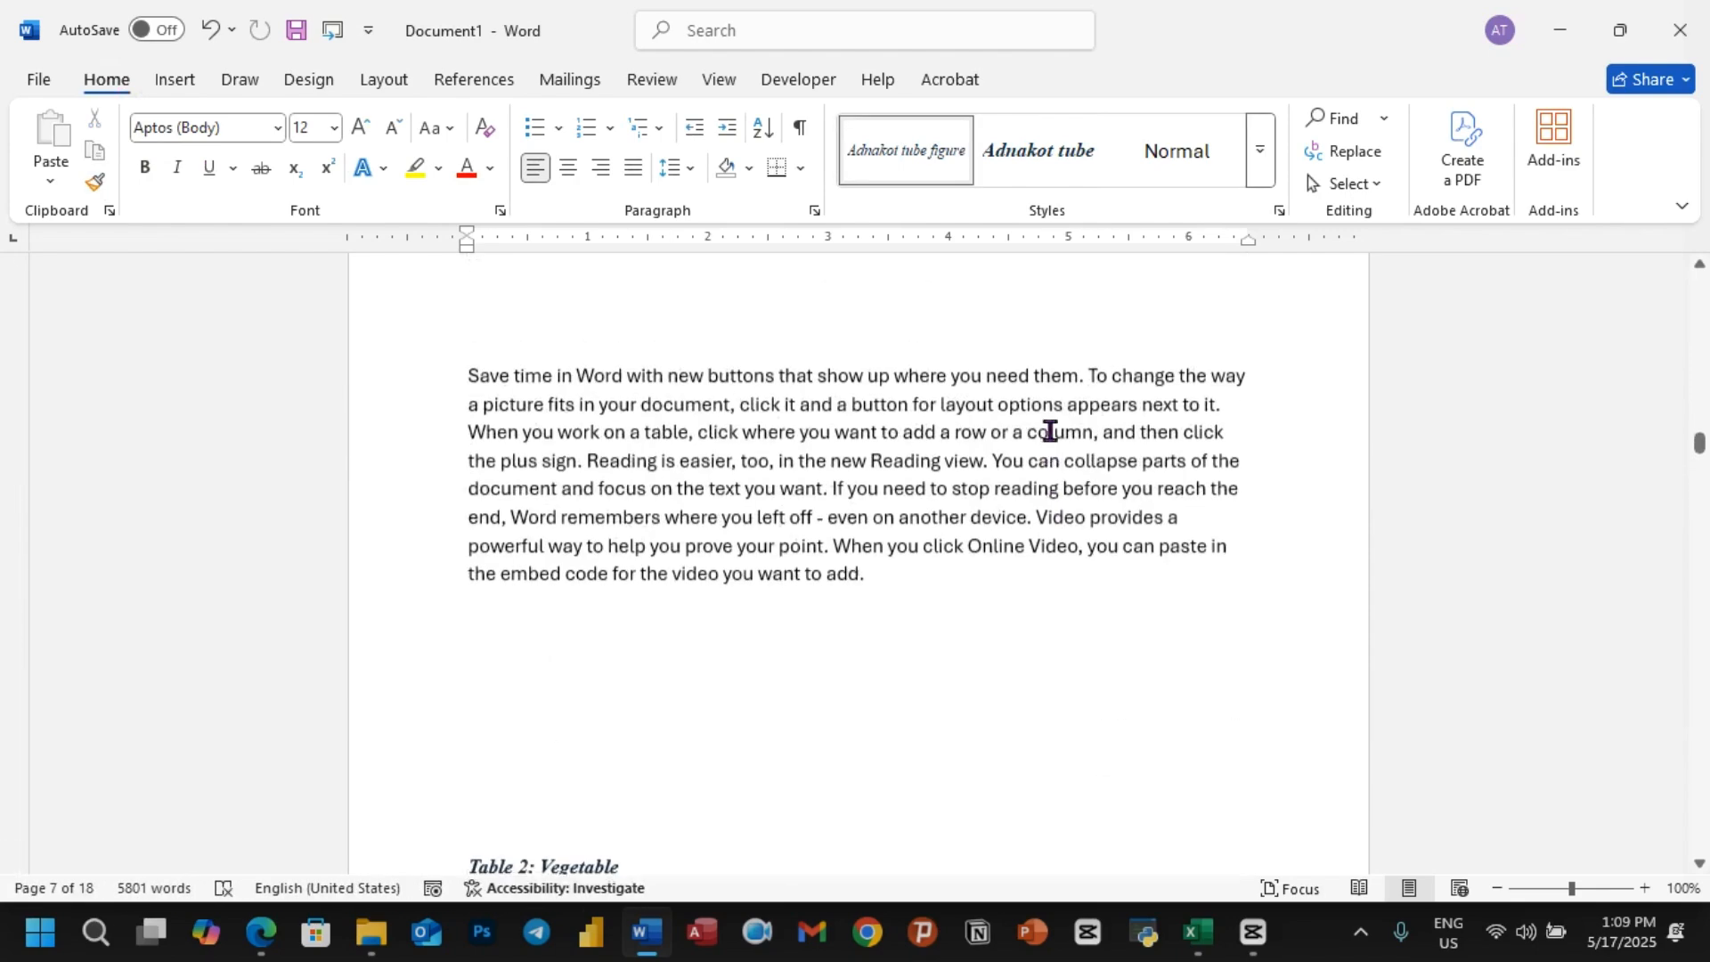
pyautogui.scroll(15, 1051, 429)
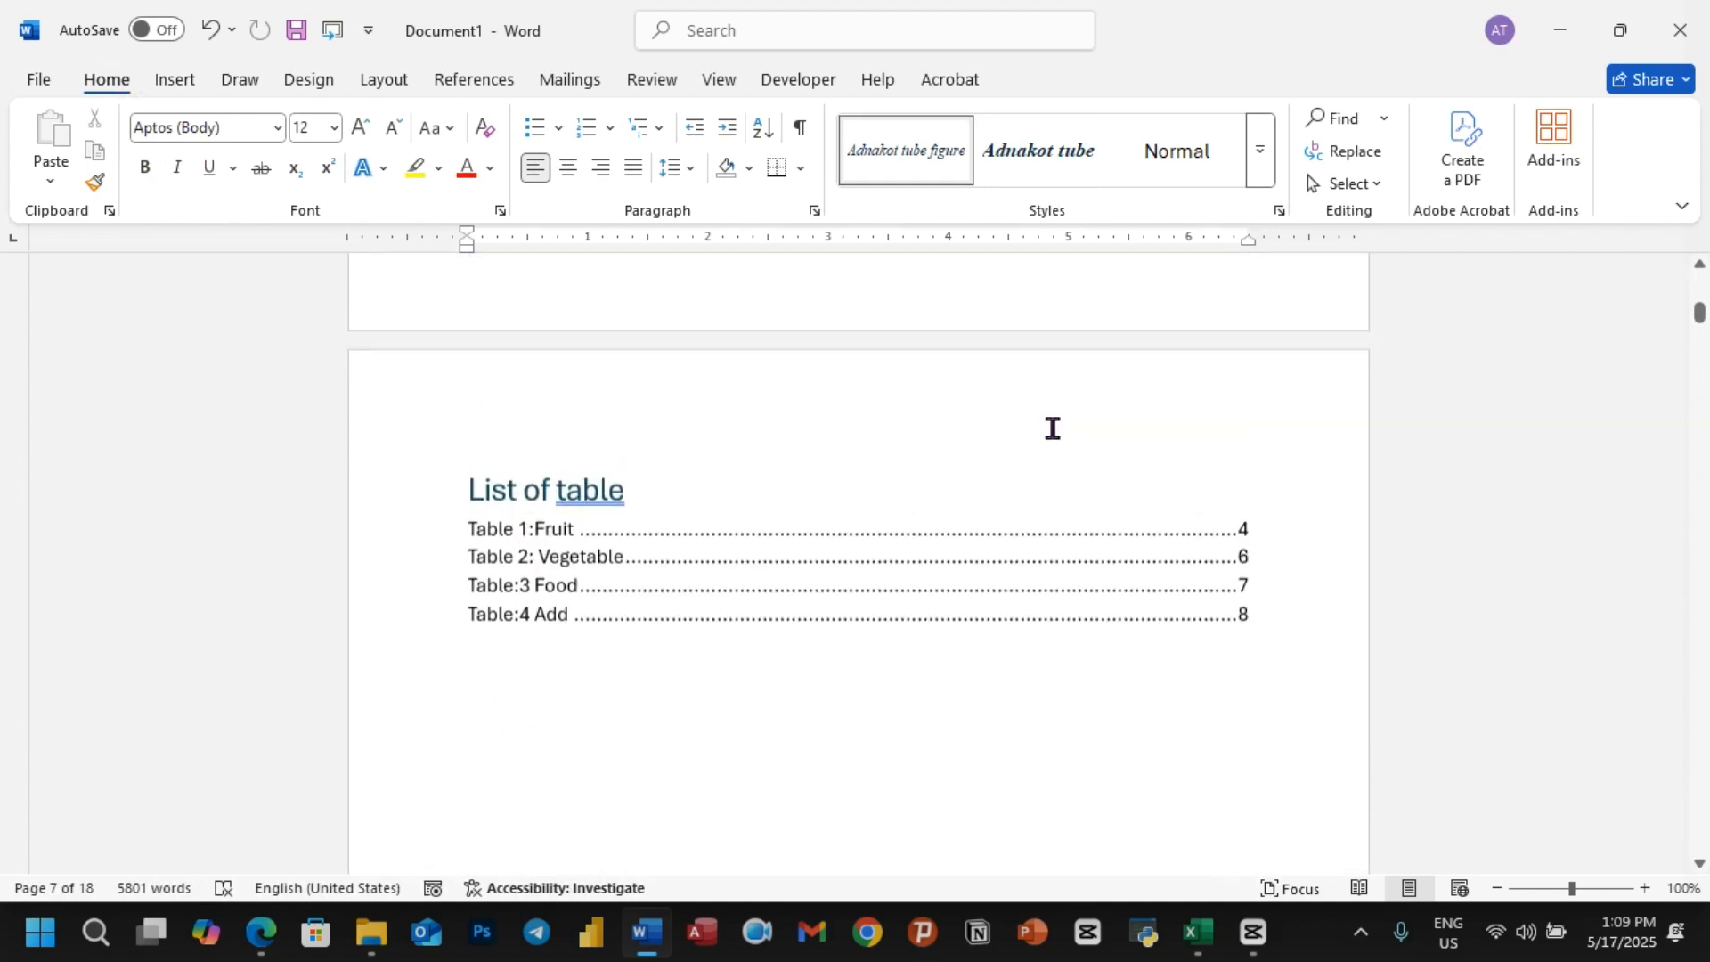
pyautogui.scroll(-3, 615, 602)
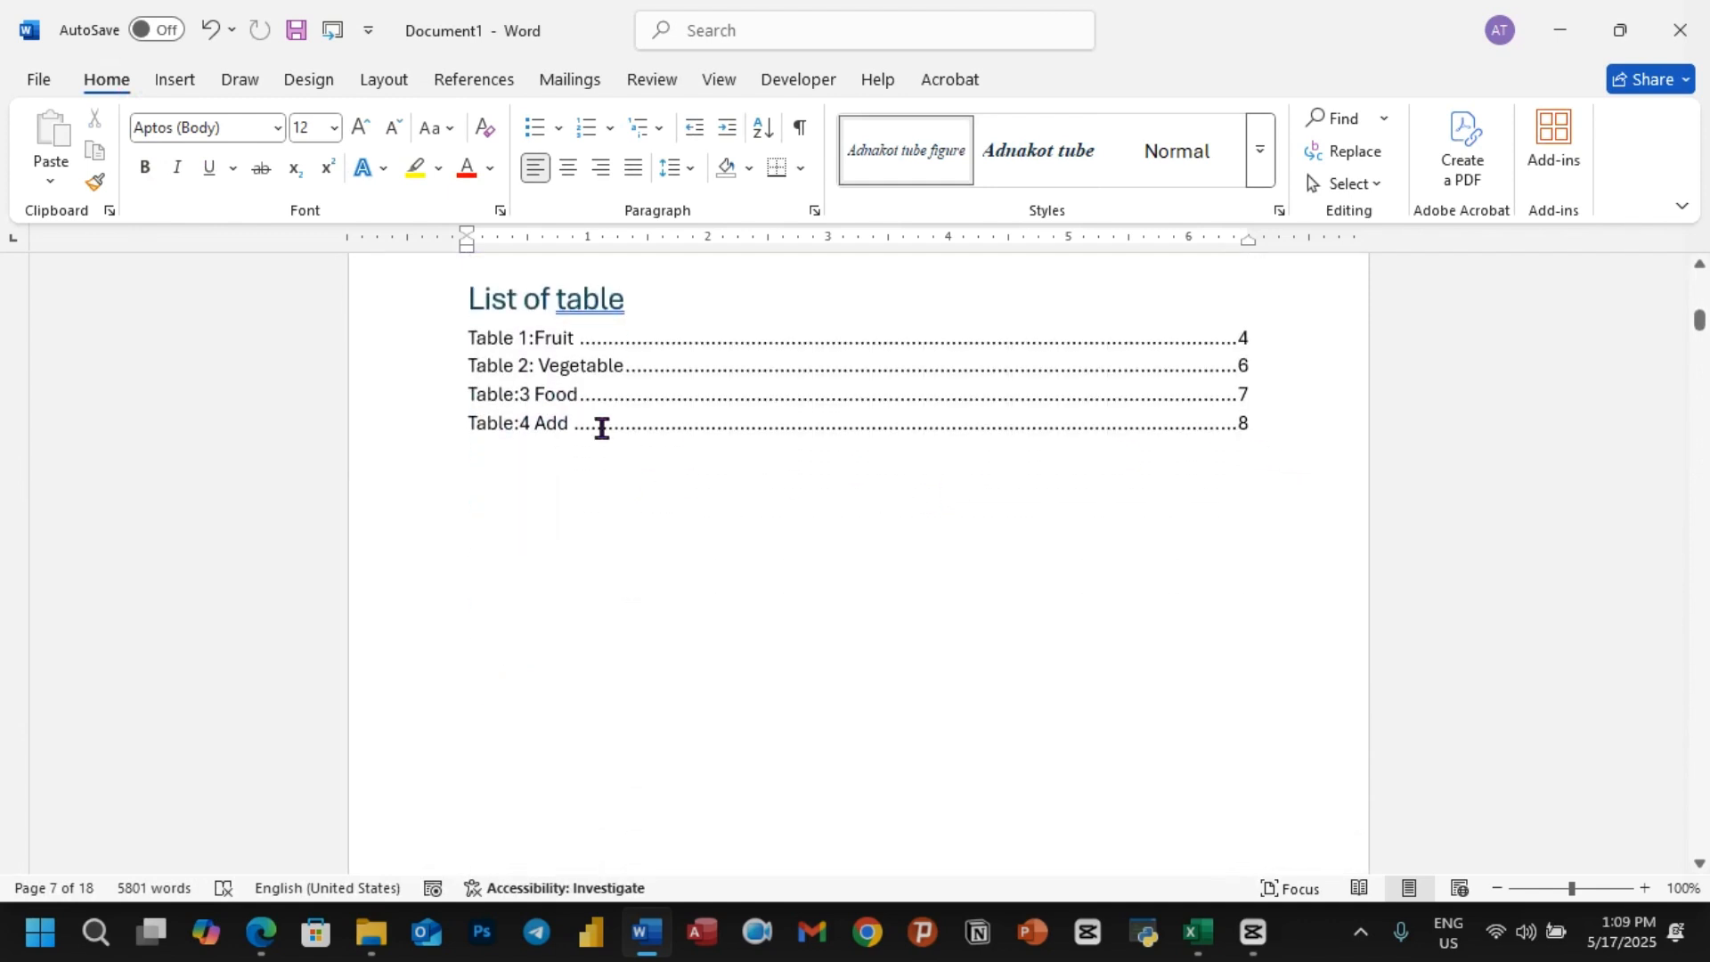
pyautogui.click(1297, 436)
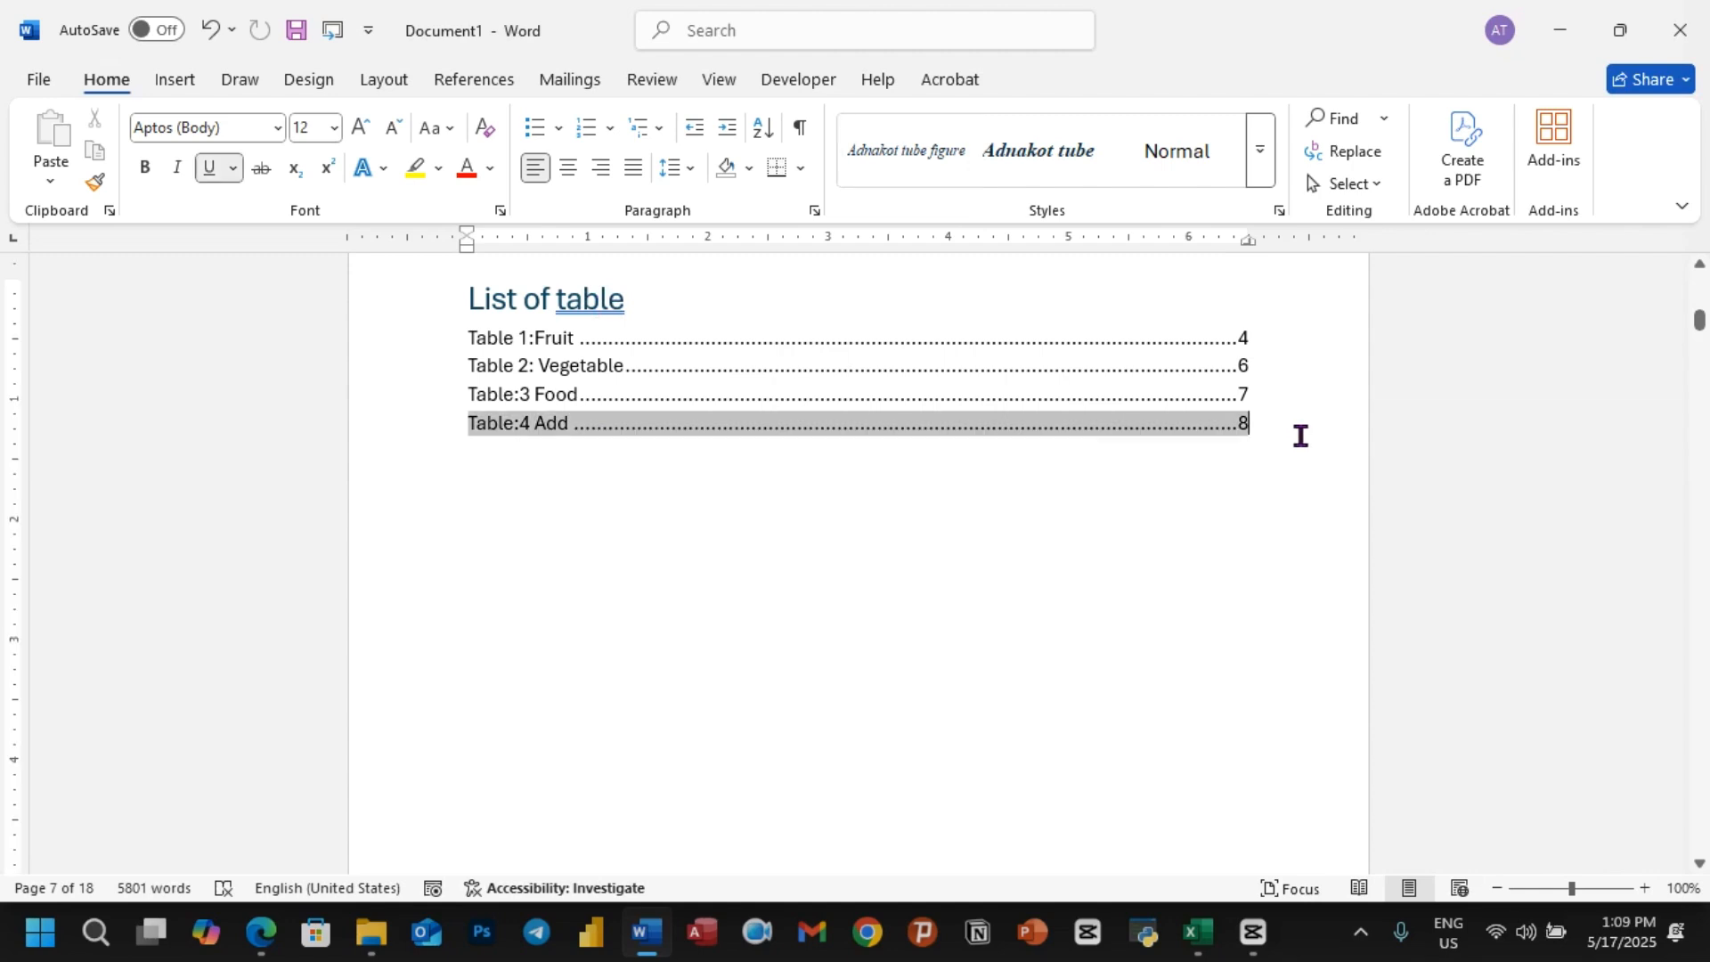
pyautogui.click(496, 562)
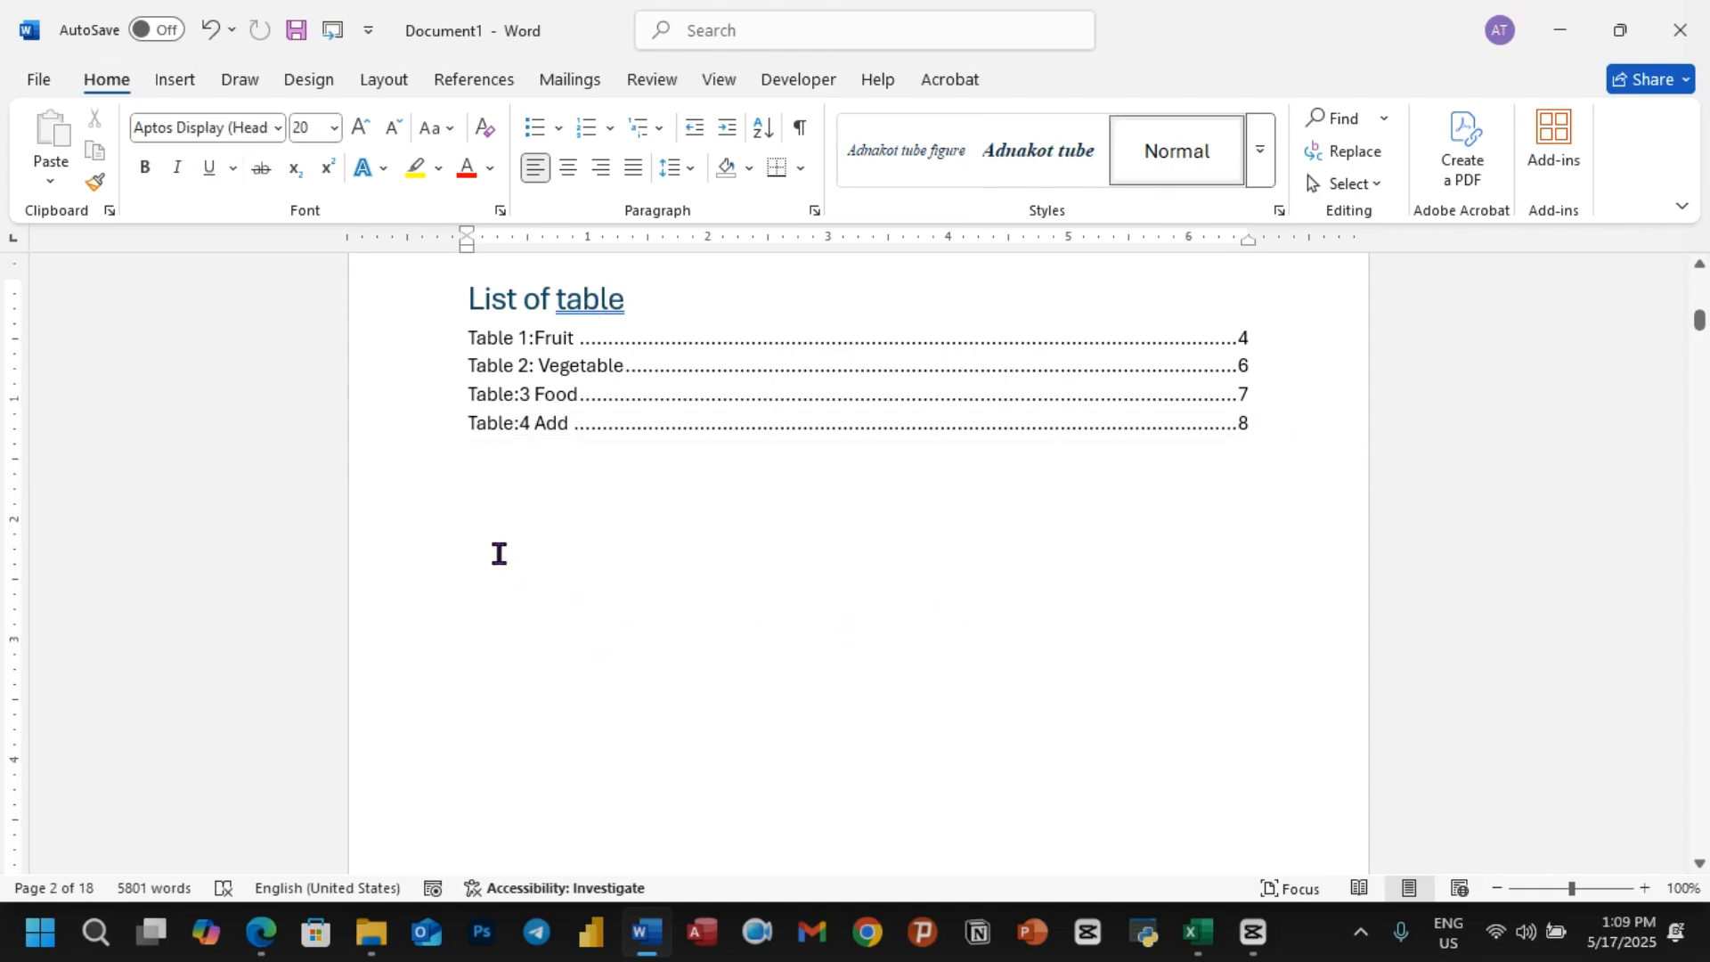
pyautogui.write('Li')
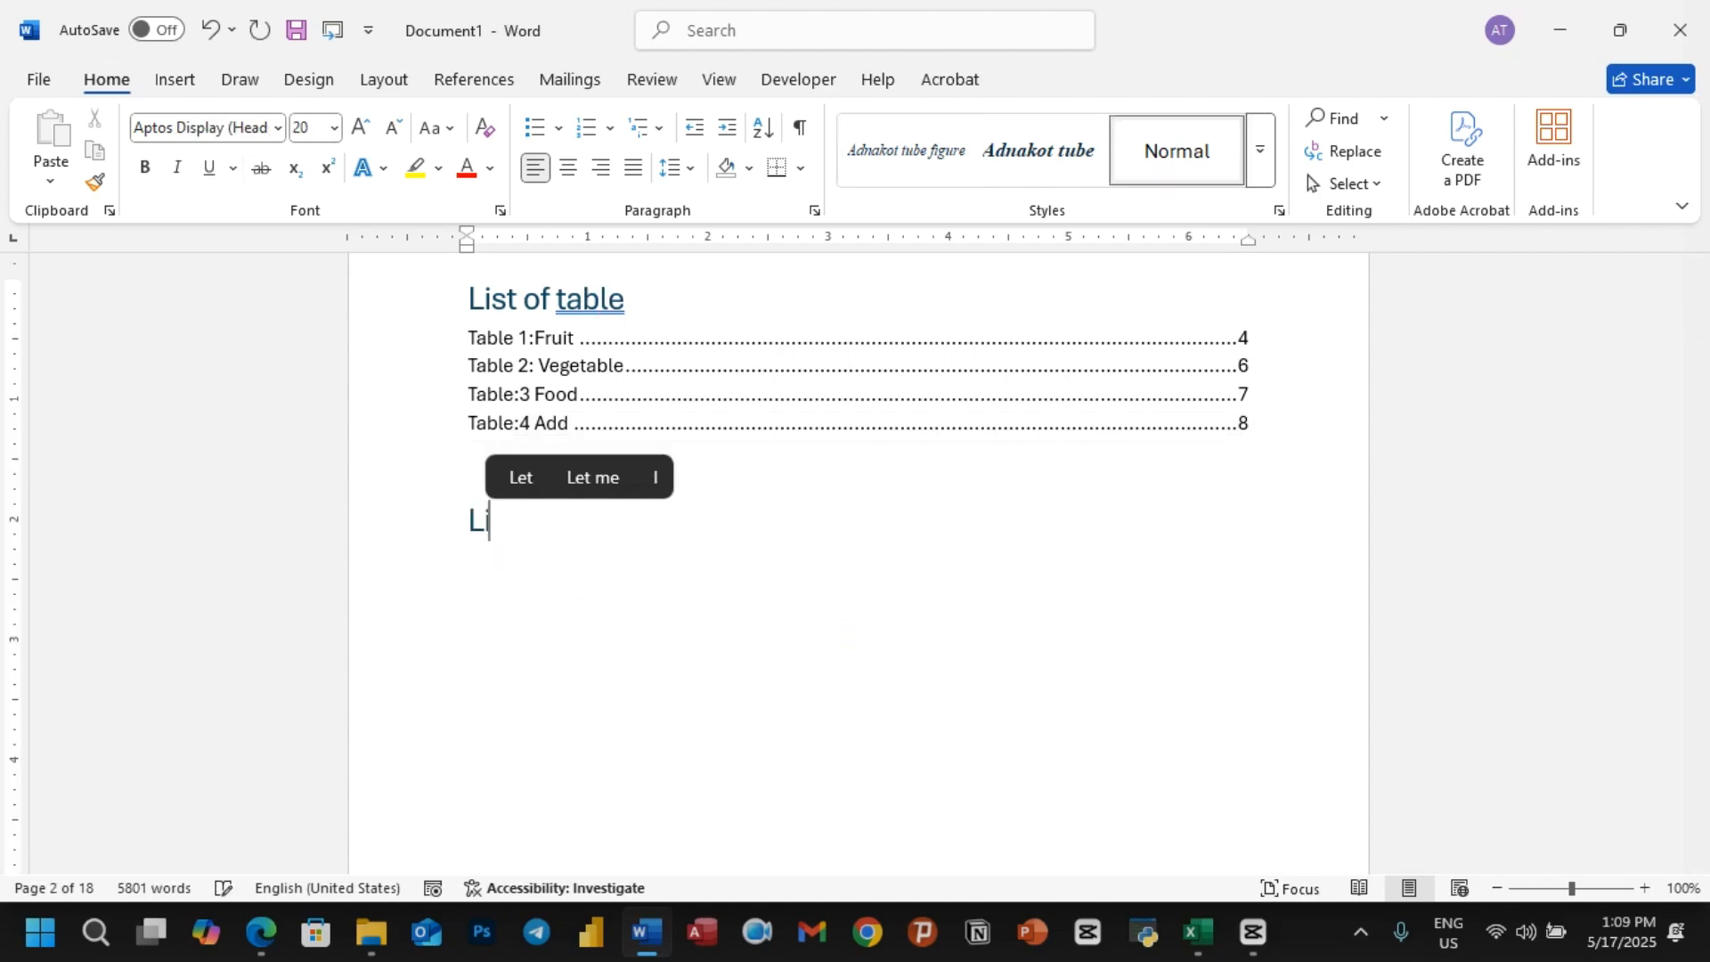
pyautogui.write('st of ')
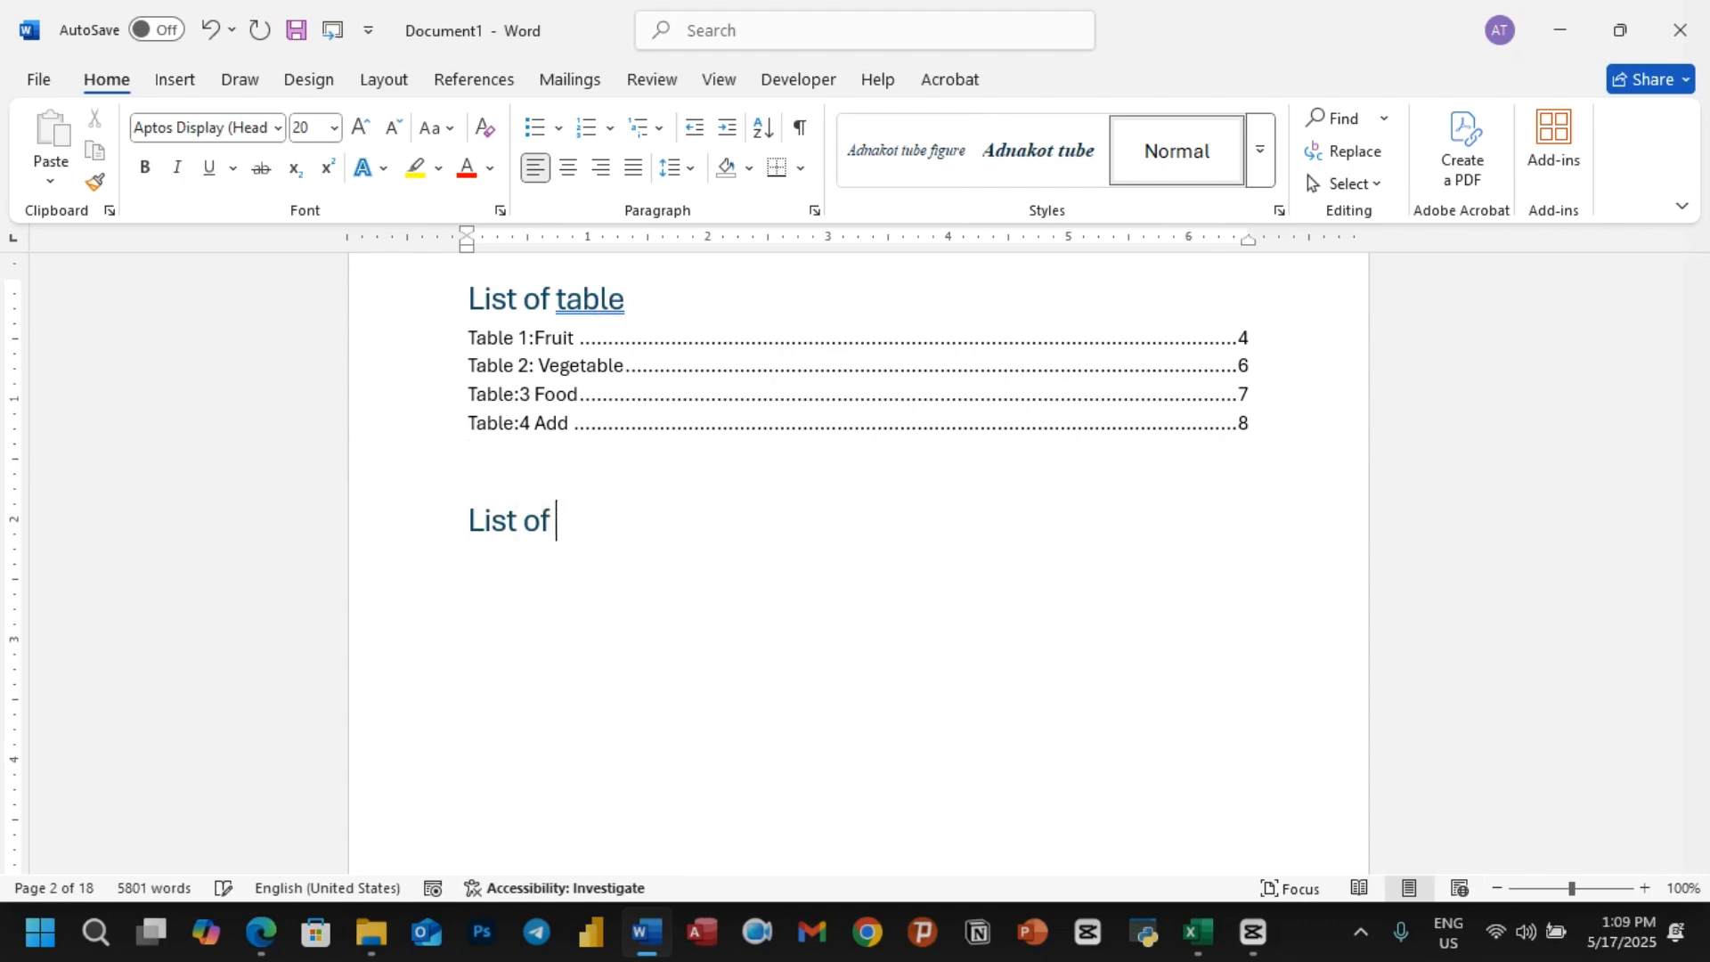
pyautogui.write('Figures')
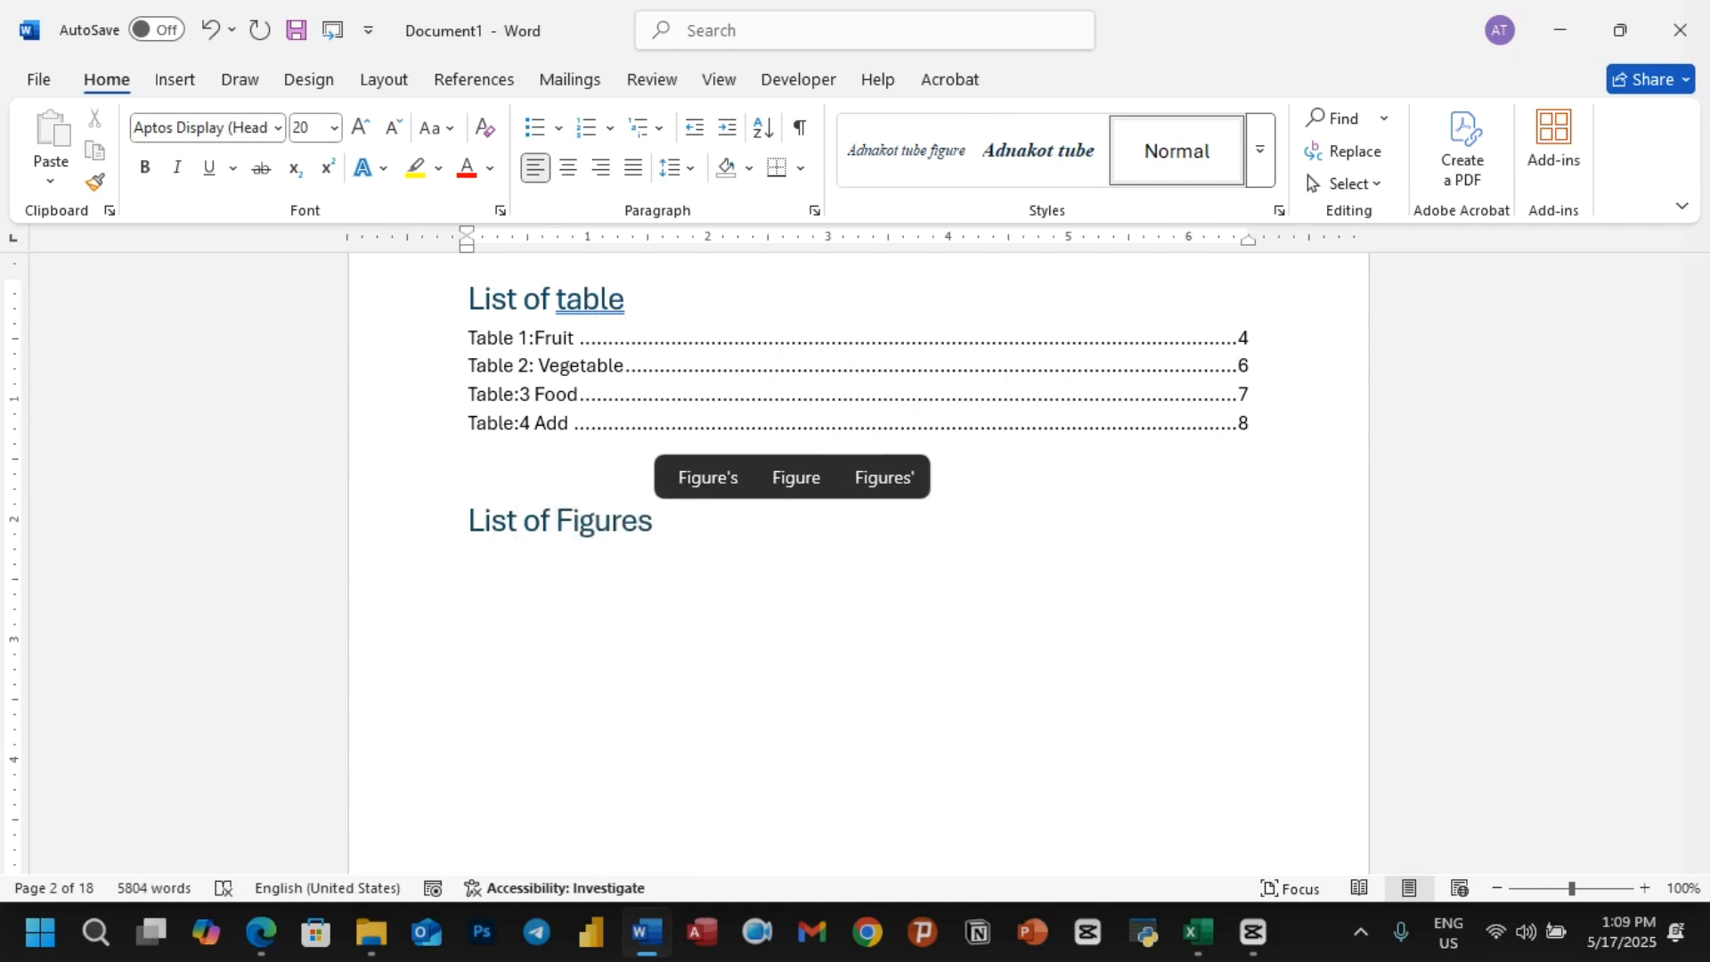
# Step: Insert an automatic table of figures below the "List of Figures" heading, using the Figure caption label and the From template format
pyautogui.press('Return')
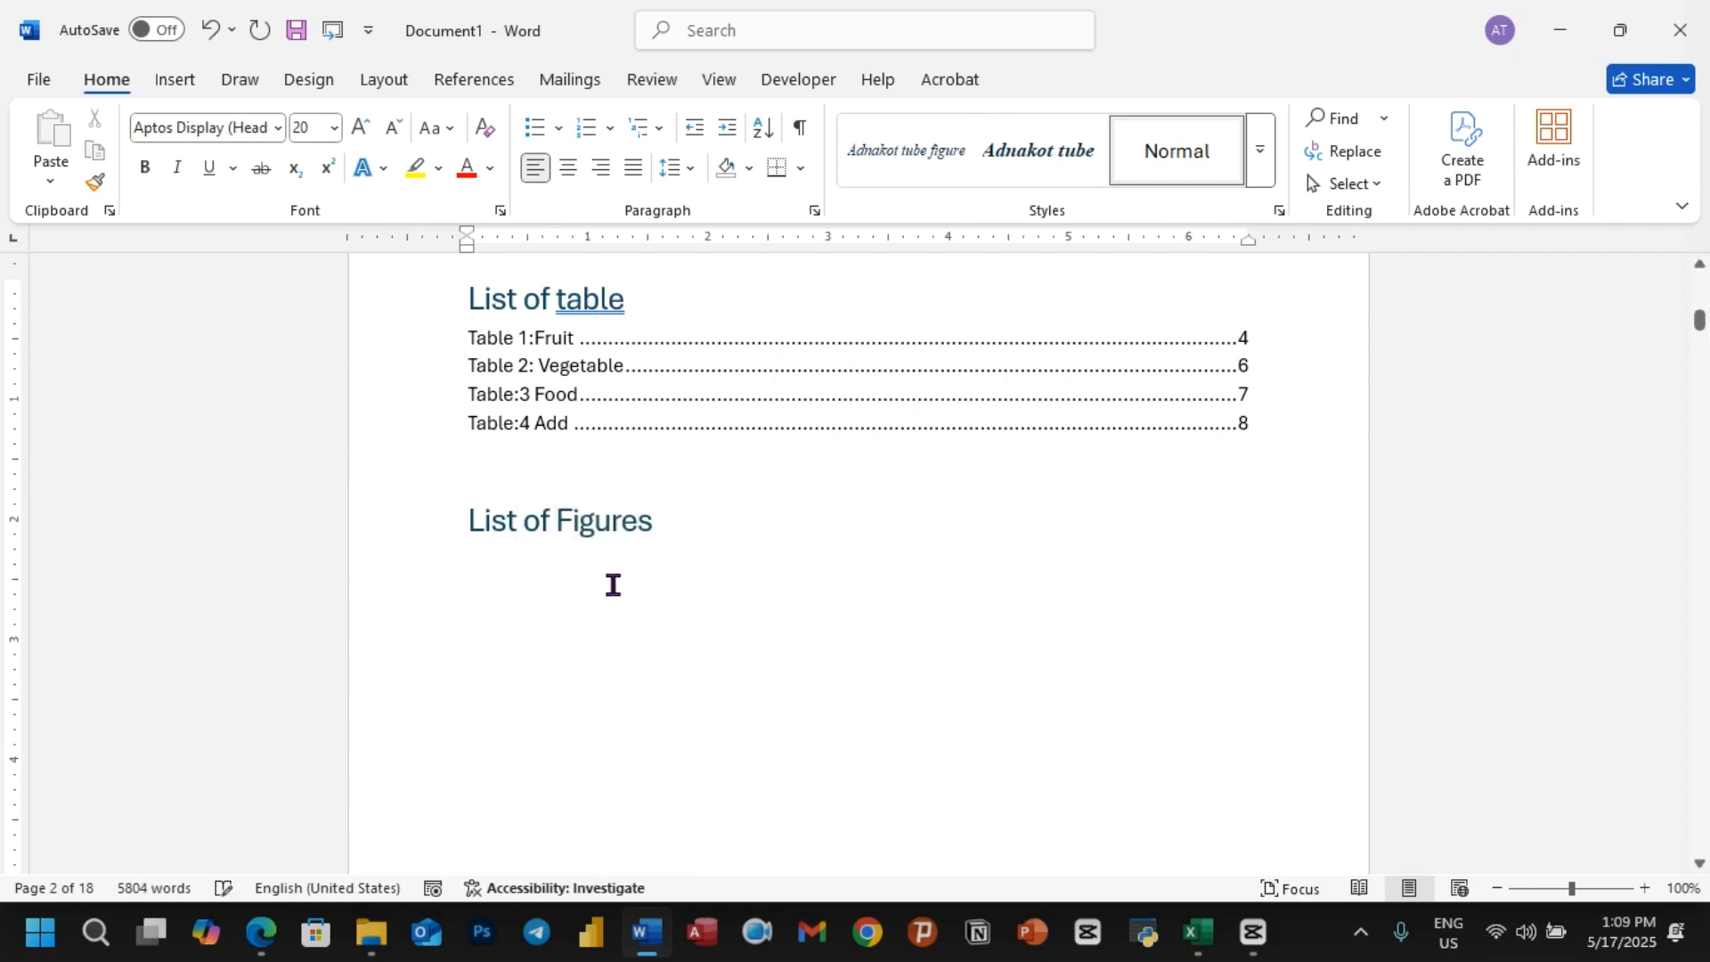
pyautogui.click(483, 88)
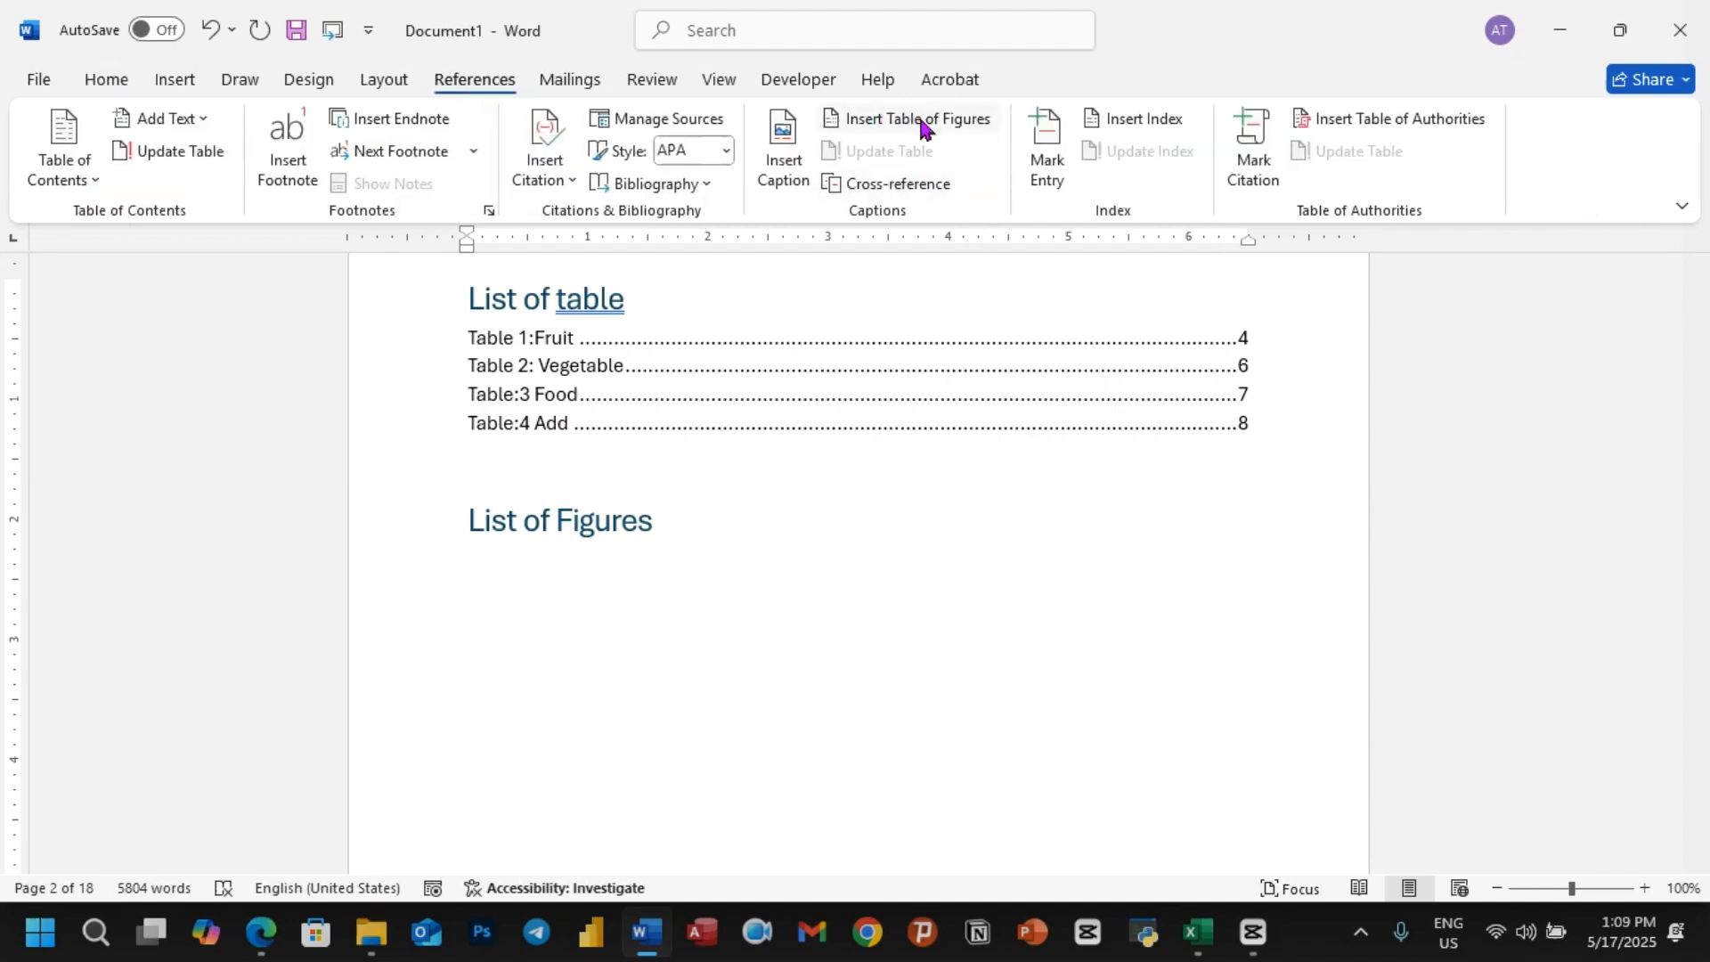
pyautogui.click(922, 127)
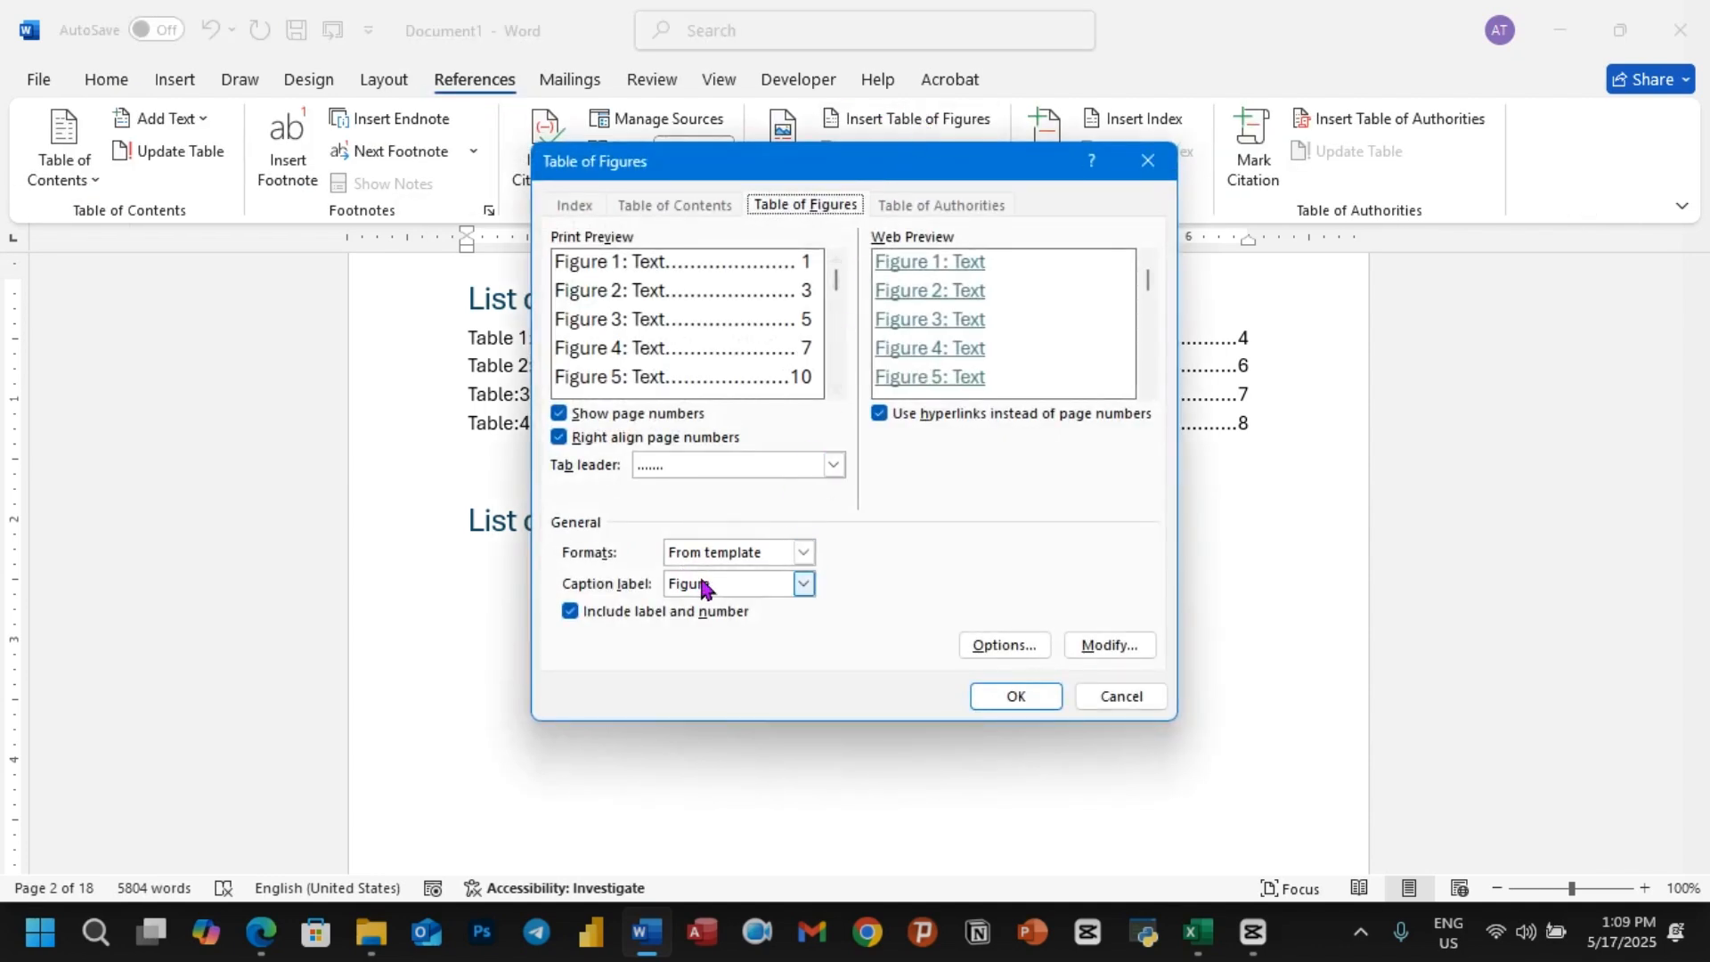
pyautogui.click(803, 584)
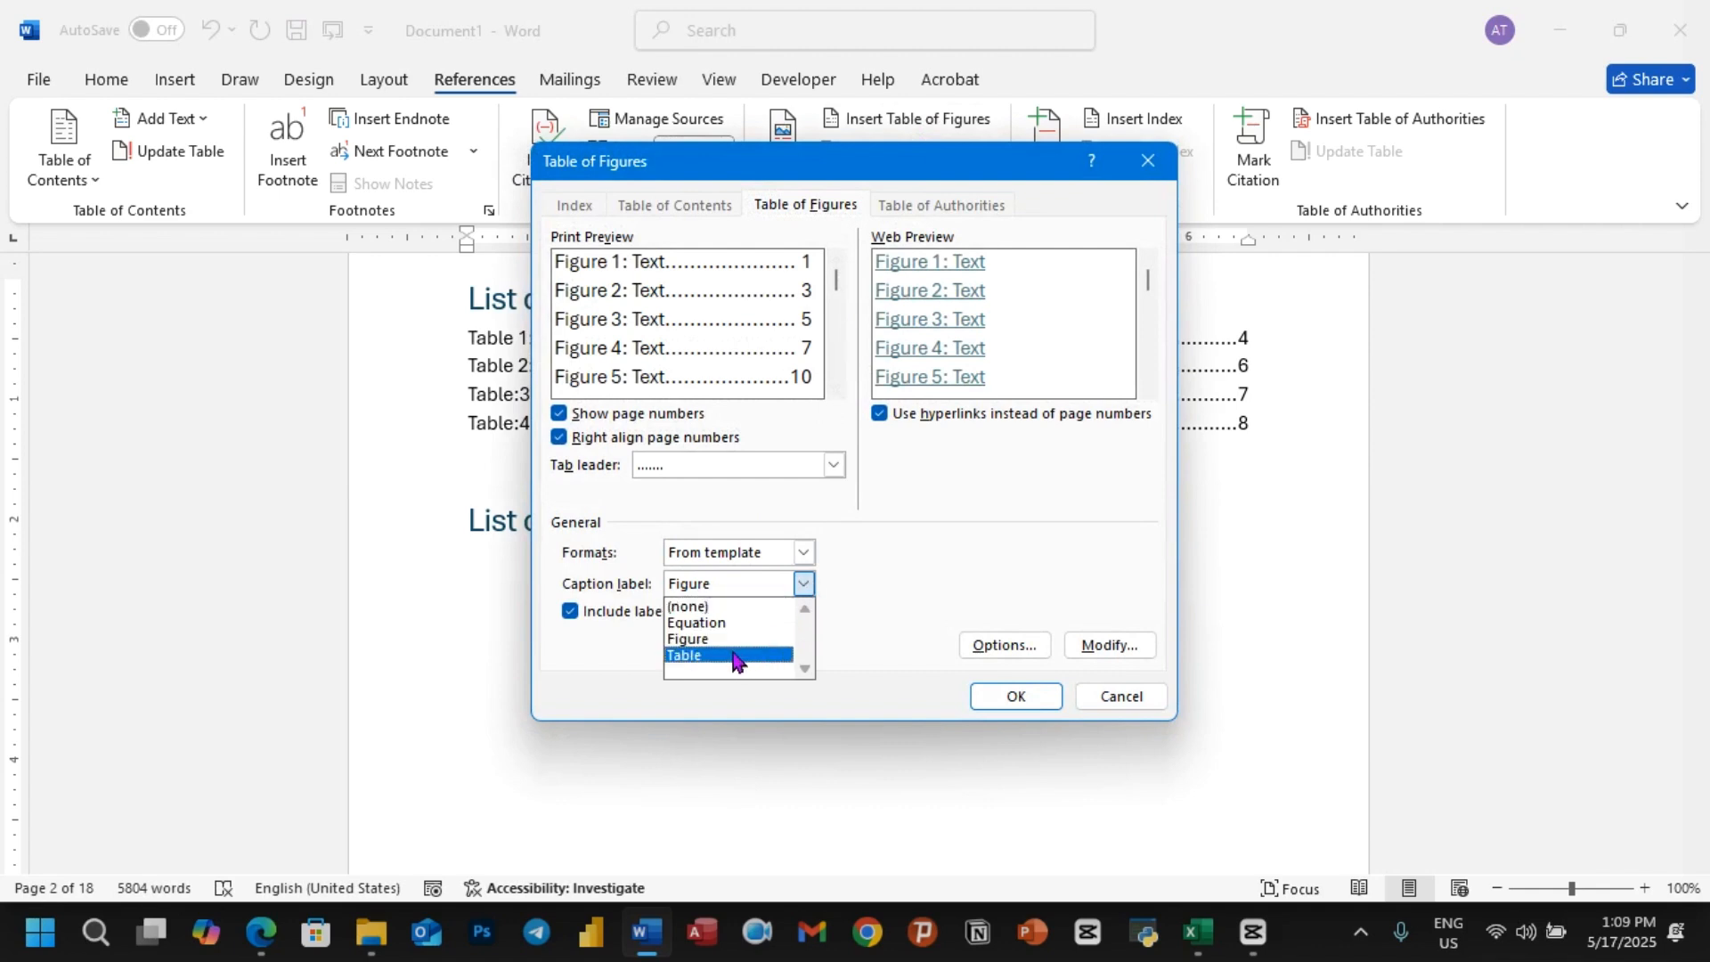
pyautogui.click(736, 657)
pyautogui.click(806, 585)
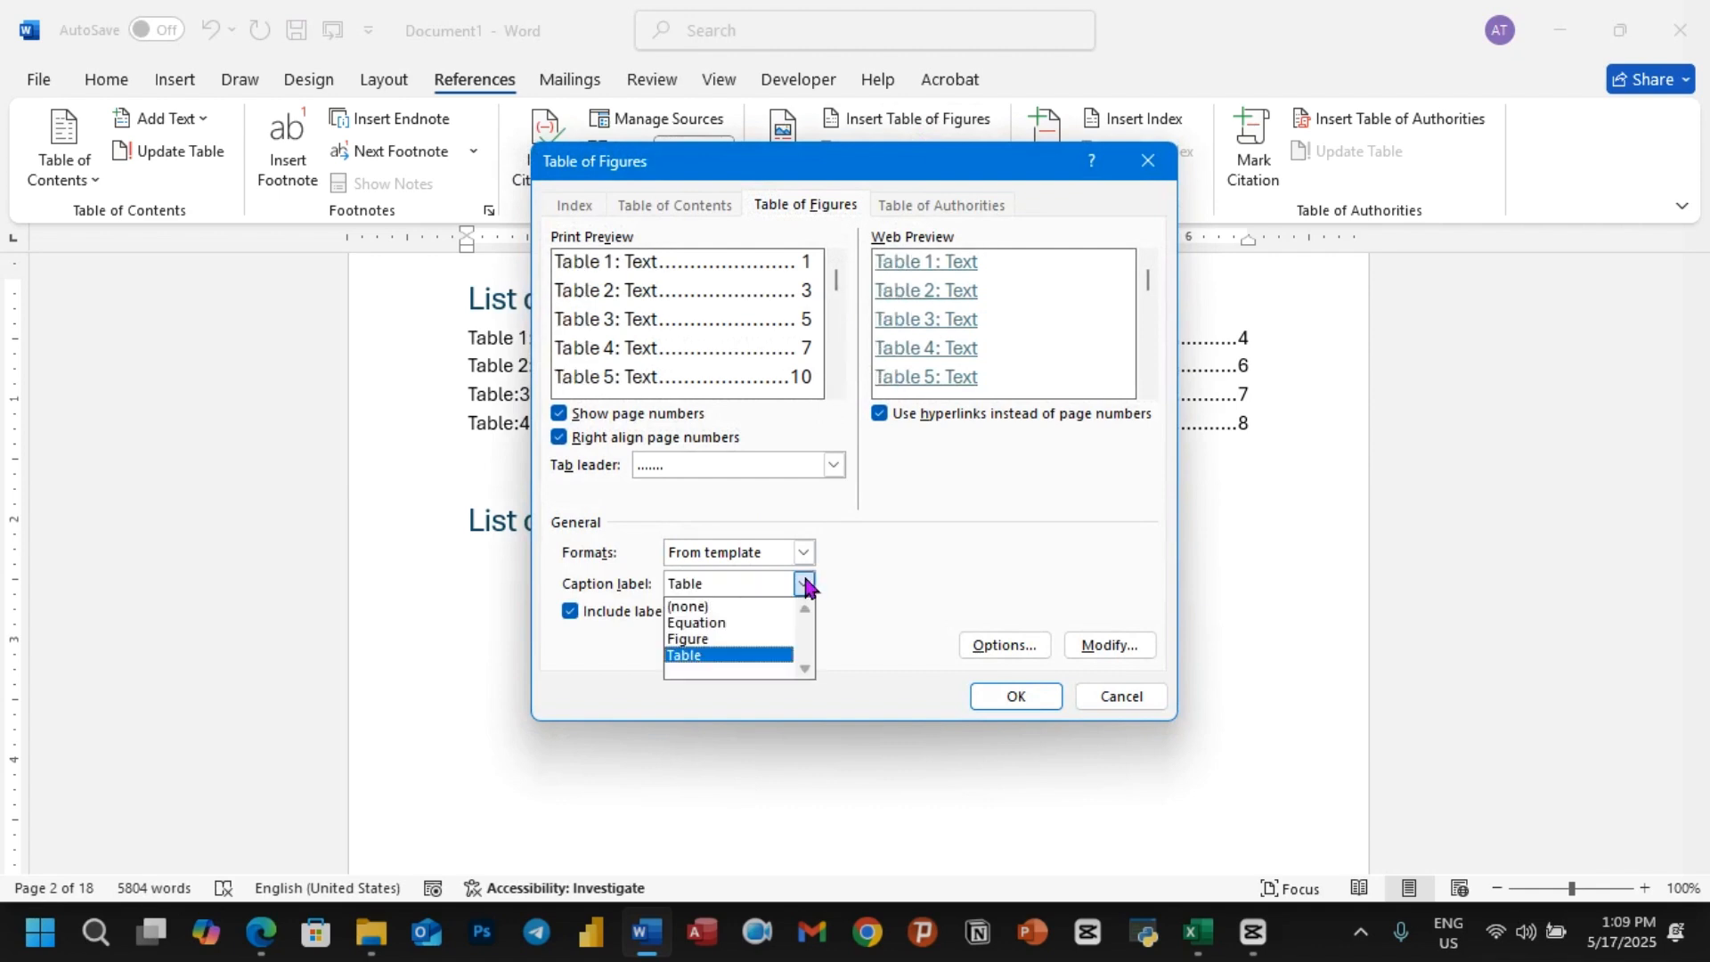
pyautogui.click(712, 635)
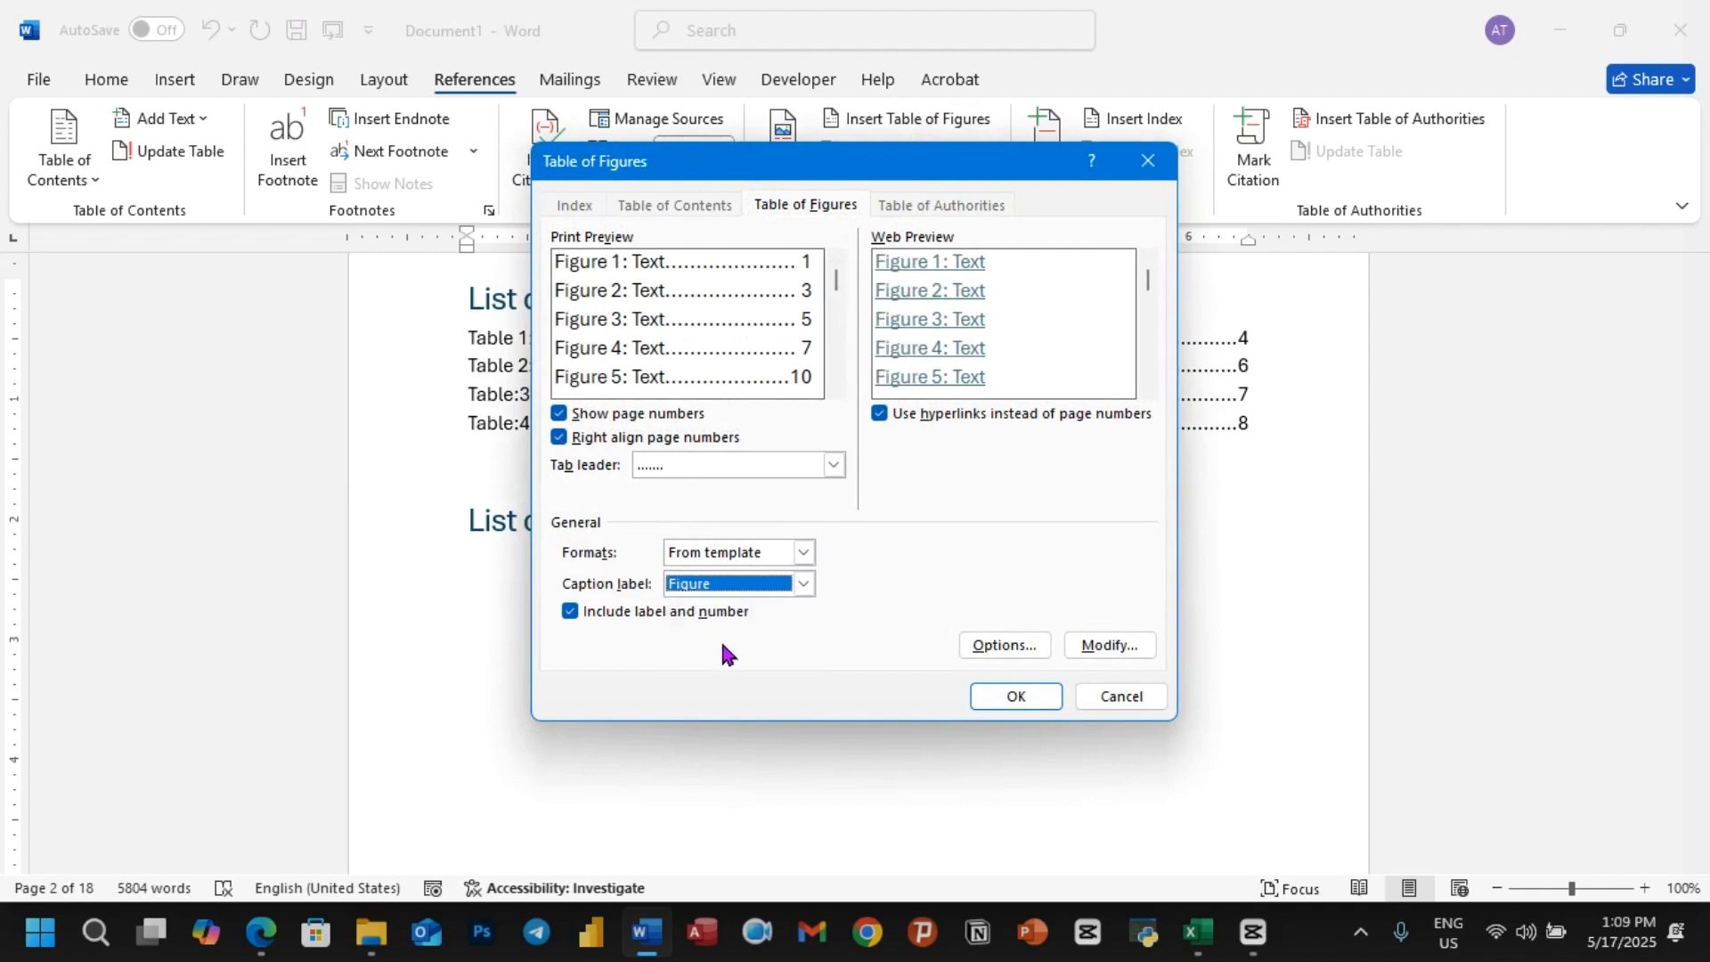
pyautogui.click(995, 648)
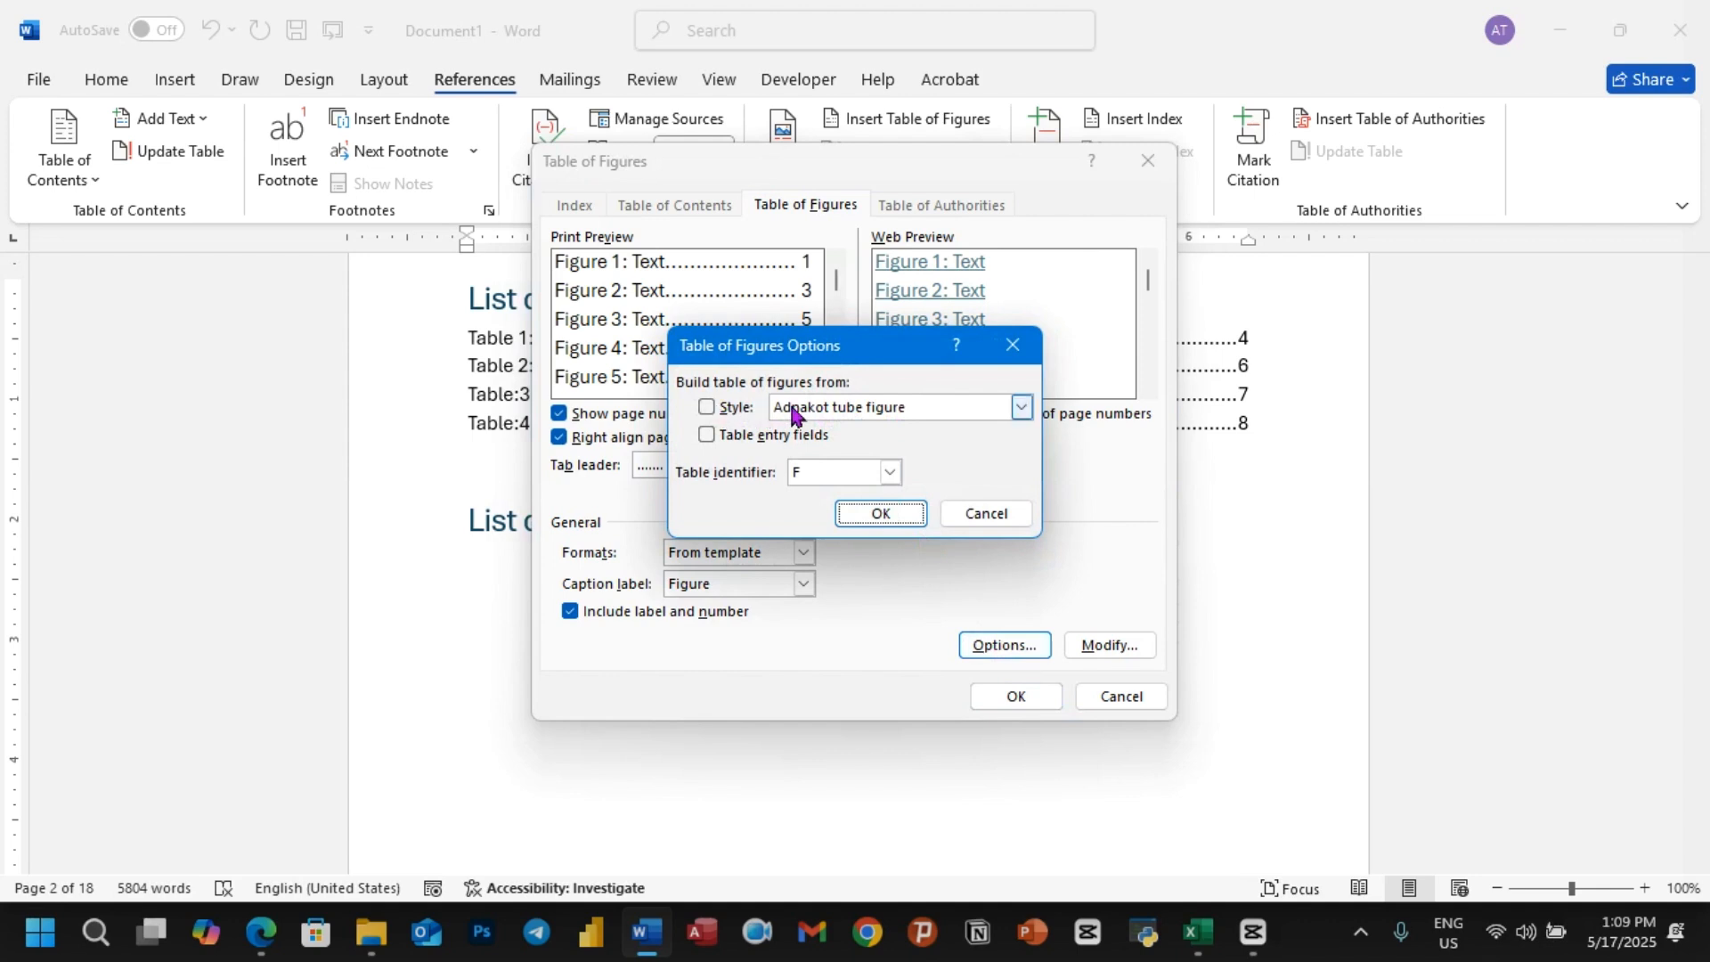
pyautogui.click(1011, 361)
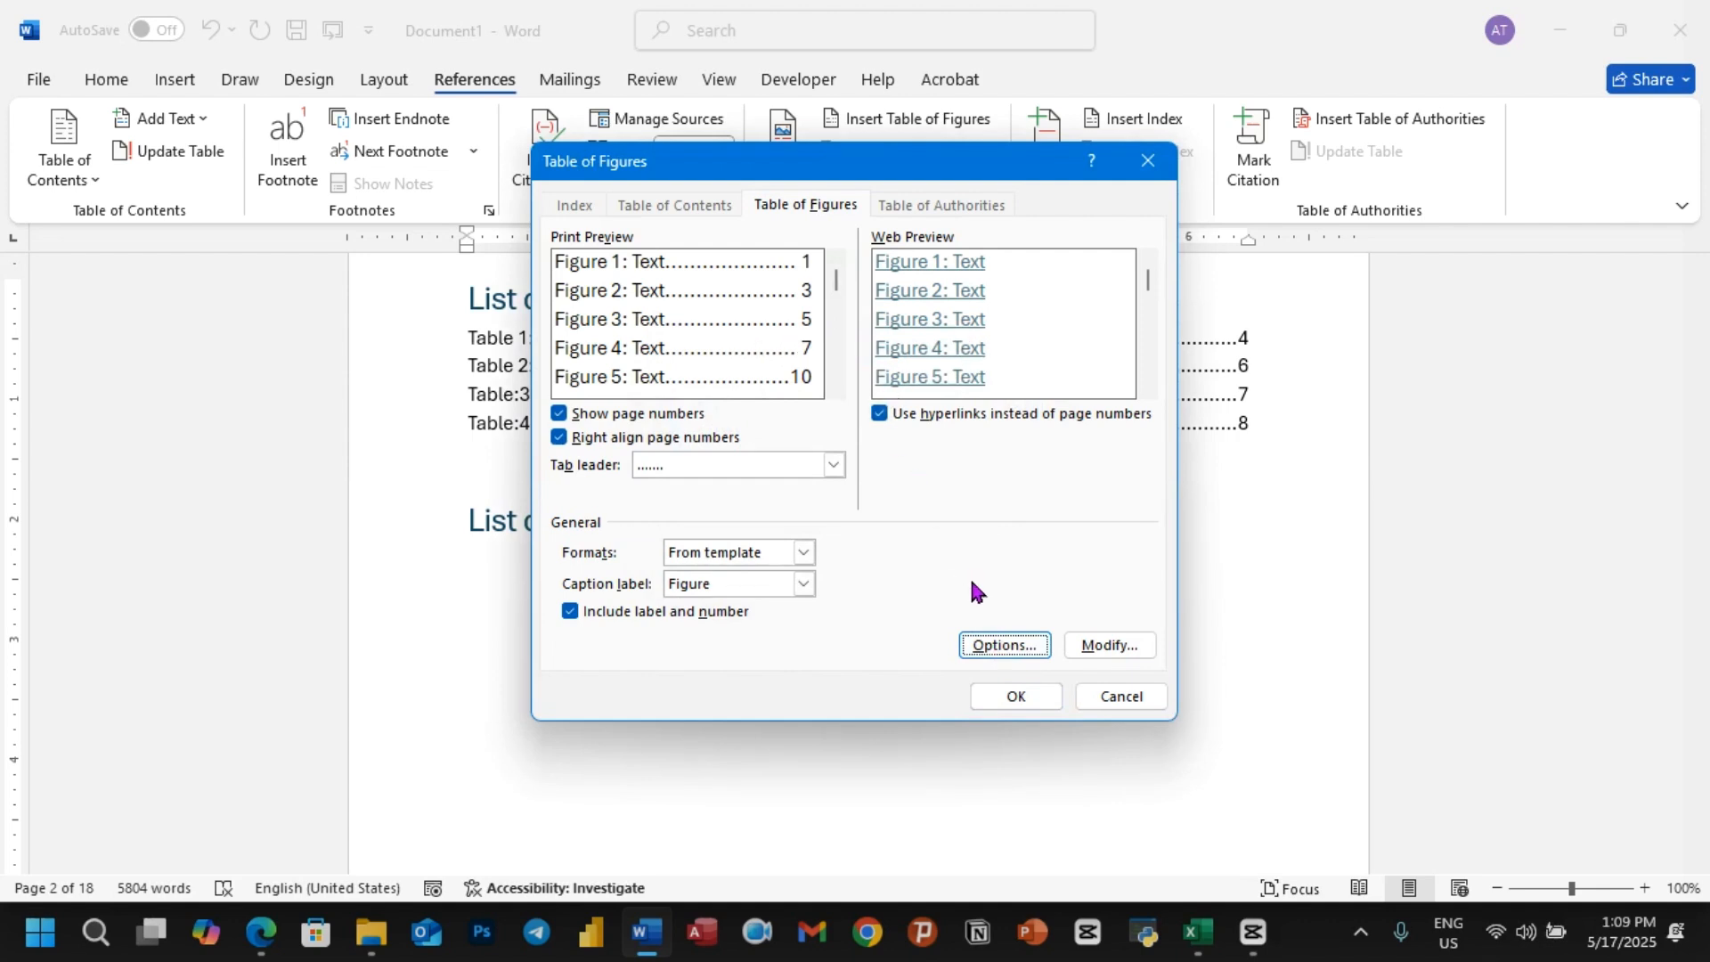
pyautogui.click(1013, 697)
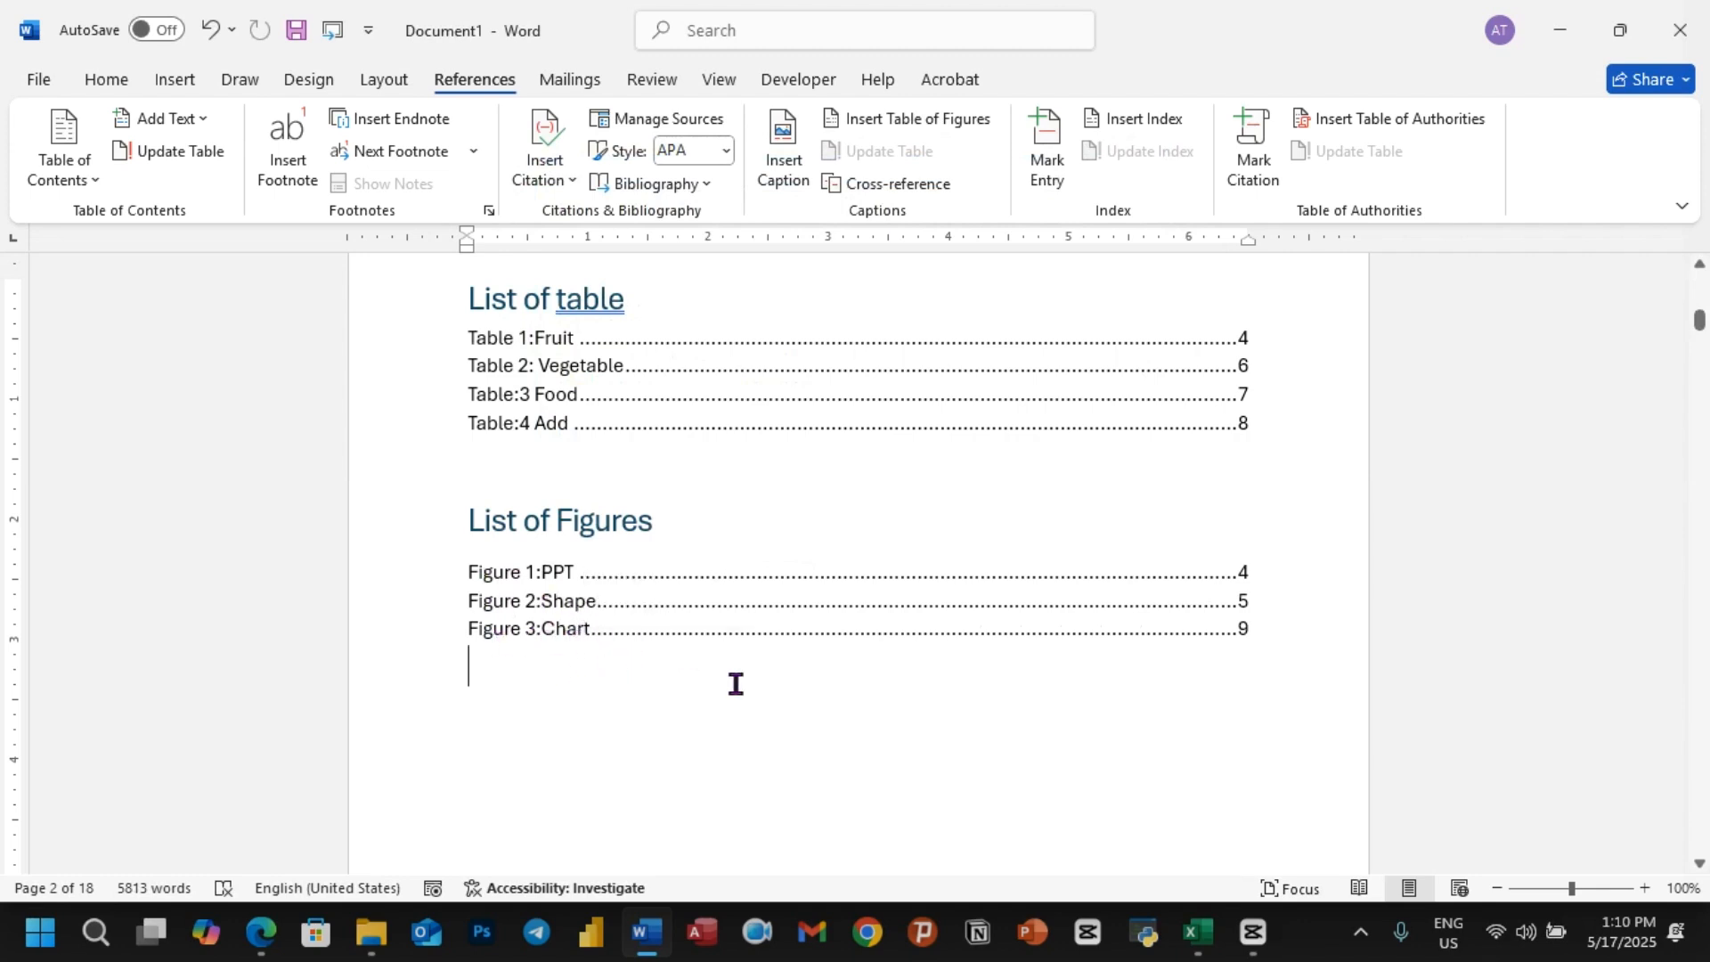
# Step: Follow the "Figure 2:Shape" entry in the list of figures to its caption, and return to the table of contents on page 1
pyautogui.keyDown('ctrl'); pyautogui.click(570, 612); pyautogui.keyUp('ctrl')
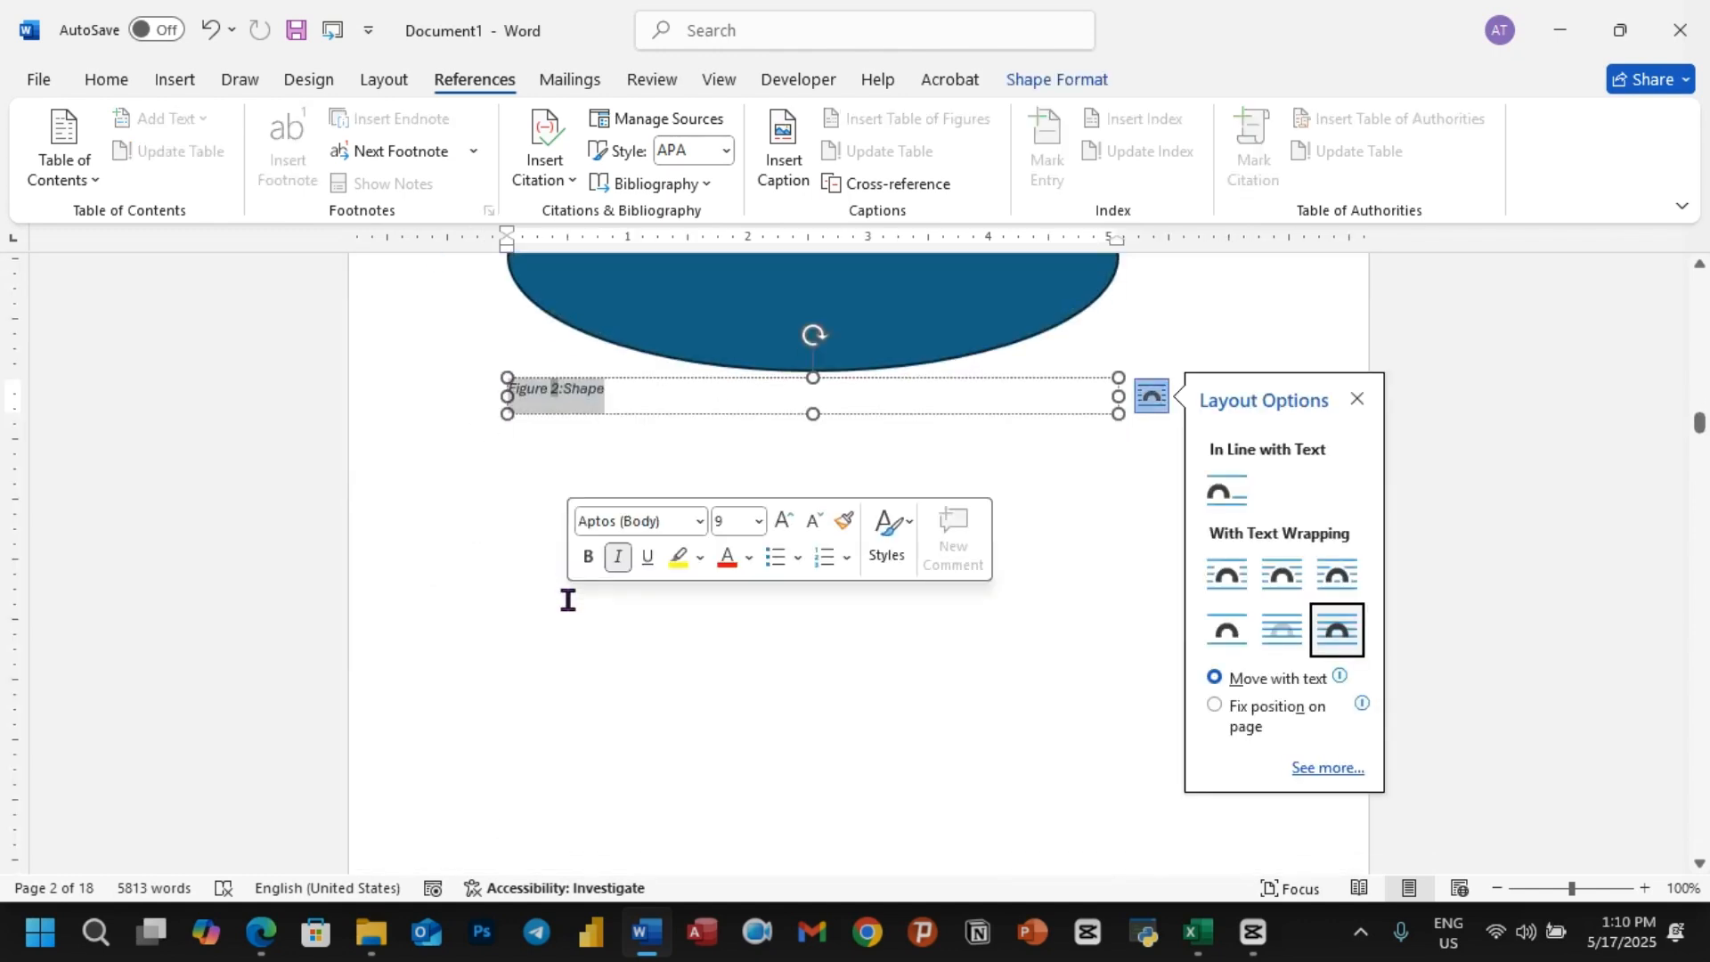
pyautogui.click(756, 664)
pyautogui.scroll(10, 757, 664)
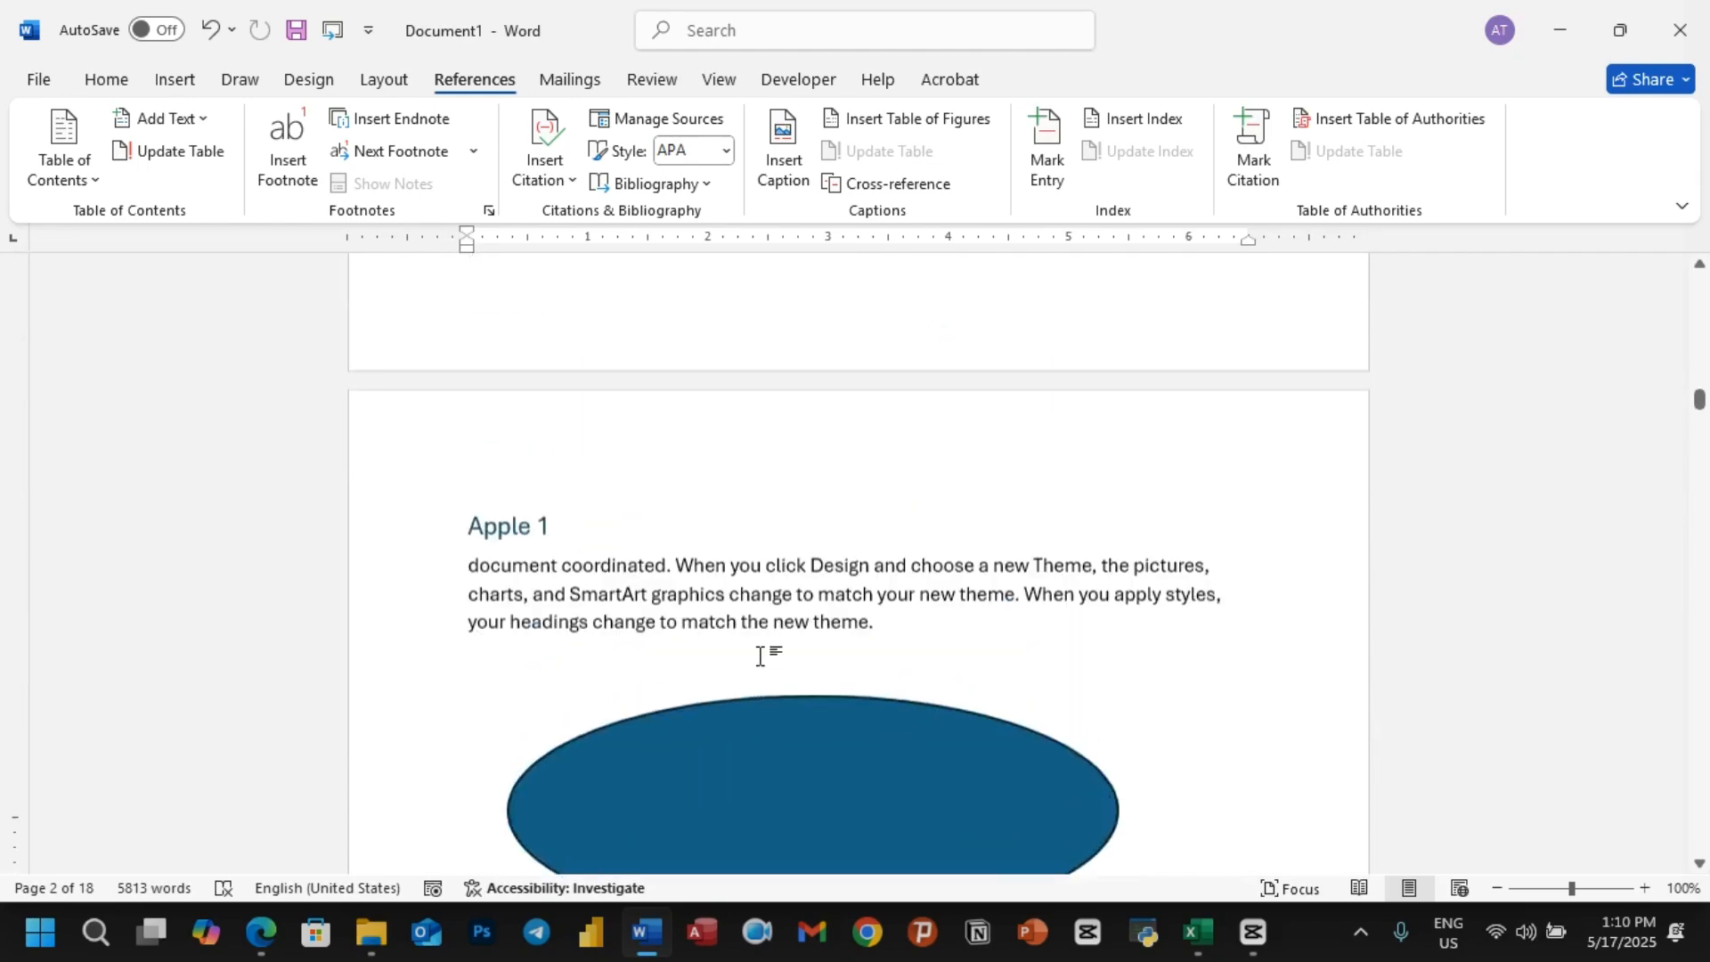
pyautogui.scroll(1, 759, 655)
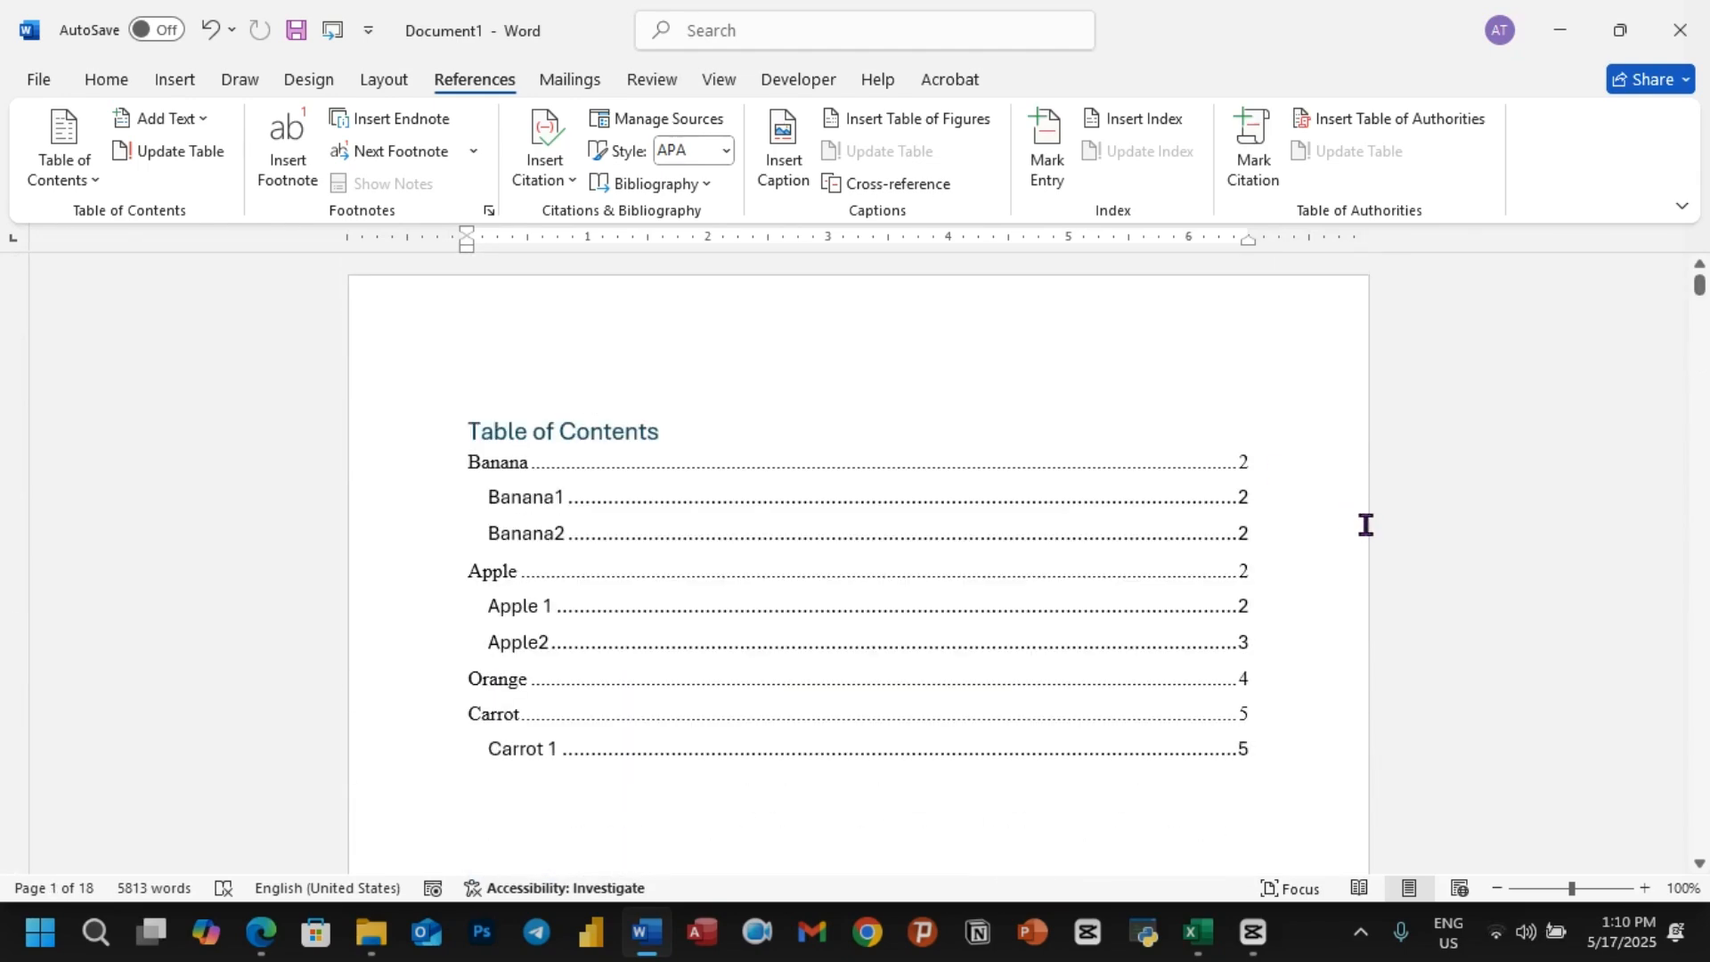
pyautogui.click(779, 522)
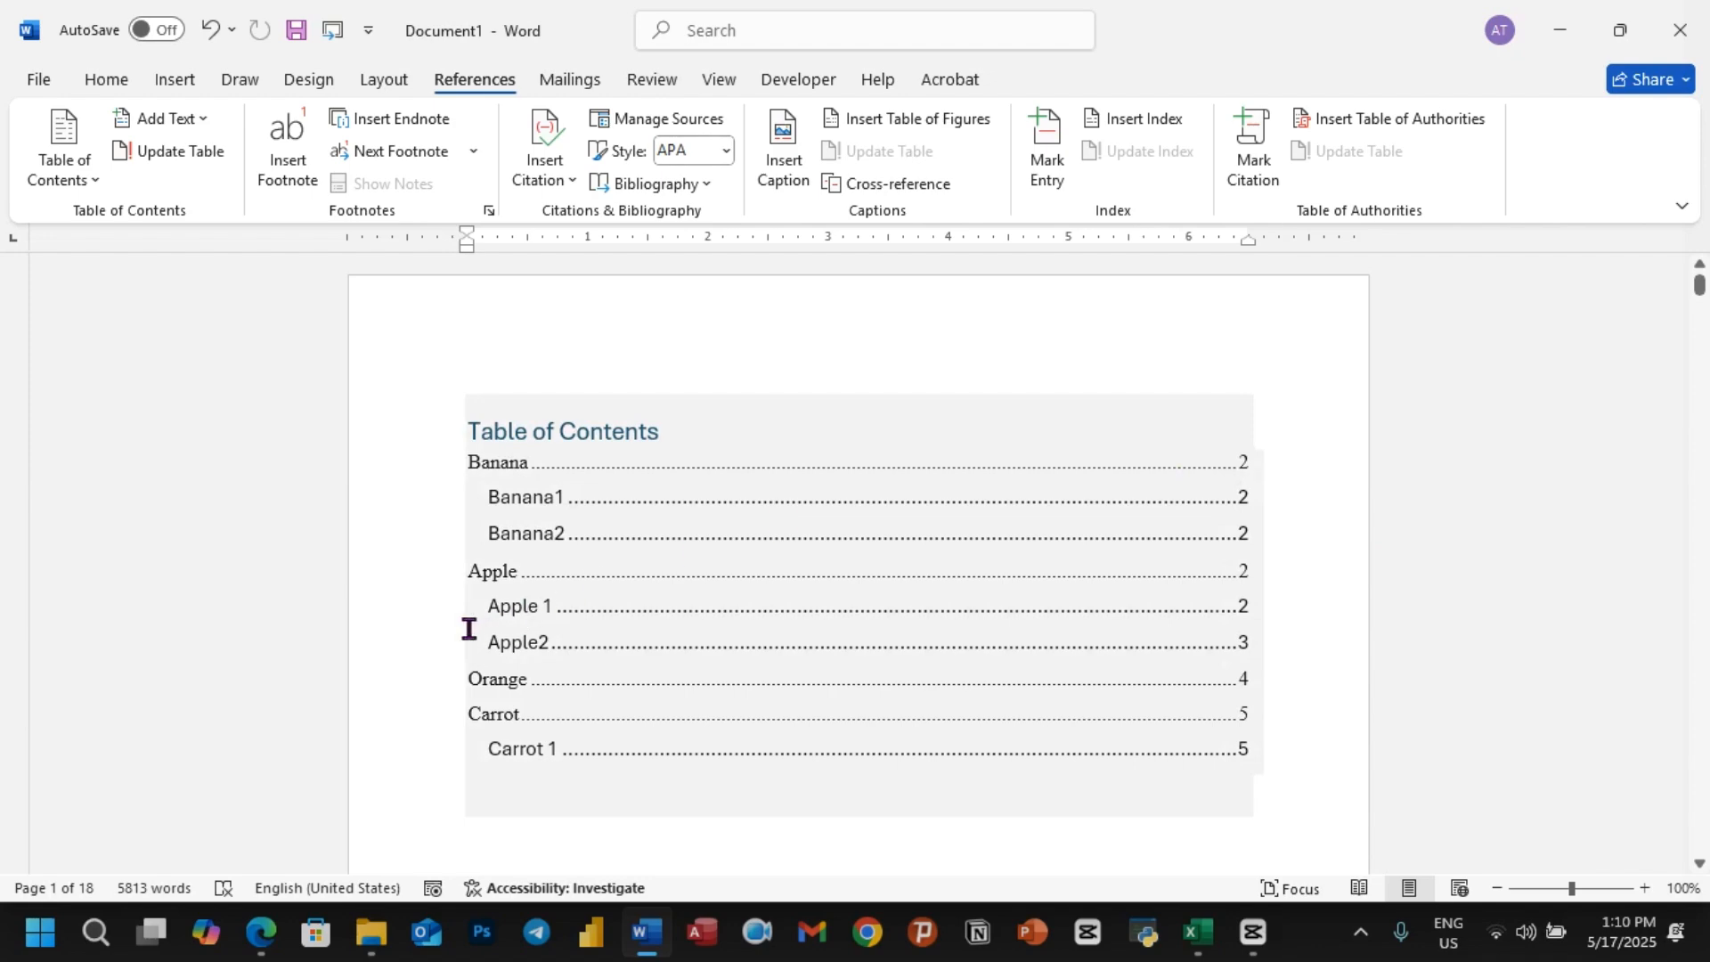
# Step: Switch to the Edge browser and look through the YouTube search results for Adnakot Tube videos on page numbers
pyautogui.click(263, 932)
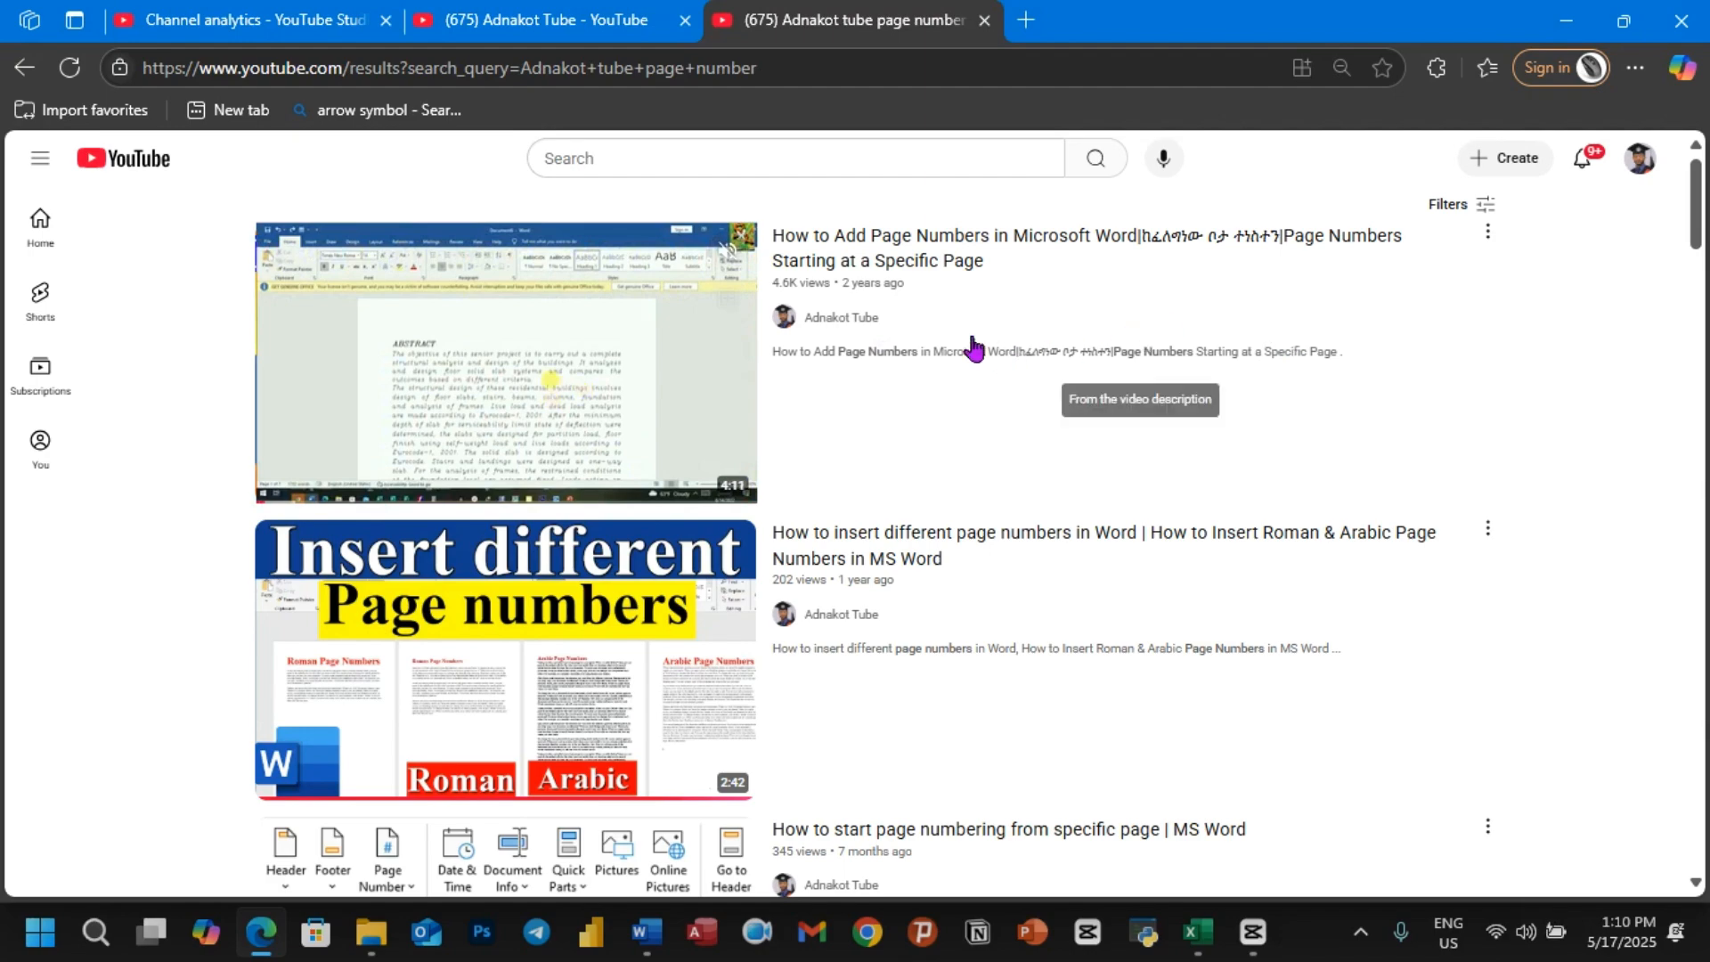
pyautogui.scroll(-2, 947, 372)
pyautogui.scroll(-6, 946, 373)
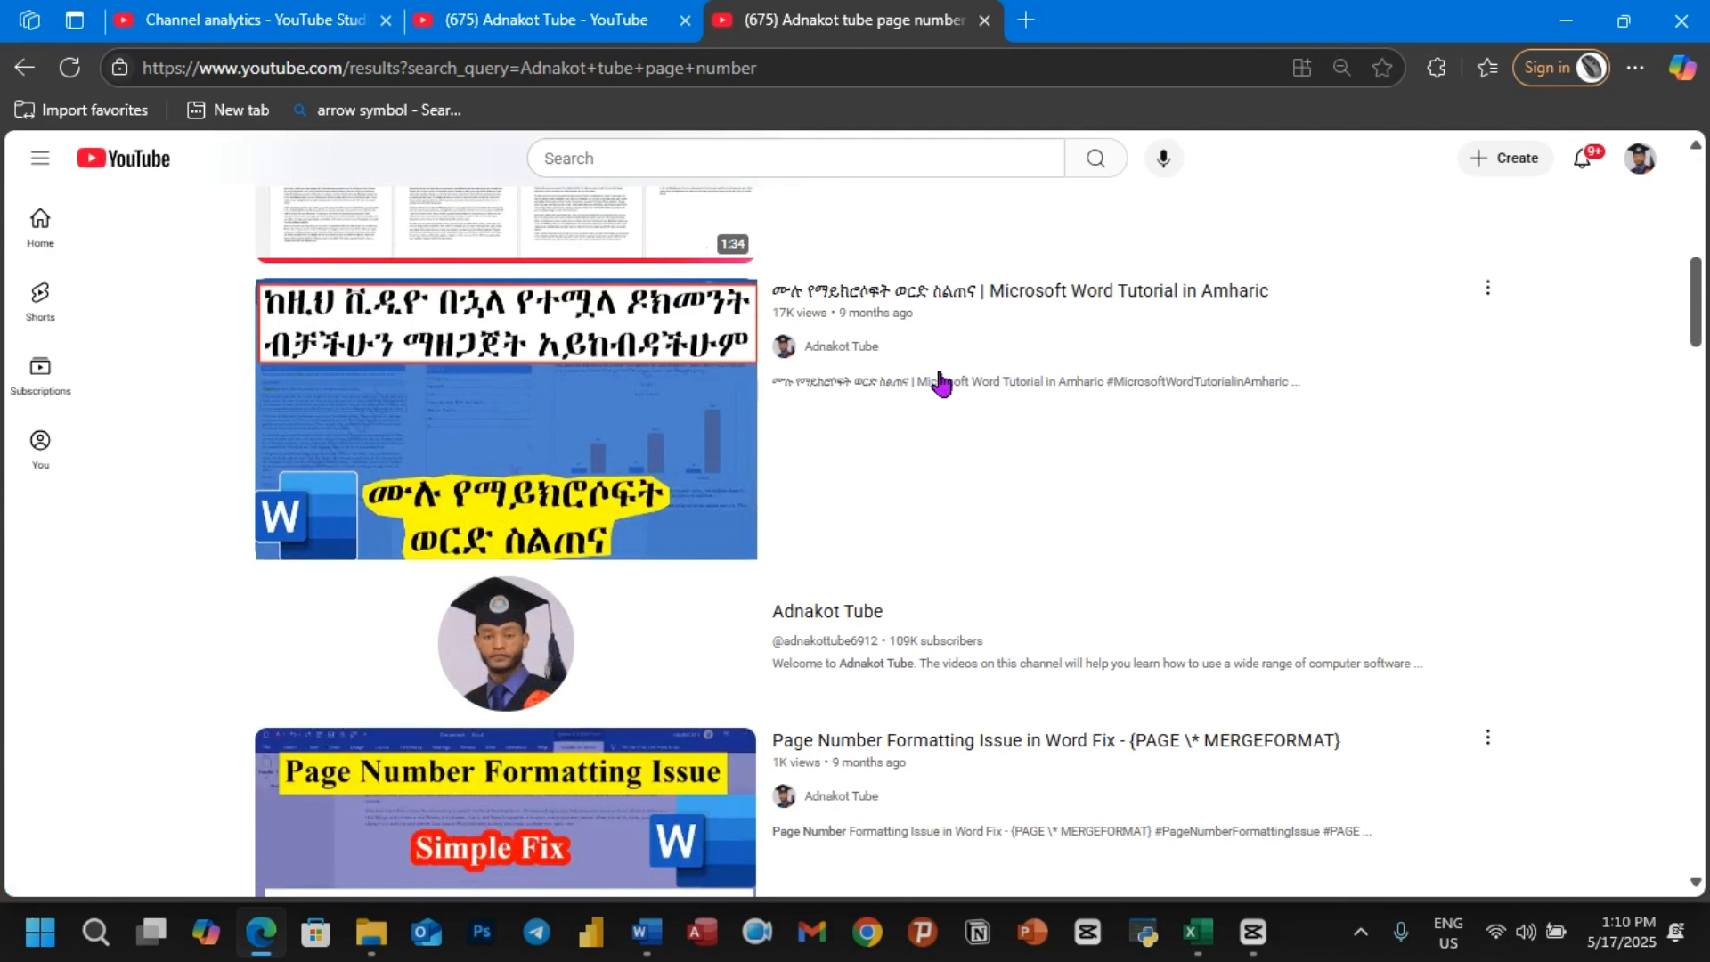
pyautogui.scroll(-2, 943, 383)
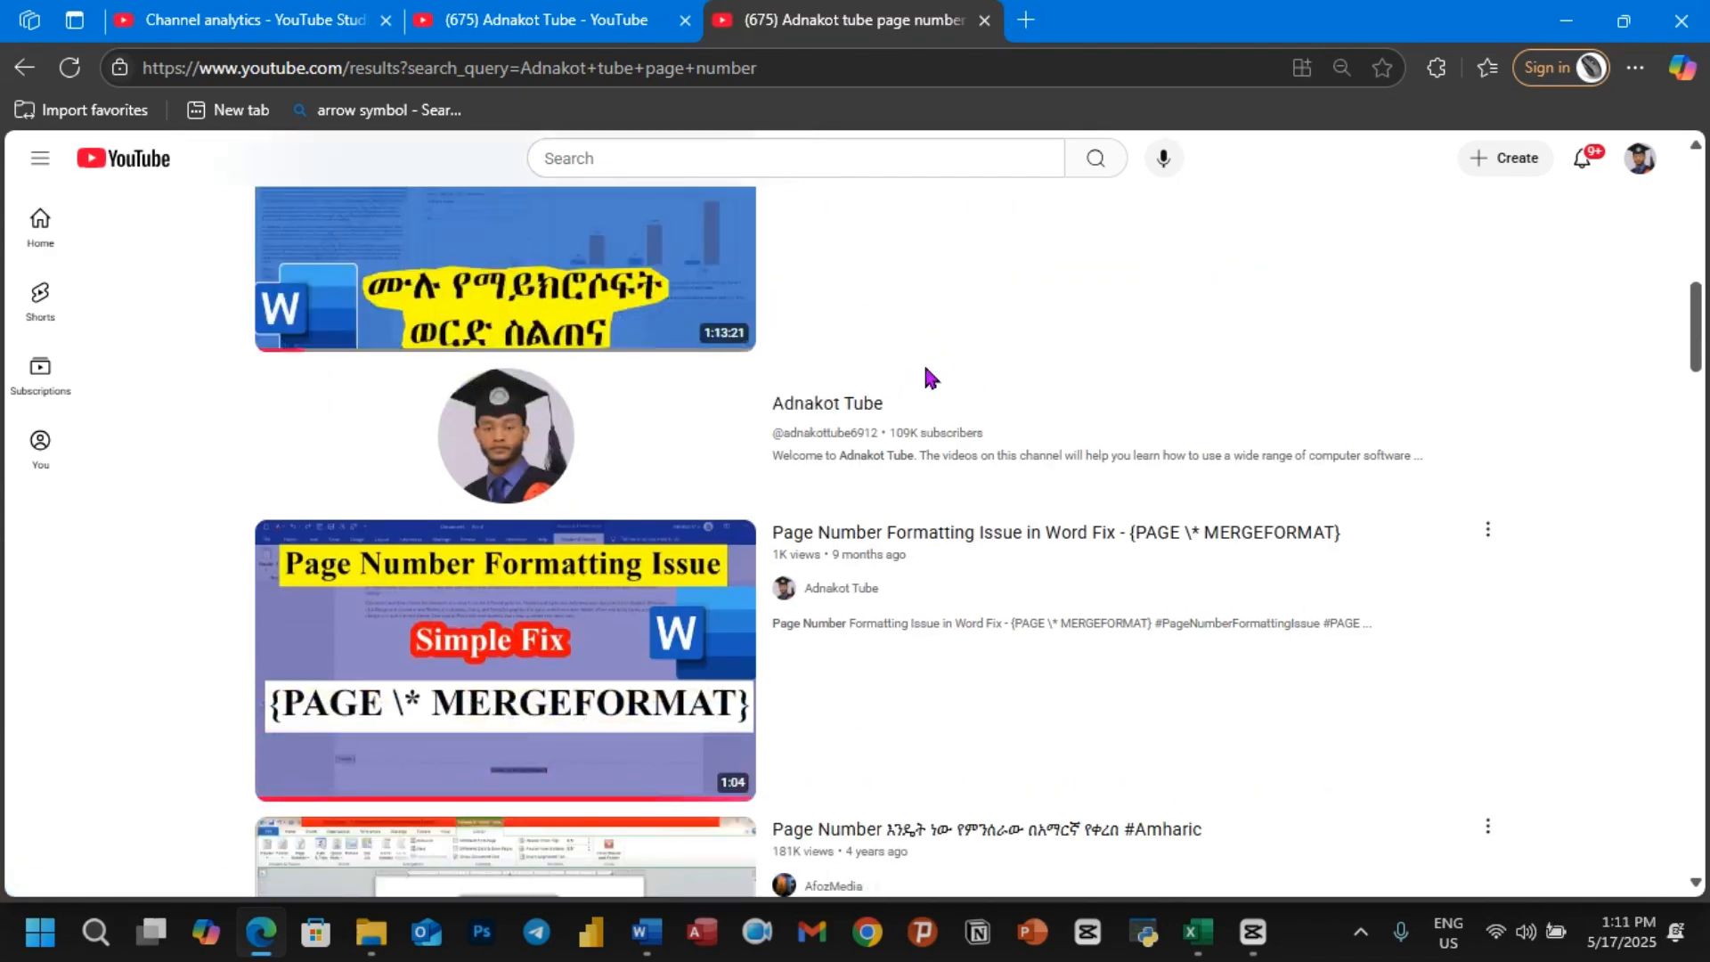